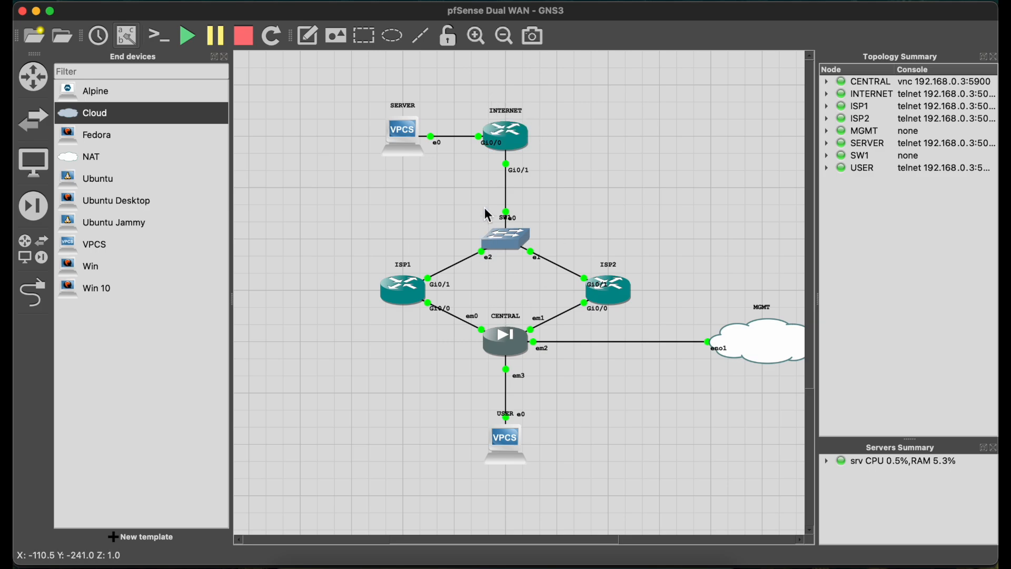
Open the CENTRAL node's console, accept the copyright notice and start the pfSense installation.
{"action": "mouse_move", "coordinate": [399, 144]}
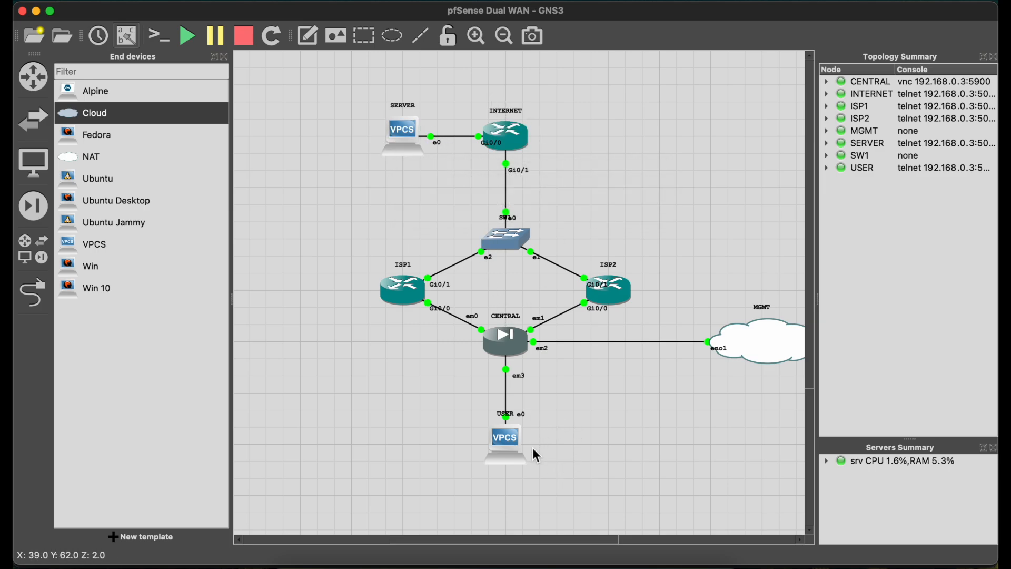
{"action": "mouse_move", "coordinate": [509, 338]}
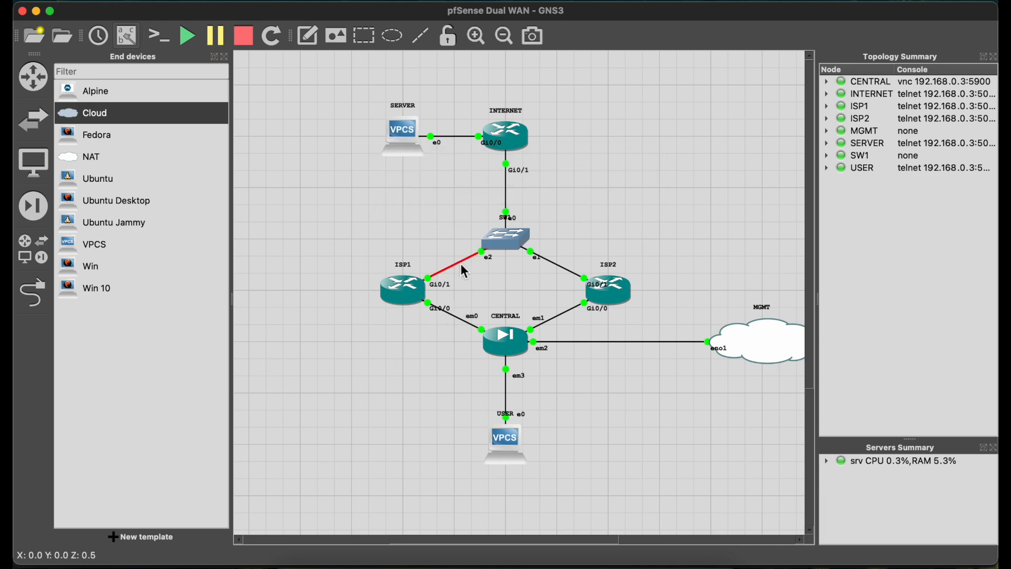
{"action": "mouse_move", "coordinate": [604, 290]}
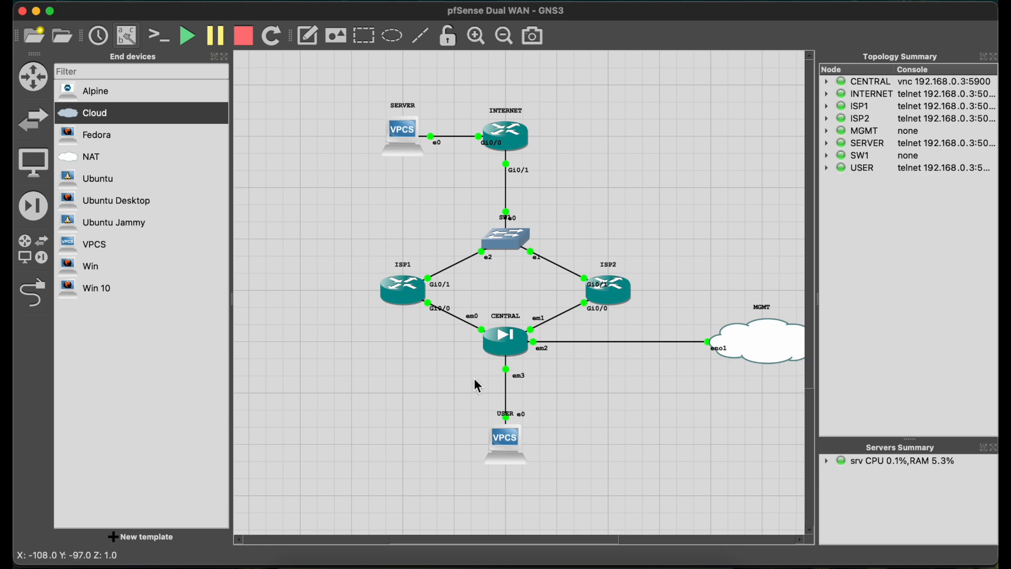
{"action": "double_click", "coordinate": [510, 350]}
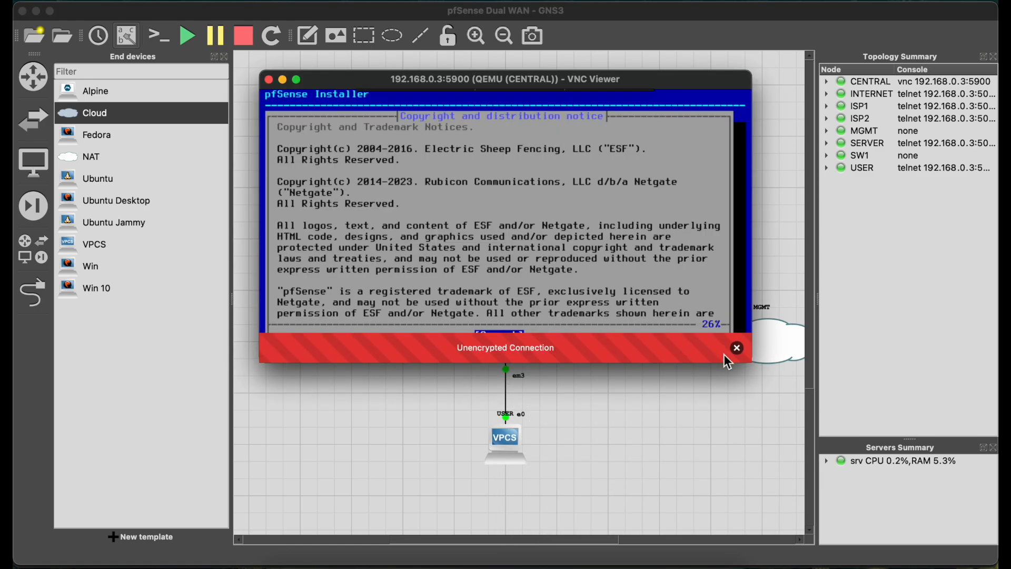
{"action": "left_click", "coordinate": [736, 348]}
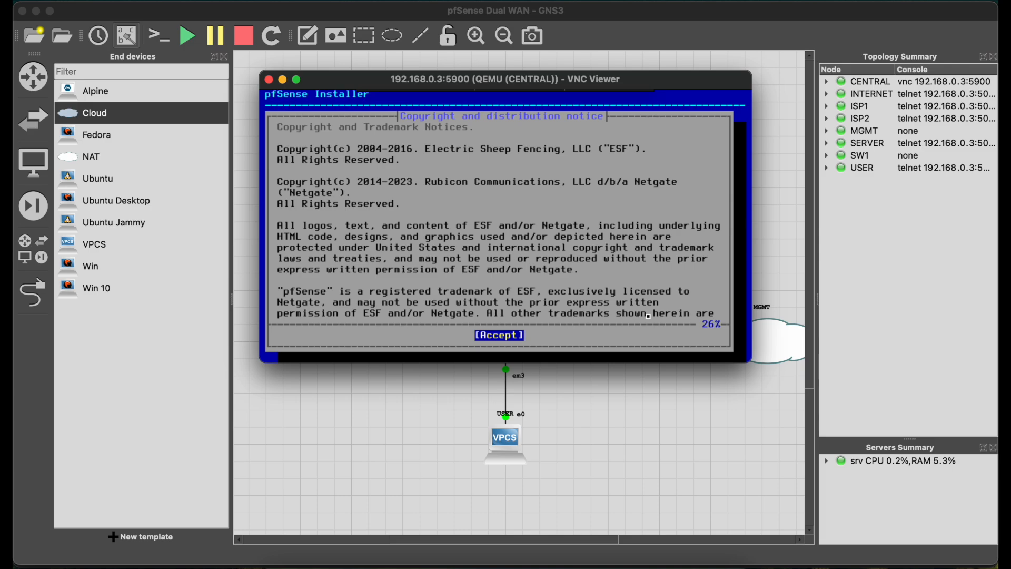
{"action": "key", "text": "Return"}
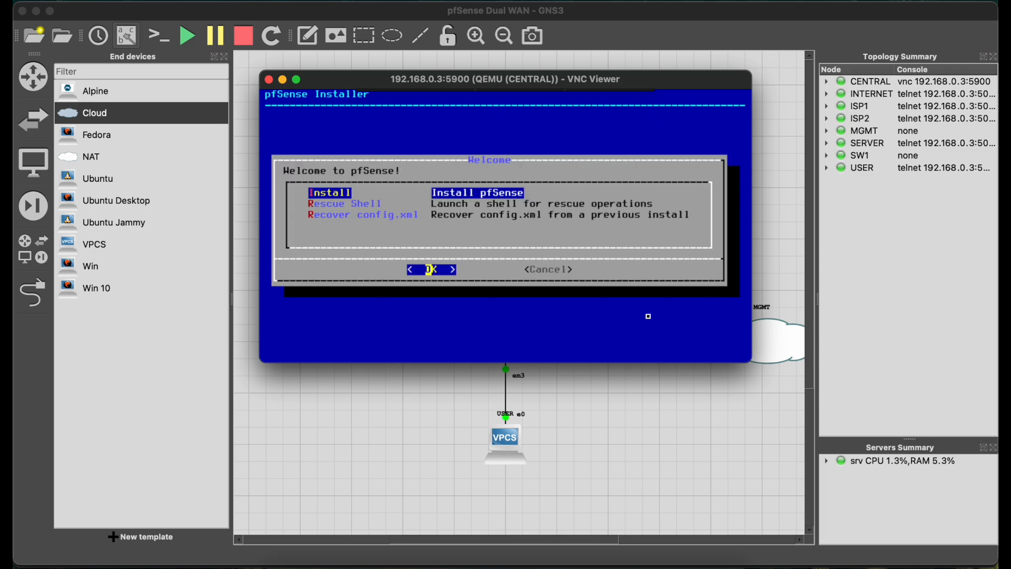
{"action": "key", "text": "Return"}
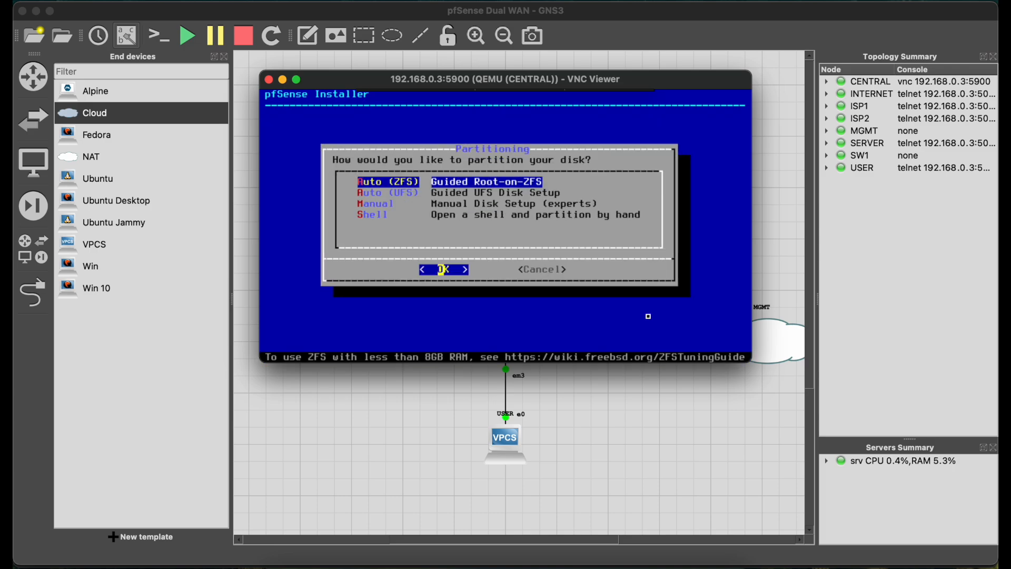
Install pfSense using Auto (UFS) on the entire disk with the DOS Partitions scheme, and reboot into the installed system.
{"action": "key", "text": "Down"}
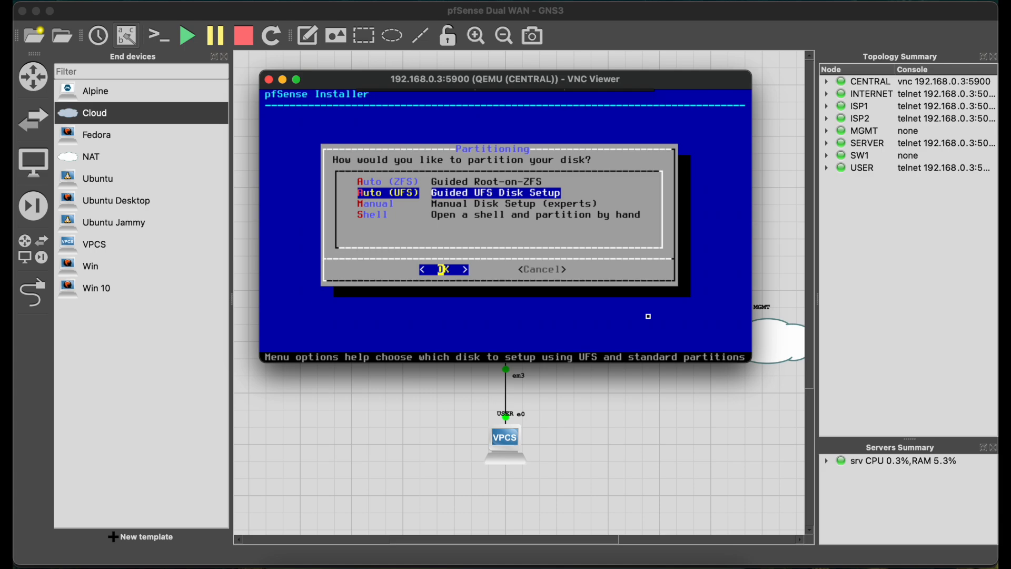
{"action": "key", "text": "Return"}
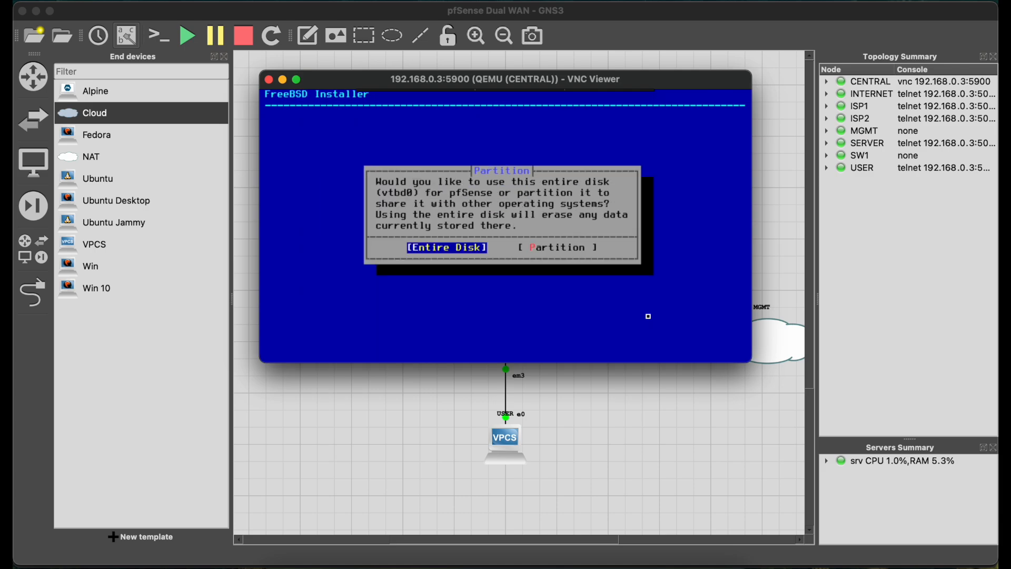
{"action": "key", "text": "Return"}
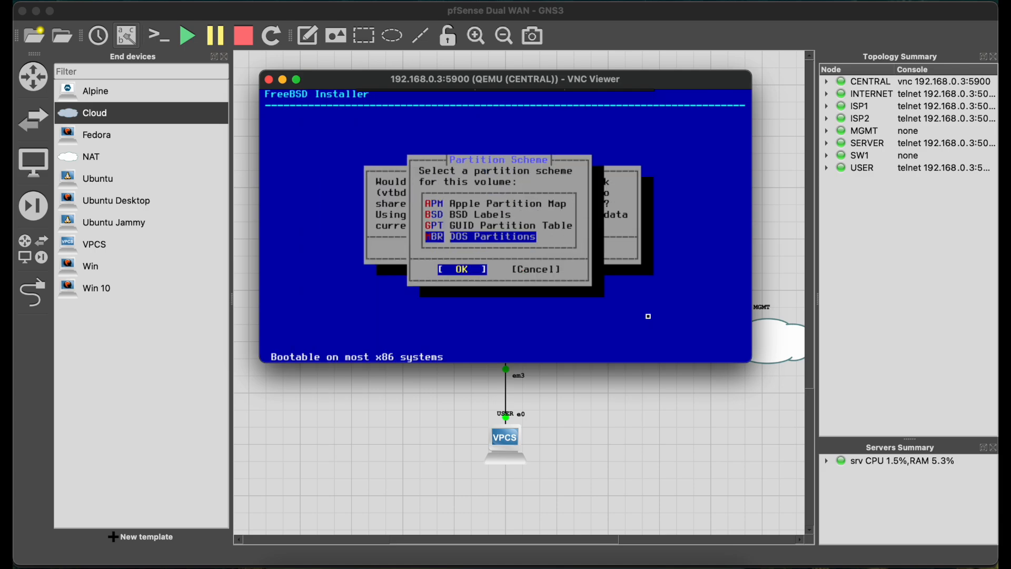
{"action": "key", "text": "Return"}
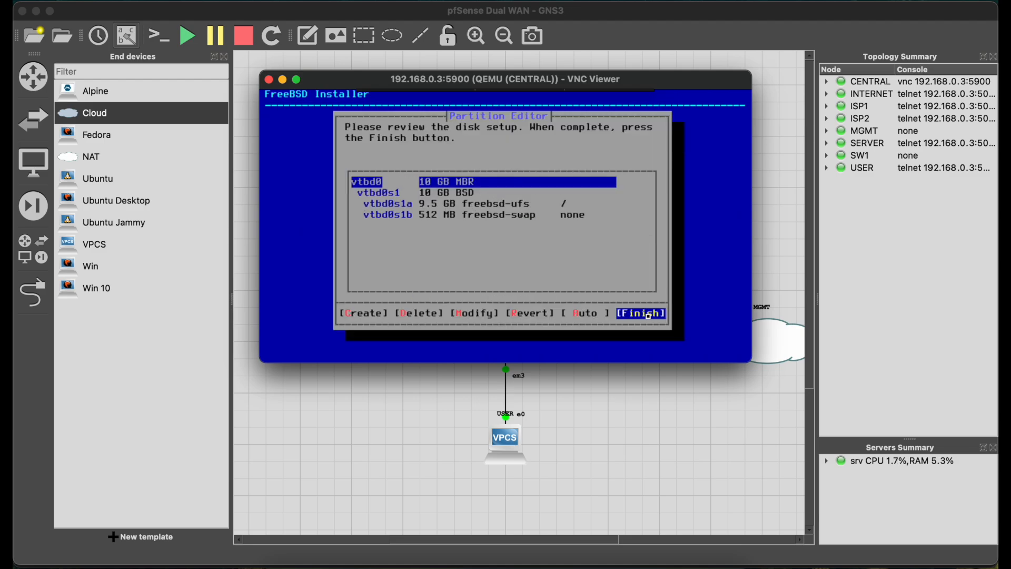
{"action": "key", "text": "Return"}
{"action": "key", "text": "Return"}
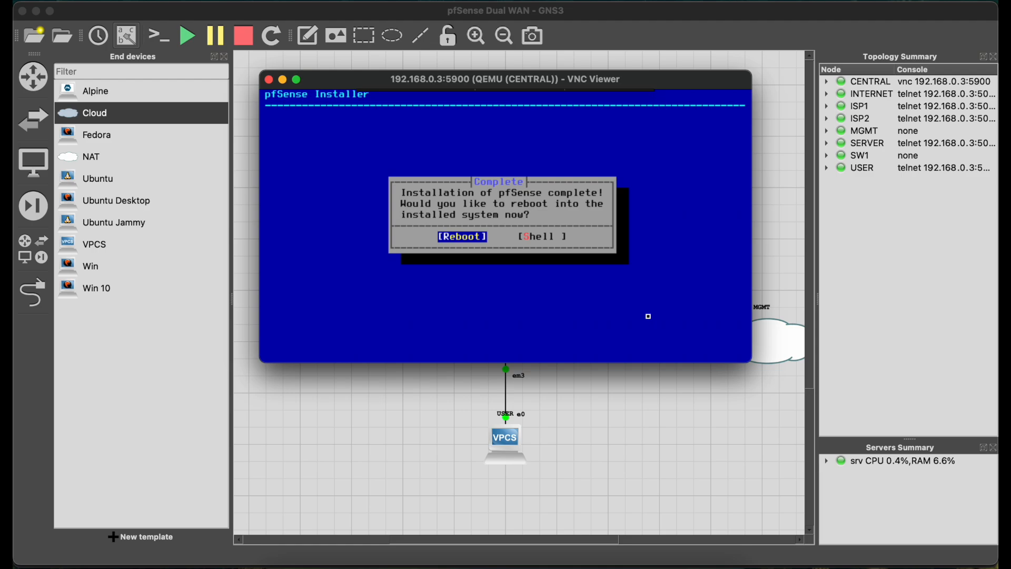
{"action": "key", "text": "Return"}
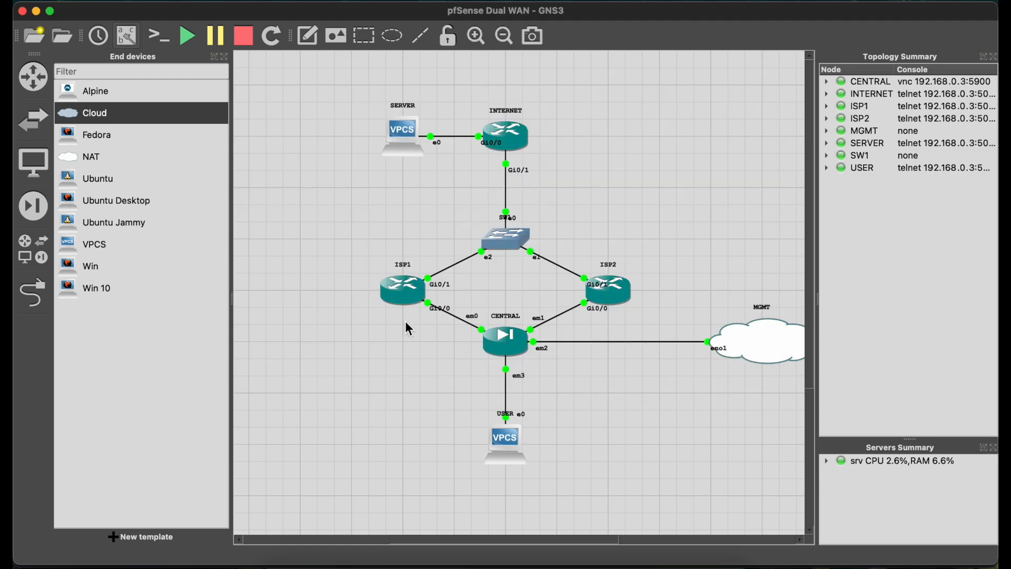
Open the ISP1 router's console in SecureCRT, close the four old sessions and enlarge the window to full screen.
{"action": "double_click", "coordinate": [406, 295]}
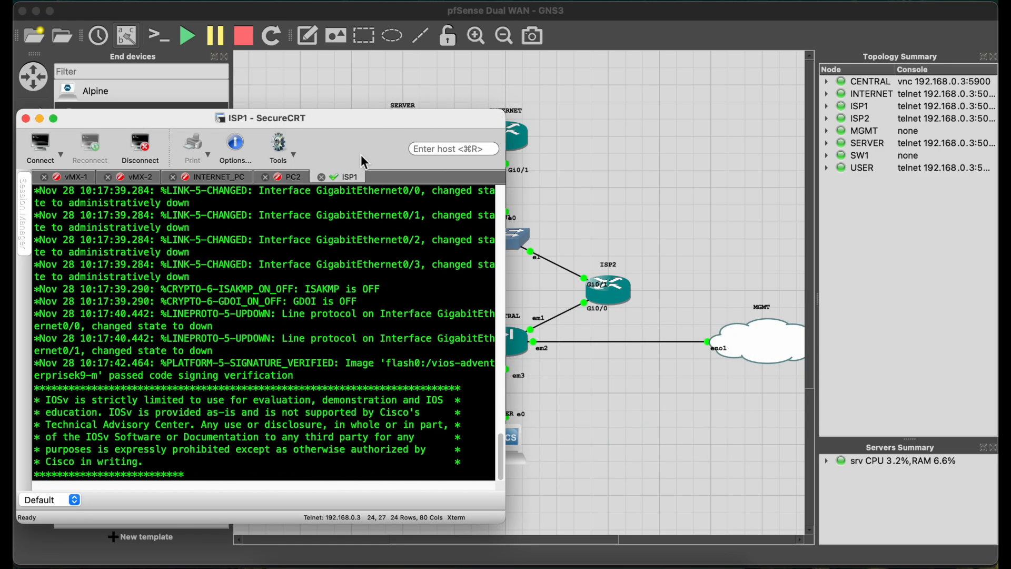
{"action": "left_click_drag", "start_coordinate": [352, 124], "coordinate": [706, 87]}
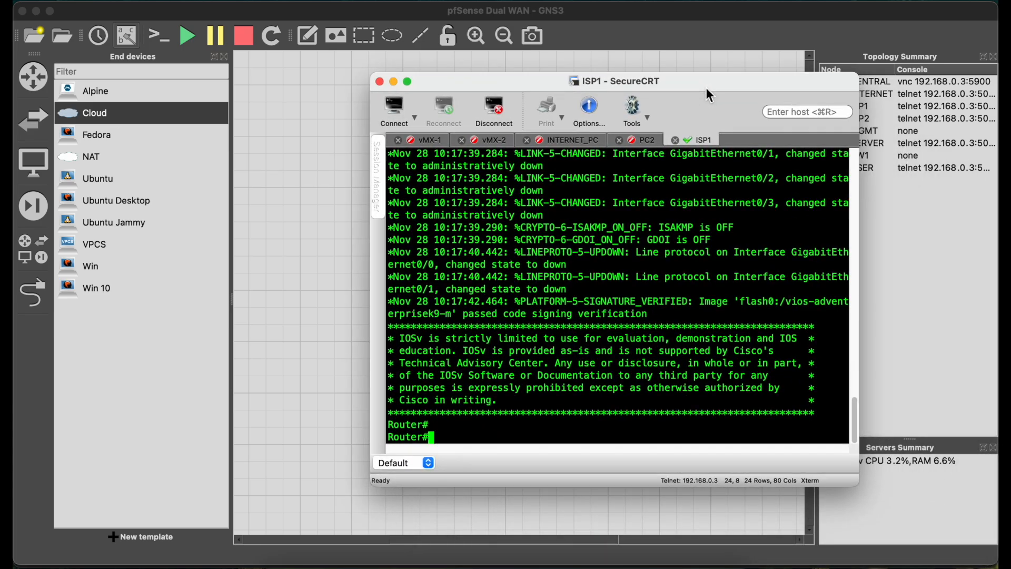
{"action": "left_click", "coordinate": [398, 143]}
{"action": "key", "text": "Return"}
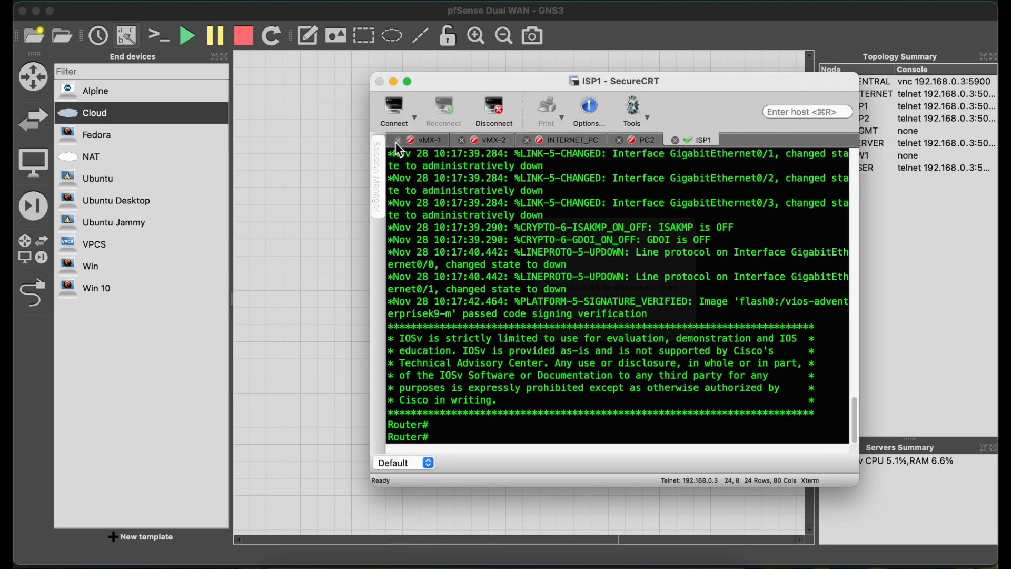
{"action": "left_click", "coordinate": [399, 144]}
{"action": "left_click", "coordinate": [397, 140]}
{"action": "left_click", "coordinate": [398, 140]}
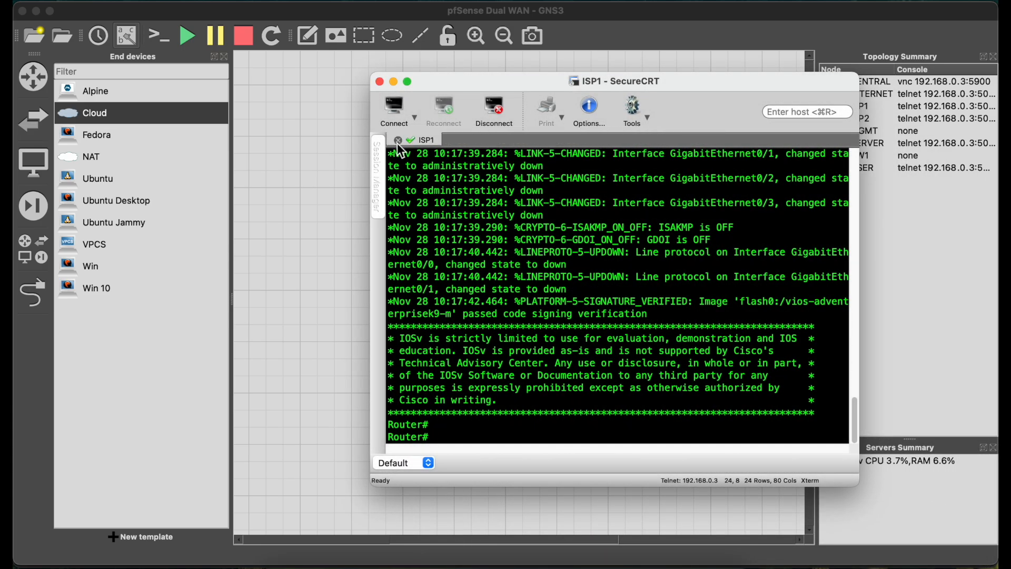
{"action": "left_click", "coordinate": [409, 81]}
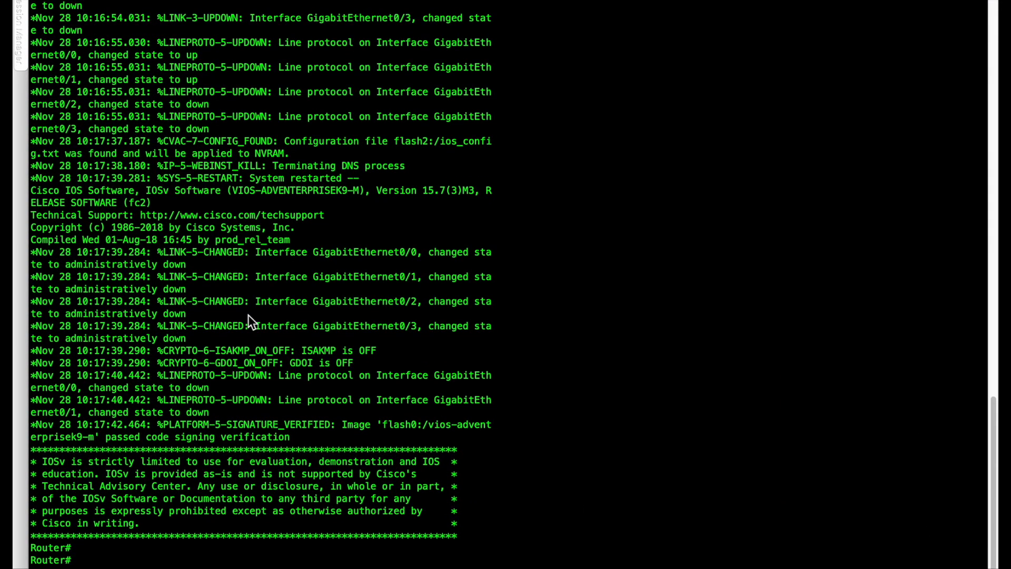
{"action": "key", "text": "Return"}
Switch to GNS3, dismiss the VNC Viewer problem report and move ISP1's Gi0/0 label clear of its link.
{"action": "key", "text": "ctrl+Left"}
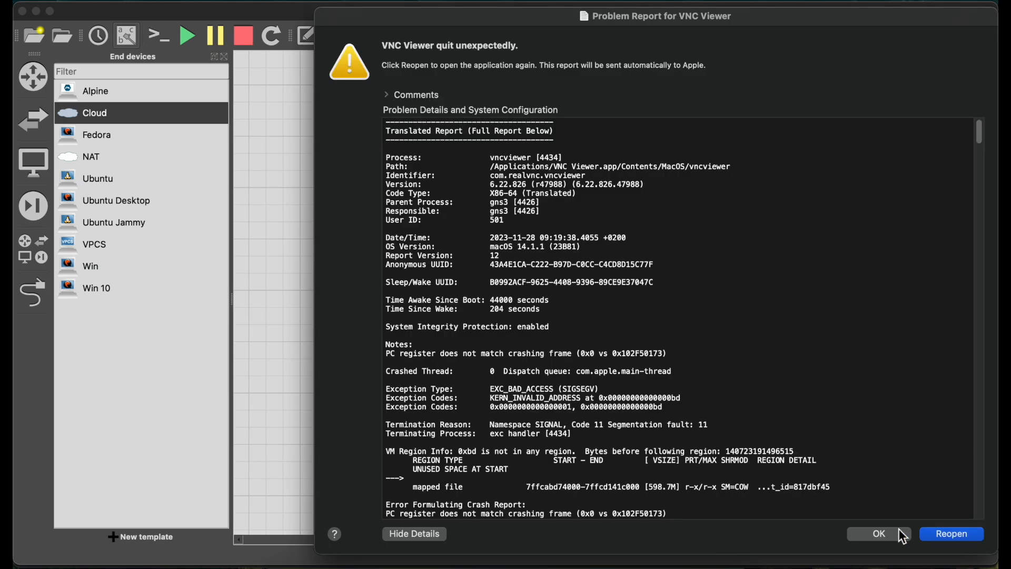
{"action": "left_click", "coordinate": [898, 528]}
{"action": "key", "text": "ctrl+Right"}
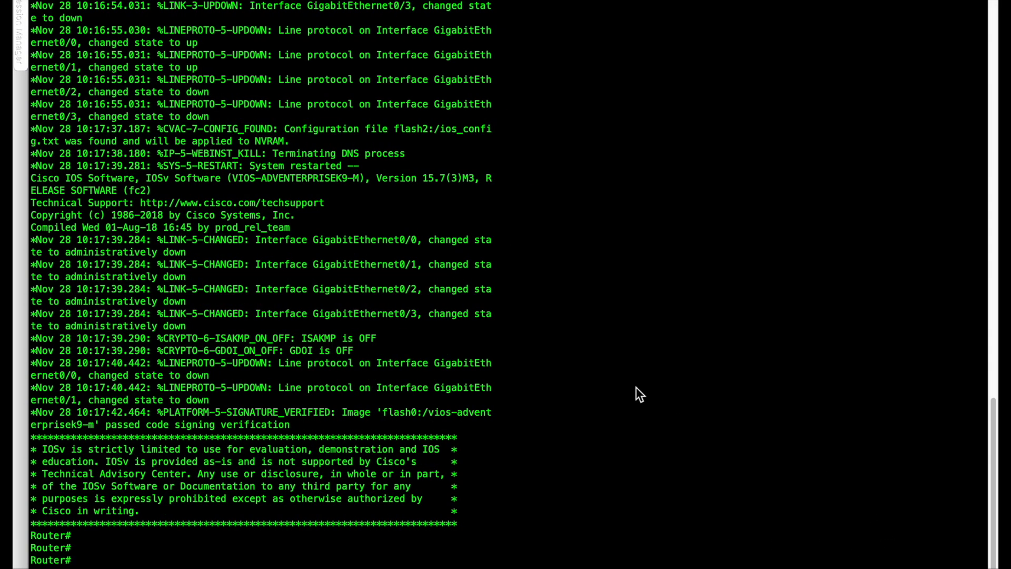
{"action": "key", "text": "ctrl+Left"}
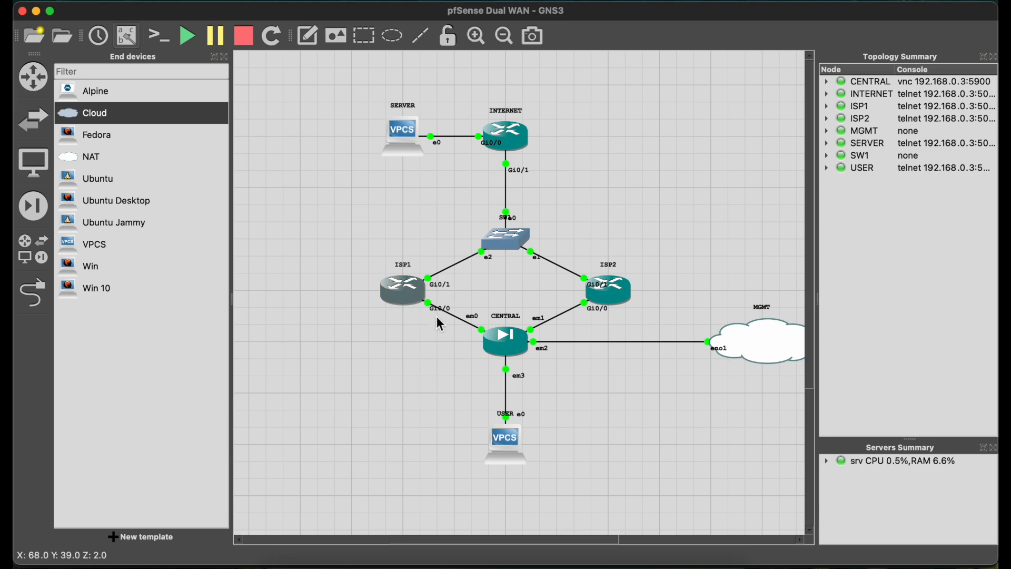
{"action": "left_click_drag", "start_coordinate": [437, 310], "coordinate": [452, 308]}
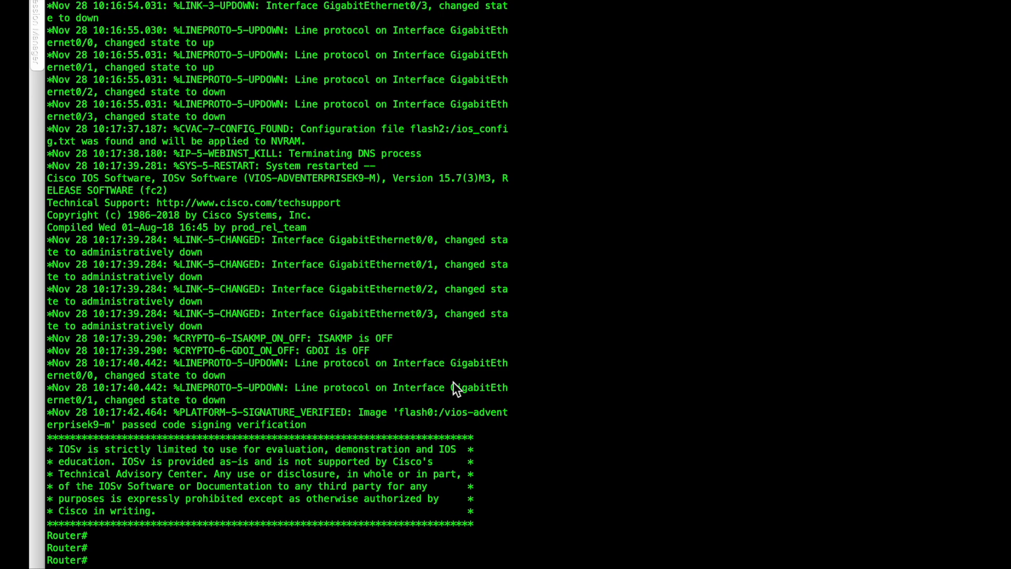
Enter global configuration mode on ISP1 and select interface gig0/0.
{"action": "type", "text": "conf t"}
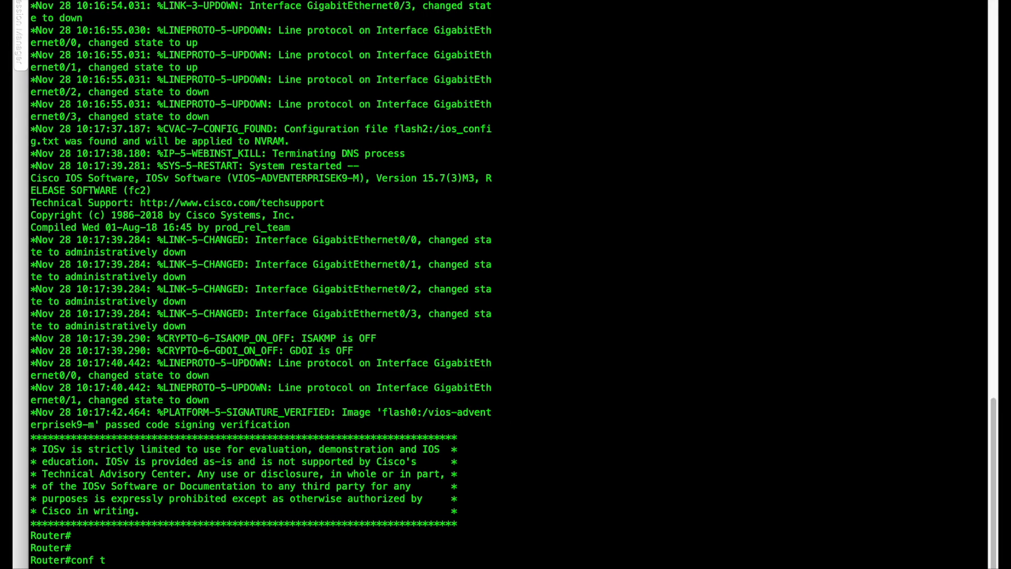
{"action": "key", "text": "Return"}
{"action": "type", "text": "inter"}
{"action": "key", "text": "Tab"}
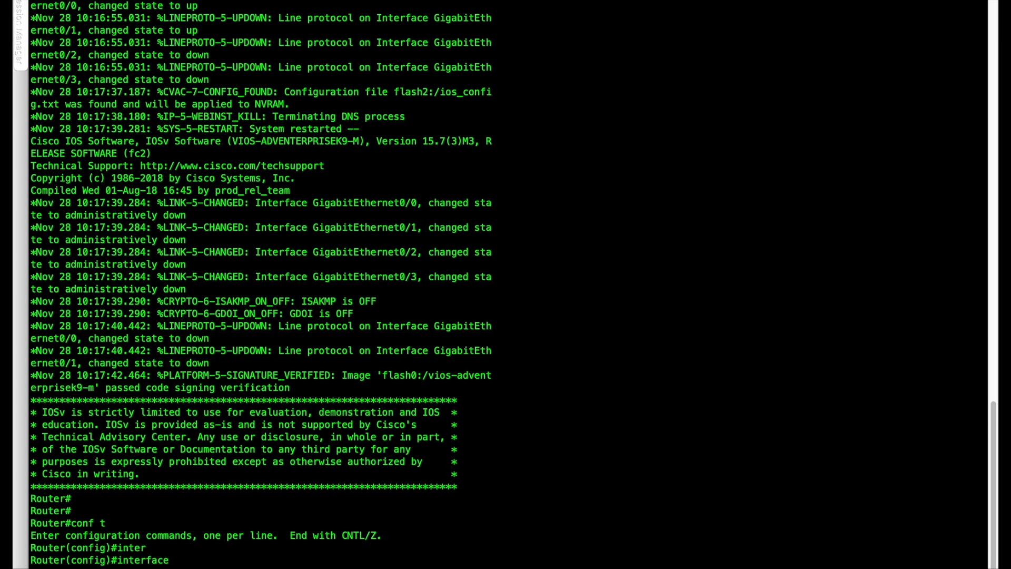
{"action": "type", "text": "gig0/0"}
{"action": "key", "text": "Return"}
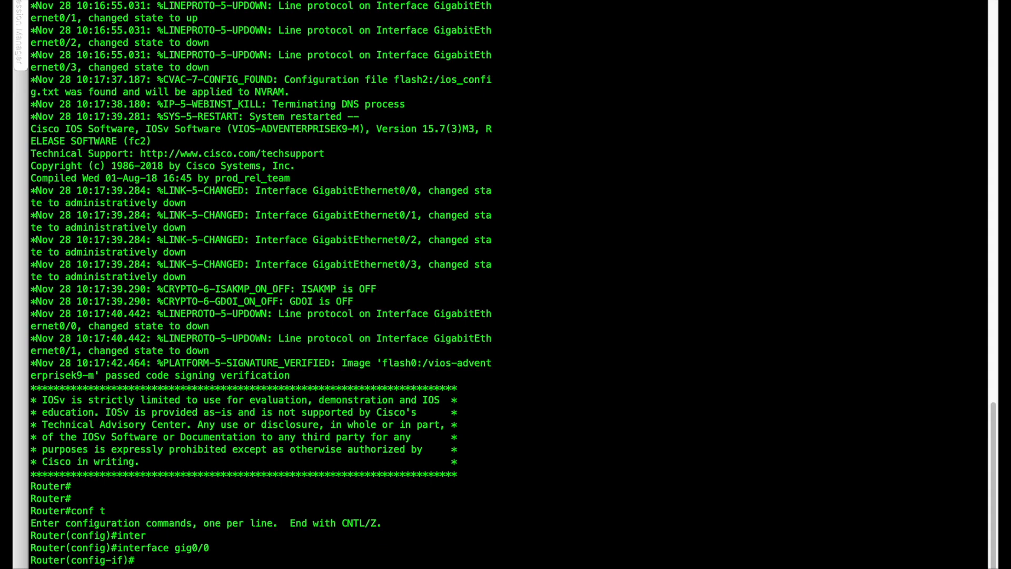
Try to assign the IP address to ISP1's gig0/0 in prefix notation as 10.10.10.1/24.
{"action": "type", "text": "ip add"}
{"action": "key", "text": "Tab"}
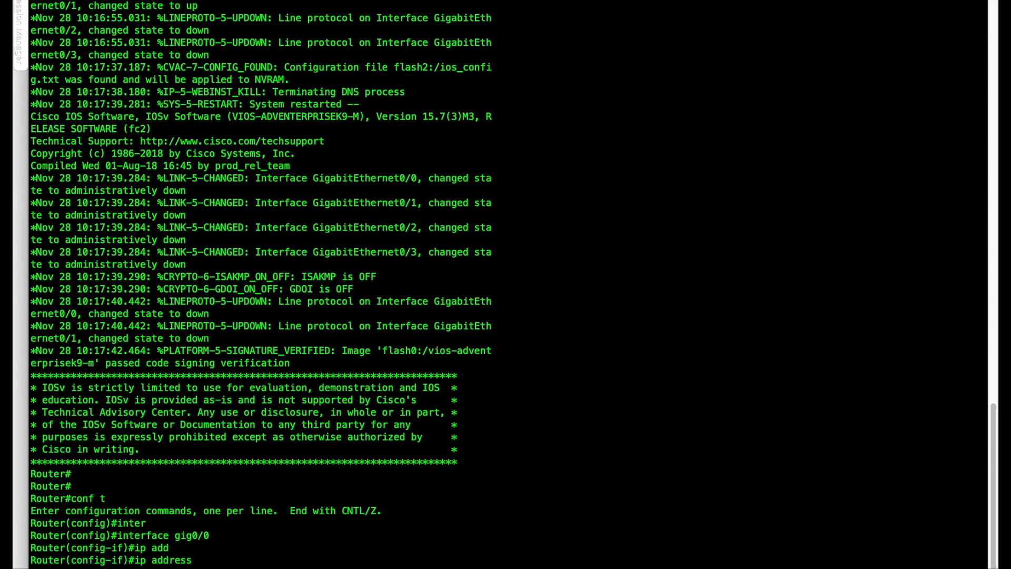
{"action": "type", "text": "10.10.10.1/24"}
{"action": "key", "text": "Return"}
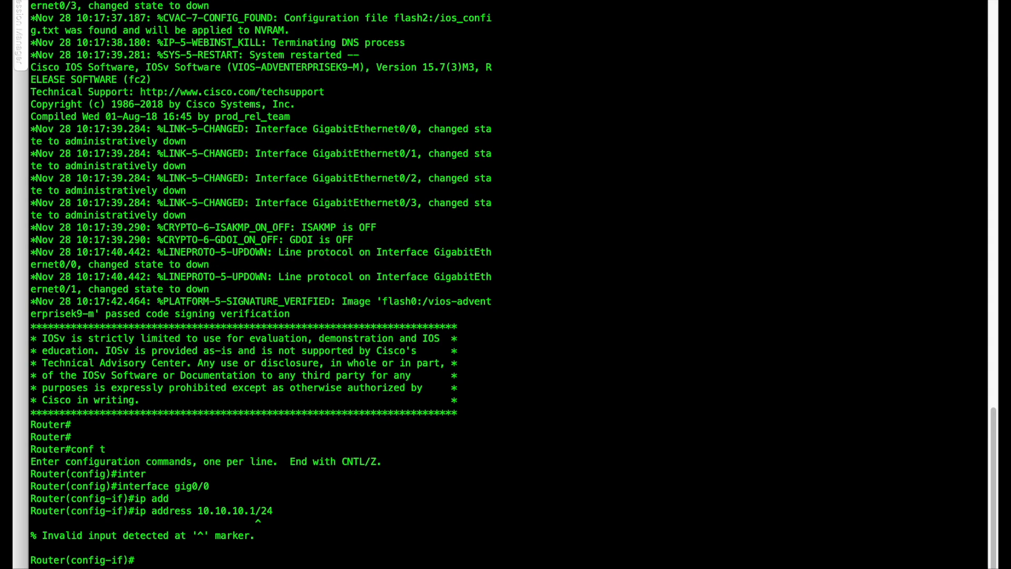
Assign 10.10.10.1 with mask 255.255.255.0 to ISP1's gig0/0 and enable the interface with no shutdown.
{"action": "key", "text": "Up"}
{"action": "key", "text": "BackSpace"}
{"action": "key", "text": "BackSpace"}
{"action": "key", "text": "BackSpace"}
{"action": "type", "text": "25"}
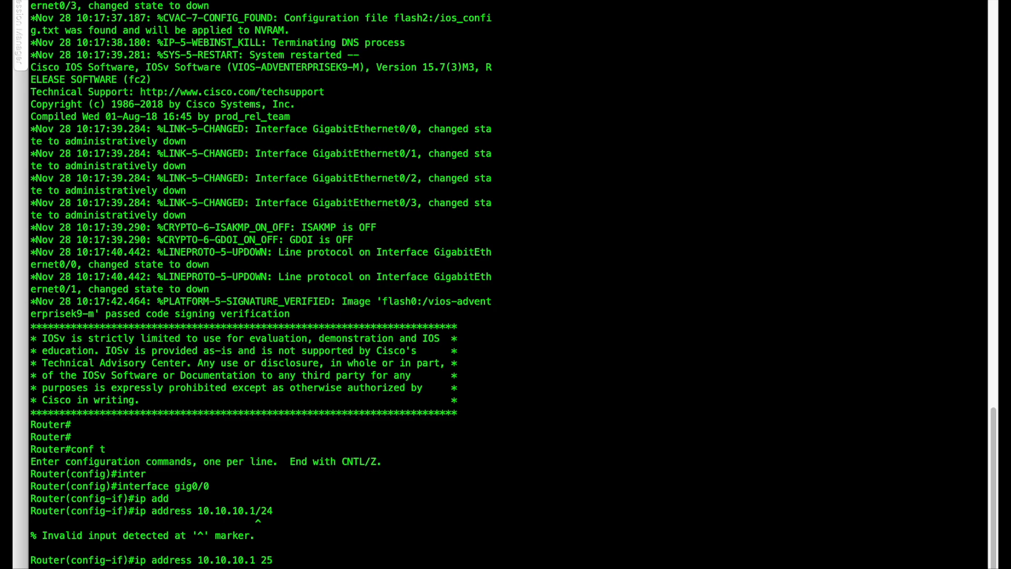
{"action": "type", "text": "5.255.255.0"}
{"action": "key", "text": "Return"}
{"action": "type", "text": "no shu"}
{"action": "key", "text": "Tab"}
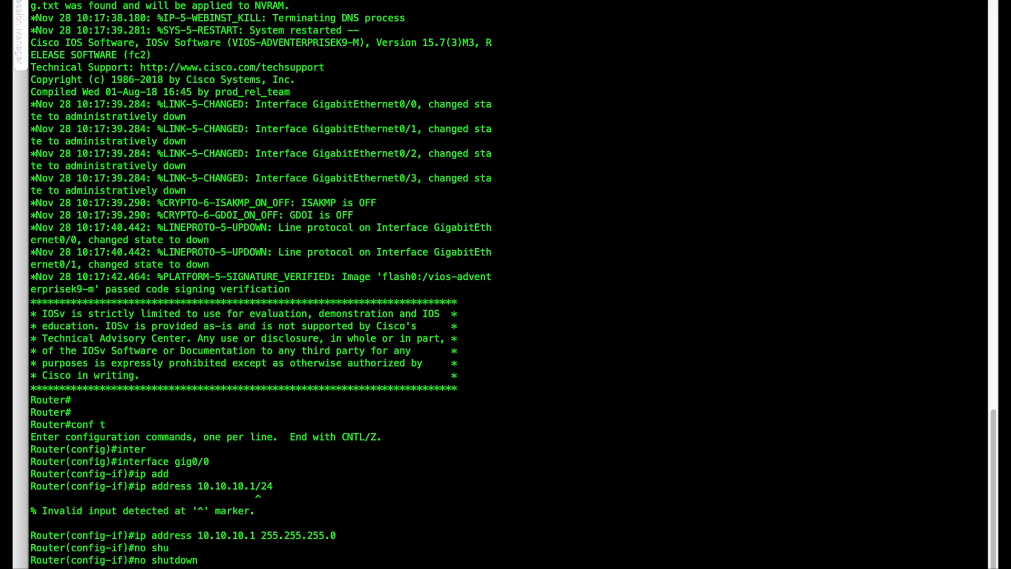
{"action": "key", "text": "Return"}
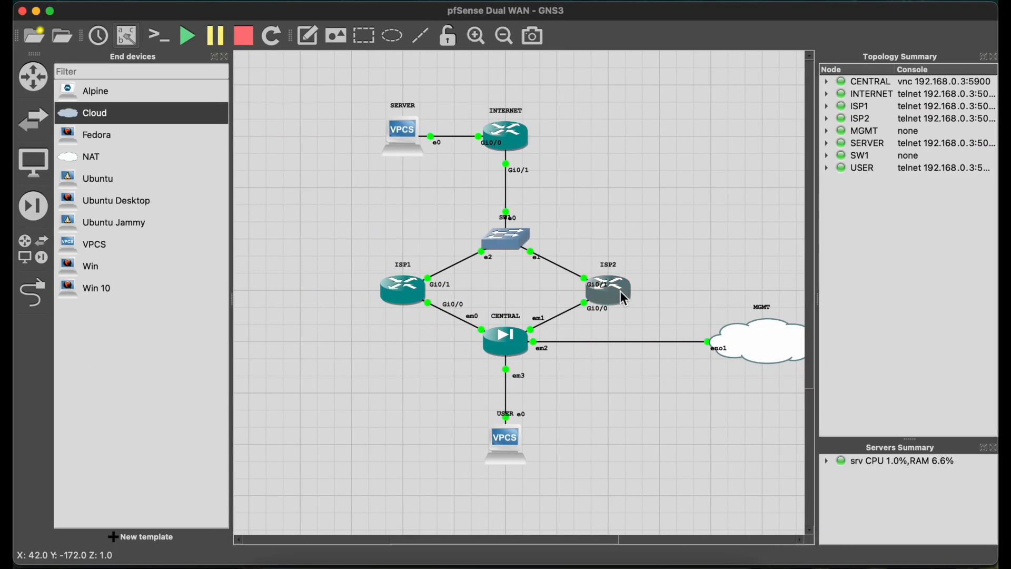
Open the ISP2 router's console from the GNS3 topology and bring up its command prompt.
{"action": "double_click", "coordinate": [620, 290]}
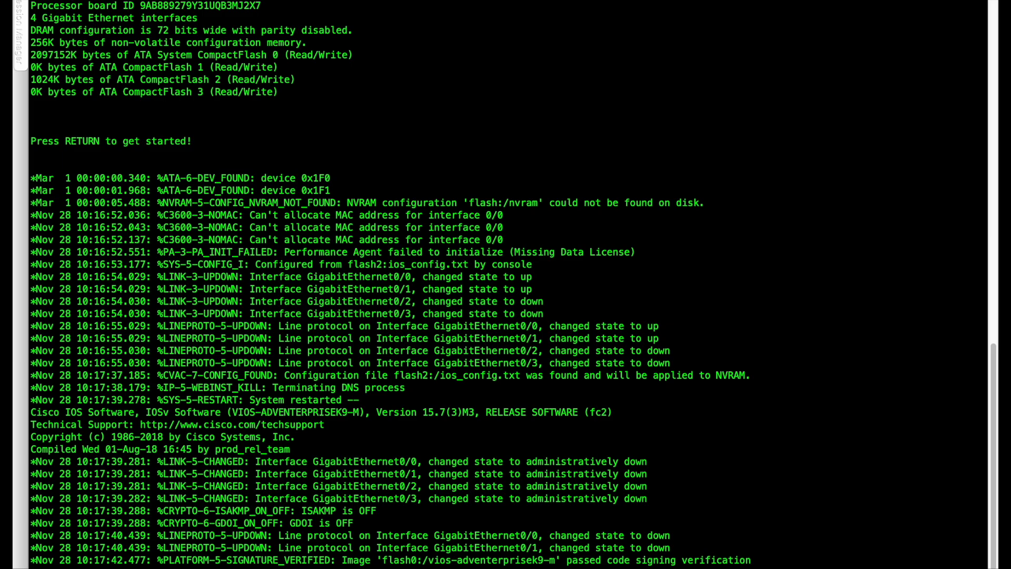
{"action": "key", "text": "Return"}
{"action": "key", "text": "ctrl+Left"}
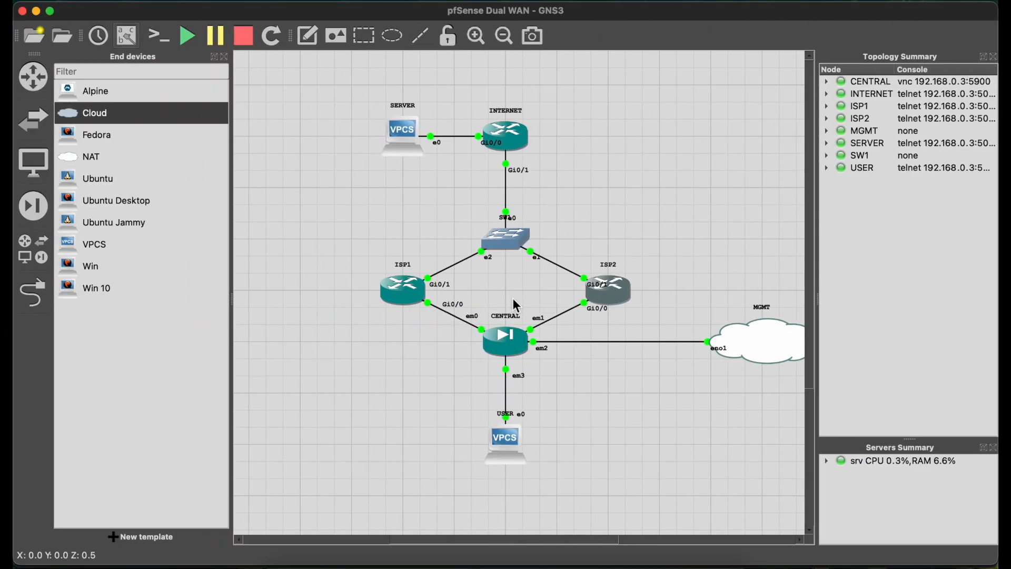
{"action": "key", "text": "ctrl+Right"}
{"action": "key", "text": "Return"}
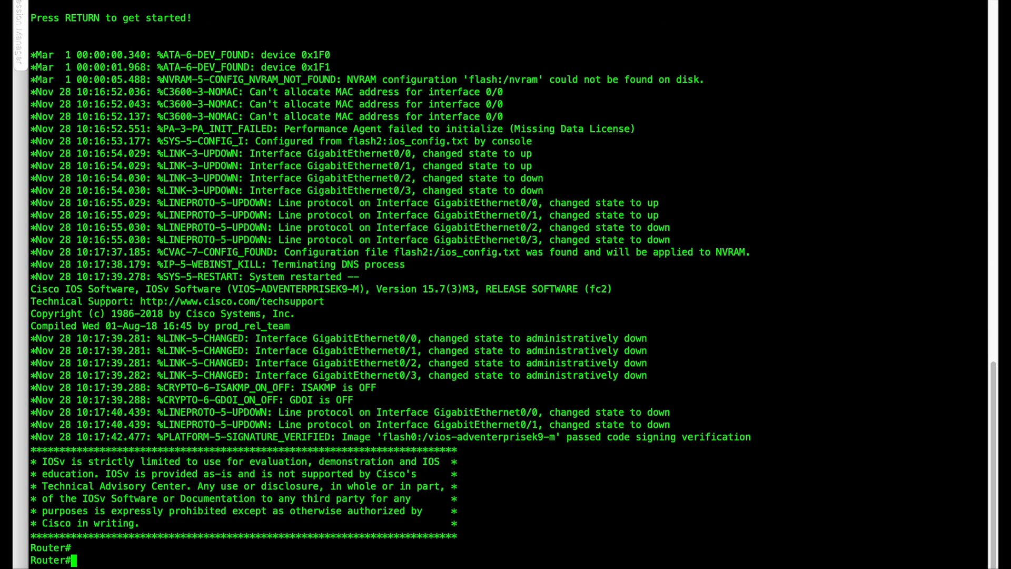
Enter global configuration mode on ISP2 and select interface gig0/0.
{"action": "type", "text": "conf t"}
{"action": "key", "text": "Return"}
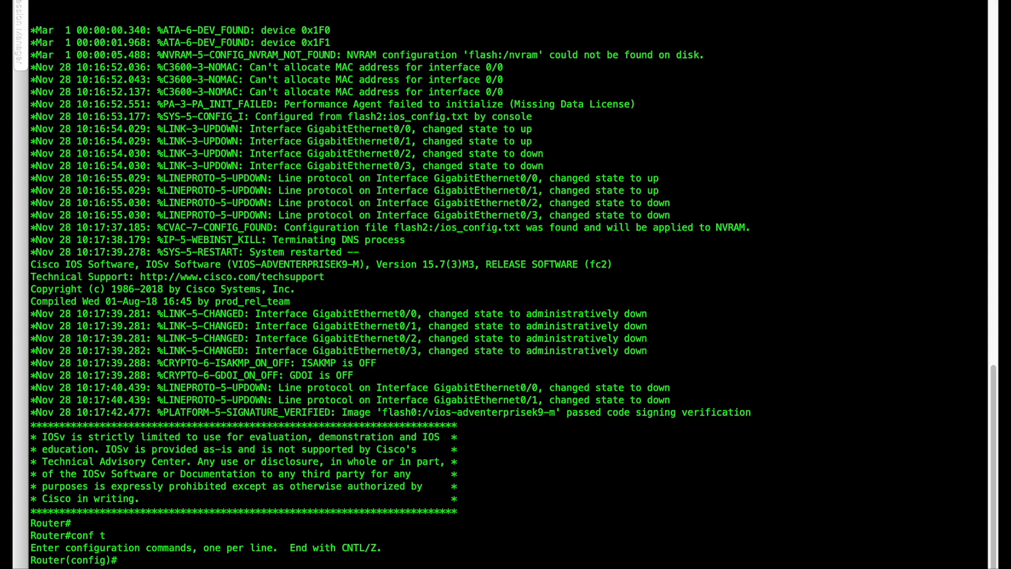
{"action": "type", "text": "inter"}
{"action": "key", "text": "Tab"}
{"action": "type", "text": "g"}
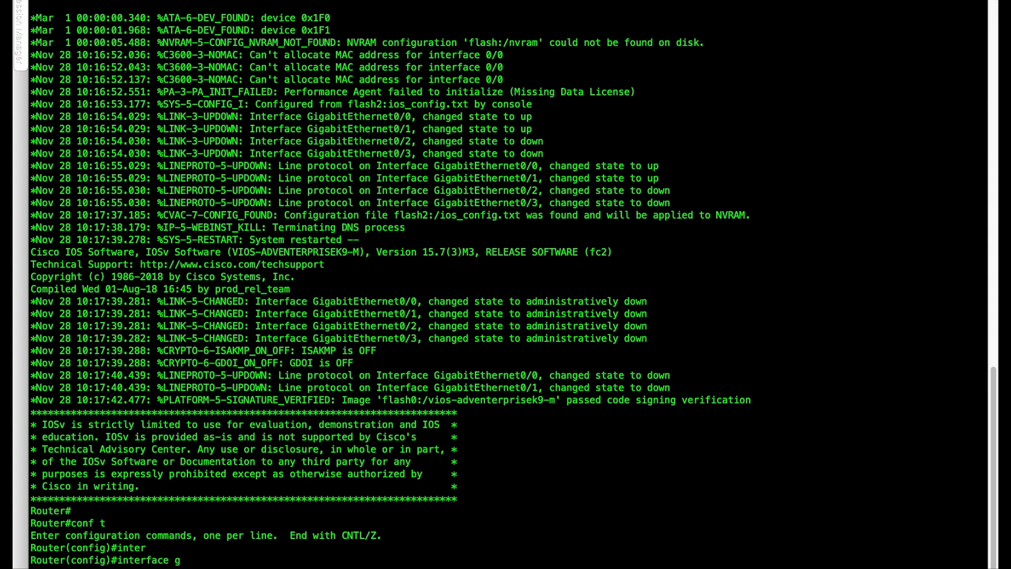
{"action": "type", "text": "ig0/0"}
{"action": "key", "text": "Return"}
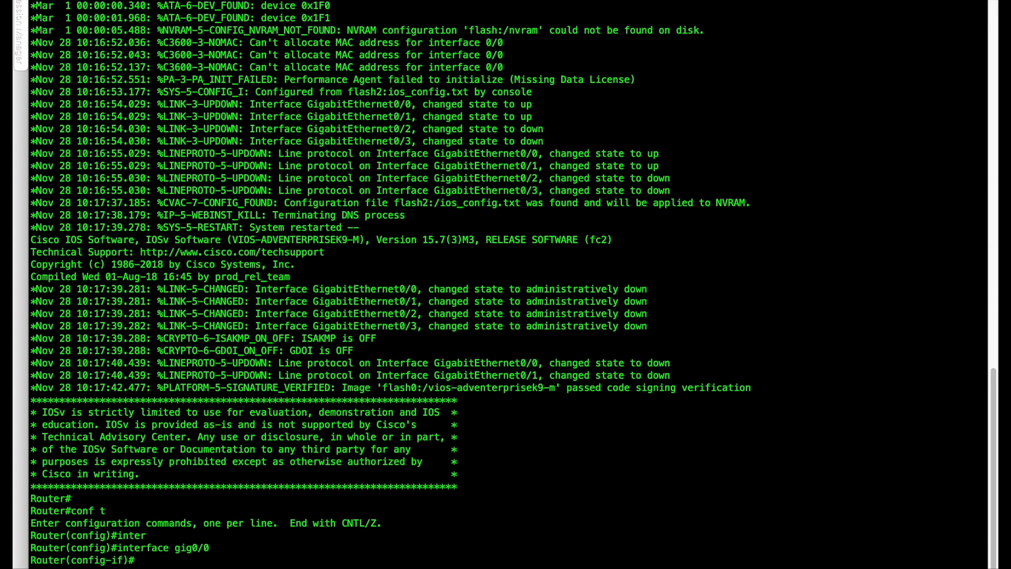
Assign 11.11.11.1 with mask 255.255.255.0 to ISP2's gig0/0 and enable the interface with no shutdown.
{"action": "type", "text": "ip add"}
{"action": "key", "text": "Tab"}
{"action": "type", "text": "1"}
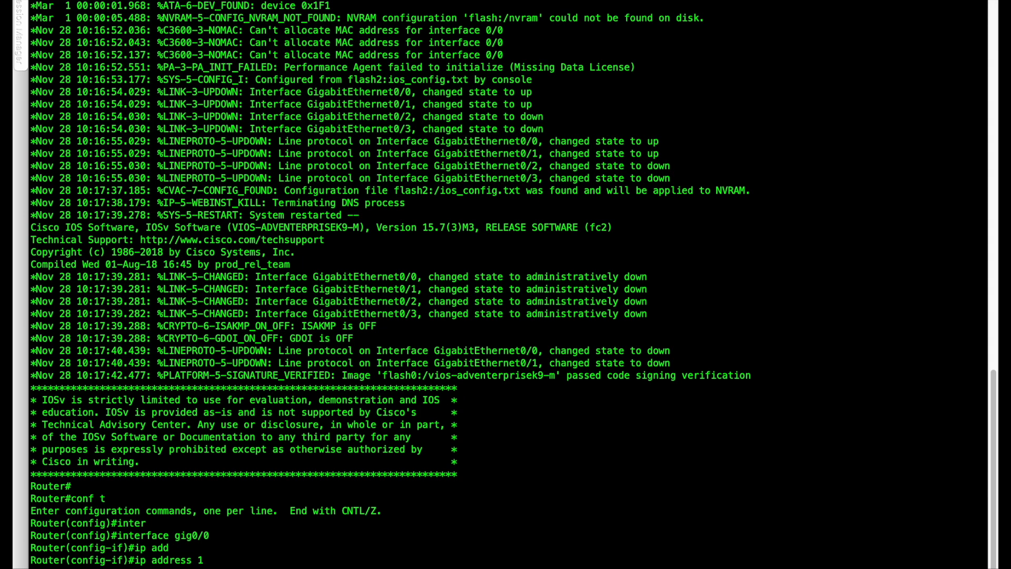
{"action": "type", "text": "1.11.11."}
{"action": "type", "text": "1 255.255.255"}
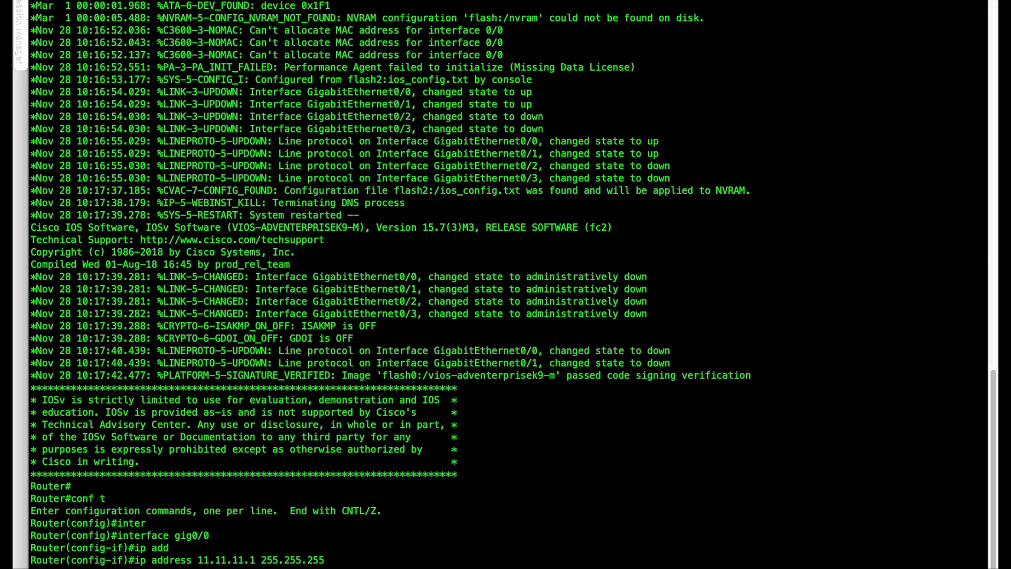
{"action": "type", "text": ".0"}
{"action": "key", "text": "Return"}
{"action": "type", "text": "no sh"}
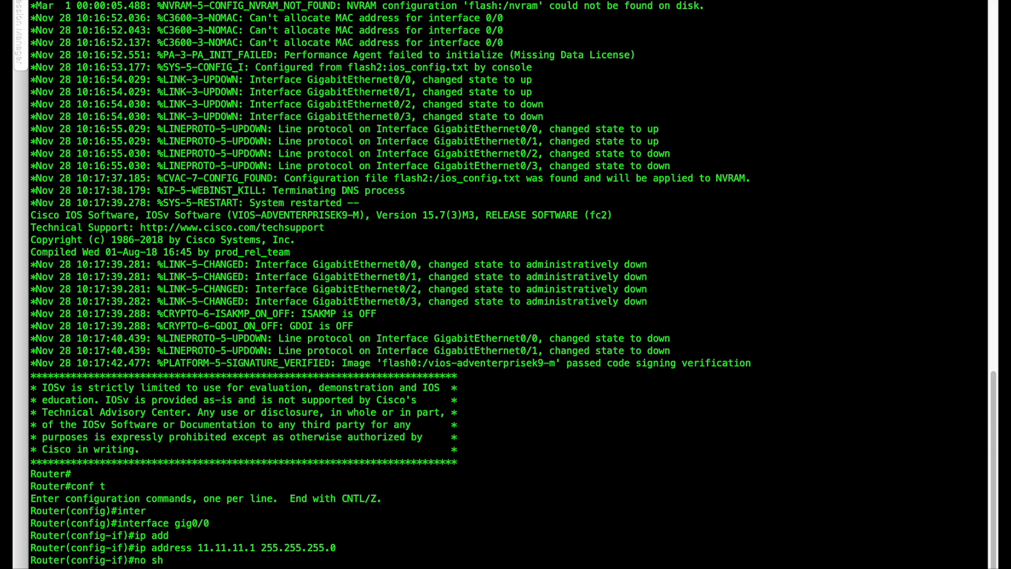
{"action": "type", "text": "u"}
{"action": "key", "text": "Tab"}
{"action": "key", "text": "Return"}
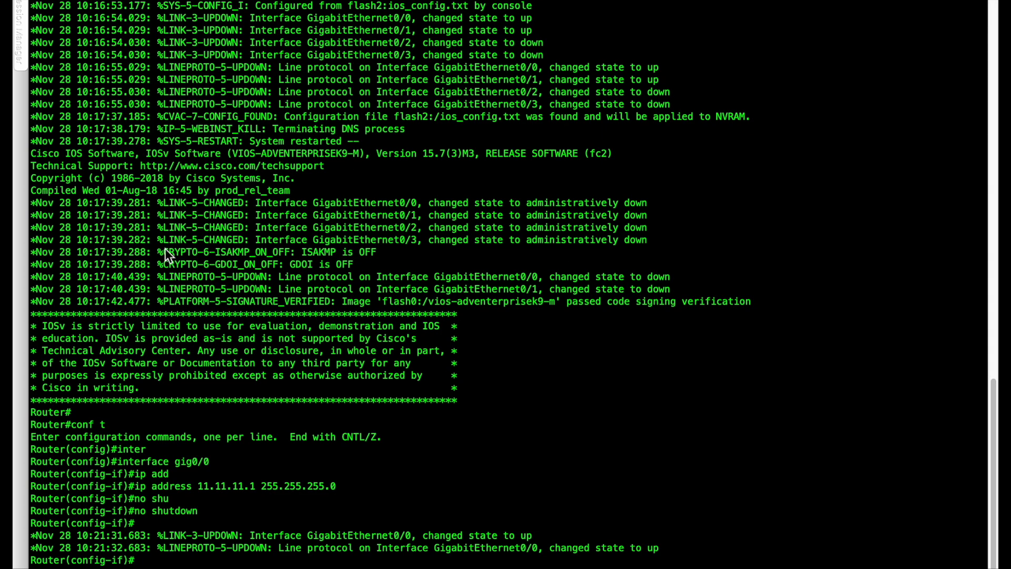
Return to ISP1's console and select interface gig0/1.
{"action": "key", "text": "ctrl+Left"}
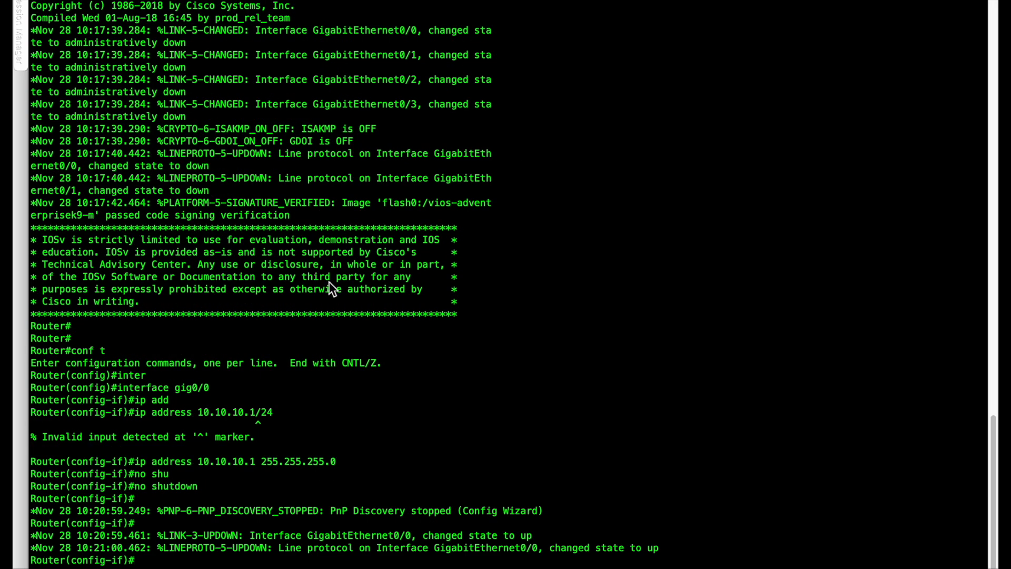
{"action": "type", "text": "interf"}
{"action": "key", "text": "Tab"}
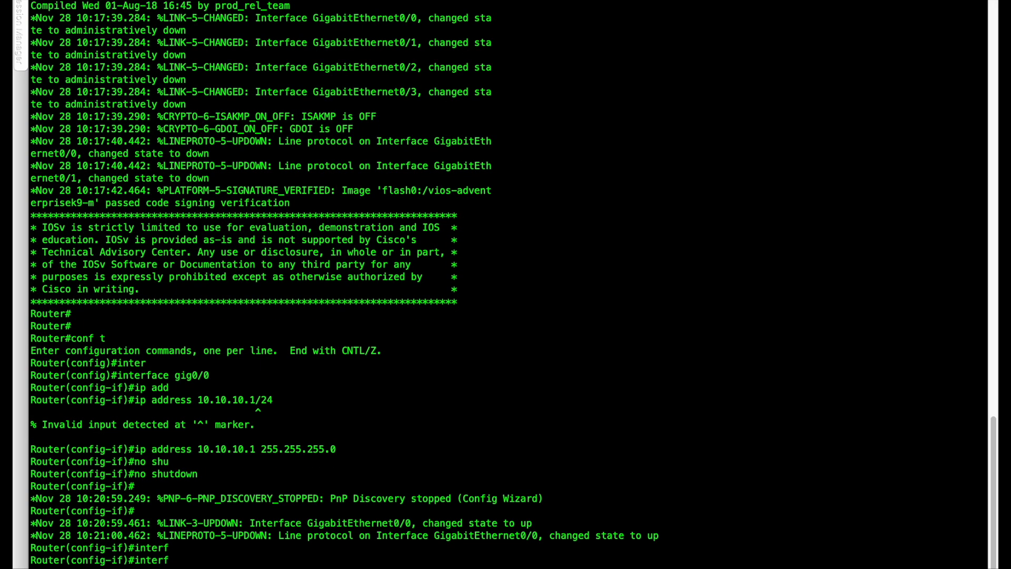
{"action": "type", "text": "ace "}
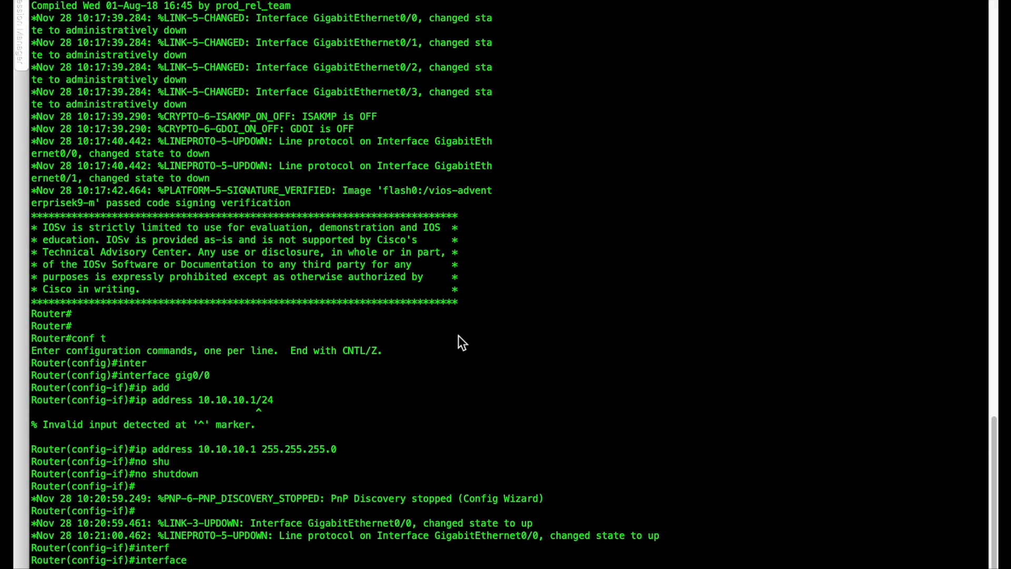
{"action": "type", "text": "gig0/1"}
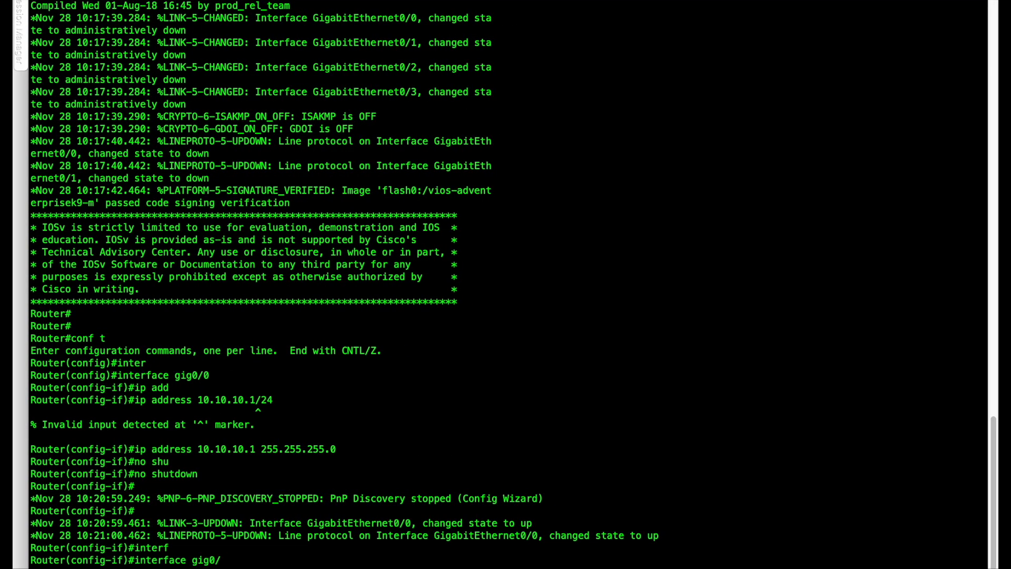
{"action": "key", "text": "Return"}
Assign 20.20.20.1 with mask 255.255.255.0 to ISP1's gig0/1 and enable the interface with no shutdown.
{"action": "type", "text": "ip add"}
{"action": "key", "text": "Tab"}
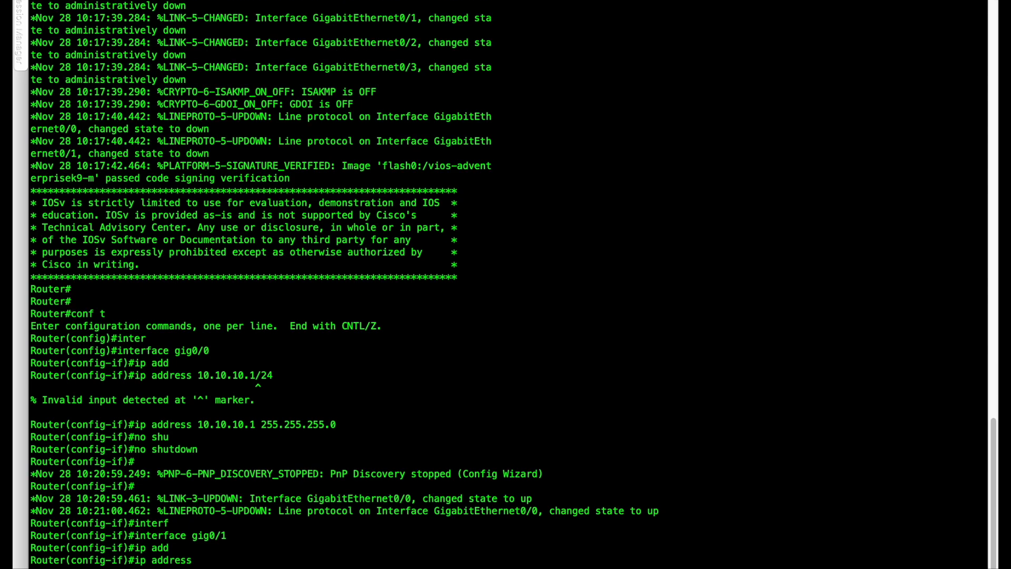
{"action": "type", "text": "20.20.20."}
{"action": "type", "text": "1/"}
{"action": "type", "text": " 255.255."}
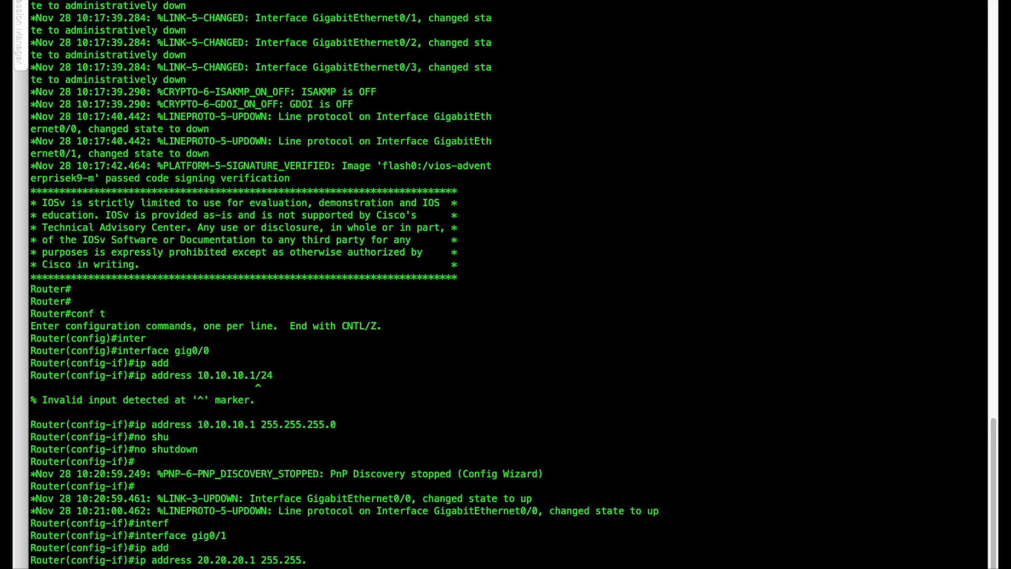
{"action": "type", "text": "255.0"}
{"action": "key", "text": "Return"}
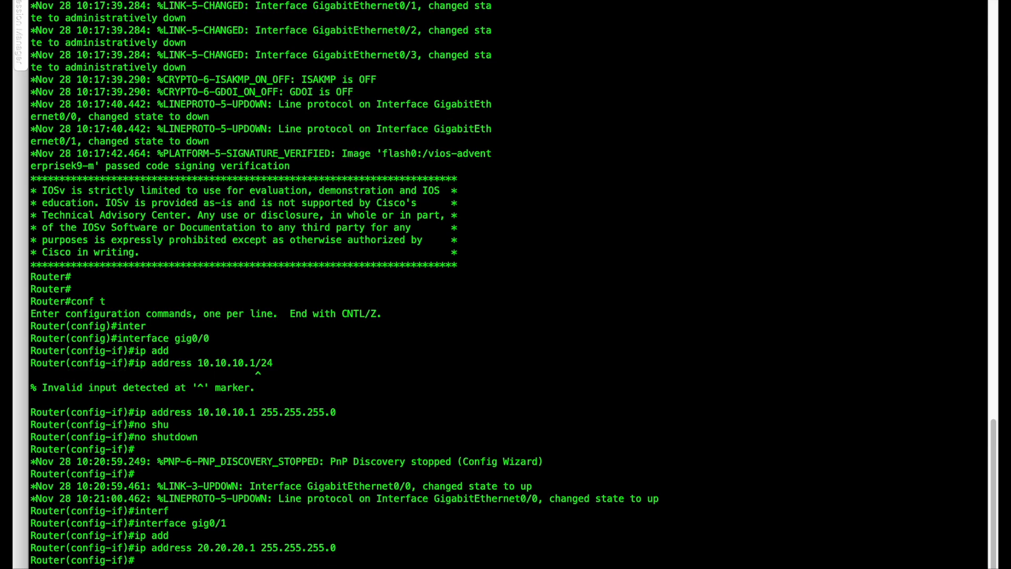
{"action": "type", "text": "no shu"}
{"action": "key", "text": "Tab"}
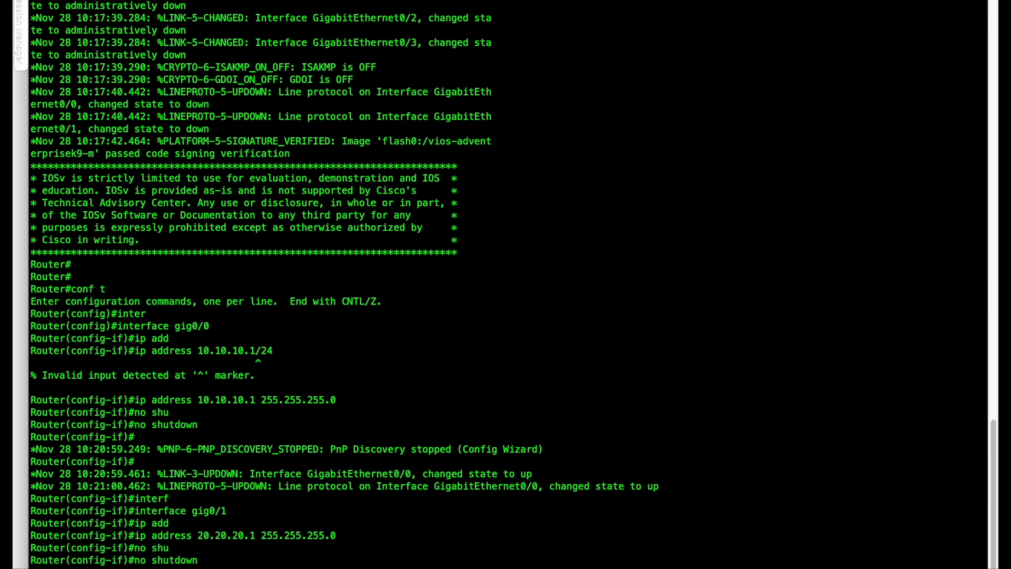
{"action": "key", "text": "Return"}
Copy the interface gig0/1 command from ISP1's console and run it in ISP2's console.
{"action": "left_click_drag", "start_coordinate": [236, 502], "coordinate": [137, 504]}
{"action": "key", "text": "super+c"}
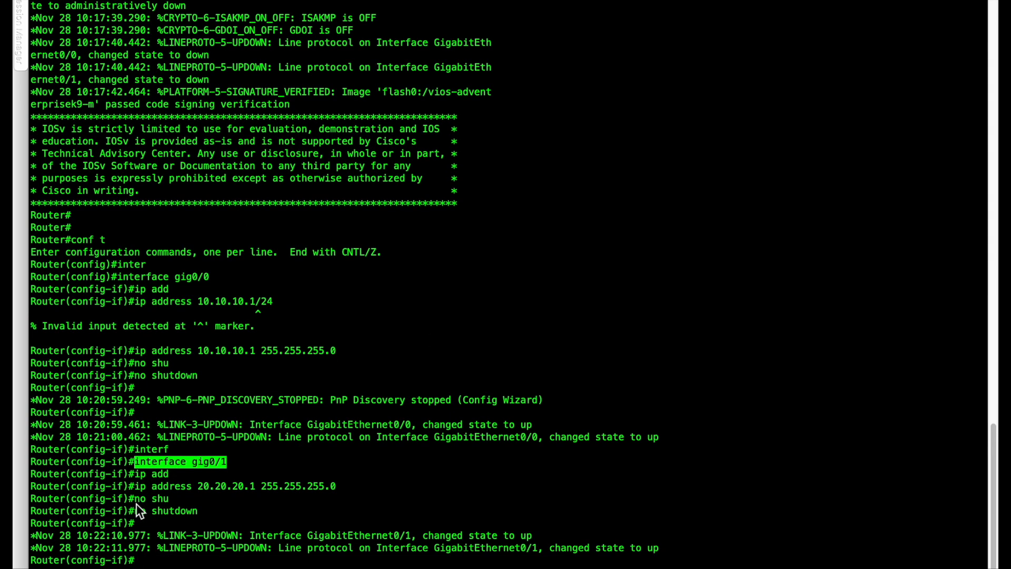
{"action": "left_click", "coordinate": [123, 1]}
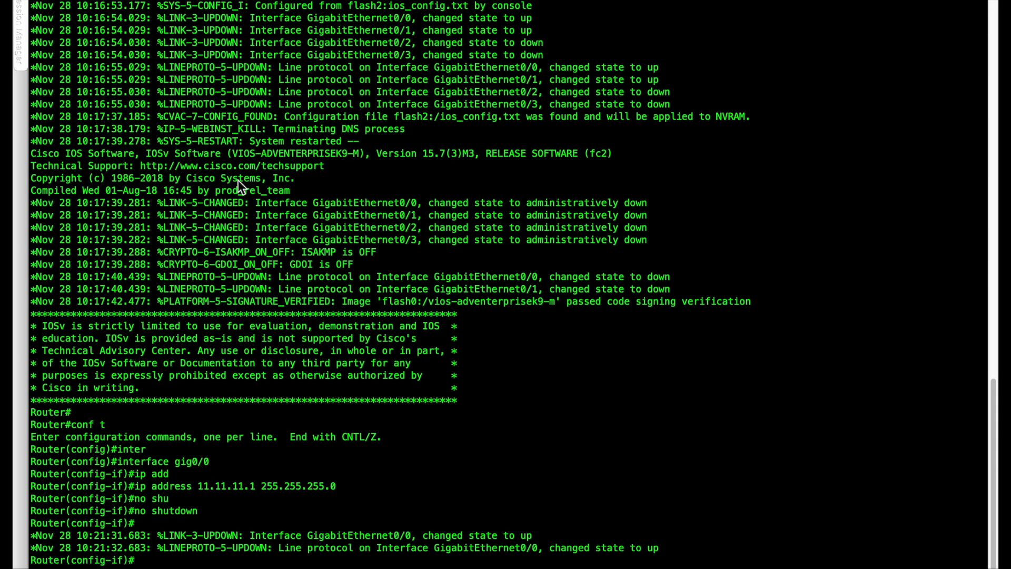
{"action": "key", "text": "super+v"}
{"action": "key", "text": "Return"}
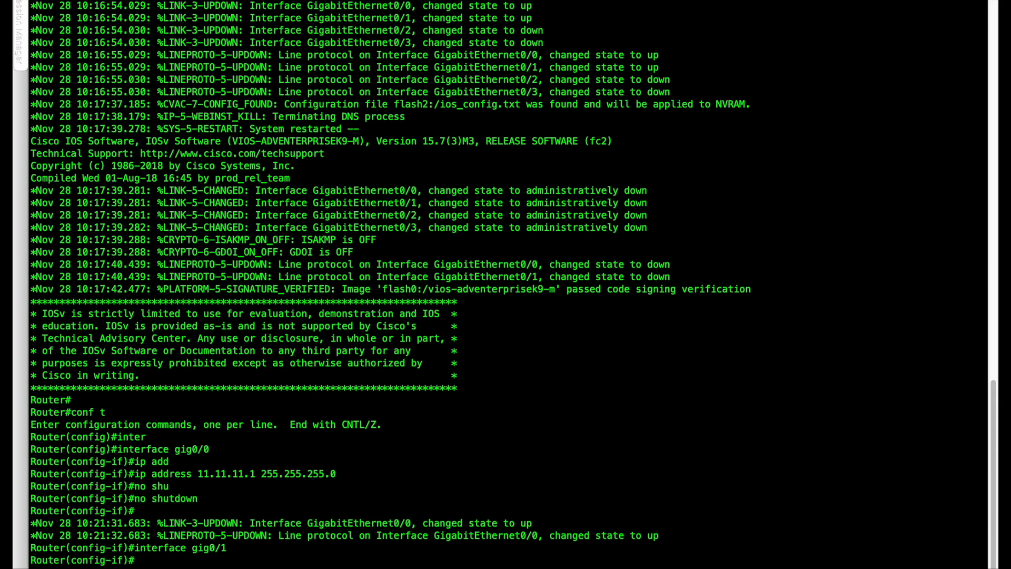
Assign 20.20.20.2 with mask 255.255.255.0 to ISP2's gig0/1 and enable the interface with no shutdown.
{"action": "type", "text": "ip add"}
{"action": "key", "text": "Tab"}
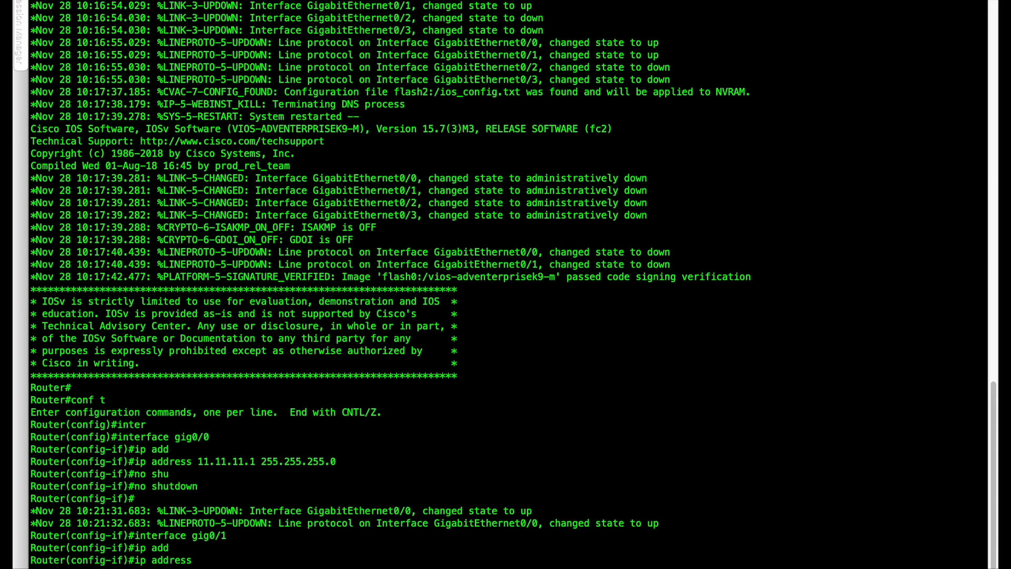
{"action": "type", "text": "20.20.20.2 255.255"}
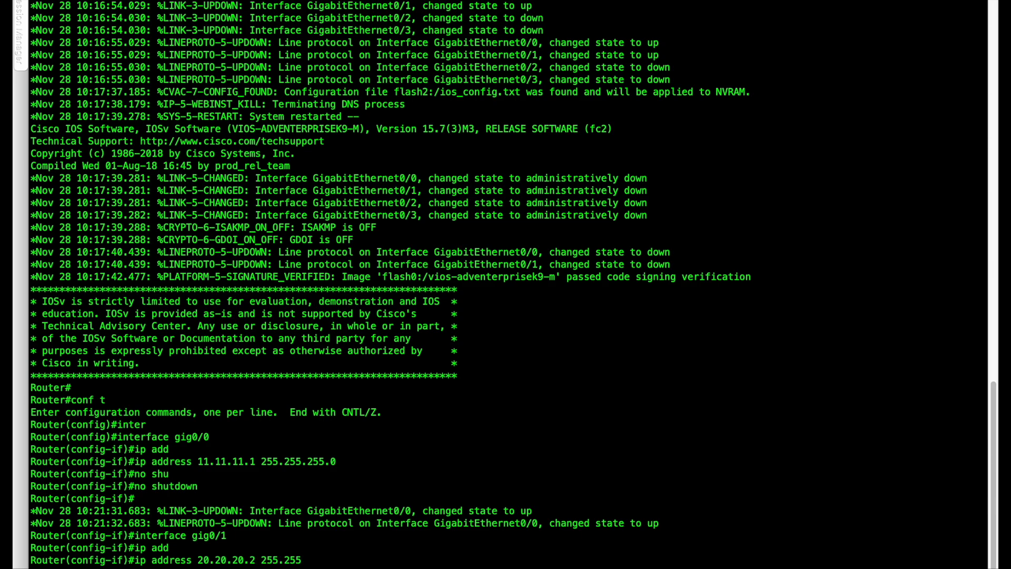
{"action": "type", "text": ".255.0"}
{"action": "key", "text": "Return"}
{"action": "type", "text": "no shu"}
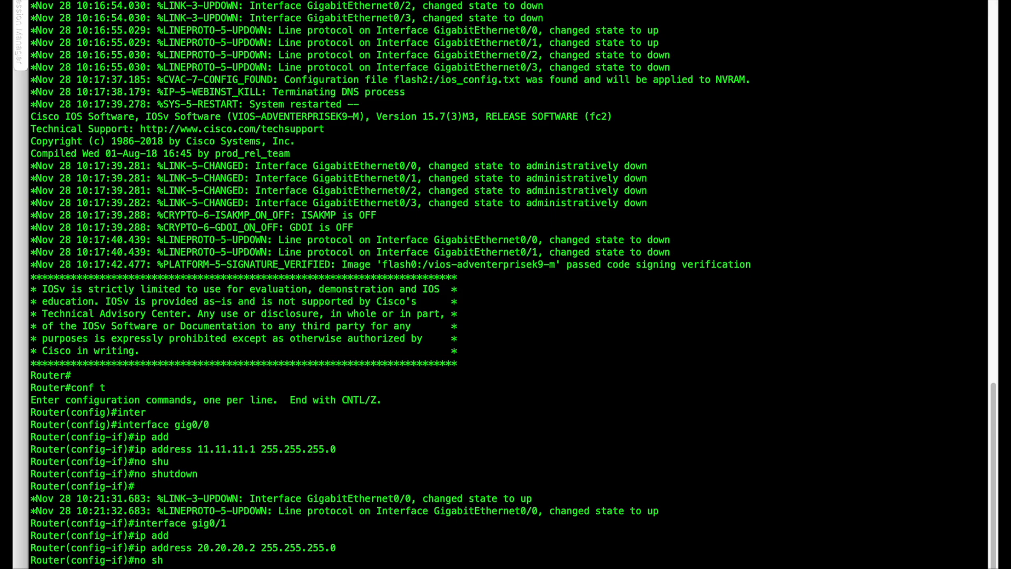
{"action": "key", "text": "Tab"}
{"action": "key", "text": "Return"}
Open the INTERNET router's console from the GNS3 topology and bring up its command prompt.
{"action": "key", "text": "ctrl+Left"}
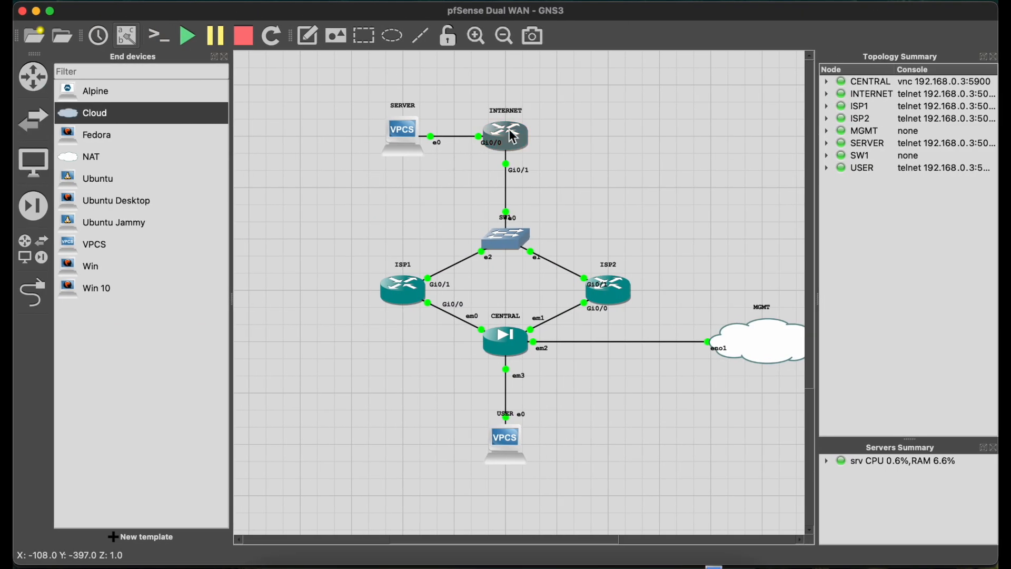
{"action": "double_click", "coordinate": [513, 137]}
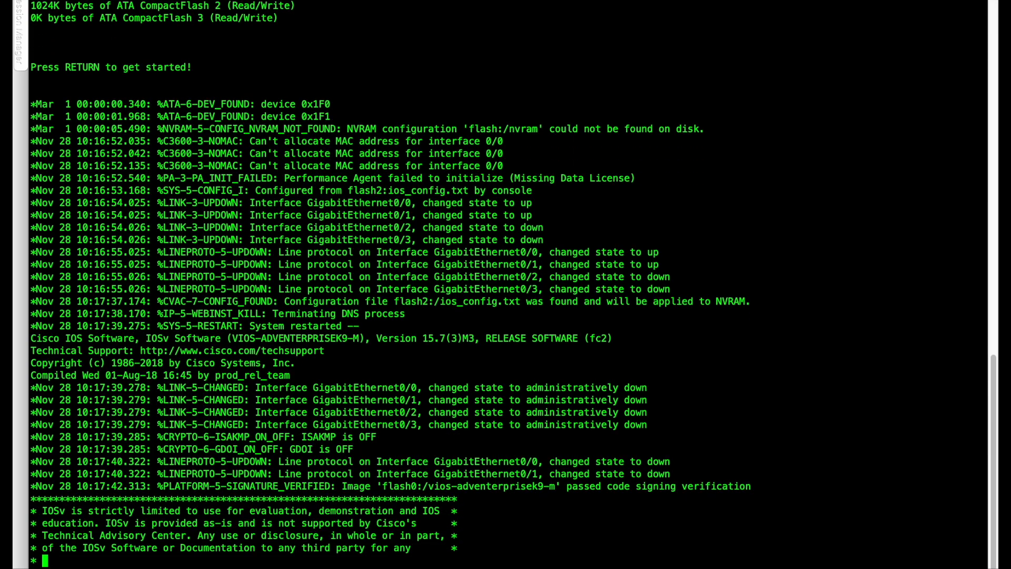
{"action": "key", "text": "Return"}
Enter global configuration mode on the INTERNET router and select interface gig0/1.
{"action": "type", "text": "conf t"}
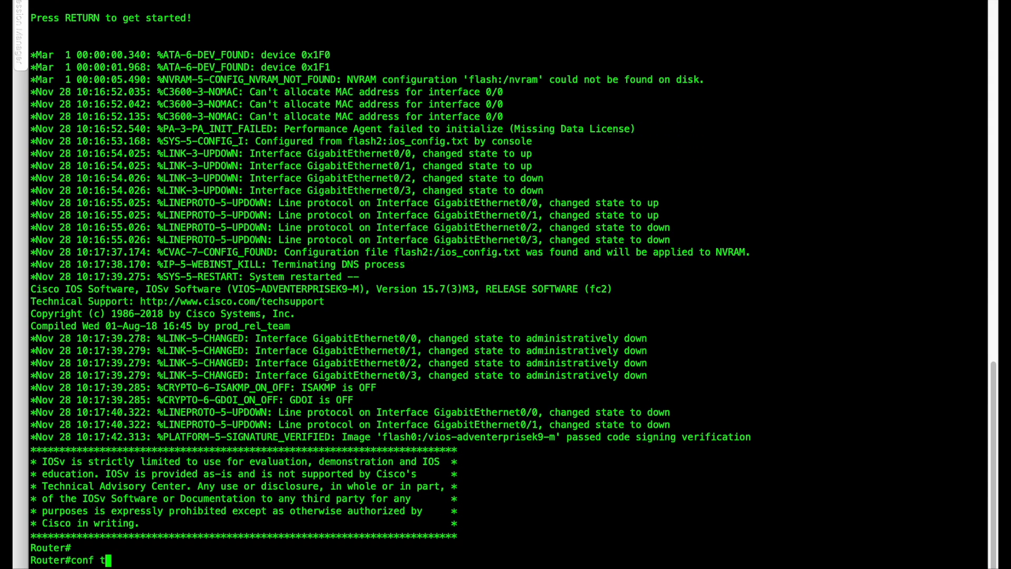
{"action": "key", "text": "Return"}
{"action": "type", "text": "inter"}
{"action": "key", "text": "Tab"}
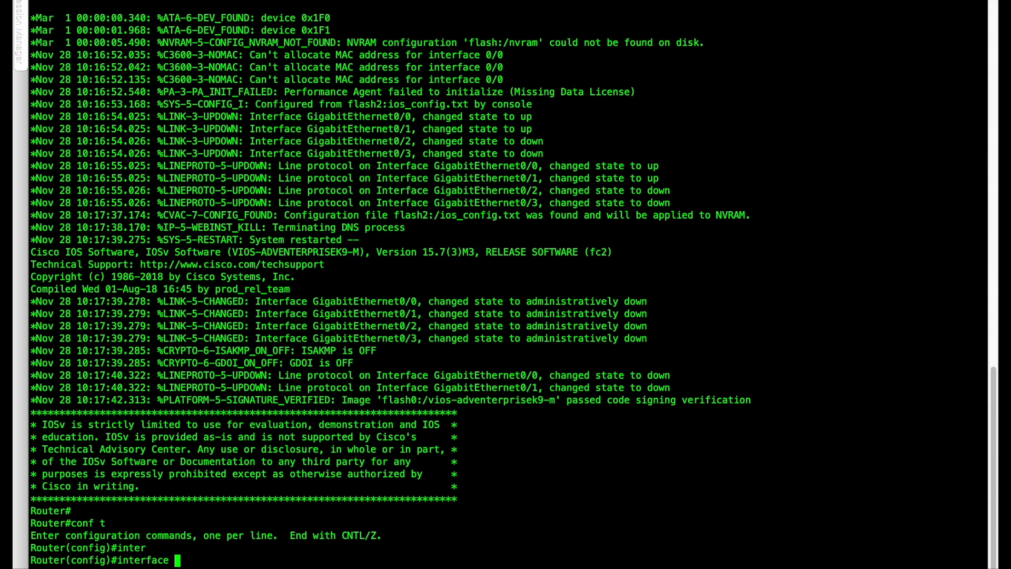
{"action": "type", "text": "gig0/1"}
{"action": "key", "text": "Return"}
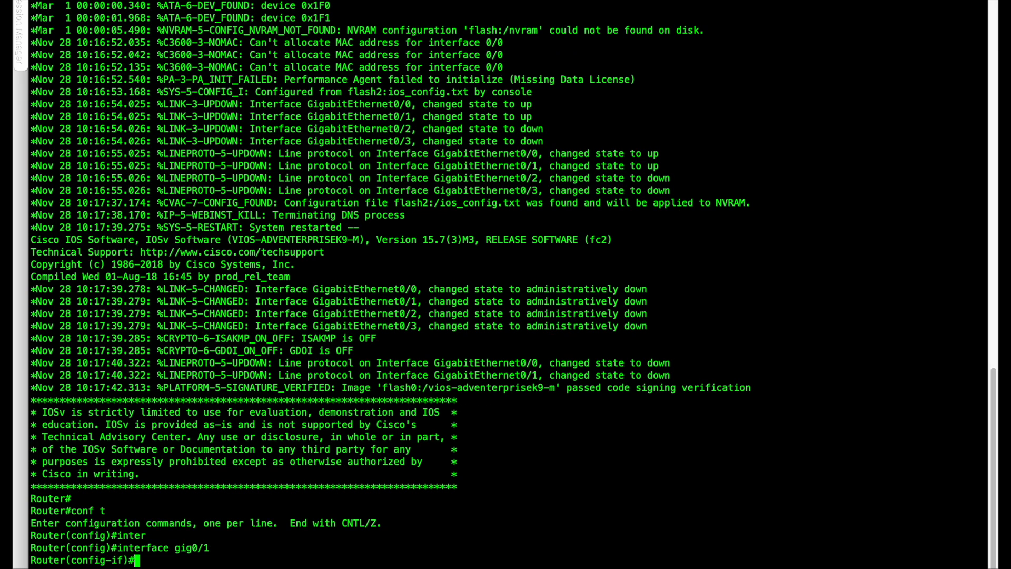
Assign 20.20.20.3 with mask 255.255.255.0 to the INTERNET router's gig0/1 and enable the interface with no shutdown.
{"action": "type", "text": "ip add"}
{"action": "key", "text": "Tab"}
{"action": "type", "text": "2"}
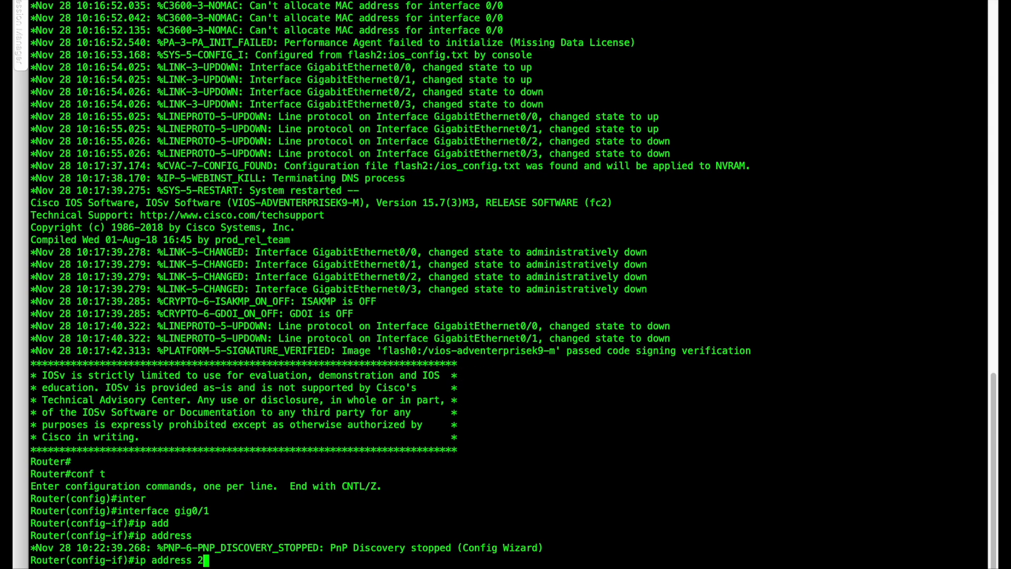
{"action": "type", "text": "0.20.20.3 255.255.2"}
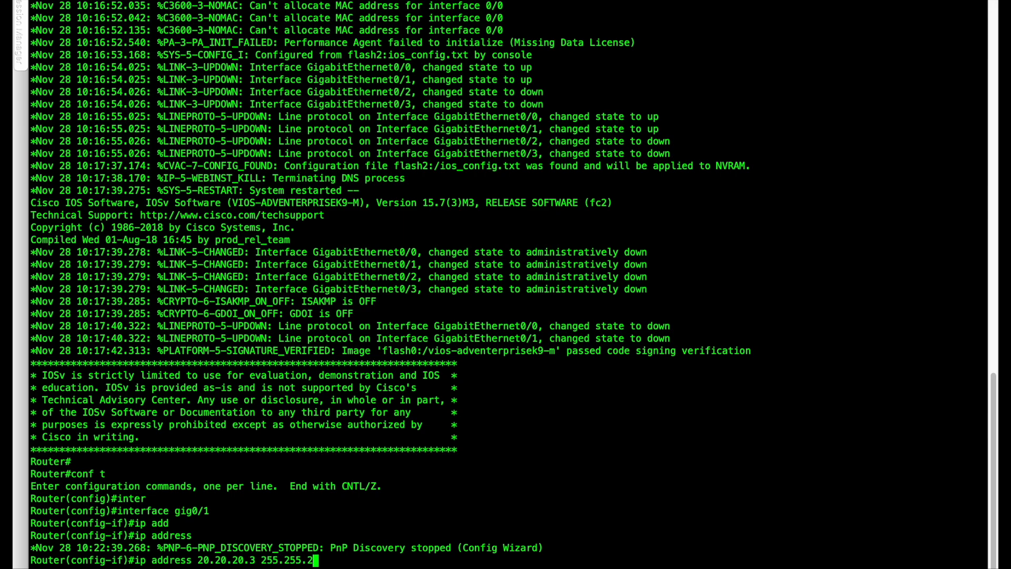
{"action": "type", "text": "55.0"}
{"action": "key", "text": "Return"}
{"action": "type", "text": "no shu"}
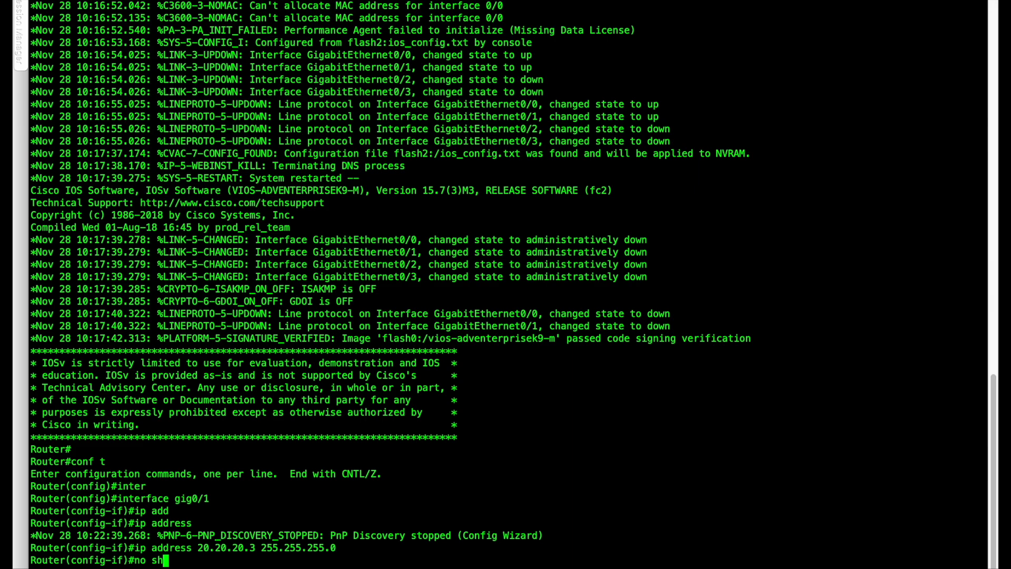
{"action": "key", "text": "Tab"}
{"action": "key", "text": "Return"}
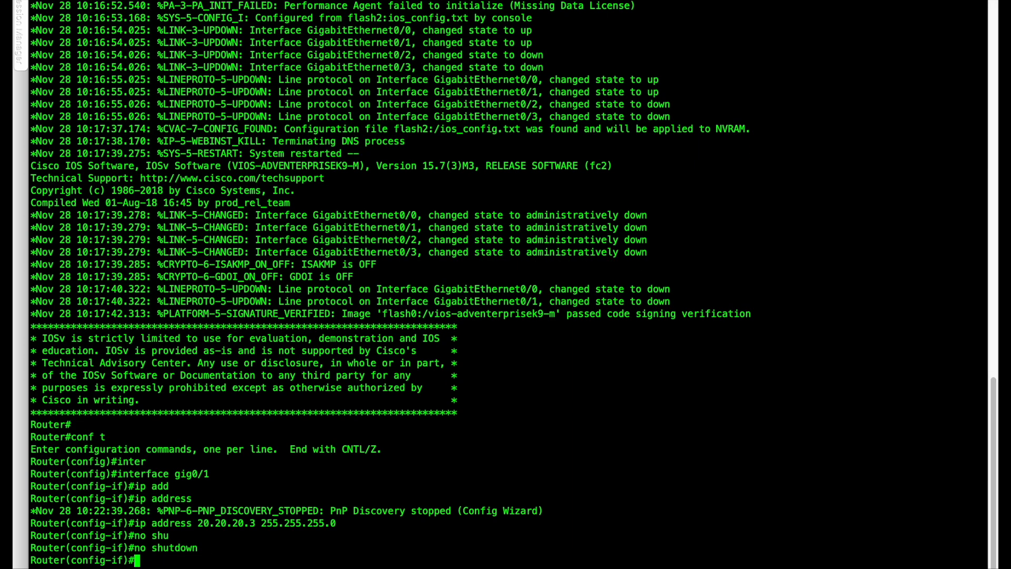
Add a default route (0.0.0.0 0.0.0.0) via 20.20.20.3 in ISP1's console.
{"action": "key", "text": "ctrl+Left"}
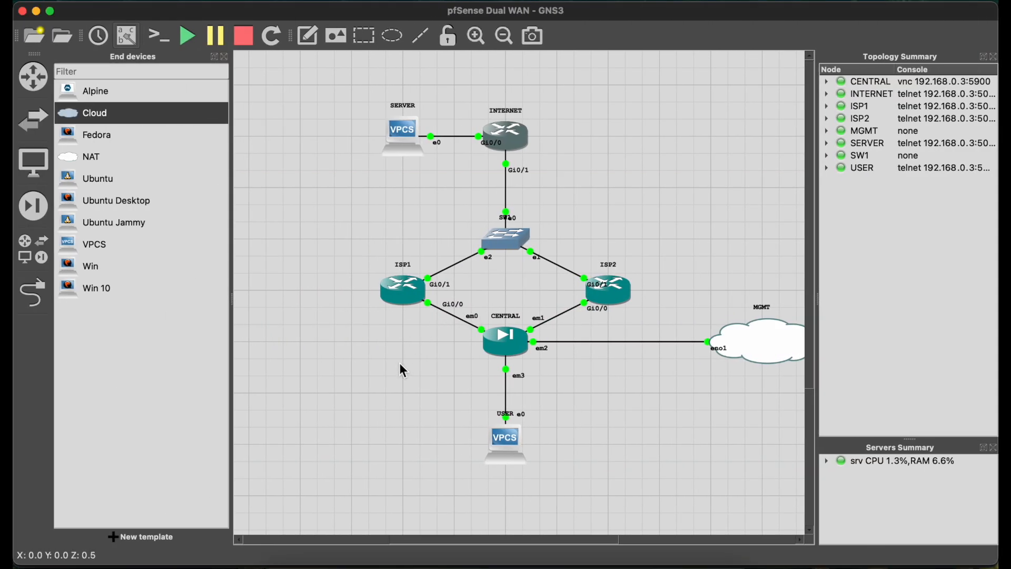
{"action": "key", "text": "ctrl+Right"}
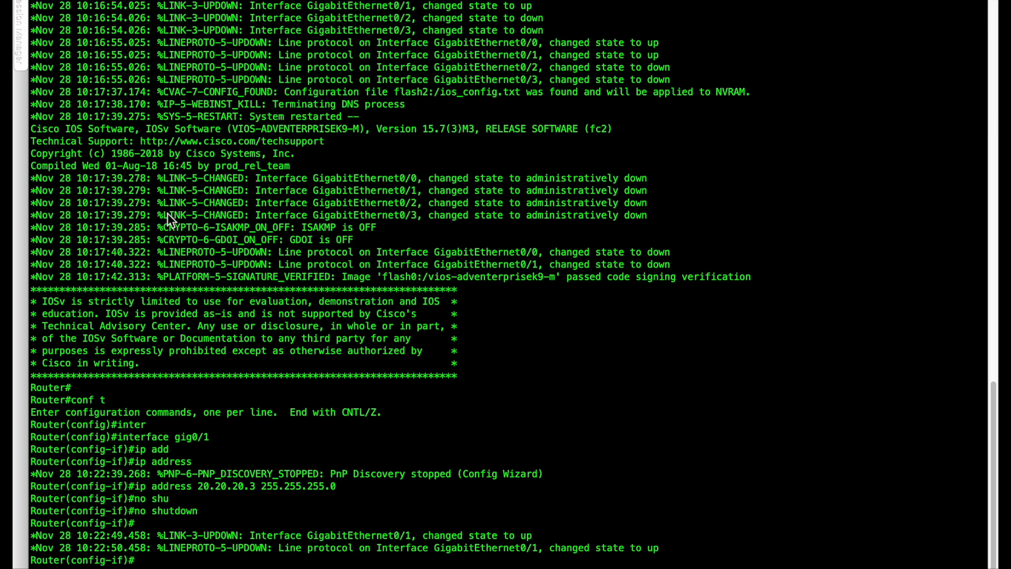
{"action": "left_click", "coordinate": [68, 2]}
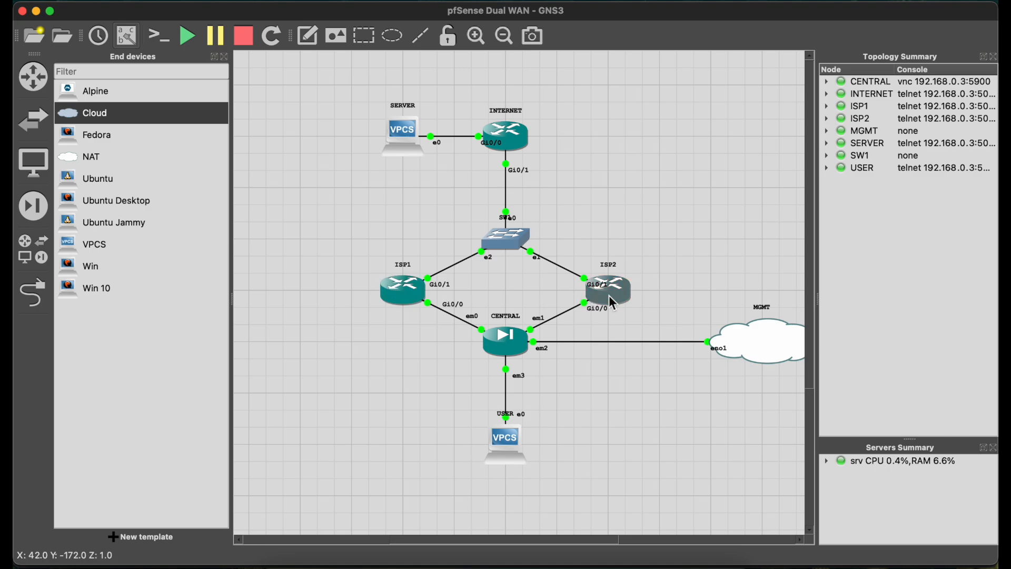
{"action": "mouse_move", "coordinate": [612, 304]}
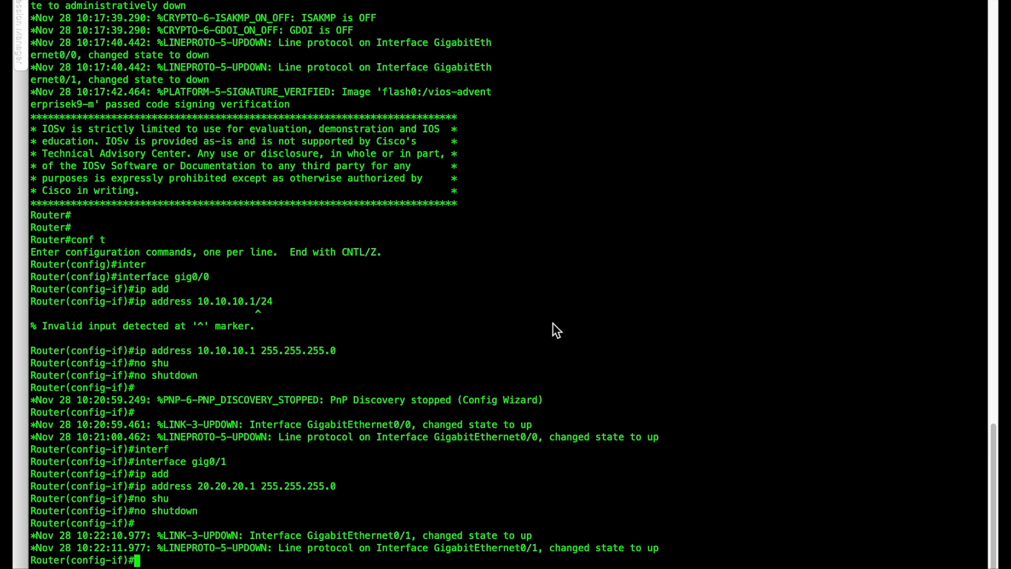
{"action": "type", "text": "ip route 0.0.0.0"}
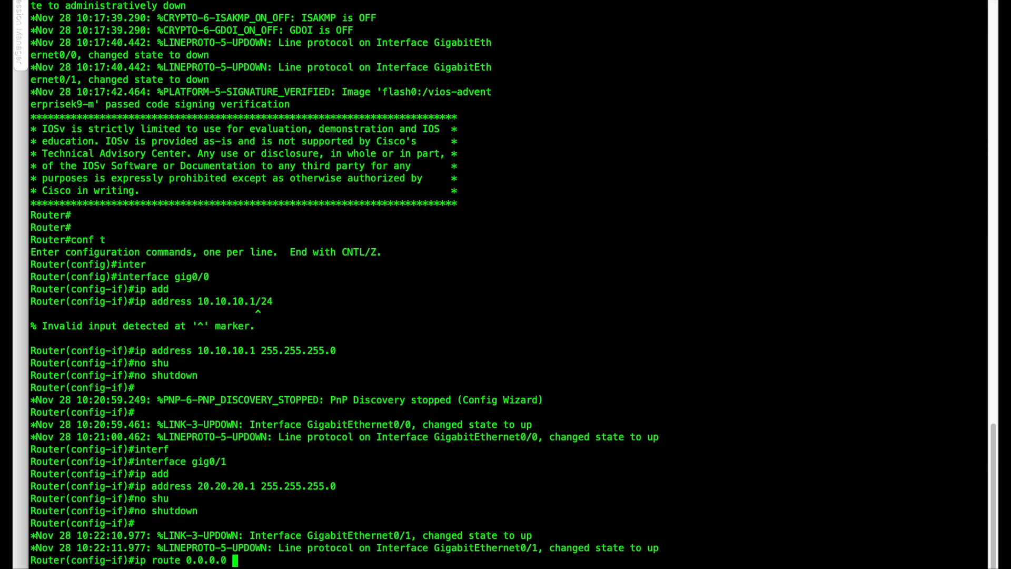
{"action": "type", "text": "0.0.0.0"}
{"action": "type", "text": " 20.20."}
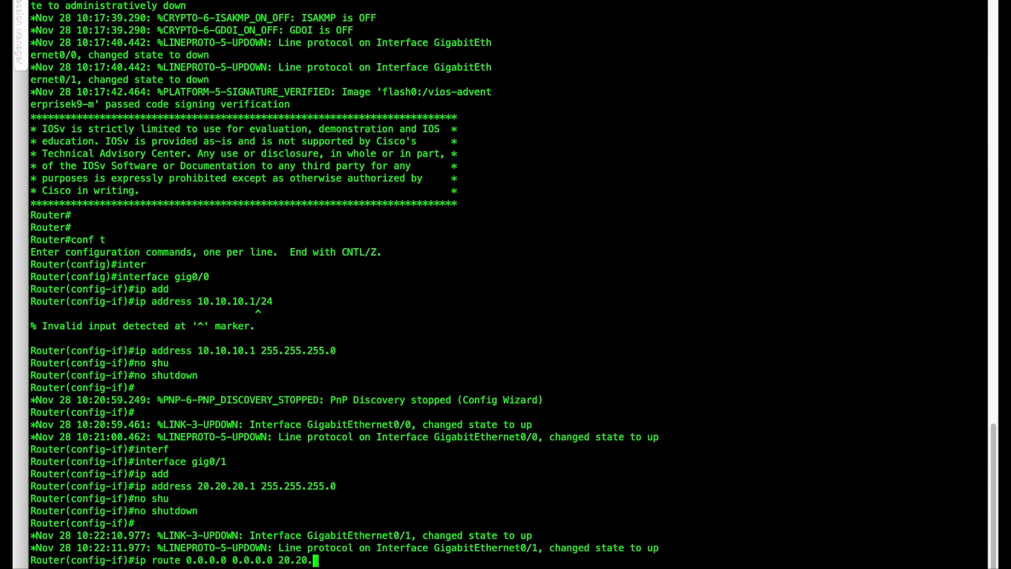
{"action": "type", "text": "20.3"}
{"action": "key", "text": "Return"}
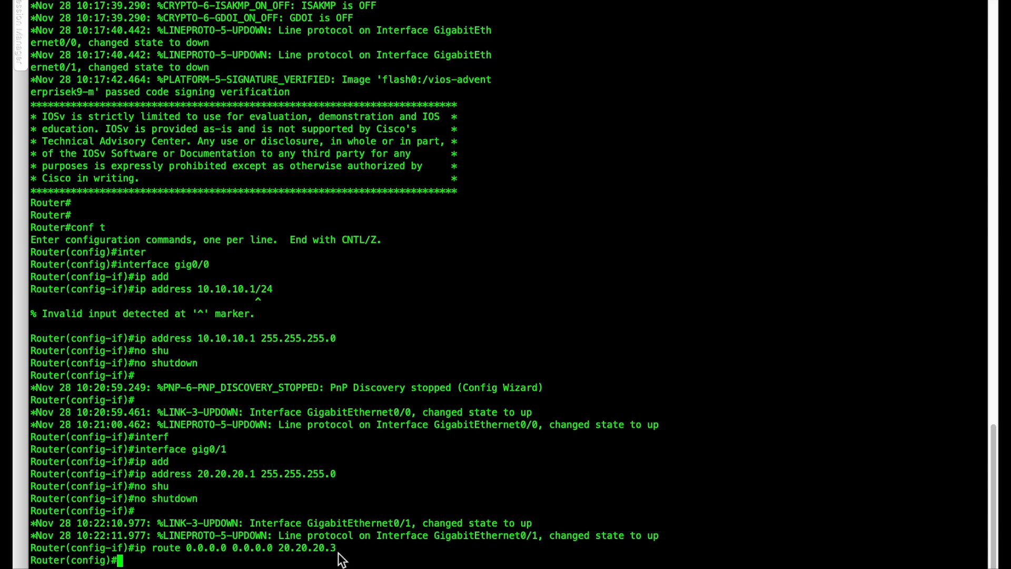
Copy ISP1's default route command, ip route 0.0.0.0 0.0.0.0 20.20.20.3, and run it on ISP2.
{"action": "left_click_drag", "start_coordinate": [337, 550], "coordinate": [141, 551]}
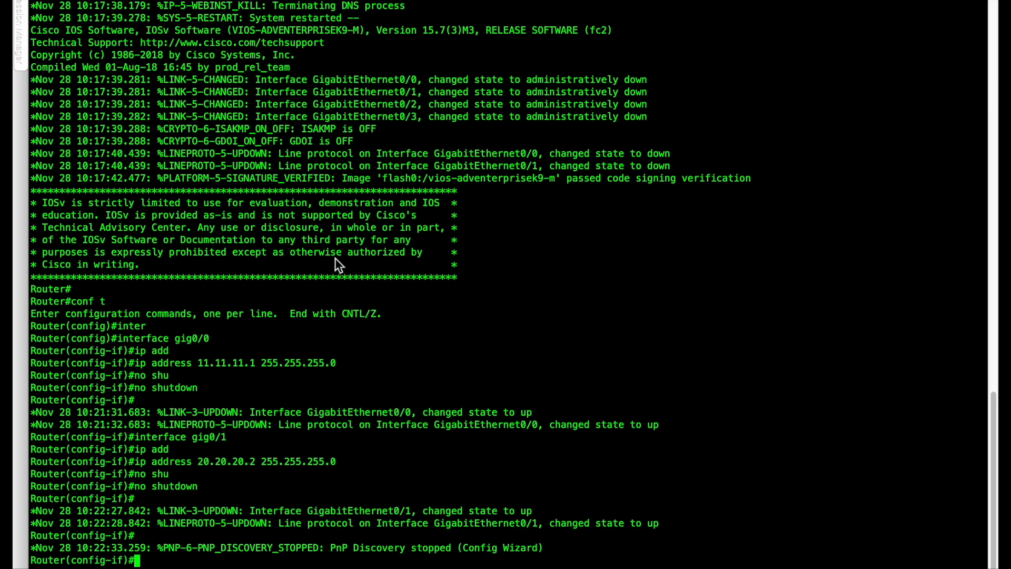
{"action": "type", "text": "ip route 0.0.0.0 0.0.0.0 20.20.20.3"}
{"action": "key", "text": "Return"}
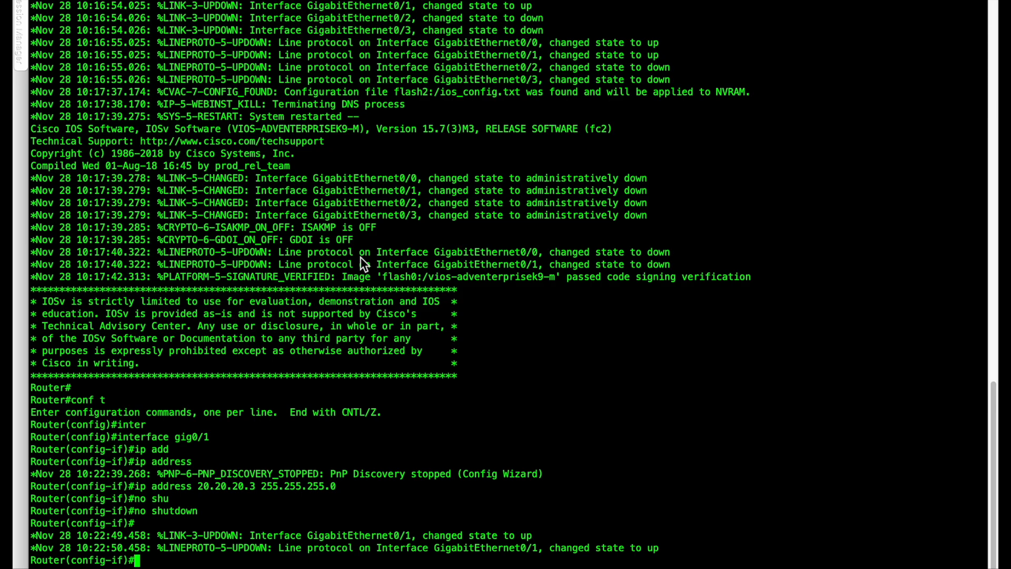
Add a static route on the INTERNET router to 10.10.10.0 255.255.255.0 via 20.20.20.1 and display its routing table.
{"action": "type", "text": "ip route 10.10.10."}
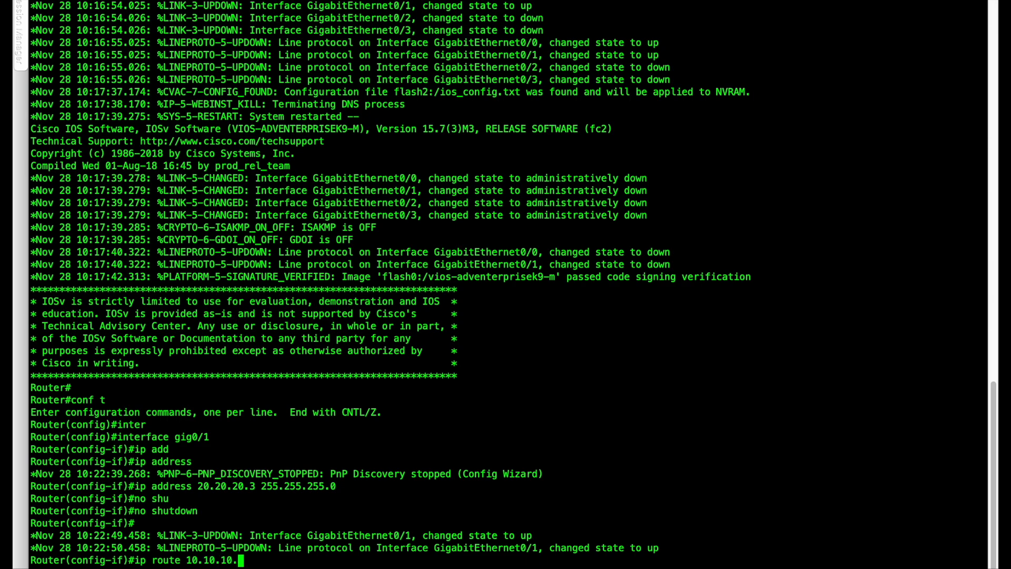
{"action": "type", "text": "-"}
{"action": "key", "text": "BackSpace"}
{"action": "type", "text": "0 255.255.255.0"}
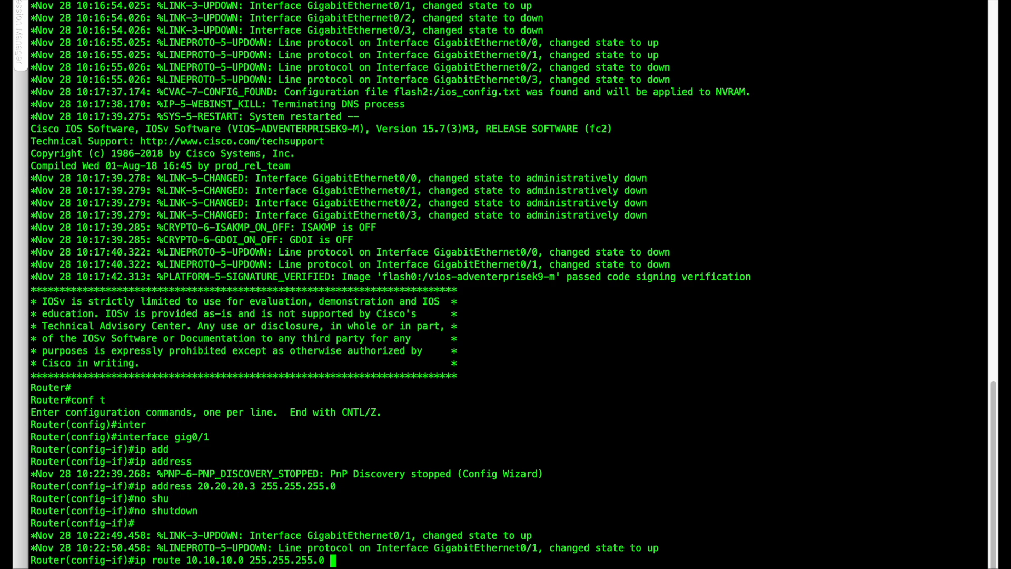
{"action": "type", "text": "20.20.20.1"}
{"action": "key", "text": "Return"}
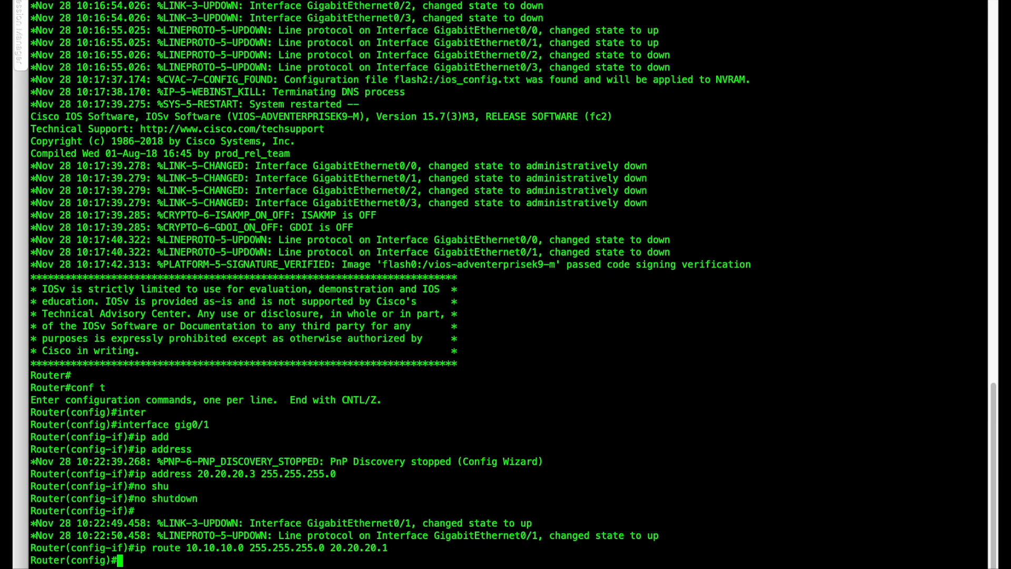
{"action": "type", "text": "do show ip route"}
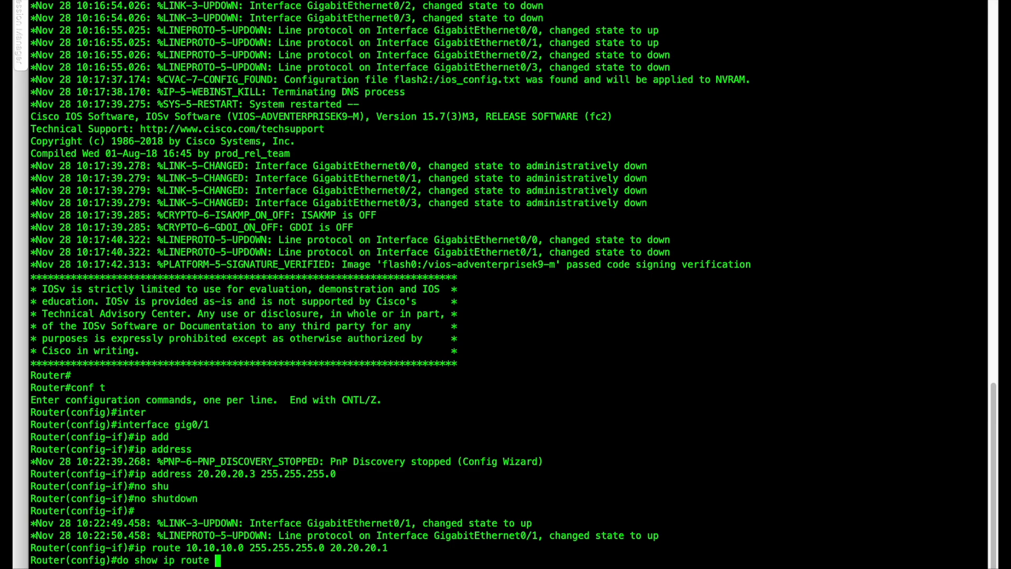
{"action": "key", "text": "Return"}
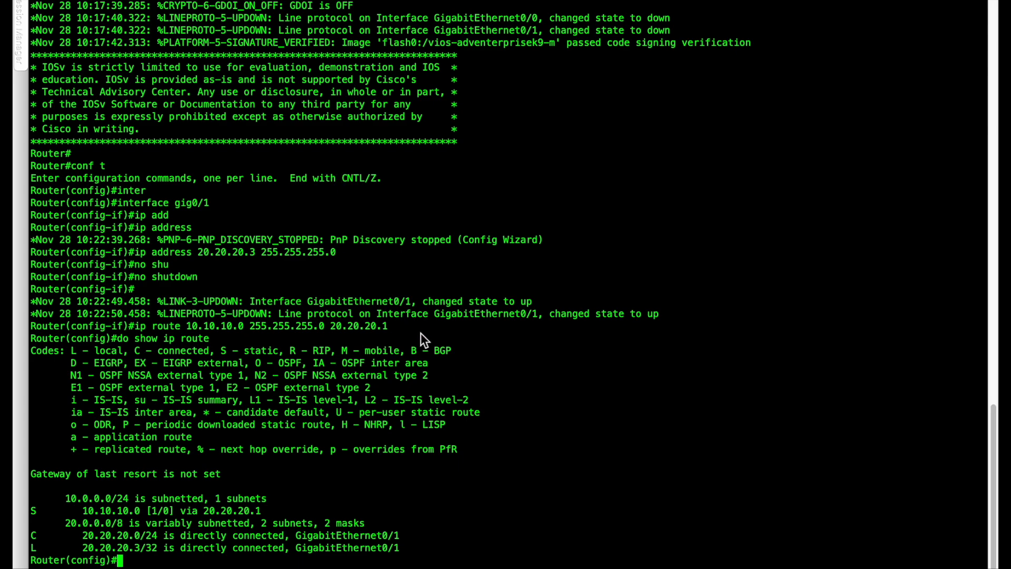
Recall the 10.10.10.0 route command on the INTERNET router and change its destination network to 11.11.11.0.
{"action": "key", "text": "Up"}
{"action": "key", "text": "Up"}
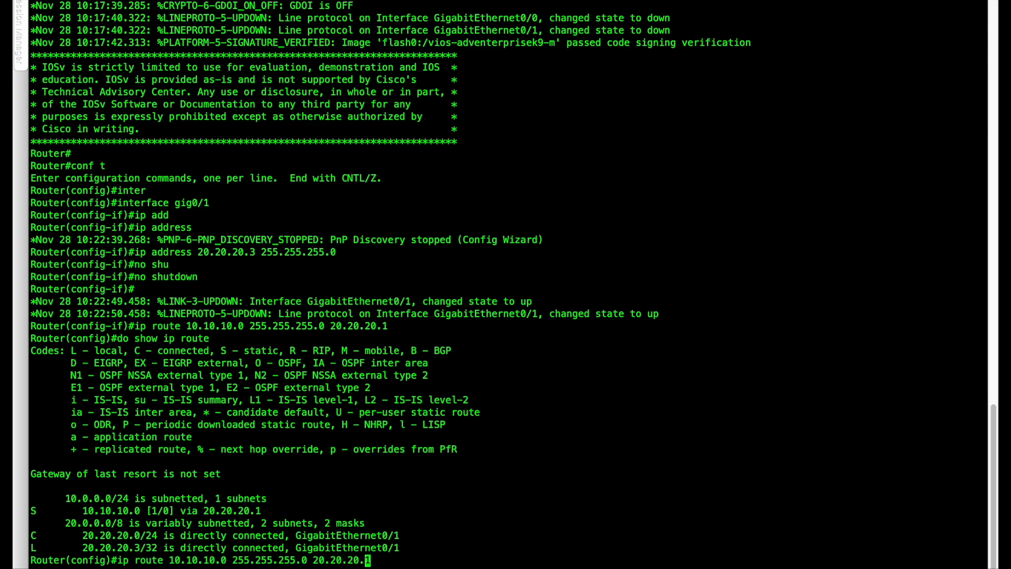
{"action": "key", "text": "Left"}
{"action": "key", "text": "Left"}
{"action": "key", "text": "Left"}
{"action": "key", "text": "Left"}
{"action": "key", "text": "Left"}
{"action": "key", "text": "Left"}
{"action": "key", "text": "Left"}
{"action": "key", "text": "Left"}
{"action": "key", "text": "Left"}
{"action": "key", "text": "Left"}
{"action": "key", "text": "Left"}
{"action": "key", "text": "Left"}
{"action": "key", "text": "Left"}
{"action": "key", "text": "Left"}
{"action": "key", "text": "Left"}
{"action": "key", "text": "Left"}
{"action": "key", "text": "Left"}
{"action": "key", "text": "Left"}
{"action": "key", "text": "Left"}
{"action": "key", "text": "Left"}
{"action": "key", "text": "BackSpace"}
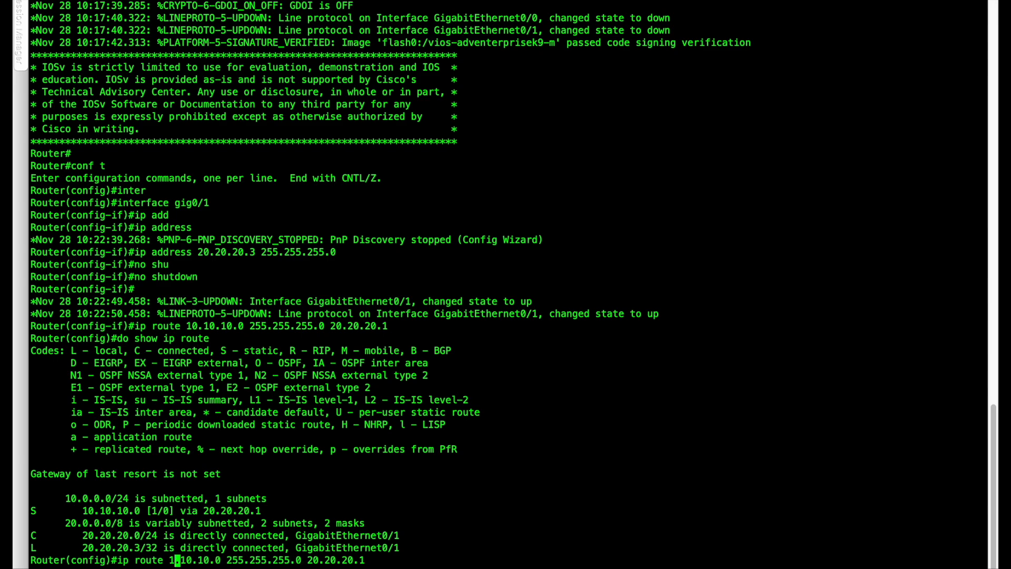
{"action": "type", "text": "1"}
{"action": "key", "text": "Right"}
{"action": "key", "text": "Right"}
{"action": "key", "text": "Right"}
{"action": "key", "text": "BackSpace"}
{"action": "type", "text": "1"}
{"action": "key", "text": "Right"}
{"action": "key", "text": "Right"}
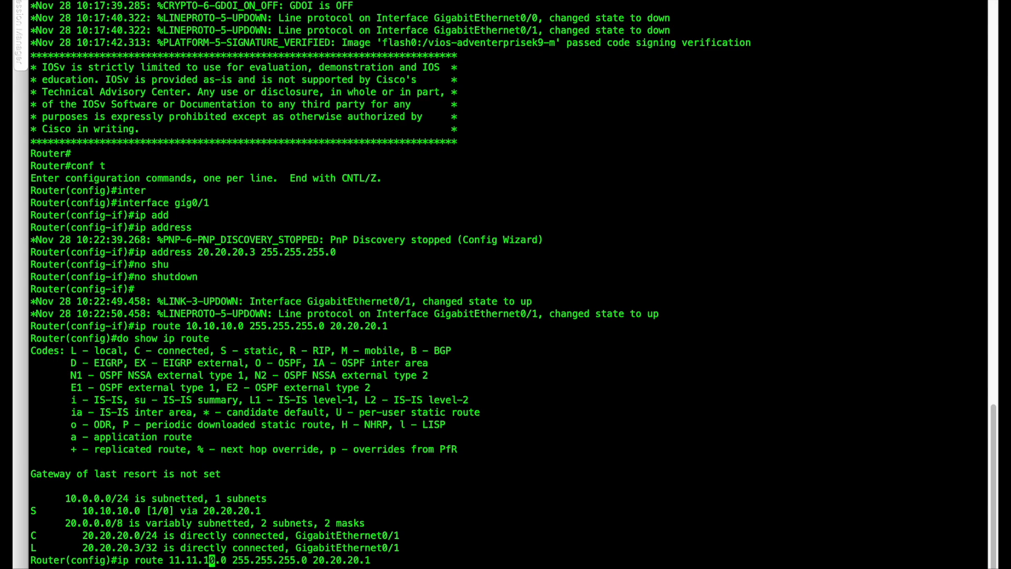
{"action": "key", "text": "Right"}
{"action": "key", "text": "BackSpace"}
{"action": "type", "text": "1"}
Set the recalled route's next hop to 20.20.20.2, run the command and display the routing table.
{"action": "key", "text": "Right"}
{"action": "key", "text": "Right"}
{"action": "key", "text": "Right"}
{"action": "key", "text": "Right"}
{"action": "key", "text": "Right"}
{"action": "key", "text": "Right"}
{"action": "key", "text": "Right"}
{"action": "key", "text": "Right"}
{"action": "key", "text": "Right"}
{"action": "key", "text": "Right"}
{"action": "key", "text": "Right"}
{"action": "key", "text": "Right"}
{"action": "key", "text": "Right"}
{"action": "key", "text": "Right"}
{"action": "key", "text": "Right"}
{"action": "key", "text": "Right"}
{"action": "key", "text": "Right"}
{"action": "key", "text": "Right"}
{"action": "key", "text": "Right"}
{"action": "key", "text": "BackSpace"}
{"action": "type", "text": "2"}
{"action": "key", "text": "Return"}
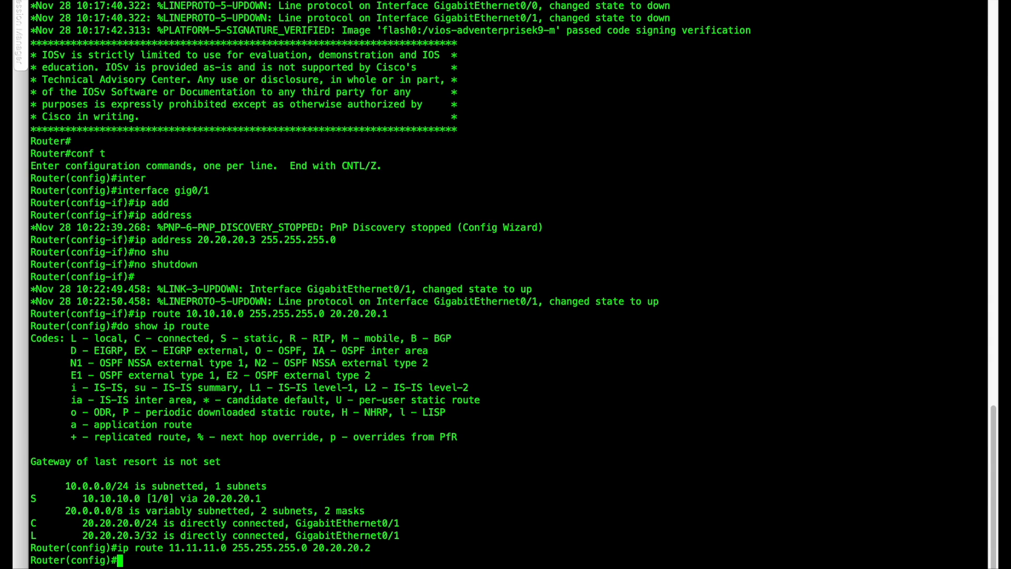
{"action": "type", "text": "do show ip route"}
{"action": "key", "text": "Return"}
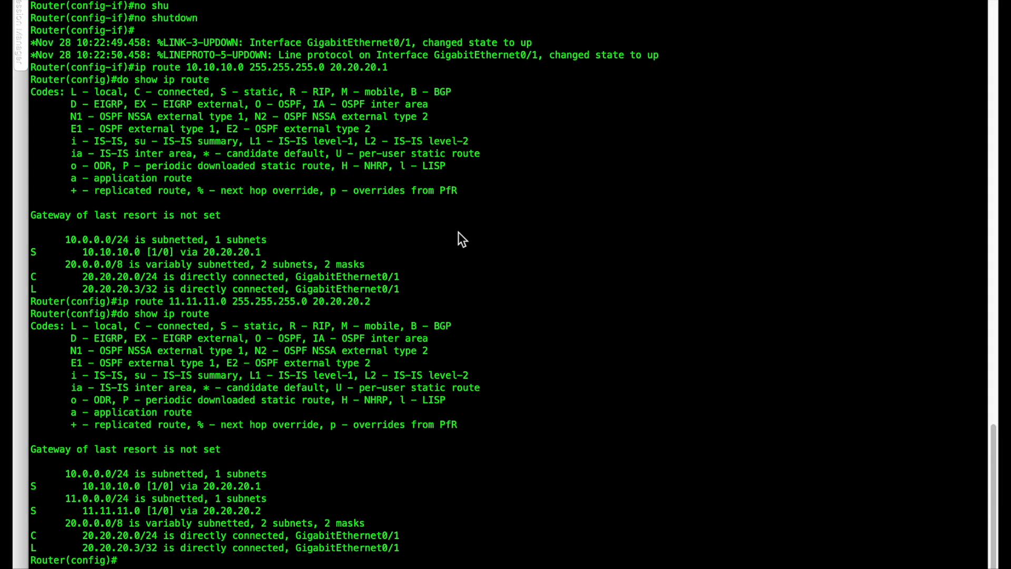
Select the INTERNET router's gig0/0 interface and assign it 30.30.30.254 with mask 255.255.255.0.
{"action": "type", "text": "interface gig0/0"}
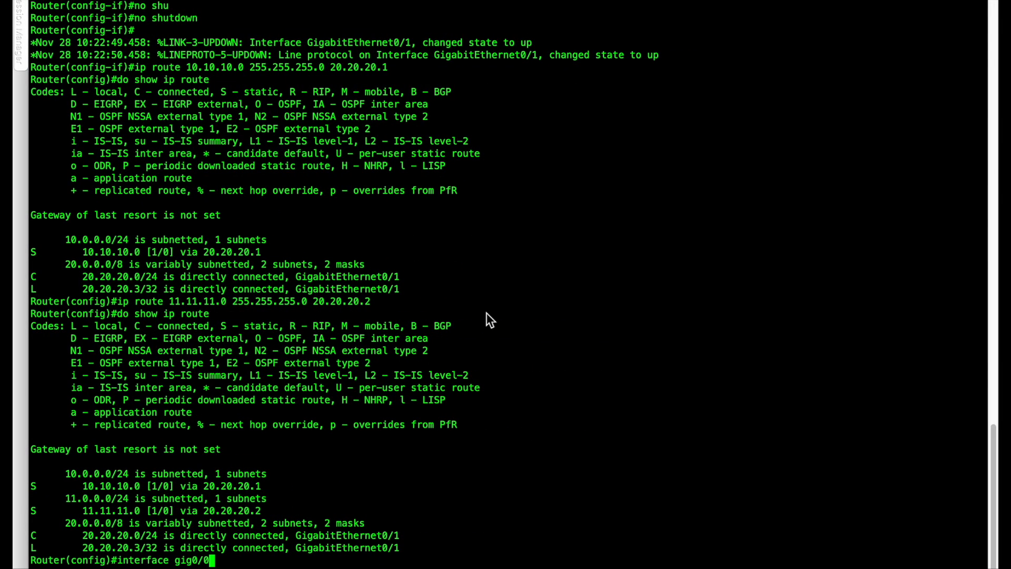
{"action": "key", "text": "Return"}
{"action": "type", "text": "ip "}
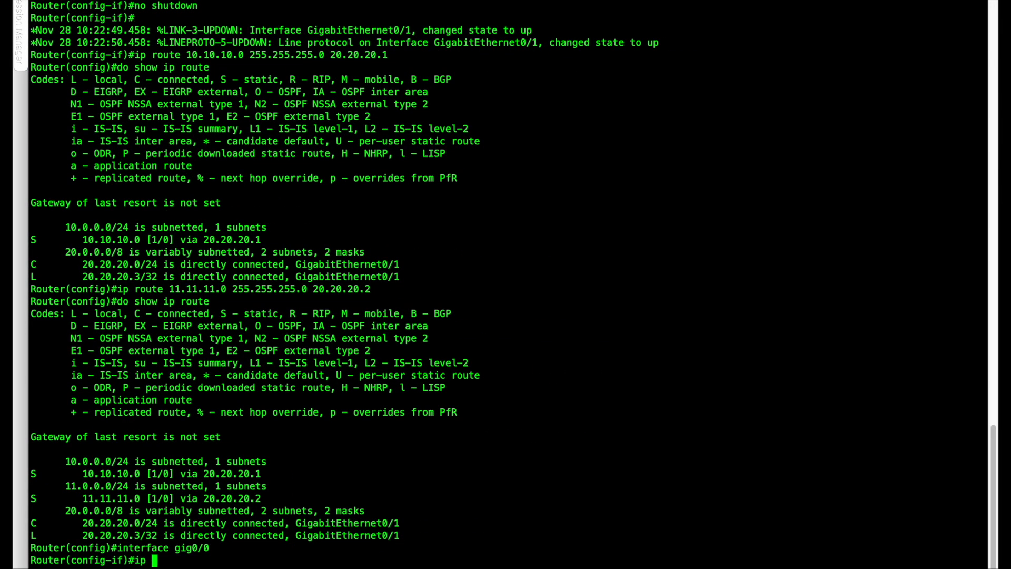
{"action": "type", "text": "add"}
{"action": "key", "text": "Tab"}
{"action": "type", "text": "3"}
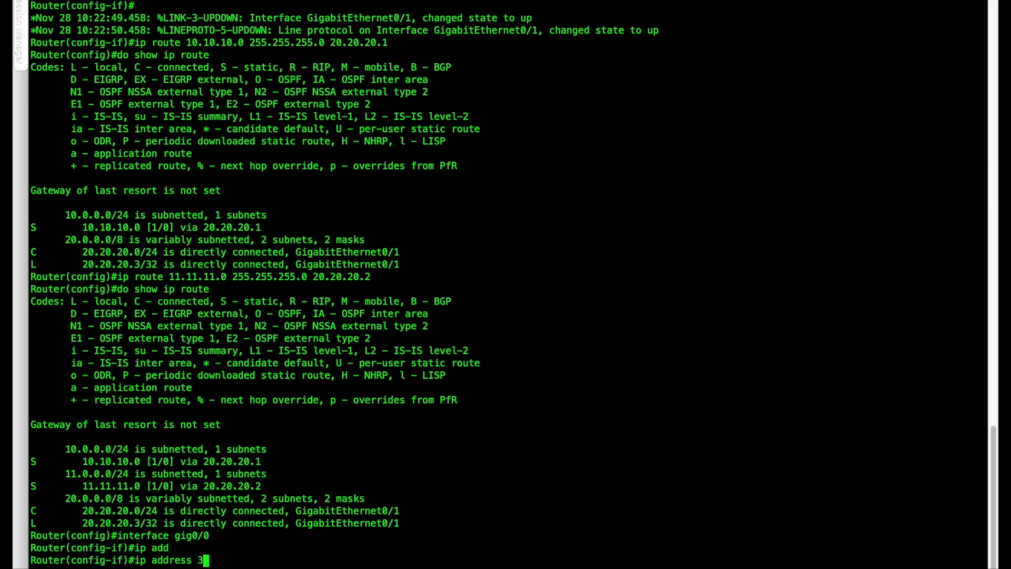
{"action": "type", "text": "0.30.30."}
{"action": "type", "text": "243"}
{"action": "type", "text": "5"}
{"action": "key", "text": "BackSpace"}
{"action": "key", "text": "BackSpace"}
{"action": "type", "text": "54 255.255.255.0"}
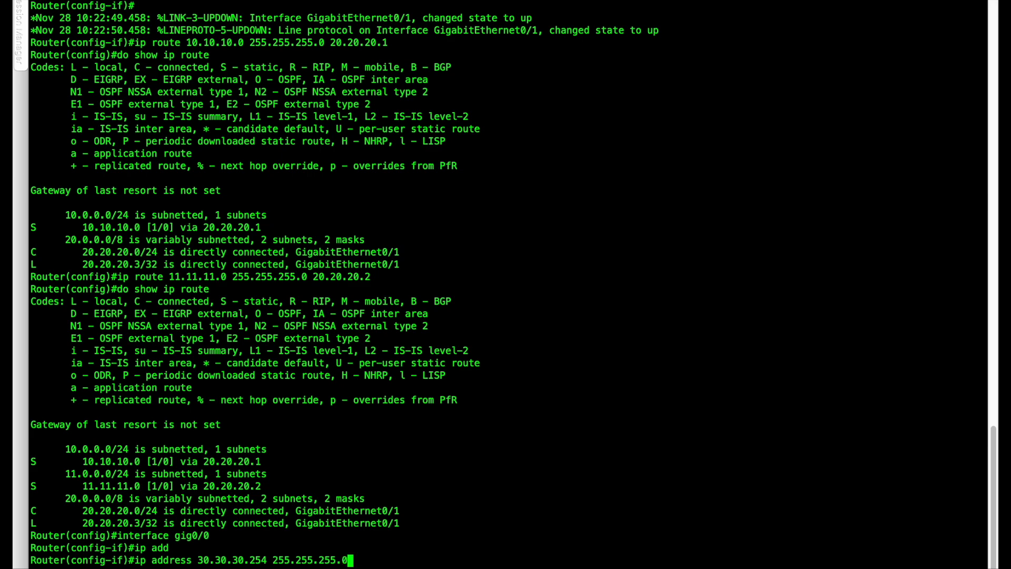
{"action": "key", "text": "Return"}
Enable the INTERNET router's gig0/0 with no shutdown and save the router's configuration with do write.
{"action": "type", "text": "no"}
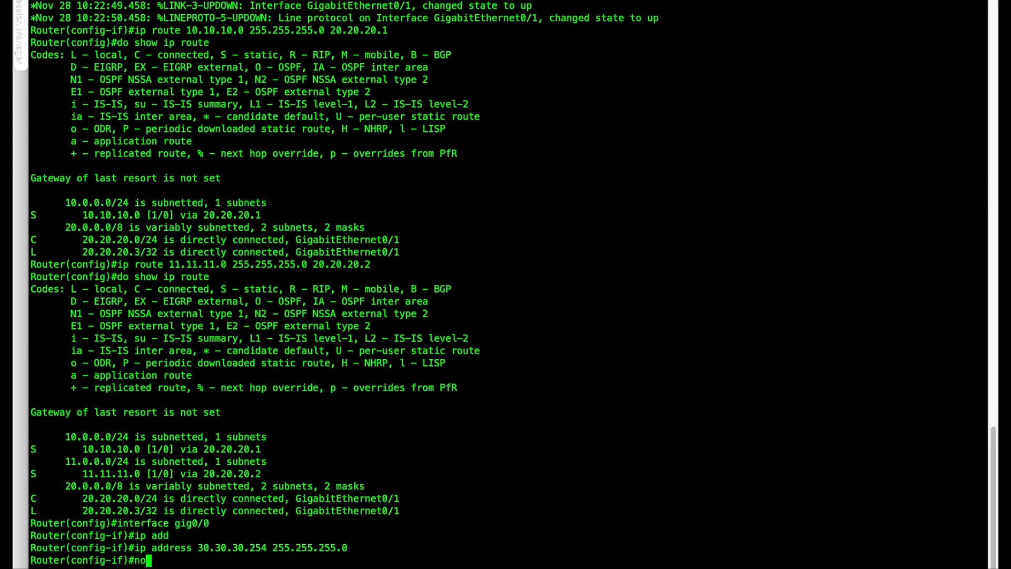
{"action": "type", "text": " shu"}
{"action": "key", "text": "Tab"}
{"action": "key", "text": "Return"}
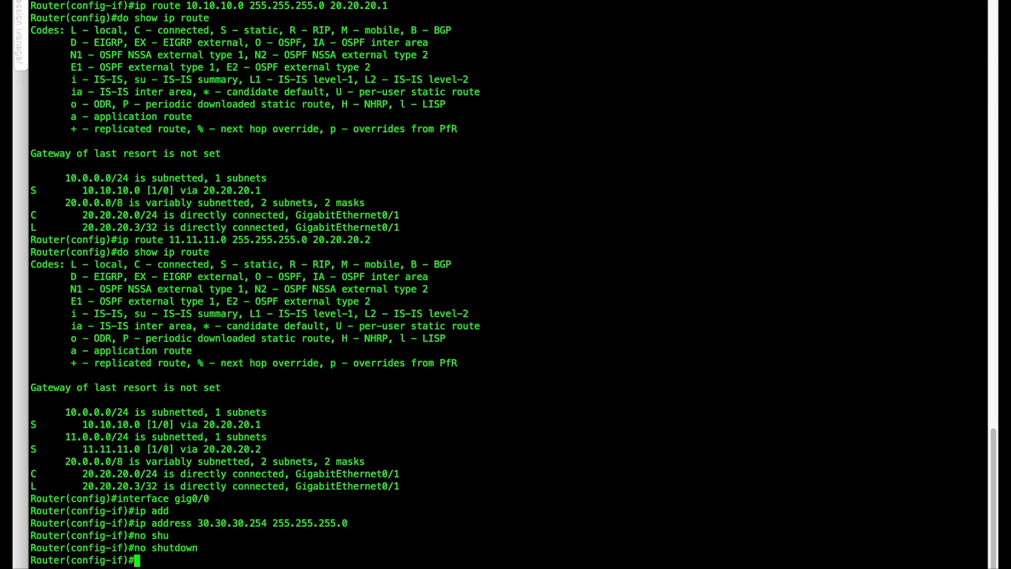
{"action": "type", "text": "do write"}
{"action": "key", "text": "Return"}
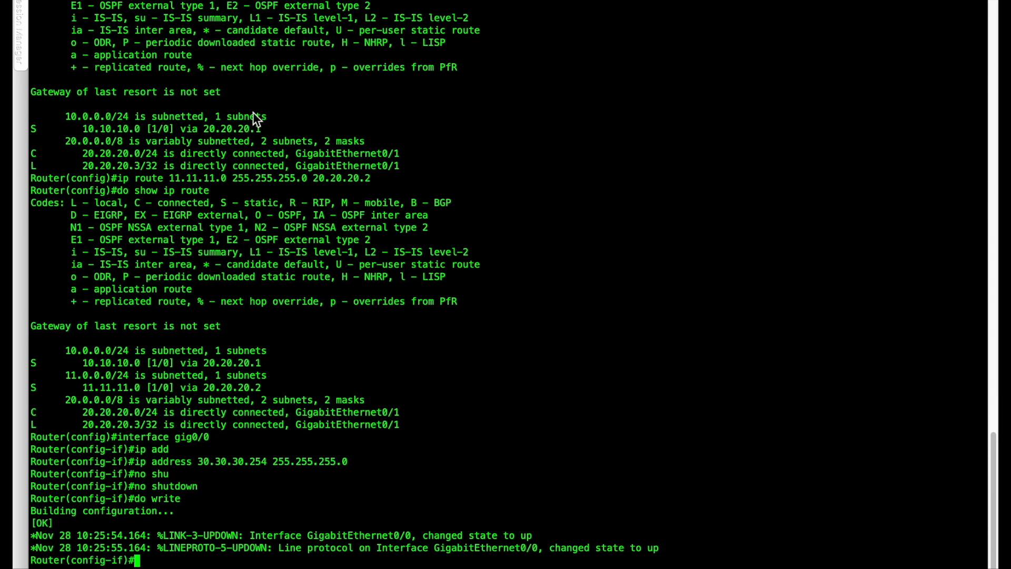
Save the running configurations of ISP1 and ISP2 with do write in each router's console.
{"action": "left_click", "coordinate": [69, 1]}
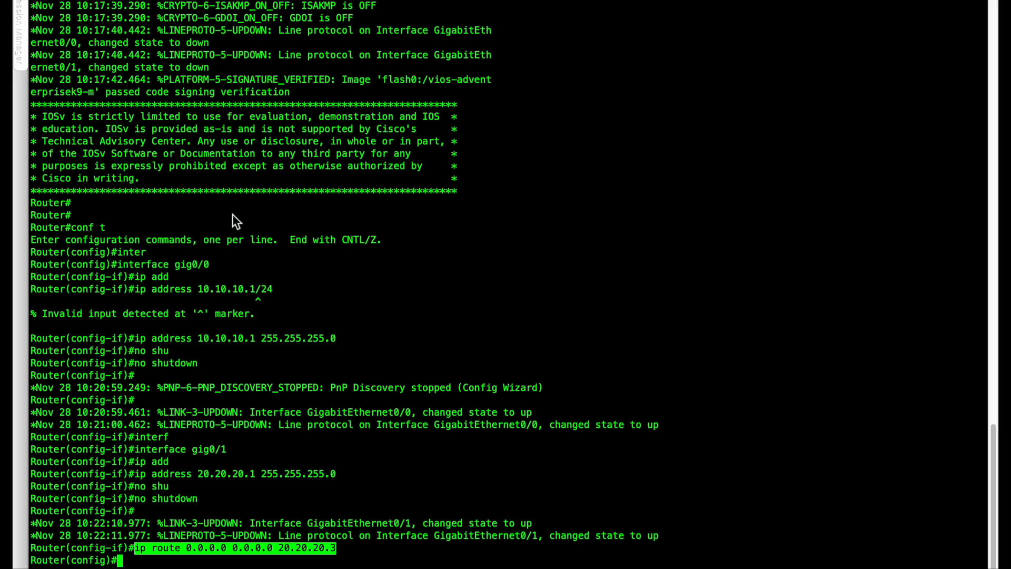
{"action": "type", "text": "do write"}
{"action": "key", "text": "Return"}
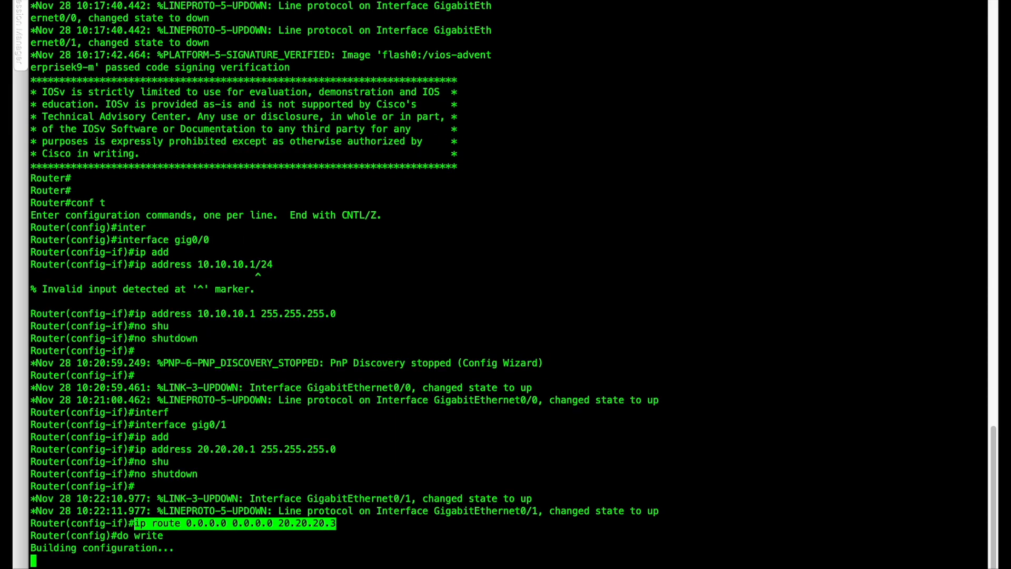
{"action": "left_click", "coordinate": [124, 1]}
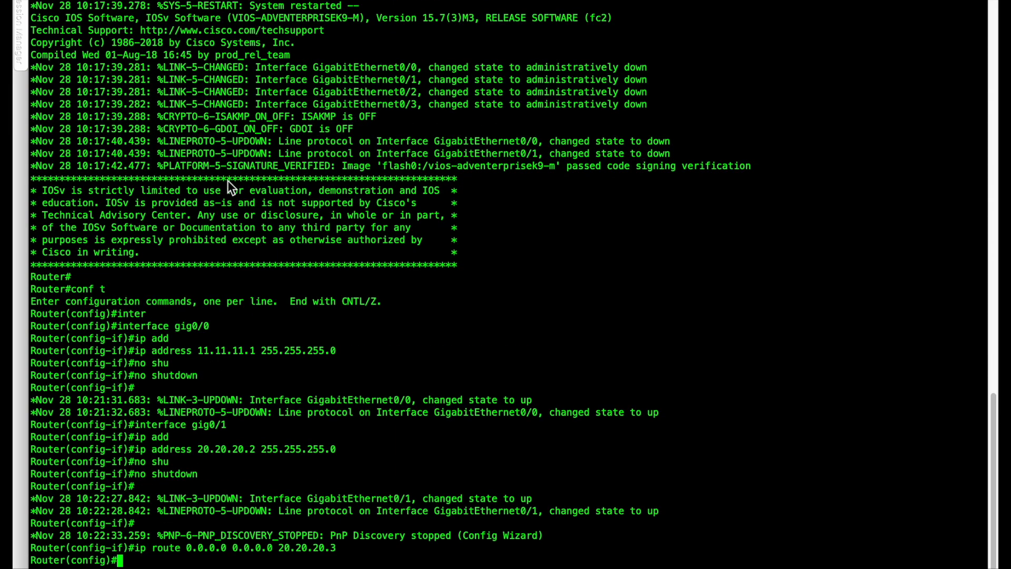
{"action": "type", "text": "do write"}
{"action": "key", "text": "Return"}
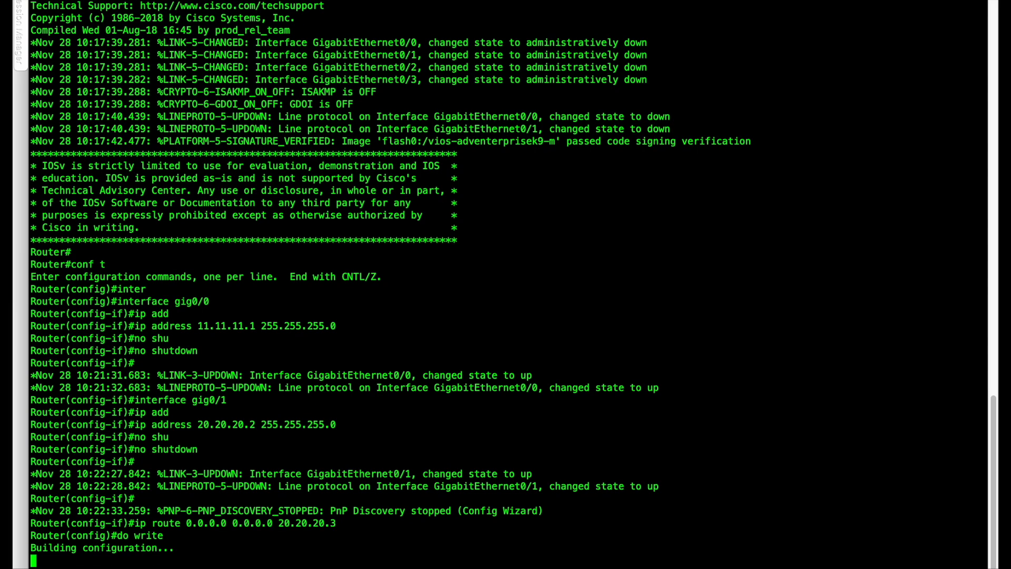
Configure the SERVER VPCS from its console with address 30.30.30.1/24 and gateway 30.30.30.254, and save its configuration.
{"action": "key", "text": "ctrl+Left"}
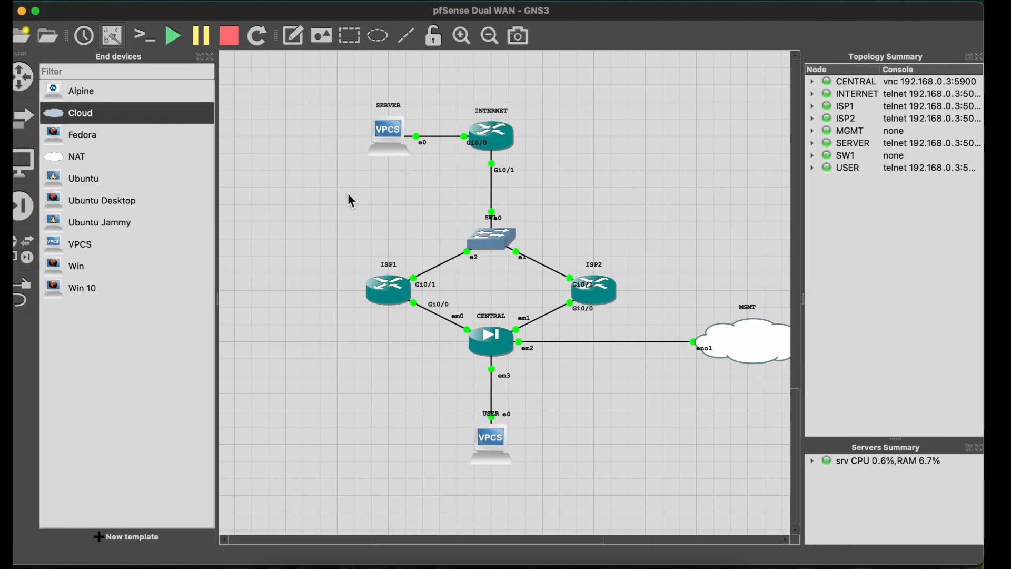
{"action": "double_click", "coordinate": [400, 131]}
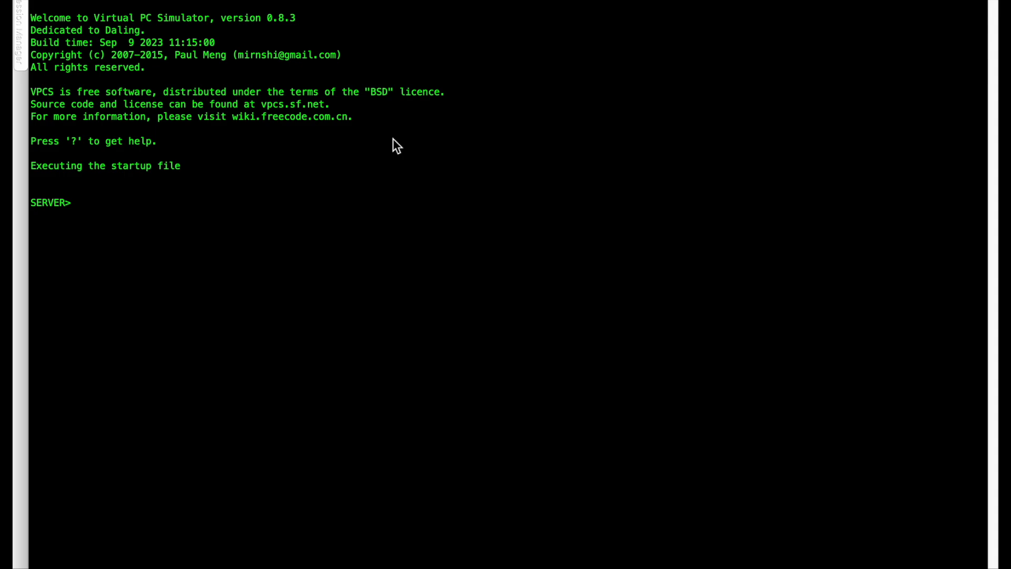
{"action": "type", "text": "ip 30.30.30.1 2"}
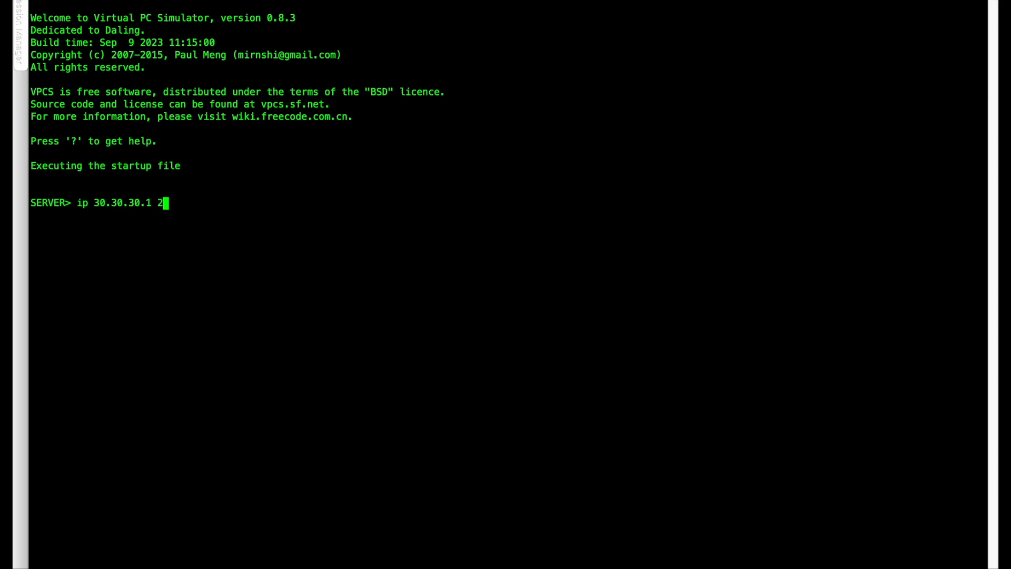
{"action": "type", "text": "55.255."}
{"action": "key", "text": "BackSpace"}
{"action": "key", "text": "BackSpace"}
{"action": "key", "text": "BackSpace"}
{"action": "key", "text": "BackSpace"}
{"action": "key", "text": "BackSpace"}
{"action": "key", "text": "BackSpace"}
{"action": "key", "text": "BackSpace"}
{"action": "key", "text": "BackSpace"}
{"action": "key", "text": "BackSpace"}
{"action": "type", "text": "/24 30.30.30.254"}
{"action": "key", "text": "Return"}
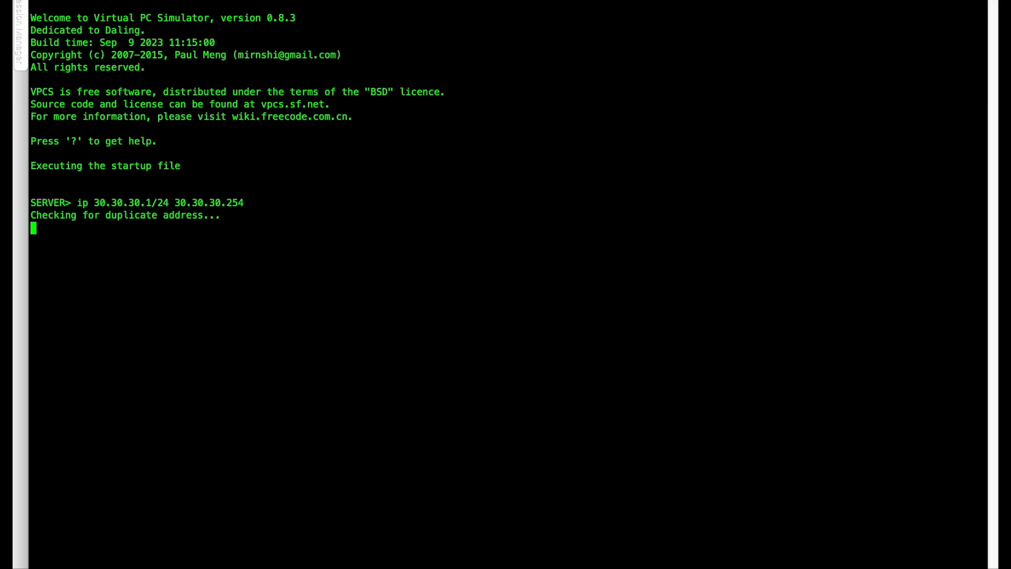
{"action": "type", "text": "save"}
{"action": "key", "text": "Return"}
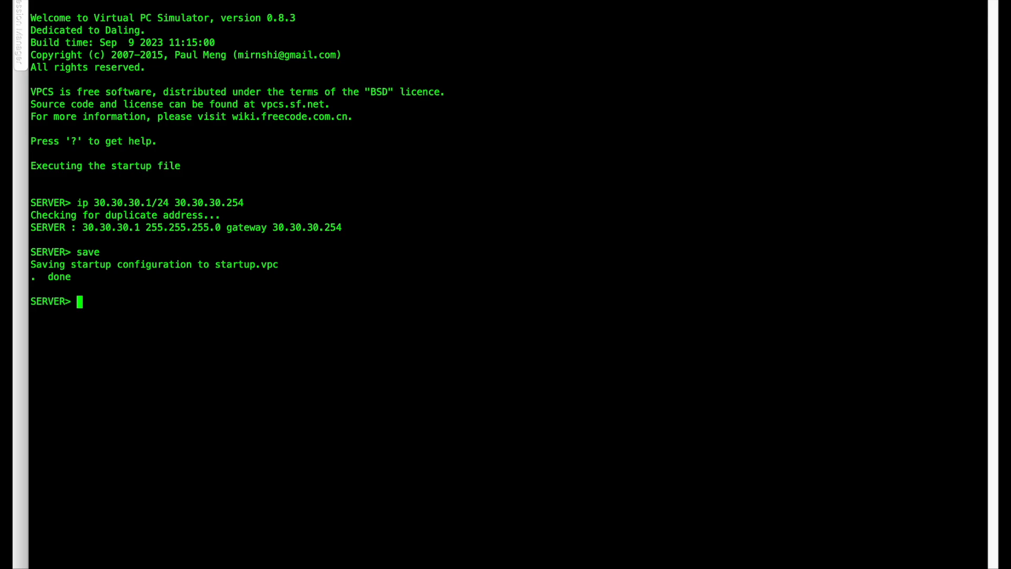
Test the SERVER's connectivity to its gateway by pinging 30.30.30.254, and stop the ping after a few replies.
{"action": "type", "text": "ping 30.30.30.254"}
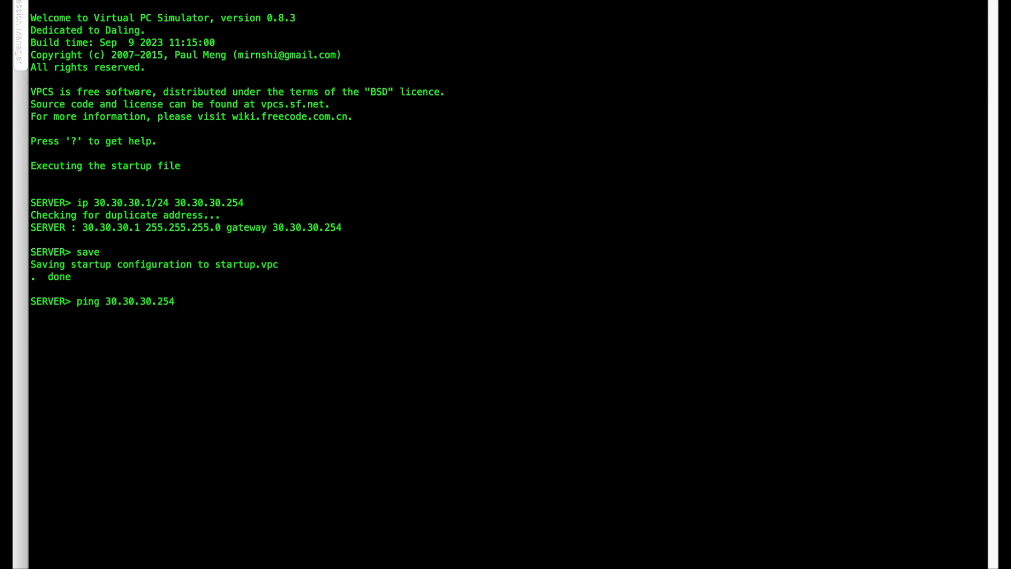
{"action": "key", "text": "Return"}
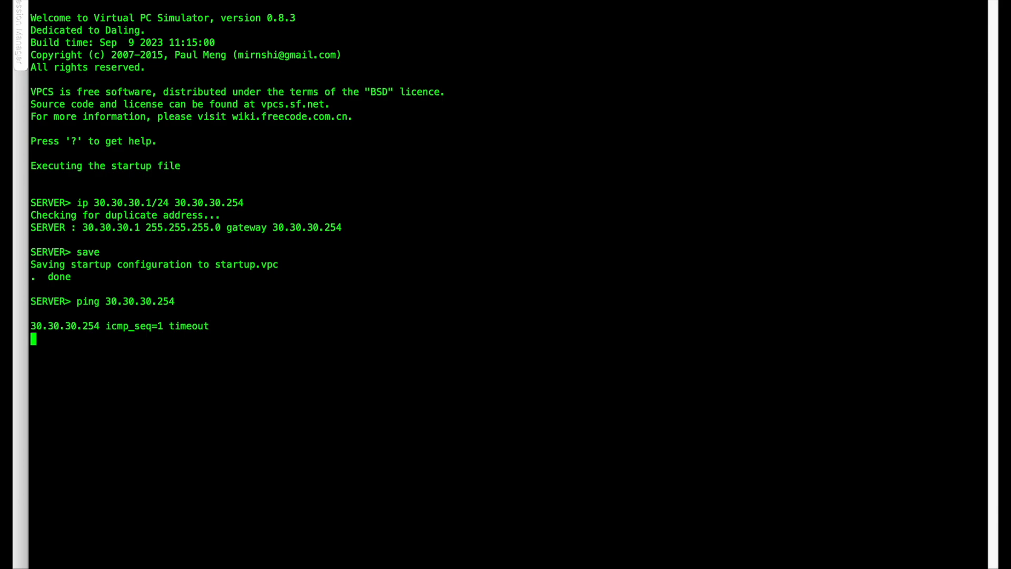
{"action": "key", "text": "ctrl+c"}
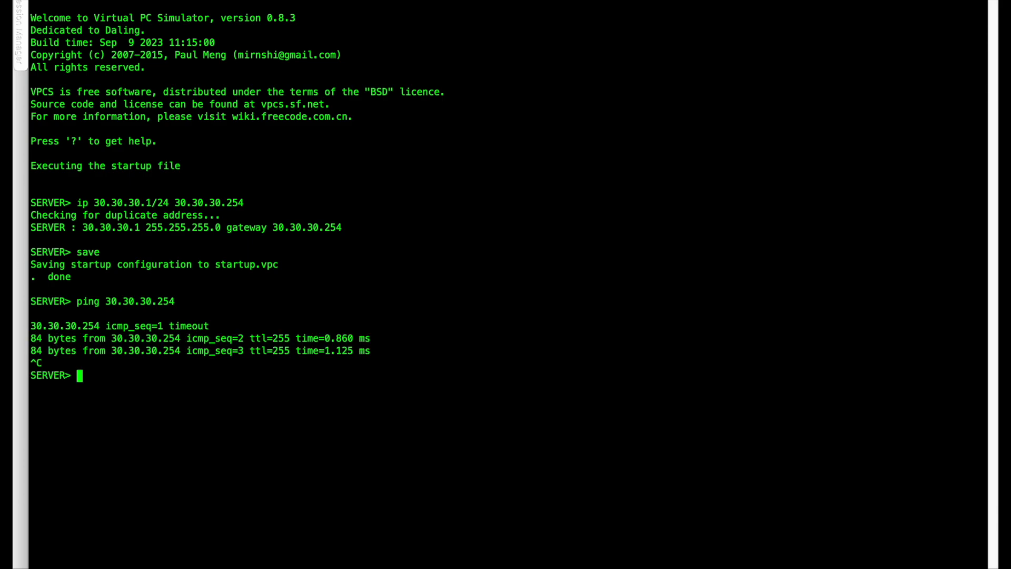
Return to the GNS3 topology, open CENTRAL's pfSense console, and reposition its window so the CENTRAL links to MGMT and USER can be seen.
{"action": "key", "text": "ctrl+Left"}
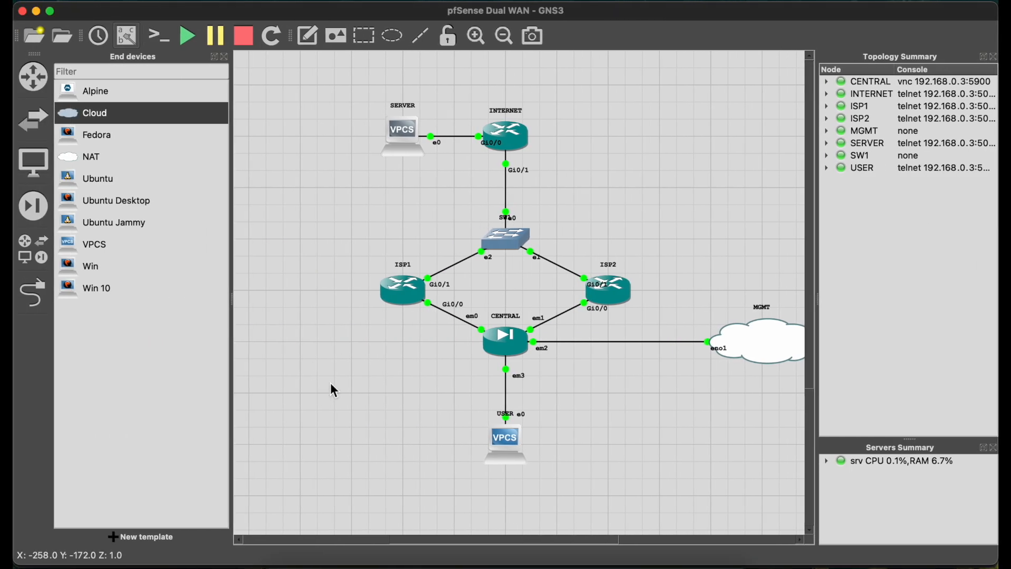
{"action": "double_click", "coordinate": [512, 349]}
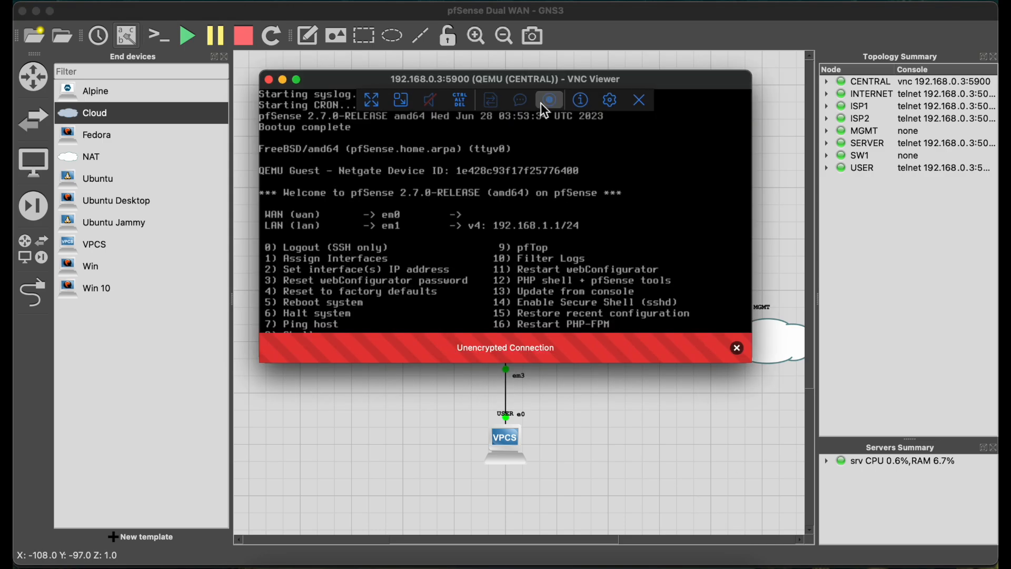
{"action": "left_click", "coordinate": [268, 80]}
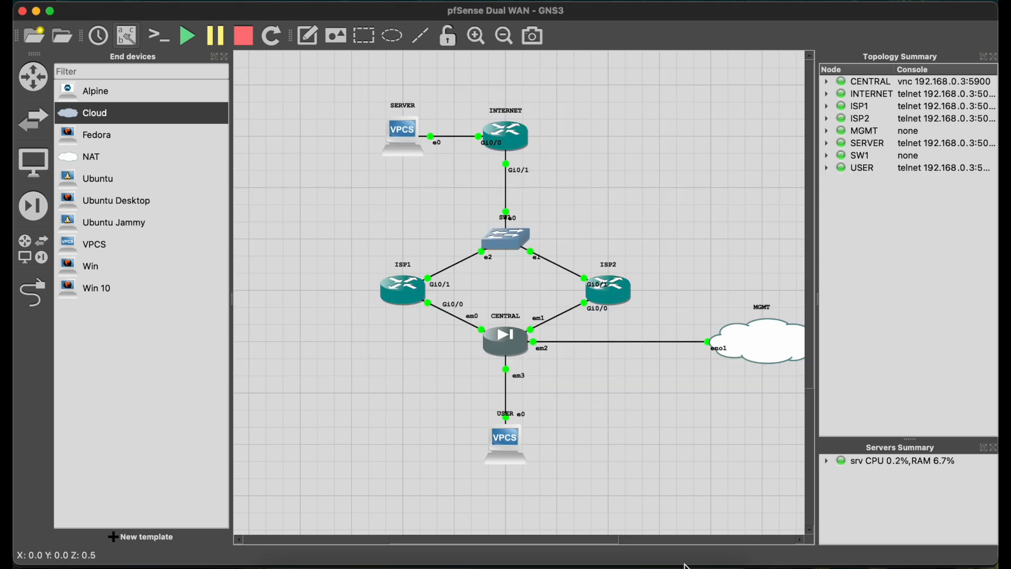
{"action": "left_click", "coordinate": [699, 567]}
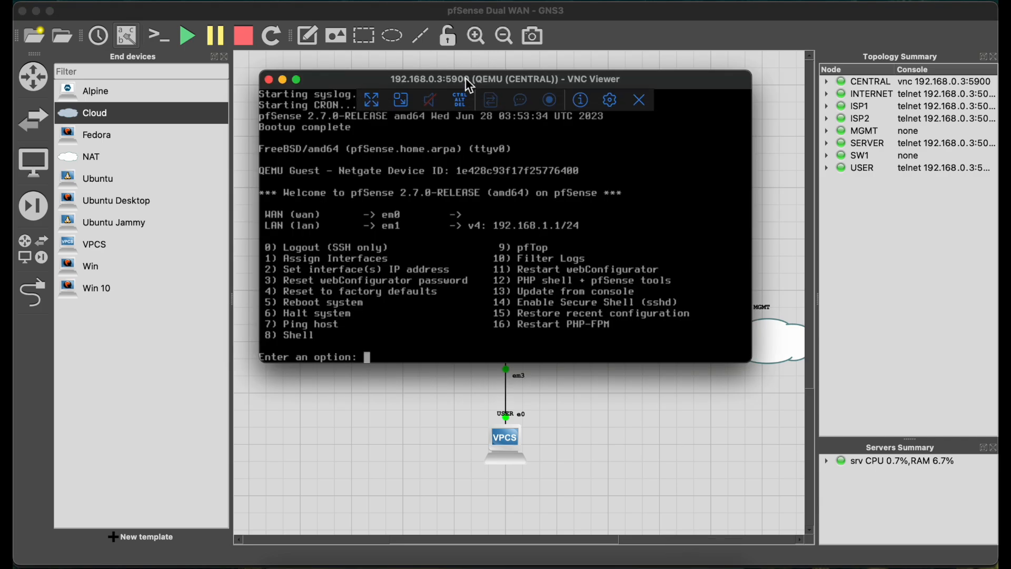
{"action": "left_click_drag", "start_coordinate": [471, 85], "coordinate": [265, 47]}
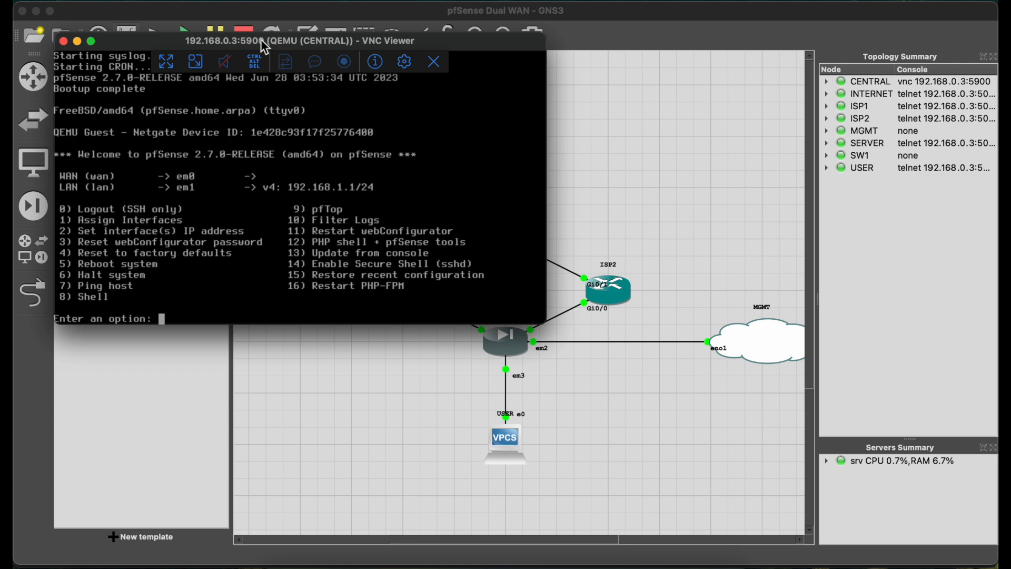
Start pfSense interface assignment without VLANs, assigning em0 as WAN and em3 as LAN.
{"action": "type", "text": "1"}
{"action": "key", "text": "Return"}
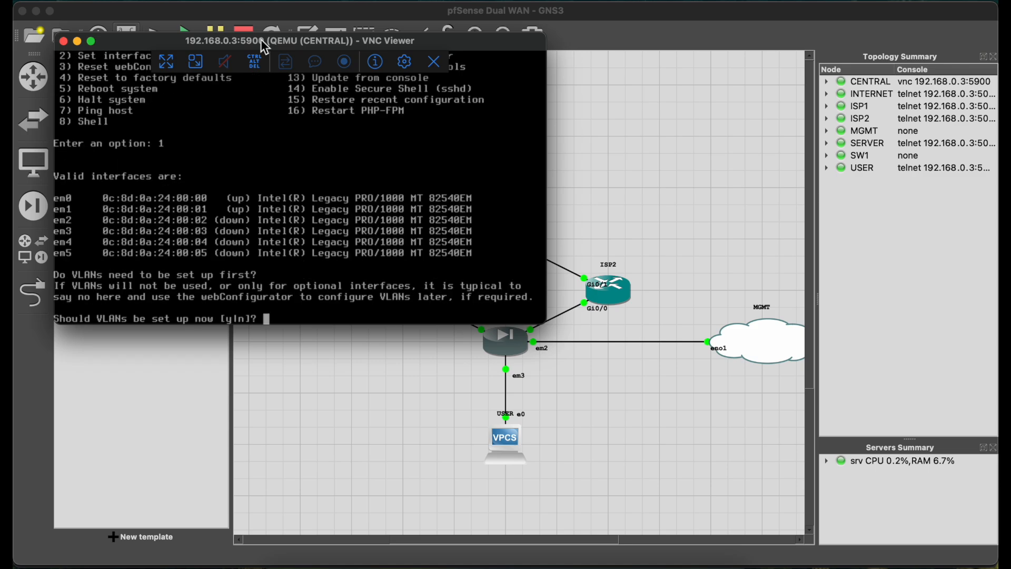
{"action": "type", "text": "n"}
{"action": "key", "text": "Return"}
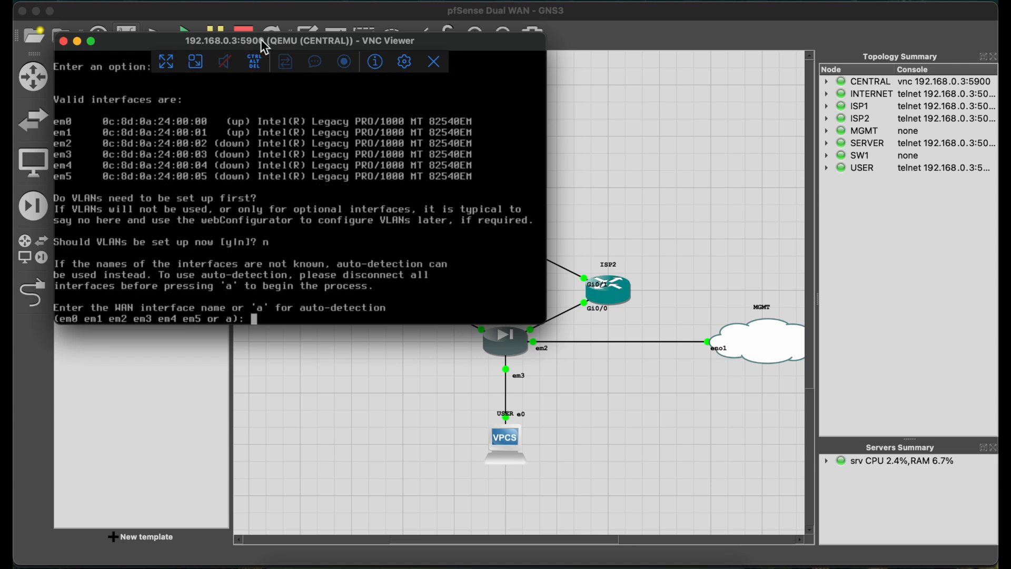
{"action": "type", "text": "em0"}
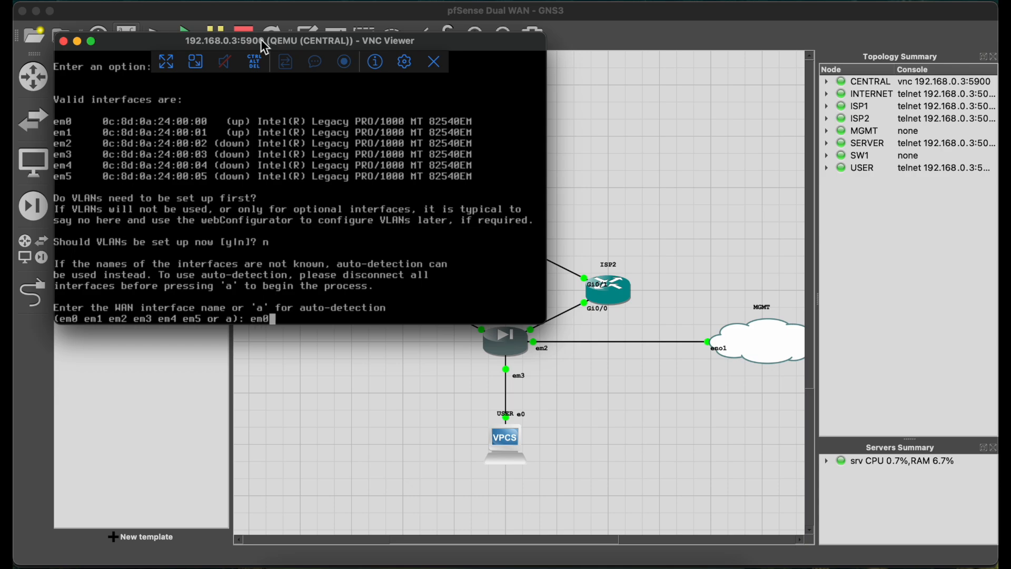
{"action": "key", "text": "Return"}
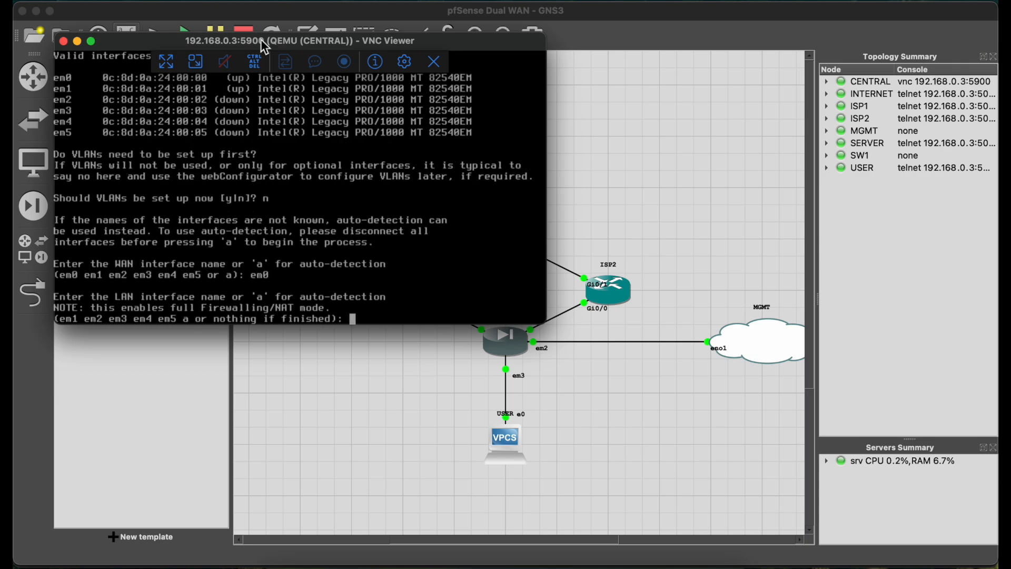
{"action": "type", "text": "em"}
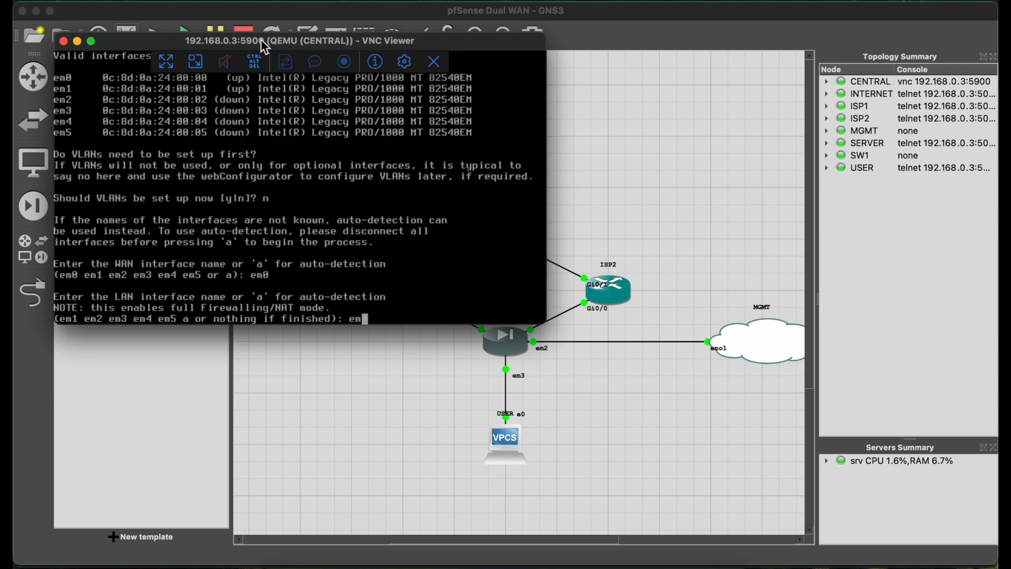
{"action": "type", "text": "3"}
{"action": "key", "text": "Return"}
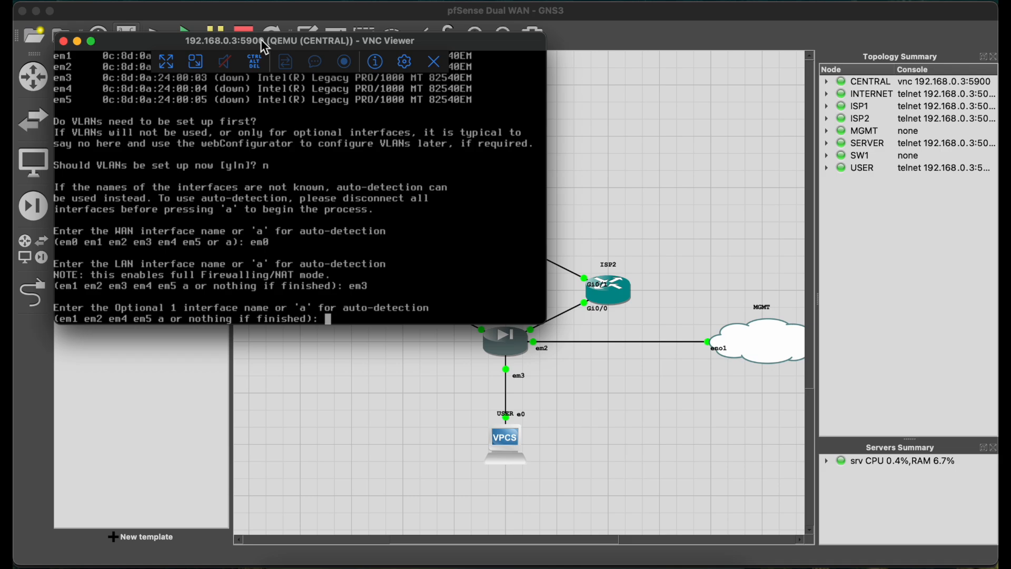
Assign em1 as Optional 1 and em2 as Optional 2, leave Optional 3 empty, and apply the interface assignments.
{"action": "type", "text": "em1"}
{"action": "key", "text": "Return"}
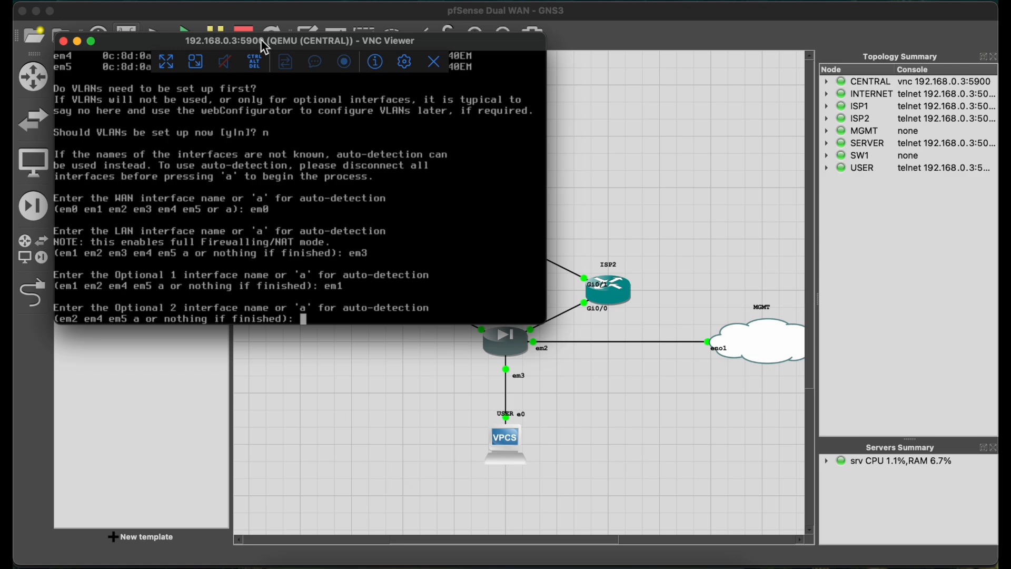
{"action": "type", "text": "em2"}
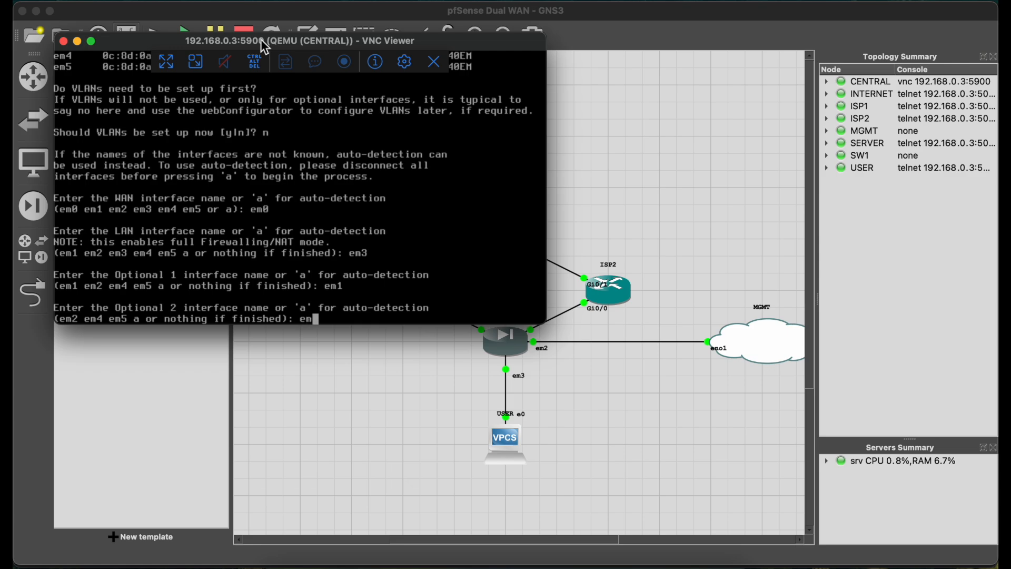
{"action": "key", "text": "Return"}
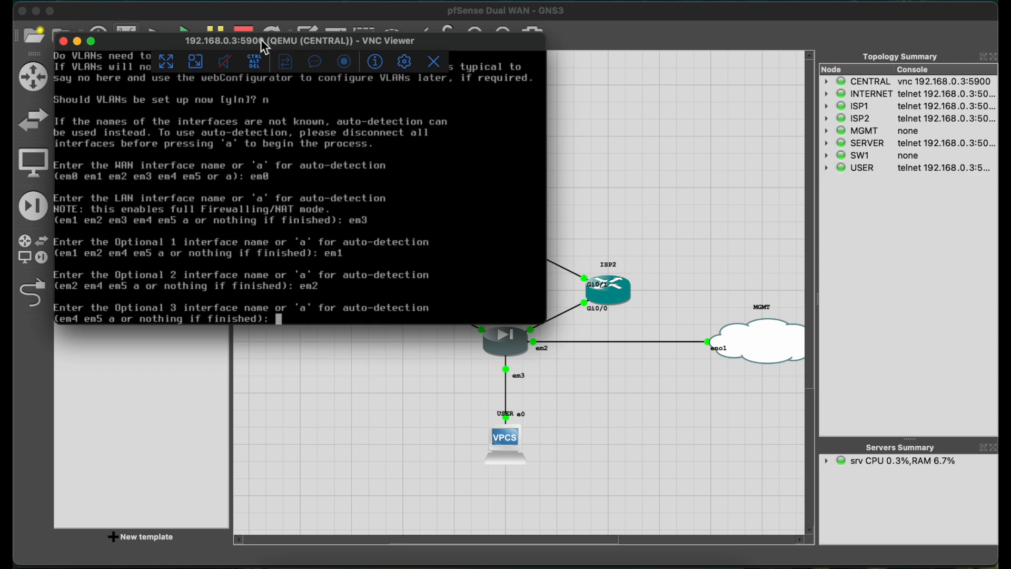
{"action": "key", "text": "Return"}
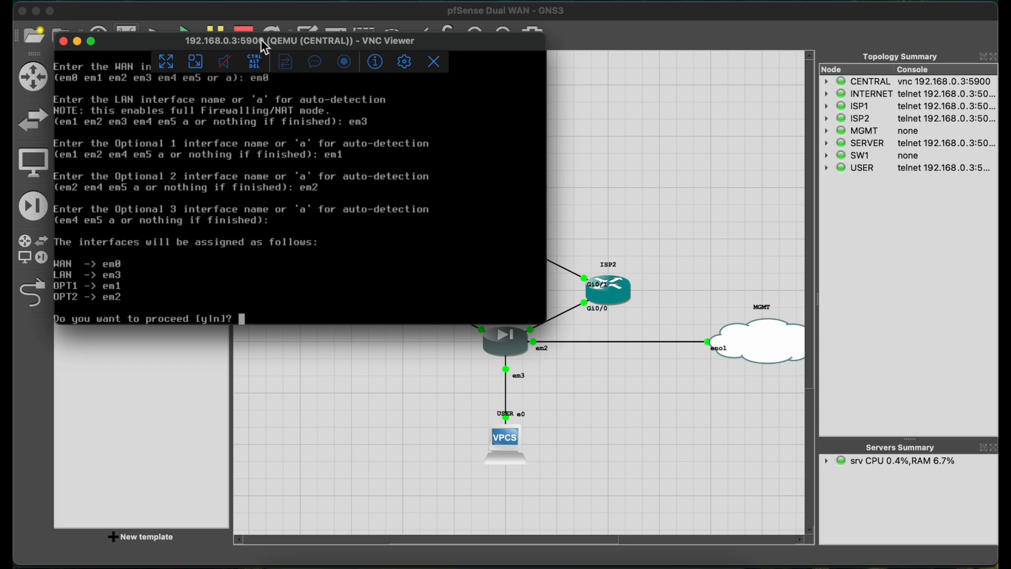
{"action": "type", "text": "y"}
{"action": "key", "text": "Return"}
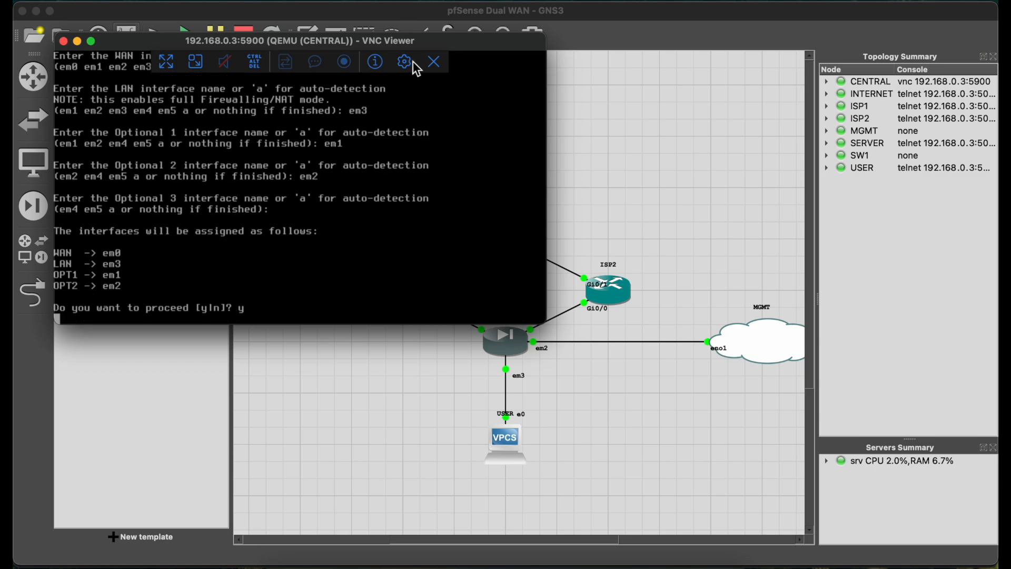
{"action": "left_click_drag", "start_coordinate": [411, 49], "coordinate": [401, 15]}
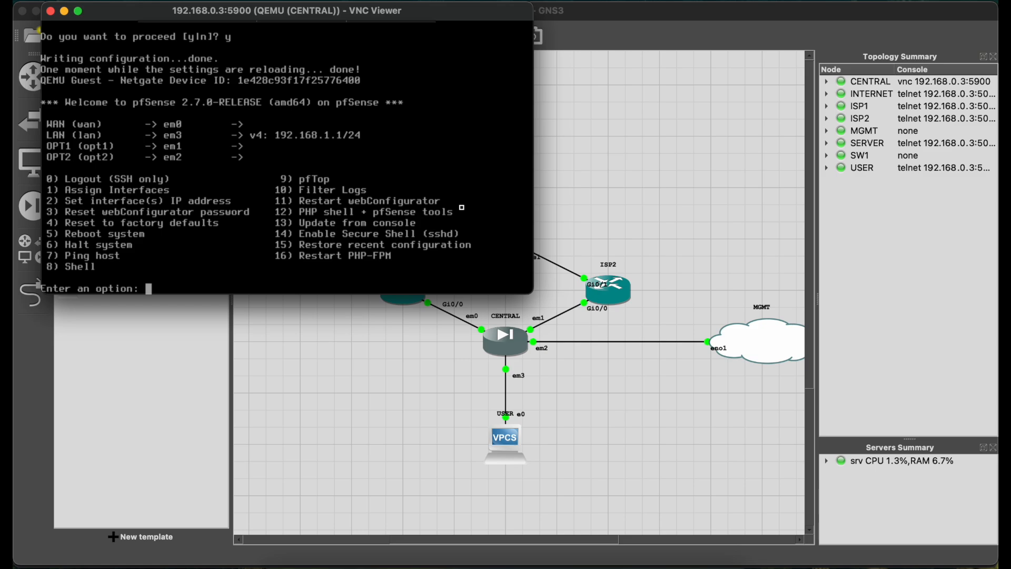
{"action": "type", "text": "1"}
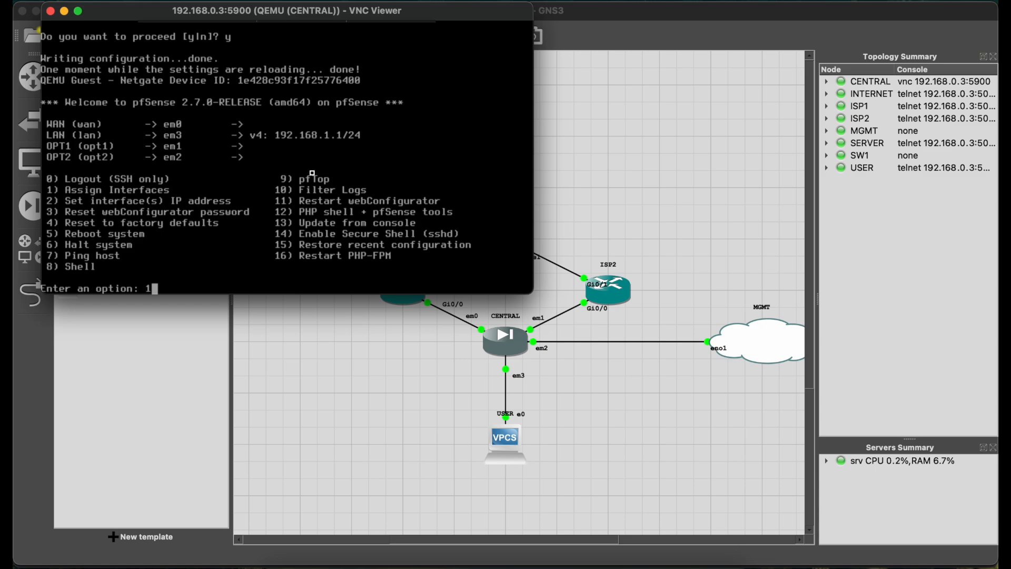
{"action": "key", "text": "Return"}
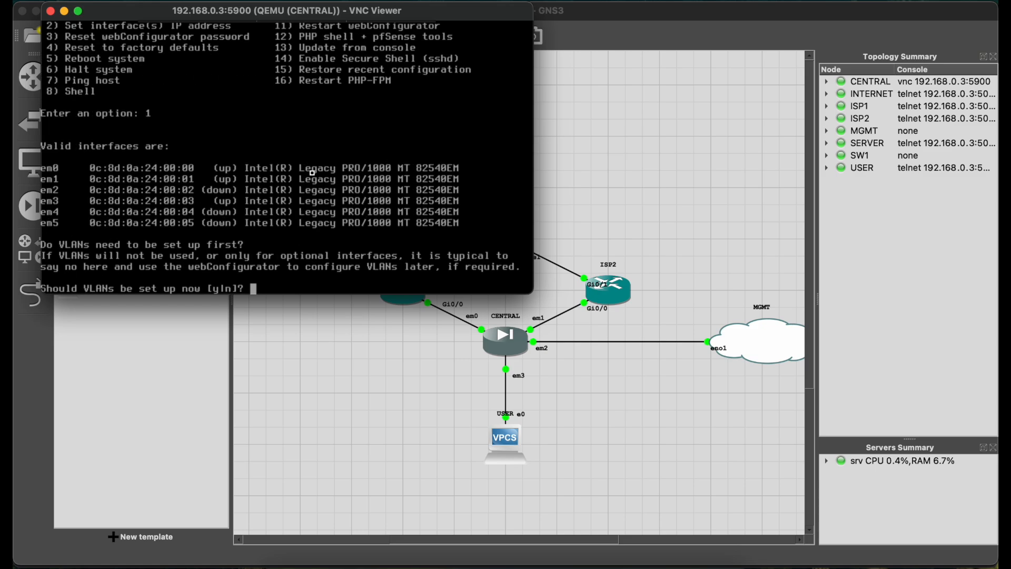
{"action": "type", "text": "n"}
{"action": "key", "text": "Return"}
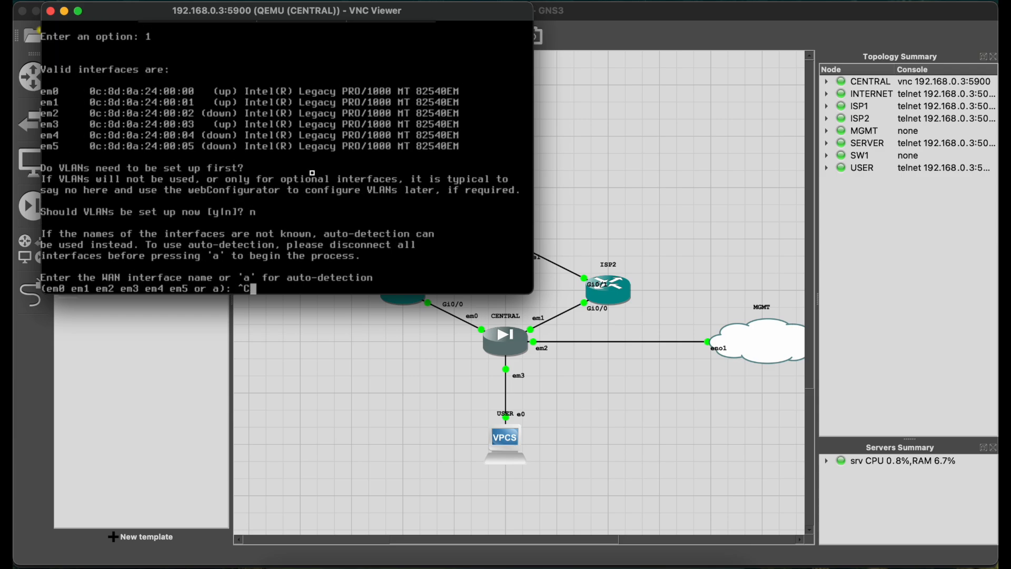
{"action": "key", "text": "ctrl+c"}
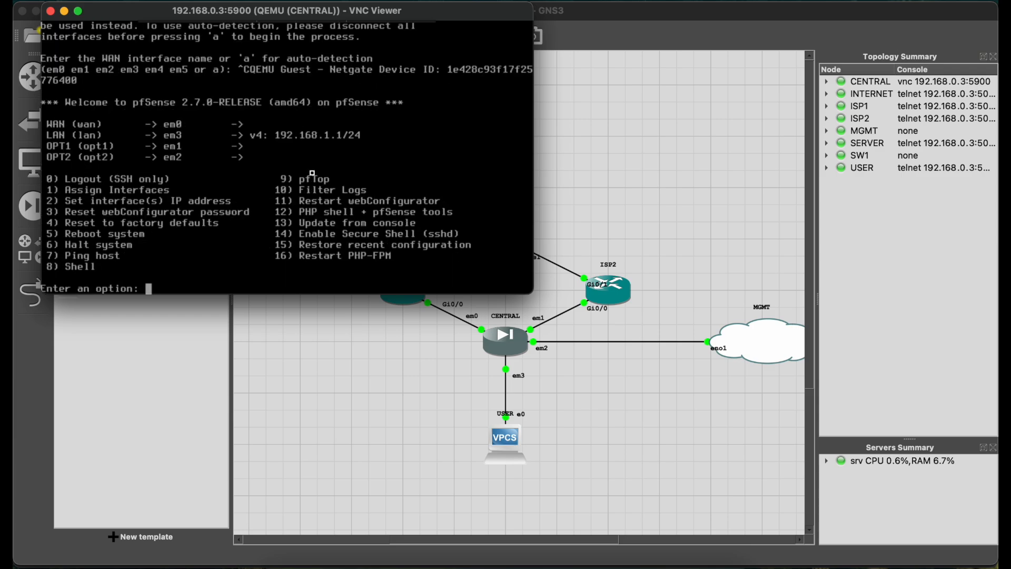
Configure the WAN interface's IP settings without DHCP, giving it the static IPv4 address 10.10.10.2/24.
{"action": "type", "text": "2"}
{"action": "key", "text": "Return"}
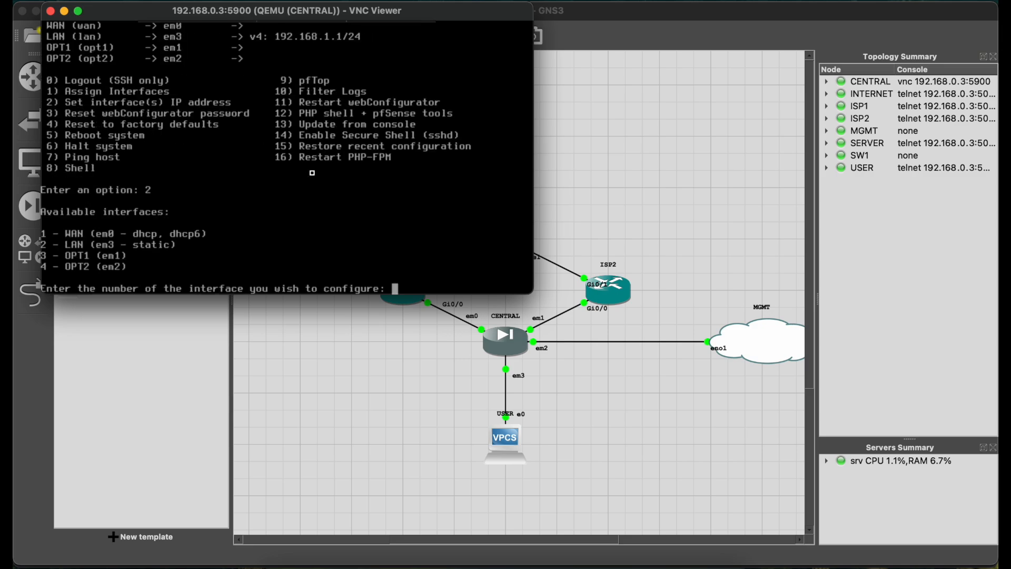
{"action": "type", "text": "1"}
{"action": "key", "text": "Return"}
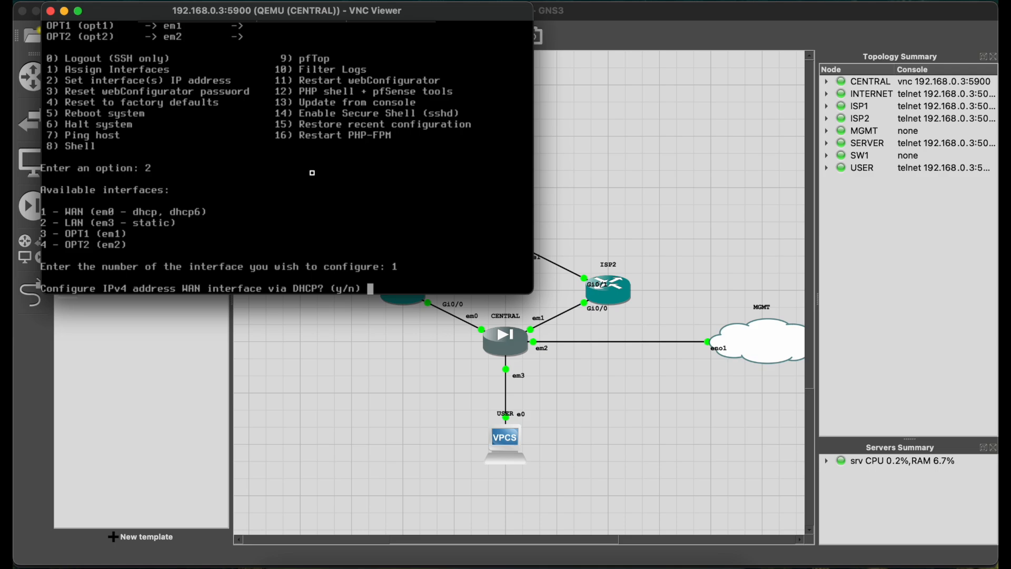
{"action": "type", "text": "n"}
{"action": "key", "text": "Return"}
{"action": "type", "text": "10.10.1"}
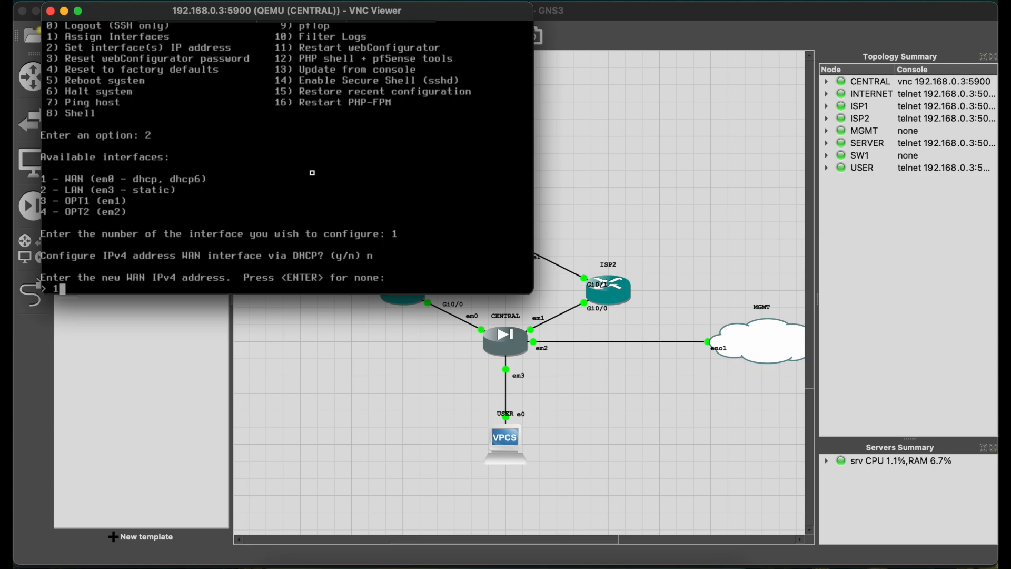
{"action": "type", "text": "0."}
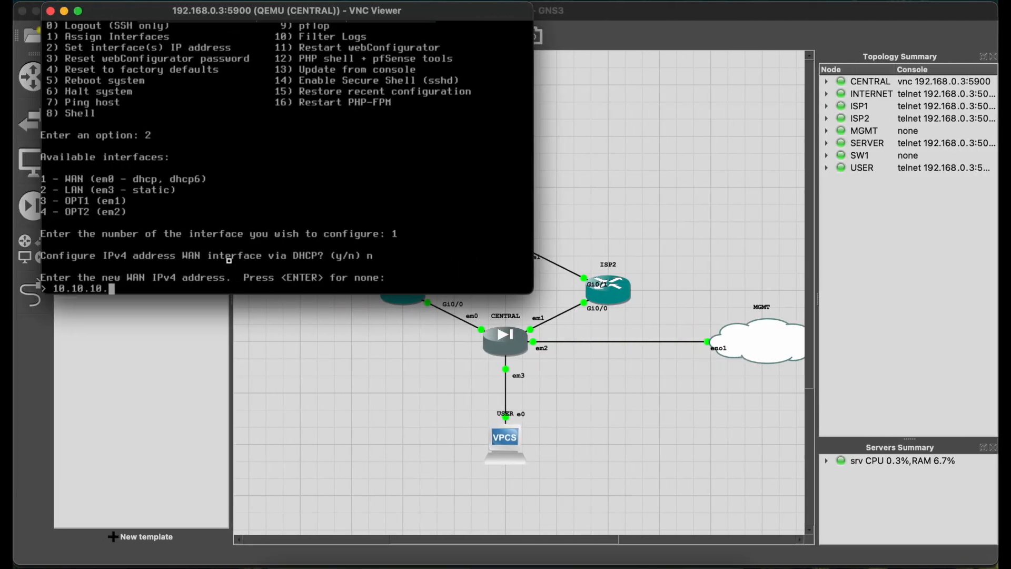
{"action": "type", "text": "2/24"}
{"action": "key", "text": "Return"}
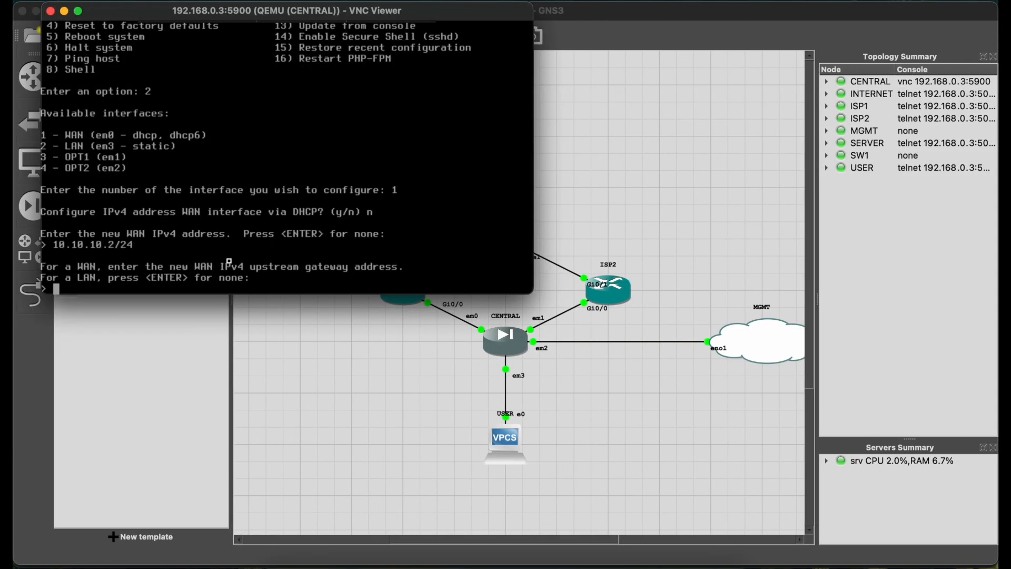
Finish the WAN setup with no upstream gateway, no IPv6 address, no DHCP server and no revert to HTTP for the webConfigurator.
{"action": "key", "text": "Return"}
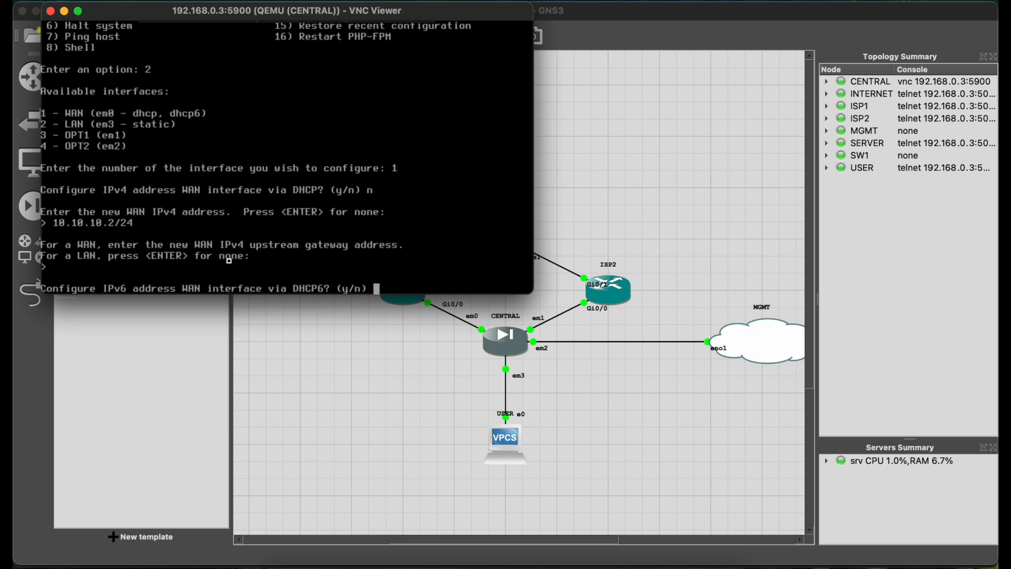
{"action": "type", "text": "n"}
{"action": "key", "text": "Return"}
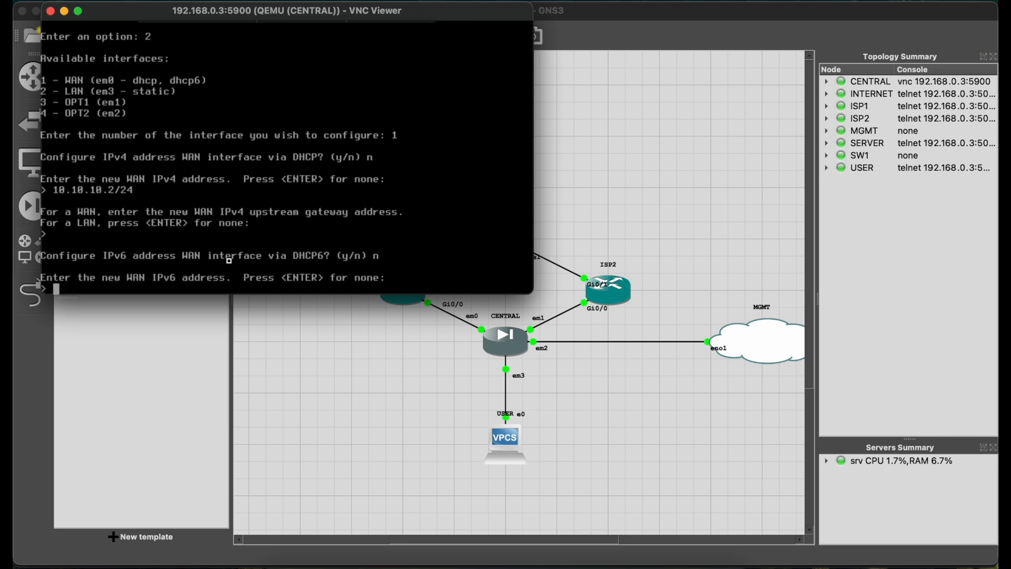
{"action": "key", "text": "Return"}
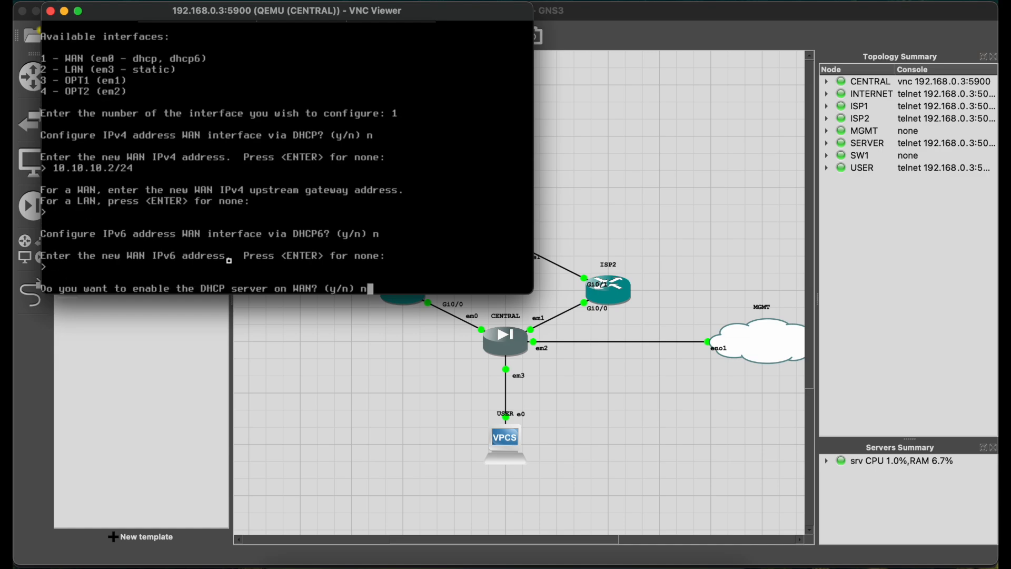
{"action": "type", "text": "n"}
{"action": "key", "text": "Return"}
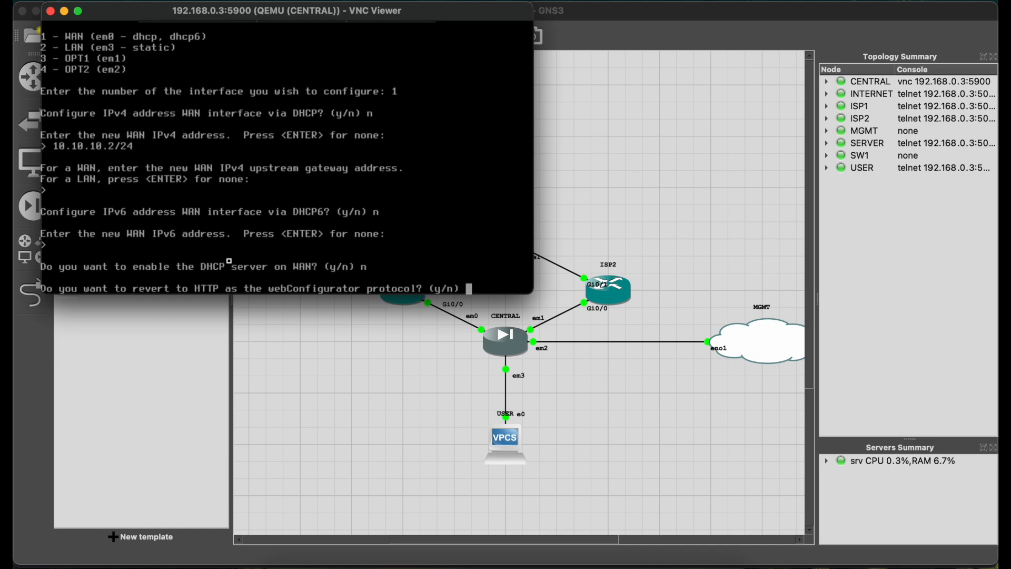
{"action": "type", "text": "n"}
{"action": "key", "text": "Return"}
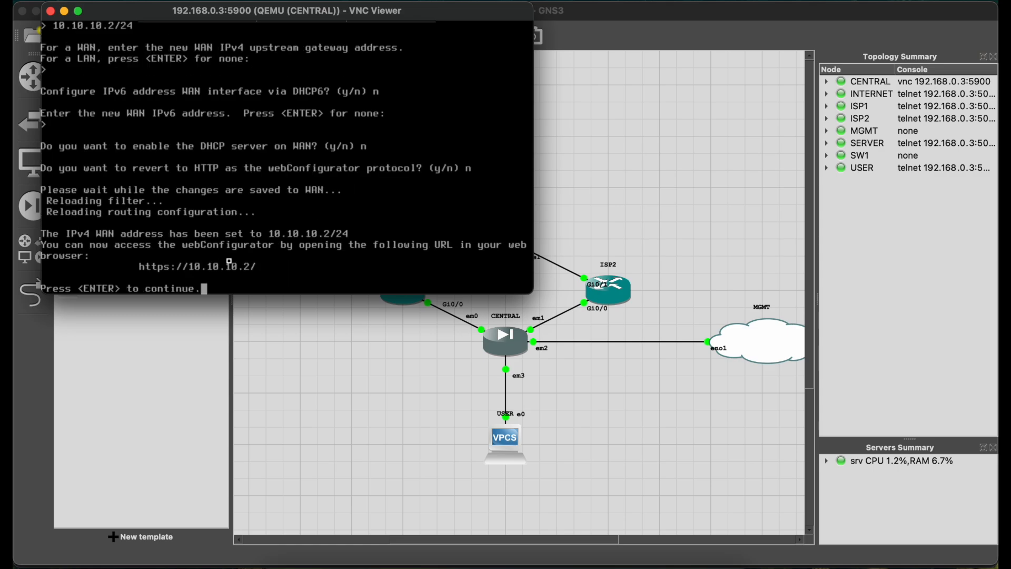
{"action": "key", "text": "Return"}
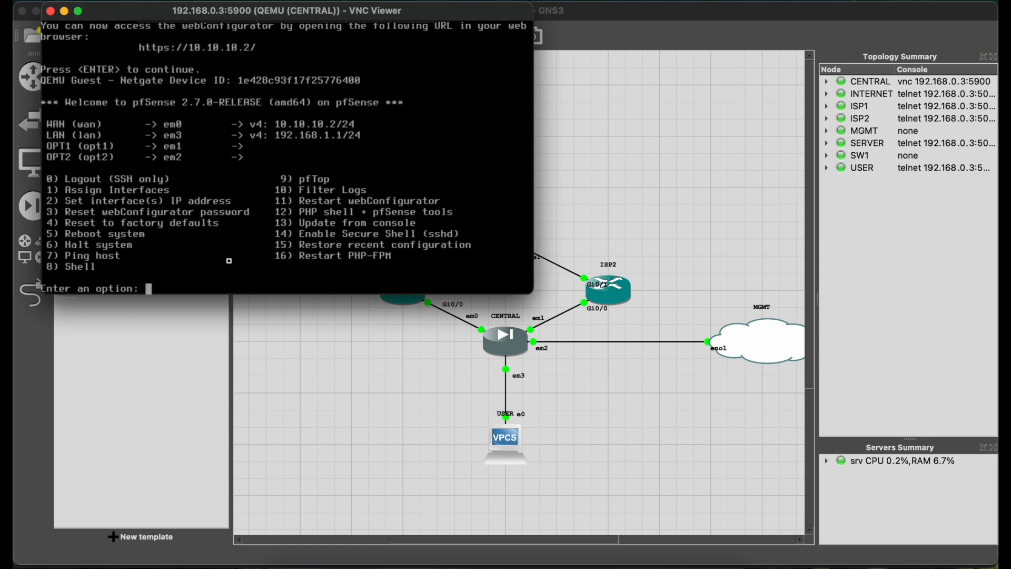
Configure the OPT1 interface's IP settings without DHCP, giving it the static IPv4 address 11.11.11.2/24.
{"action": "type", "text": "2"}
{"action": "key", "text": "Return"}
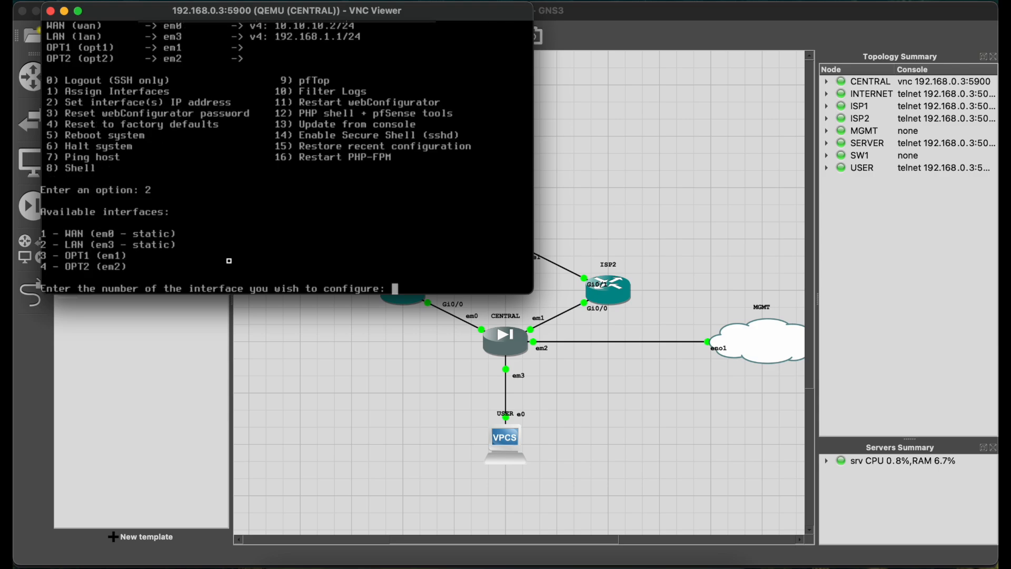
{"action": "type", "text": "3"}
{"action": "key", "text": "Return"}
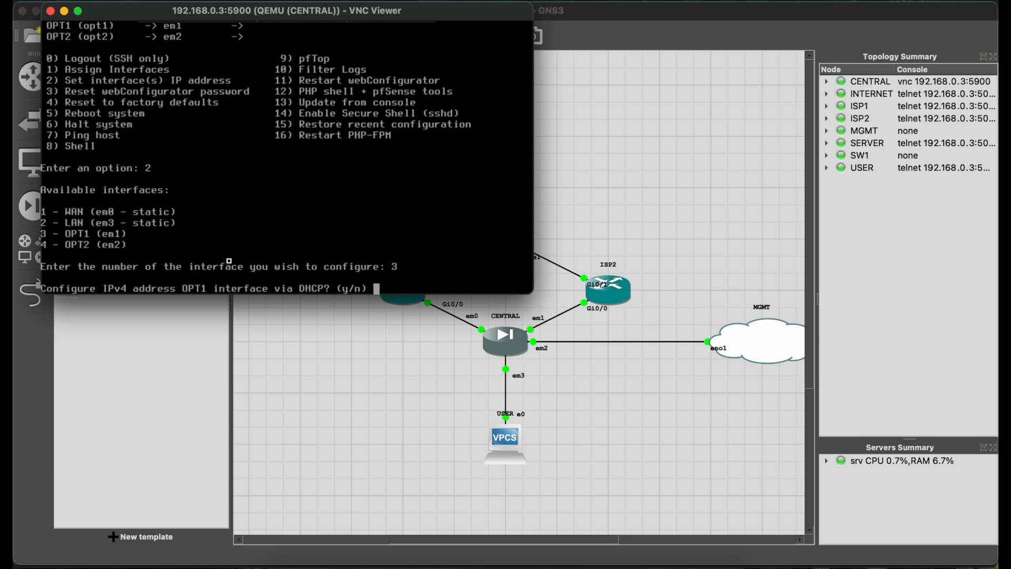
{"action": "type", "text": "n"}
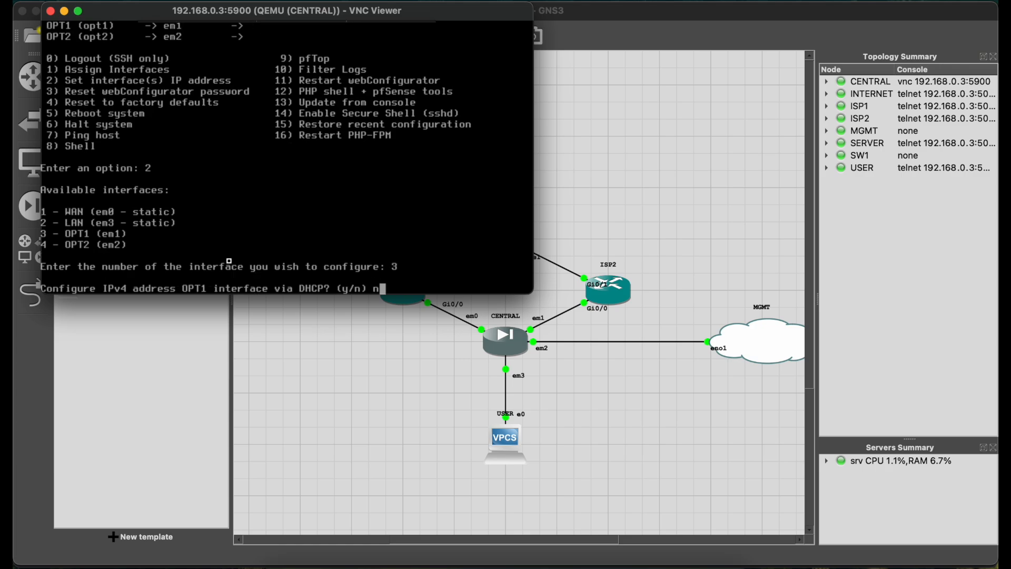
{"action": "key", "text": "Return"}
{"action": "type", "text": "11.11.11."}
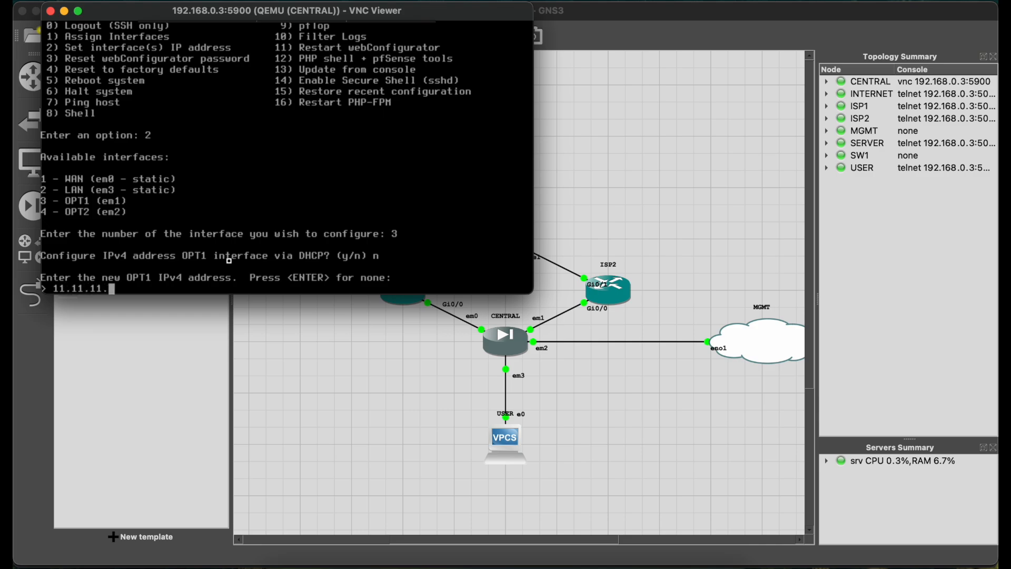
{"action": "type", "text": "2/24"}
{"action": "key", "text": "Return"}
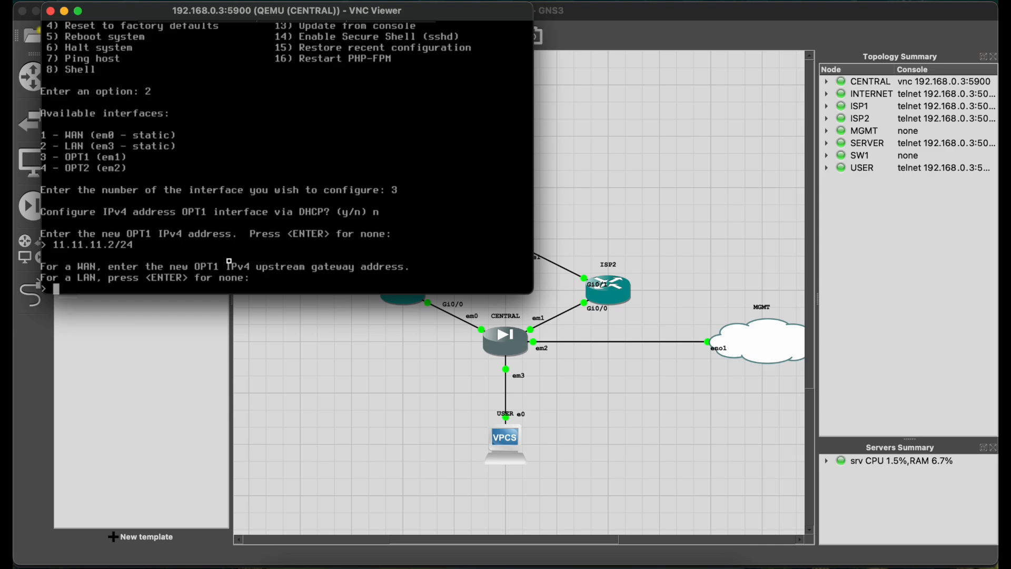
Finish the OPT1 setup with no upstream gateway, no IPv6 address, no DHCP server and no revert to HTTP for the webConfigurator.
{"action": "type", "text": "11.11."}
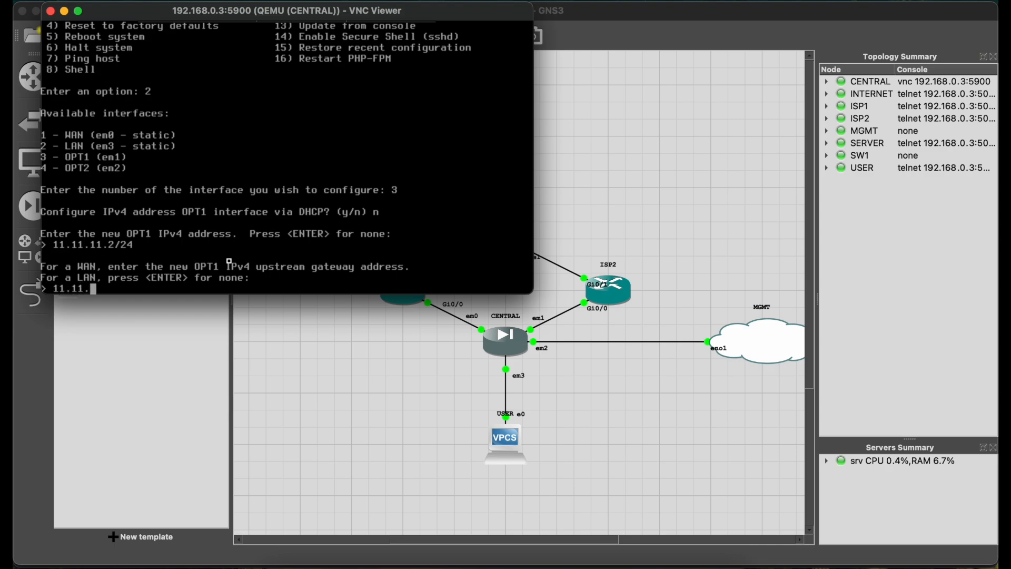
{"action": "key", "text": "BackSpace"}
{"action": "key", "text": "BackSpace"}
{"action": "key", "text": "BackSpace"}
{"action": "key", "text": "BackSpace"}
{"action": "key", "text": "BackSpace"}
{"action": "key", "text": "BackSpace"}
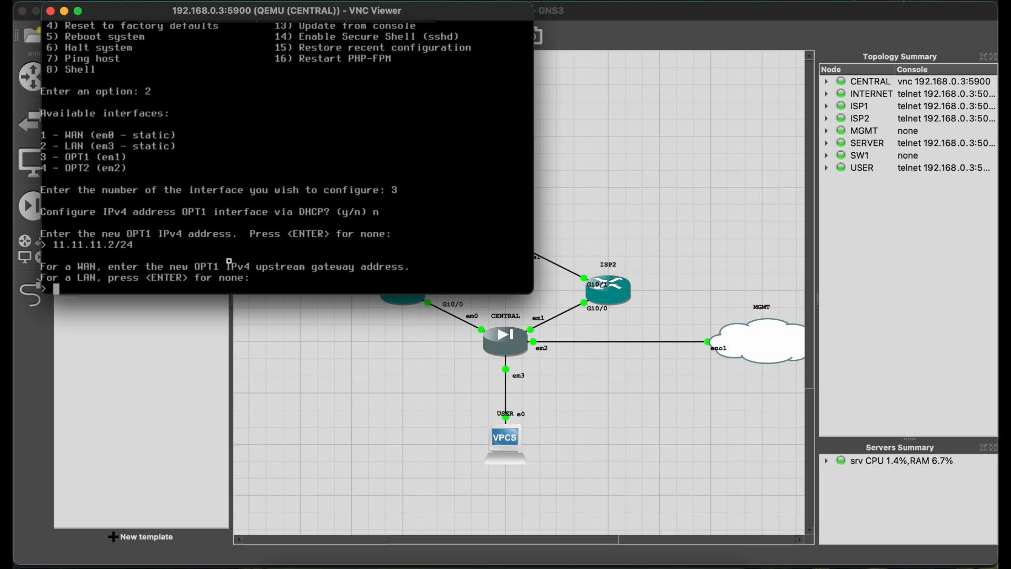
{"action": "key", "text": "Return"}
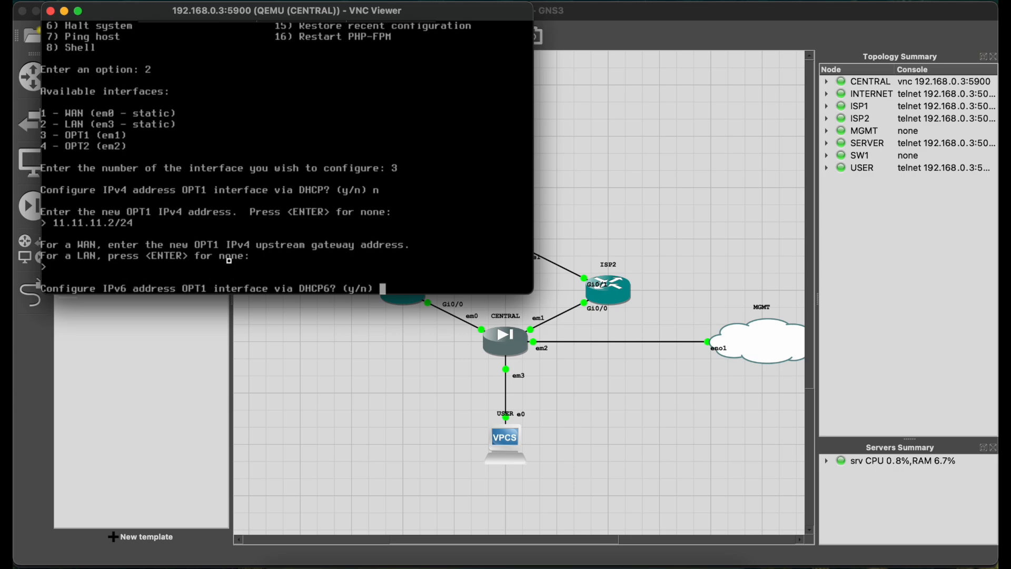
{"action": "type", "text": "n"}
{"action": "key", "text": "Return"}
{"action": "key", "text": "Return"}
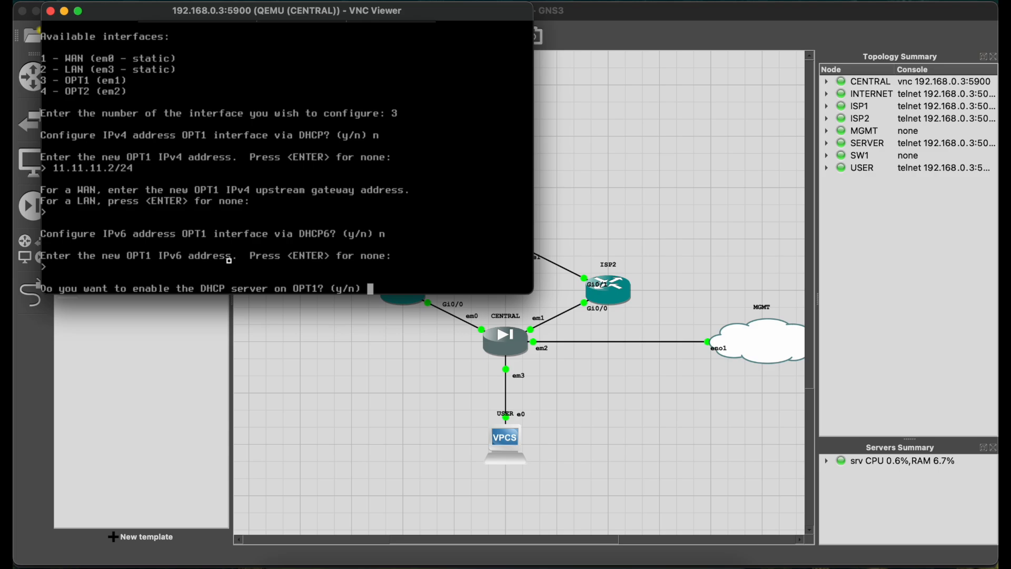
{"action": "type", "text": "n"}
{"action": "key", "text": "Return"}
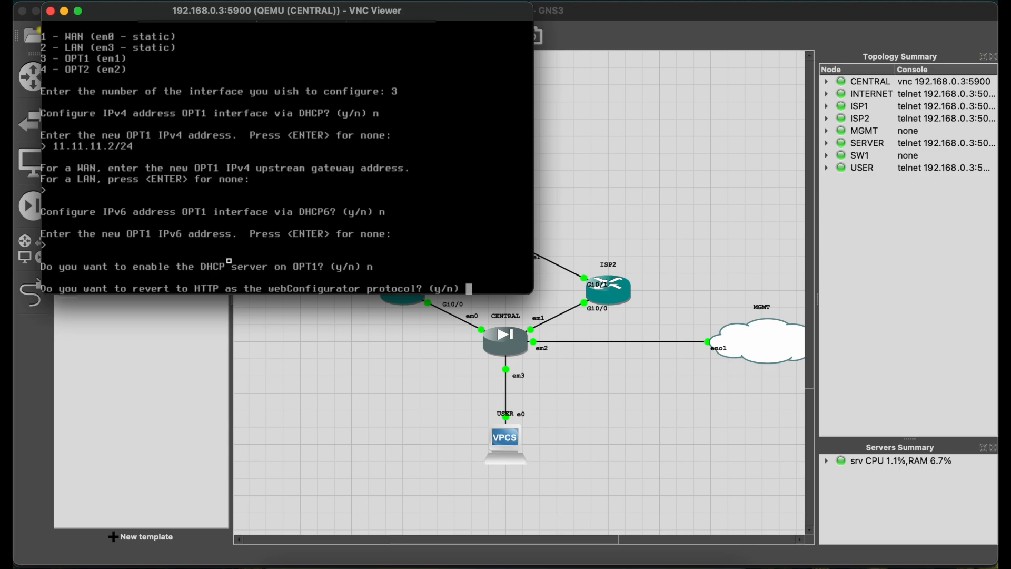
{"action": "type", "text": "n"}
{"action": "key", "text": "Return"}
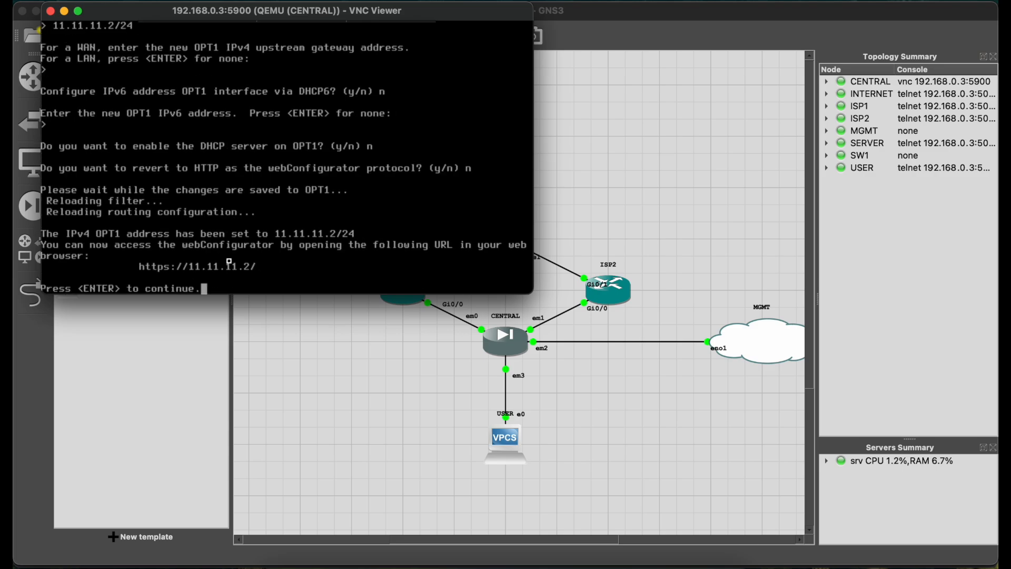
{"action": "key", "text": "Return"}
Configure the LAN interface's IP settings without DHCP, giving it the static IPv4 address 100.100.100.254/24.
{"action": "type", "text": "2"}
{"action": "key", "text": "Return"}
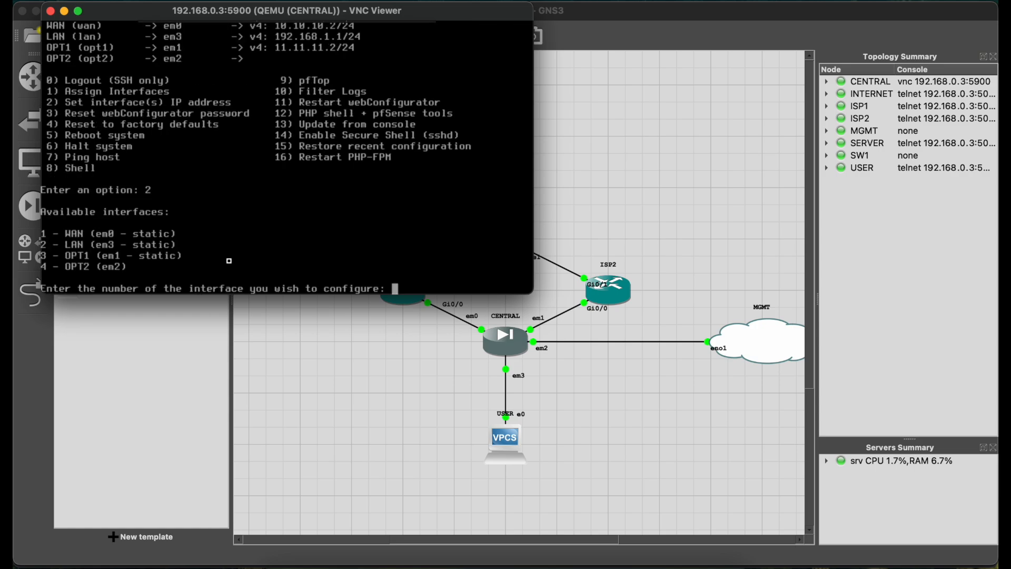
{"action": "type", "text": "2"}
{"action": "key", "text": "Return"}
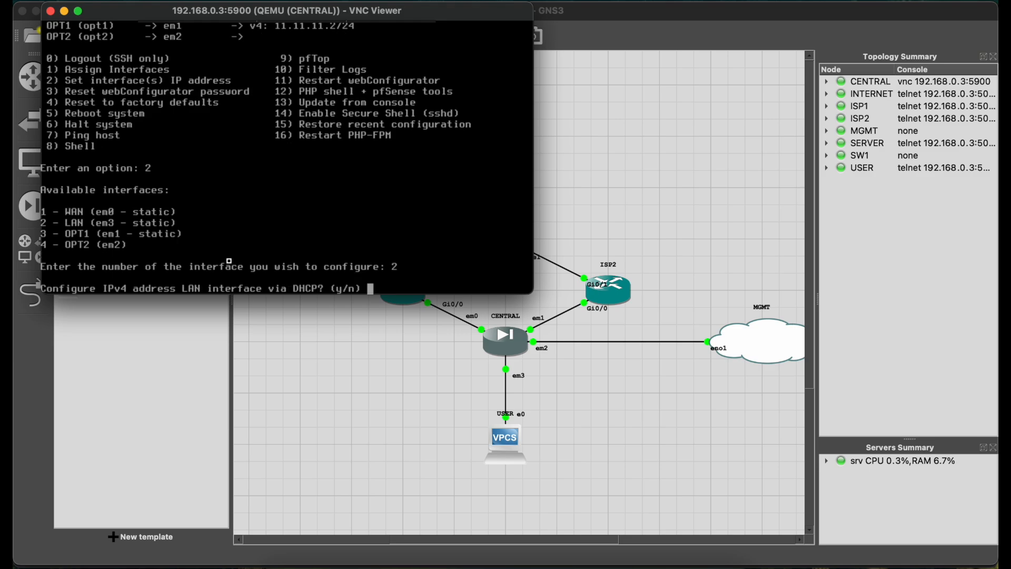
{"action": "type", "text": "n"}
{"action": "key", "text": "Return"}
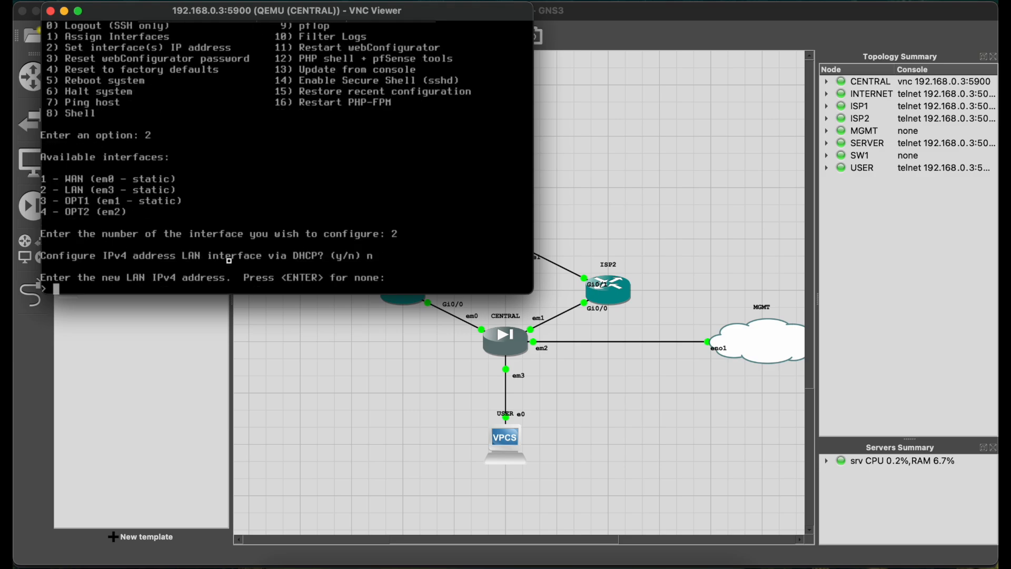
{"action": "type", "text": "100.100.100.254"}
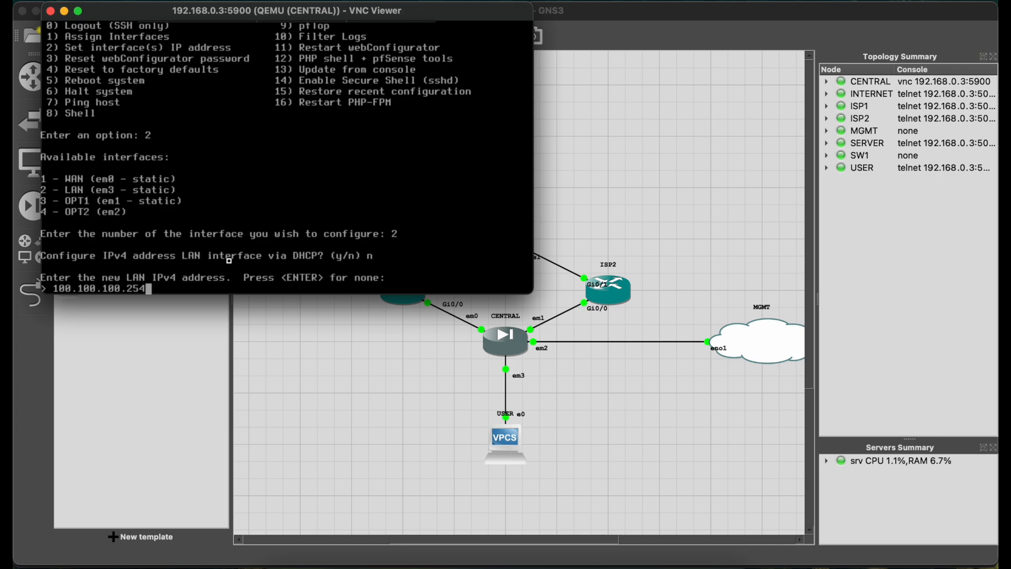
{"action": "type", "text": "/24"}
{"action": "key", "text": "Return"}
Finish the LAN setup with no upstream gateway, no IPv6 address, no DHCP server and no revert to HTTP for the webConfigurator.
{"action": "key", "text": "Return"}
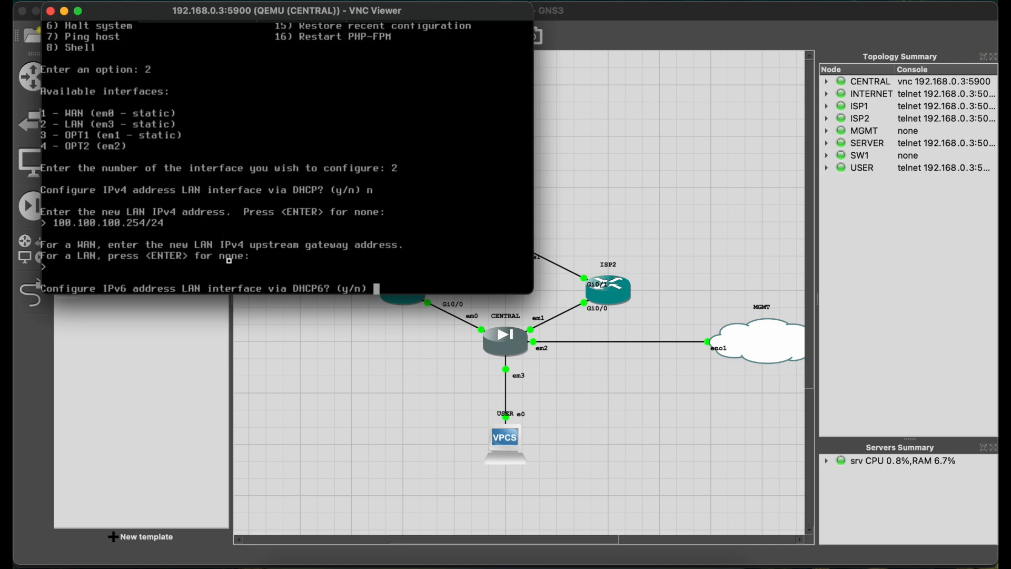
{"action": "key", "text": "Return"}
{"action": "type", "text": "n"}
{"action": "key", "text": "Return"}
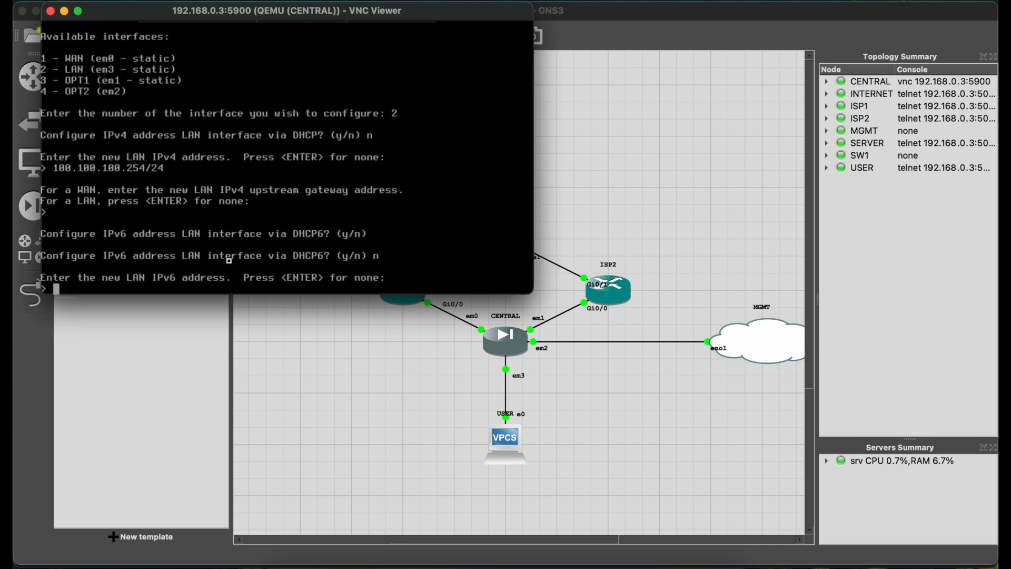
{"action": "key", "text": "Return"}
{"action": "type", "text": "n"}
{"action": "key", "text": "Return"}
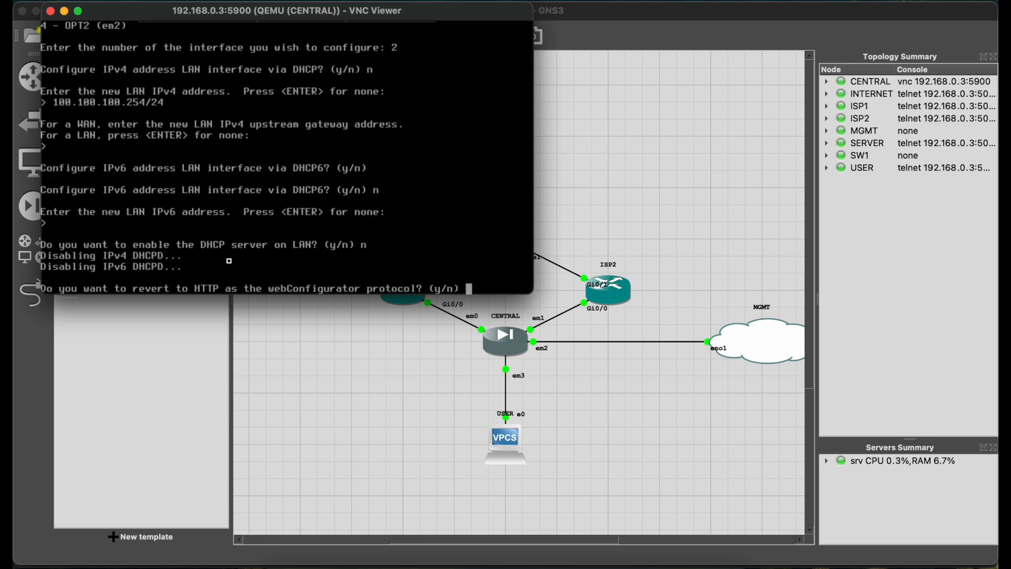
{"action": "type", "text": "n"}
{"action": "key", "text": "Return"}
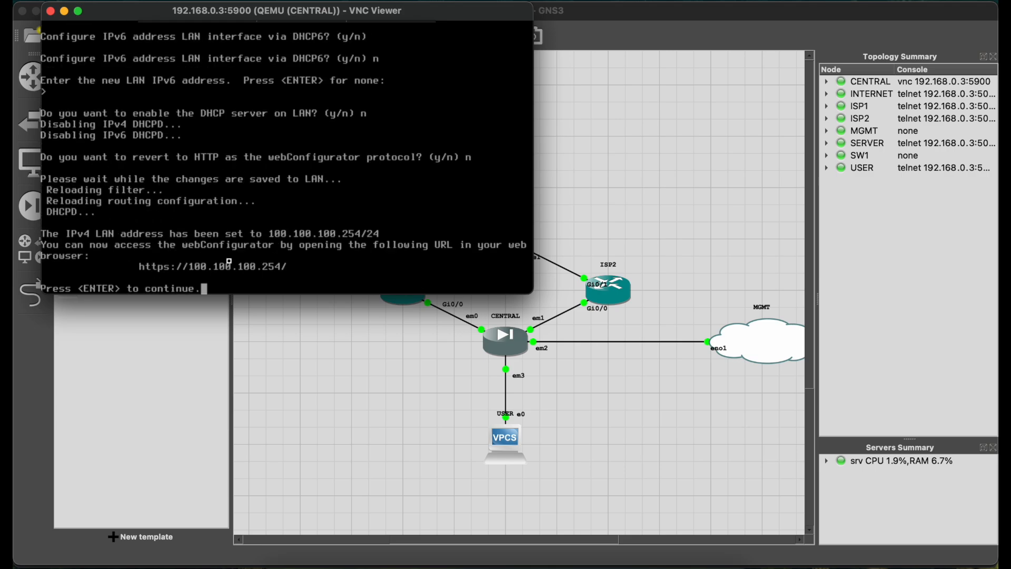
{"action": "key", "text": "Return"}
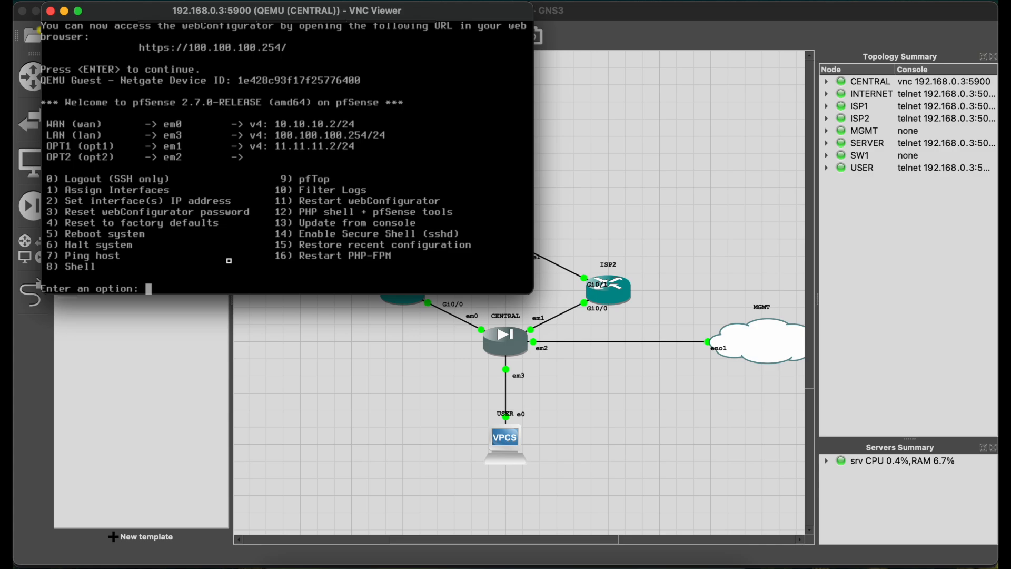
Configure the OPT2 interface's IP settings without DHCP, giving it the static IPv4 address 192.168.0.200/24.
{"action": "type", "text": "2"}
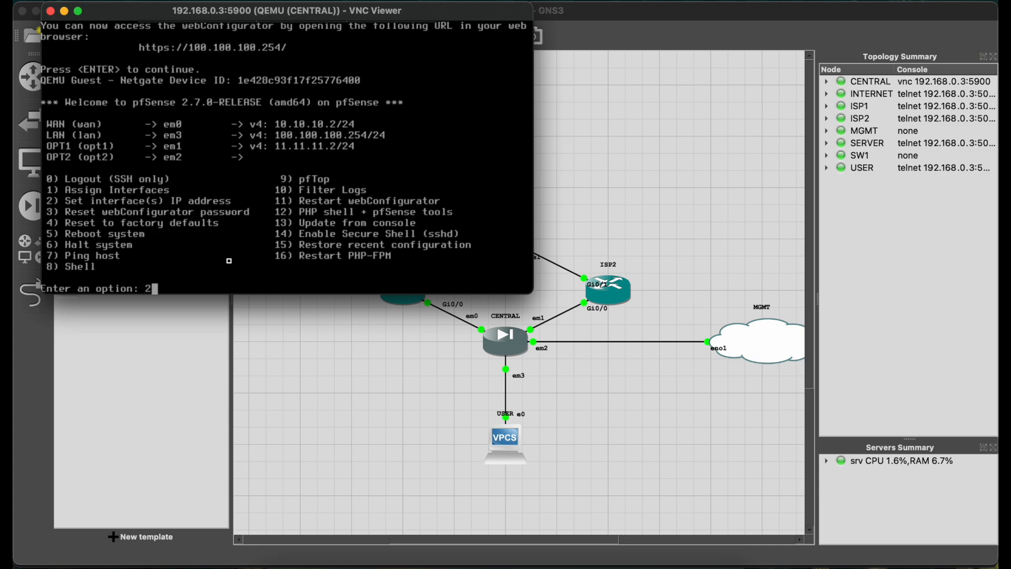
{"action": "key", "text": "Return"}
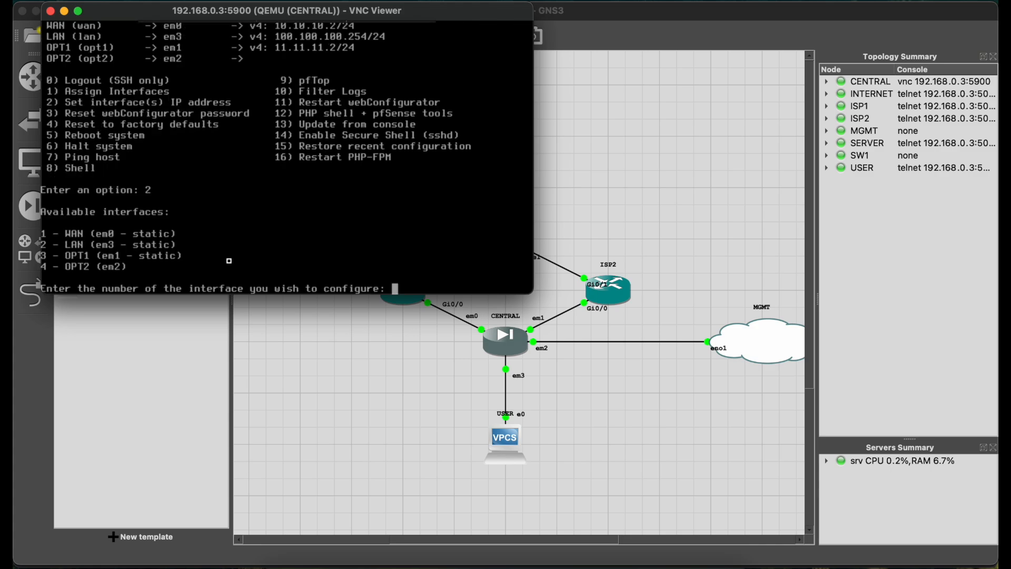
{"action": "type", "text": "4"}
{"action": "key", "text": "Return"}
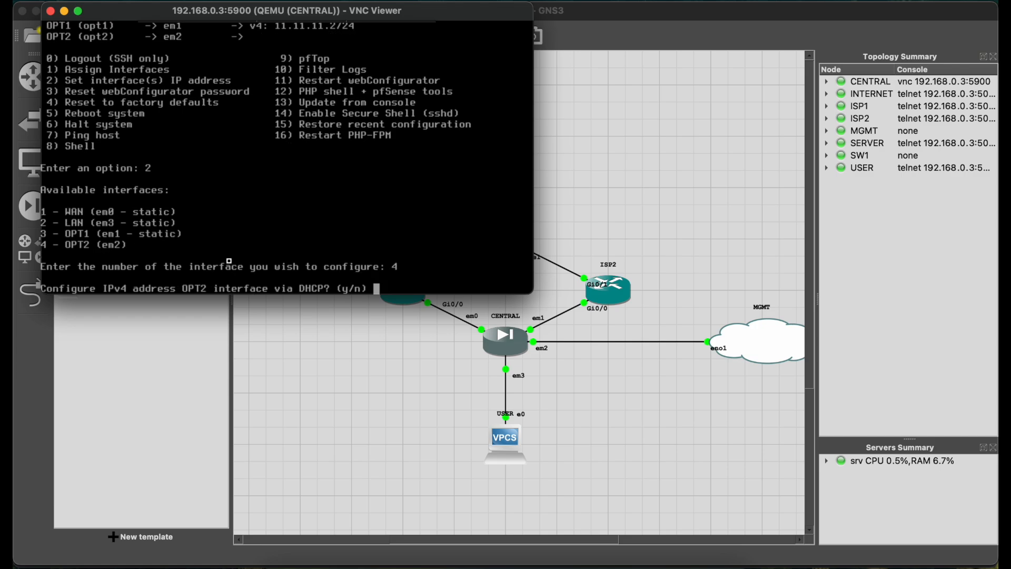
{"action": "type", "text": "n"}
{"action": "key", "text": "Return"}
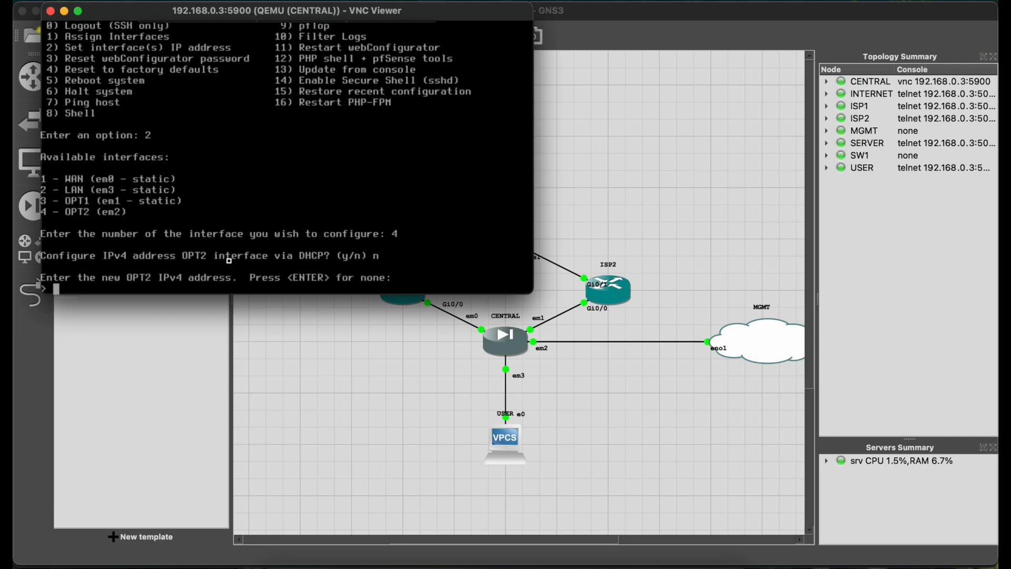
{"action": "type", "text": "192.16"}
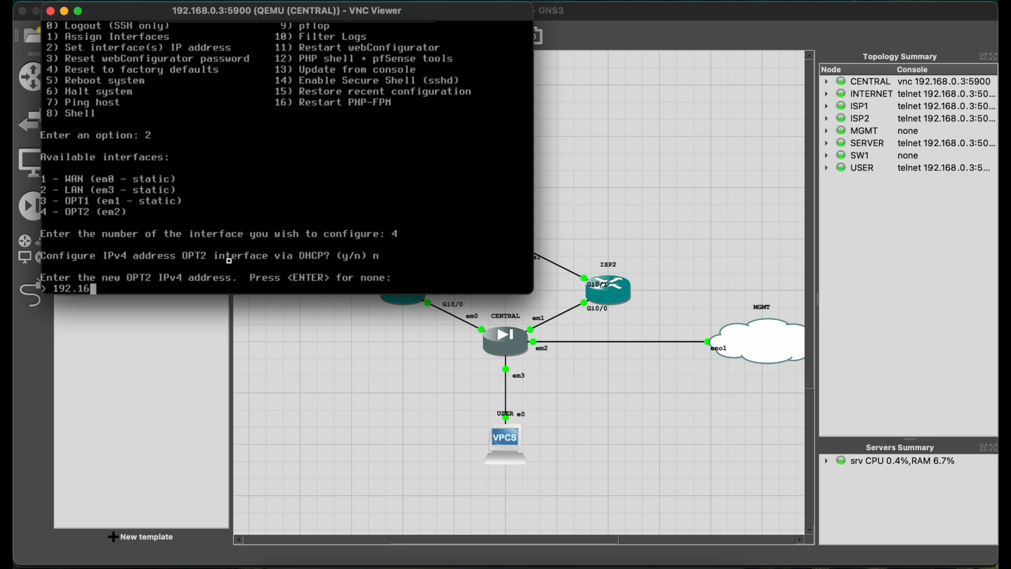
{"action": "type", "text": "8.0.200/24"}
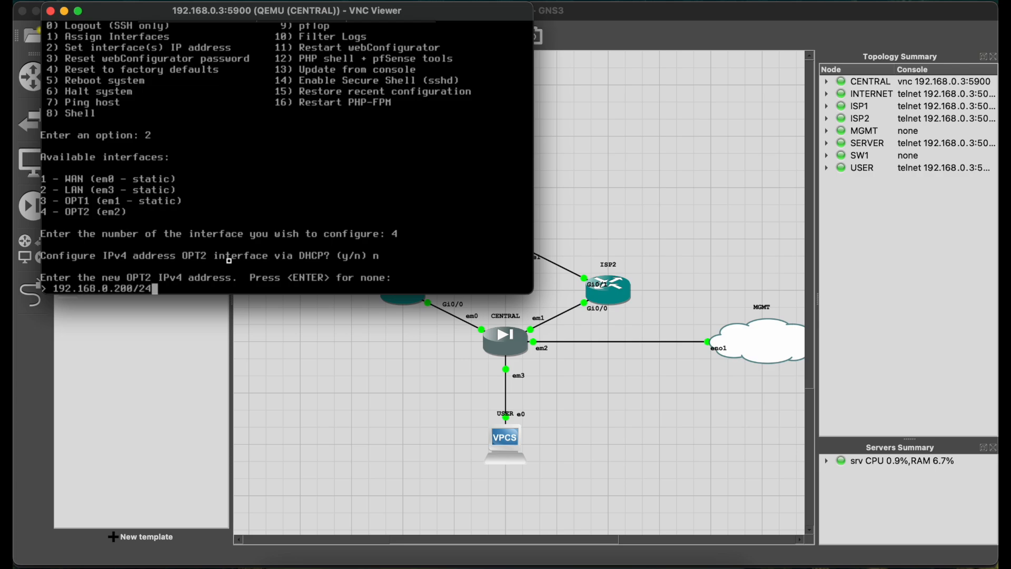
{"action": "key", "text": "Return"}
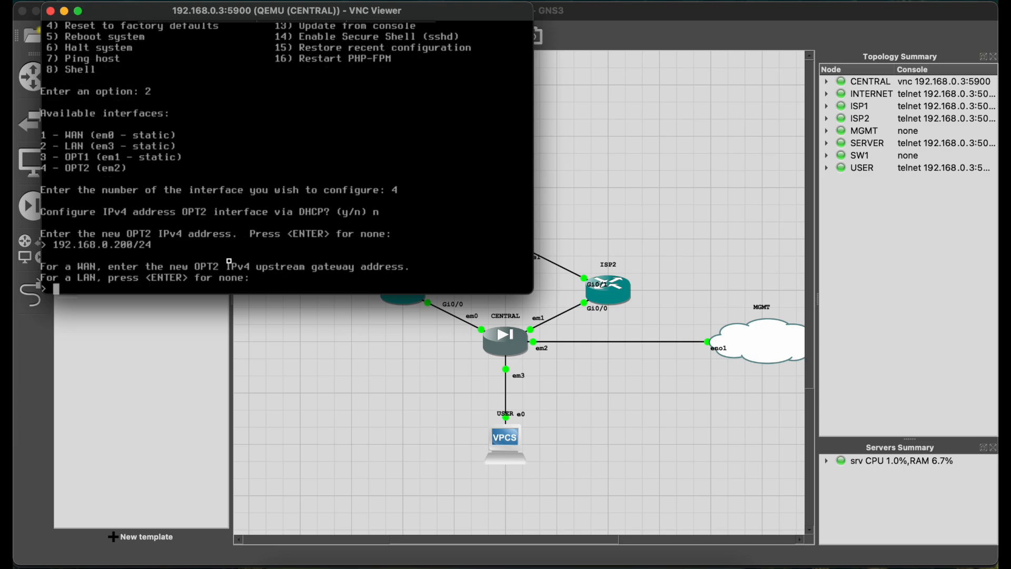
Finish the OPT2 setup with no upstream gateway, no IPv6 address, no DHCP server and no revert to HTTP for the webConfigurator.
{"action": "key", "text": "Return"}
{"action": "type", "text": "n"}
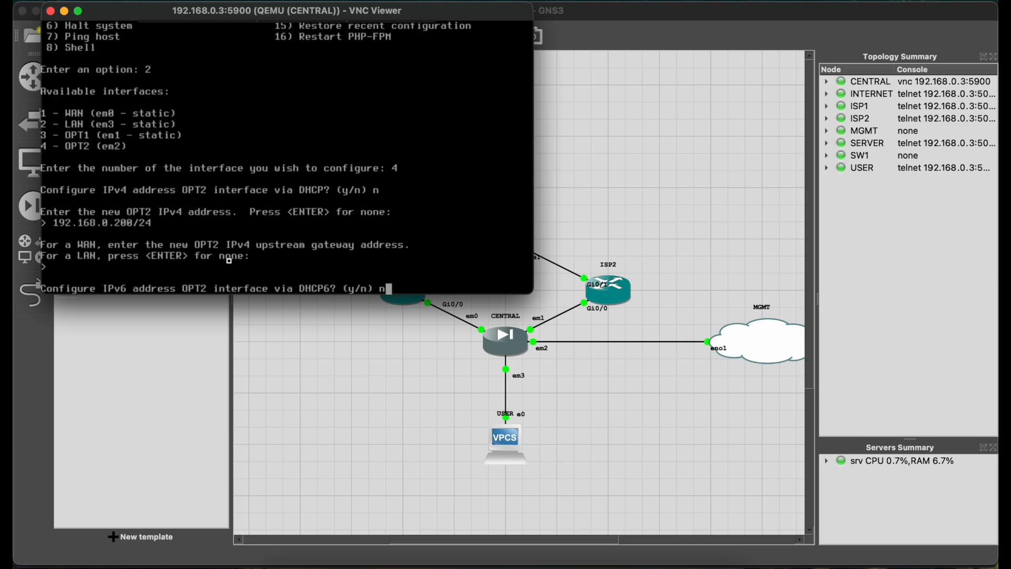
{"action": "key", "text": "Return"}
{"action": "key", "text": "Return"}
{"action": "type", "text": "n"}
{"action": "key", "text": "Return"}
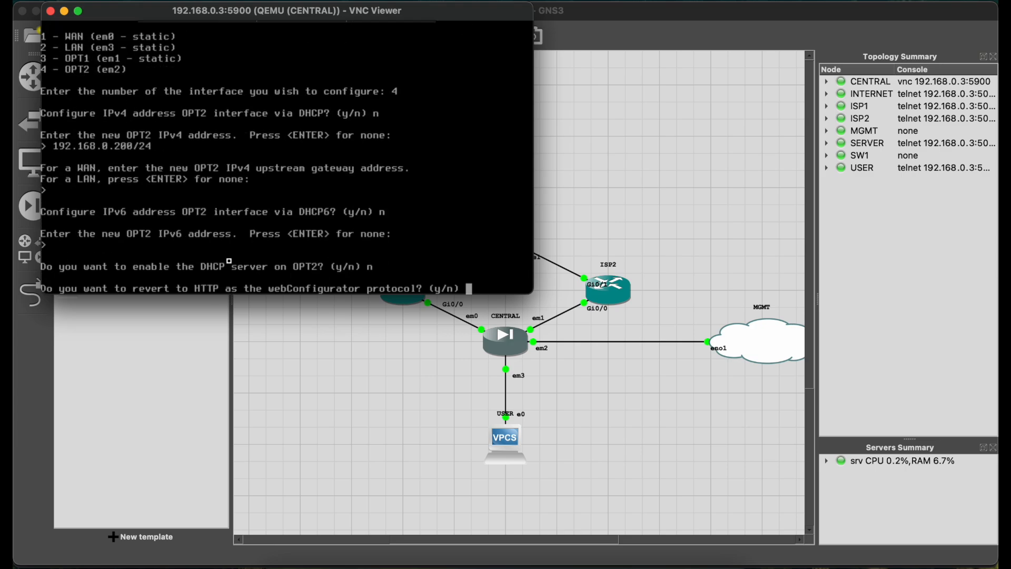
{"action": "type", "text": "n"}
{"action": "key", "text": "Return"}
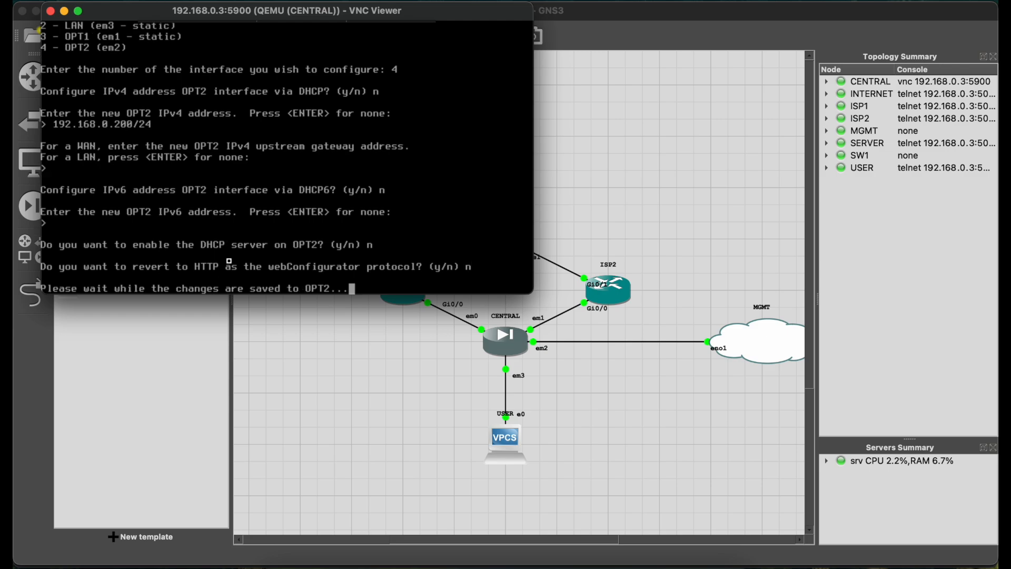
{"action": "key", "text": "Return"}
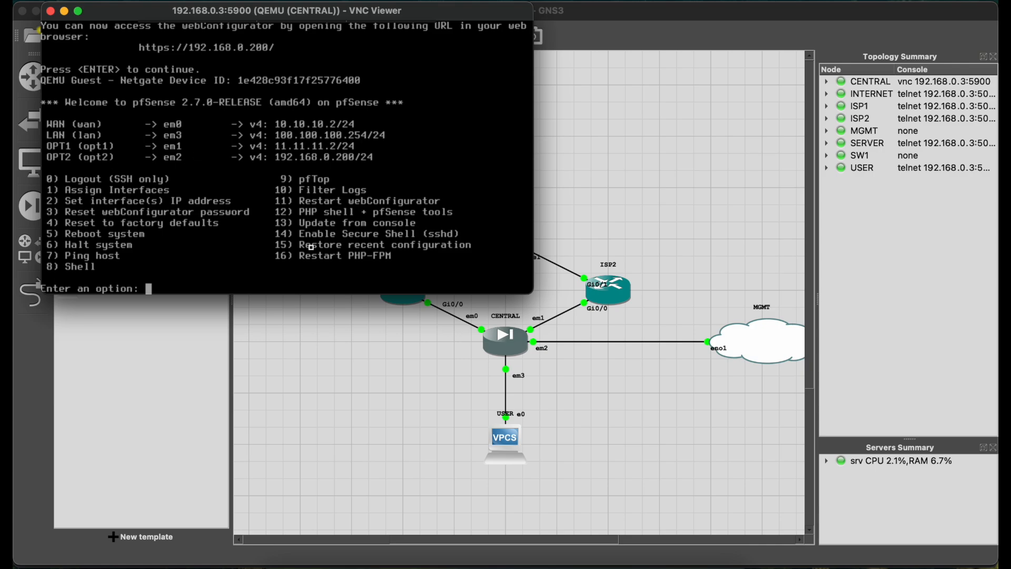
Open the pfSense shell on CENTRAL and disable the packet filter with pfctl -d.
{"action": "type", "text": "8"}
{"action": "key", "text": "Return"}
{"action": "type", "text": "pfctl -d"}
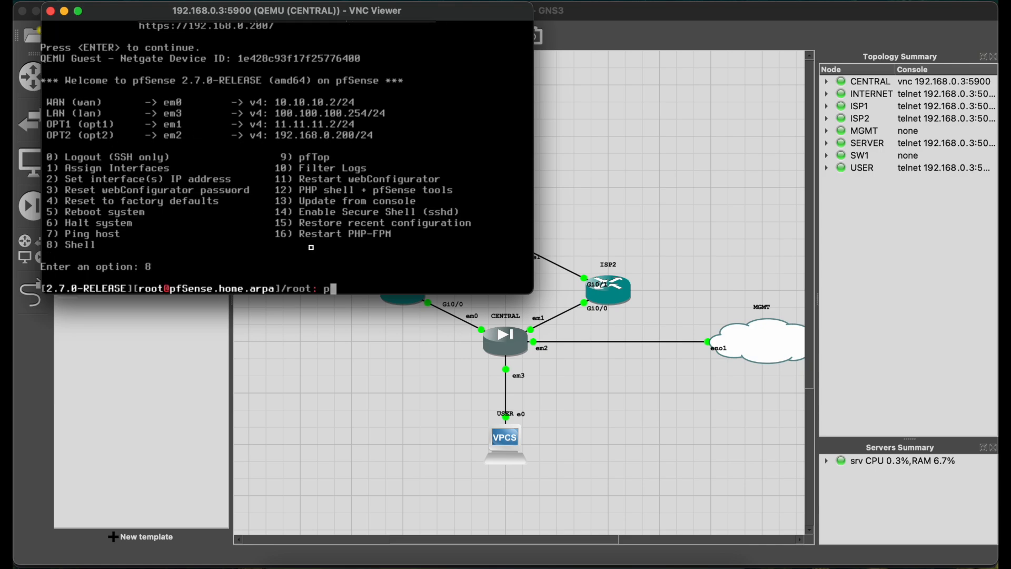
{"action": "key", "text": "Return"}
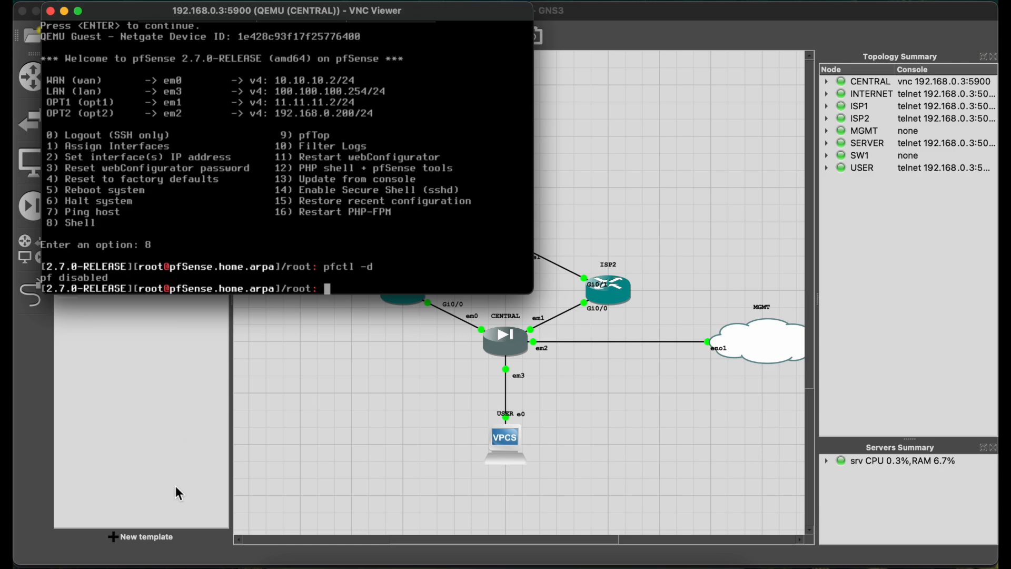
Switch to Safari, reload the pfSense webConfigurator at 192.168.0.200 and proceed past the certificate warning.
{"action": "left_click", "coordinate": [498, 559]}
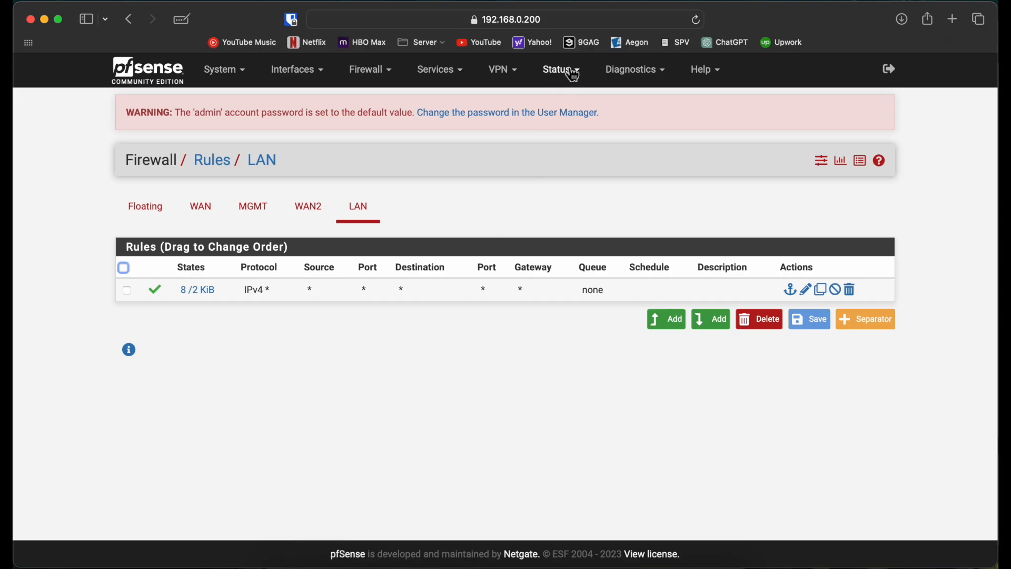
{"action": "left_click", "coordinate": [696, 20]}
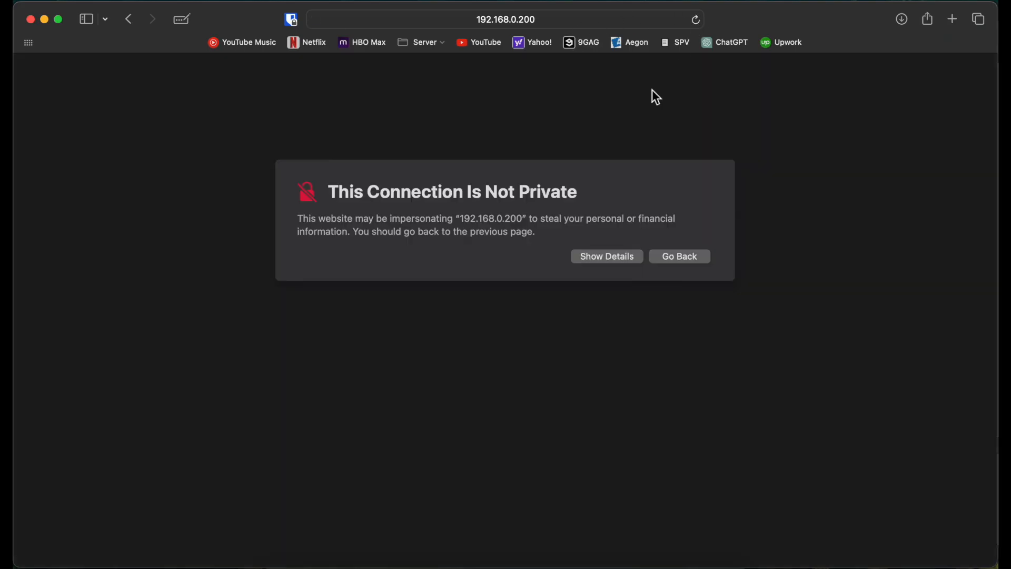
{"action": "left_click", "coordinate": [619, 257]}
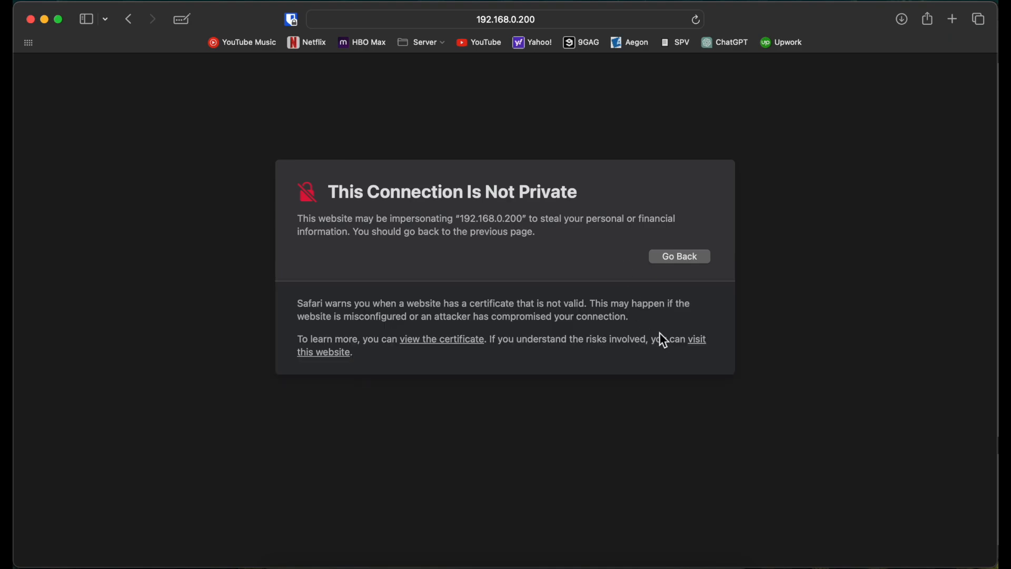
{"action": "left_click", "coordinate": [704, 340]}
{"action": "left_click", "coordinate": [568, 339]}
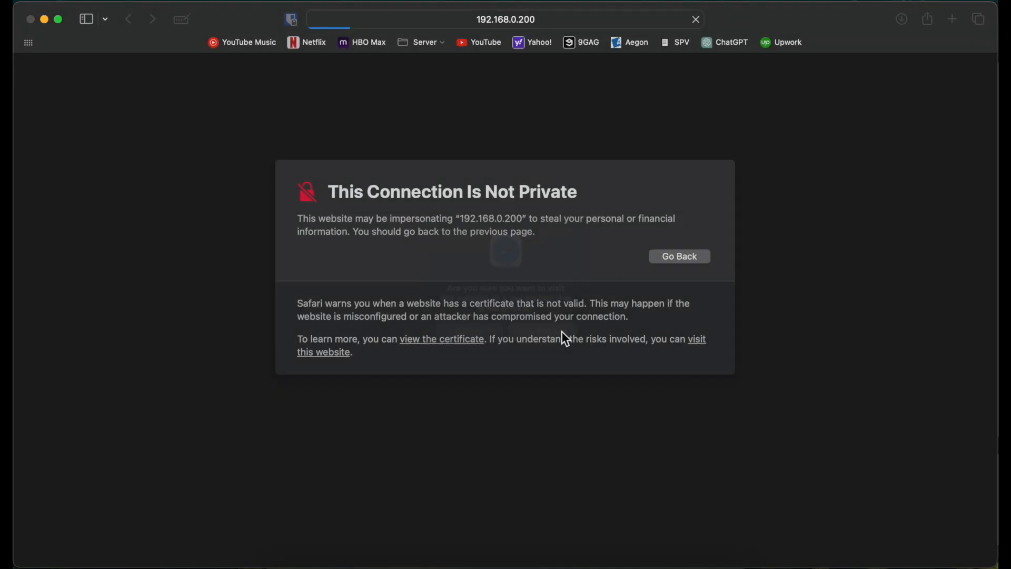
Sign in to the pfSense webConfigurator as admin with the account password.
{"action": "type", "text": "admin"}
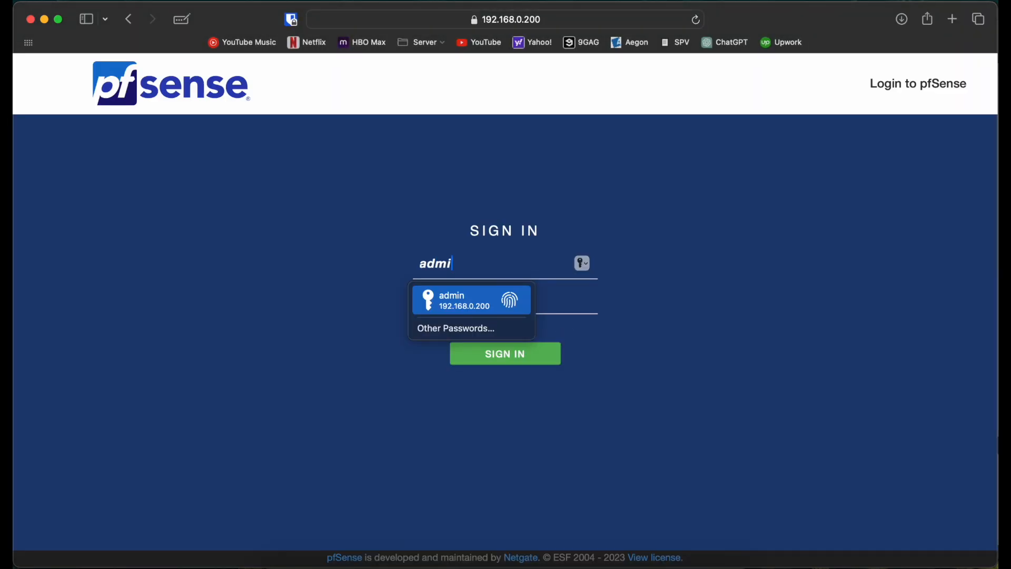
{"action": "key", "text": "Tab"}
{"action": "type", "text": "pfsense"}
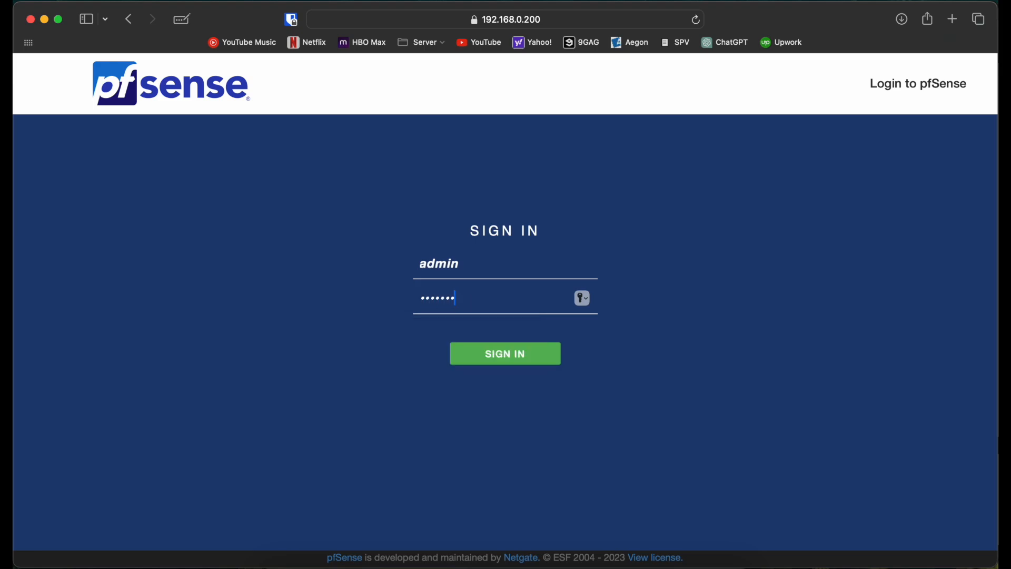
{"action": "key", "text": "Return"}
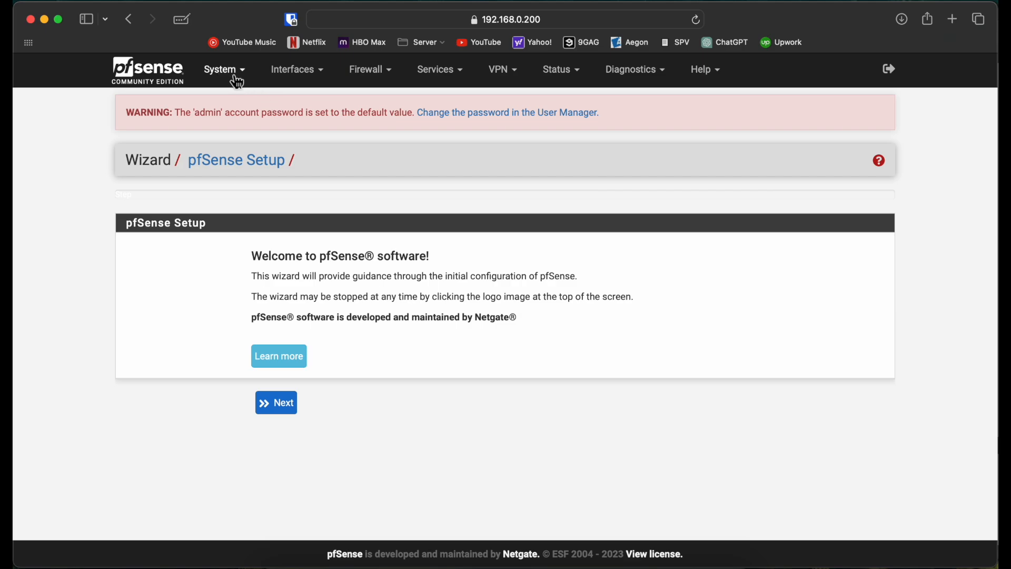
Open the firewall rules of the OPT2 interface, skipping the setup wizard.
{"action": "left_click", "coordinate": [238, 80]}
{"action": "left_click", "coordinate": [287, 79]}
{"action": "left_click", "coordinate": [380, 82]}
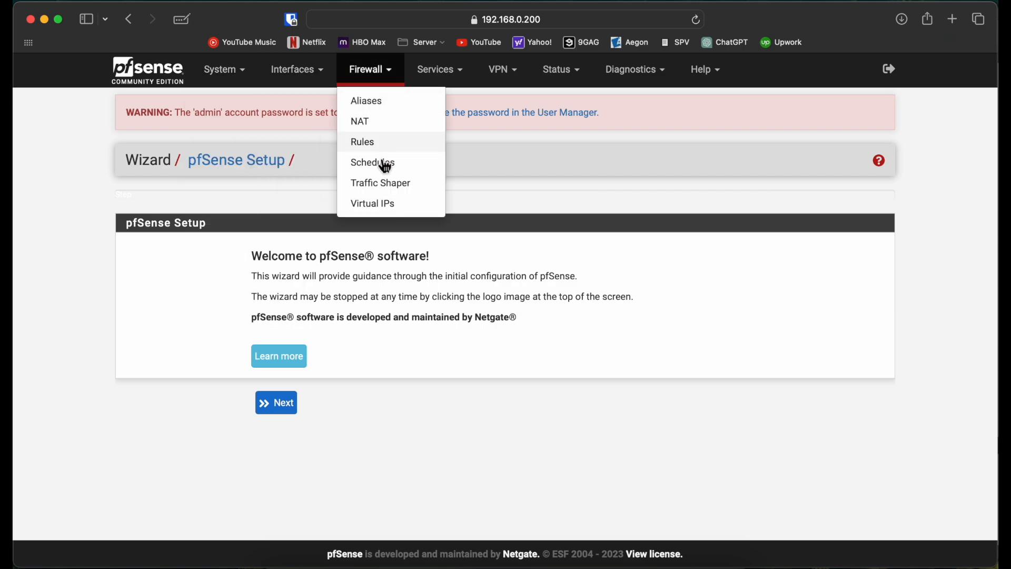
{"action": "left_click", "coordinate": [375, 148]}
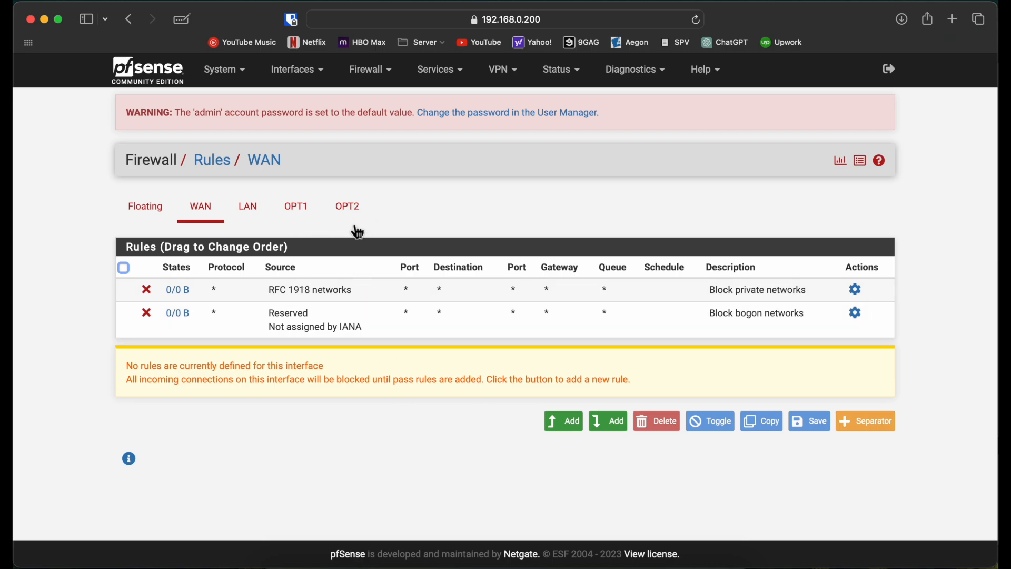
{"action": "left_click", "coordinate": [350, 211]}
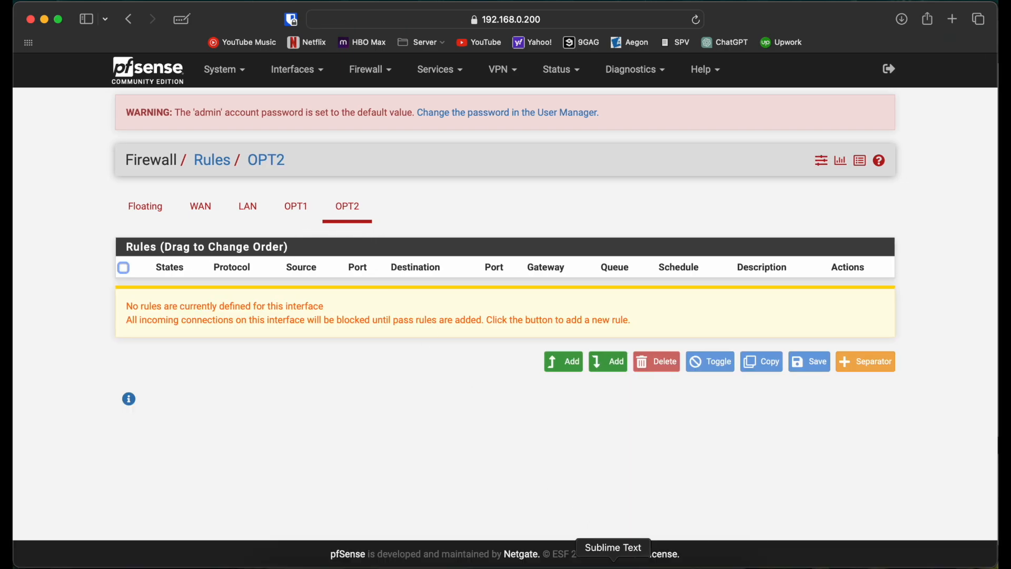
{"action": "left_click", "coordinate": [703, 566]}
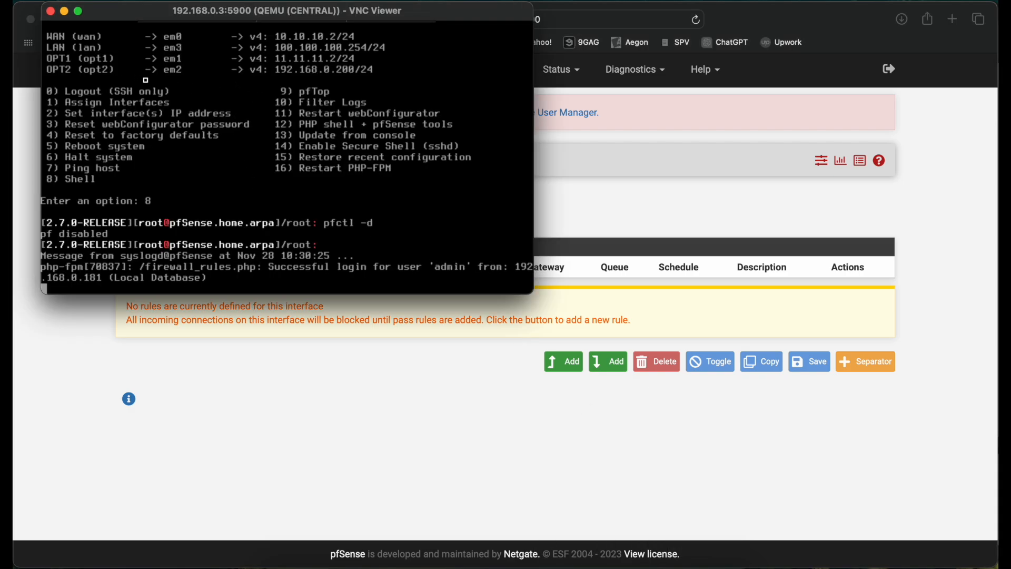
{"action": "left_click", "coordinate": [323, 360]}
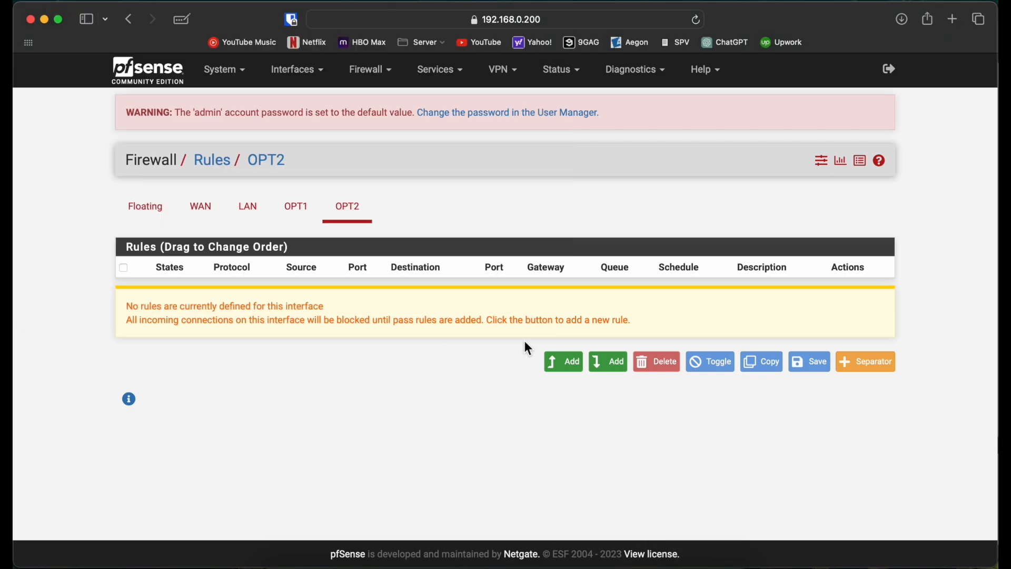
Add a pass rule on OPT2 for IPv4 with protocol Any from any source to any destination, and save and apply it.
{"action": "left_click", "coordinate": [565, 362]}
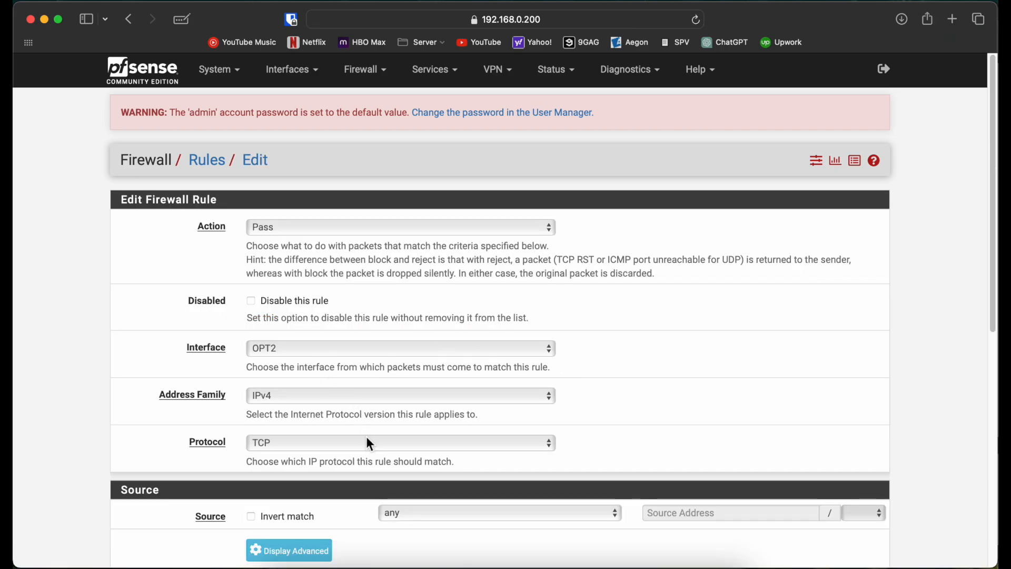
{"action": "left_click", "coordinate": [325, 445]}
{"action": "left_click", "coordinate": [316, 426]}
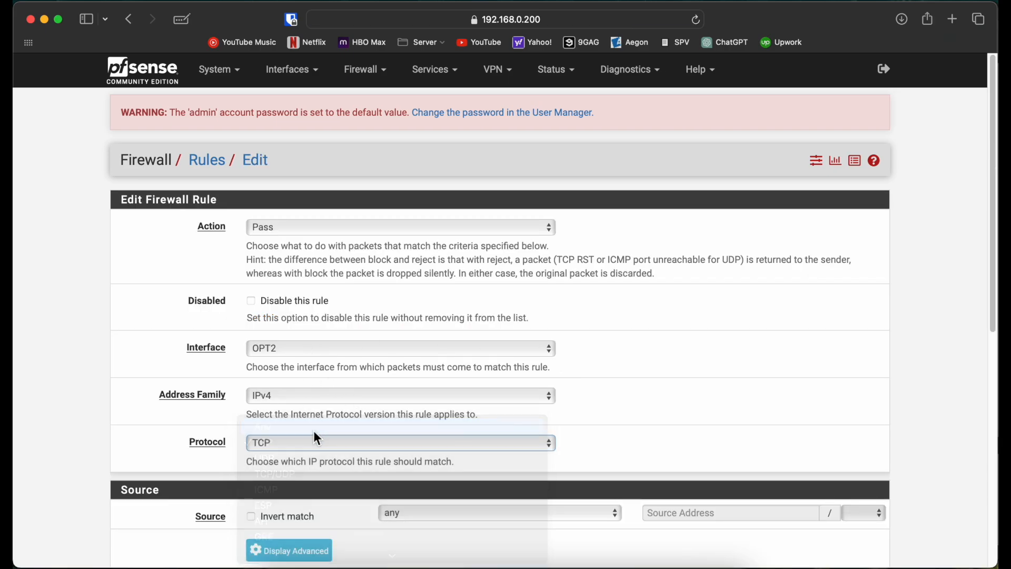
{"action": "scroll", "coordinate": [64, 396], "scroll_direction": "down", "scroll_amount": 1}
{"action": "scroll", "coordinate": [61, 388], "scroll_direction": "down", "scroll_amount": 5}
{"action": "left_click", "coordinate": [275, 493]}
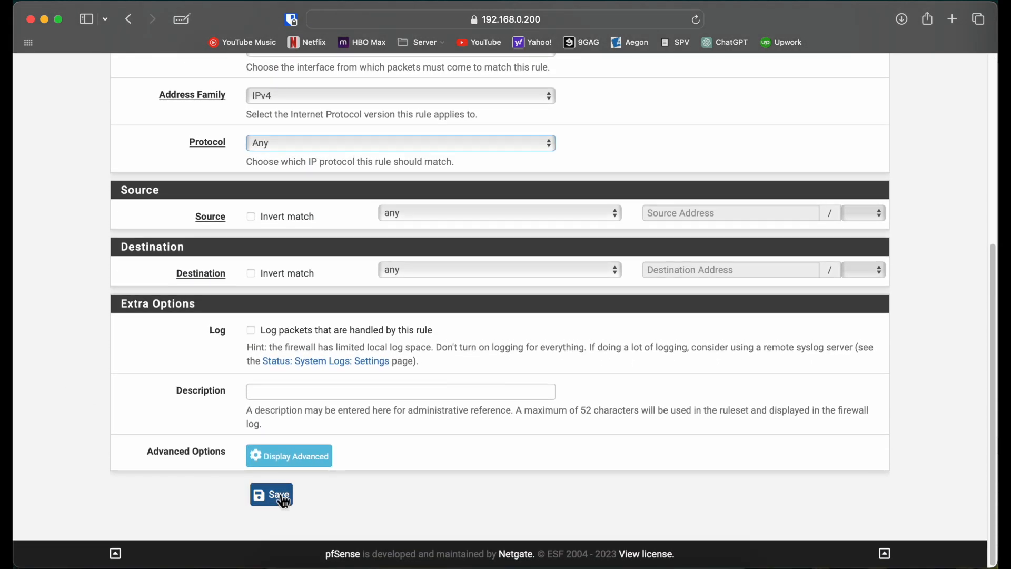
{"action": "left_click", "coordinate": [869, 215]}
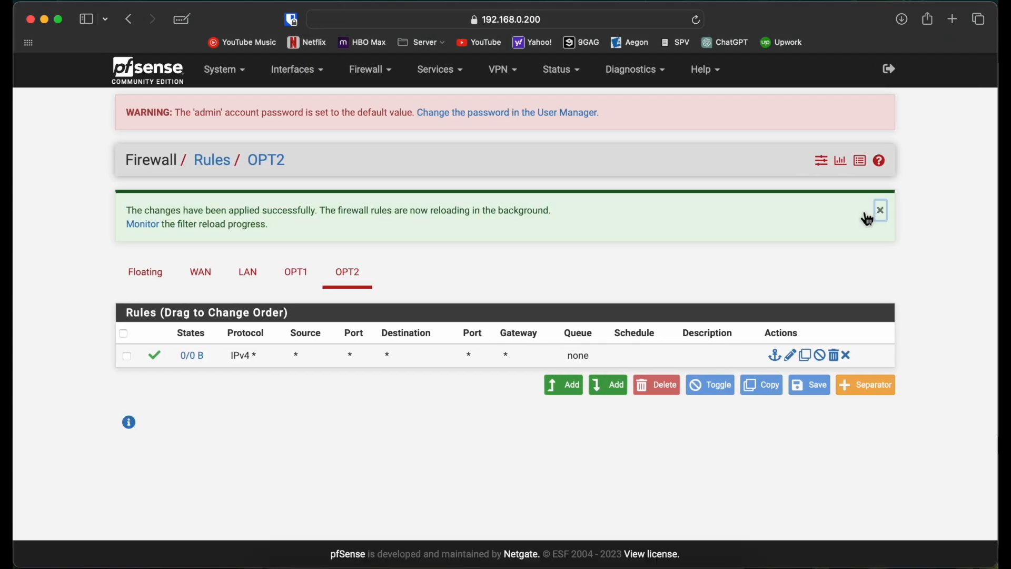
{"action": "left_click", "coordinate": [881, 211]}
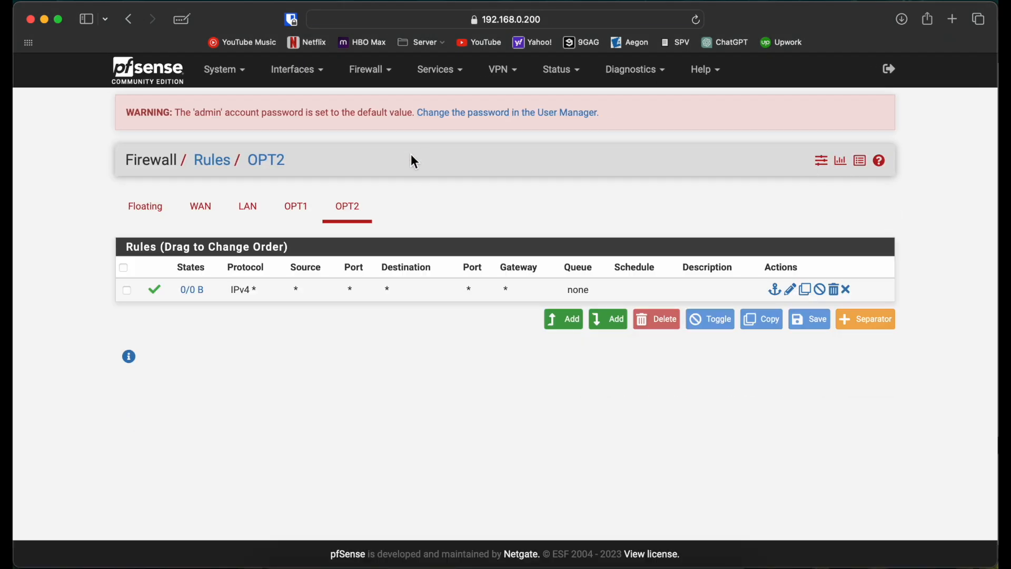
Open the OPT1 interface settings, running pfctl -d again in CENTRAL's console to disable the packet filter.
{"action": "left_click", "coordinate": [298, 69]}
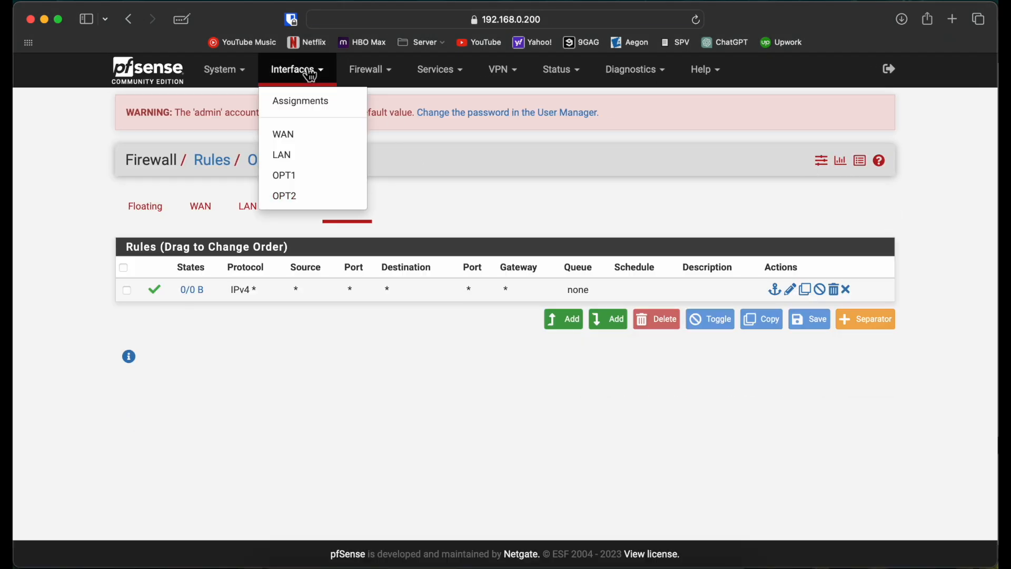
{"action": "left_click", "coordinate": [304, 178]}
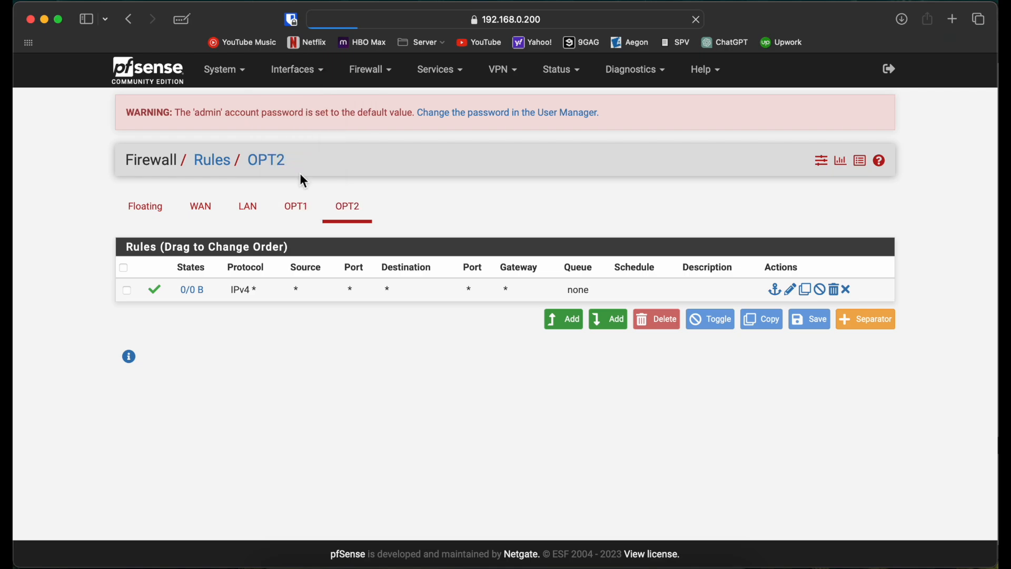
{"action": "left_click", "coordinate": [700, 548]}
{"action": "key", "text": "Up"}
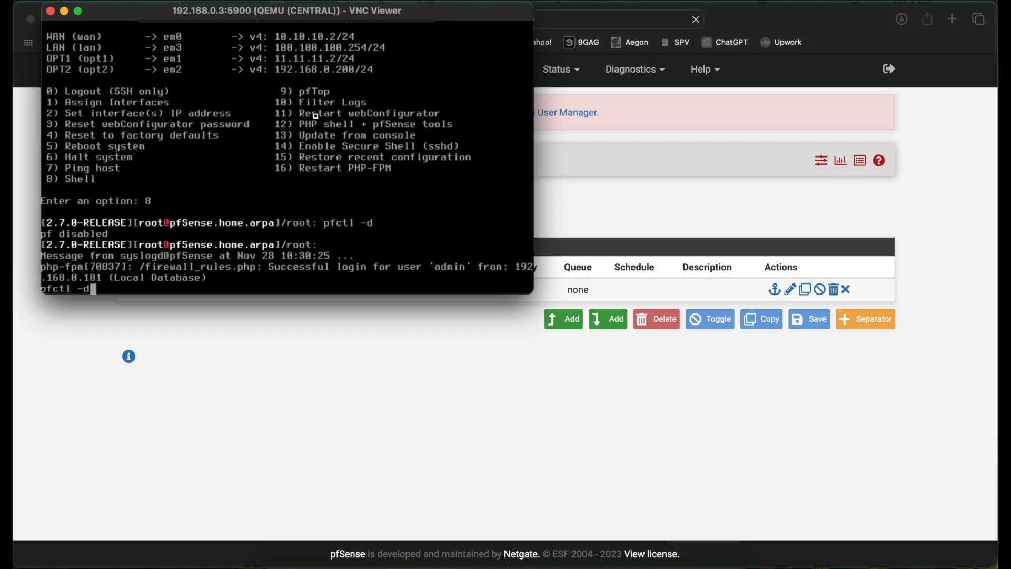
{"action": "key", "text": "Return"}
{"action": "left_click", "coordinate": [354, 390]}
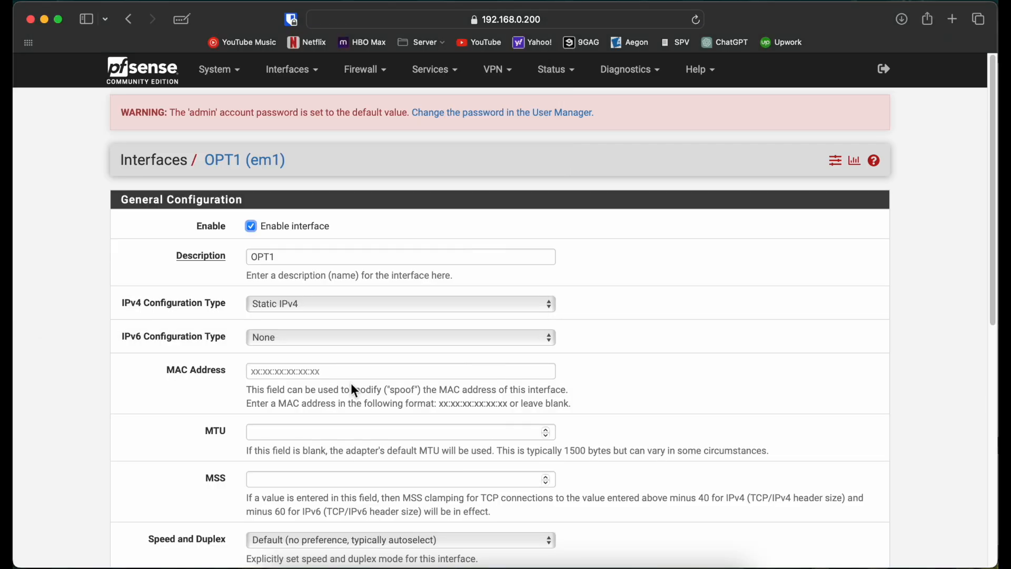
Set the OPT1 interface's description to WAN2, then save and apply the change.
{"action": "scroll", "coordinate": [100, 359], "scroll_direction": "down", "scroll_amount": 5}
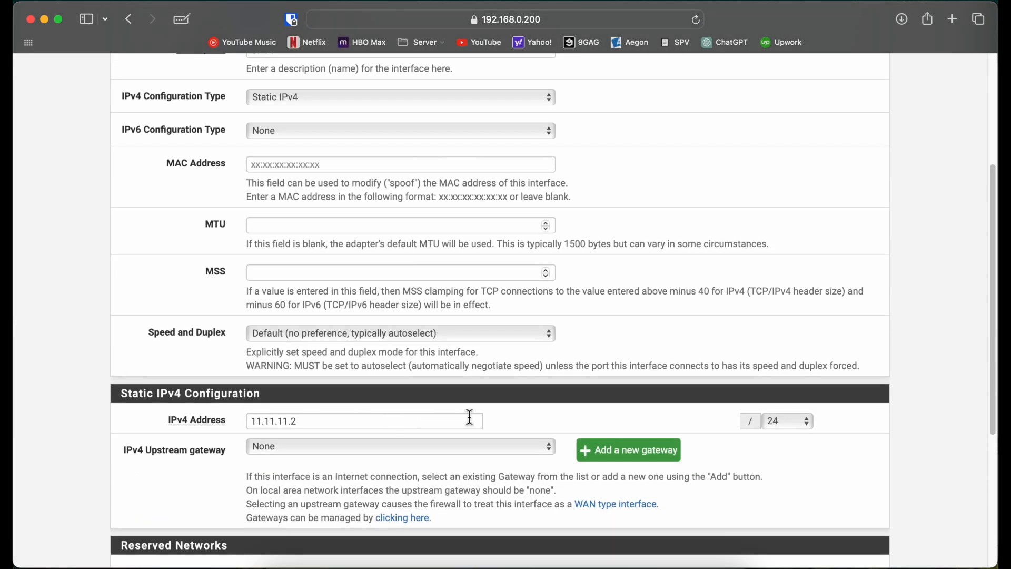
{"action": "scroll", "coordinate": [470, 416], "scroll_direction": "up", "scroll_amount": 4}
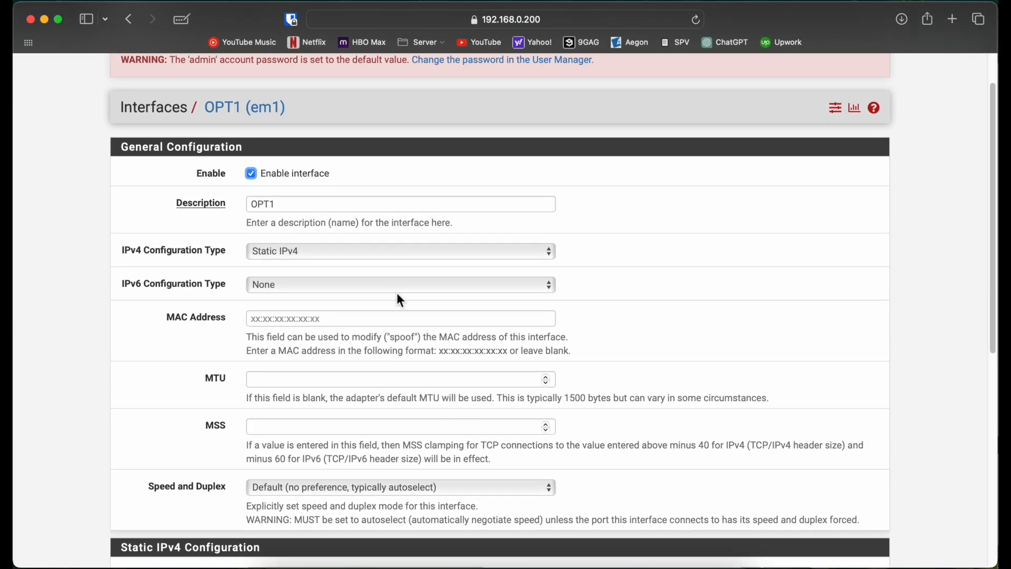
{"action": "left_click_drag", "start_coordinate": [332, 206], "coordinate": [169, 205]}
{"action": "type", "text": "WAN2"}
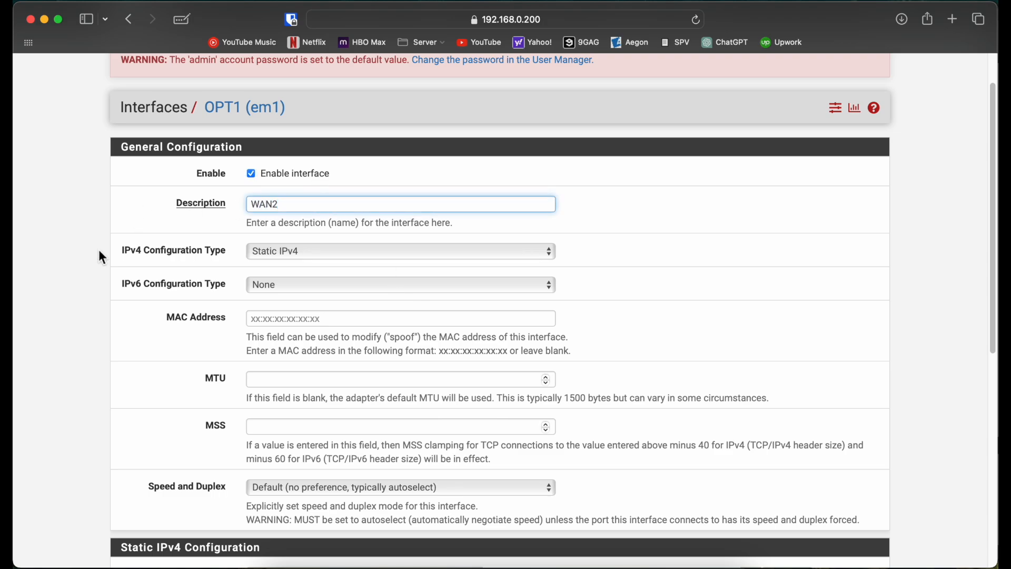
{"action": "scroll", "coordinate": [102, 257], "scroll_direction": "down", "scroll_amount": 10}
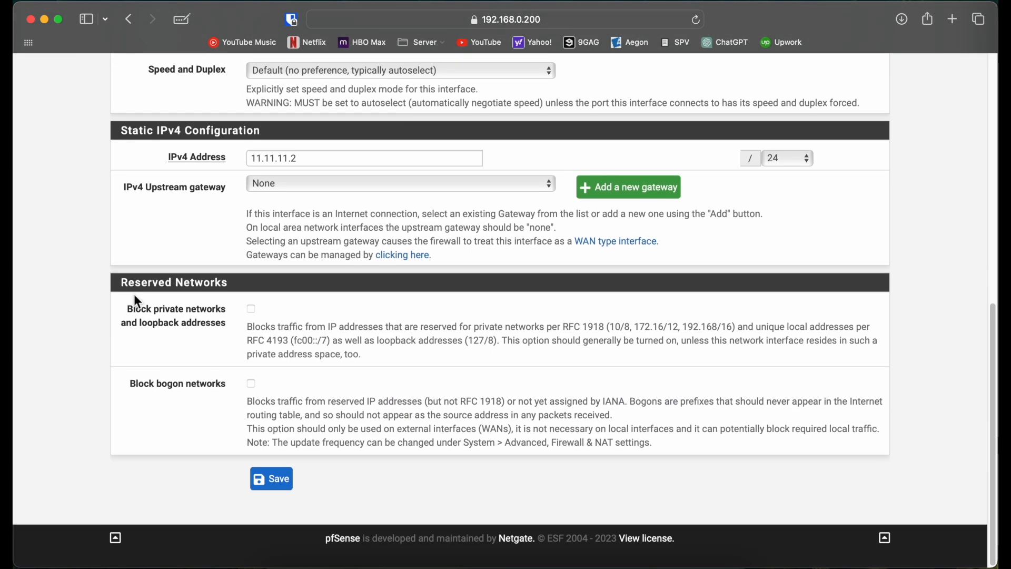
{"action": "left_click", "coordinate": [270, 479]}
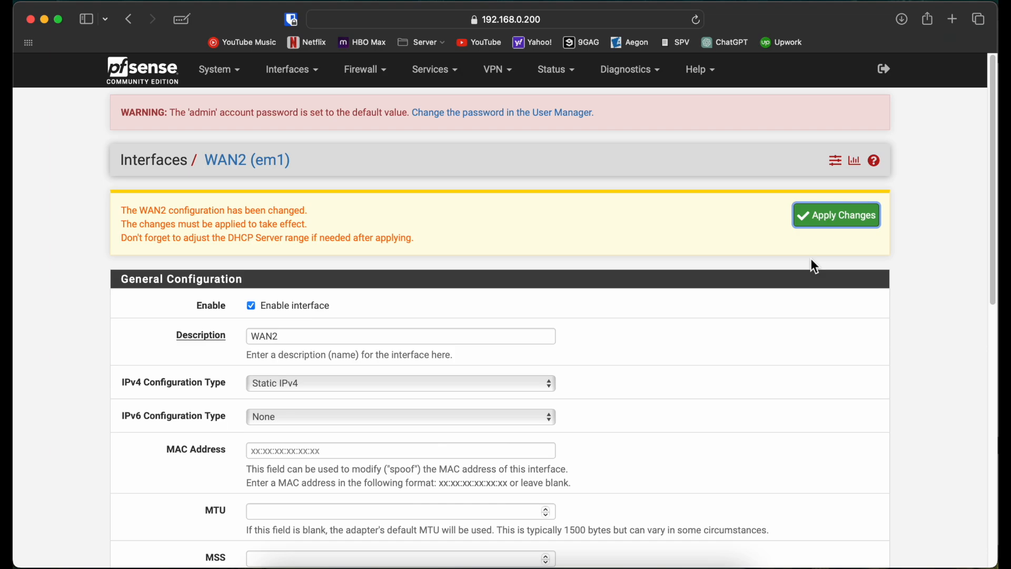
{"action": "left_click", "coordinate": [839, 222]}
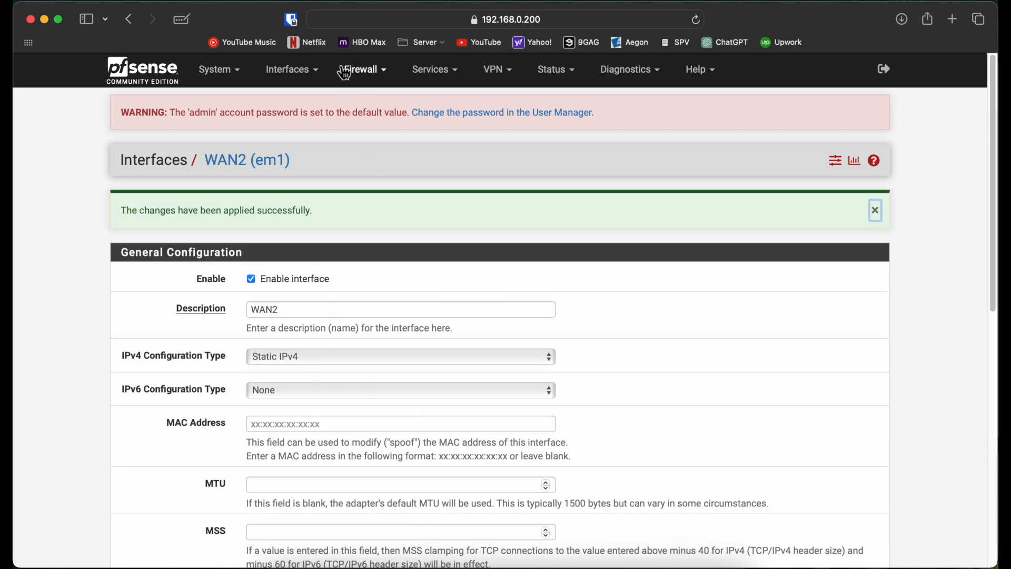
Open the OPT2 interface settings, disabling the packet filter once more with pfctl -d in CENTRAL's console.
{"action": "left_click", "coordinate": [318, 70]}
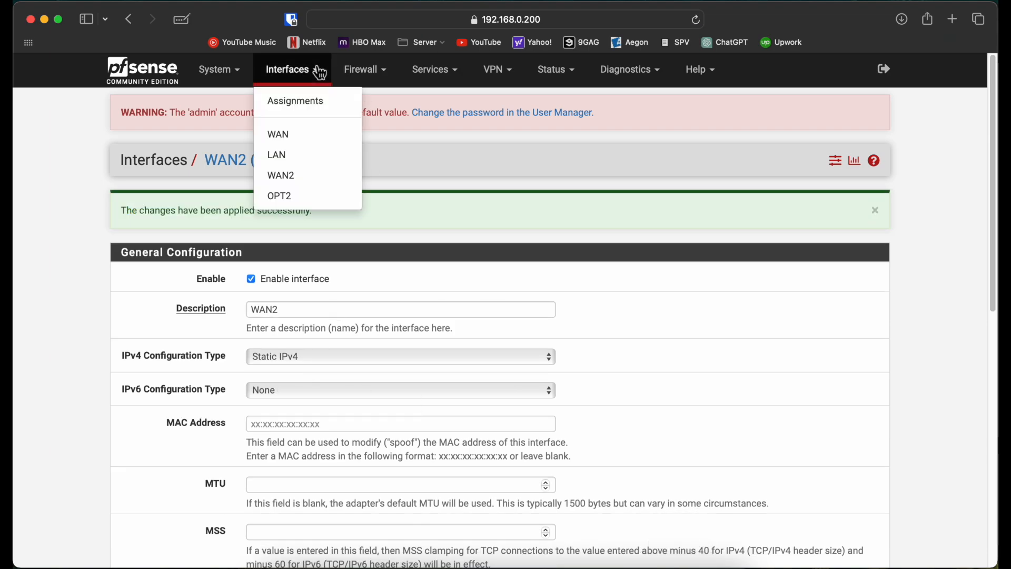
{"action": "left_click", "coordinate": [304, 206]}
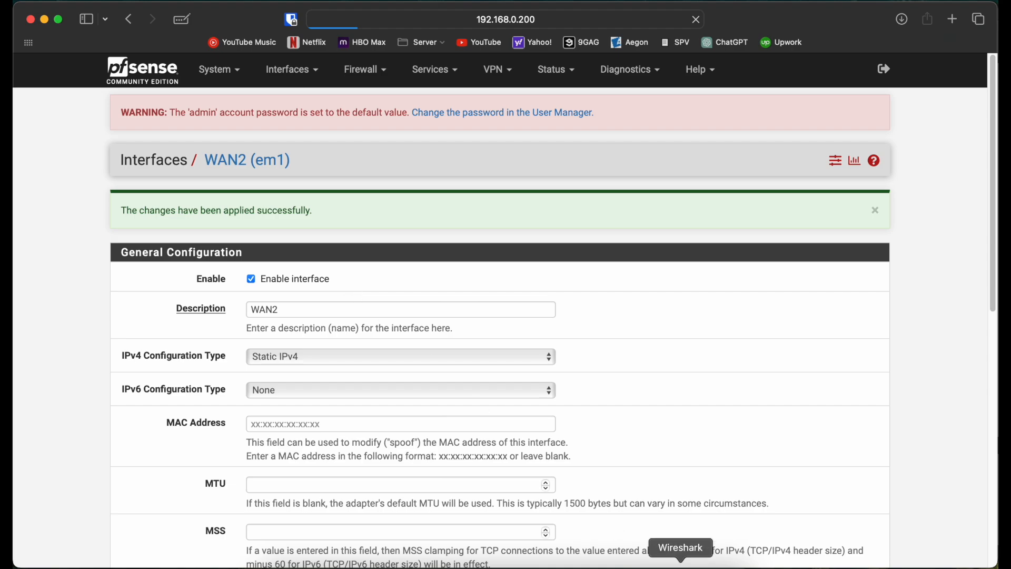
{"action": "left_click", "coordinate": [703, 567]}
{"action": "key", "text": "Up"}
{"action": "key", "text": "Return"}
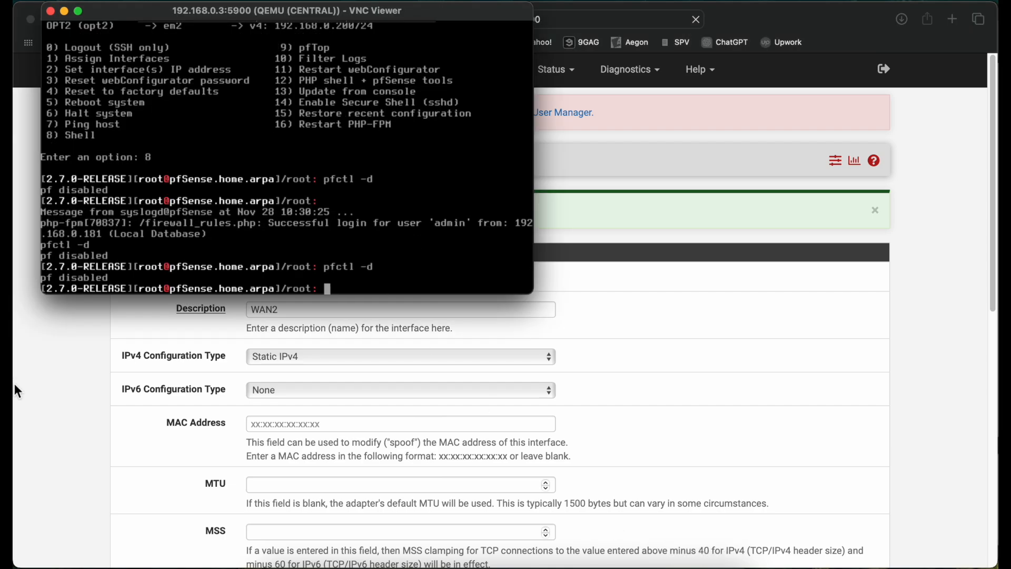
{"action": "left_click", "coordinate": [14, 383]}
{"action": "scroll", "coordinate": [141, 274], "scroll_direction": "down", "scroll_amount": 5}
{"action": "scroll", "coordinate": [141, 275], "scroll_direction": "up", "scroll_amount": 5}
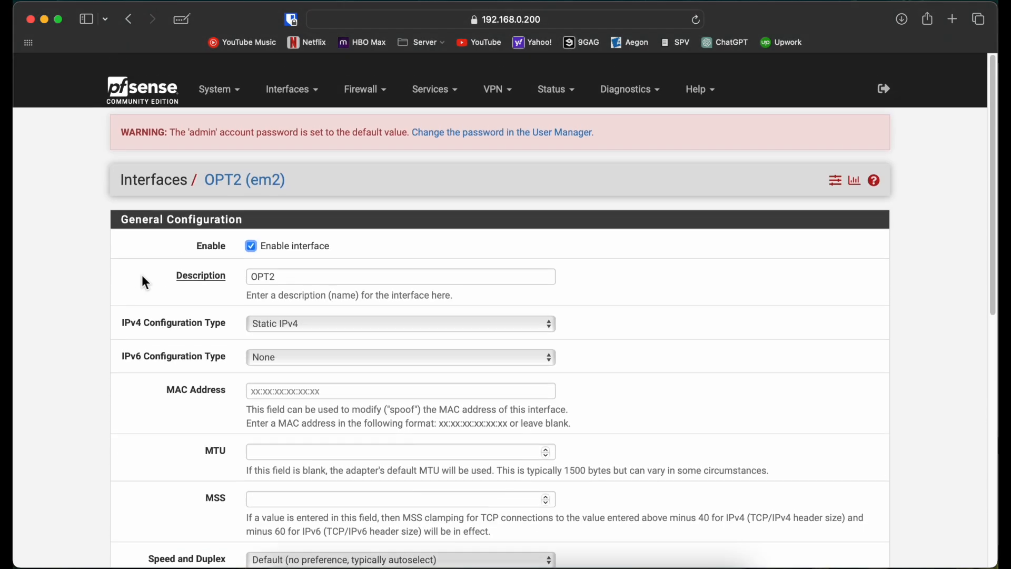
Set the OPT2 interface's description to MGMT, then save and apply the change.
{"action": "left_click_drag", "start_coordinate": [293, 257], "coordinate": [205, 255]}
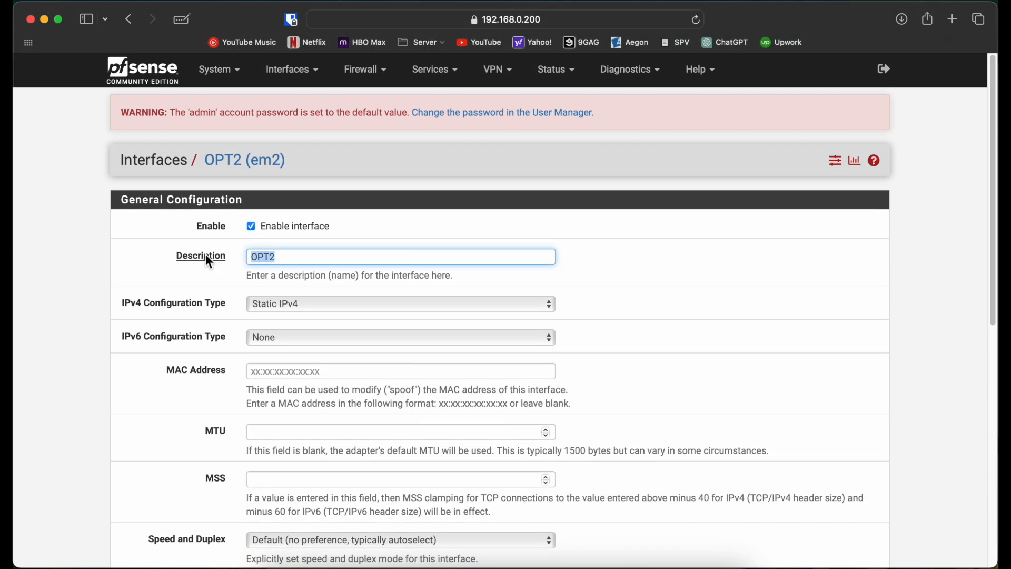
{"action": "type", "text": "HOME"}
{"action": "scroll", "coordinate": [182, 300], "scroll_direction": "down", "scroll_amount": 10}
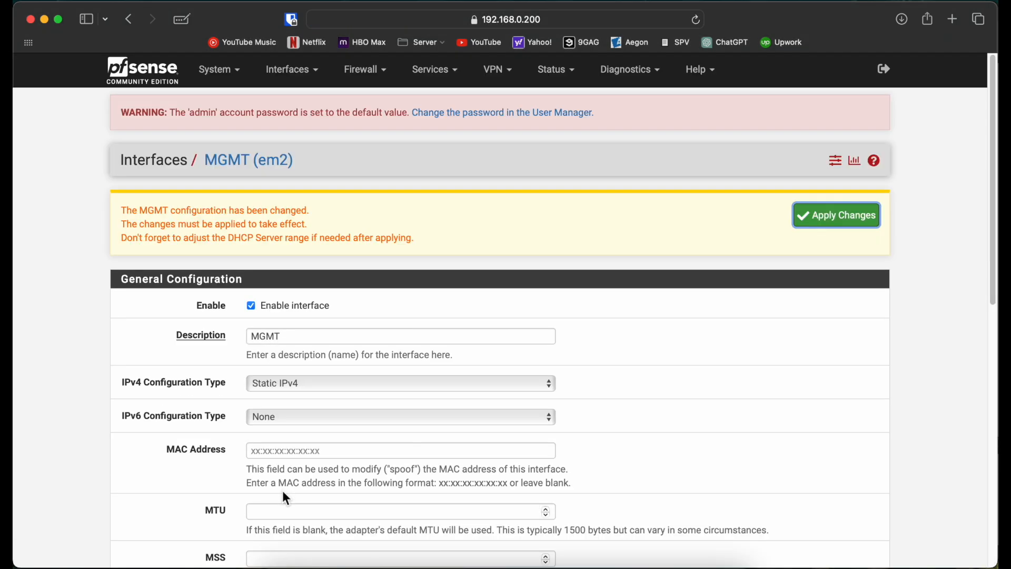
{"action": "left_click", "coordinate": [836, 227]}
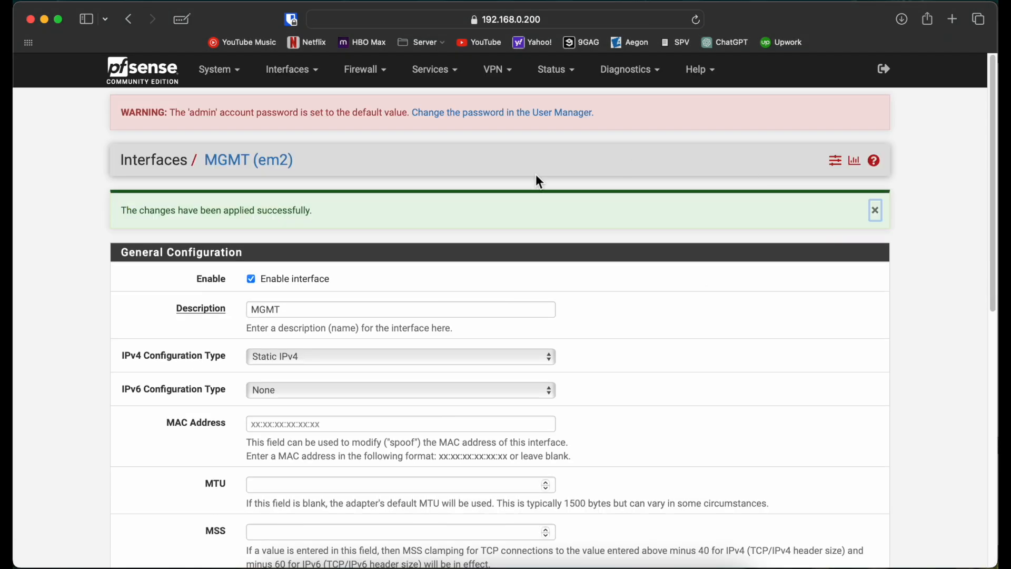
Open the firewall rules page, running pfctl -d in CENTRAL's console to disable the packet filter while it loads.
{"action": "left_click", "coordinate": [380, 79]}
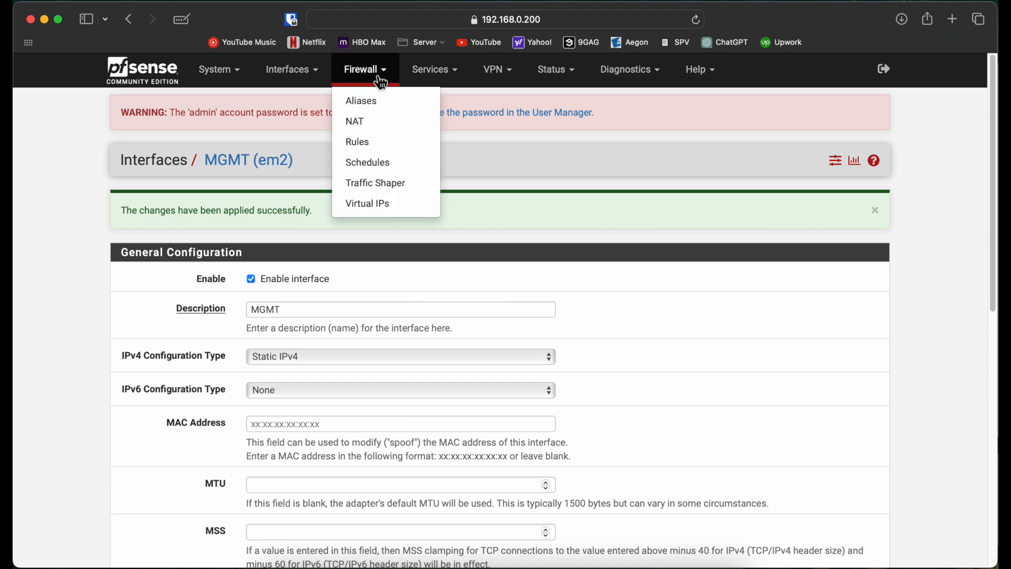
{"action": "left_click", "coordinate": [378, 149]}
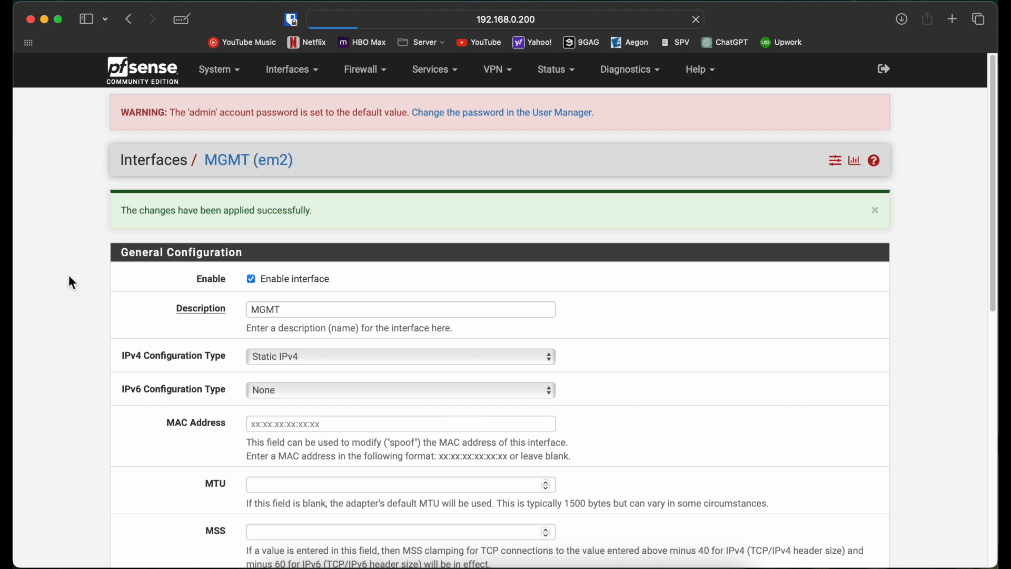
{"action": "scroll", "coordinate": [68, 275], "scroll_direction": "down", "scroll_amount": 5}
{"action": "scroll", "coordinate": [68, 275], "scroll_direction": "up", "scroll_amount": 5}
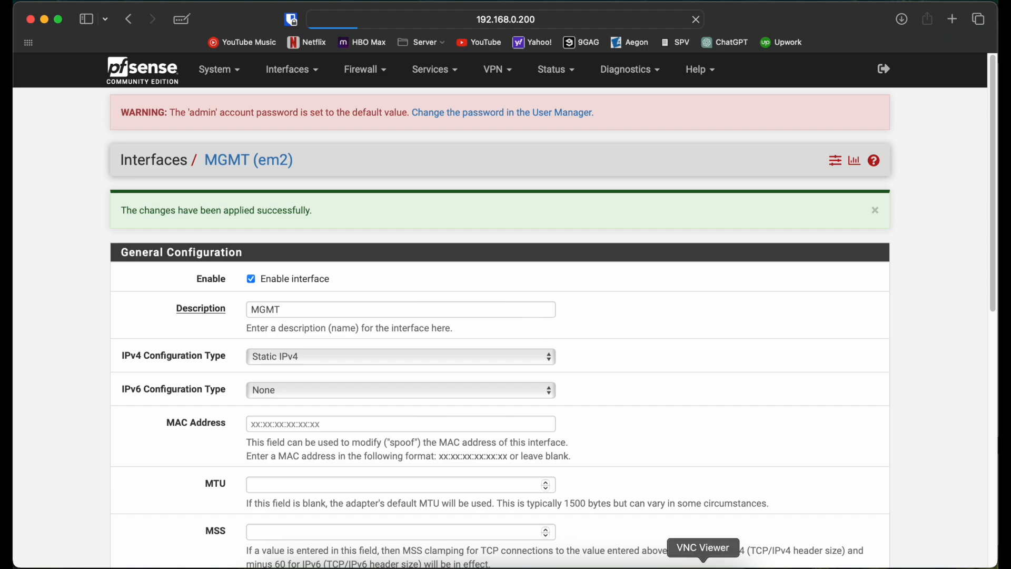
{"action": "left_click", "coordinate": [703, 567]}
{"action": "key", "text": "Up"}
{"action": "key", "text": "Return"}
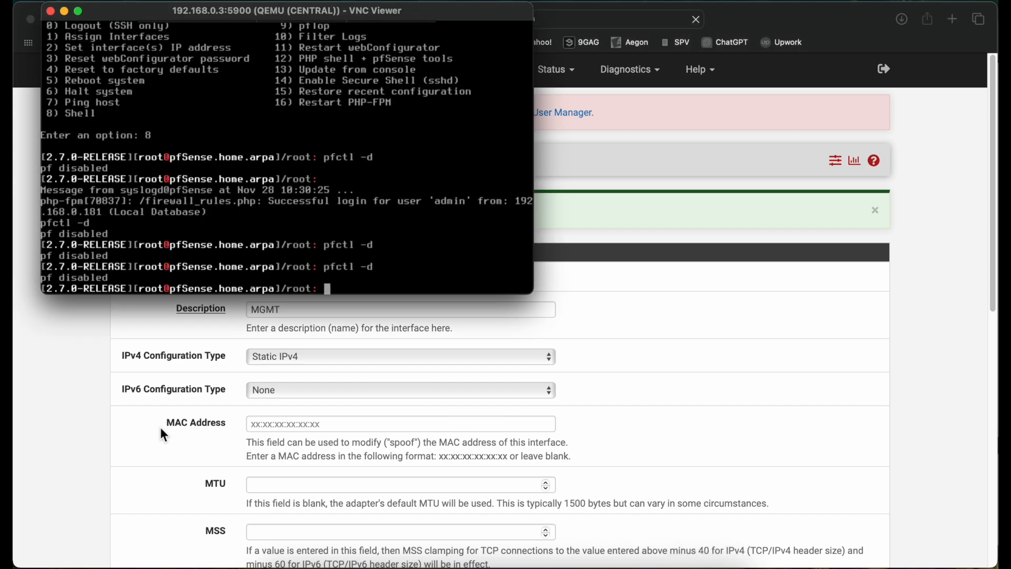
{"action": "left_click", "coordinate": [97, 387]}
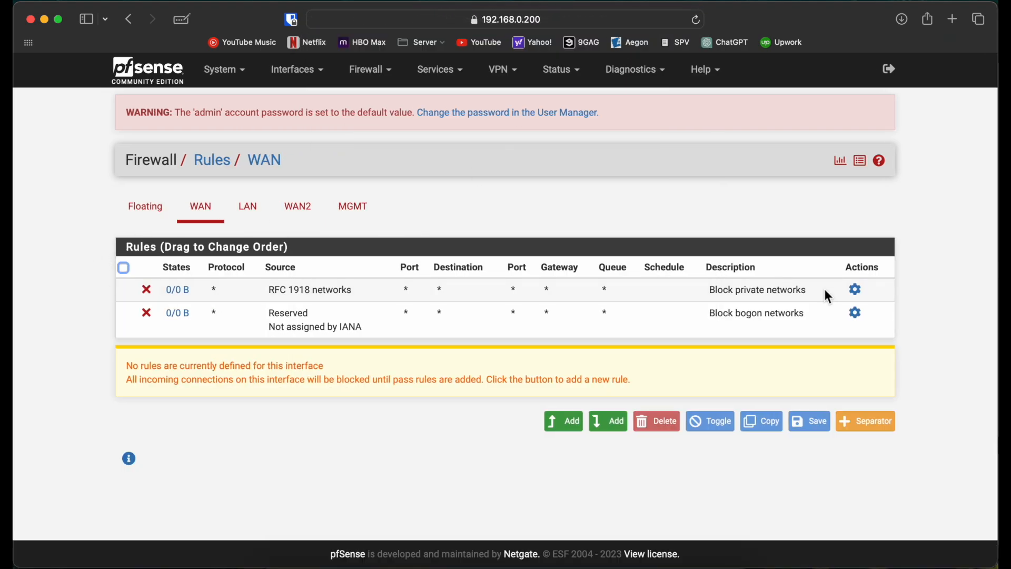
Turn off blocking of private and bogon networks on the WAN interface, then save and apply the change.
{"action": "left_click", "coordinate": [857, 291]}
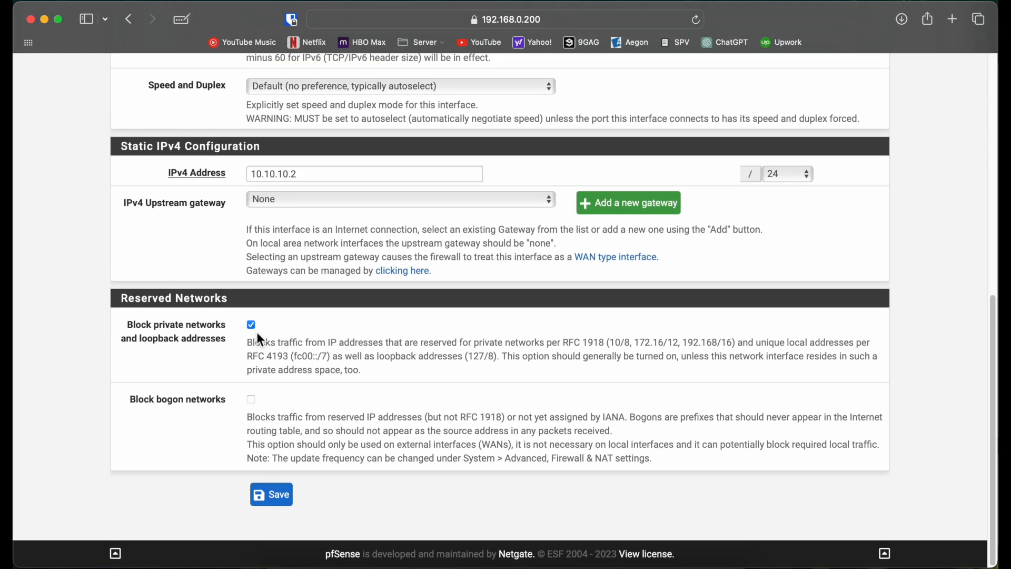
{"action": "left_click", "coordinate": [271, 495]}
{"action": "left_click", "coordinate": [837, 223]}
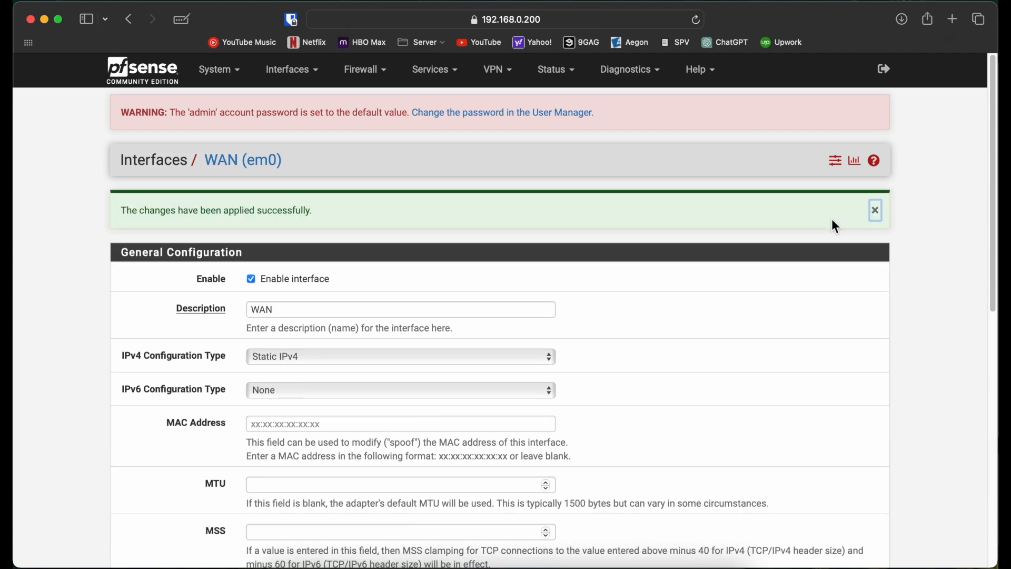
Return to the WAN firewall rules, disabling the packet filter again with pfctl -d in CENTRAL's console.
{"action": "left_click", "coordinate": [385, 73]}
{"action": "left_click", "coordinate": [374, 150]}
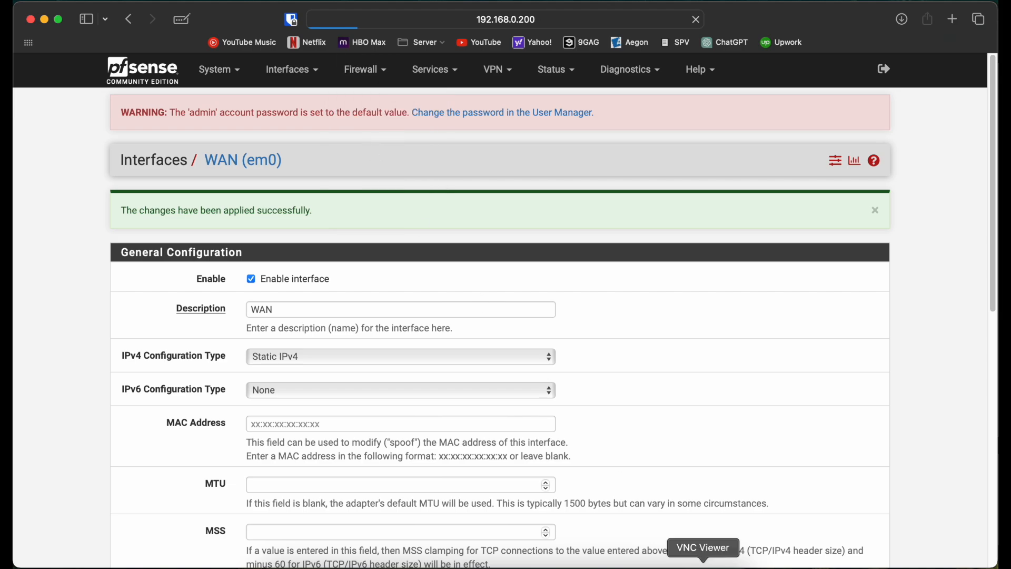
{"action": "left_click", "coordinate": [703, 567]}
{"action": "key", "text": "Up"}
{"action": "key", "text": "Return"}
{"action": "left_click", "coordinate": [93, 436]}
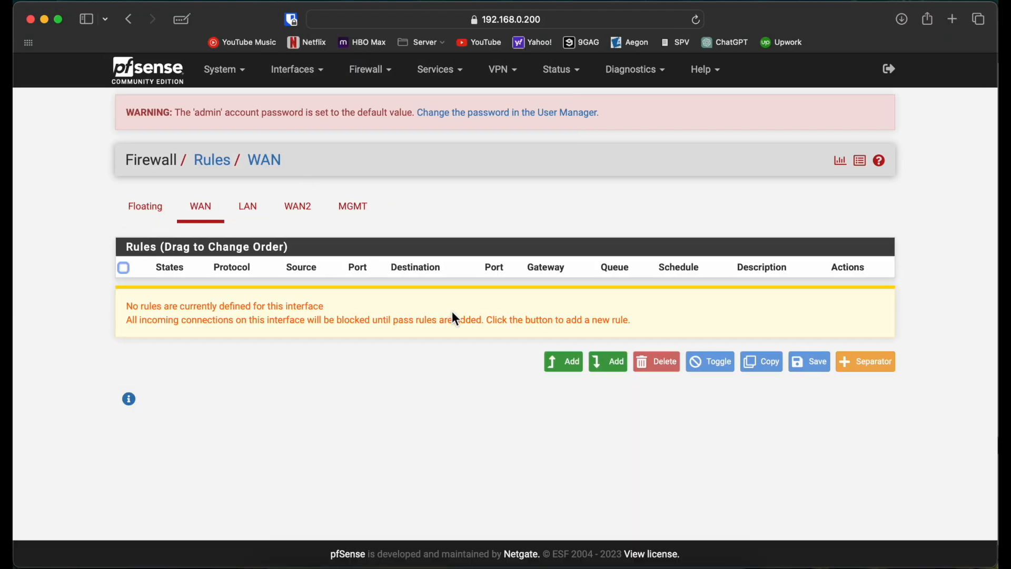
Add a WAN rule with action Block, IPv4, protocol Any and any source and destination, then save and apply it.
{"action": "left_click", "coordinate": [568, 361]}
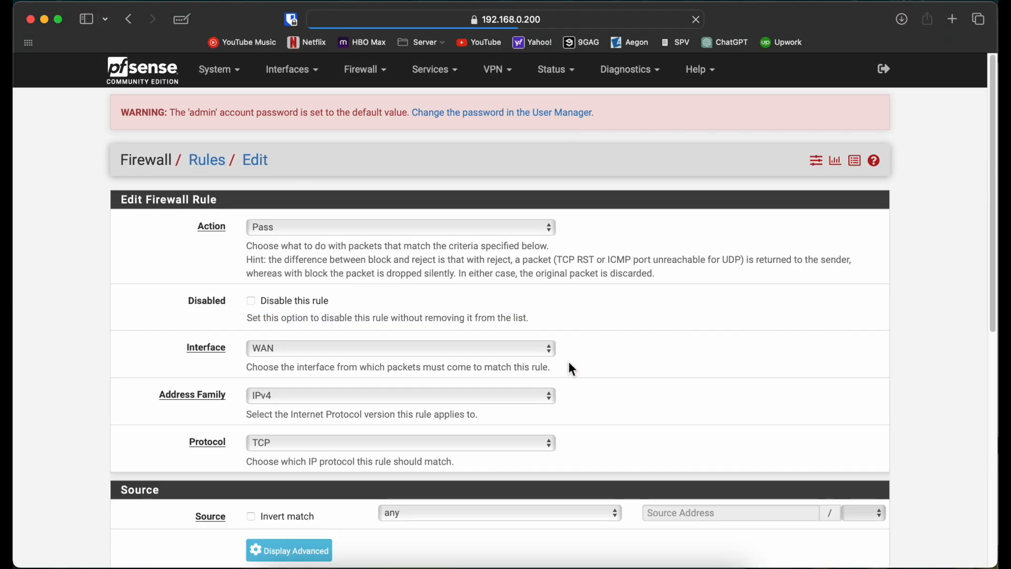
{"action": "left_click", "coordinate": [360, 447]}
{"action": "left_click", "coordinate": [328, 427]}
{"action": "left_click", "coordinate": [300, 227]}
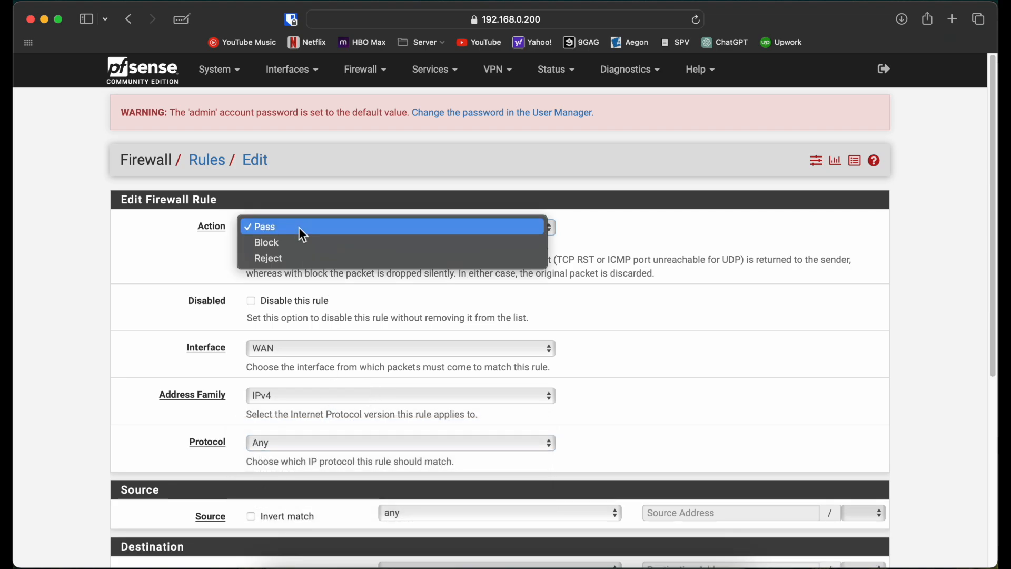
{"action": "left_click", "coordinate": [304, 244]}
{"action": "scroll", "coordinate": [93, 377], "scroll_direction": "down", "scroll_amount": 6}
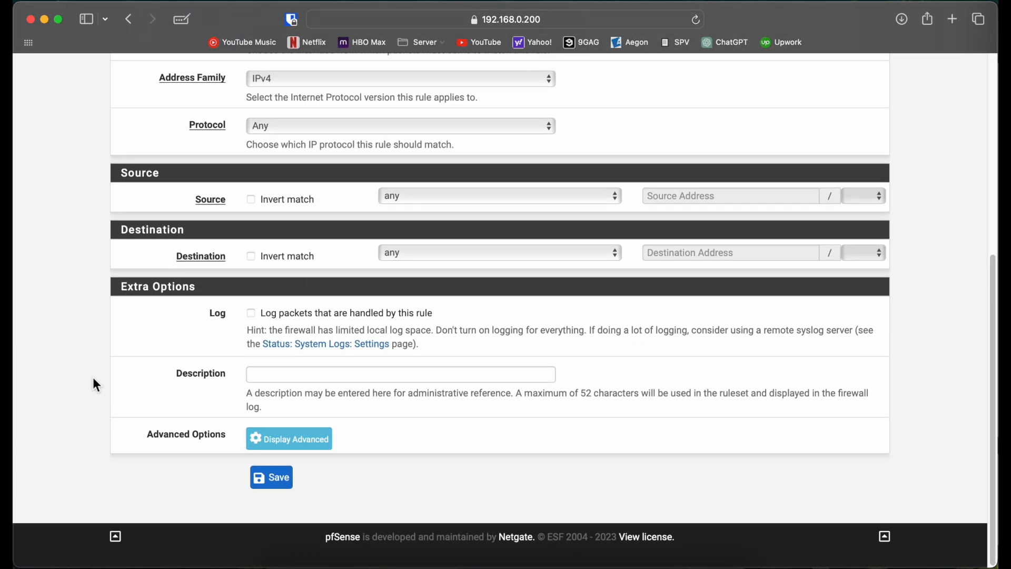
{"action": "left_click", "coordinate": [276, 495]}
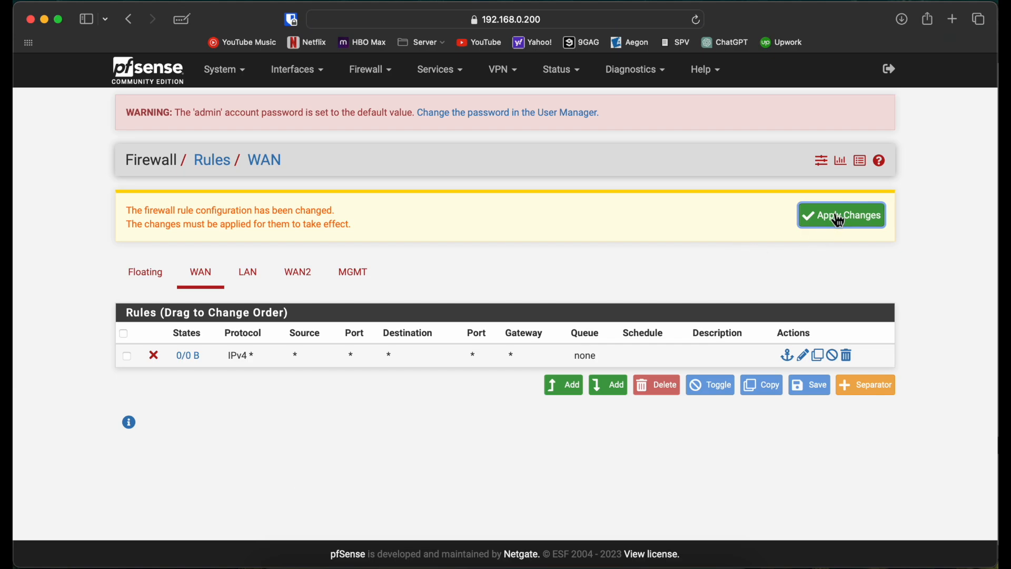
{"action": "left_click", "coordinate": [819, 215]}
Open the WAN2 firewall rules, running pfctl -d once more in CENTRAL's console.
{"action": "left_click", "coordinate": [300, 281]}
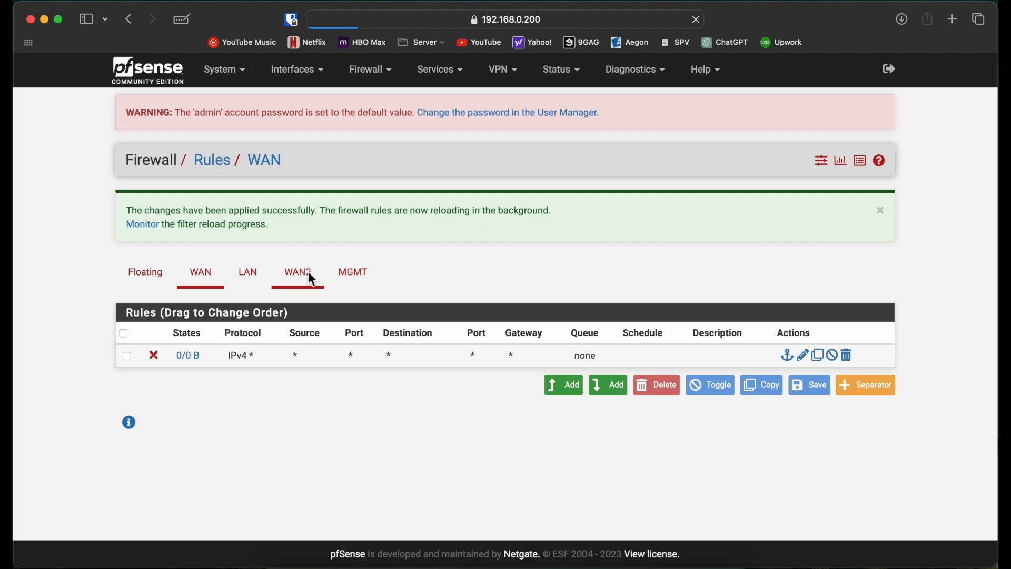
{"action": "left_click", "coordinate": [703, 563]}
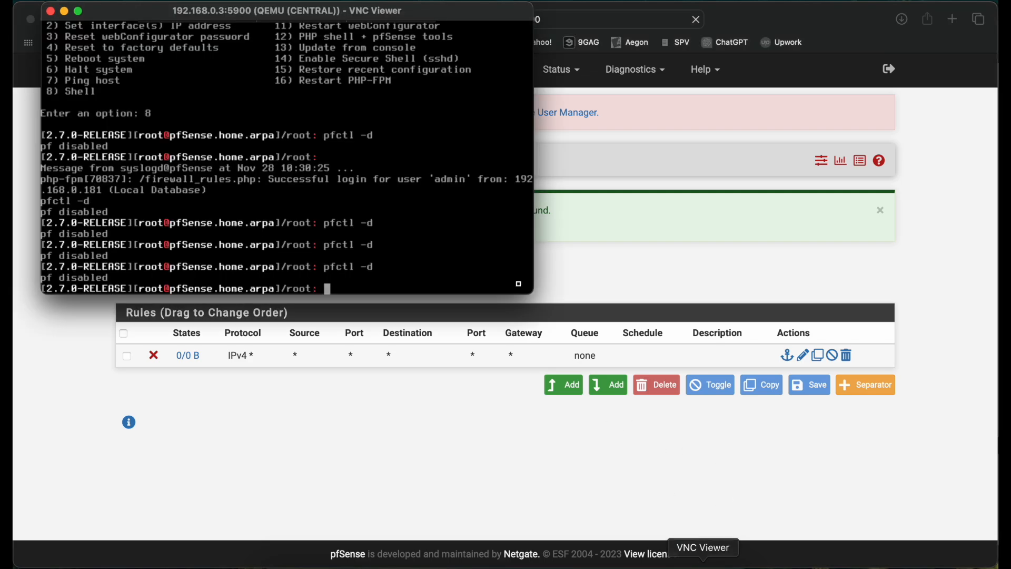
{"action": "key", "text": "Return"}
{"action": "left_click", "coordinate": [291, 435]}
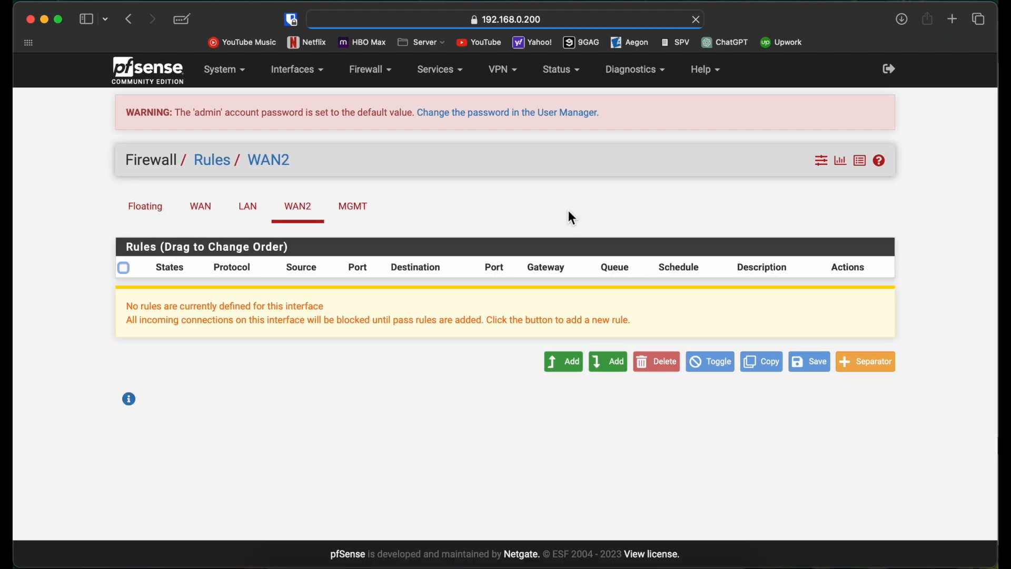
Add a WAN2 rule with action Block, IPv4, protocol Any and any source and destination, then save and apply it.
{"action": "left_click", "coordinate": [585, 362]}
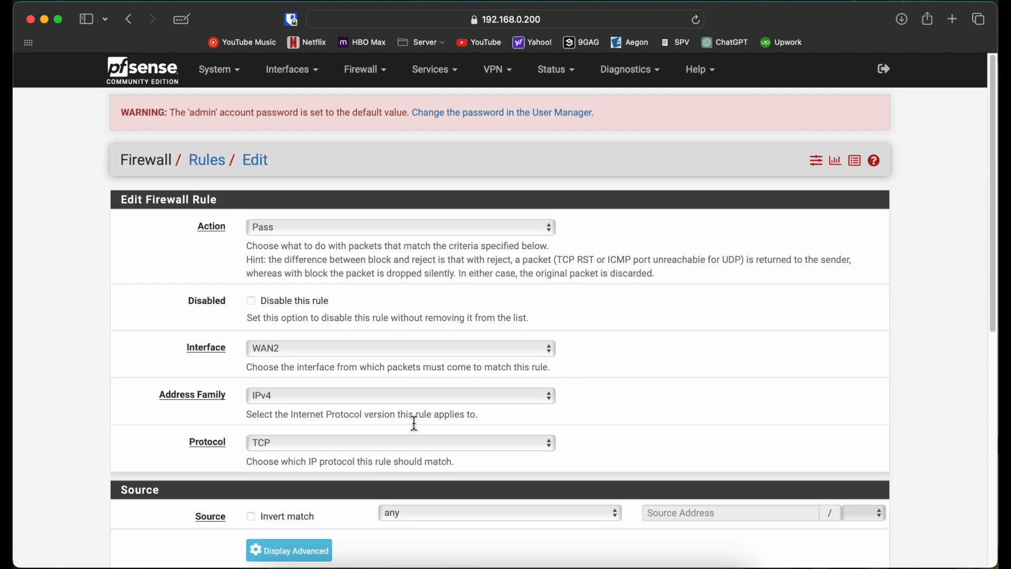
{"action": "left_click", "coordinate": [380, 449]}
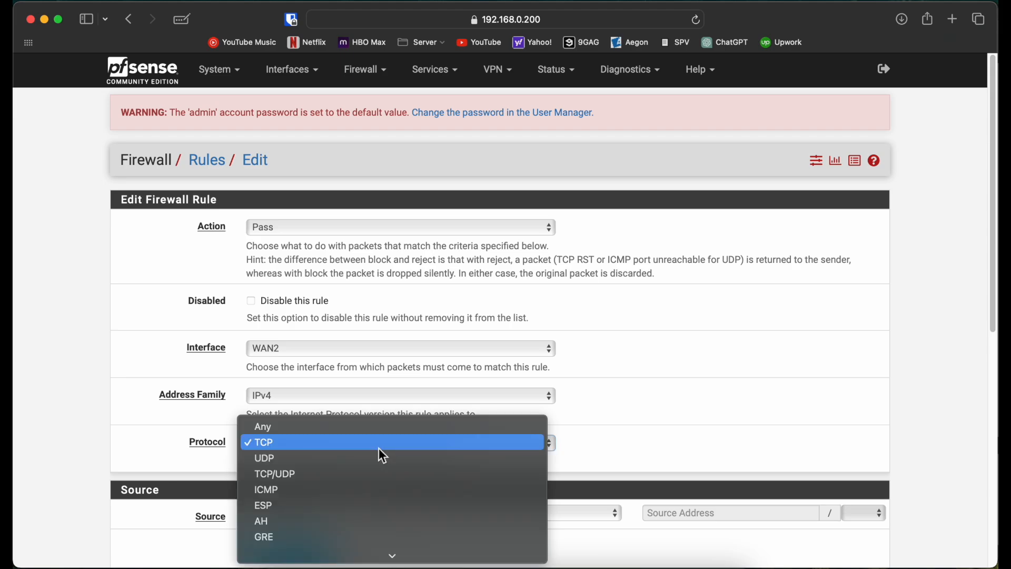
{"action": "left_click", "coordinate": [361, 425]}
{"action": "scroll", "coordinate": [131, 374], "scroll_direction": "down", "scroll_amount": 1}
{"action": "left_click", "coordinate": [282, 208]}
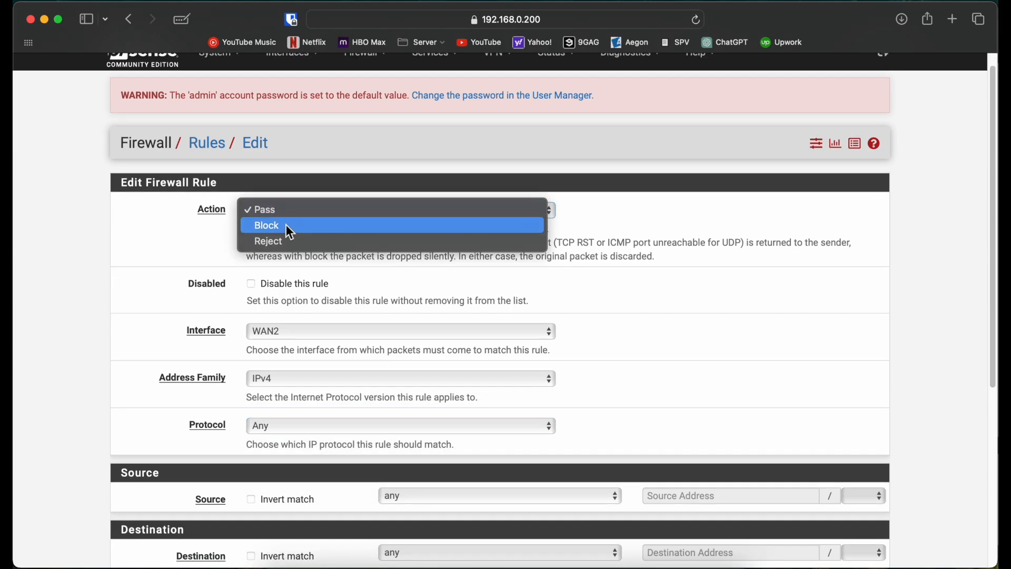
{"action": "left_click", "coordinate": [288, 229]}
{"action": "scroll", "coordinate": [141, 299], "scroll_direction": "down", "scroll_amount": 6}
{"action": "left_click", "coordinate": [272, 490]}
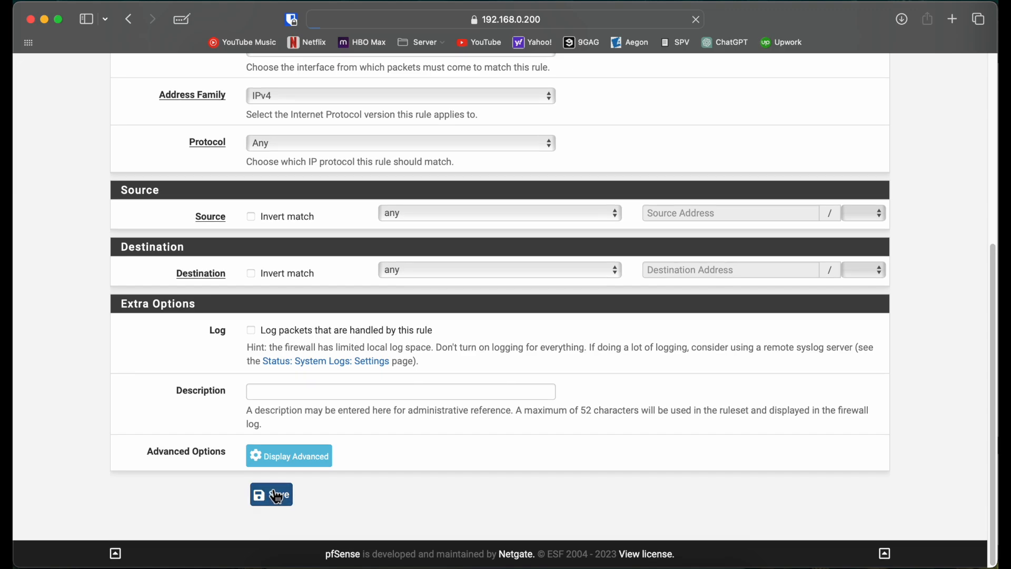
{"action": "left_click", "coordinate": [861, 223]}
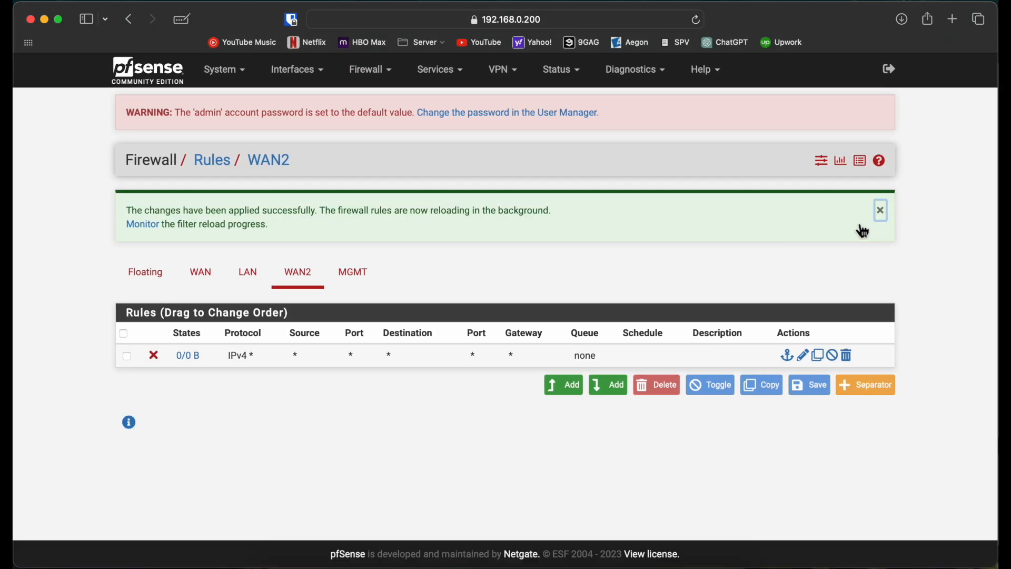
Reboot CENTRAL from its diagnostics with the Normal reboot method, disabling the packet filter with pfctl -d first, and switch to its console.
{"action": "left_click", "coordinate": [651, 73]}
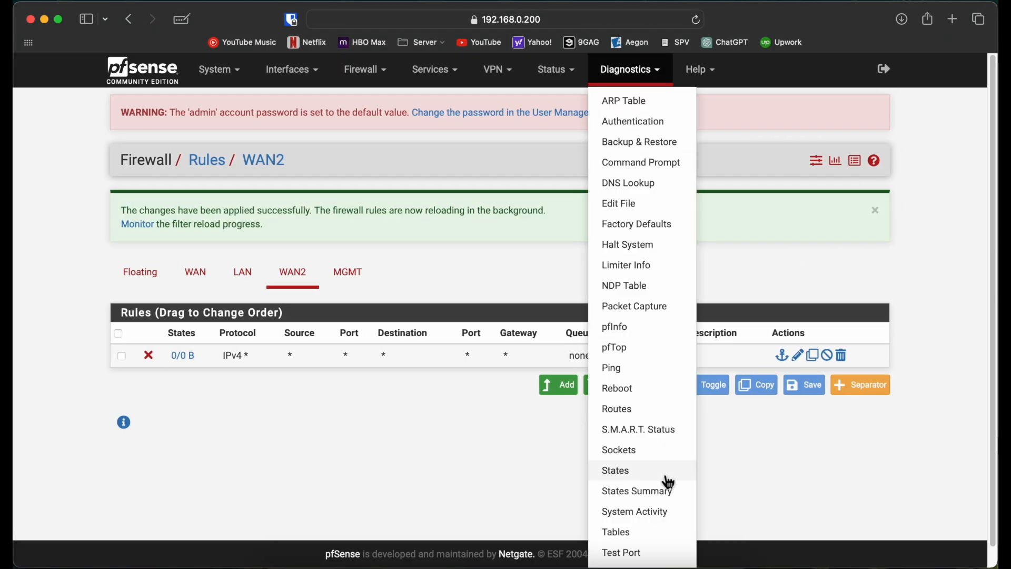
{"action": "left_click", "coordinate": [632, 396]}
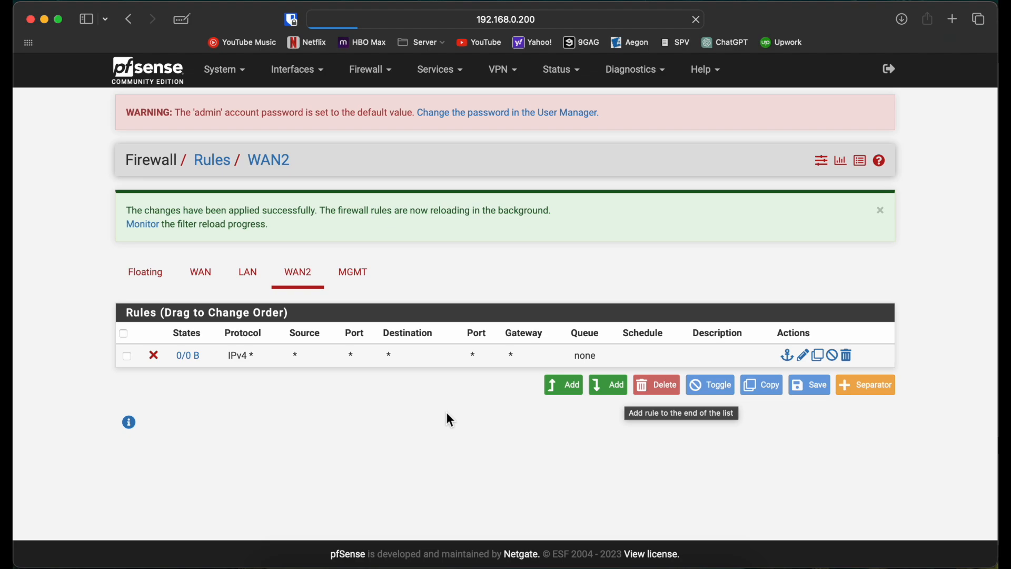
{"action": "left_click", "coordinate": [703, 565]}
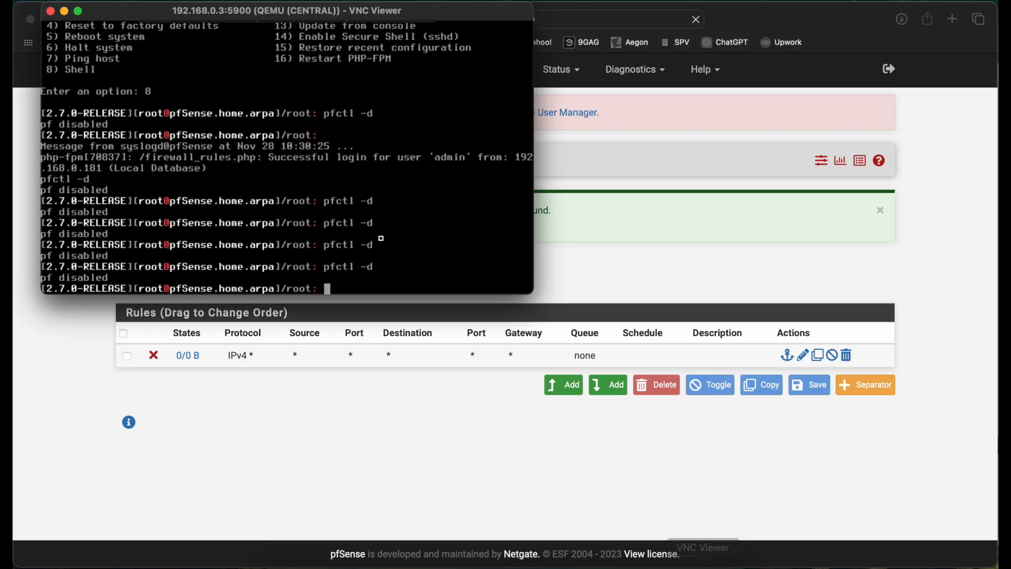
{"action": "key", "text": "Up"}
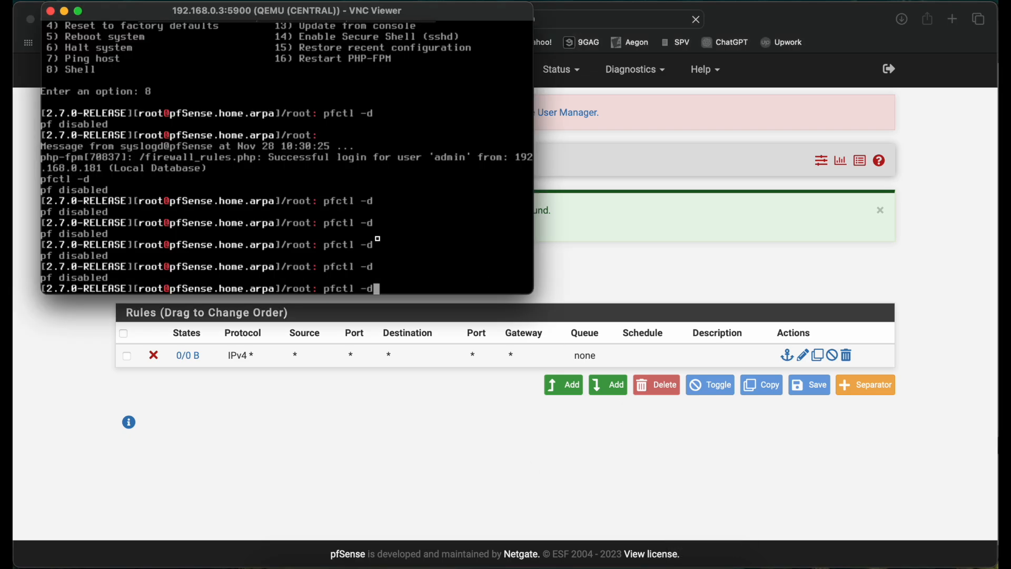
{"action": "key", "text": "Return"}
{"action": "left_click", "coordinate": [393, 447]}
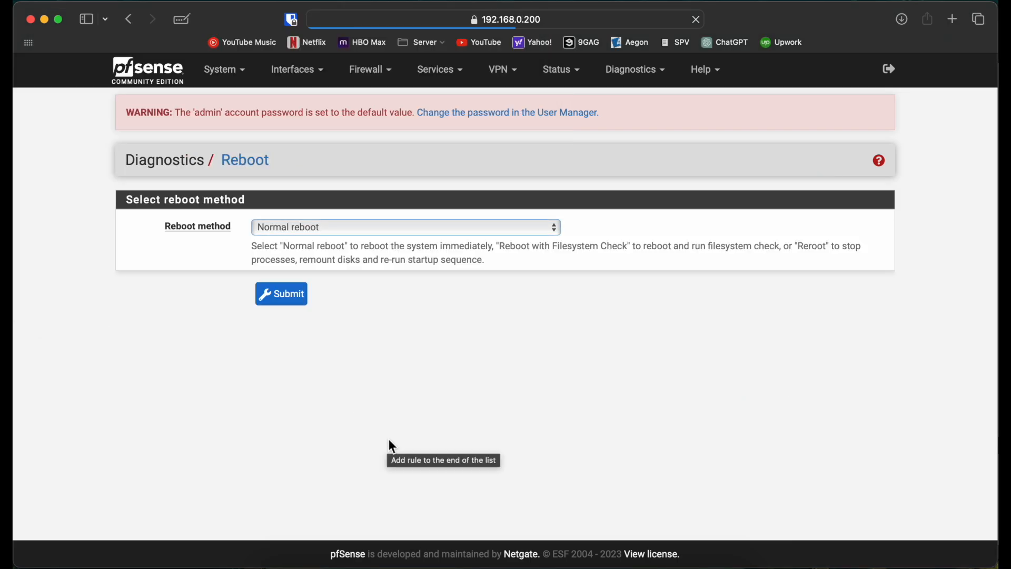
{"action": "left_click", "coordinate": [283, 298]}
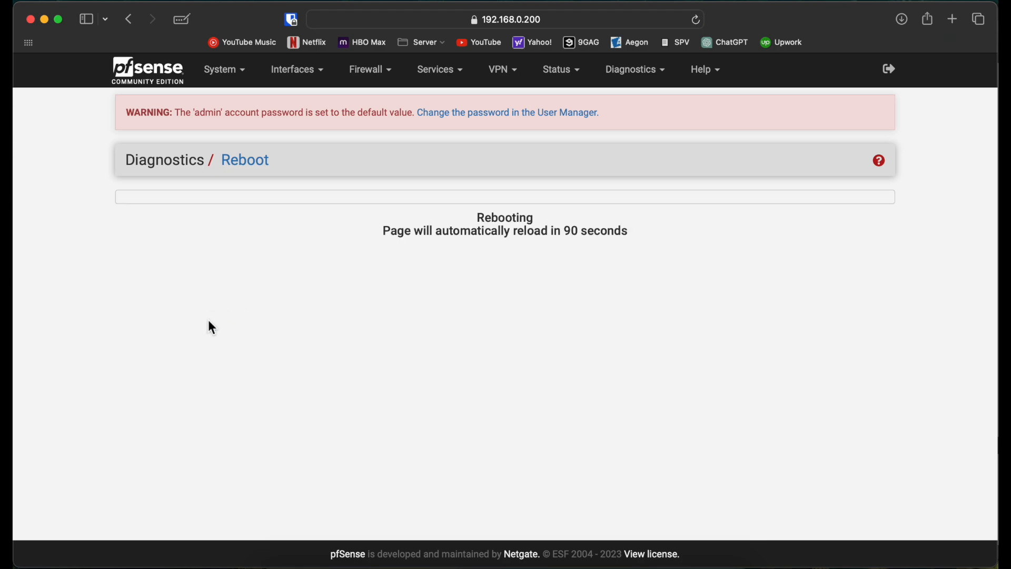
{"action": "left_click", "coordinate": [703, 562]}
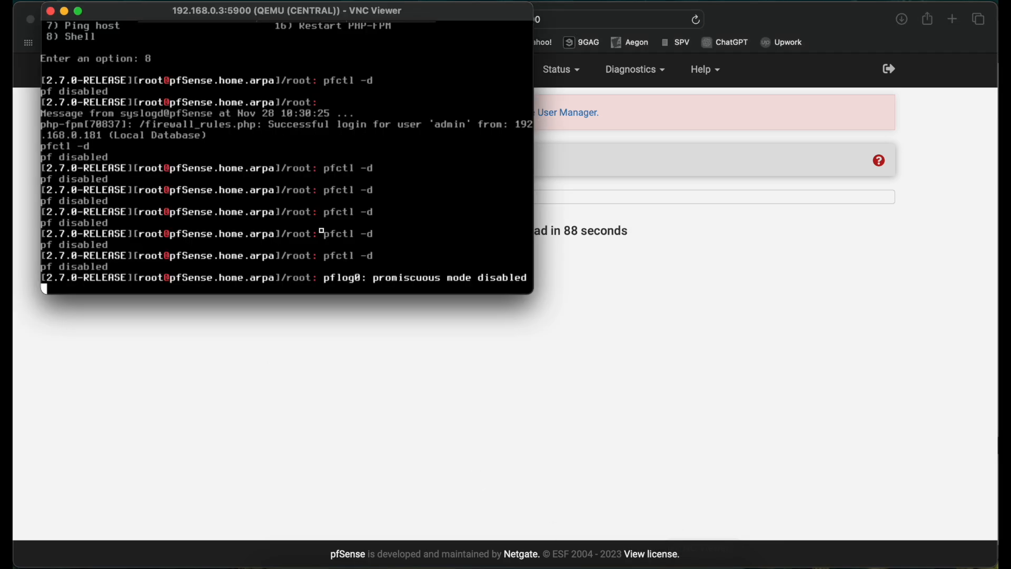
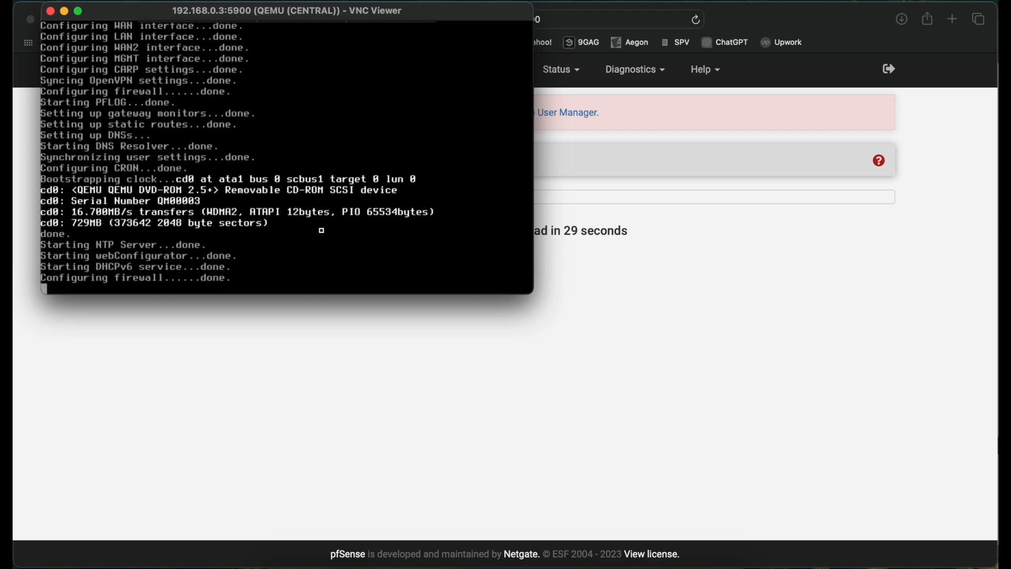
Return to the browser, reload the reboot page by resending the form, and sign in as admin with the account password.
{"action": "left_click", "coordinate": [602, 247]}
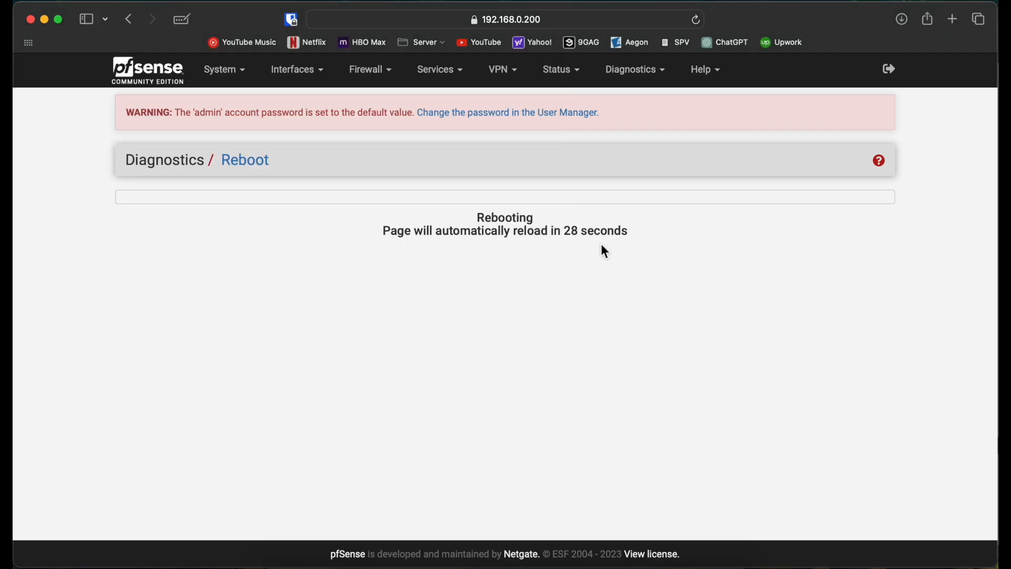
{"action": "left_click", "coordinate": [697, 21]}
{"action": "left_click", "coordinate": [549, 349]}
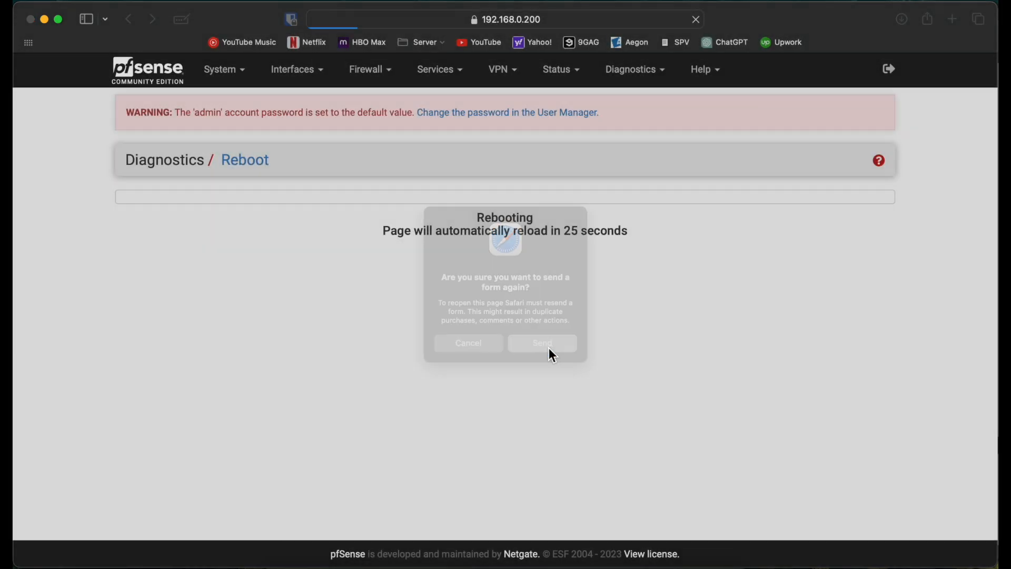
{"action": "left_click", "coordinate": [479, 305]}
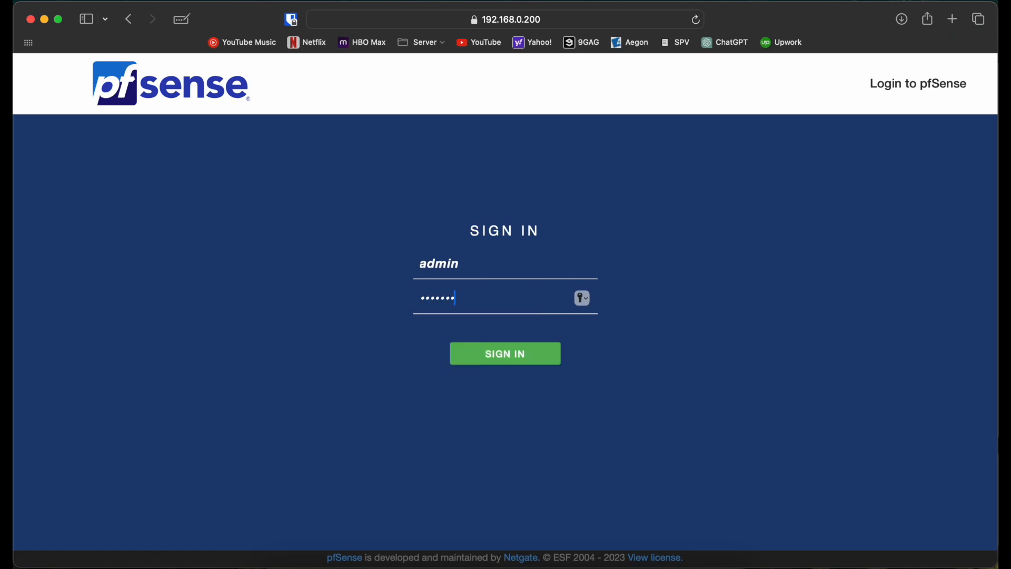
{"action": "key", "text": "Return"}
Accept the pfSense copyright and licence notice and dismiss the survey message.
{"action": "scroll", "coordinate": [681, 453], "scroll_direction": "down", "scroll_amount": 5}
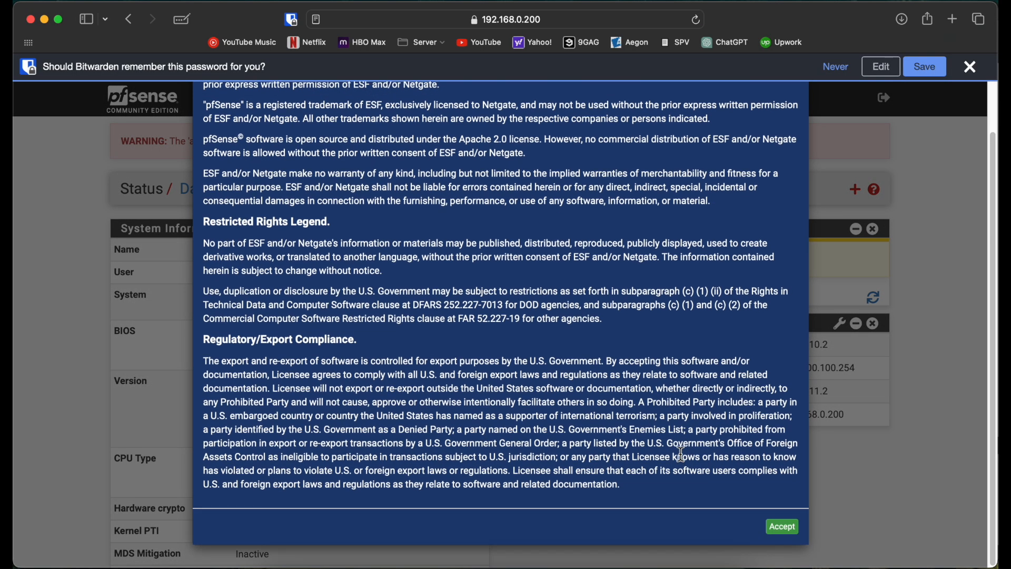
{"action": "left_click", "coordinate": [783, 526]}
{"action": "left_click", "coordinate": [789, 198]}
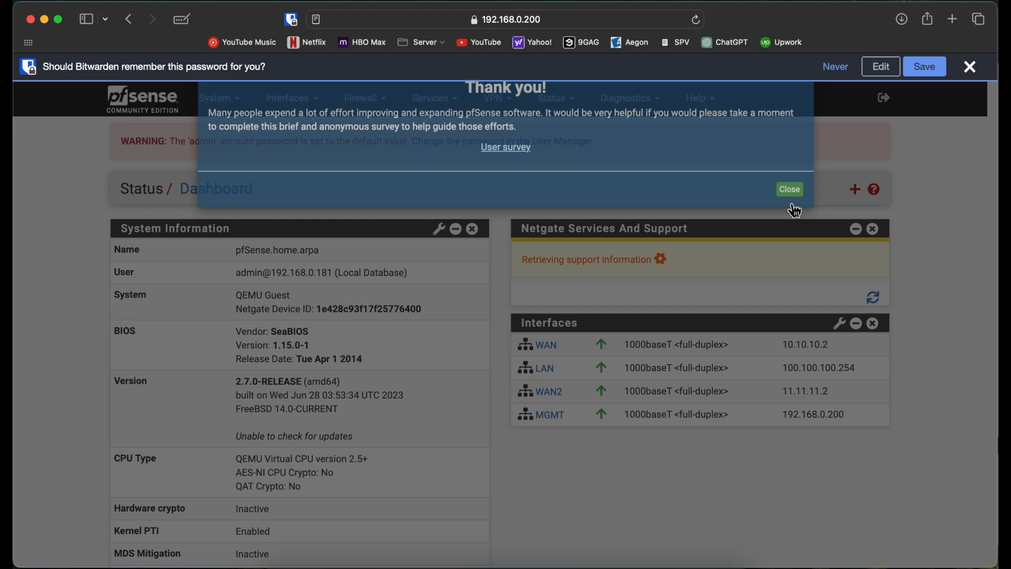
Open the LAN firewall rules and go to the settings of the Anti-Lockout Rule.
{"action": "left_click", "coordinate": [371, 100]}
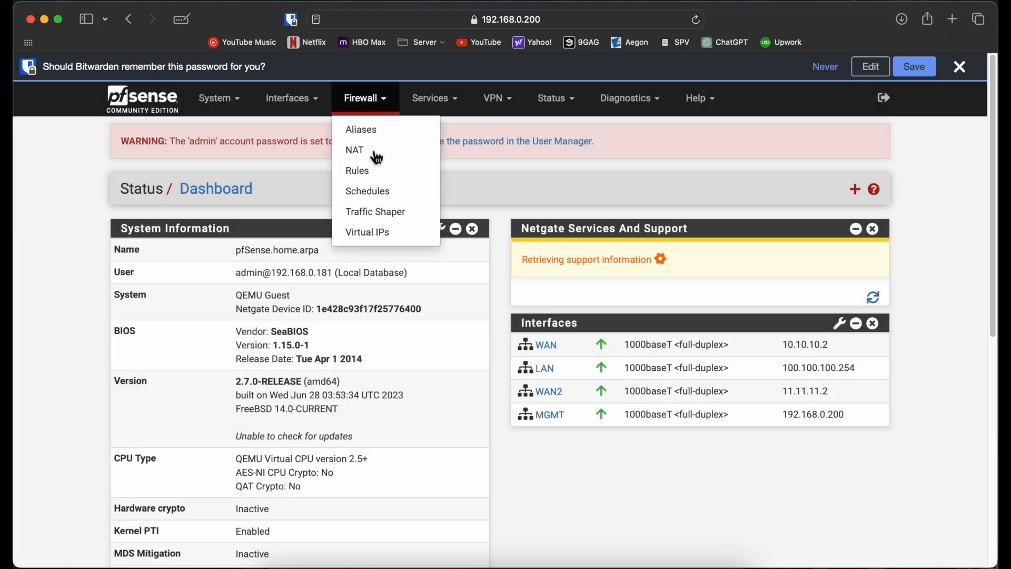
{"action": "left_click", "coordinate": [379, 172]}
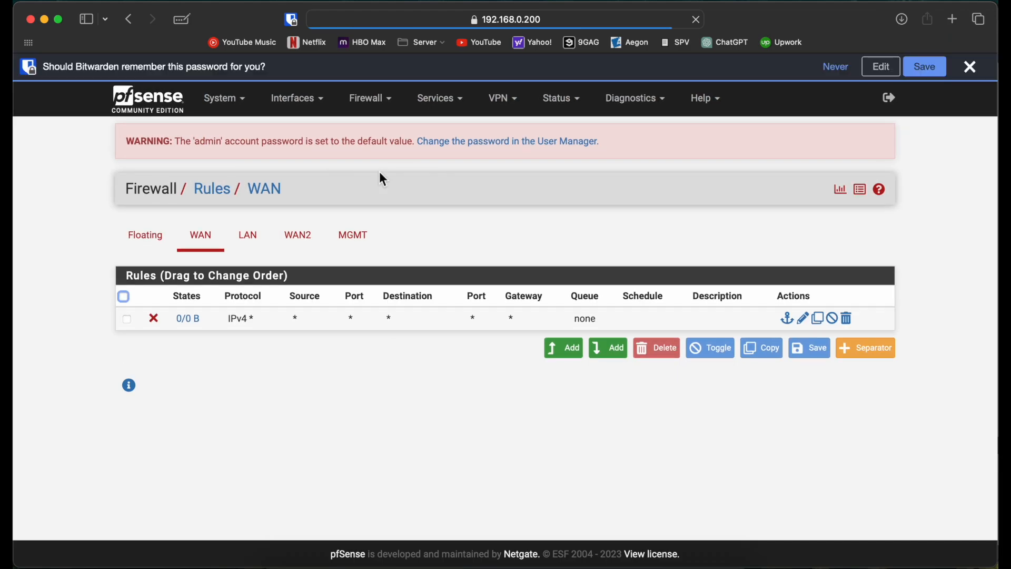
{"action": "left_click", "coordinate": [258, 236]}
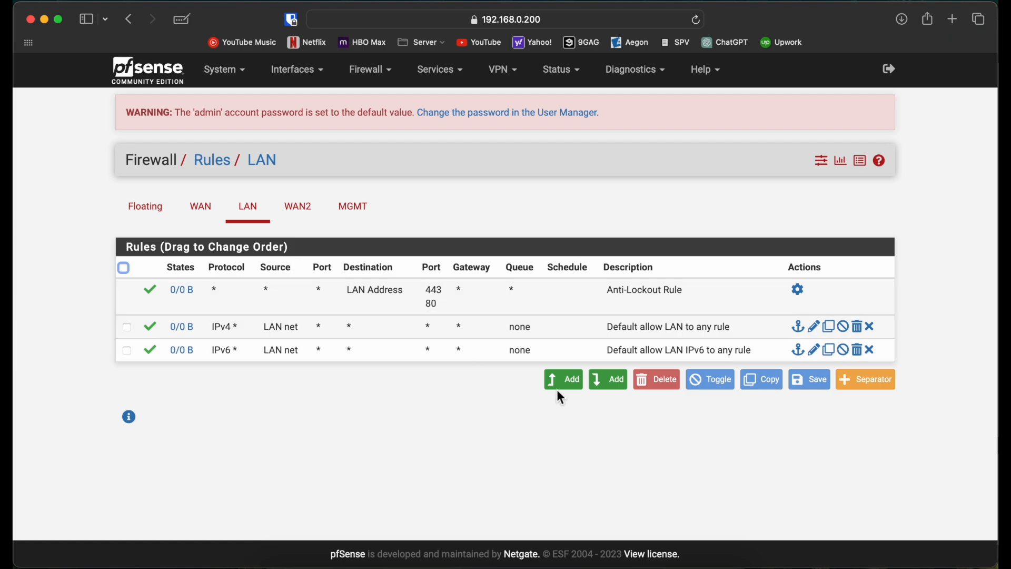
{"action": "left_click", "coordinate": [566, 384]}
{"action": "scroll", "coordinate": [378, 426], "scroll_direction": "left", "scroll_amount": 10}
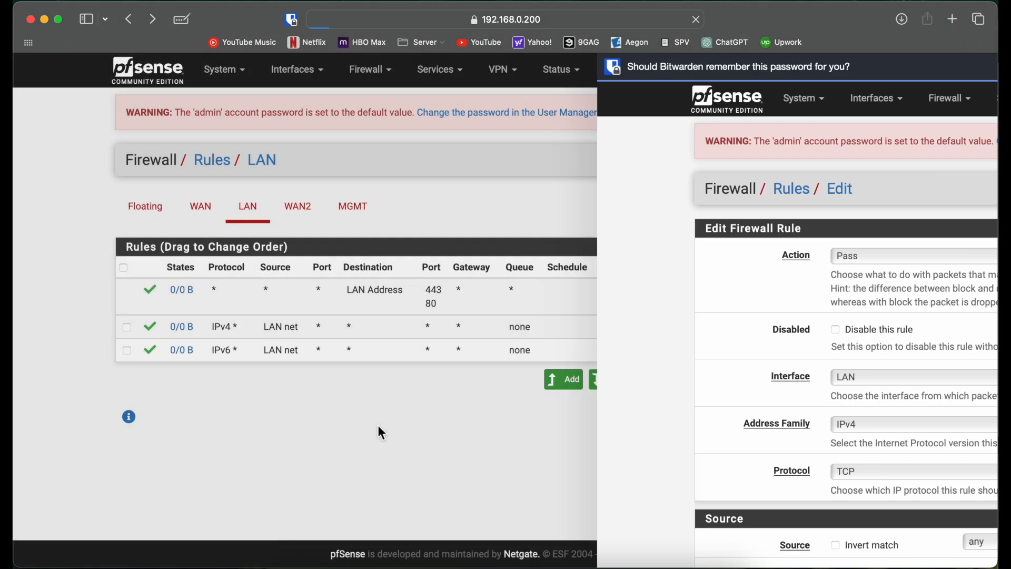
{"action": "left_click", "coordinate": [800, 319]}
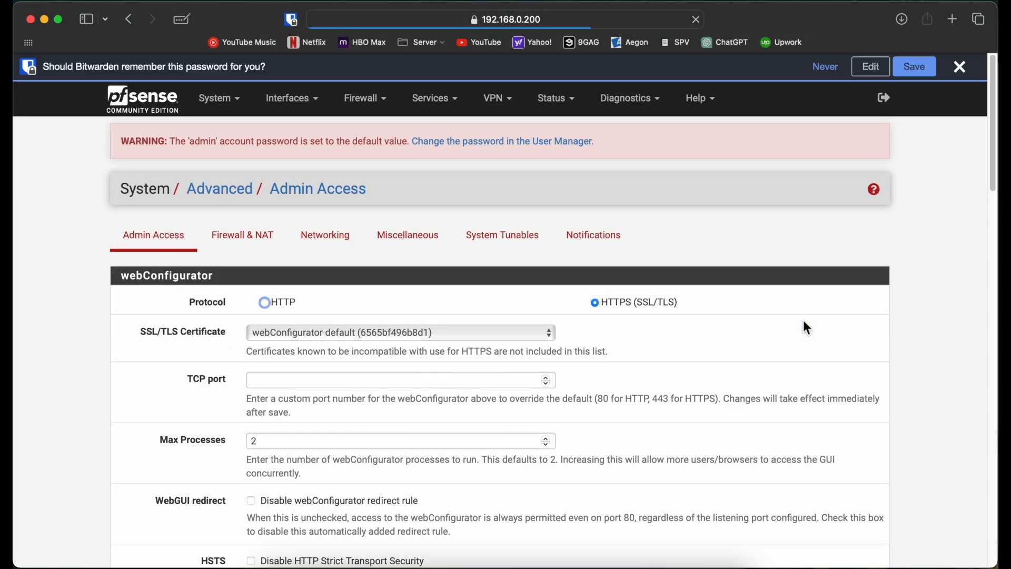
Find the anti-lockout option, disable the webConfigurator anti-lockout rule and save, dismissing the offer to remember the password.
{"action": "scroll", "coordinate": [441, 363], "scroll_direction": "down", "scroll_amount": 10}
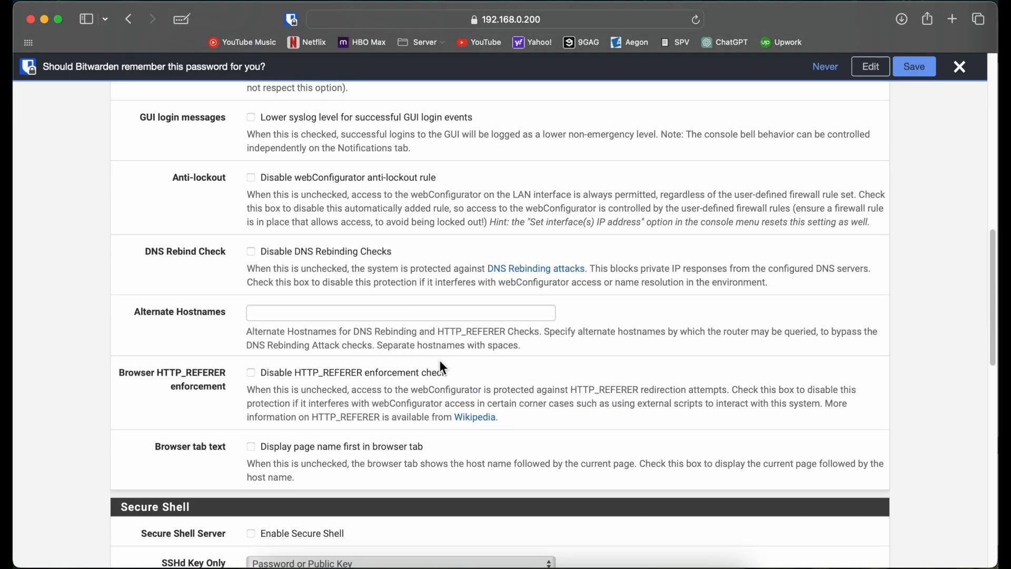
{"action": "key", "text": "super+f"}
{"action": "type", "text": "anti"}
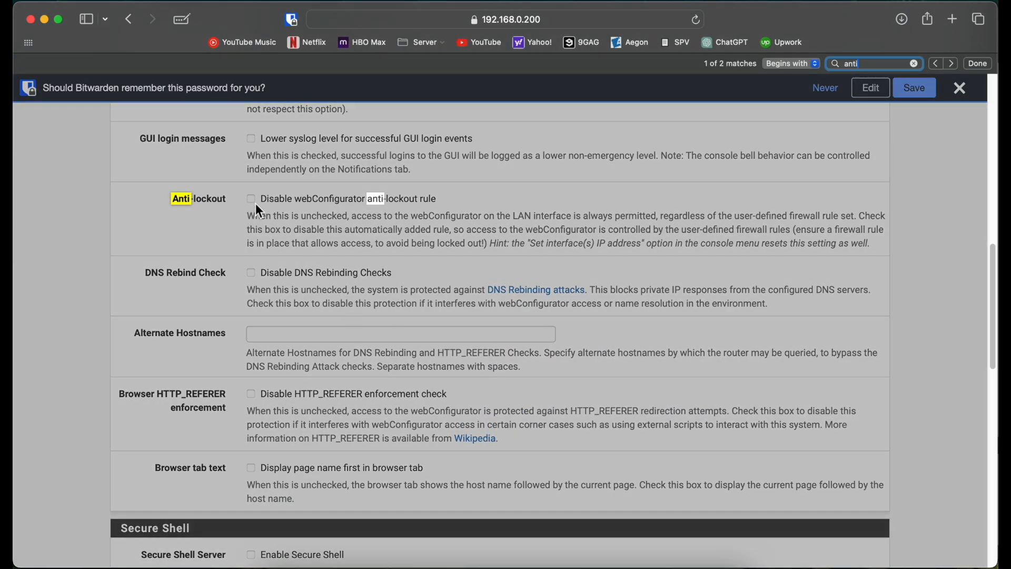
{"action": "left_click", "coordinate": [253, 201]}
{"action": "scroll", "coordinate": [254, 203], "scroll_direction": "down", "scroll_amount": 15}
{"action": "left_click", "coordinate": [281, 503]}
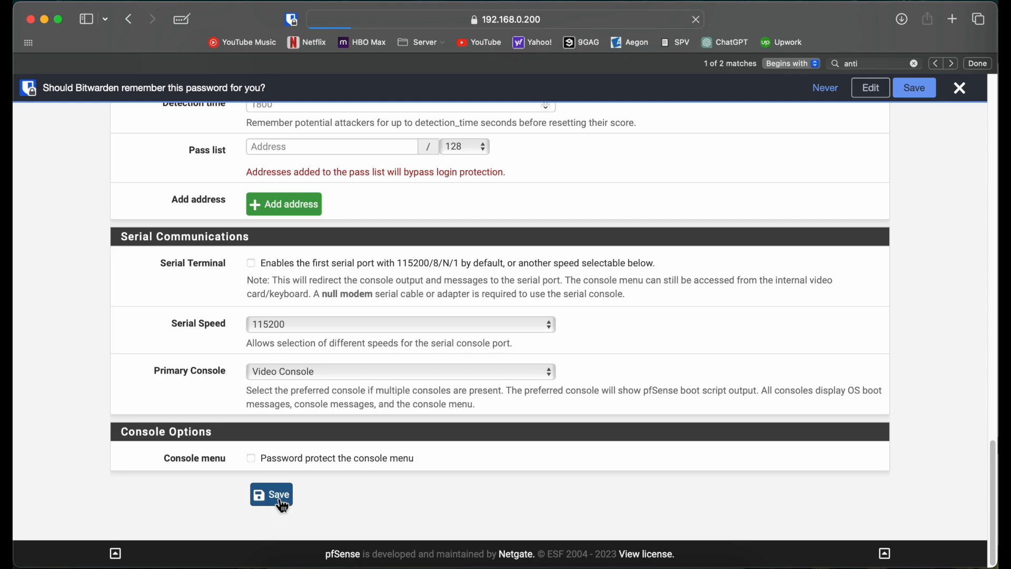
{"action": "left_click", "coordinate": [961, 89]}
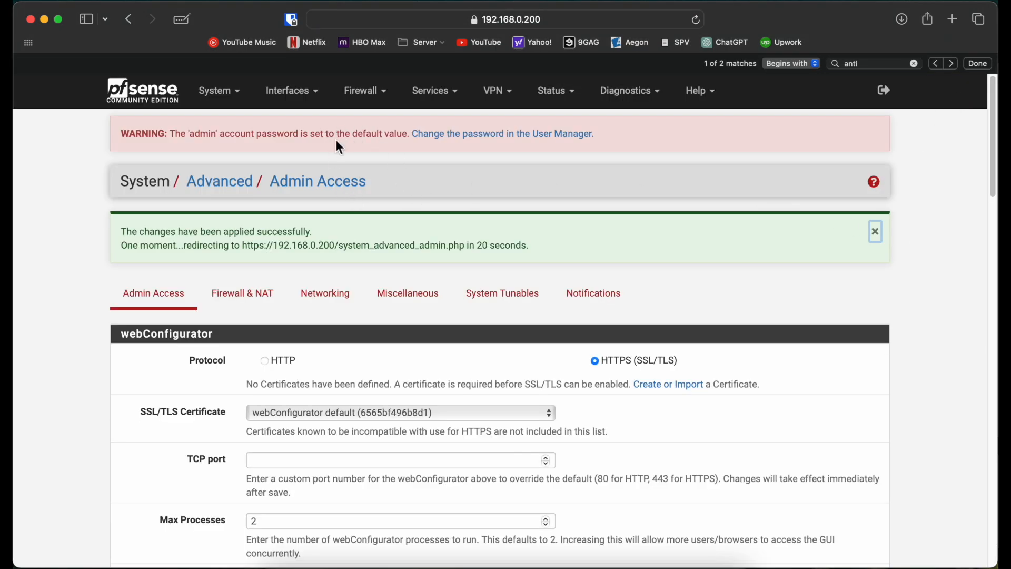
Delete the "Default allow LAN IPv6 to any rule" from the LAN firewall rules and apply the change.
{"action": "left_click", "coordinate": [365, 91]}
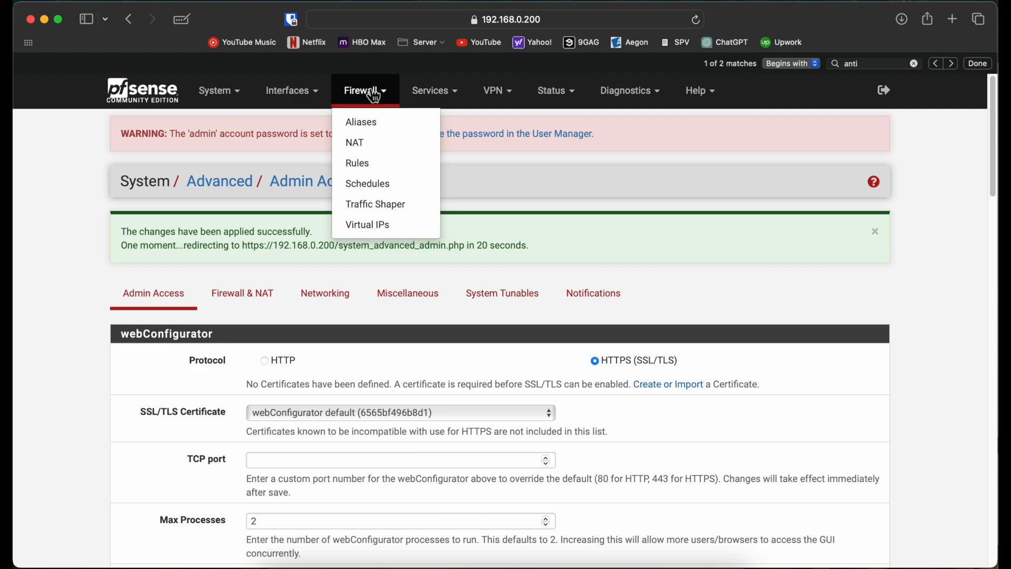
{"action": "left_click", "coordinate": [378, 165]}
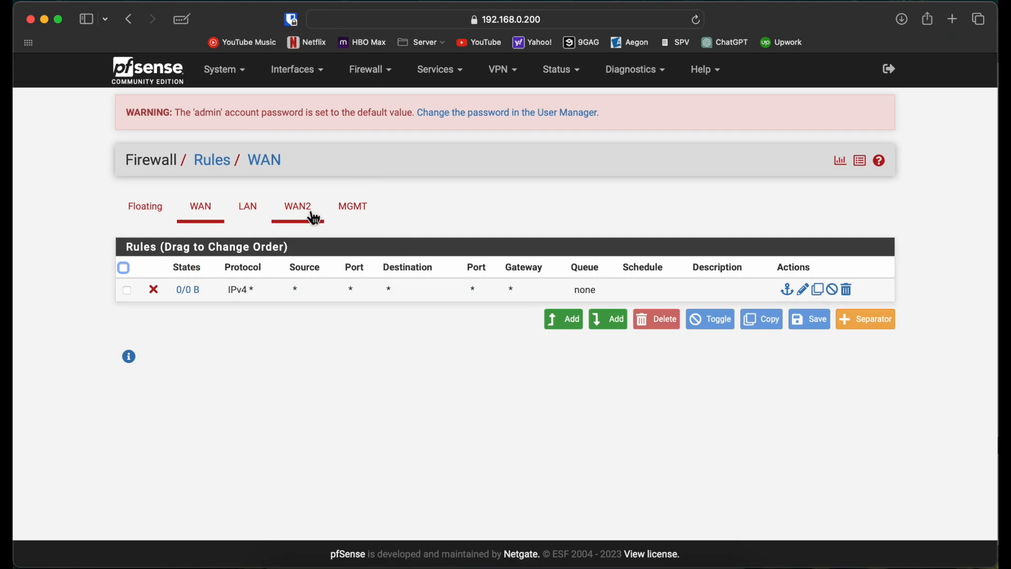
{"action": "left_click", "coordinate": [347, 220]}
{"action": "left_click", "coordinate": [248, 208]}
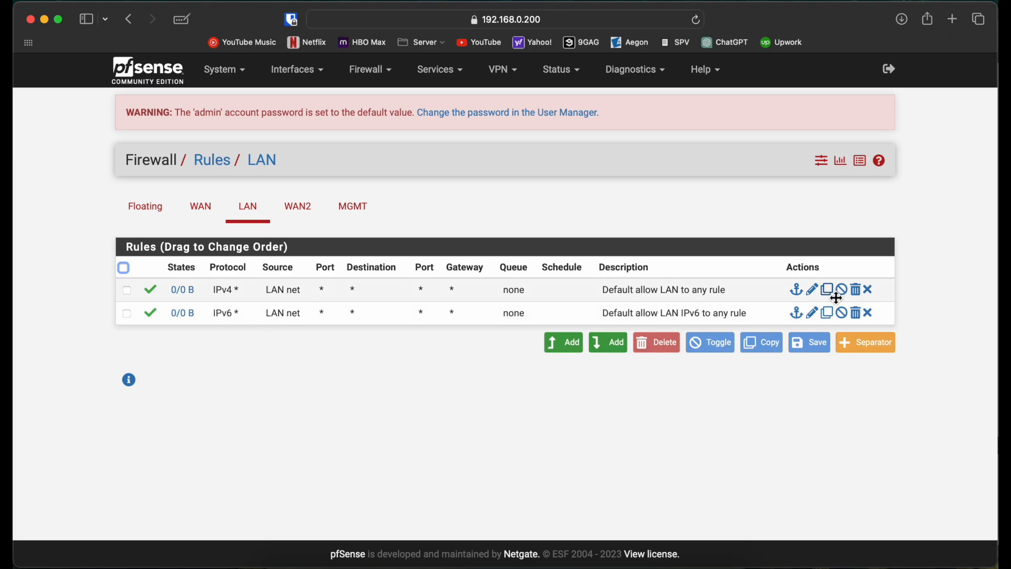
{"action": "left_click", "coordinate": [859, 317]}
{"action": "left_click", "coordinate": [637, 307]}
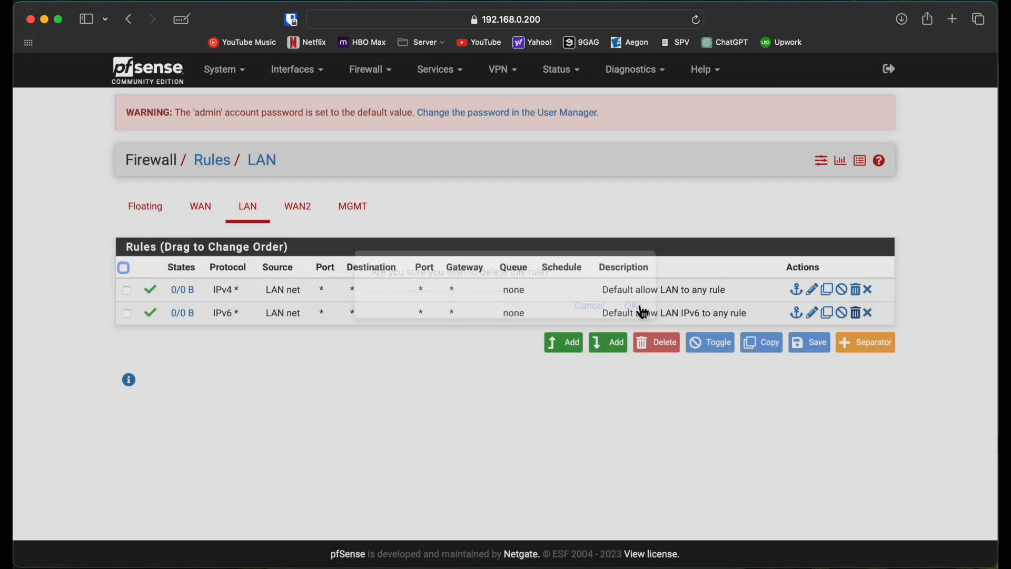
{"action": "left_click", "coordinate": [853, 223]}
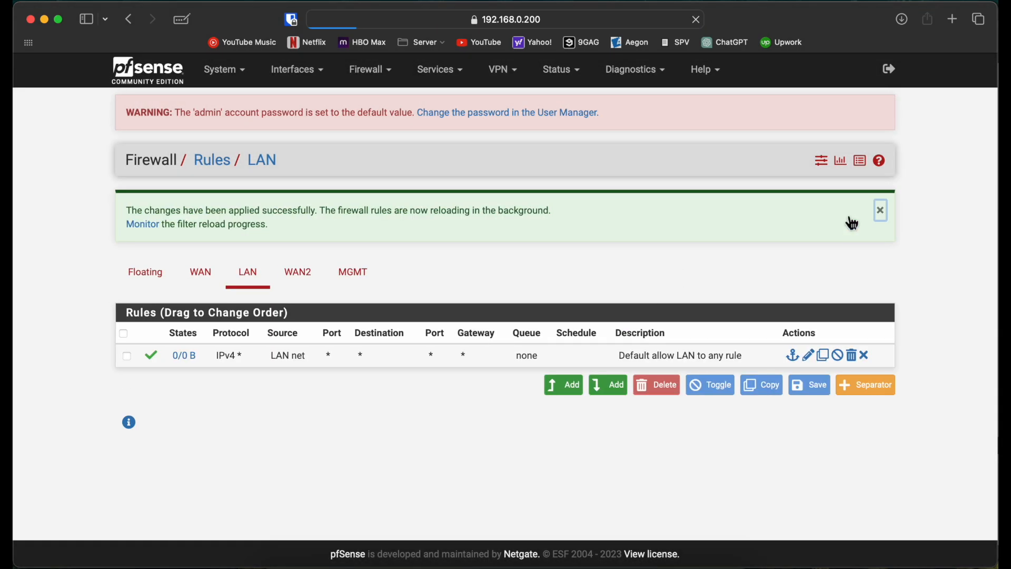
Review the dual-WAN topology in GNS3 and the router's interface and default route commands in SecureCRT.
{"action": "left_click", "coordinate": [226, 70]}
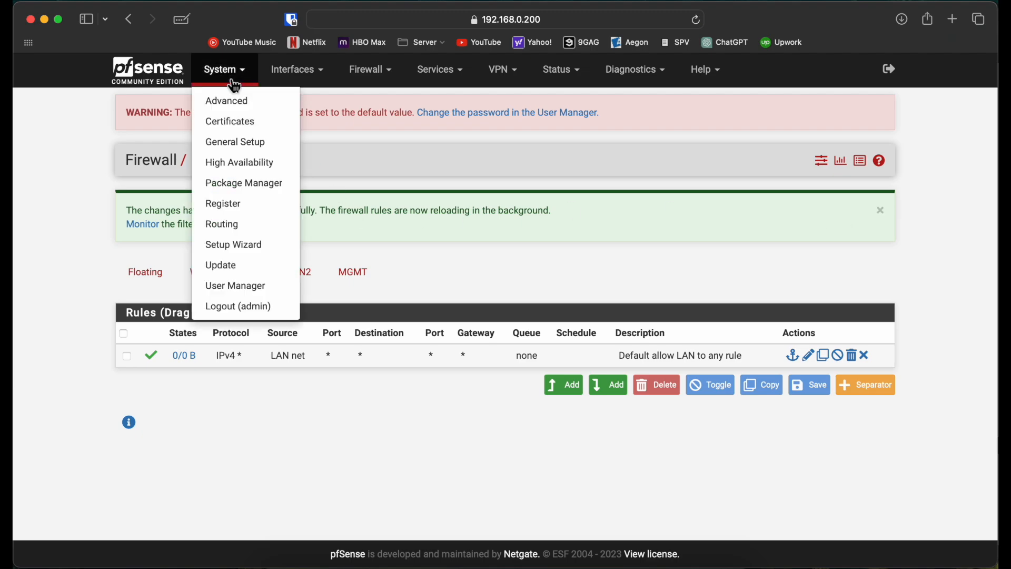
{"action": "left_click", "coordinate": [94, 219]}
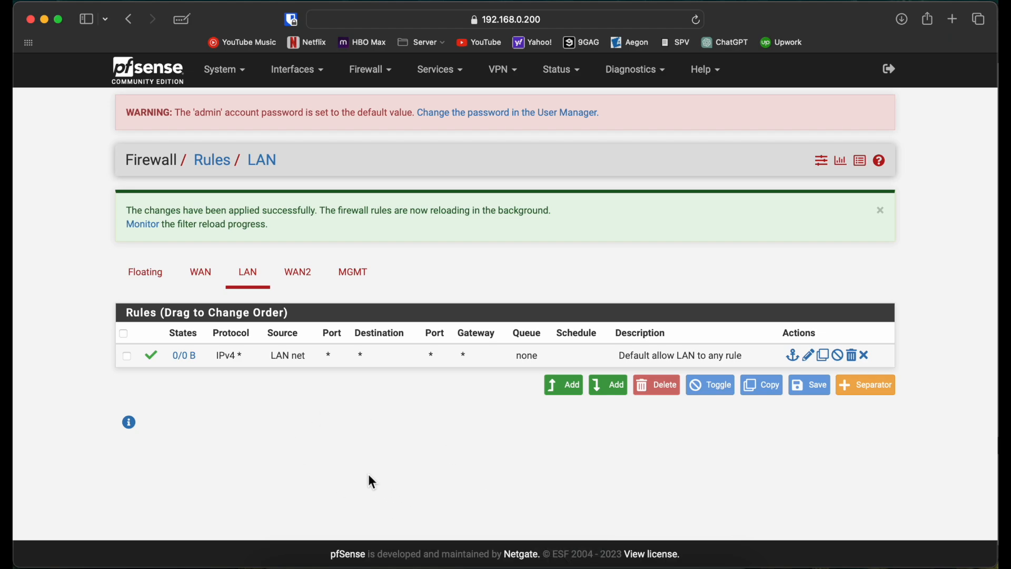
{"action": "left_click", "coordinate": [527, 564]}
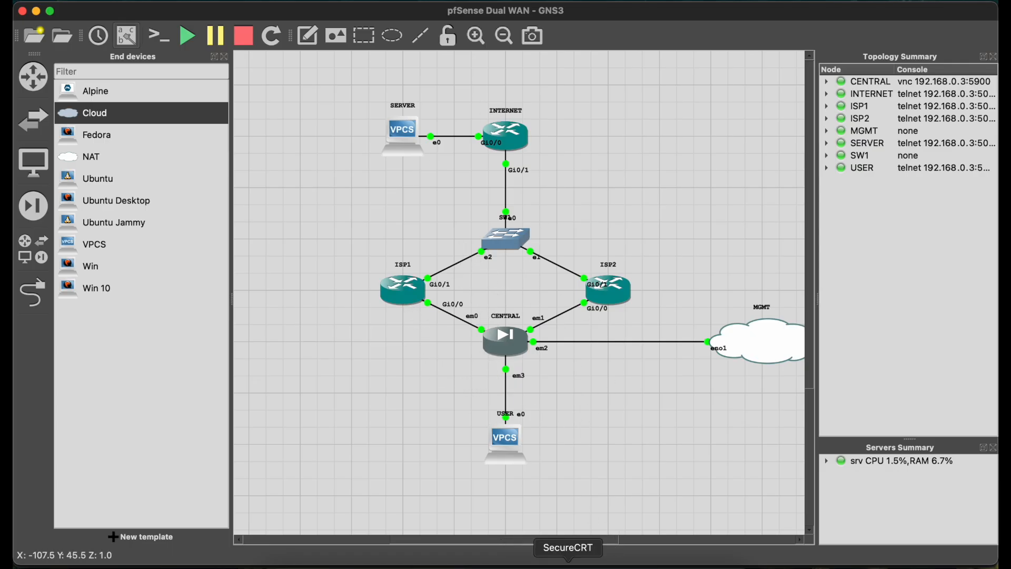
{"action": "left_click", "coordinate": [568, 564]}
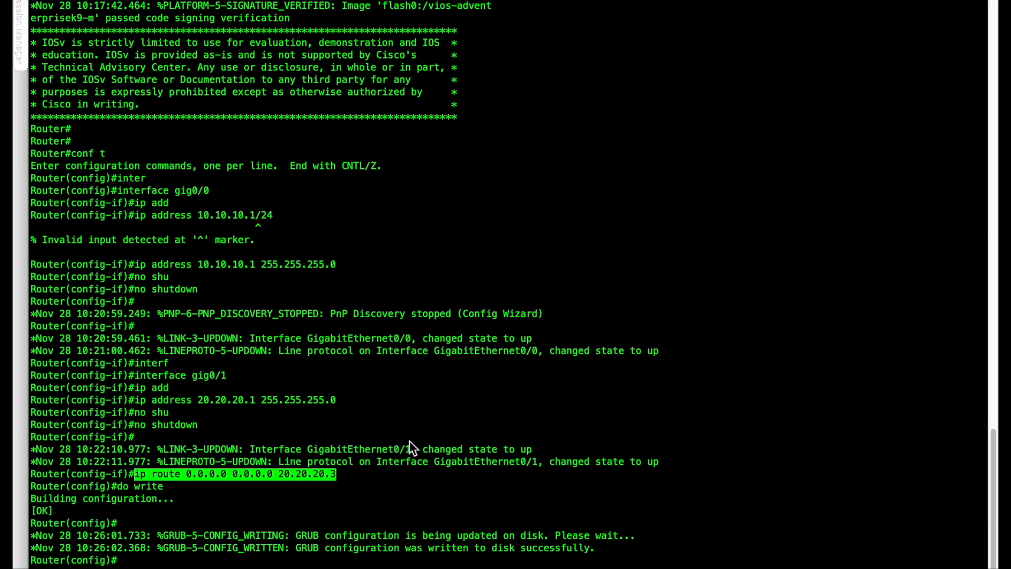
{"action": "key", "text": "ctrl+Left"}
Switch back to Safari and open the gateway list in CENTRAL's routing settings.
{"action": "left_click", "coordinate": [296, 565]}
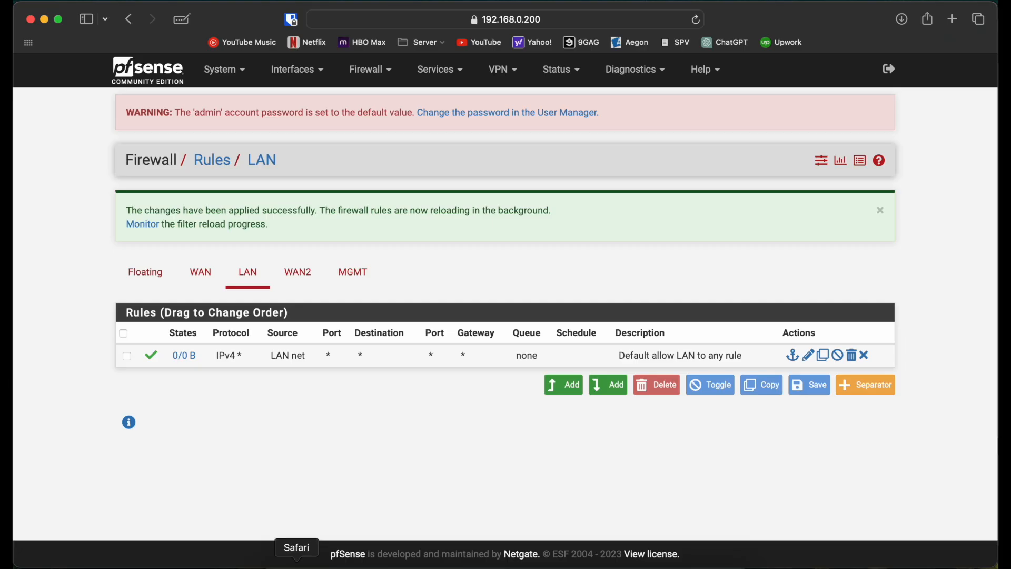
{"action": "left_click", "coordinate": [224, 70]}
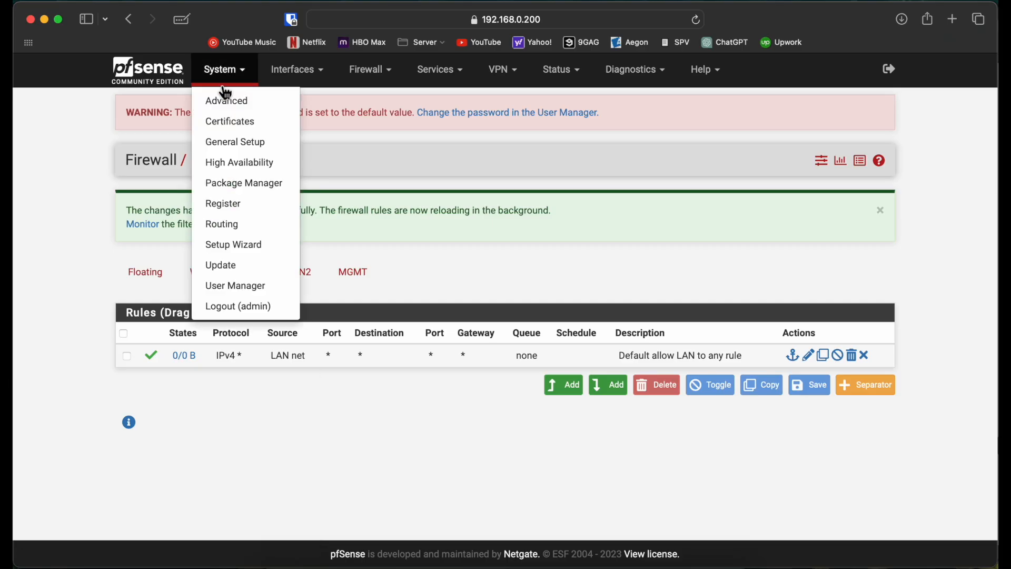
{"action": "left_click", "coordinate": [238, 226]}
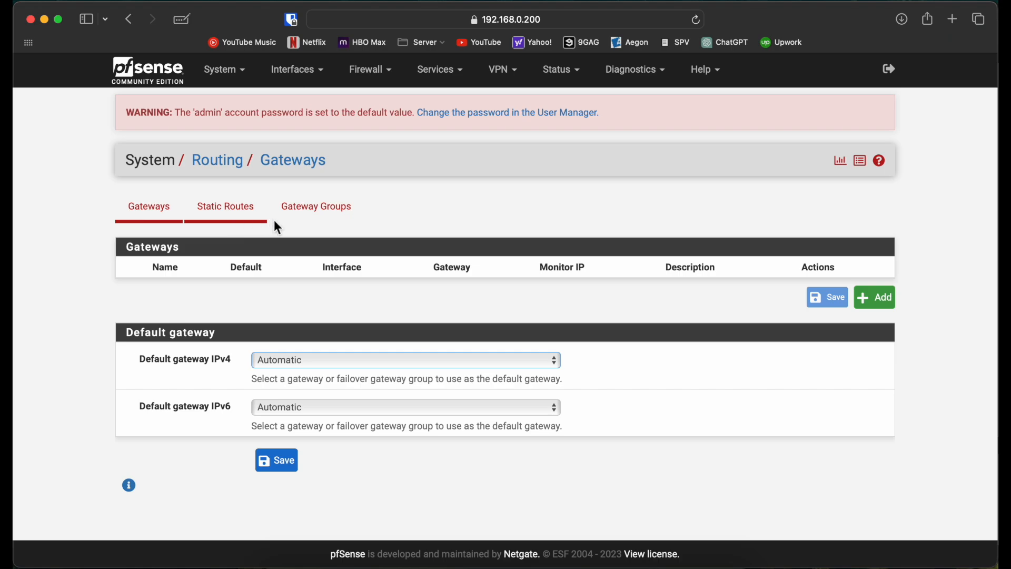
{"action": "left_click", "coordinate": [324, 225]}
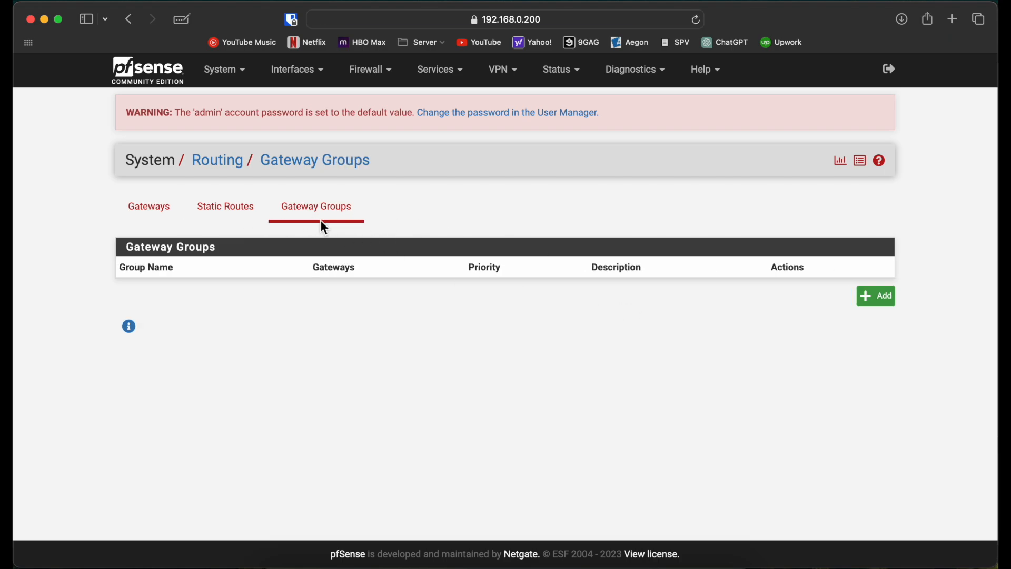
{"action": "left_click", "coordinate": [880, 304]}
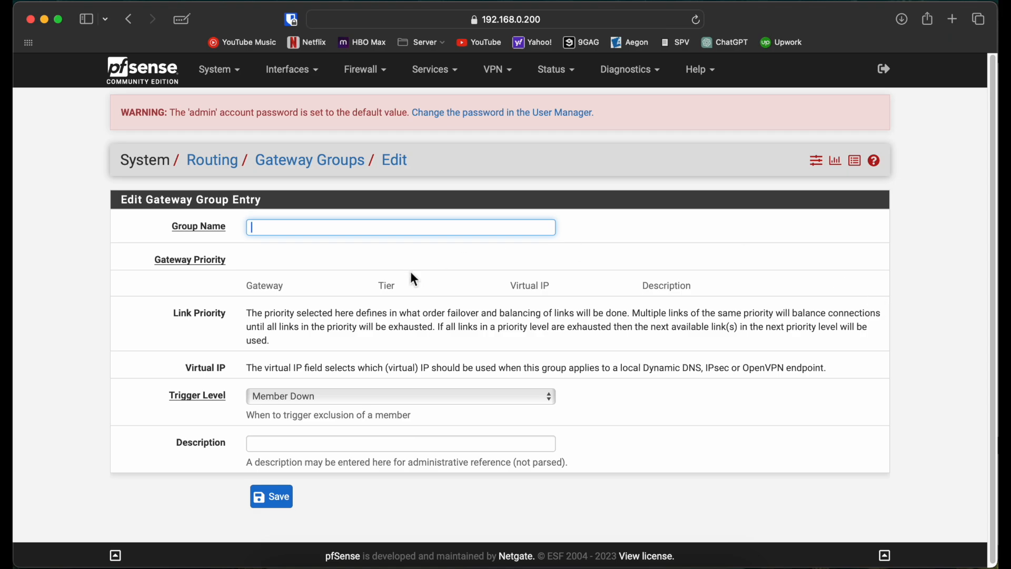
{"action": "left_click", "coordinate": [227, 166]}
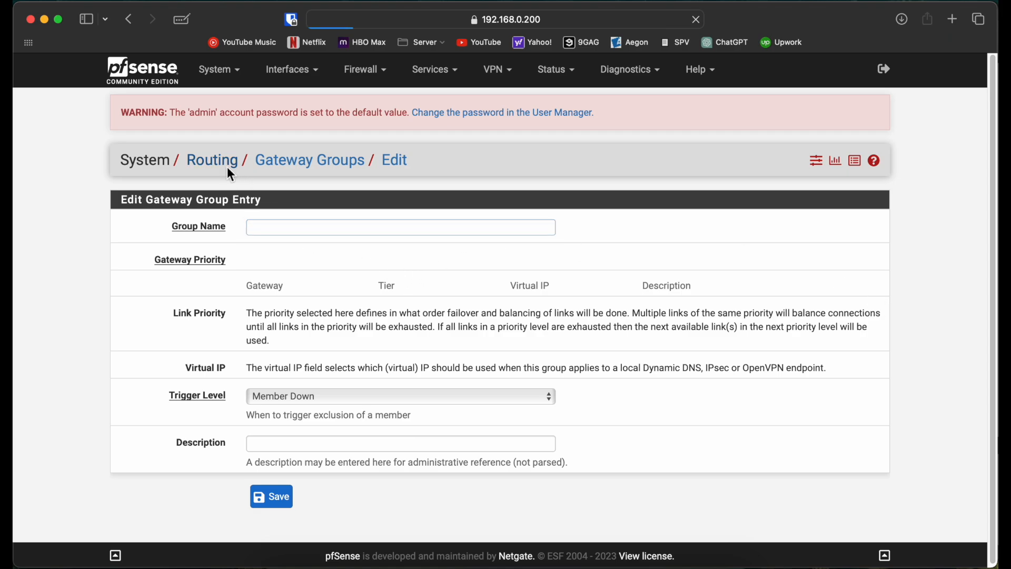
{"action": "left_click", "coordinate": [322, 222]}
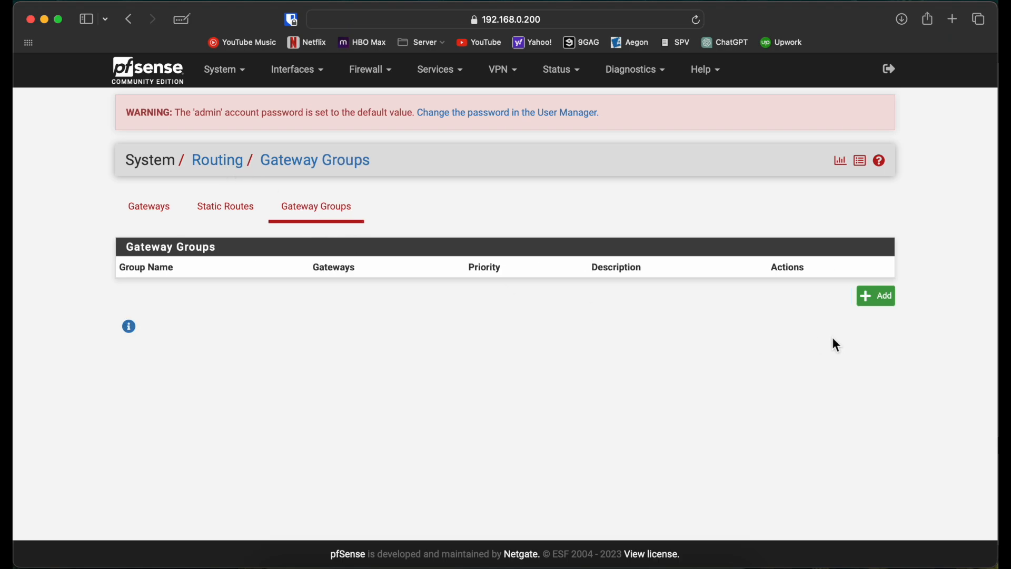
{"action": "left_click", "coordinate": [880, 300]}
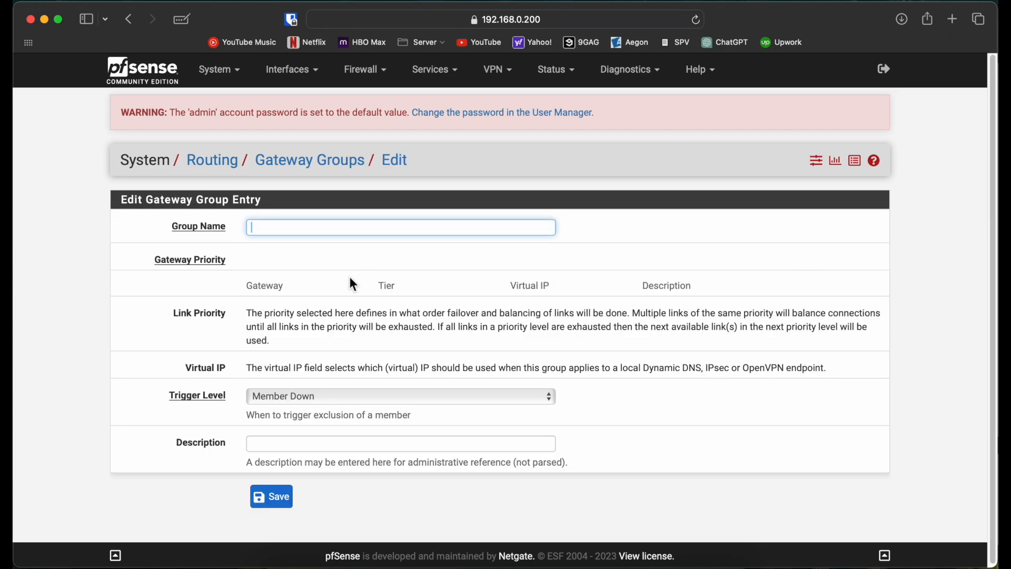
{"action": "left_click", "coordinate": [215, 167]}
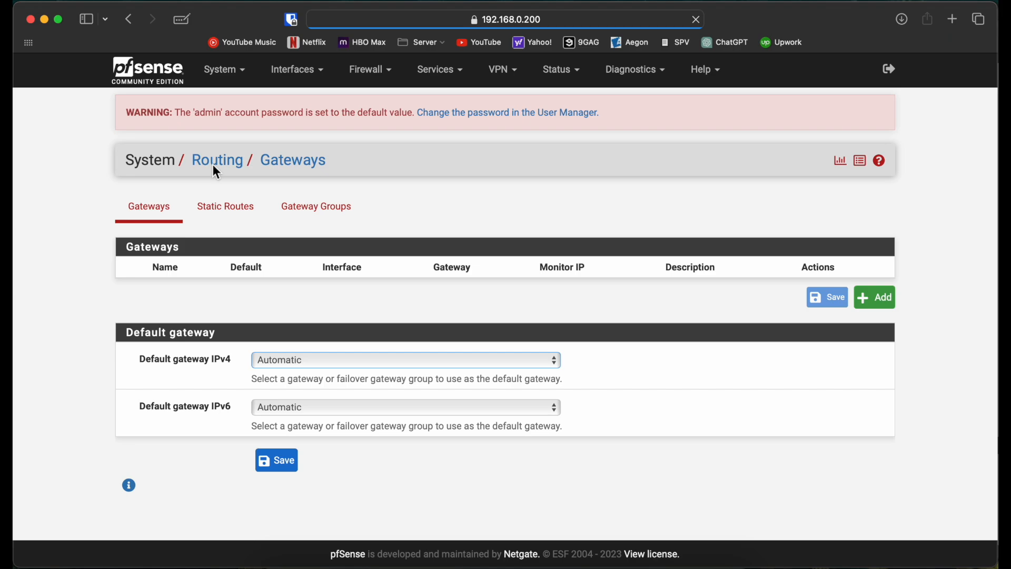
Add an IPv4 gateway named WAN1 on the WAN interface with gateway IP 10.10.10.1, save it and apply the changes.
{"action": "left_click", "coordinate": [889, 298]}
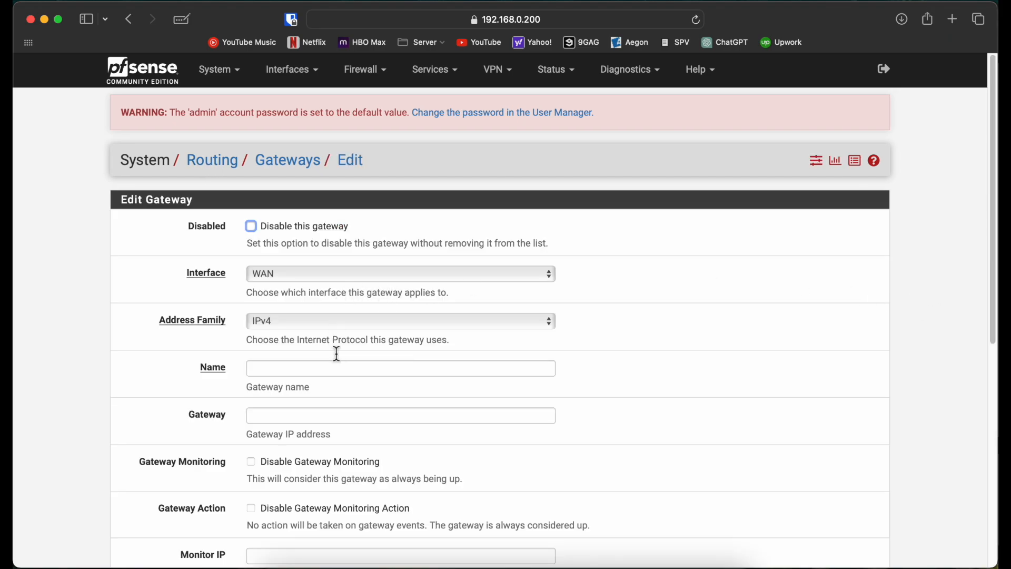
{"action": "left_click", "coordinate": [315, 370]}
{"action": "type", "text": "WAN1"}
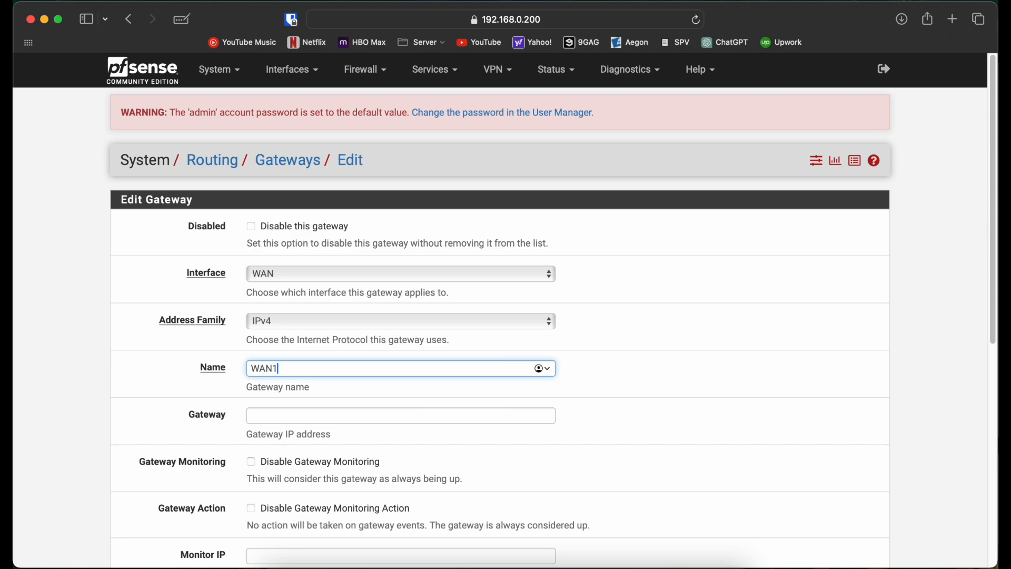
{"action": "left_click", "coordinate": [331, 417]}
{"action": "type", "text": "1"}
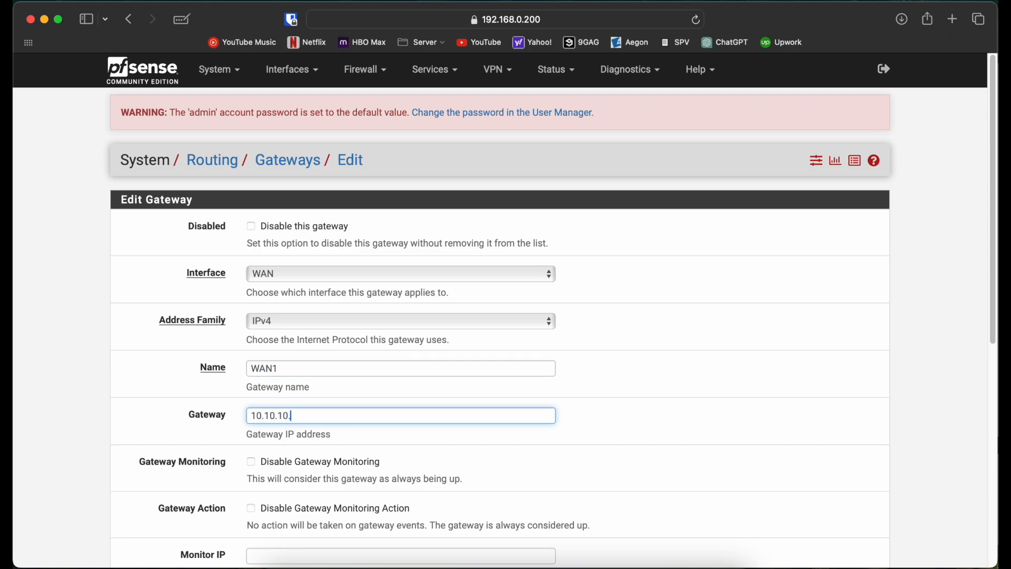
{"action": "left_click", "coordinate": [276, 462]}
{"action": "scroll", "coordinate": [280, 466], "scroll_direction": "down", "scroll_amount": 6}
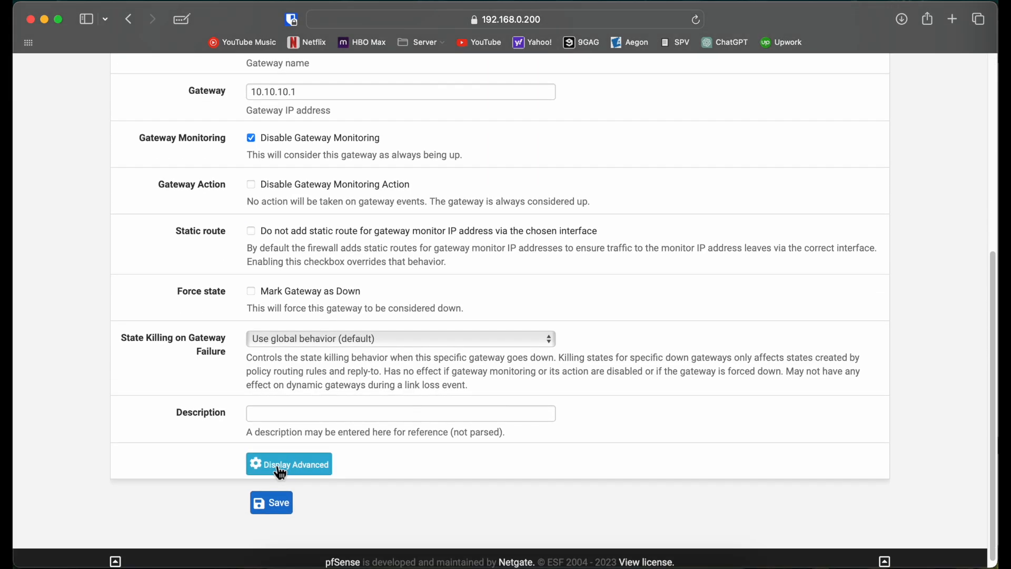
{"action": "left_click", "coordinate": [289, 138]}
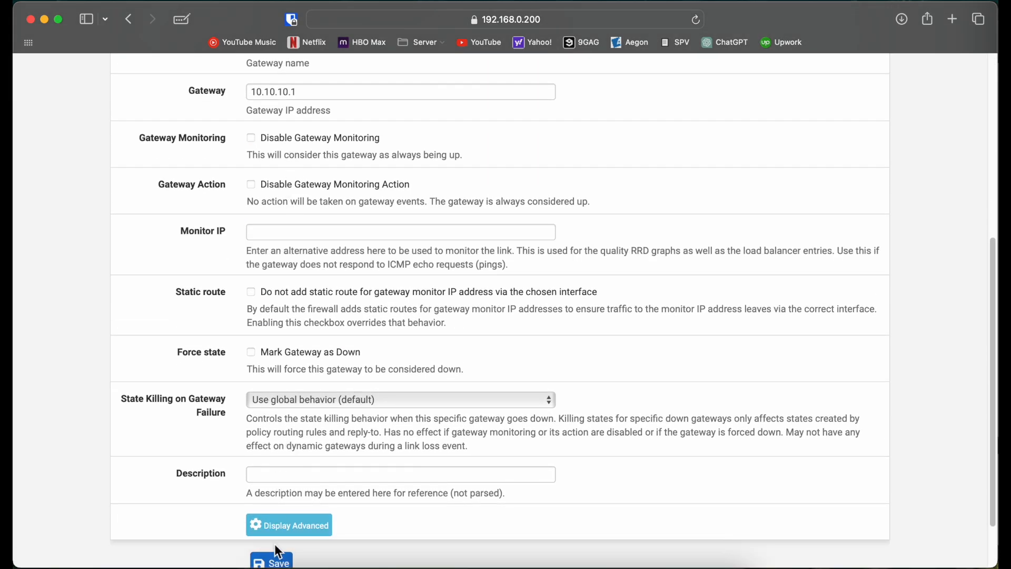
{"action": "left_click", "coordinate": [276, 559]}
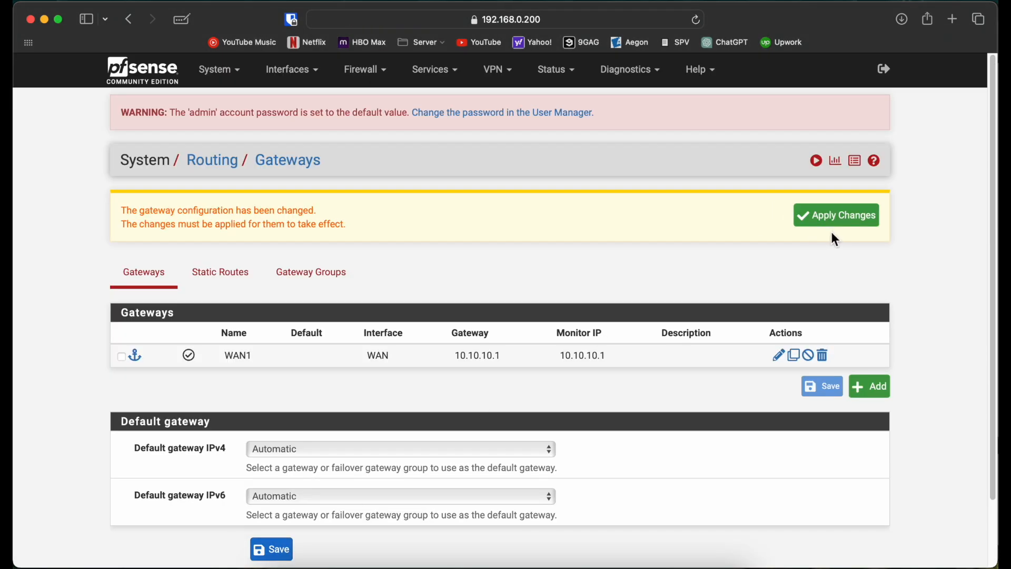
{"action": "left_click", "coordinate": [834, 220]}
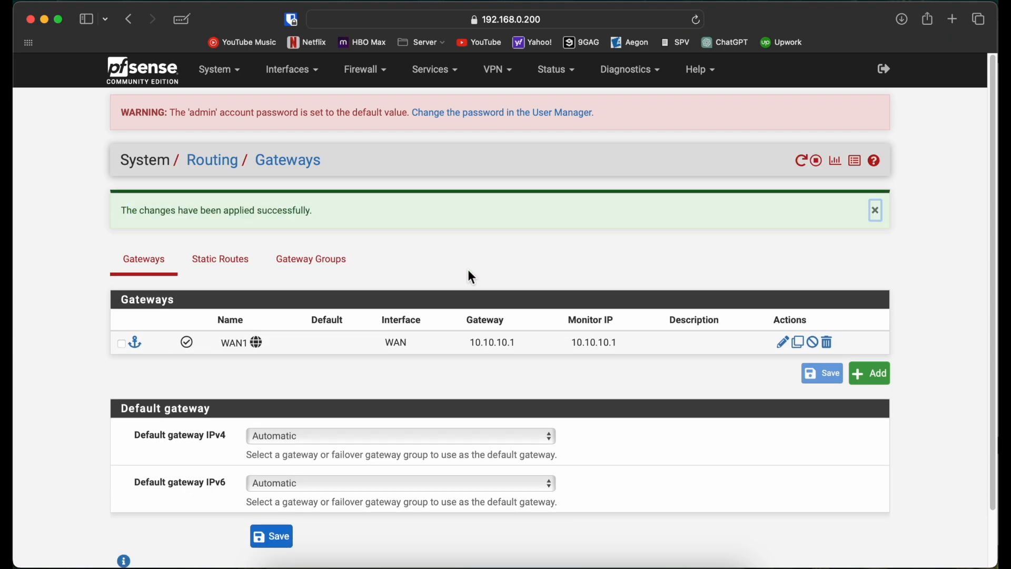
Add an IPv4 gateway named WAN2 on the WAN2 interface with gateway IP 11.11.11.1, save it and apply the changes.
{"action": "left_click", "coordinate": [877, 374]}
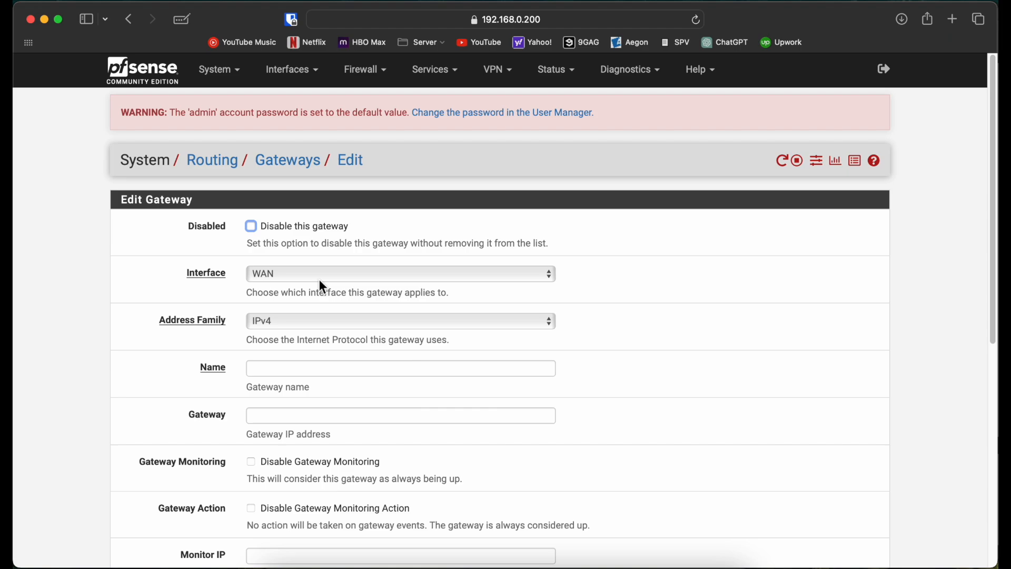
{"action": "scroll", "coordinate": [297, 329], "scroll_direction": "down", "scroll_amount": 2}
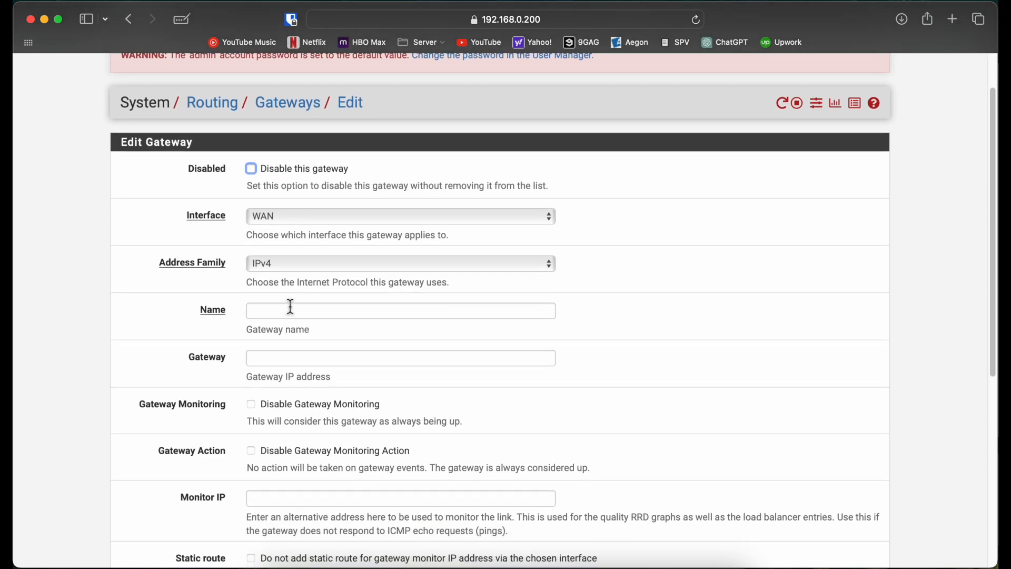
{"action": "left_click", "coordinate": [277, 221]}
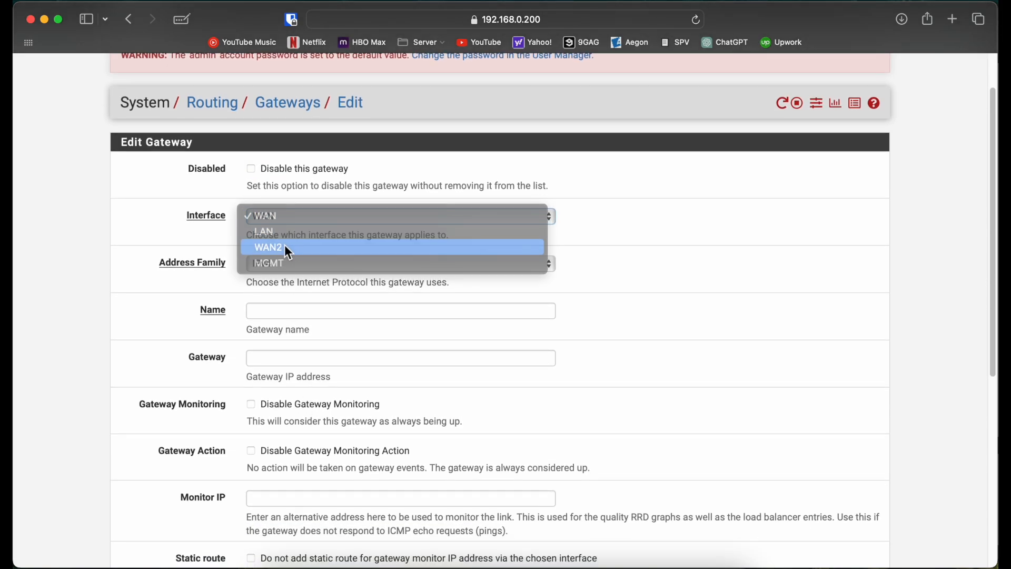
{"action": "left_click", "coordinate": [286, 248]}
{"action": "left_click", "coordinate": [298, 312]}
{"action": "type", "text": "WAN2"}
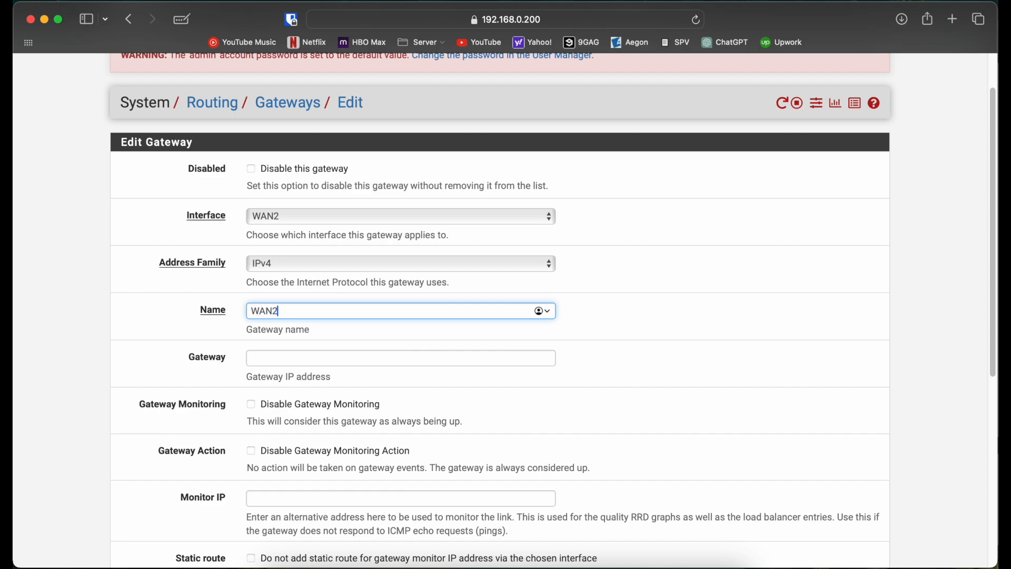
{"action": "left_click", "coordinate": [321, 356]}
{"action": "type", "text": "11.11.11.1"}
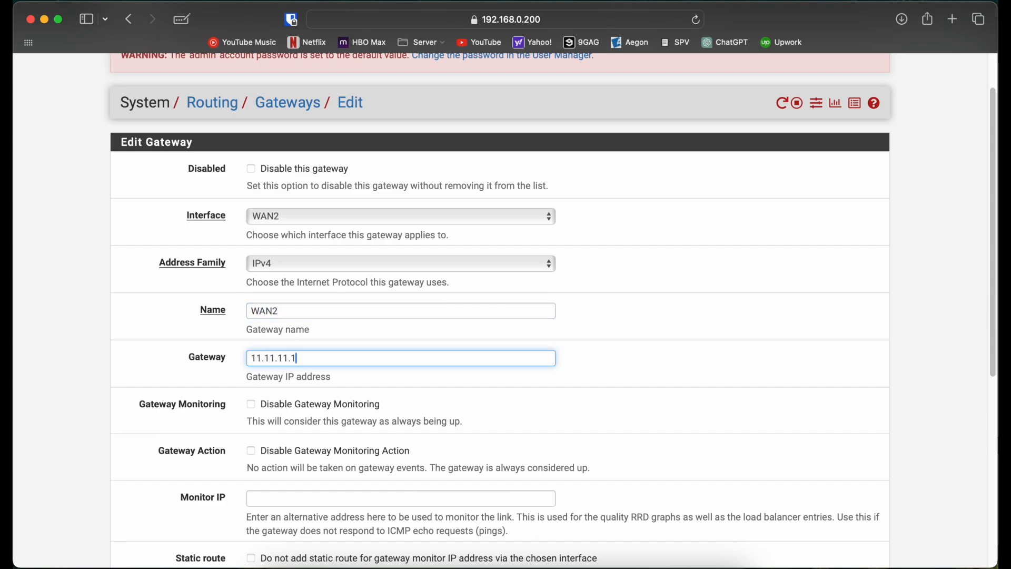
{"action": "scroll", "coordinate": [284, 461], "scroll_direction": "down", "scroll_amount": 8}
{"action": "left_click", "coordinate": [271, 488]}
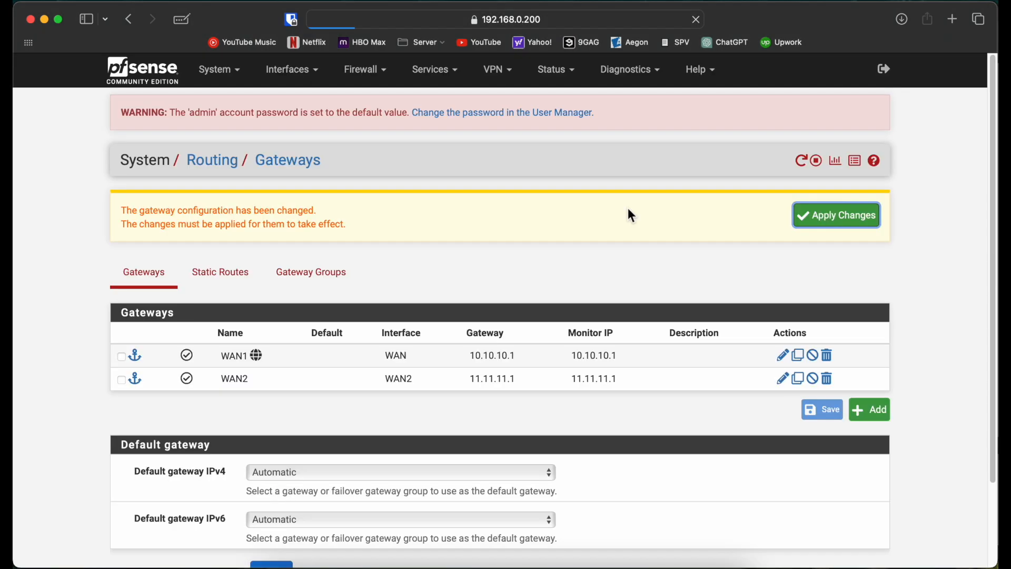
{"action": "left_click", "coordinate": [832, 224]}
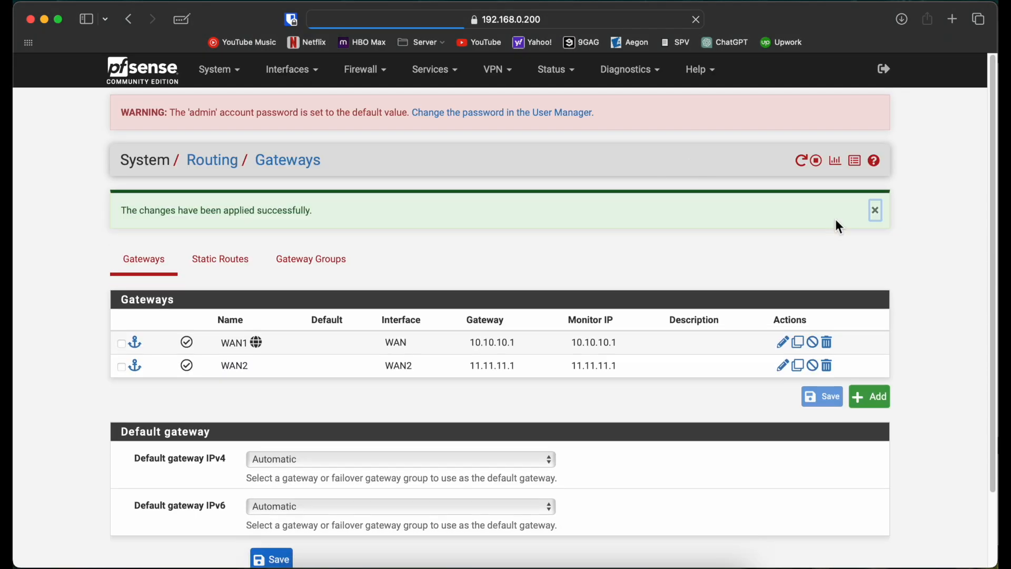
Switch to GNS3, open the USER node's console and ping 30.30.30.1.
{"action": "left_click", "coordinate": [521, 563]}
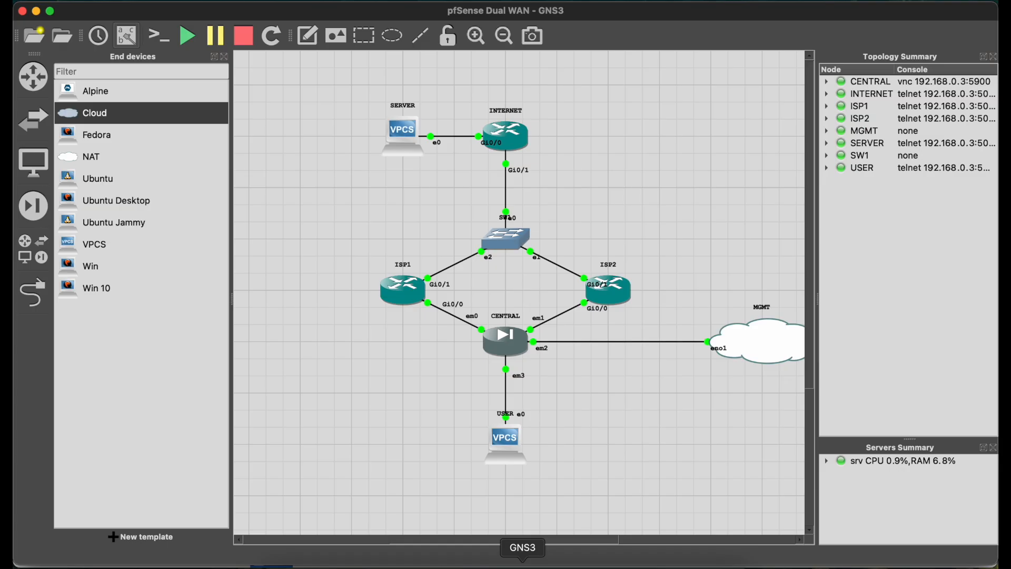
{"action": "double_click", "coordinate": [510, 445]}
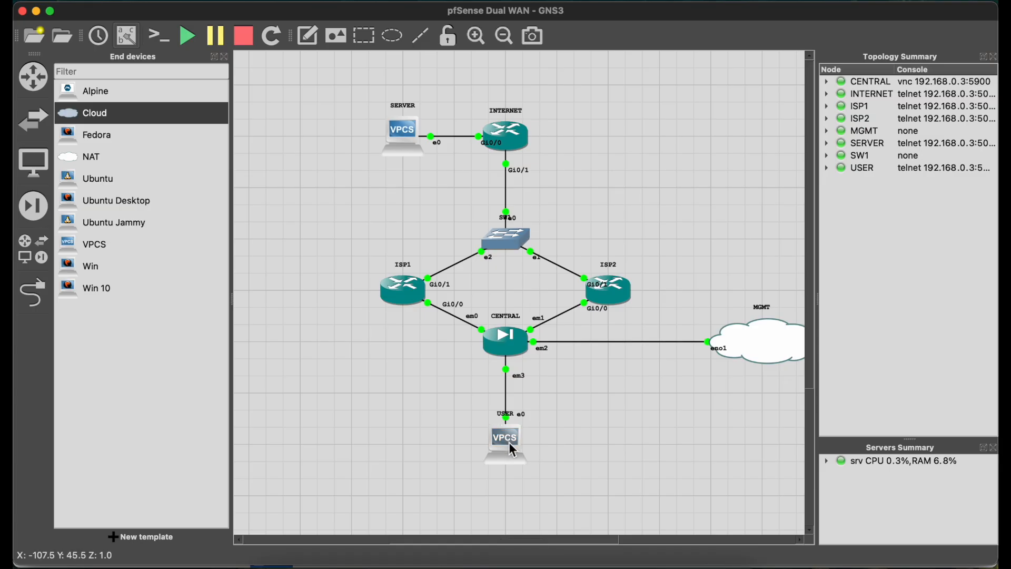
{"action": "key", "text": "Return"}
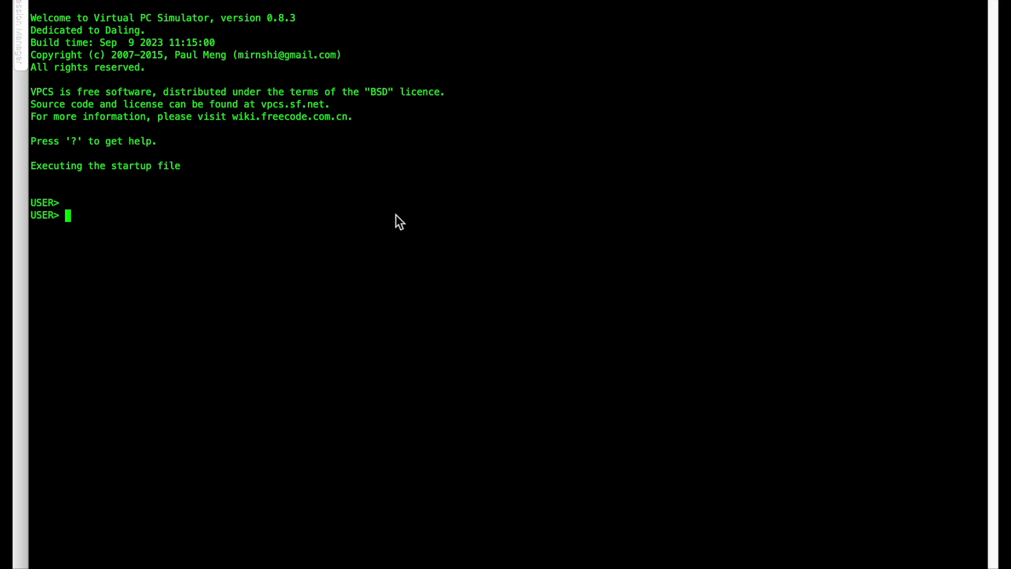
{"action": "type", "text": "ping 30.30.30.1"}
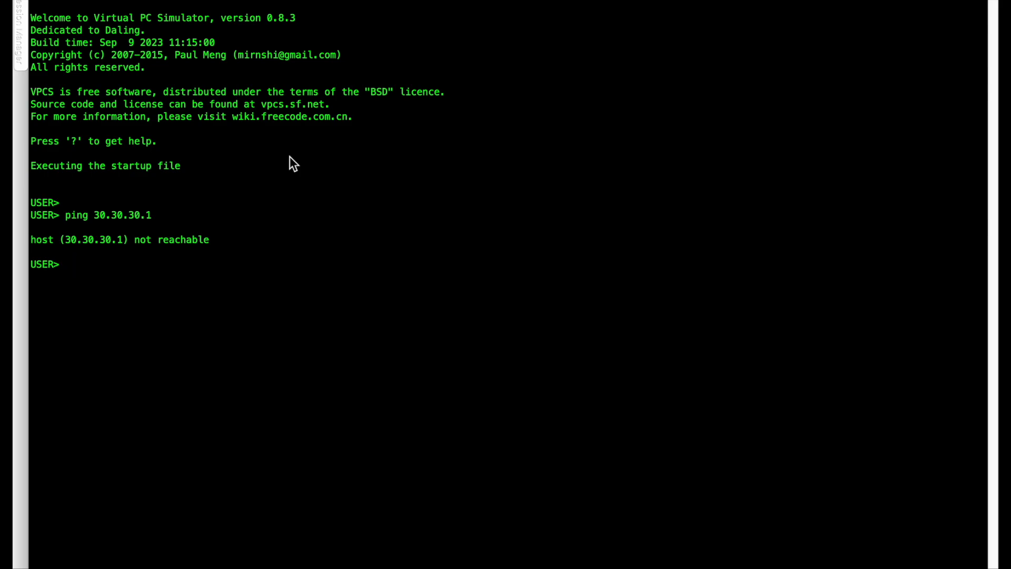
Repeat the ping to 30.30.30.1 with the -t option and display USER's settings with show ip.
{"action": "key", "text": "Up"}
{"action": "type", "text": "-"}
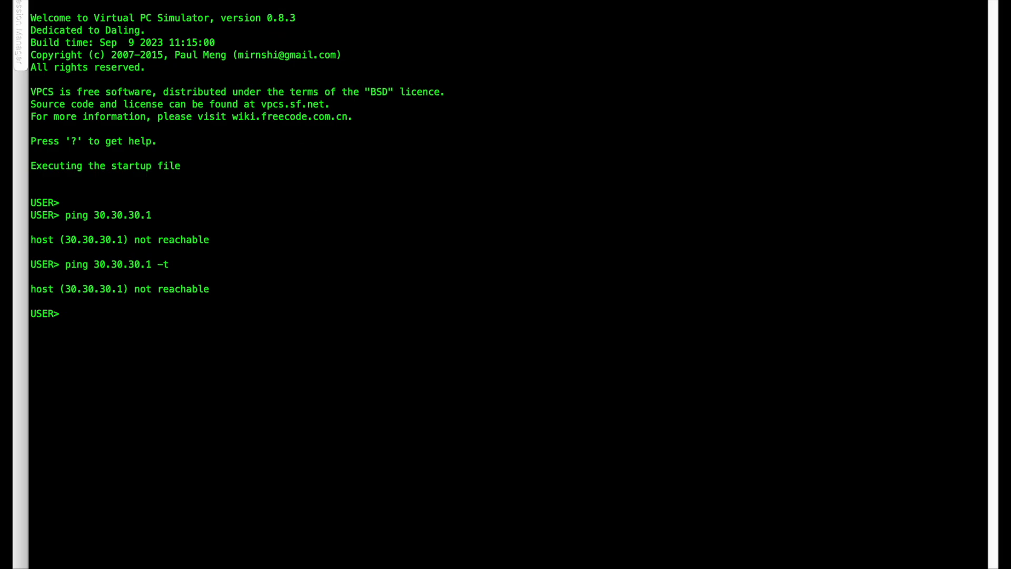
{"action": "type", "text": "show ip"}
{"action": "key", "text": "Return"}
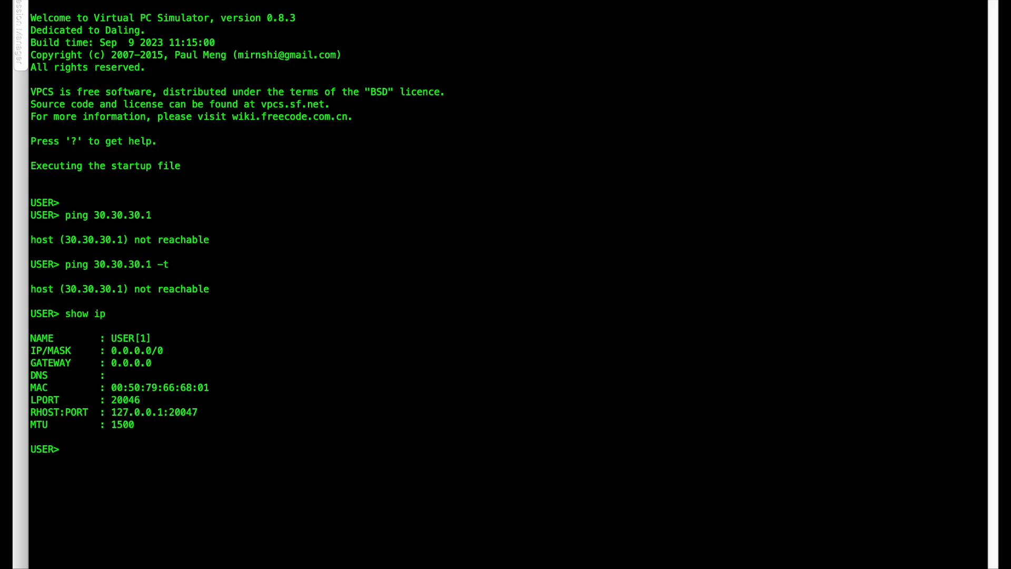
Begin an ip command on USER, and look up the LAN interface's IPv4 address in CENTRAL's interface settings in Safari.
{"action": "type", "text": "ip a"}
{"action": "key", "text": "ctrl+Left"}
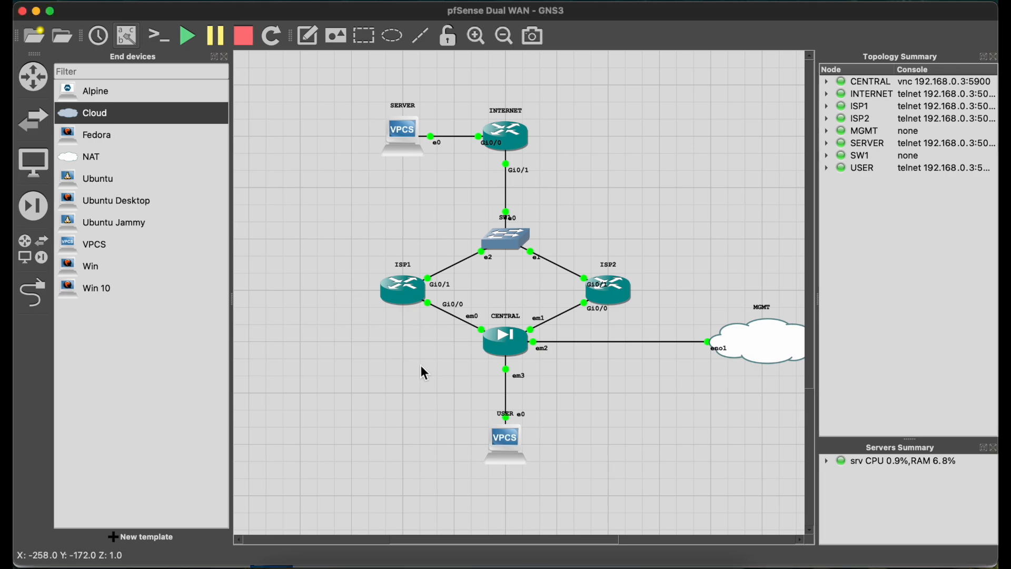
{"action": "left_click", "coordinate": [296, 565]}
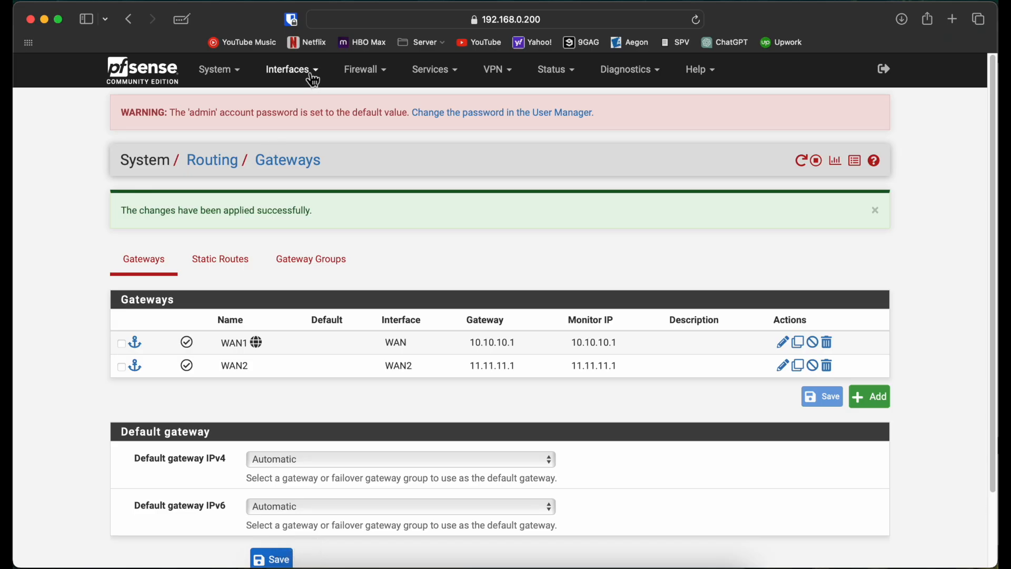
{"action": "left_click", "coordinate": [291, 69]}
{"action": "left_click", "coordinate": [305, 155]}
{"action": "scroll", "coordinate": [283, 381], "scroll_direction": "down", "scroll_amount": 5}
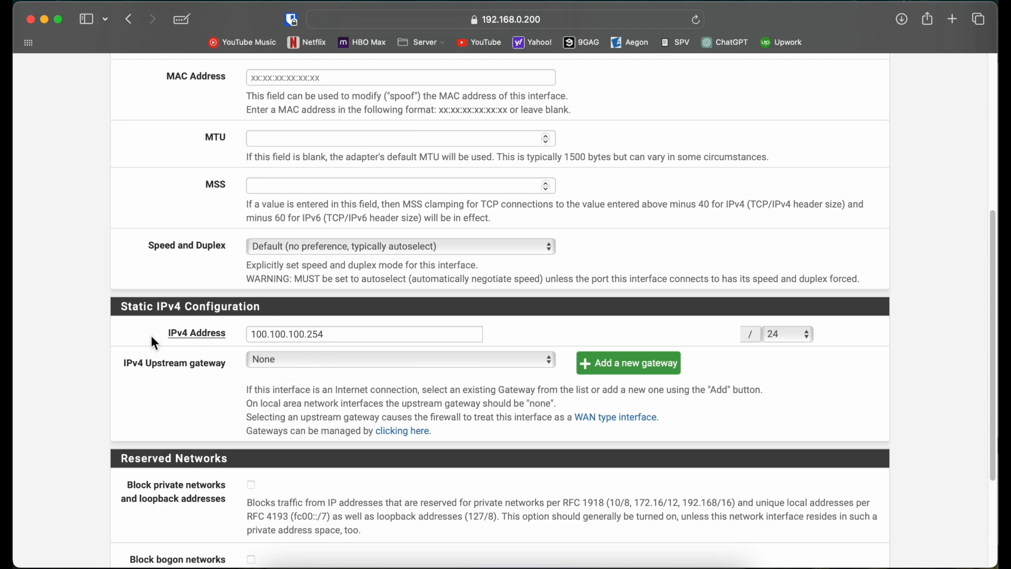
Switch back to the USER console, assign IP address 100.100.100.1 with gateway 100.100.100.254, and save the configuration.
{"action": "key", "text": "ctrl+Right"}
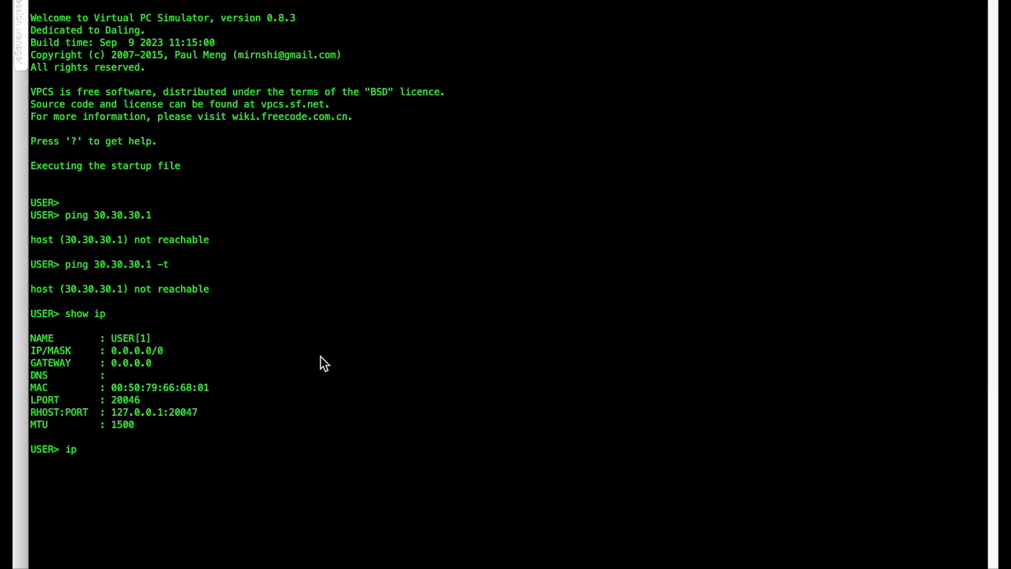
{"action": "type", "text": "100.100.100."}
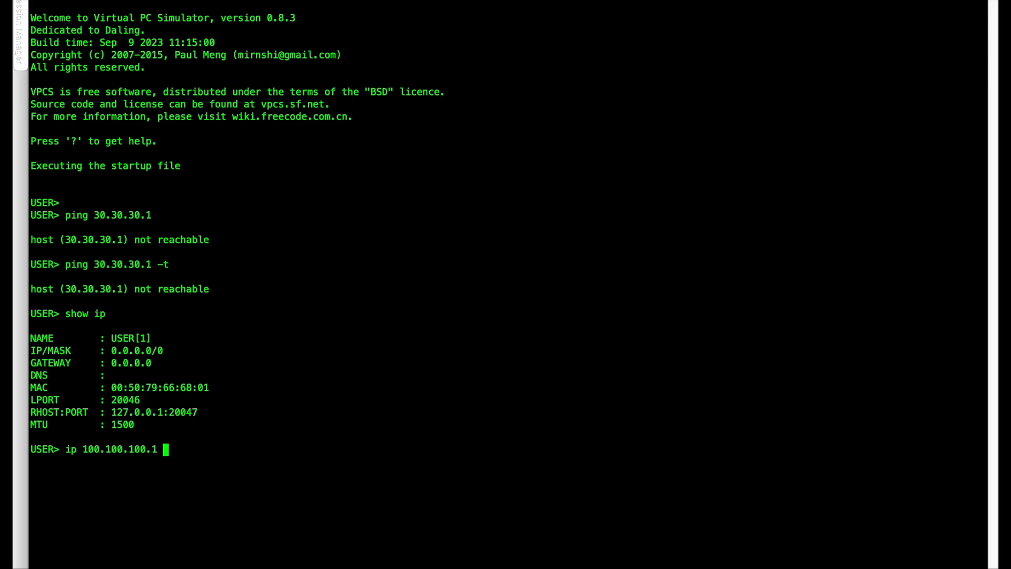
{"action": "type", "text": "1 100.100.100.254"}
{"action": "key", "text": "Return"}
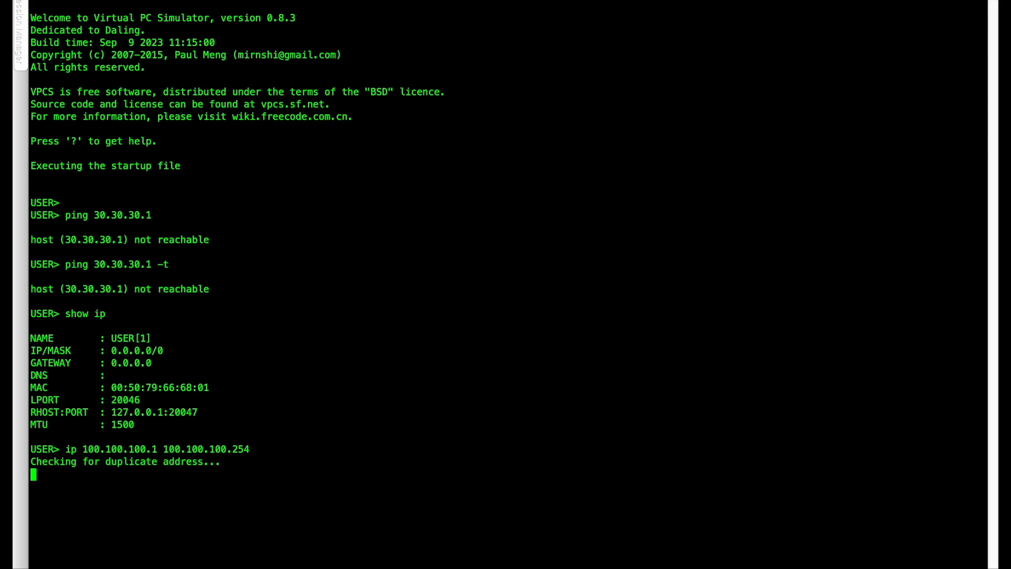
{"action": "type", "text": "save"}
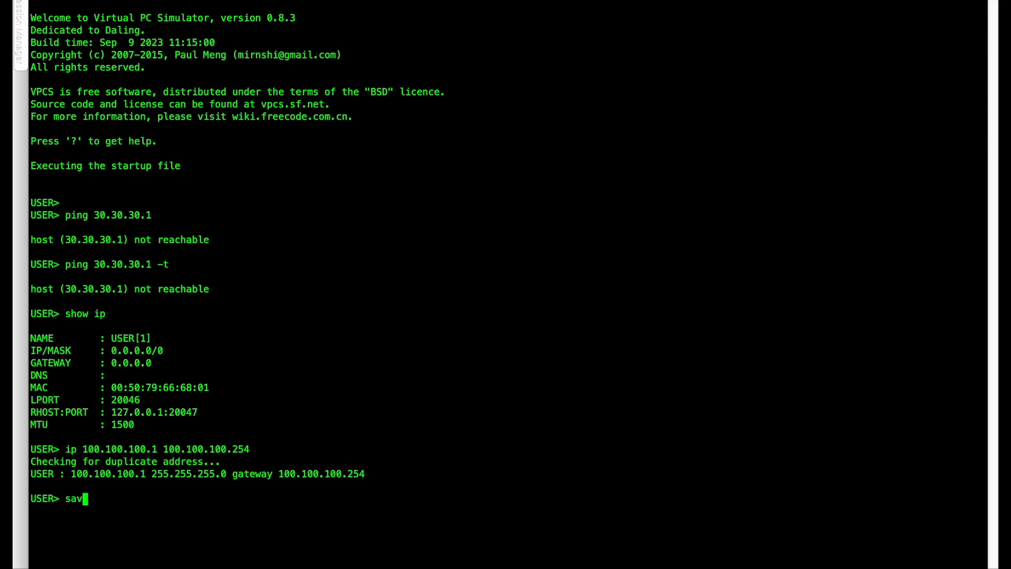
{"action": "key", "text": "Return"}
Rerun the continuous ping to 30.30.30.1 with -t from USER, and stop it.
{"action": "key", "text": "Up"}
{"action": "key", "text": "Up"}
{"action": "key", "text": "Up"}
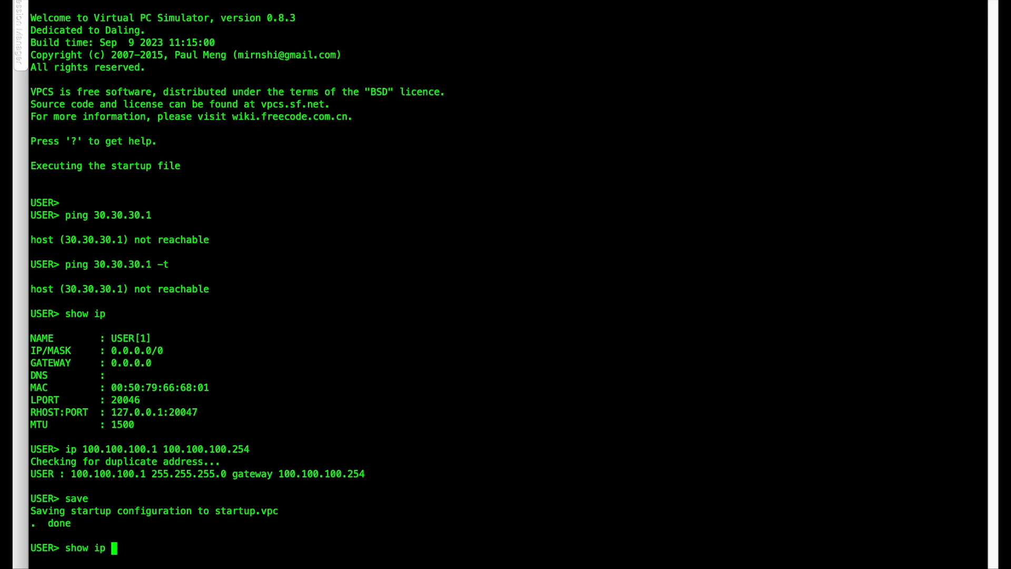
{"action": "key", "text": "Up"}
{"action": "key", "text": "Return"}
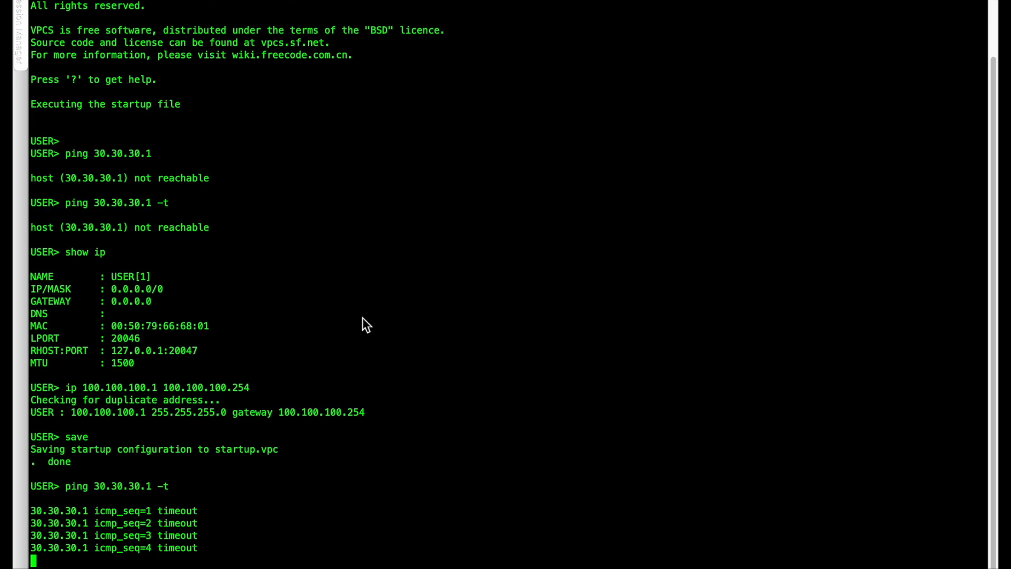
{"action": "key", "text": "ctrl+c"}
Ping 10.10.10.1 from USER, stop the ping, and return to CENTRAL's LAN interface settings in Safari.
{"action": "key", "text": "Up"}
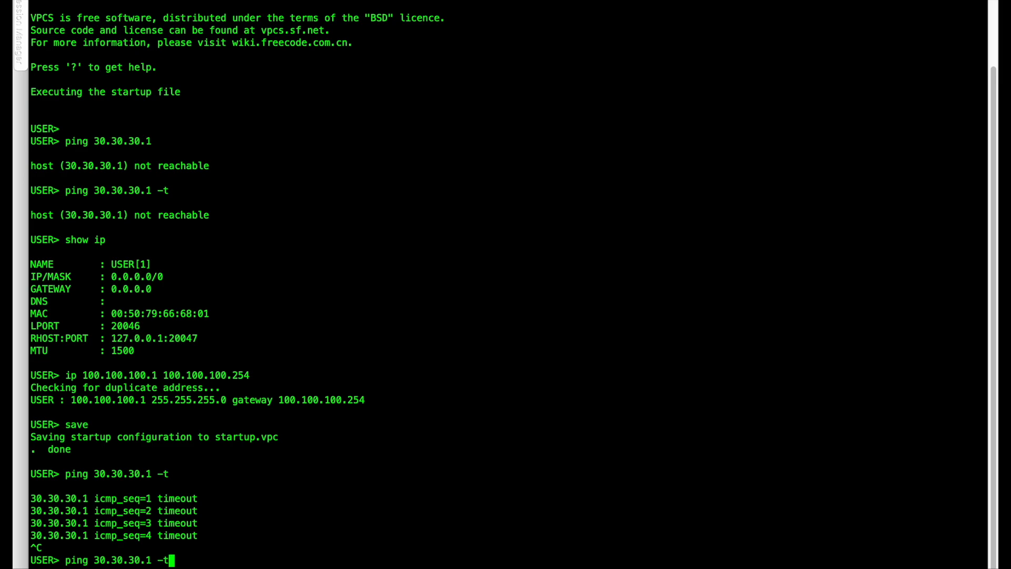
{"action": "key", "text": "BackSpace"}
{"action": "key", "text": "BackSpace"}
{"action": "key", "text": "BackSpace"}
{"action": "key", "text": "BackSpace"}
{"action": "key", "text": "BackSpace"}
{"action": "key", "text": "BackSpace"}
{"action": "key", "text": "BackSpace"}
{"action": "key", "text": "BackSpace"}
{"action": "key", "text": "BackSpace"}
{"action": "key", "text": "BackSpace"}
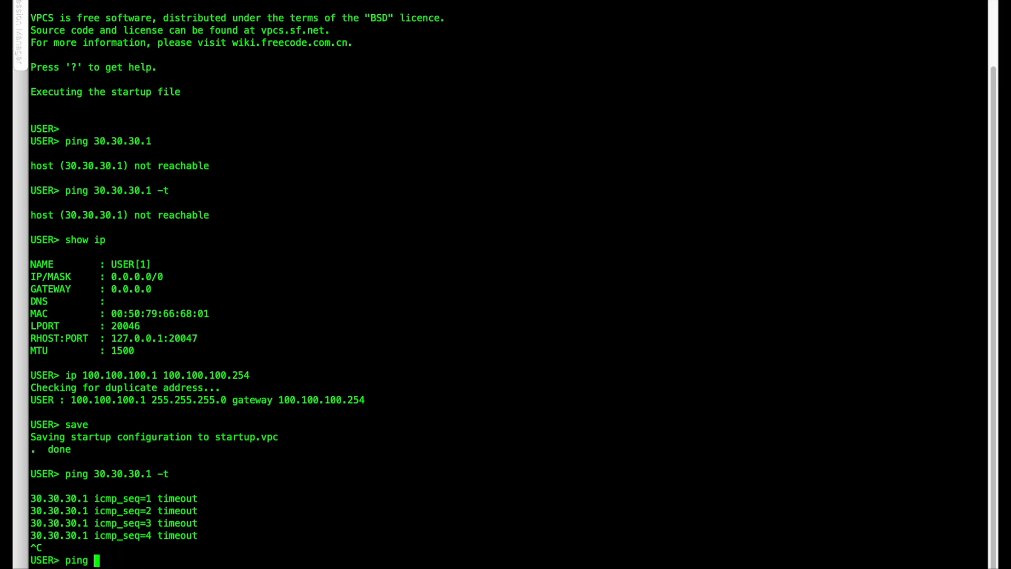
{"action": "type", "text": "10.10.10.1"}
{"action": "key", "text": "Return"}
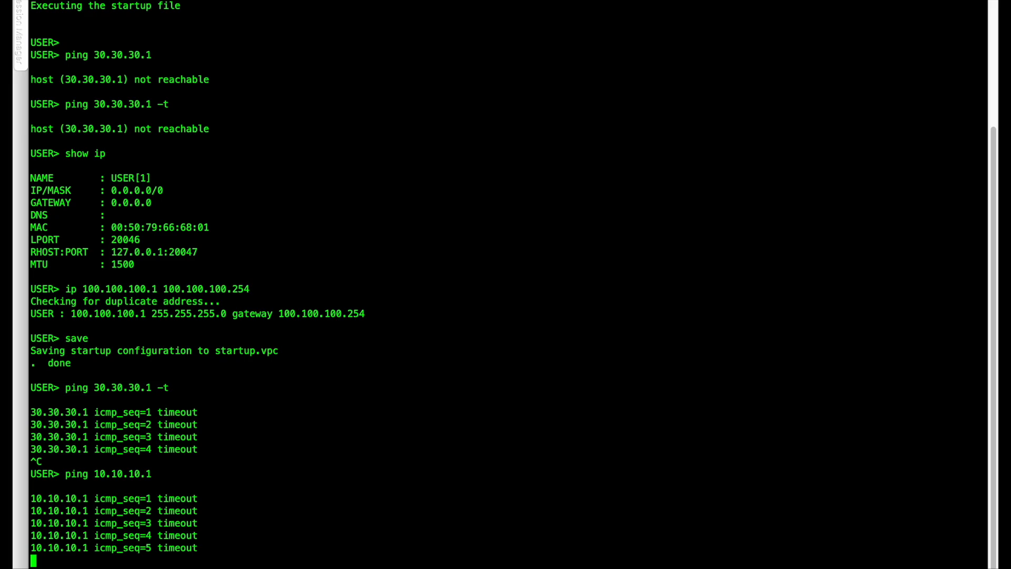
{"action": "key", "text": "ctrl+c"}
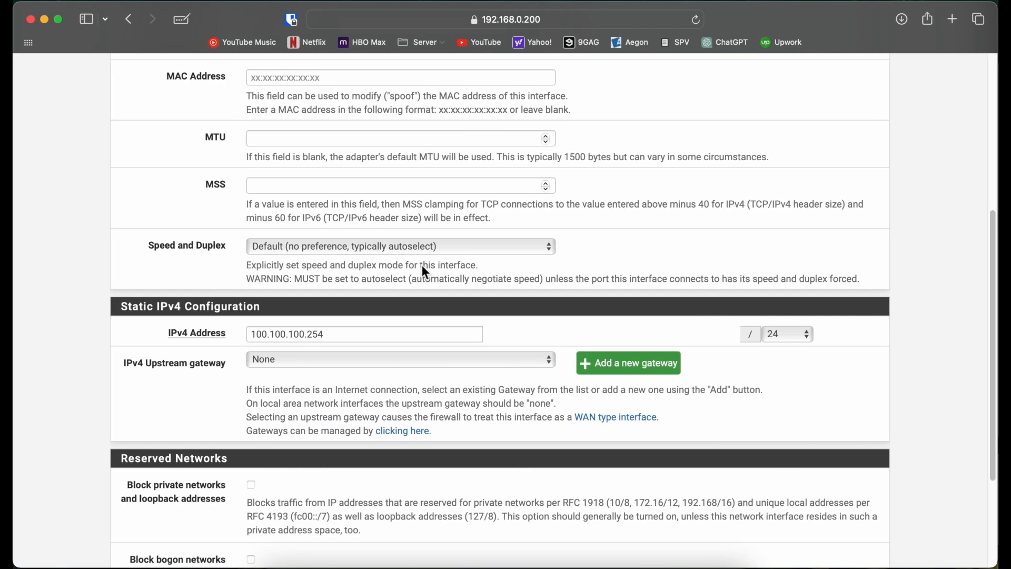
{"action": "scroll", "coordinate": [435, 135], "scroll_direction": "up", "scroll_amount": 6}
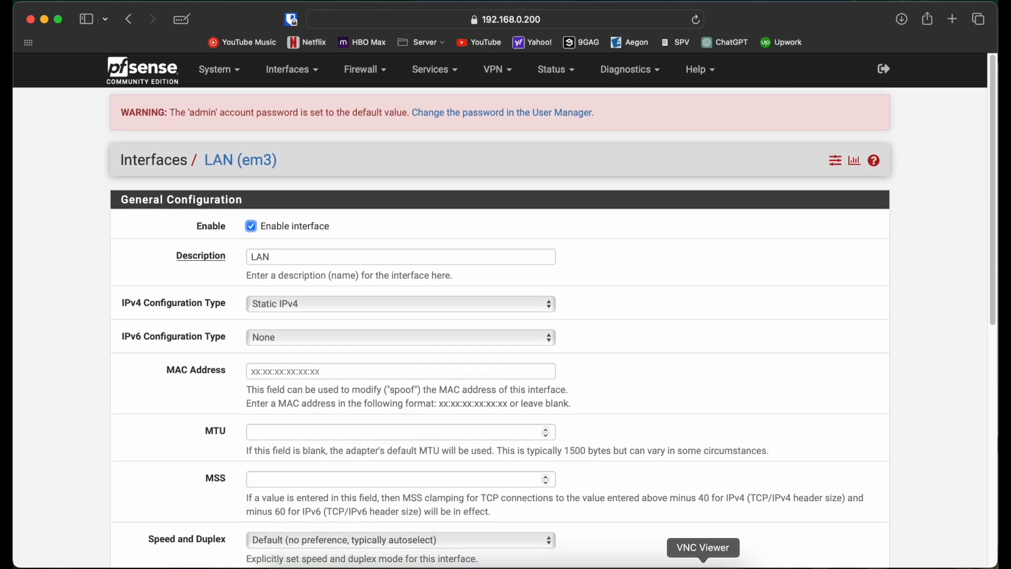
Switch to CENTRAL's console in VNC Viewer, enter the pfSense shell with option 8, and run a ping to 10.10.10.1, stopping it after a few replies.
{"action": "left_click", "coordinate": [704, 567]}
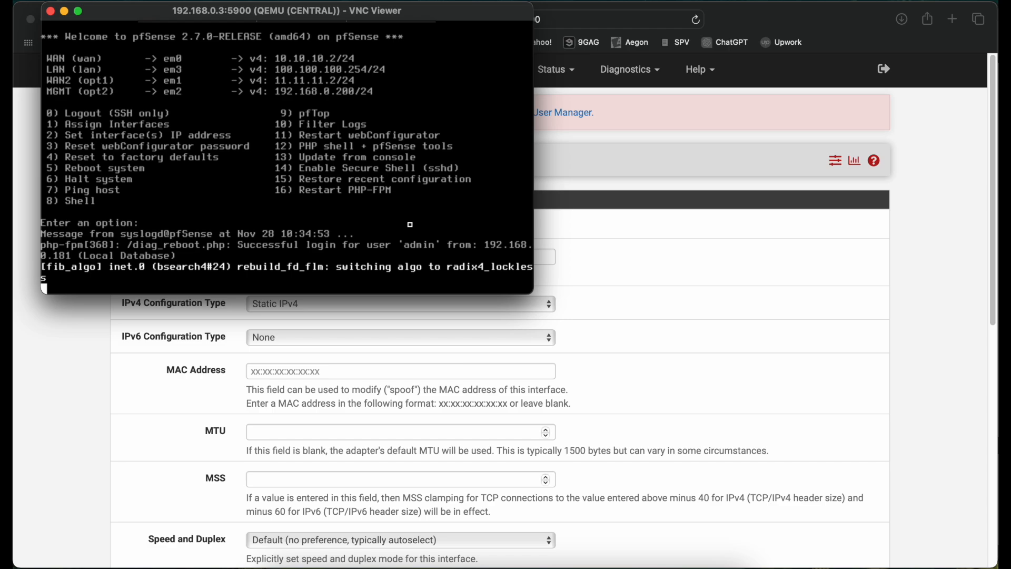
{"action": "key", "text": "Return"}
{"action": "type", "text": "8"}
{"action": "key", "text": "Return"}
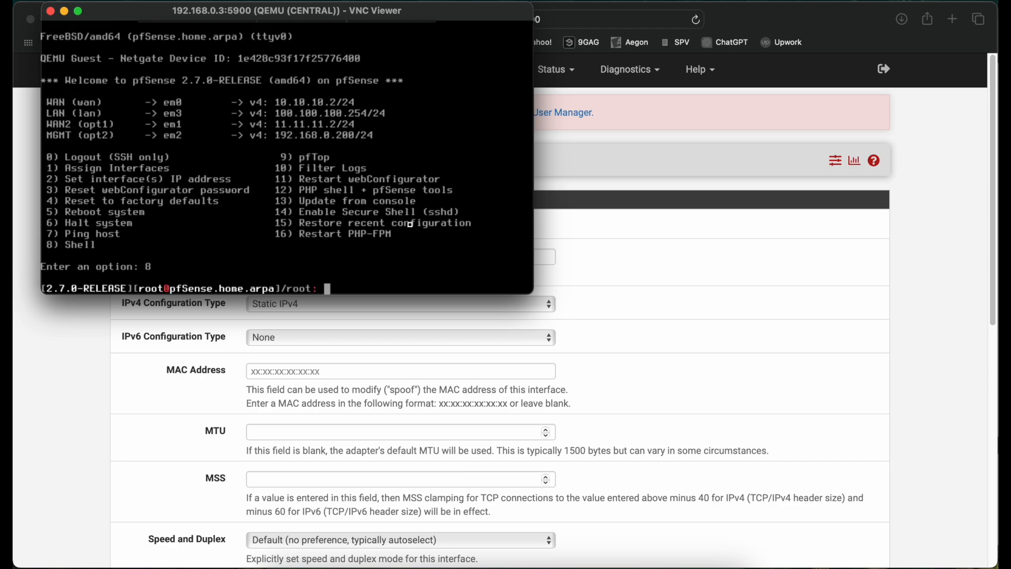
{"action": "type", "text": "ping 10.10.10.1"}
{"action": "key", "text": "Return"}
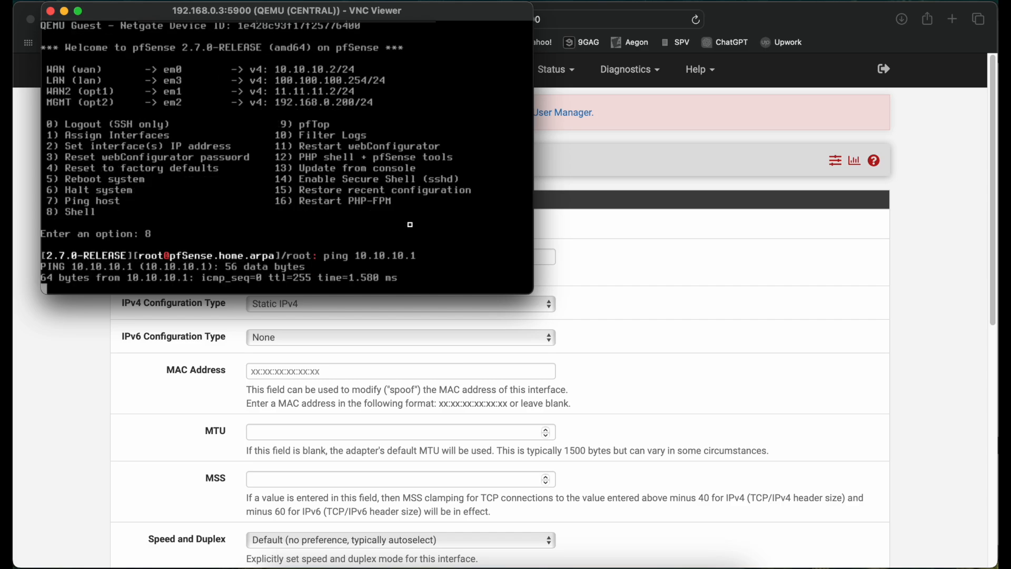
{"action": "key", "text": "ctrl+c"}
Ping 11.11.11.1 from CENTRAL's shell by editing the previous command, and stop the ping.
{"action": "key", "text": "Up"}
{"action": "key", "text": "BackSpace"}
{"action": "key", "text": "BackSpace"}
{"action": "key", "text": "BackSpace"}
{"action": "key", "text": "BackSpace"}
{"action": "key", "text": "BackSpace"}
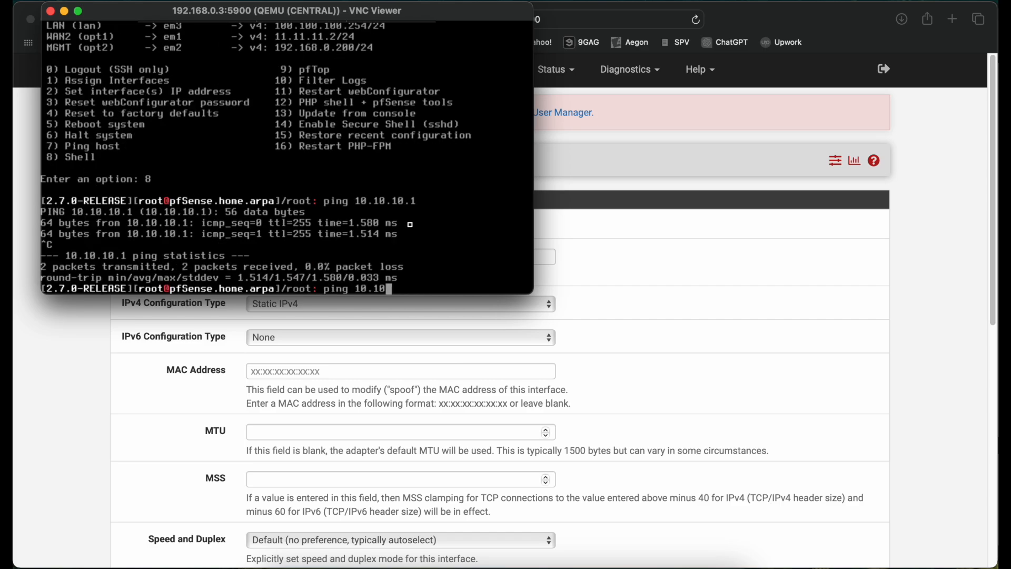
{"action": "key", "text": "BackSpace"}
{"action": "key", "text": "BackSpace"}
{"action": "key", "text": "BackSpace"}
{"action": "key", "text": "BackSpace"}
{"action": "type", "text": "1.11.11.1"}
{"action": "key", "text": "Return"}
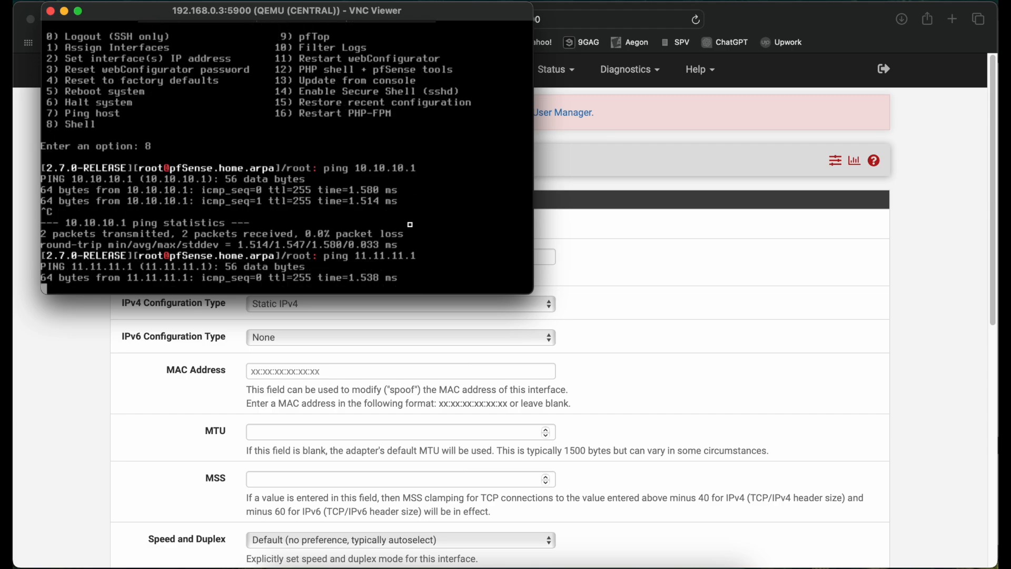
{"action": "key", "text": "ctrl+c"}
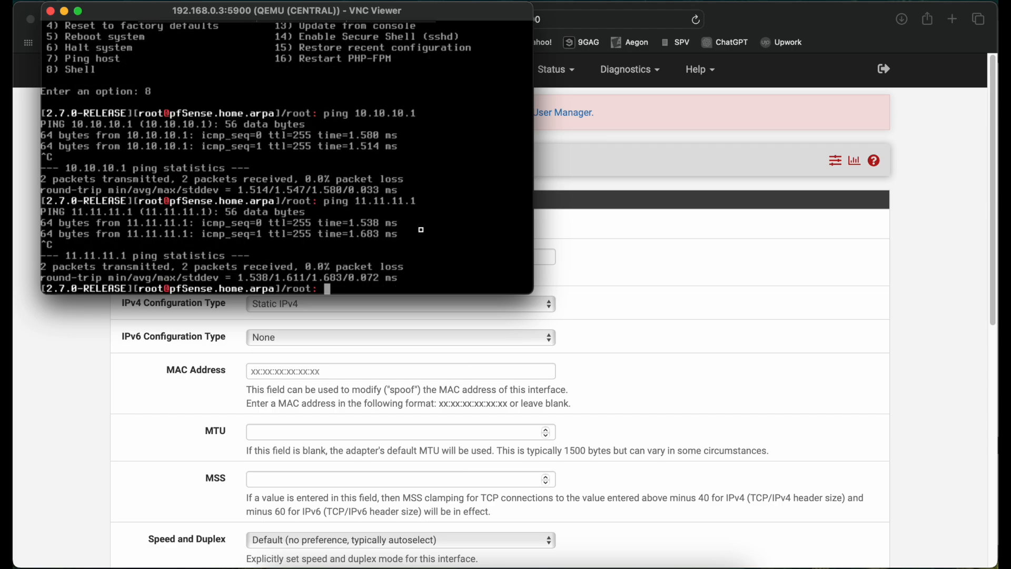
Return to CENTRAL's web interface in Safari and check the firewall rules for the WAN and LAN interfaces.
{"action": "left_click", "coordinate": [591, 264]}
{"action": "left_click", "coordinate": [369, 74]}
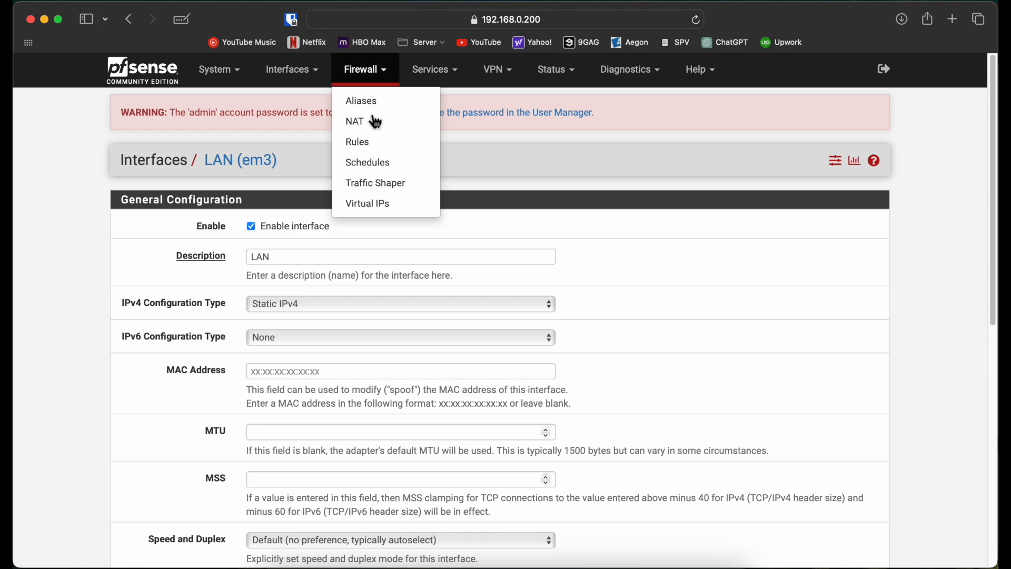
{"action": "left_click", "coordinate": [375, 140]}
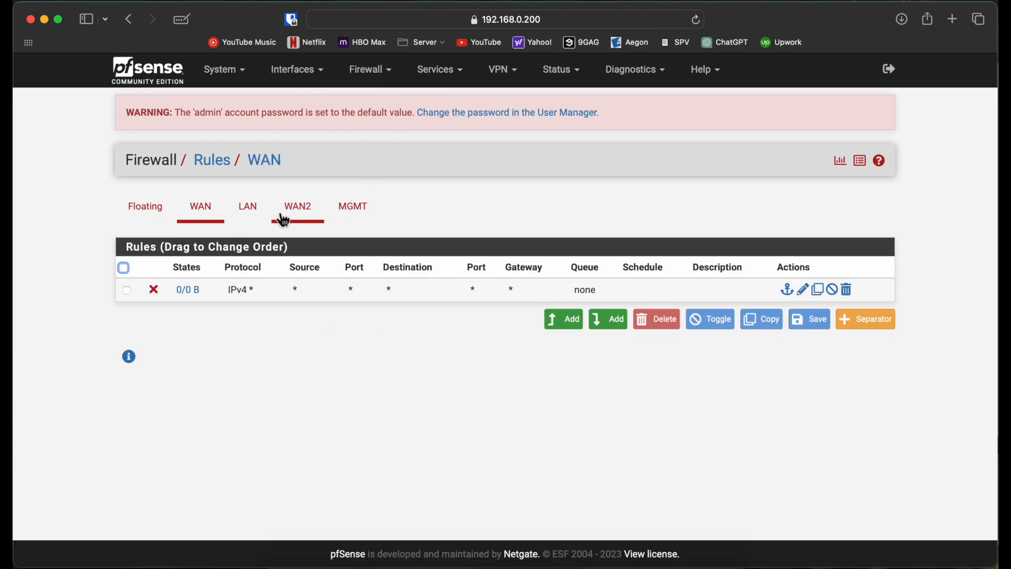
{"action": "left_click", "coordinate": [251, 228]}
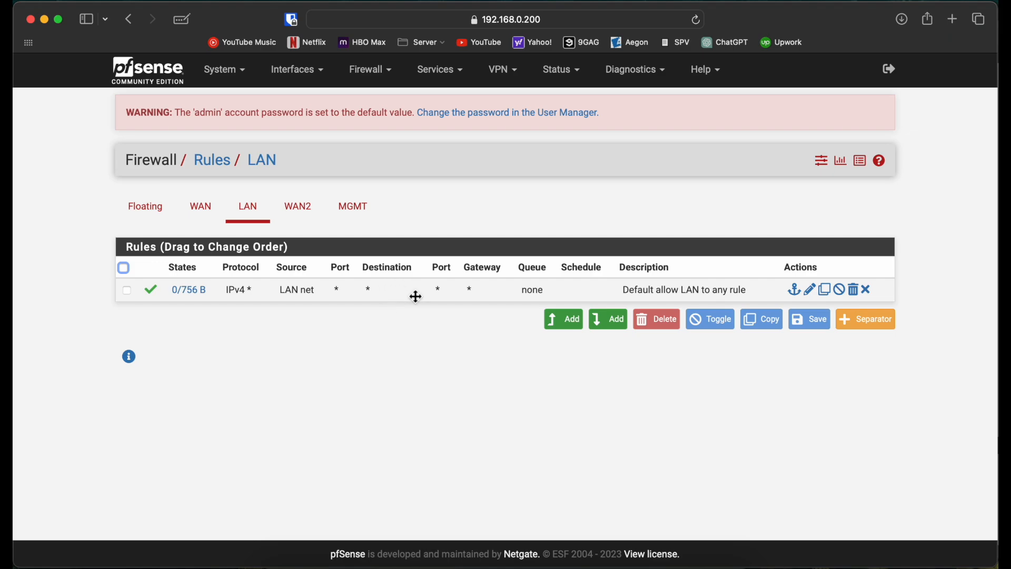
Set CENTRAL's outbound NAT mode to Manual Outbound NAT rule generation, save it, and apply the changes.
{"action": "left_click", "coordinate": [375, 74]}
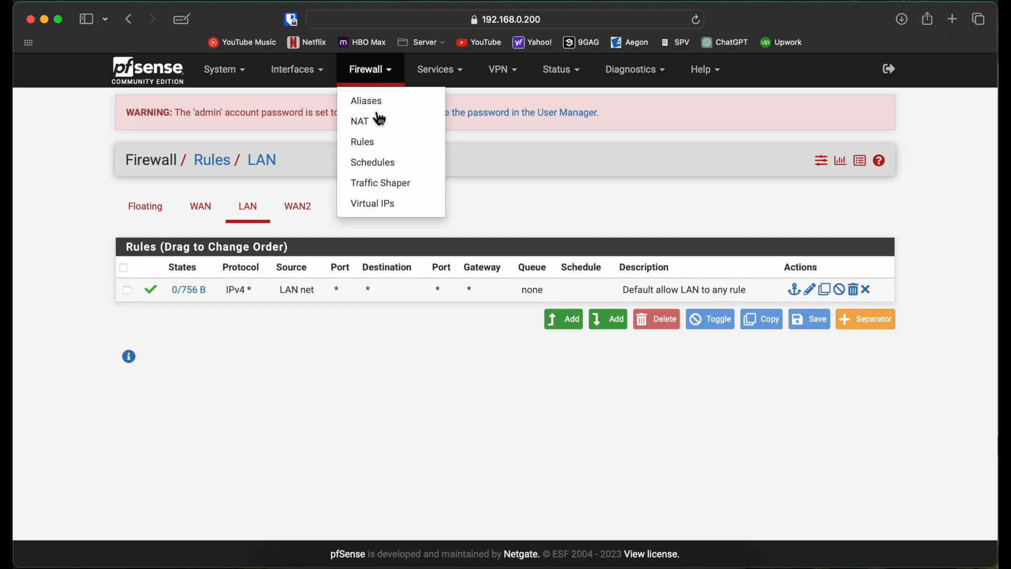
{"action": "left_click", "coordinate": [378, 120]}
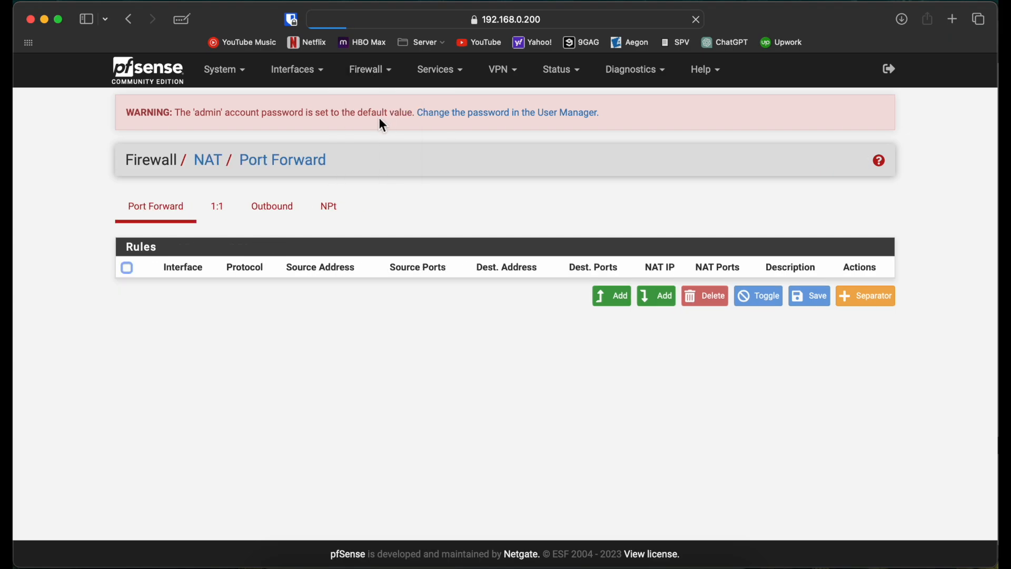
{"action": "left_click", "coordinate": [279, 211]}
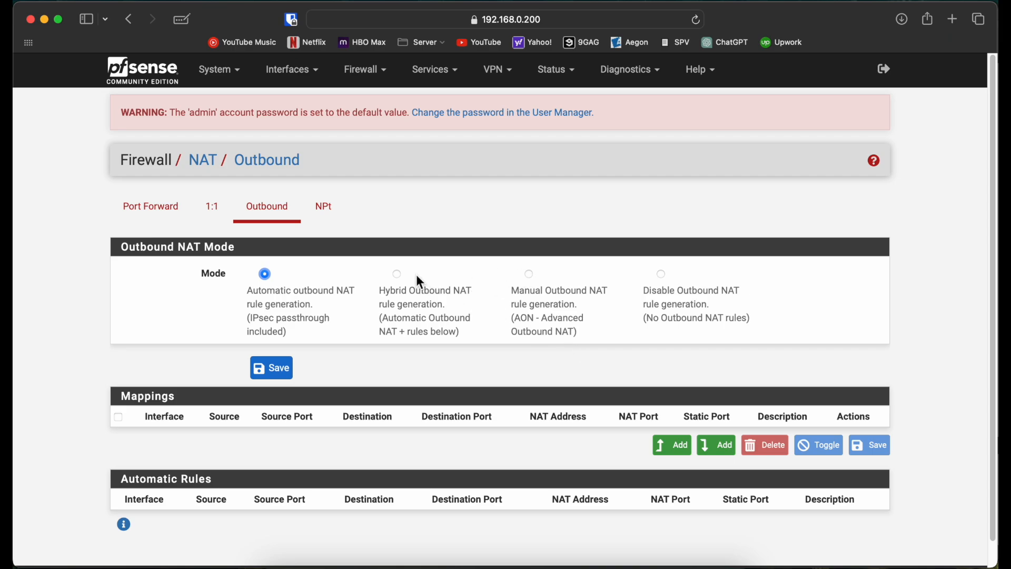
{"action": "left_click", "coordinate": [399, 275]}
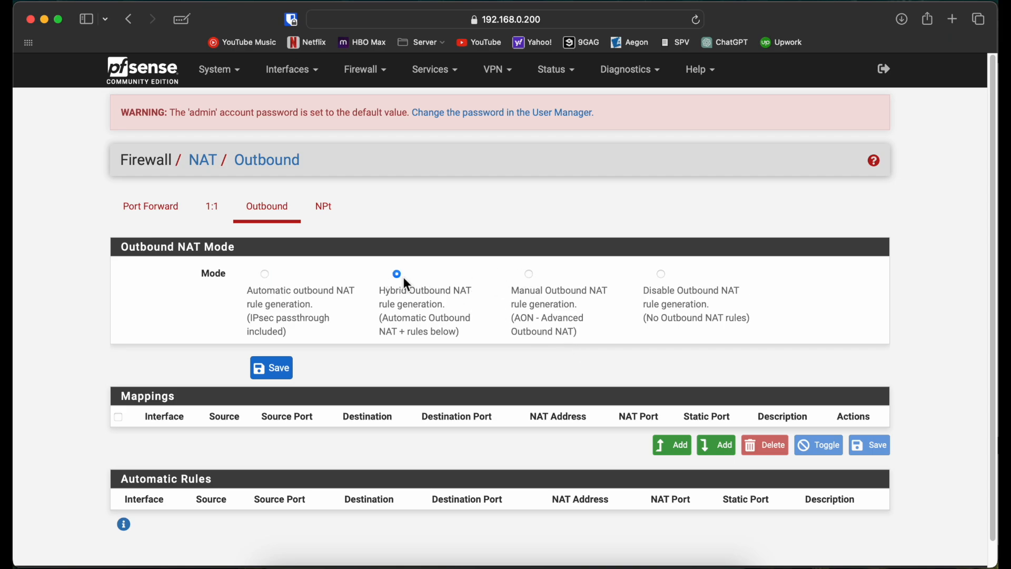
{"action": "left_click", "coordinate": [529, 277]}
{"action": "left_click", "coordinate": [278, 375]}
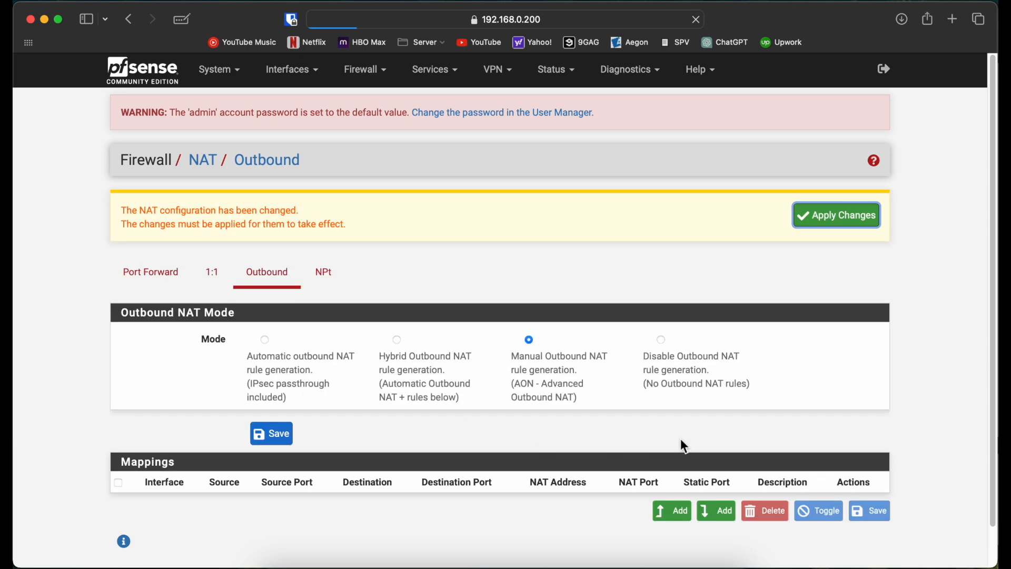
{"action": "left_click", "coordinate": [829, 214]}
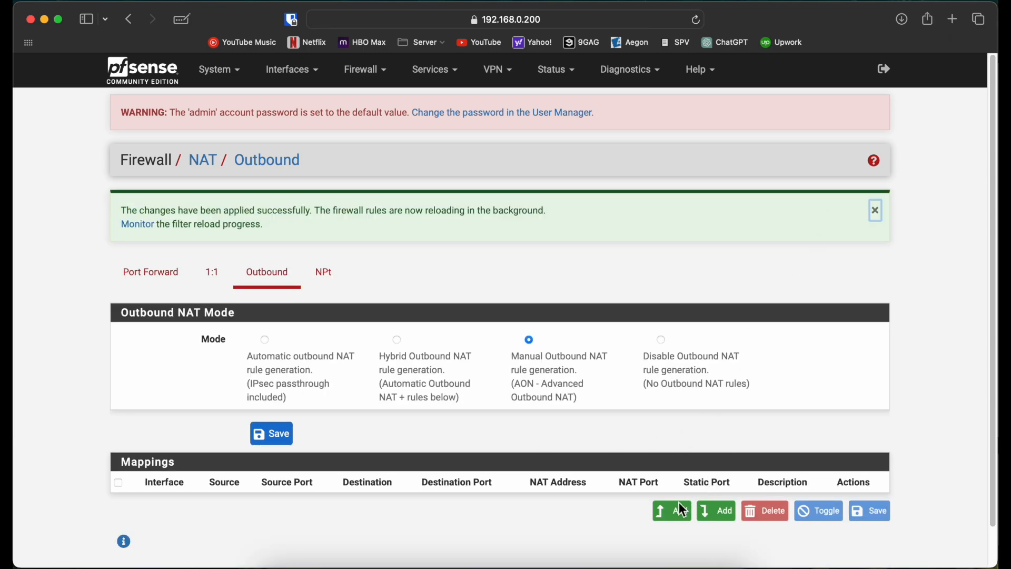
Add an outbound NAT mapping on WAN with source Any, destination Any and translation to the interface address, then save and apply it.
{"action": "left_click", "coordinate": [680, 517]}
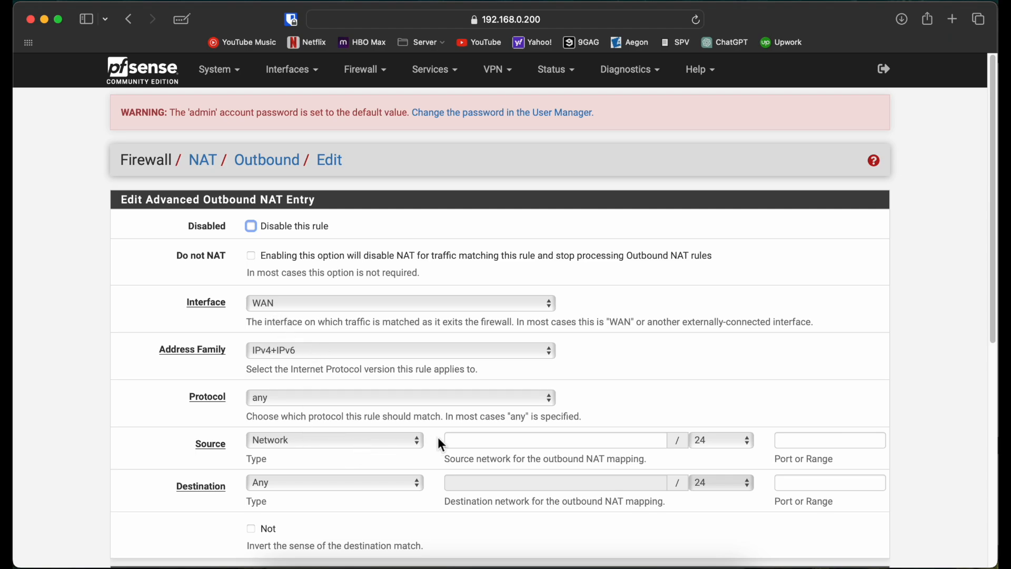
{"action": "left_click", "coordinate": [383, 441]}
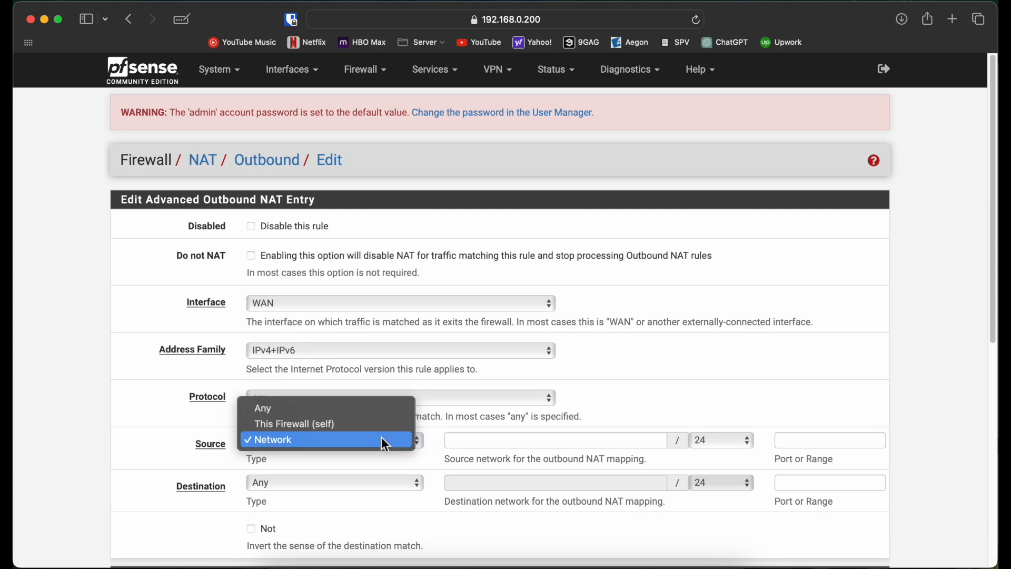
{"action": "left_click", "coordinate": [352, 409]}
{"action": "left_click", "coordinate": [383, 483]}
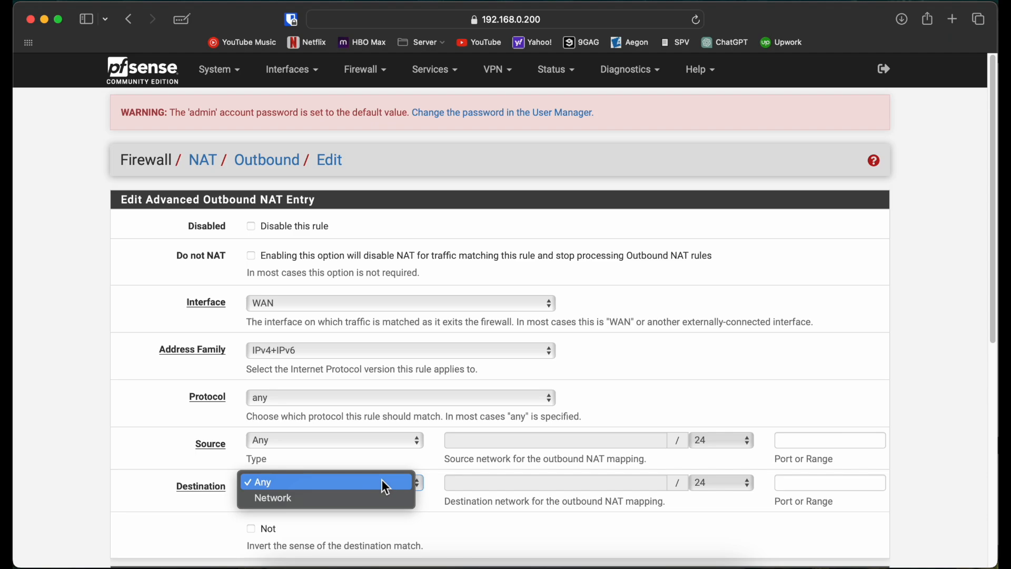
{"action": "left_click", "coordinate": [366, 496]}
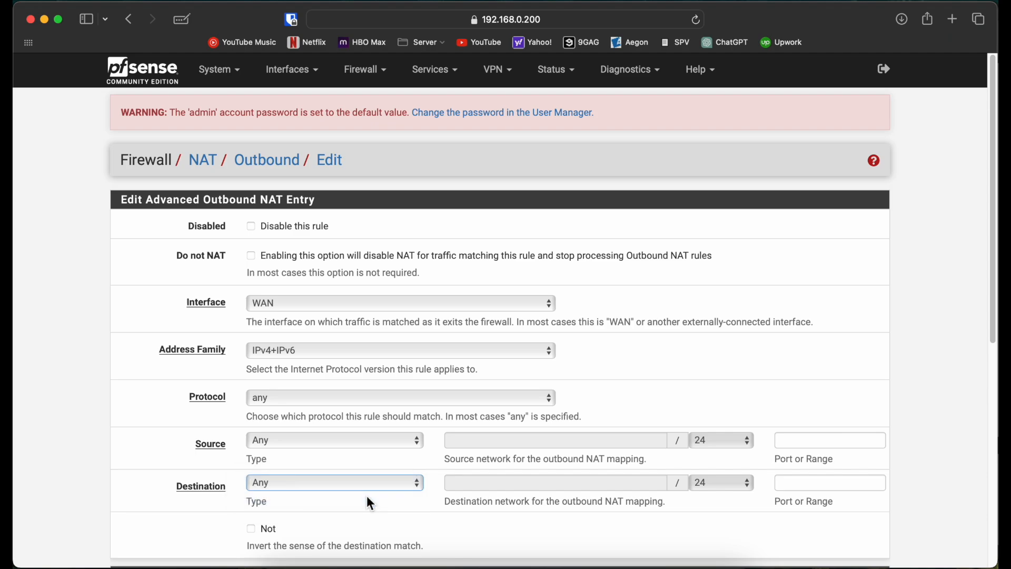
{"action": "left_click", "coordinate": [348, 483]}
{"action": "left_click", "coordinate": [327, 463]}
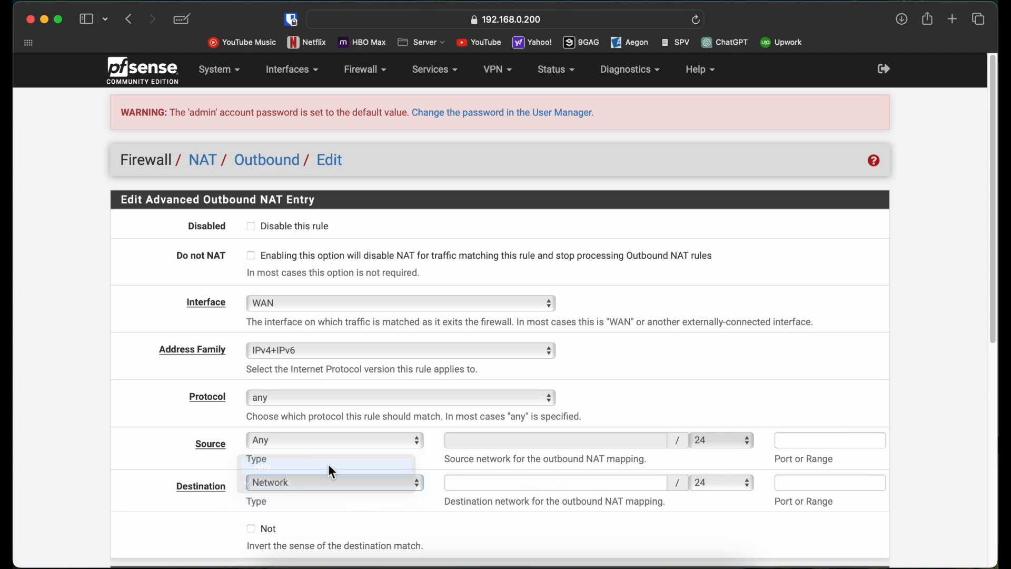
{"action": "scroll", "coordinate": [129, 440], "scroll_direction": "down", "scroll_amount": 2}
{"action": "scroll", "coordinate": [208, 384], "scroll_direction": "down", "scroll_amount": 3}
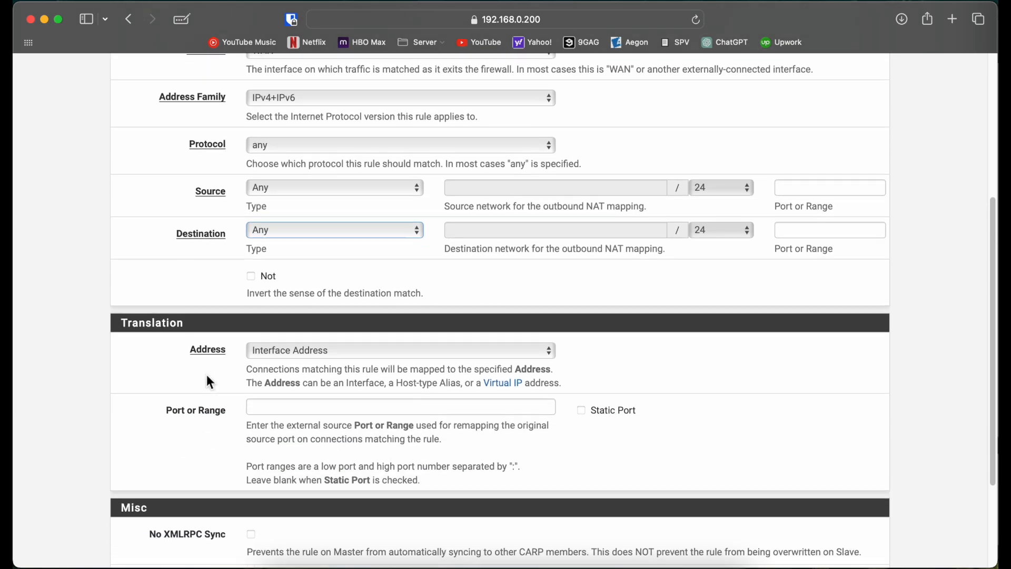
{"action": "scroll", "coordinate": [142, 424], "scroll_direction": "down", "scroll_amount": 3}
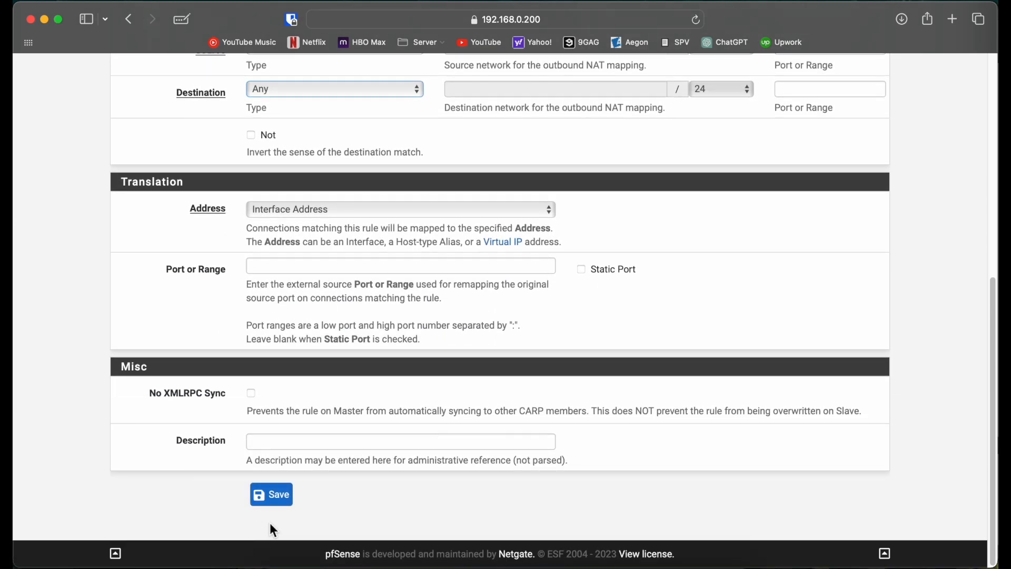
{"action": "left_click", "coordinate": [274, 501]}
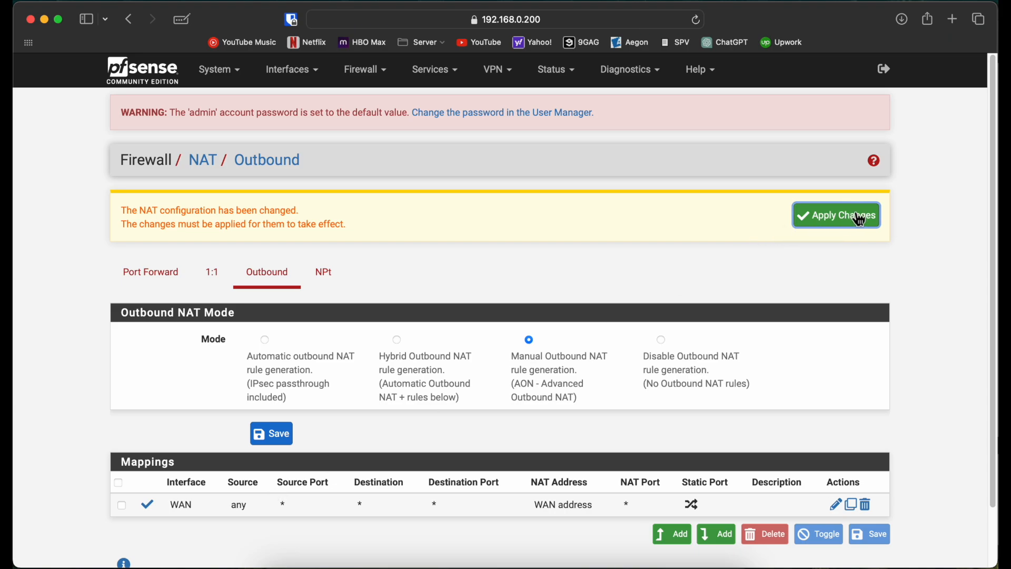
{"action": "left_click", "coordinate": [850, 217]}
Add a second outbound NAT mapping on WAN2 with source and destination Any, save it, and apply the changes.
{"action": "left_click", "coordinate": [680, 536]}
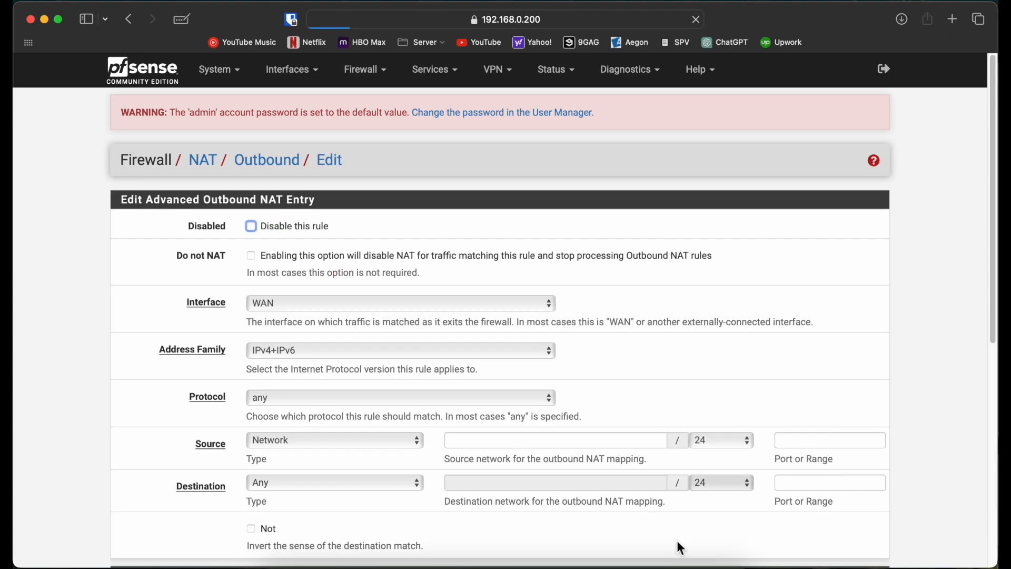
{"action": "left_click", "coordinate": [295, 305]}
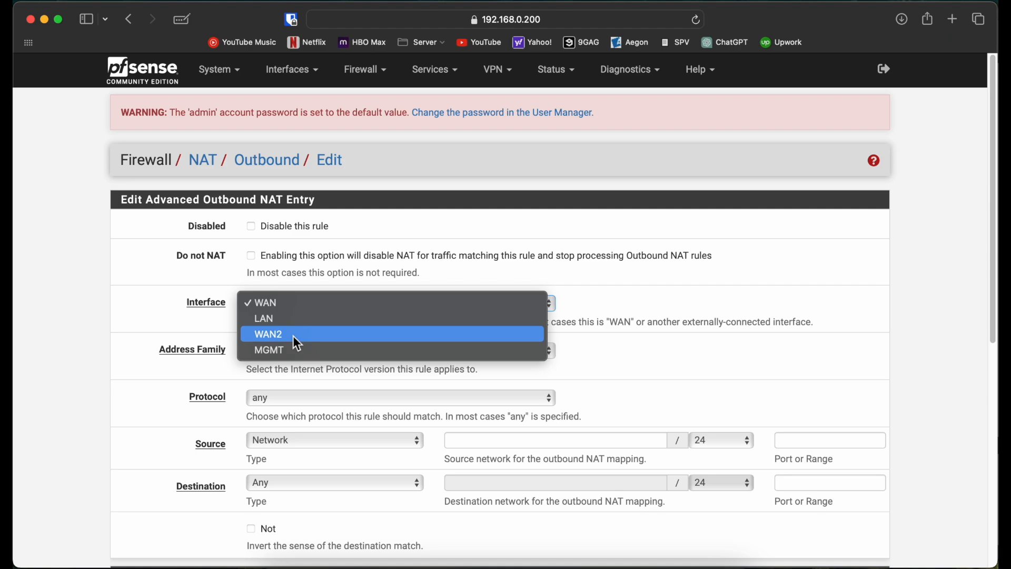
{"action": "left_click", "coordinate": [293, 338]}
{"action": "left_click", "coordinate": [296, 444]}
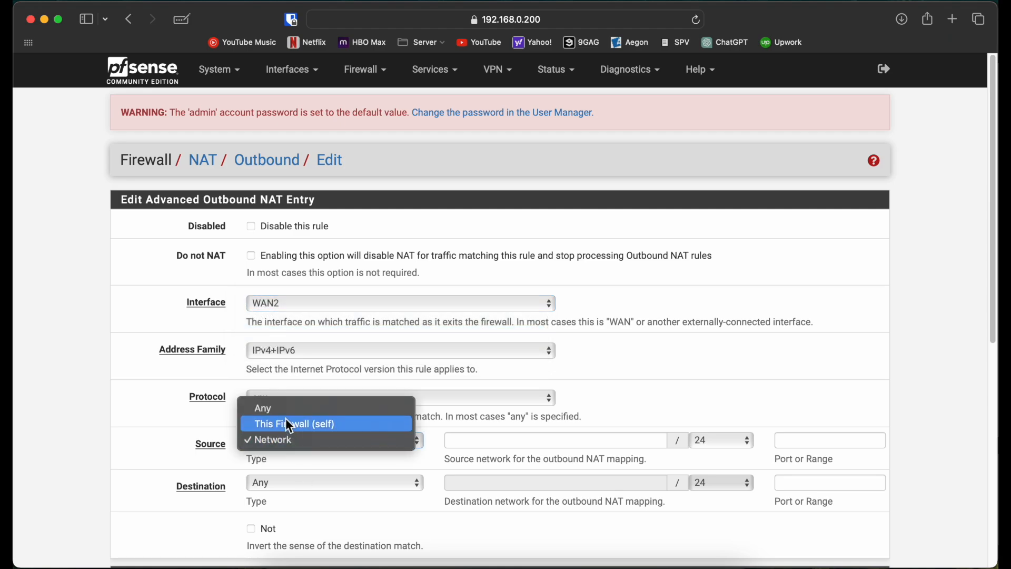
{"action": "left_click", "coordinate": [281, 411]}
{"action": "scroll", "coordinate": [136, 411], "scroll_direction": "down", "scroll_amount": 5}
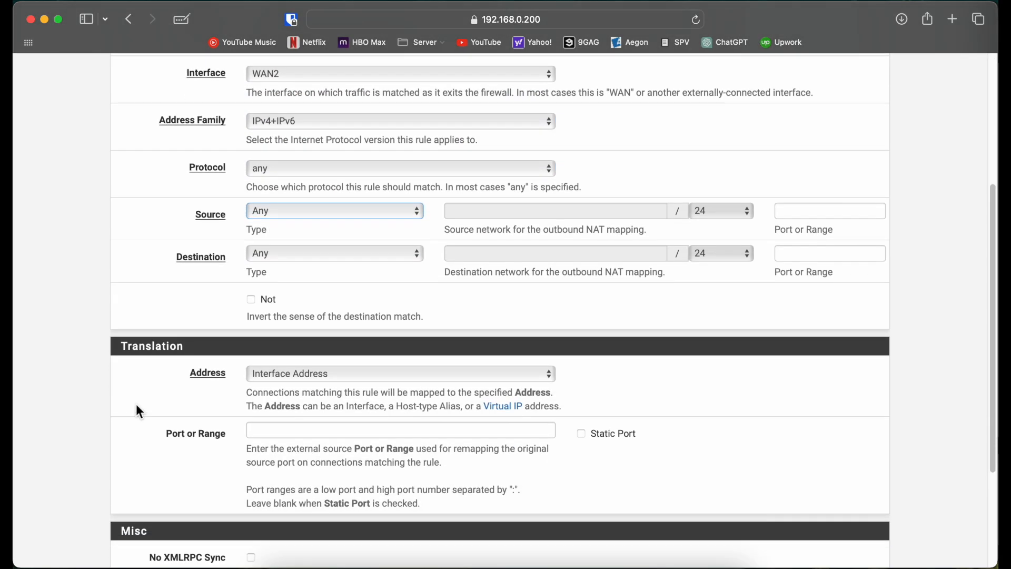
{"action": "scroll", "coordinate": [159, 428], "scroll_direction": "down", "scroll_amount": 3}
{"action": "left_click", "coordinate": [286, 503]}
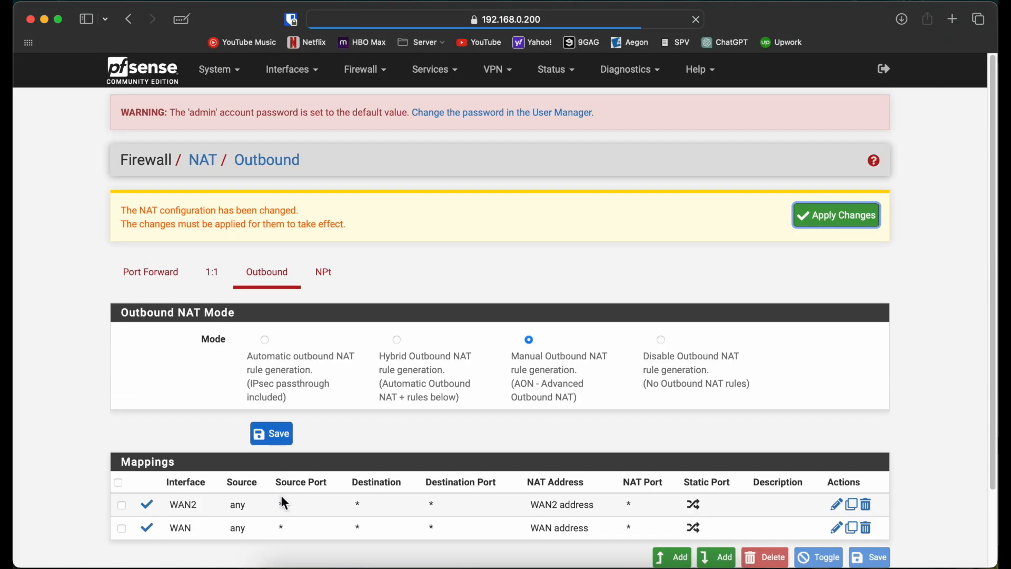
{"action": "left_click", "coordinate": [833, 219]}
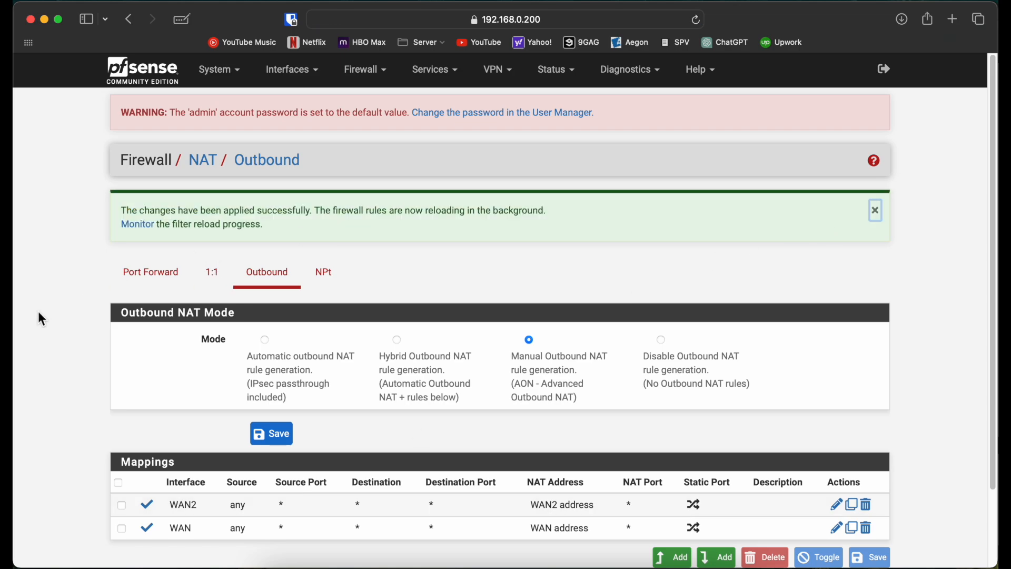
{"action": "scroll", "coordinate": [42, 315], "scroll_direction": "down", "scroll_amount": 1}
{"action": "scroll", "coordinate": [42, 318], "scroll_direction": "down", "scroll_amount": 1}
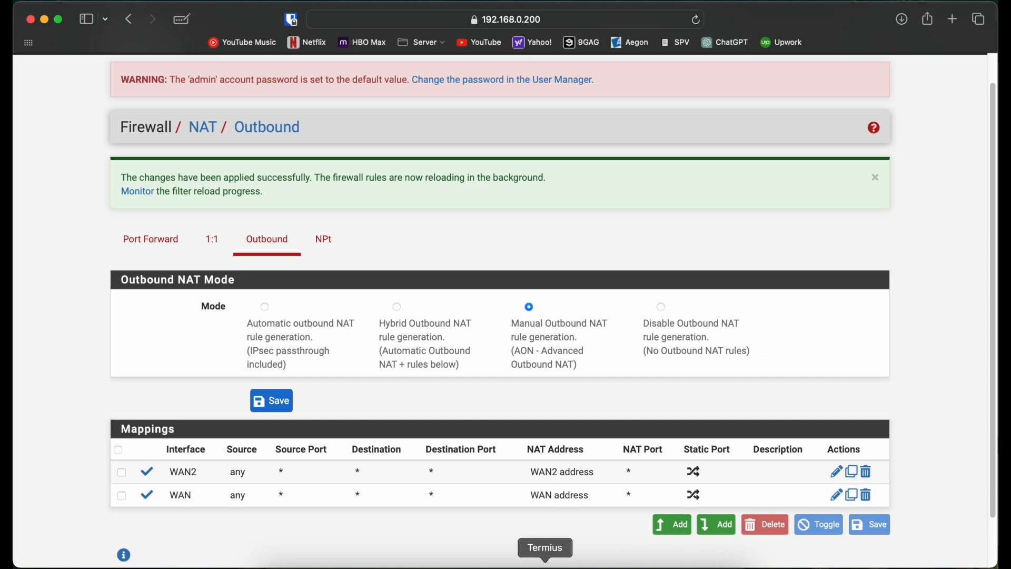
Switch to the USER console in Termius, run a continuous ping to 10.10.10.1 with -t, and stop it.
{"action": "left_click", "coordinate": [553, 562]}
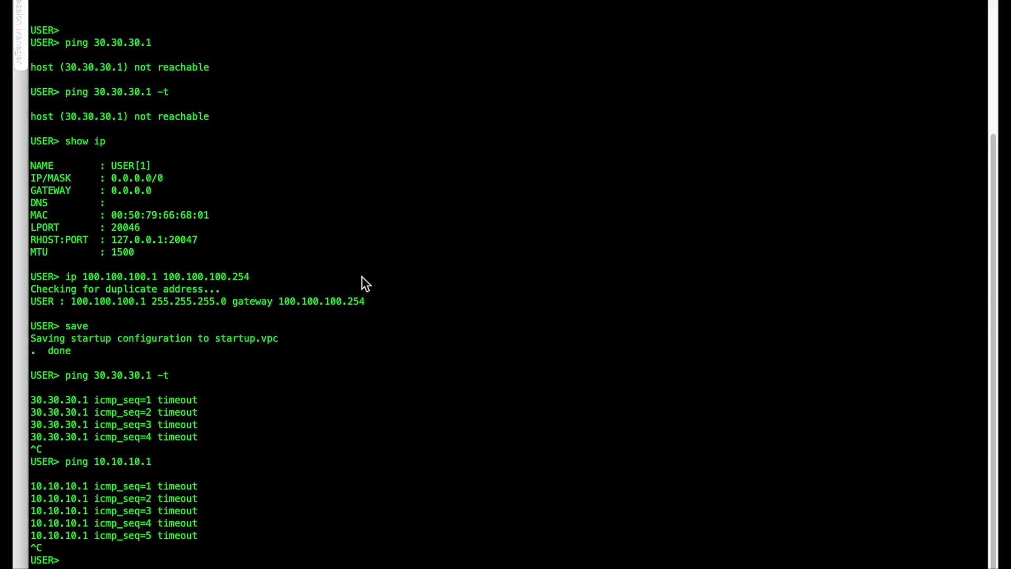
{"action": "key", "text": "Up"}
{"action": "type", "text": "-t"}
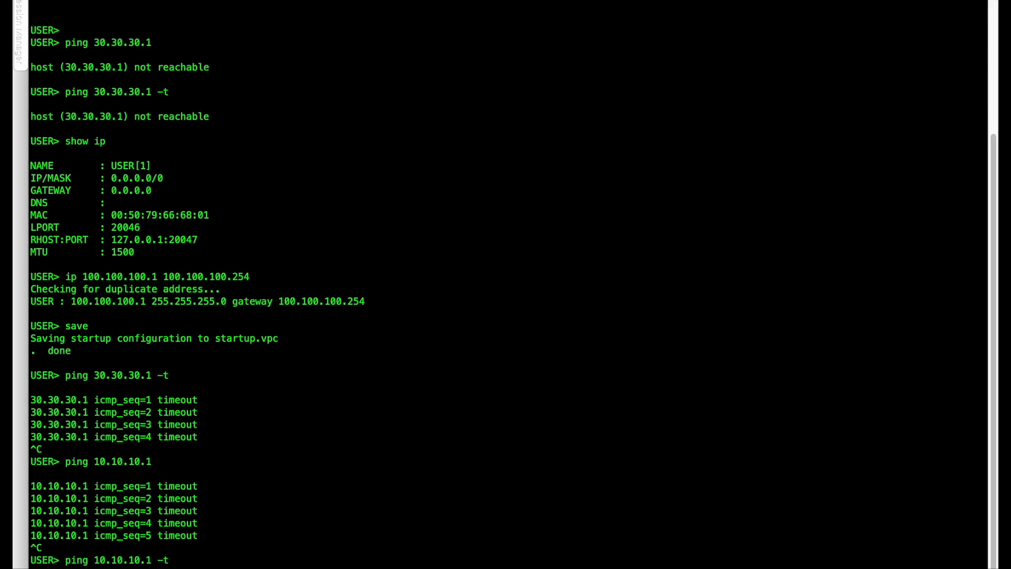
{"action": "key", "text": "Return"}
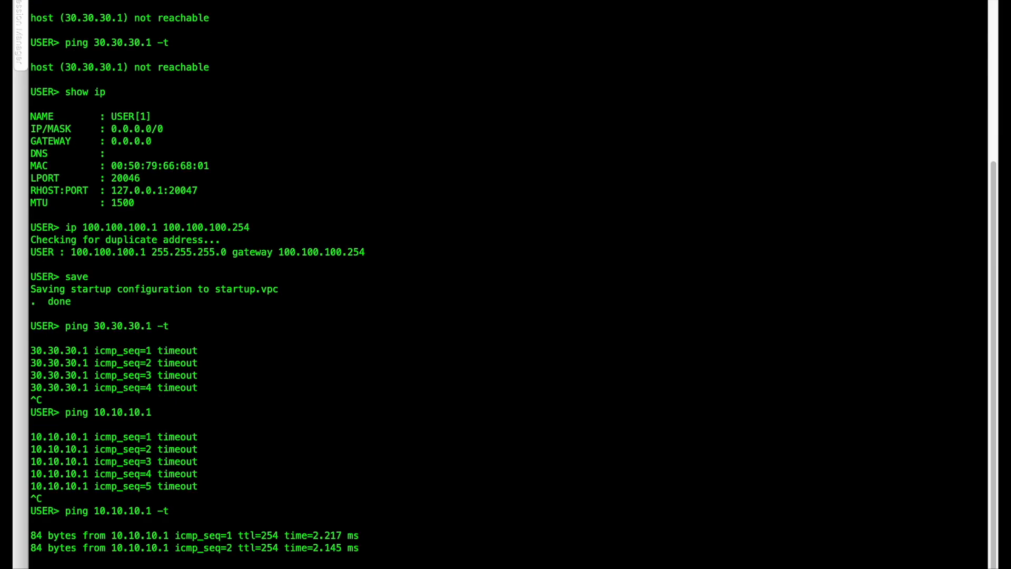
{"action": "key", "text": "ctrl+c"}
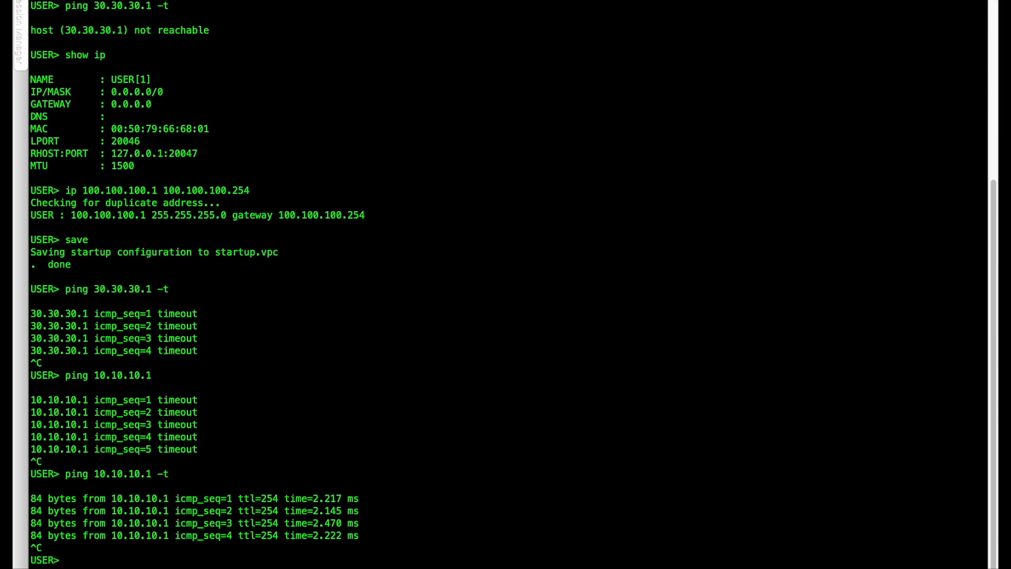
Recall the continuous ping to 30.30.30.1 with -t on USER, run it, and stop it.
{"action": "key", "text": "Up"}
{"action": "key", "text": "Up"}
{"action": "key", "text": "Up"}
{"action": "key", "text": "Up"}
{"action": "key", "text": "Down"}
{"action": "key", "text": "Return"}
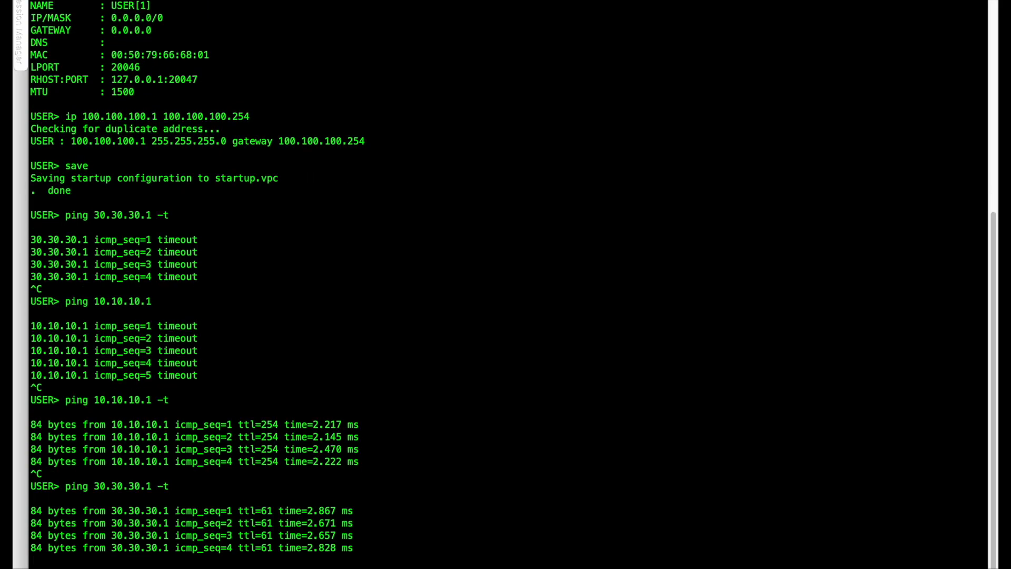
{"action": "key", "text": "ctrl+c"}
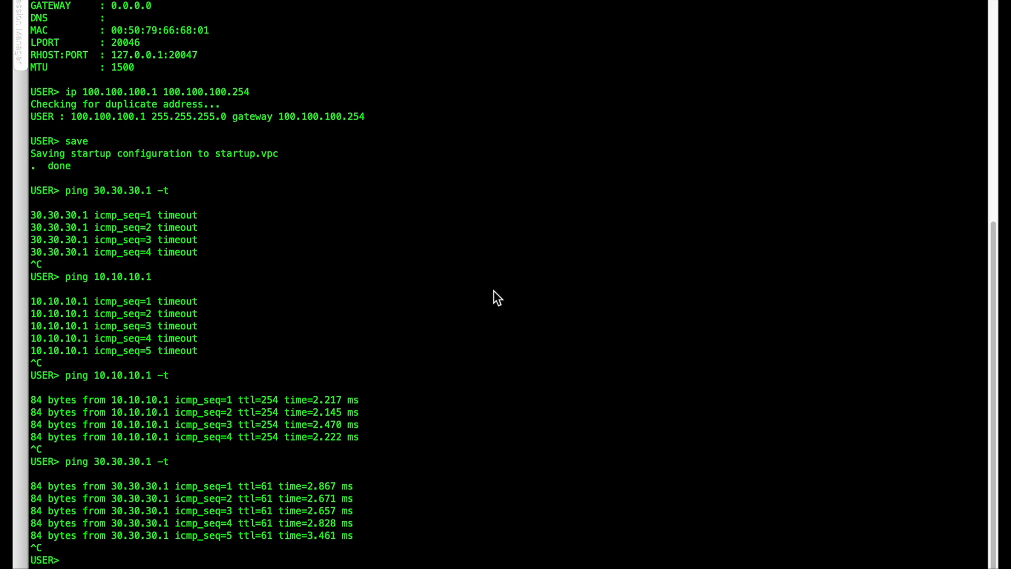
Switch to the pfSense web interface in Safari and open the routing gateways list to check the default gateway.
{"action": "key", "text": "ctrl+Left"}
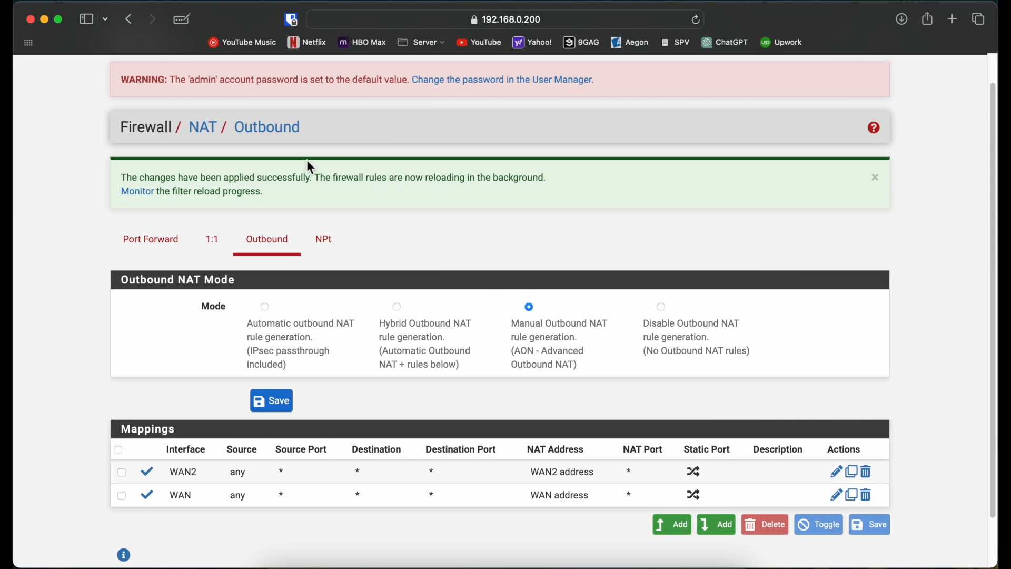
{"action": "scroll", "coordinate": [310, 167], "scroll_direction": "up", "scroll_amount": 1}
{"action": "left_click", "coordinate": [226, 70]}
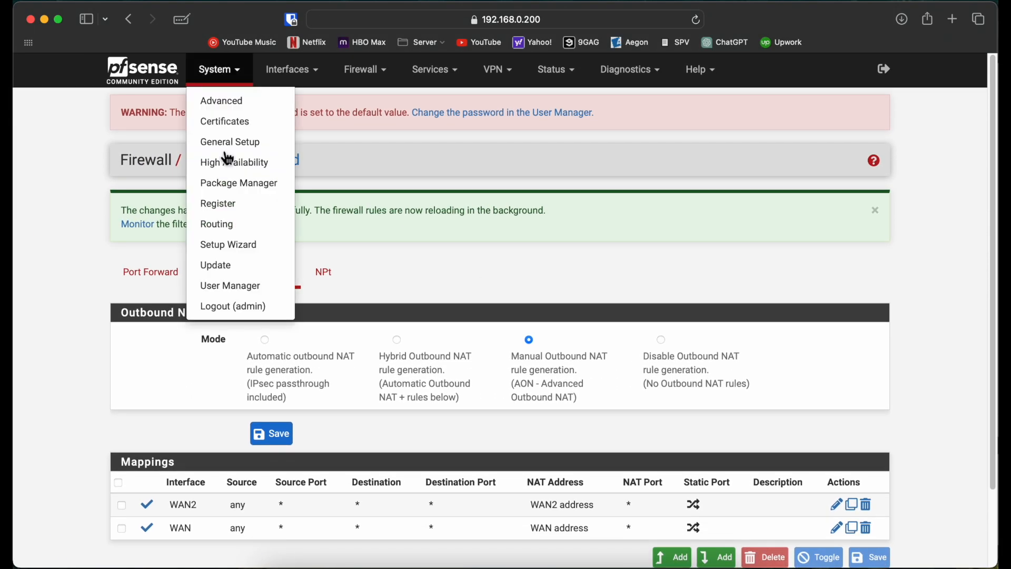
{"action": "left_click", "coordinate": [228, 233]}
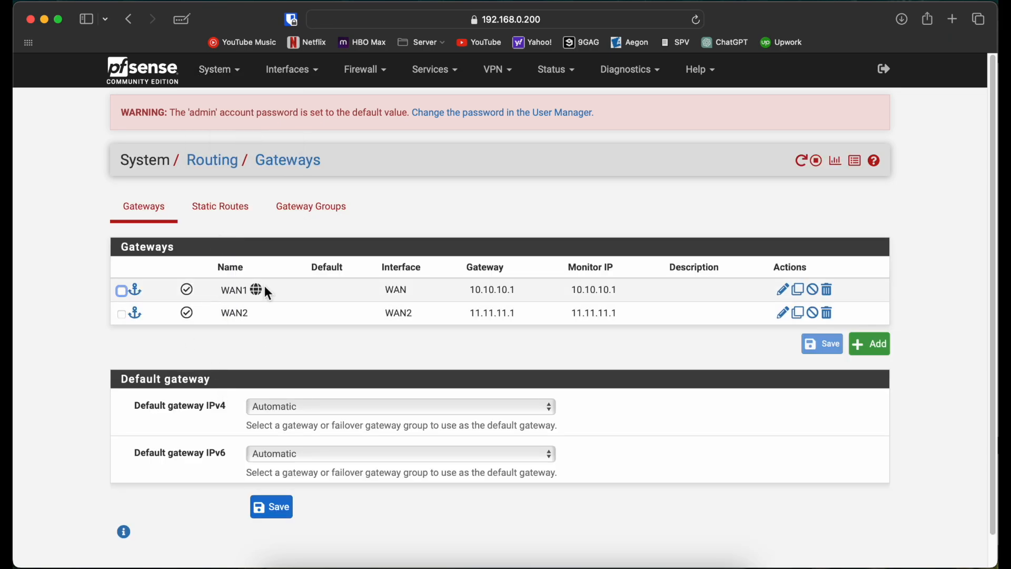
{"action": "mouse_move", "coordinate": [251, 288]}
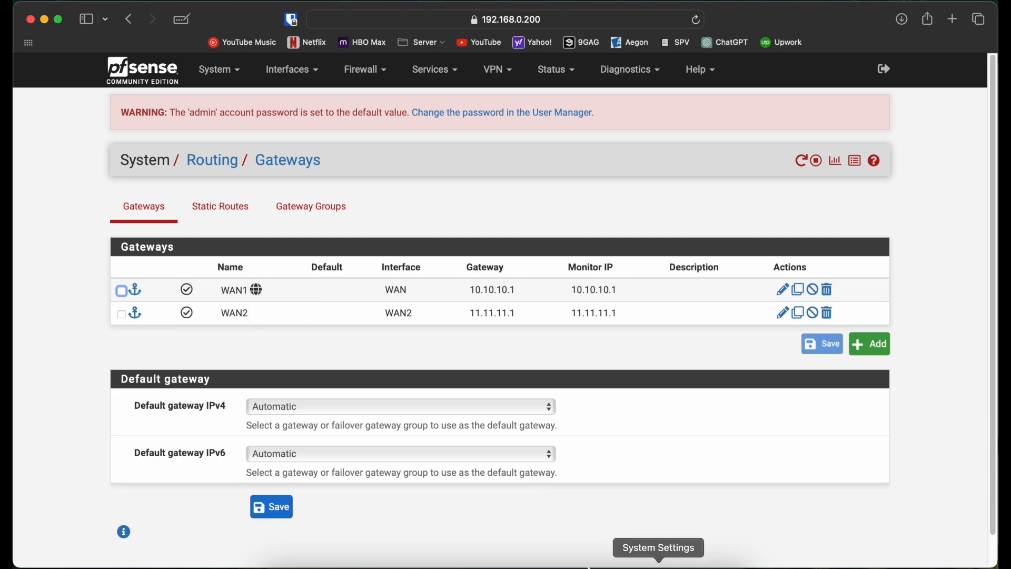
Switch to GNS3 and suspend the link between ISP1 Gi0/1 and SW1 e2.
{"action": "left_click", "coordinate": [523, 566]}
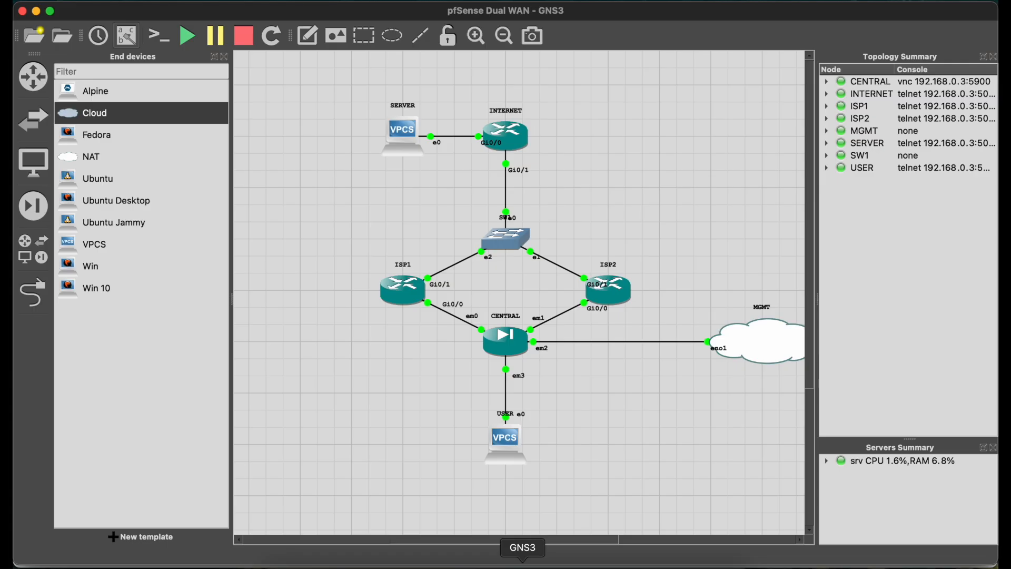
{"action": "right_click", "coordinate": [453, 277]}
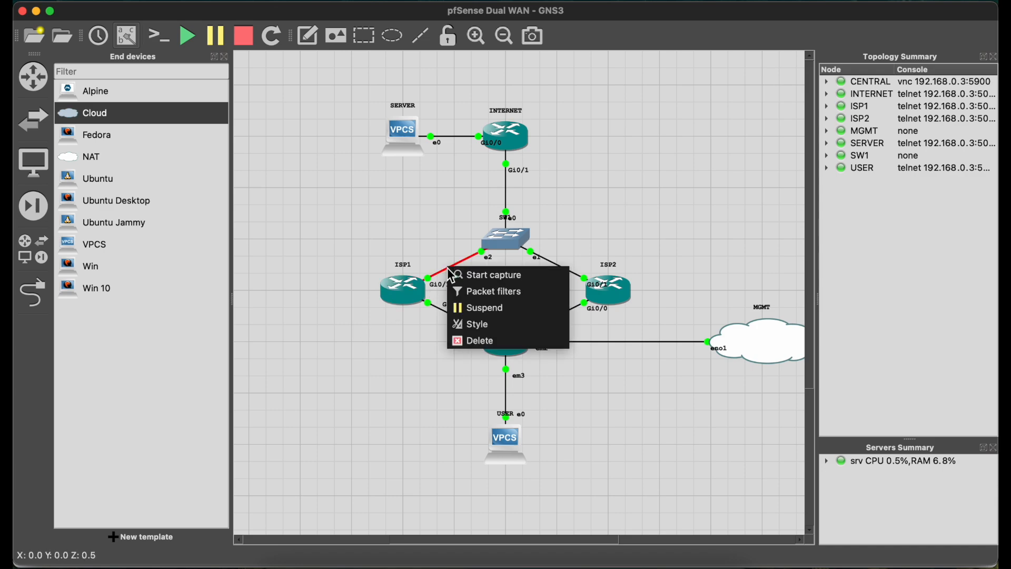
{"action": "left_click", "coordinate": [476, 311]}
Switch to Safari and reload the pfSense Gateways page to check for a failover.
{"action": "left_click", "coordinate": [297, 564]}
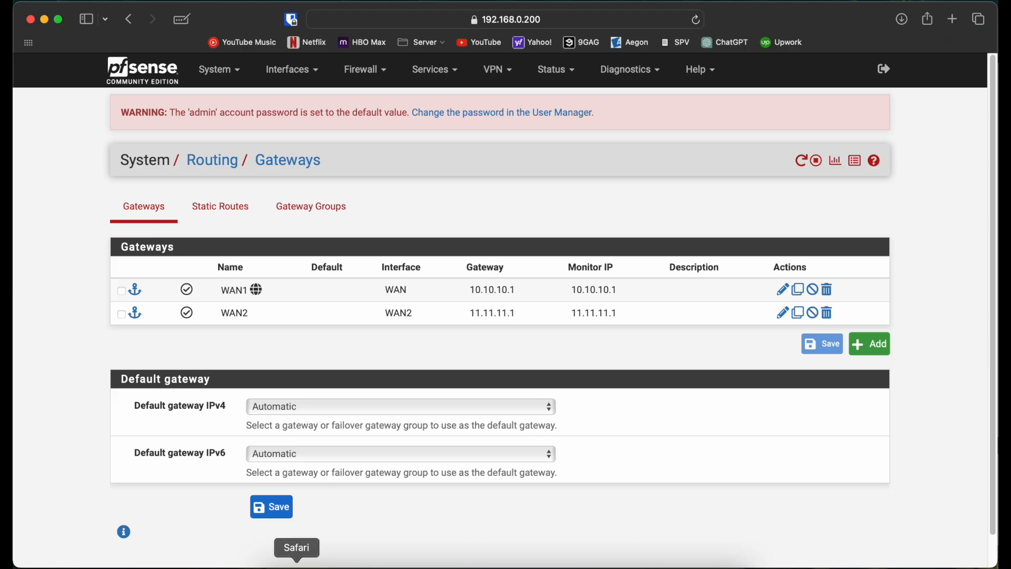
{"action": "left_click", "coordinate": [699, 20]}
{"action": "left_click", "coordinate": [698, 21]}
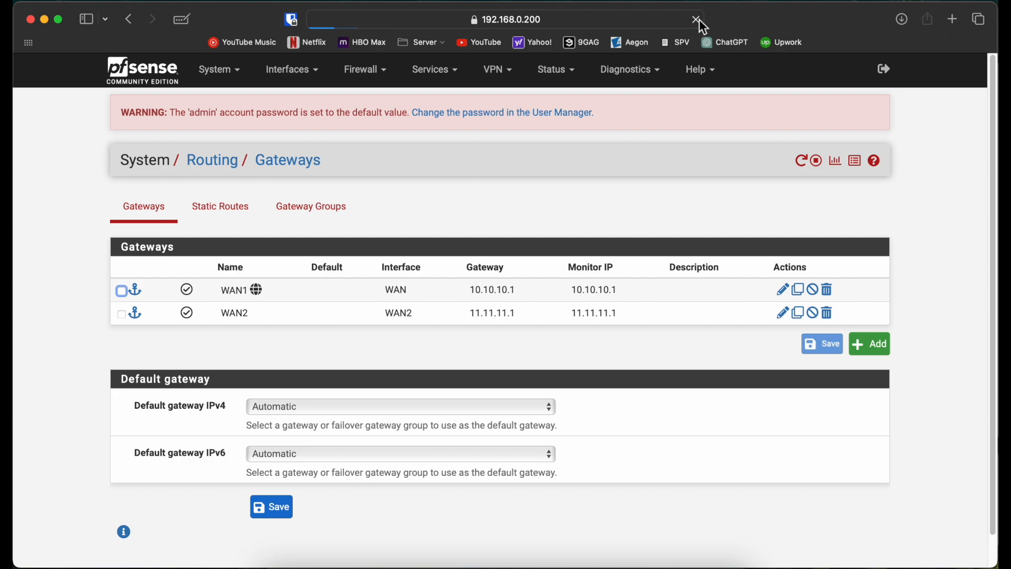
Go to the USER console and start a continuous ping to 30.30.30.1 with -t, leaving it running.
{"action": "left_click", "coordinate": [704, 558]}
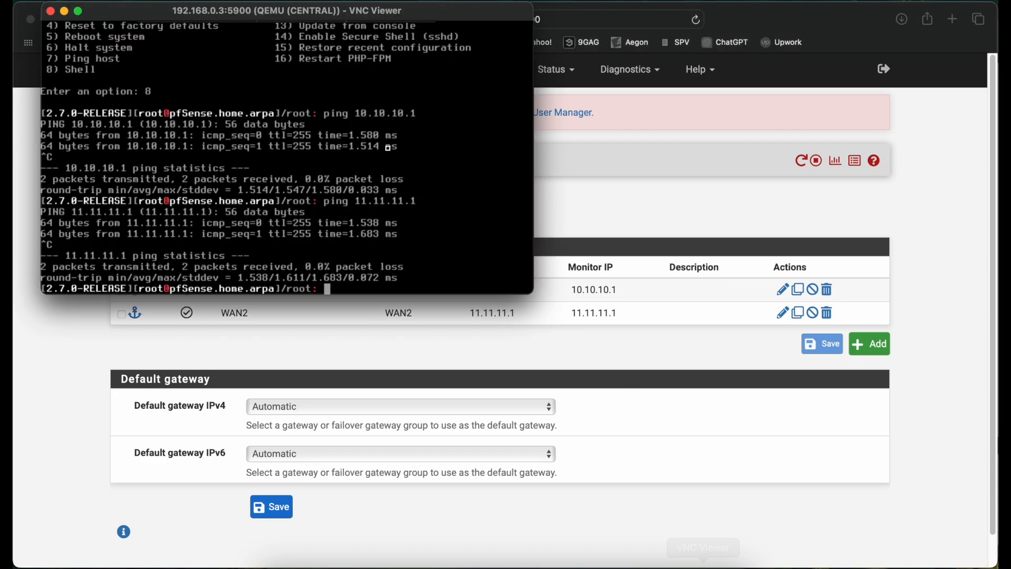
{"action": "key", "text": "Up"}
{"action": "key", "text": "ctrl+Right"}
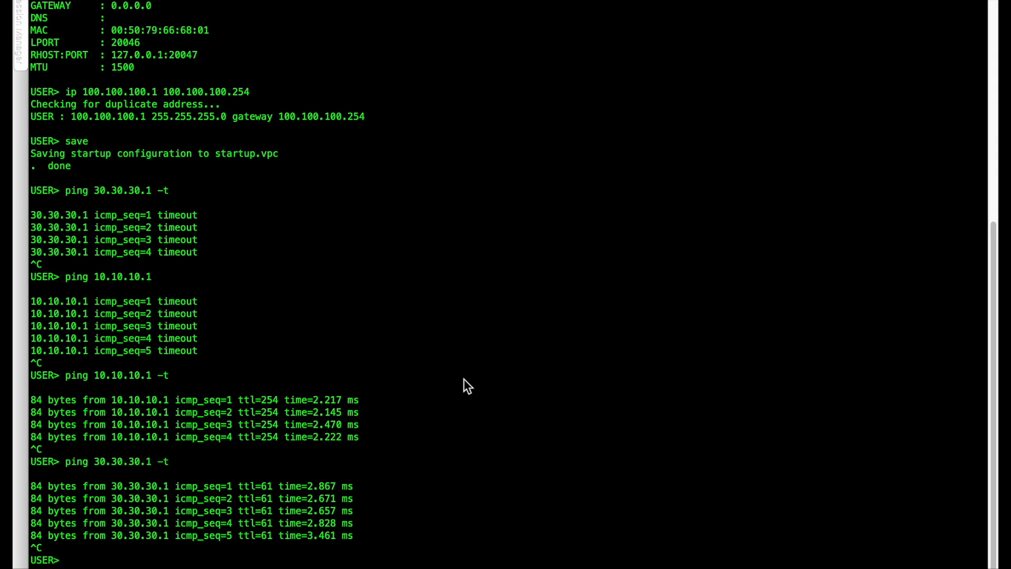
{"action": "key", "text": "Up"}
{"action": "key", "text": "Return"}
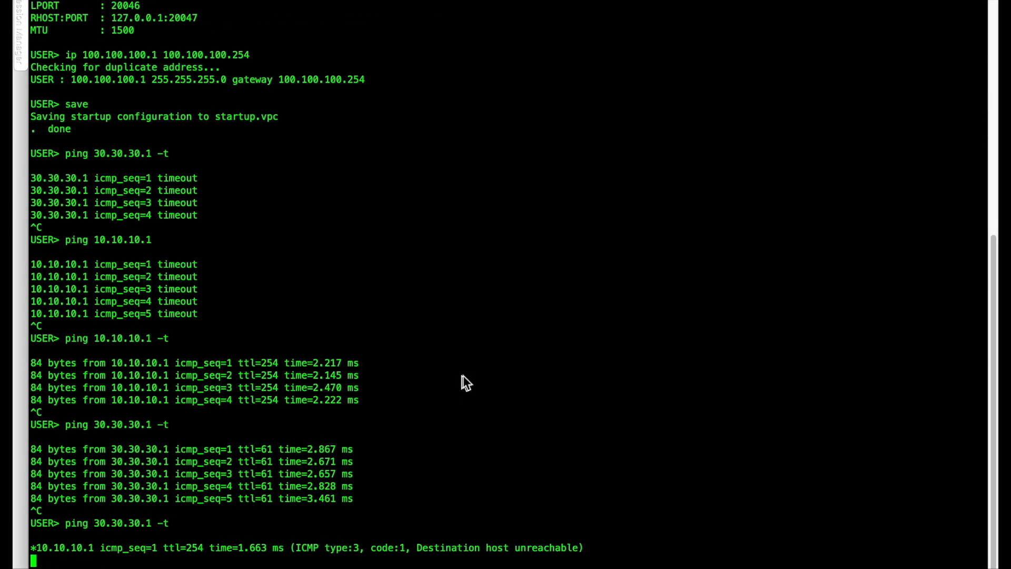
Return to pfSense in the browser and refresh the gateways list to recheck which gateway is the default.
{"action": "key", "text": "ctrl+Left"}
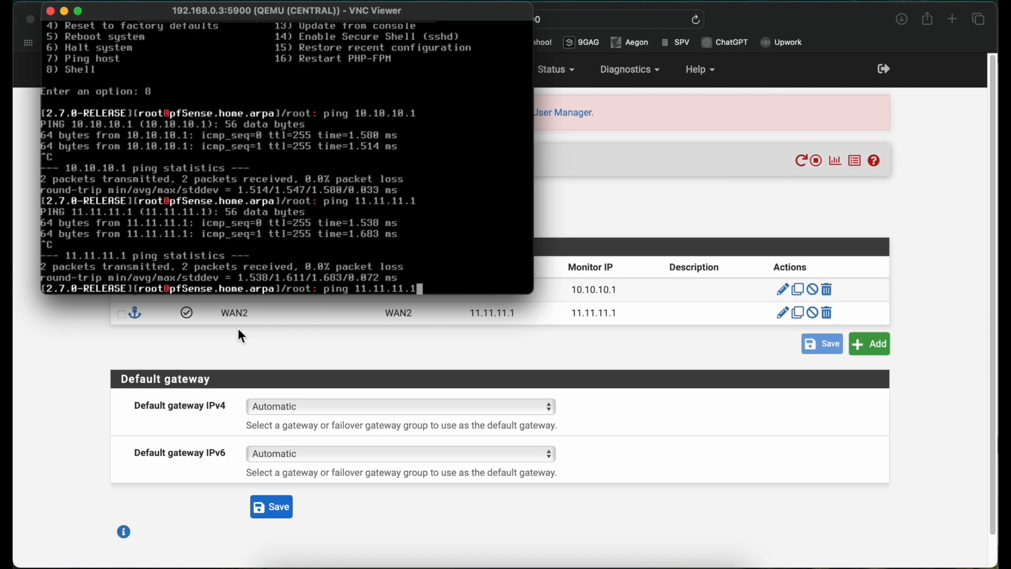
{"action": "left_click", "coordinate": [245, 338]}
{"action": "left_click", "coordinate": [695, 21]}
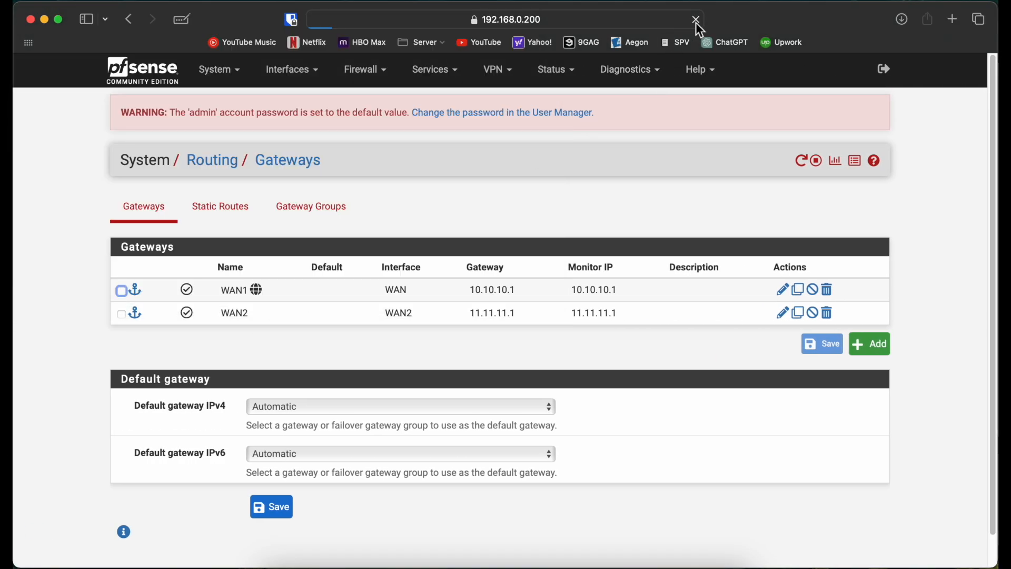
{"action": "left_click", "coordinate": [696, 22]}
{"action": "left_click", "coordinate": [696, 22]}
Open the pfSense interface status page and examine the WAN interface's link status.
{"action": "left_click", "coordinate": [537, 79]}
{"action": "left_click", "coordinate": [570, 265]}
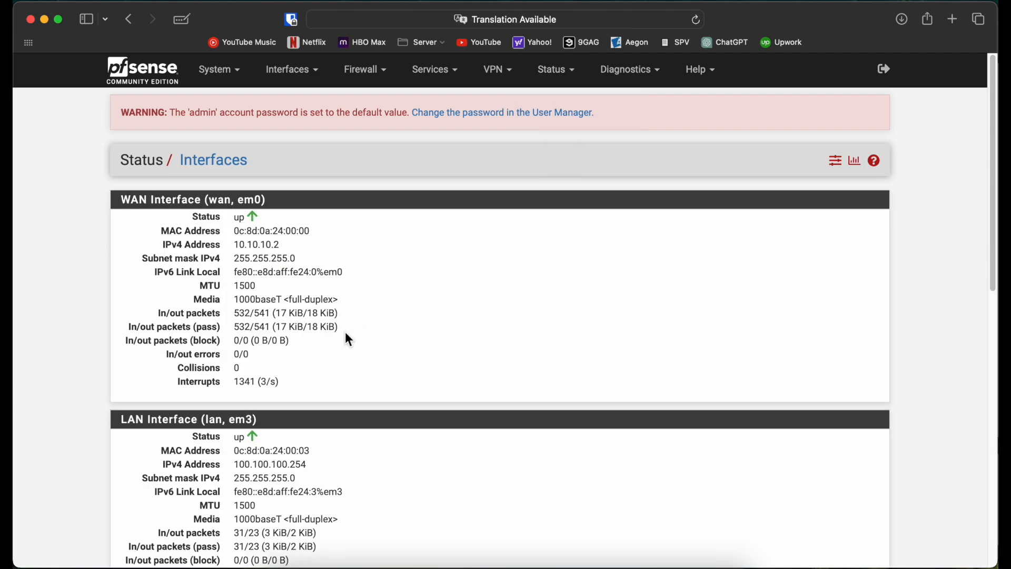
{"action": "scroll", "coordinate": [345, 332], "scroll_direction": "down", "scroll_amount": 1}
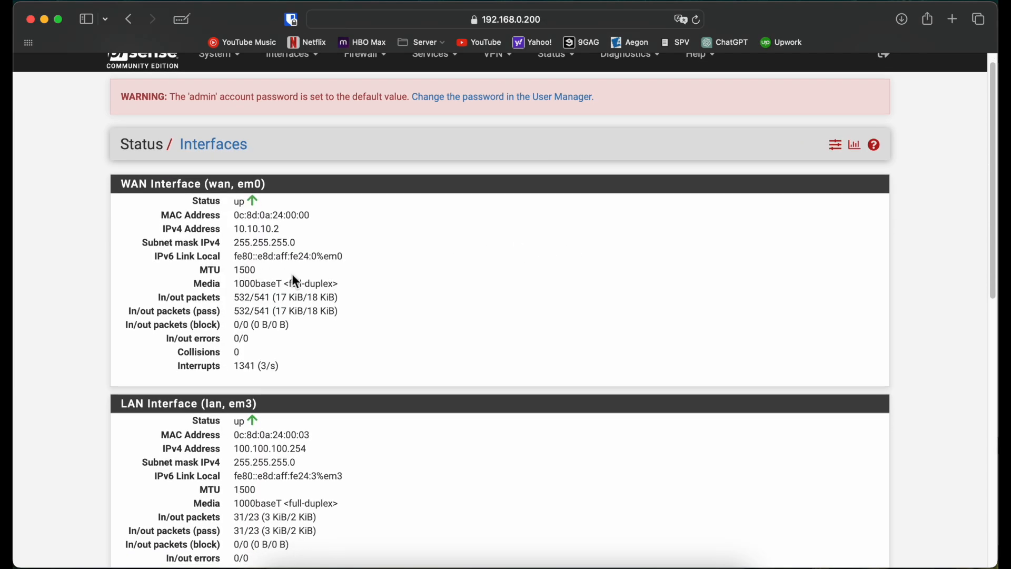
In GNS3, resume the ISP1–SW1 link and suspend the link between ISP1 Gi0/0 and CENTRAL em0.
{"action": "left_click", "coordinate": [523, 561]}
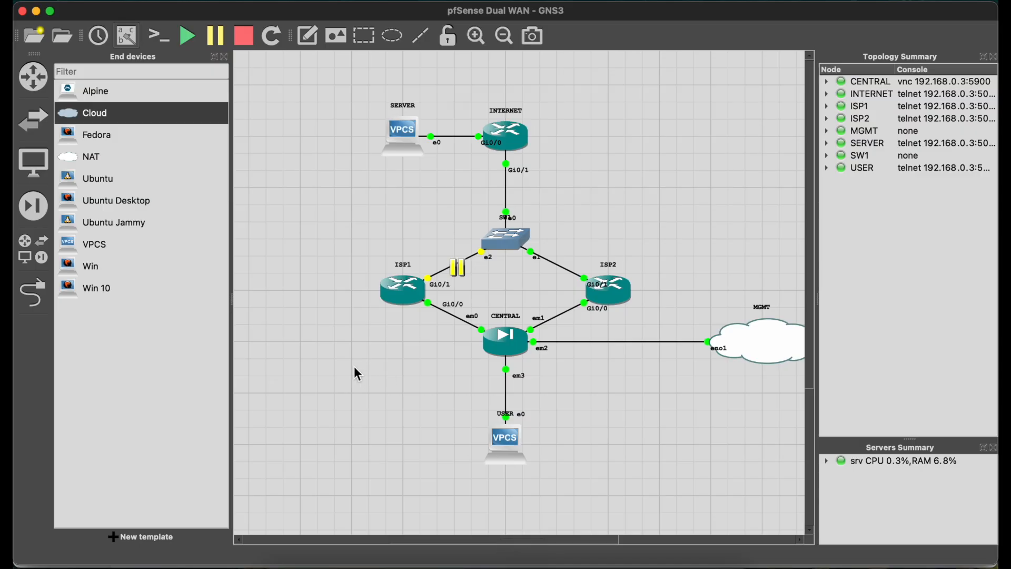
{"action": "right_click", "coordinate": [455, 266]}
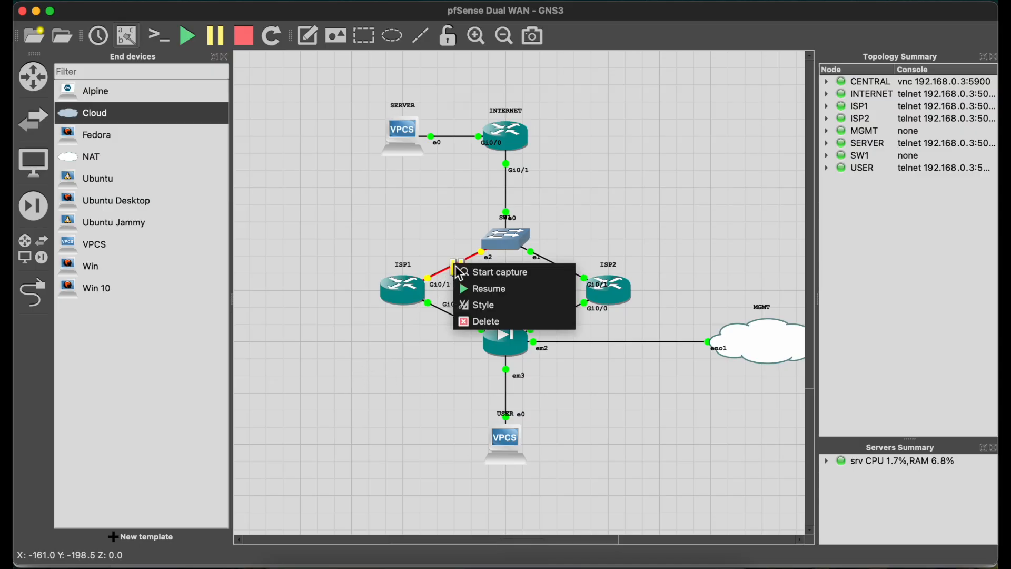
{"action": "left_click", "coordinate": [480, 288]}
{"action": "left_click", "coordinate": [457, 319]}
{"action": "right_click", "coordinate": [457, 319]}
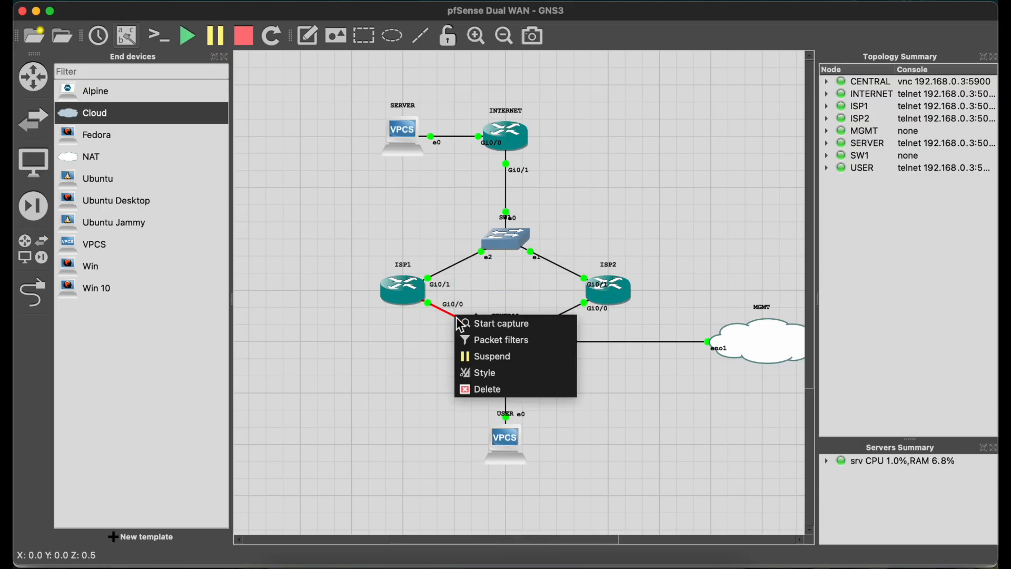
{"action": "left_click", "coordinate": [482, 356]}
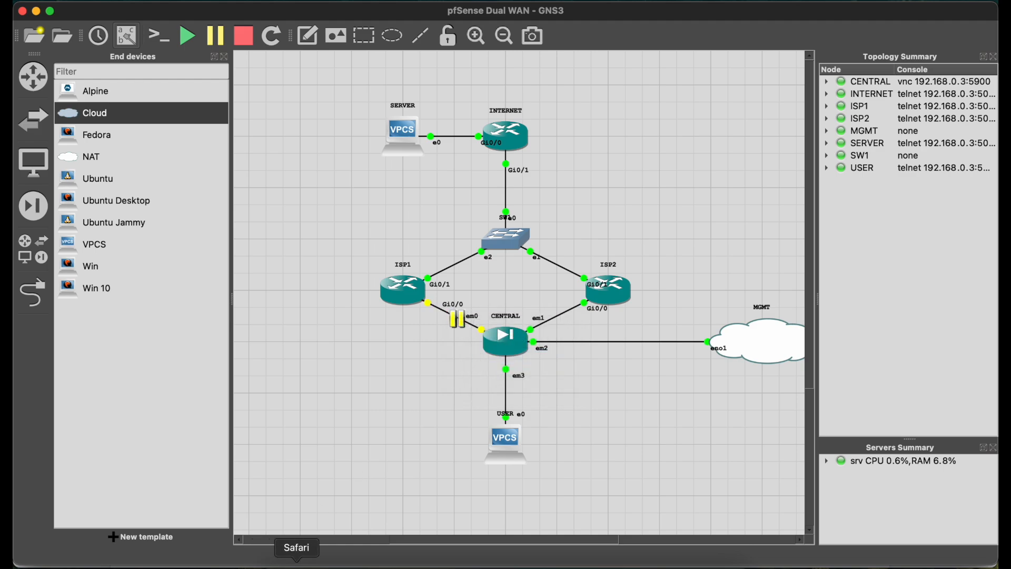
Switch to Safari, reload the interface status page to check WAN, and open the routing gateways list.
{"action": "left_click", "coordinate": [296, 563]}
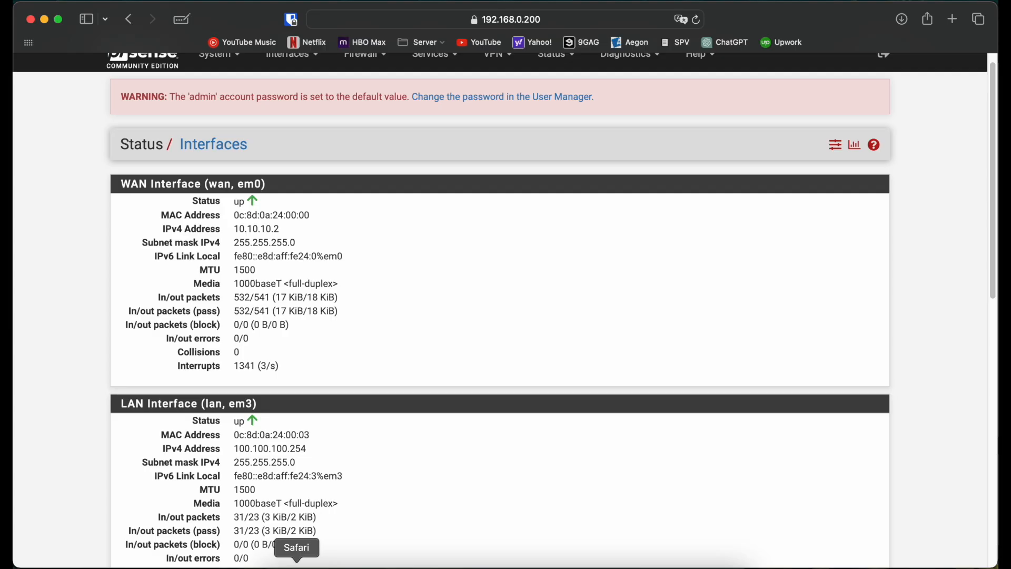
{"action": "left_click", "coordinate": [698, 19]}
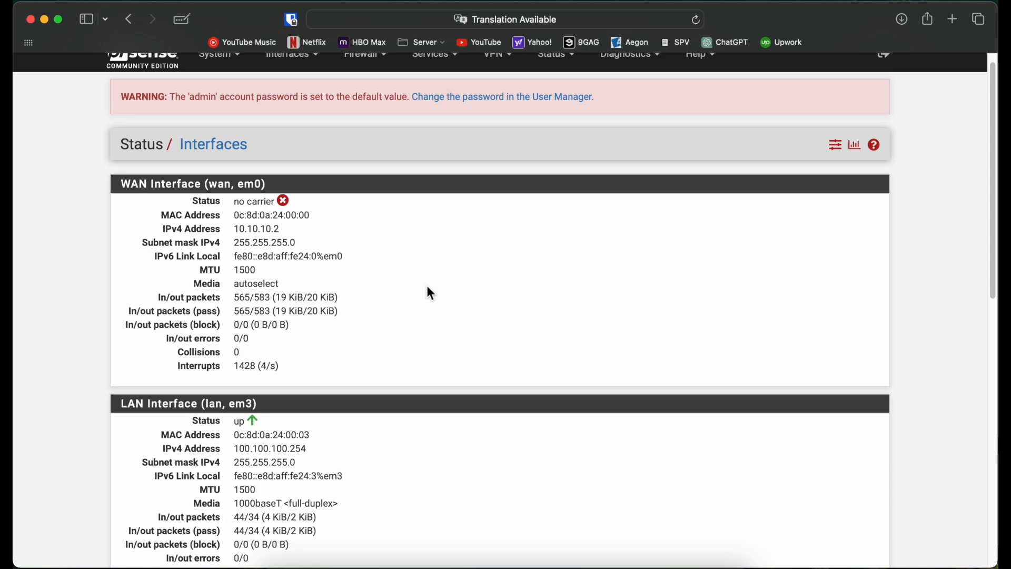
{"action": "scroll", "coordinate": [204, 214], "scroll_direction": "up", "scroll_amount": 2}
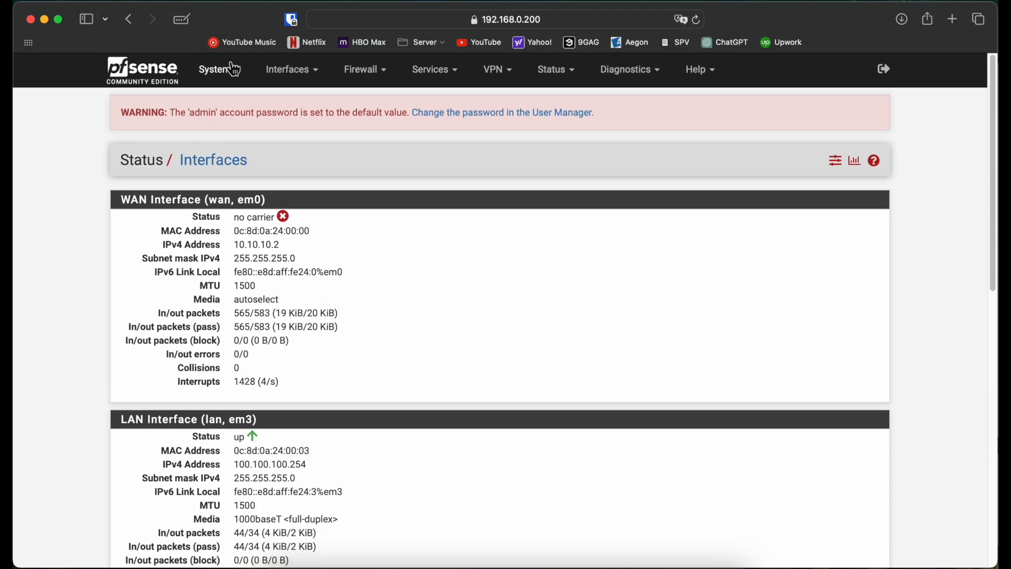
{"action": "left_click", "coordinate": [235, 69]}
{"action": "left_click", "coordinate": [246, 224]}
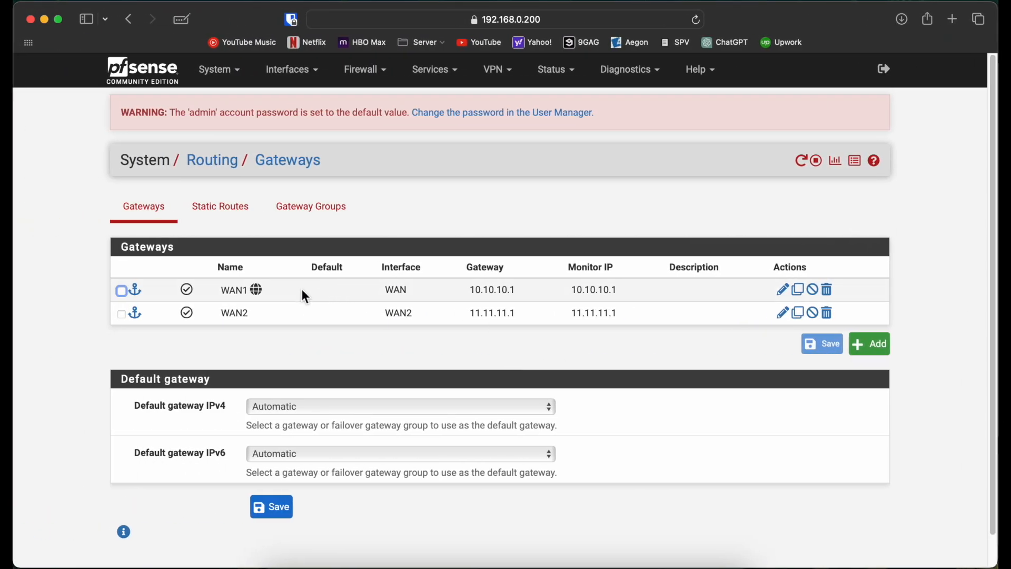
Set the WAN1 gateway's State Killing on Gateway Failure to "Kill states using this gateway when it is down", save, and apply the changes.
{"action": "double_click", "coordinate": [304, 296]}
{"action": "scroll", "coordinate": [86, 429], "scroll_direction": "down", "scroll_amount": 2}
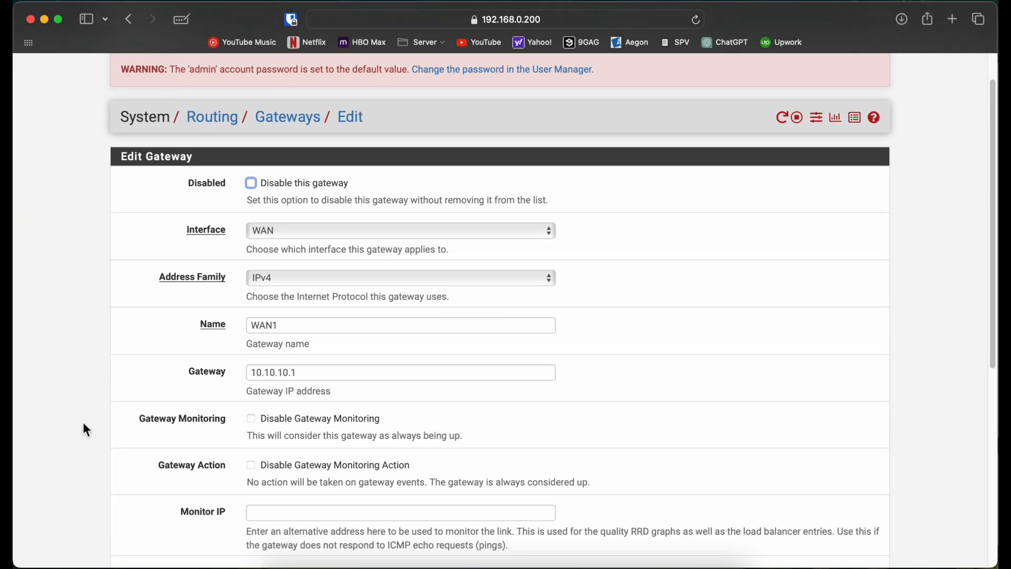
{"action": "scroll", "coordinate": [84, 428], "scroll_direction": "down", "scroll_amount": 5}
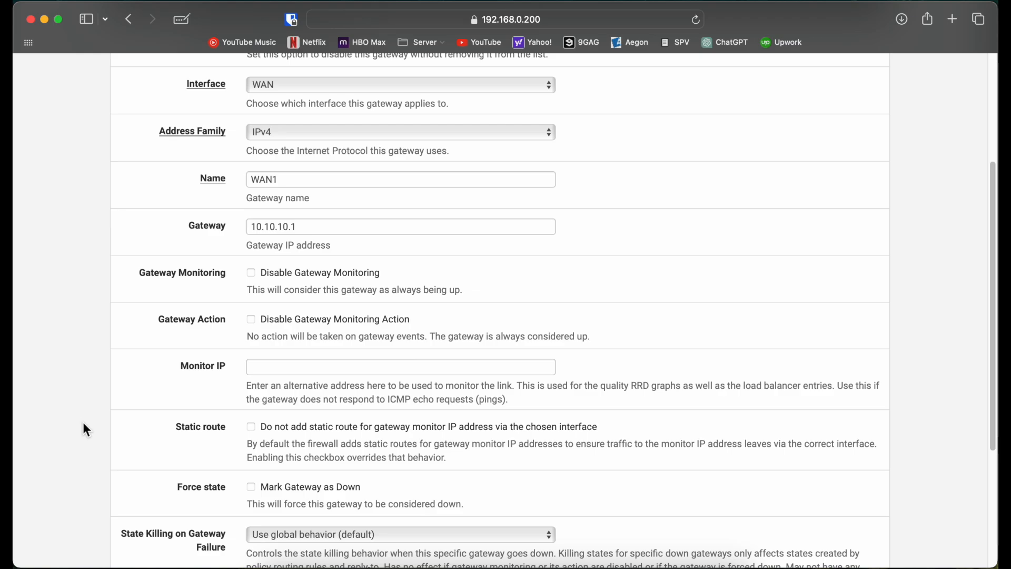
{"action": "scroll", "coordinate": [103, 392], "scroll_direction": "down", "scroll_amount": 1}
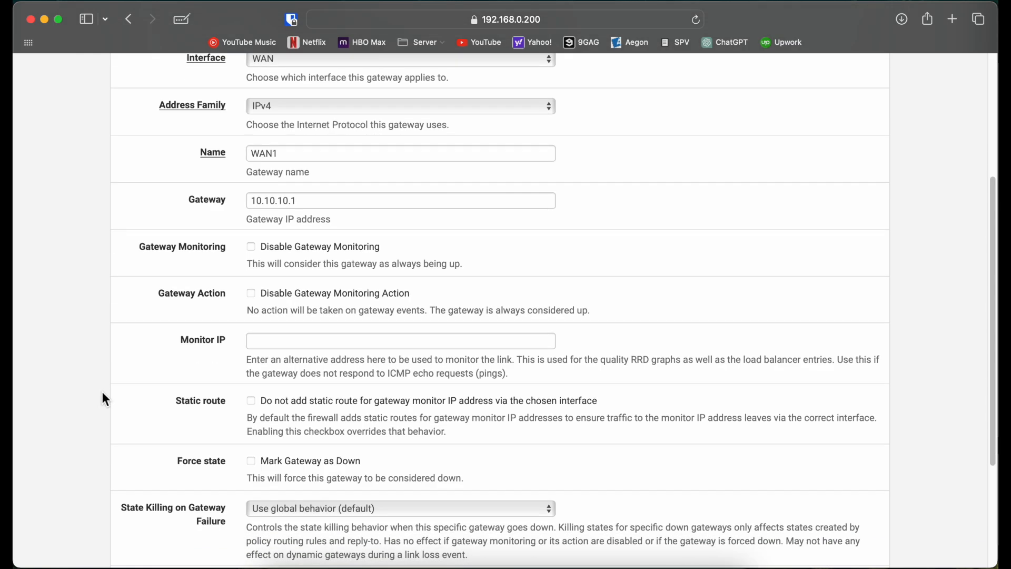
{"action": "scroll", "coordinate": [103, 375], "scroll_direction": "down", "scroll_amount": 4}
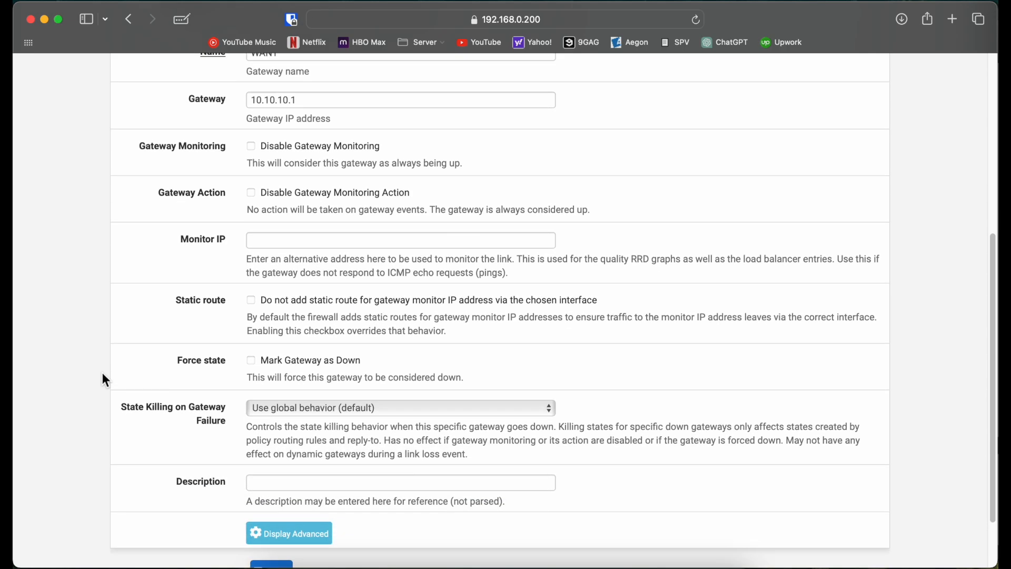
{"action": "left_click", "coordinate": [290, 409]}
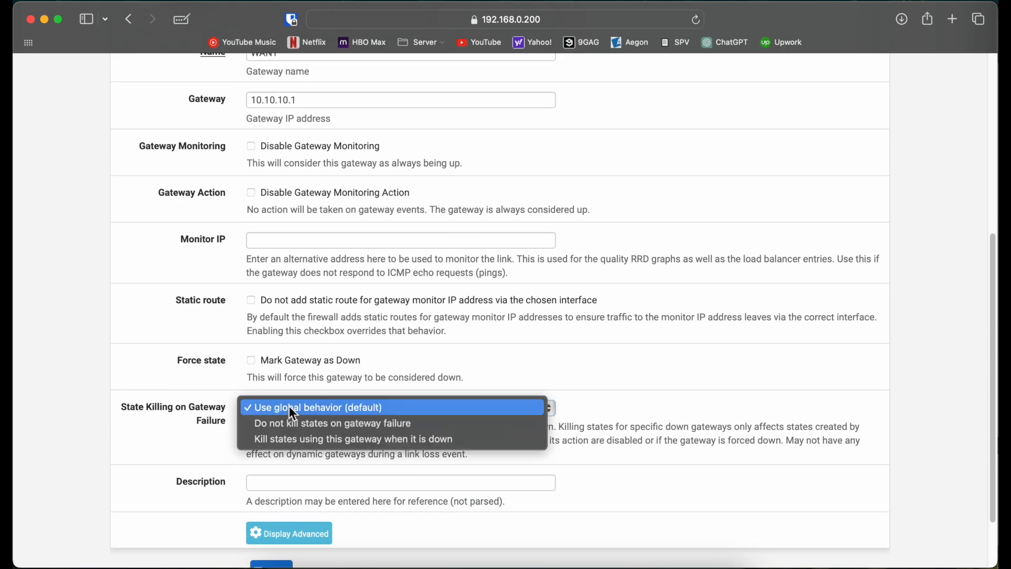
{"action": "left_click", "coordinate": [338, 439]}
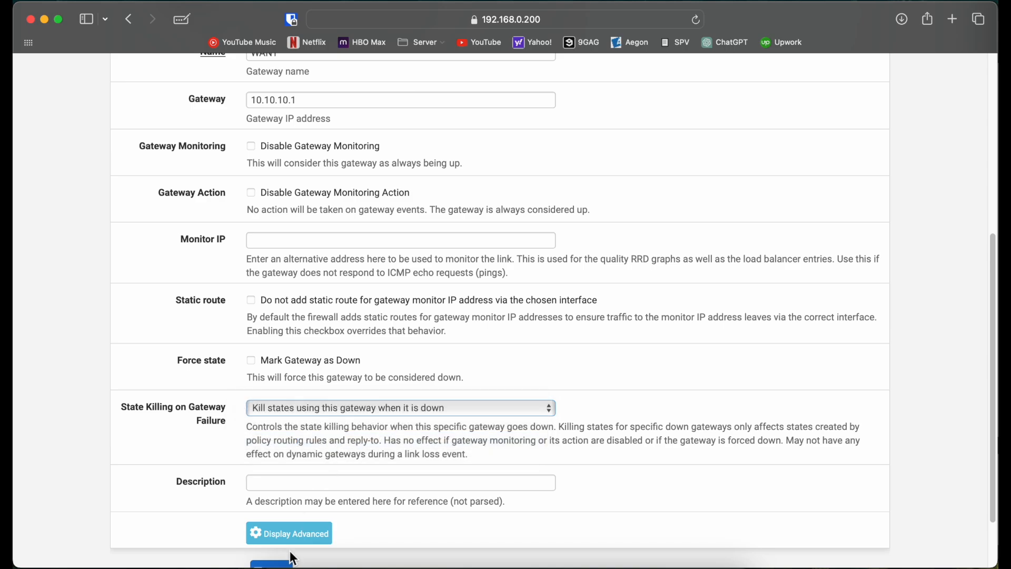
{"action": "left_click", "coordinate": [282, 564]}
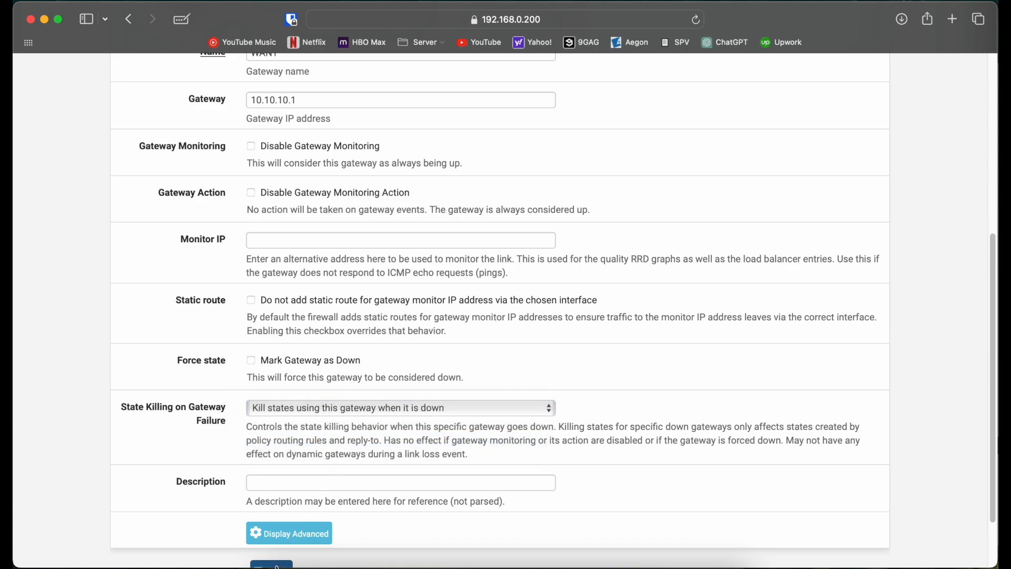
{"action": "left_click", "coordinate": [839, 226]}
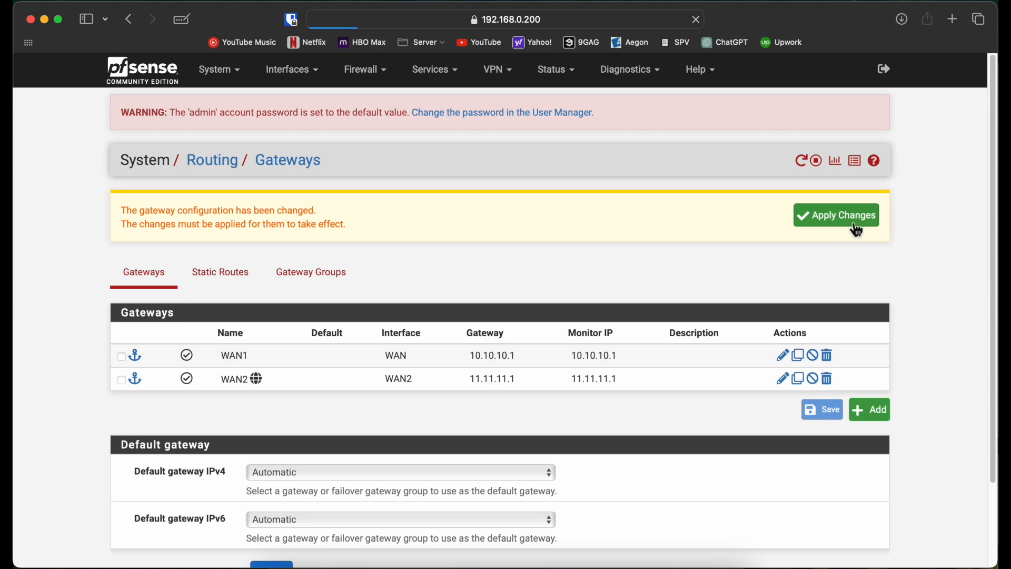
Check the replies of the running ping in the USER console and return to pfSense.
{"action": "key", "text": "ctrl+Right"}
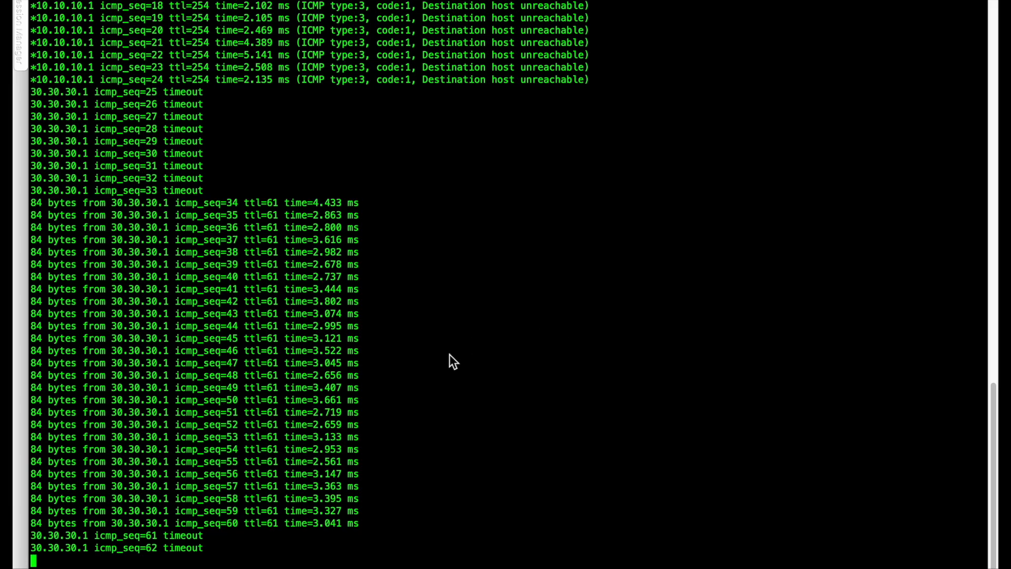
{"action": "key", "text": "ctrl+Left"}
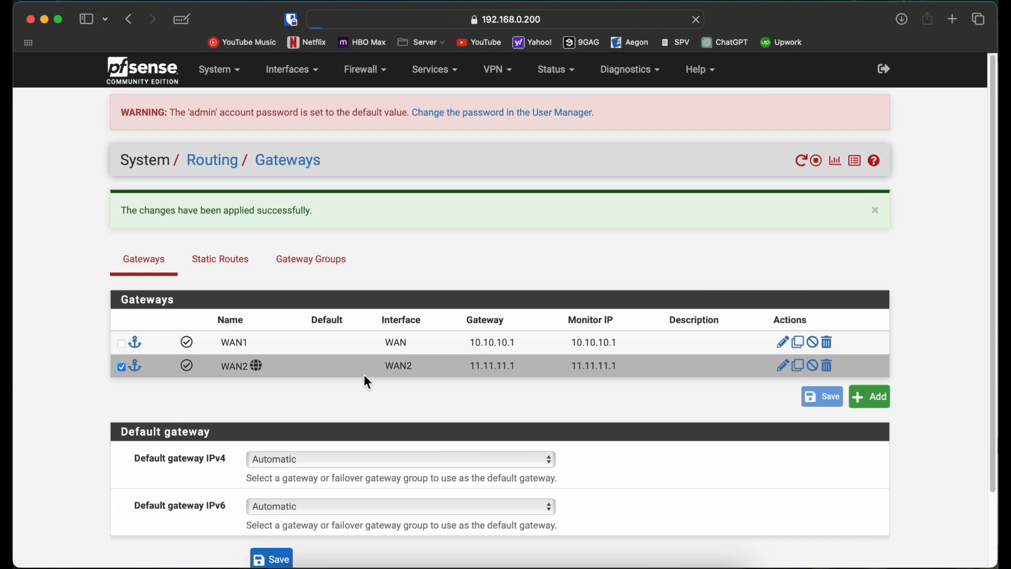
Set the WAN2 gateway's State Killing on Gateway Failure to "Kill states using this gateway when it is down", save, and apply the changes.
{"action": "double_click", "coordinate": [364, 375]}
{"action": "scroll", "coordinate": [362, 378], "scroll_direction": "down", "scroll_amount": 10}
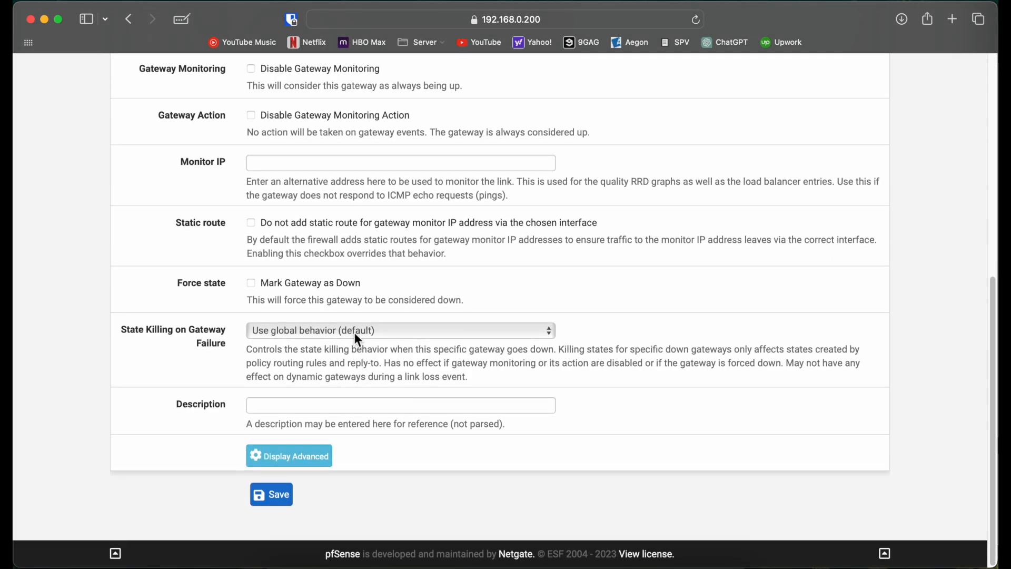
{"action": "left_click", "coordinate": [355, 331]}
{"action": "left_click", "coordinate": [352, 361]}
{"action": "left_click", "coordinate": [285, 496]}
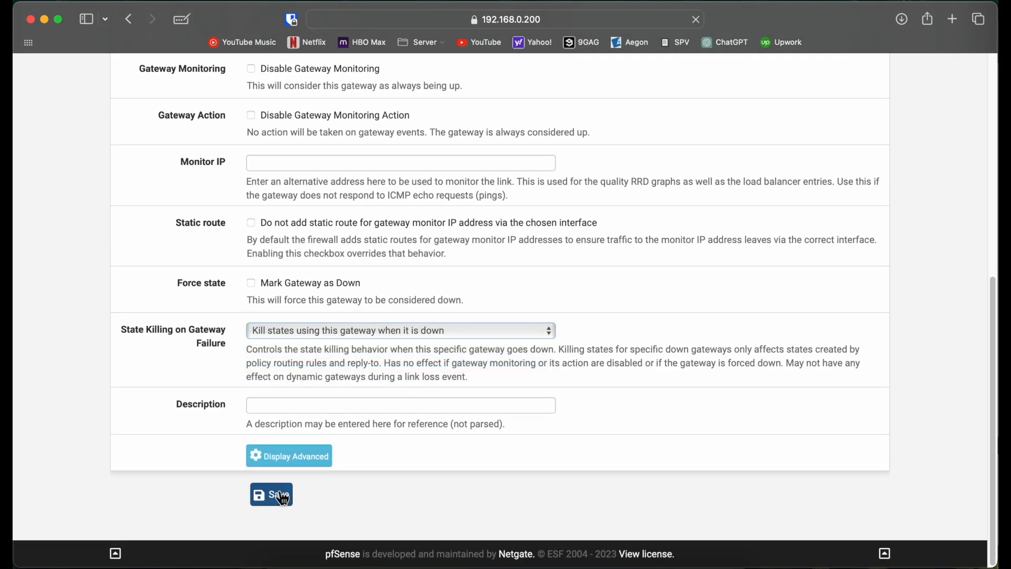
{"action": "left_click", "coordinate": [854, 227]}
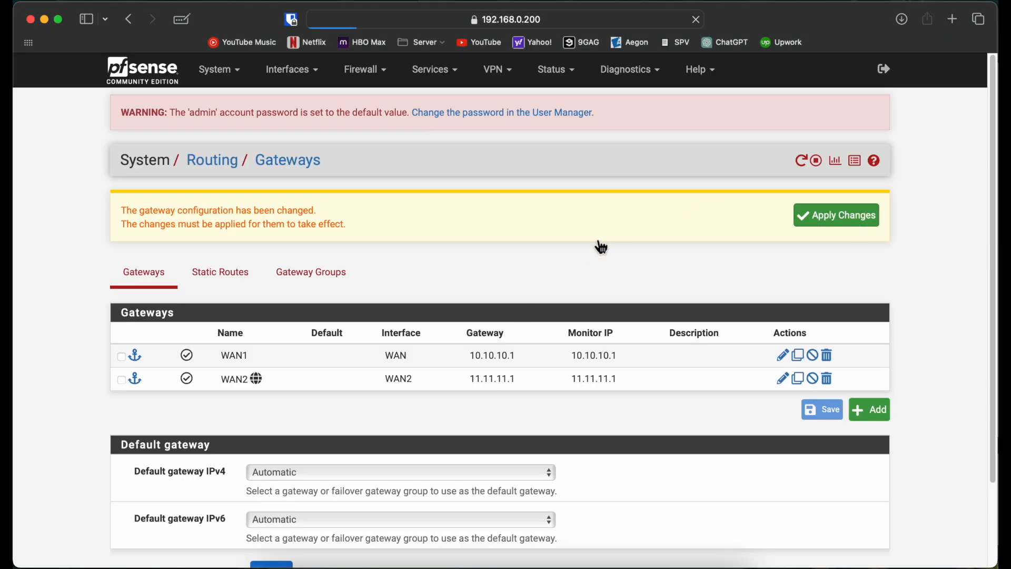
Switch to GNS3 and resume the suspended link between ISP1 Gi0/0 and CENTRAL em0.
{"action": "left_click", "coordinate": [523, 563]}
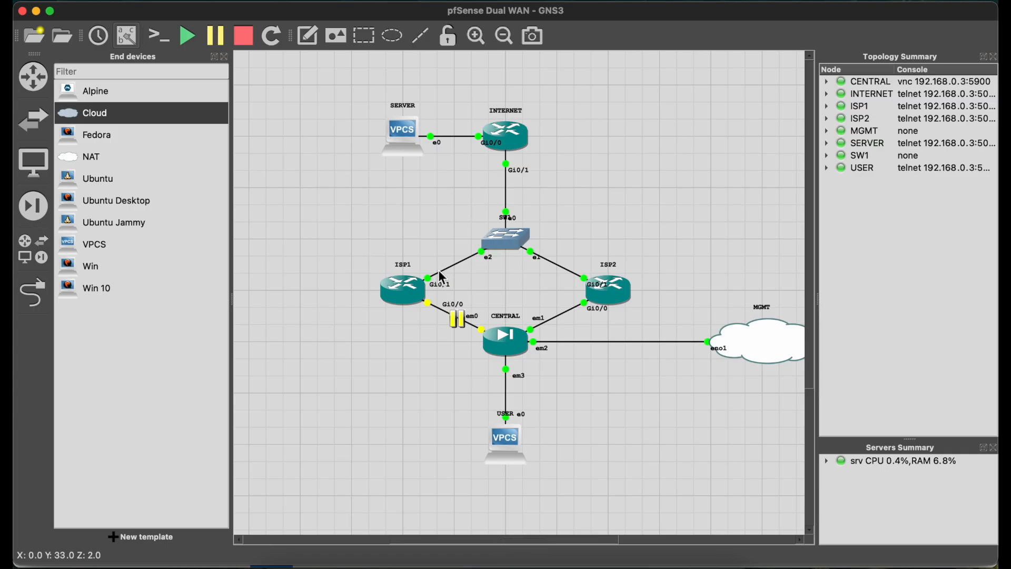
{"action": "right_click", "coordinate": [447, 313]}
{"action": "left_click", "coordinate": [471, 335]}
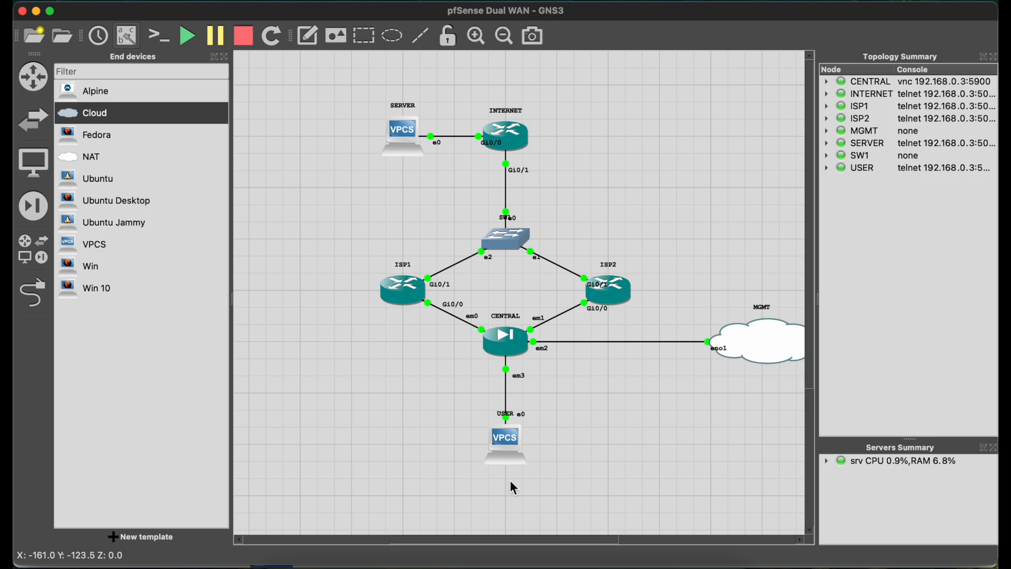
Check the running ping in the USER console and reload the pfSense gateways list in Safari to see the active default gateway.
{"action": "key", "text": "ctrl+Right"}
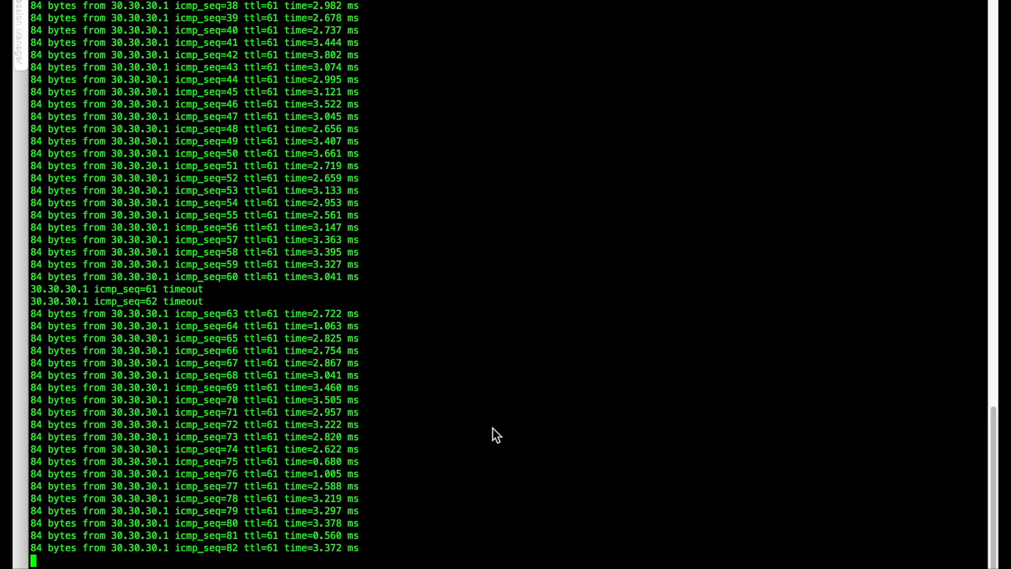
{"action": "key", "text": "ctrl+Left"}
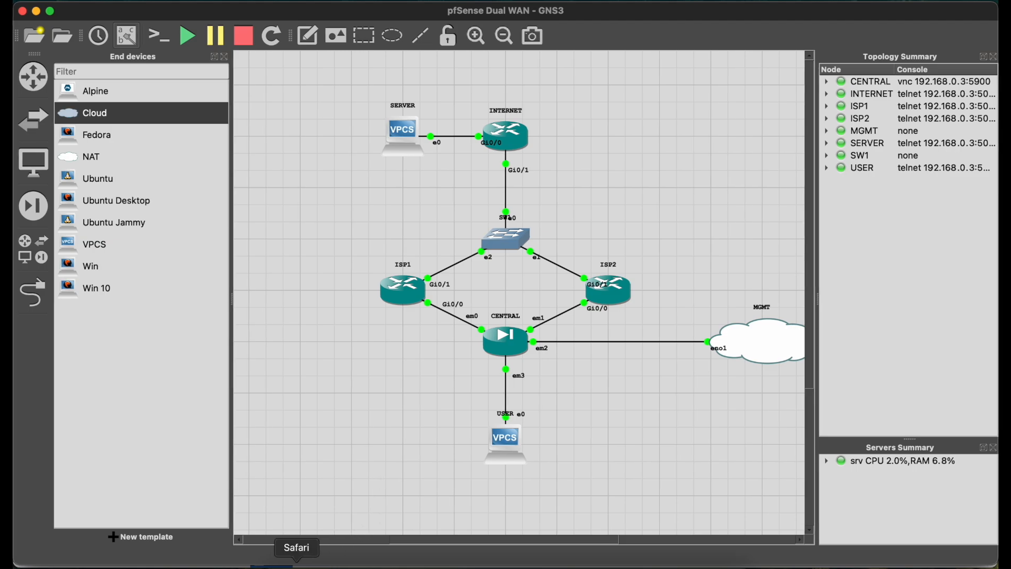
{"action": "left_click", "coordinate": [297, 564]}
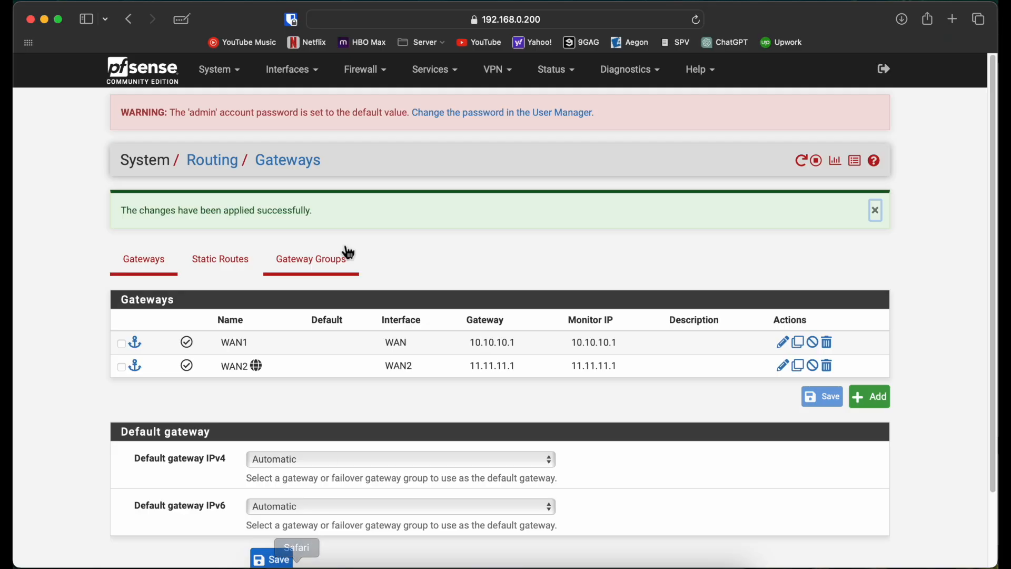
{"action": "left_click", "coordinate": [696, 20]}
{"action": "left_click", "coordinate": [559, 352]}
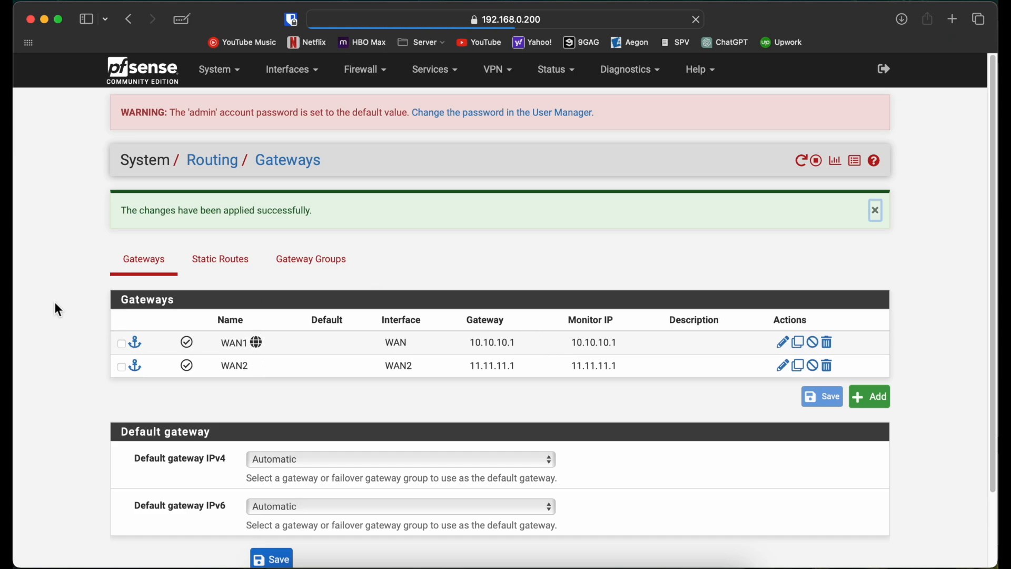
{"action": "key", "text": "ctrl+Right"}
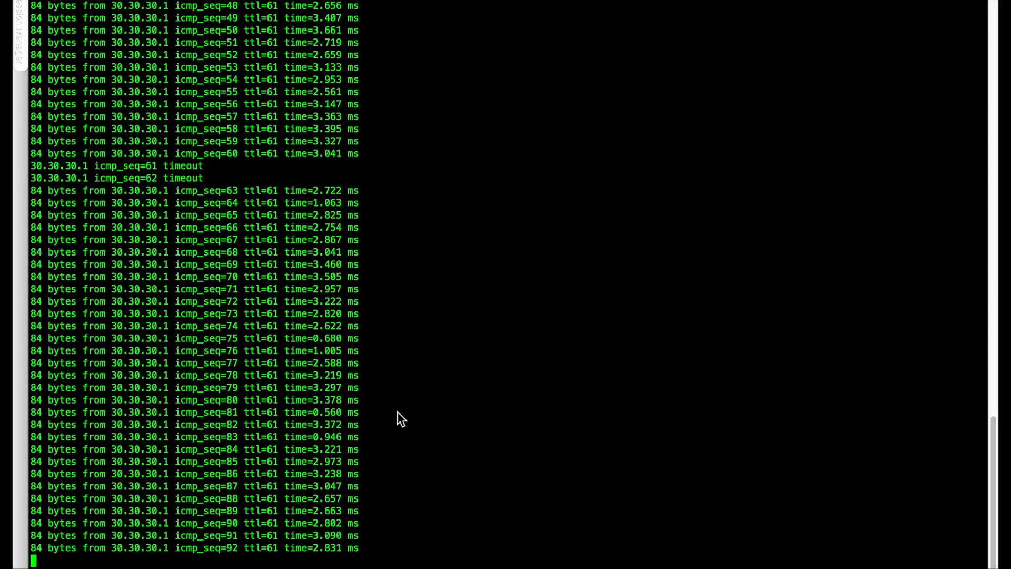
{"action": "key", "text": "ctrl+Left"}
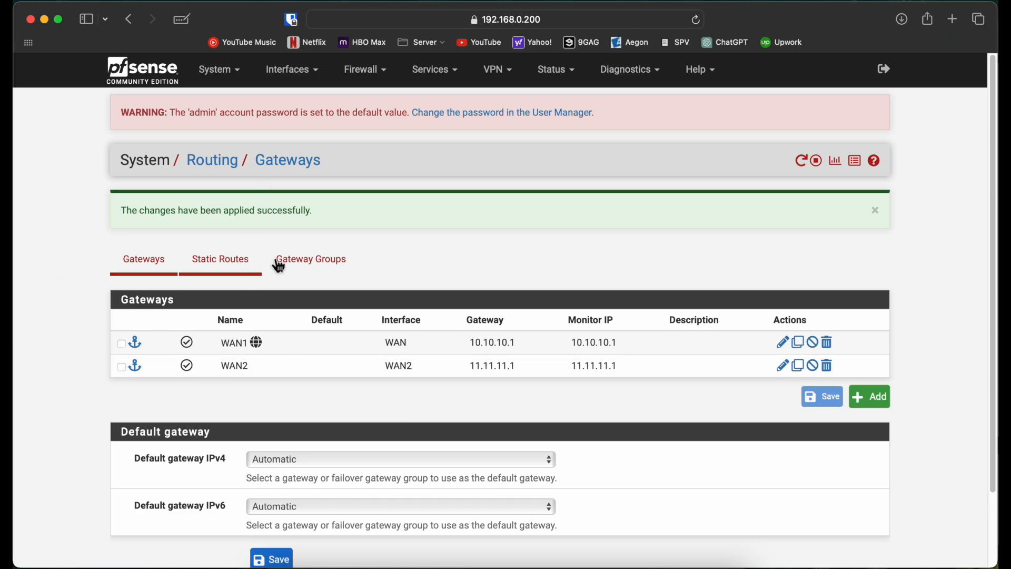
Start a new gateway group and name it DUAL_WAN.
{"action": "left_click", "coordinate": [324, 264]}
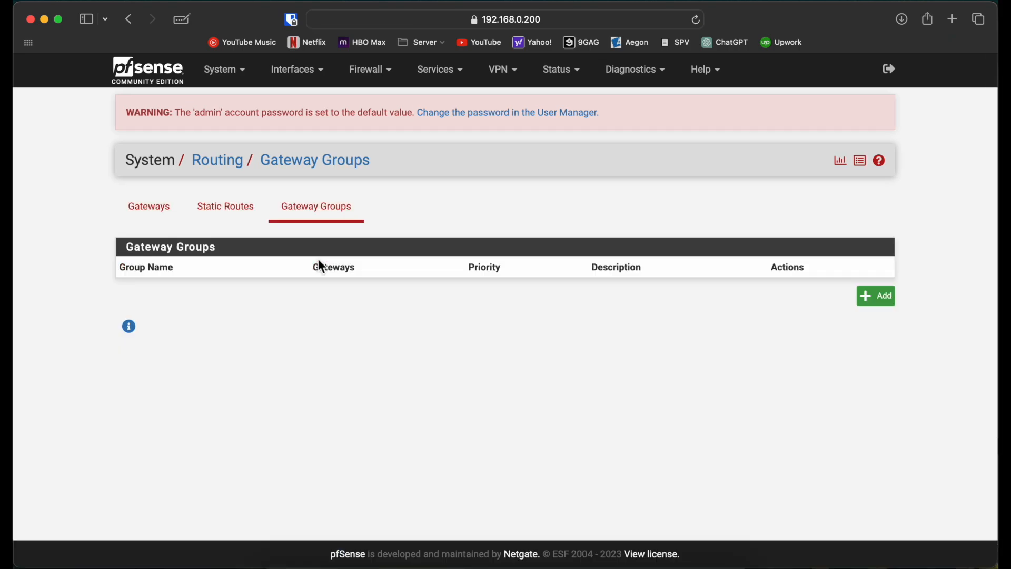
{"action": "left_click", "coordinate": [877, 298]}
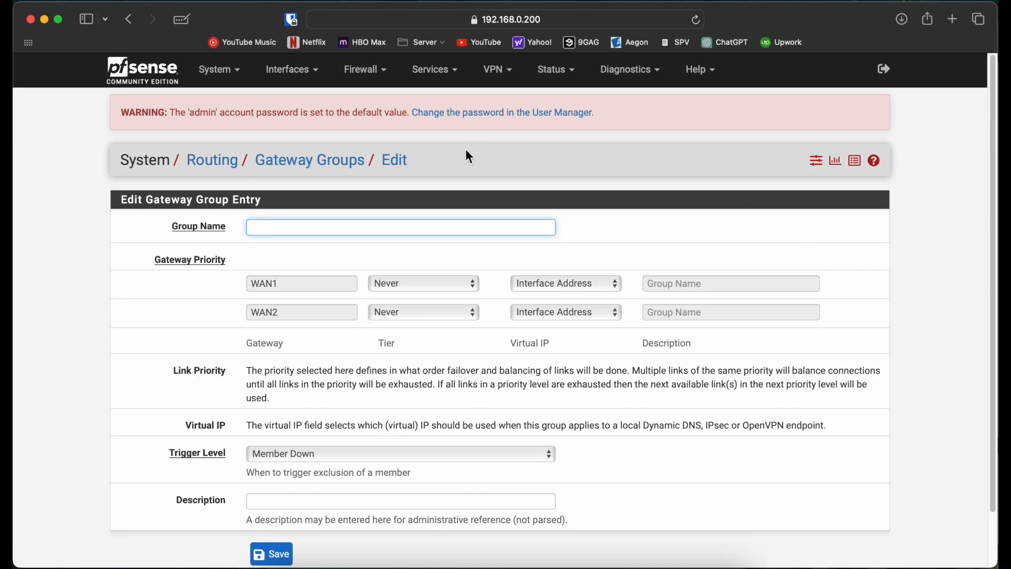
{"action": "type", "text": "DUAL_WA"}
Set the group's gateway priority to Tier 1 for WAN1 and Tier 2 for WAN2.
{"action": "left_click", "coordinate": [418, 284]}
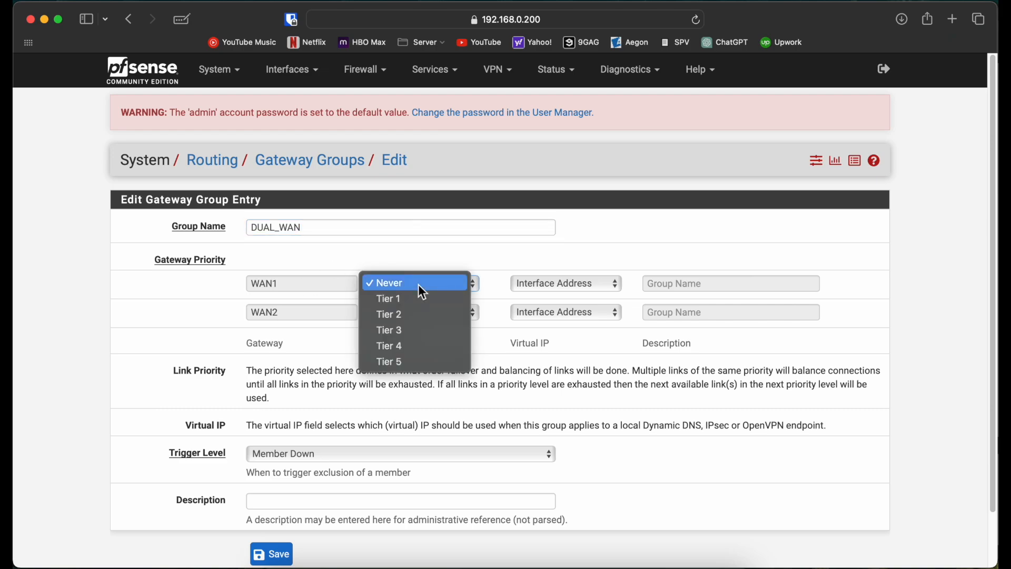
{"action": "left_click", "coordinate": [438, 304]}
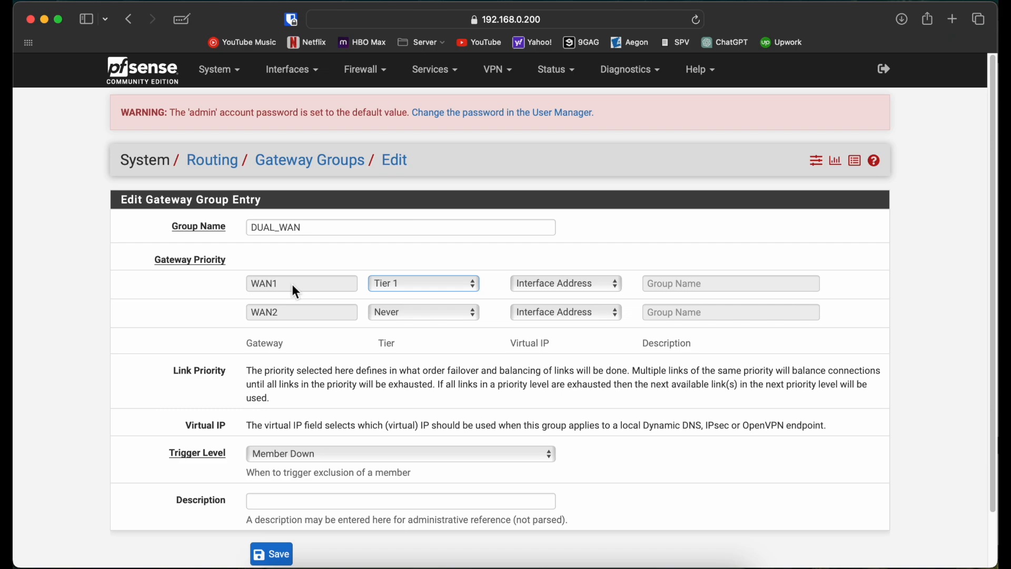
{"action": "left_click", "coordinate": [445, 317]}
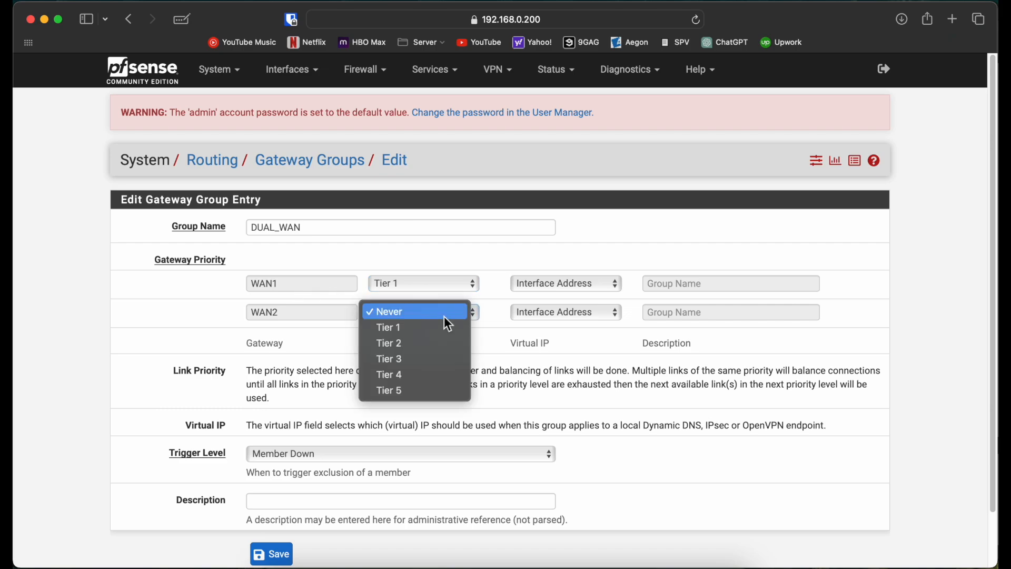
{"action": "left_click", "coordinate": [444, 343]}
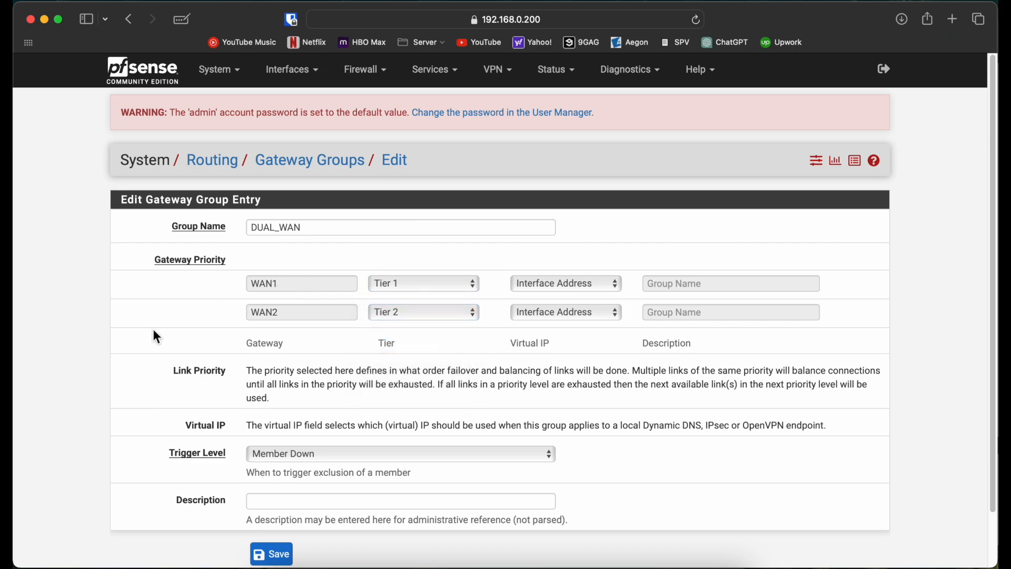
Keep the DUAL_WAN group's trigger level at Member Down, then save the group and apply the changes.
{"action": "left_click", "coordinate": [297, 463]}
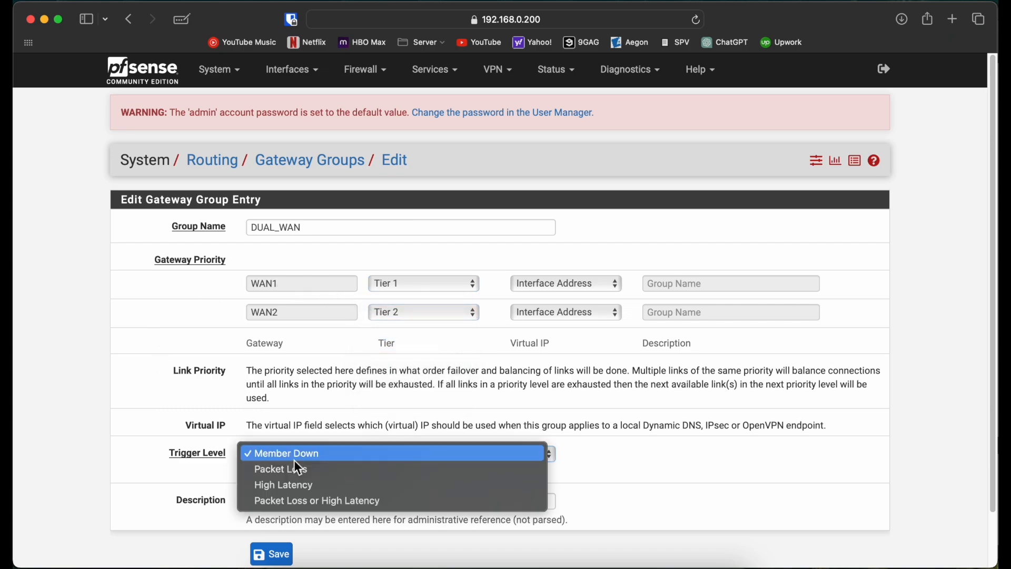
{"action": "left_click", "coordinate": [322, 452]}
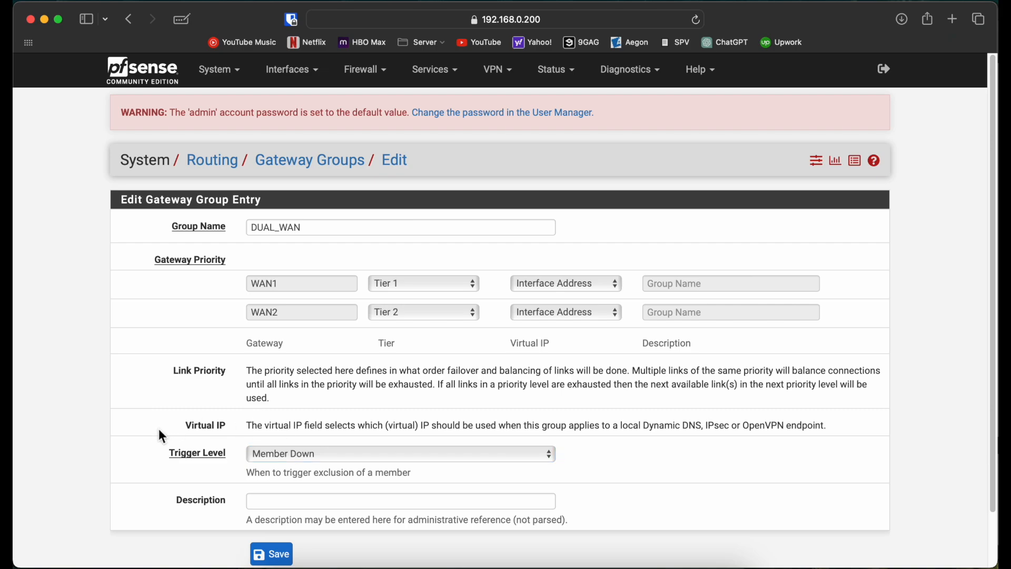
{"action": "scroll", "coordinate": [150, 440], "scroll_direction": "down", "scroll_amount": 2}
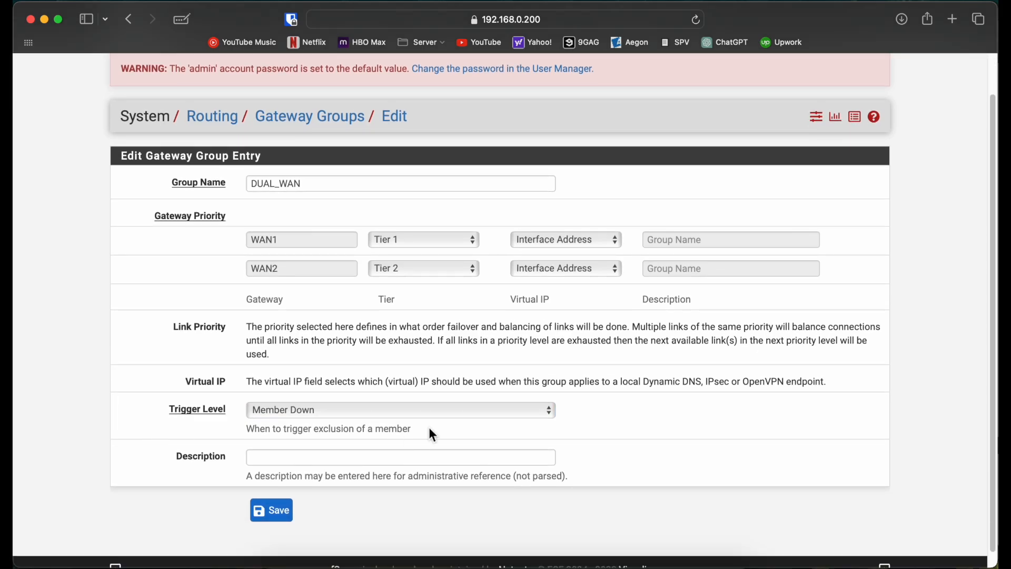
{"action": "left_click", "coordinate": [589, 243]}
{"action": "left_click", "coordinate": [565, 243]}
{"action": "left_click", "coordinate": [270, 510]}
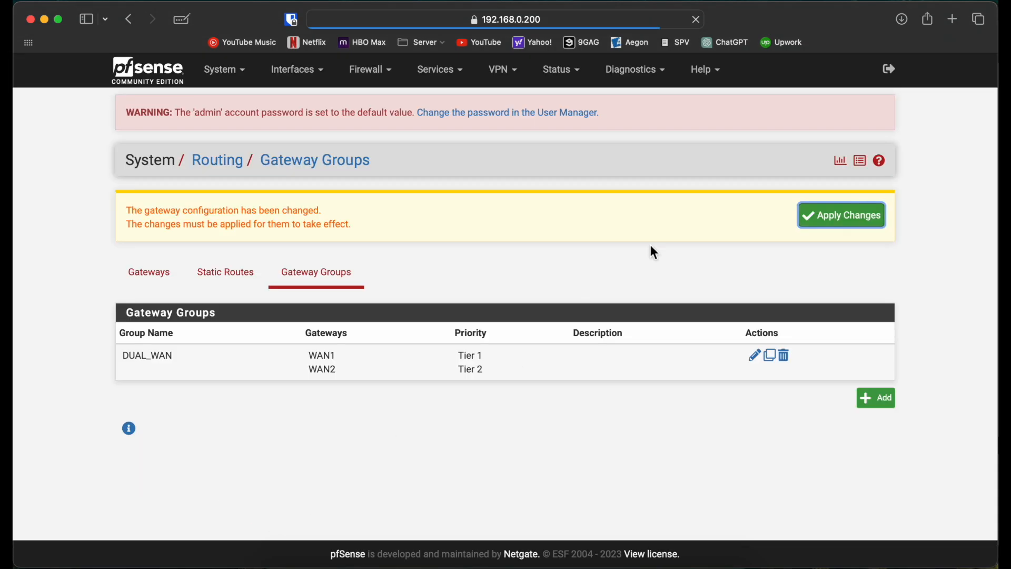
{"action": "left_click", "coordinate": [850, 227]}
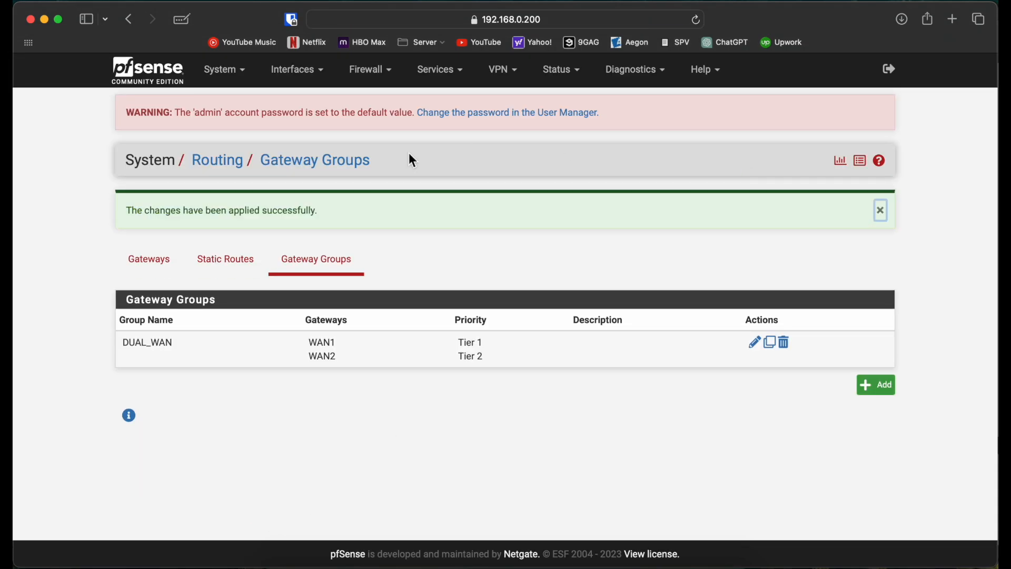
{"action": "left_click", "coordinate": [150, 259]}
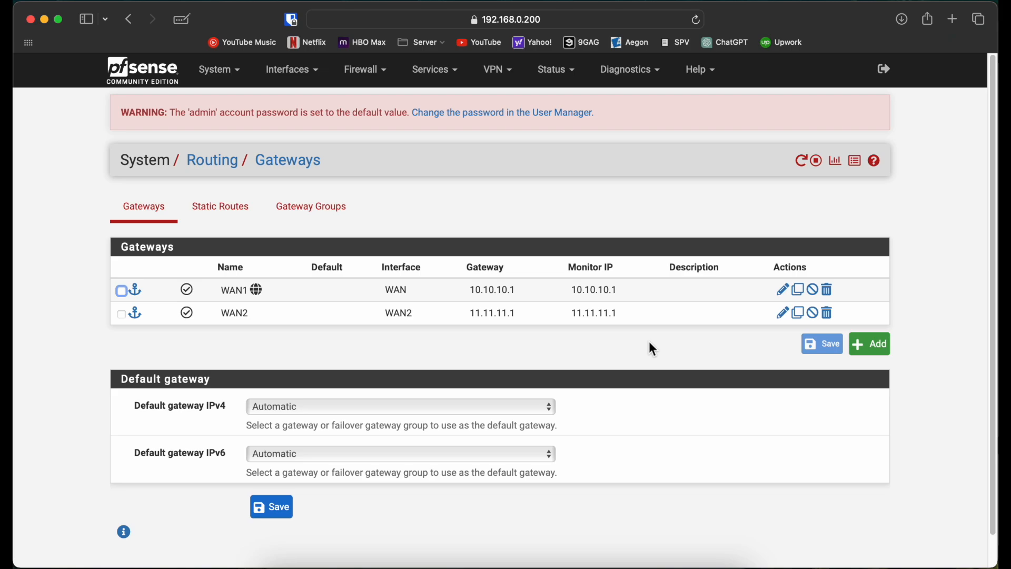
{"action": "left_click", "coordinate": [888, 351]}
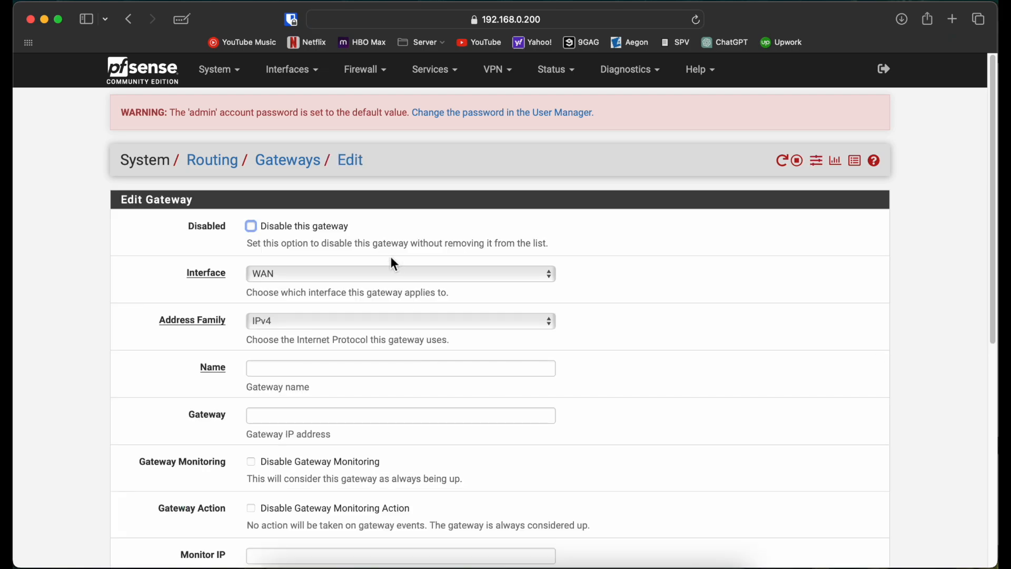
{"action": "left_click", "coordinate": [399, 274]}
{"action": "left_click", "coordinate": [51, 263]}
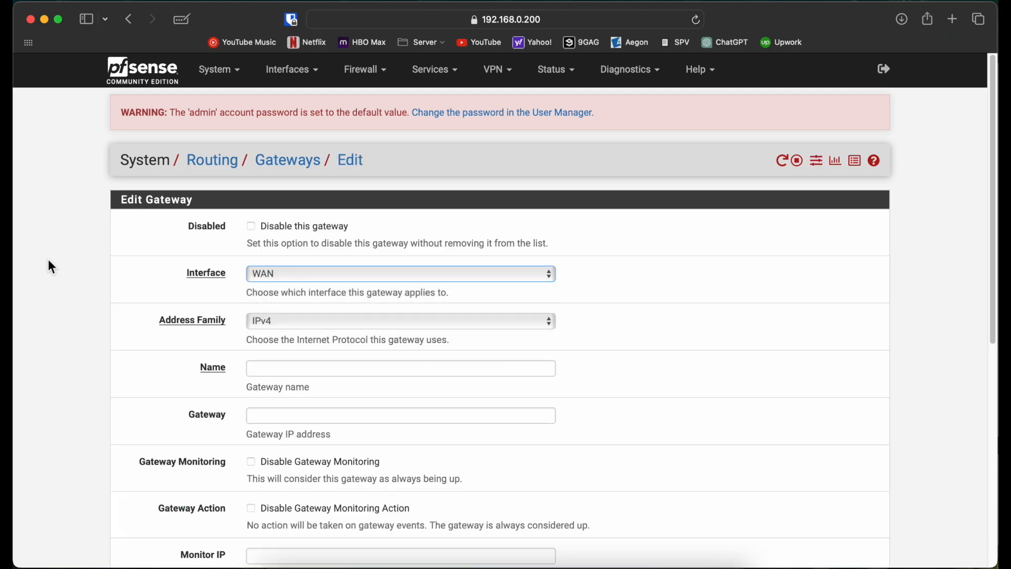
{"action": "scroll", "coordinate": [48, 259], "scroll_direction": "left", "scroll_amount": 5}
Reopen the DUAL_WAN gateway group to review its settings, then save it and apply the changes.
{"action": "left_click", "coordinate": [312, 214]}
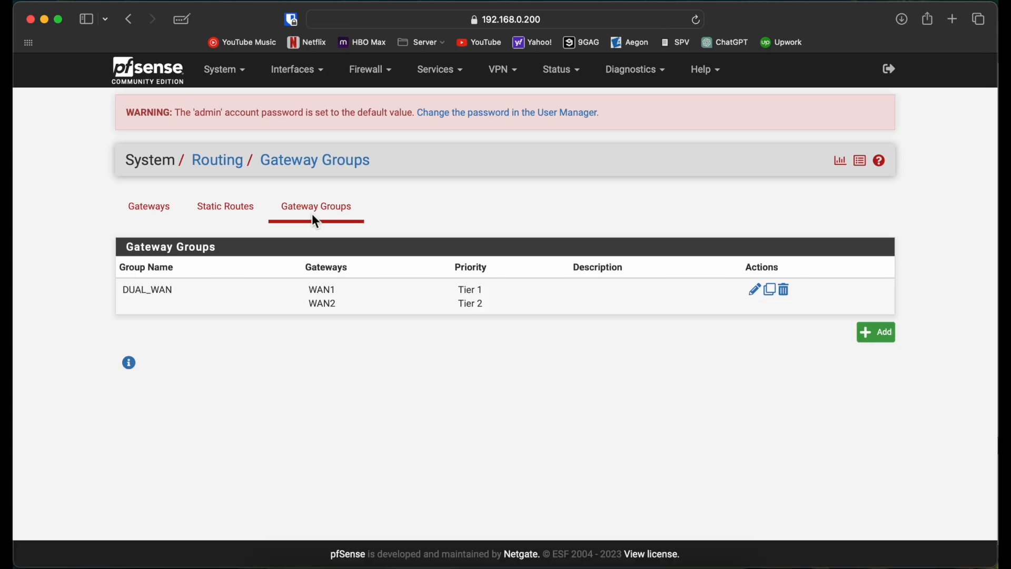
{"action": "double_click", "coordinate": [405, 310]}
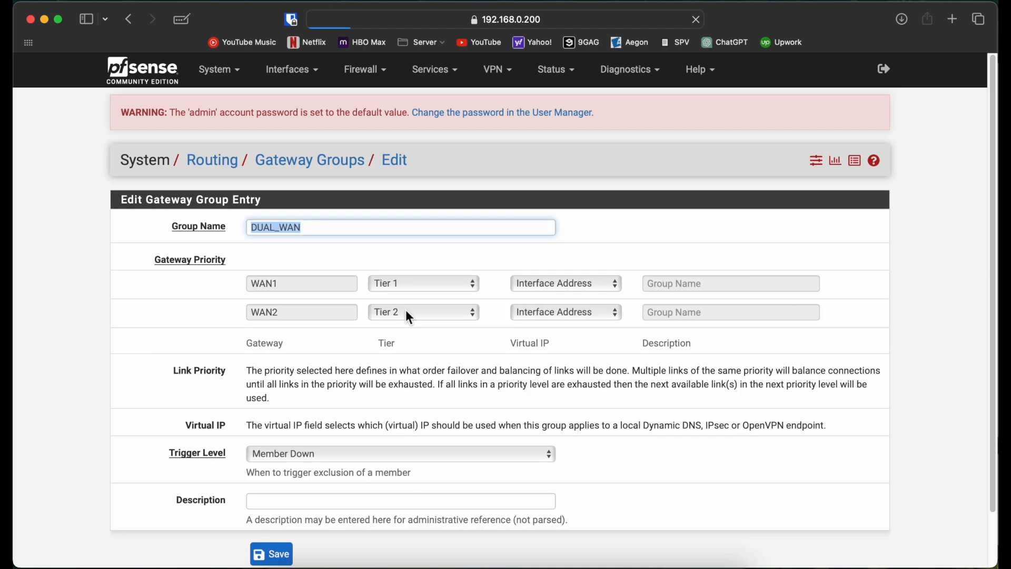
{"action": "scroll", "coordinate": [101, 367], "scroll_direction": "down", "scroll_amount": 2}
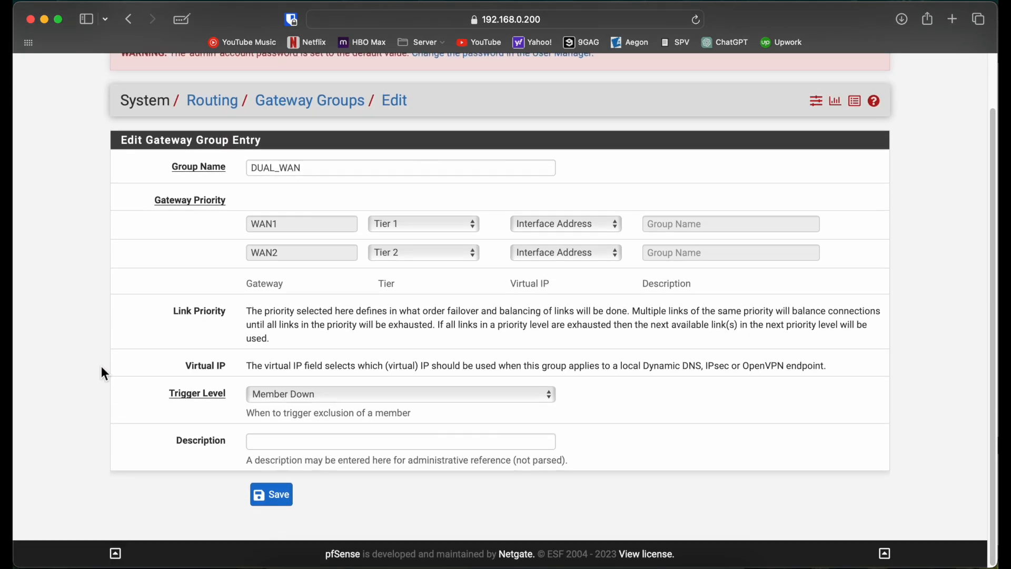
{"action": "left_click", "coordinate": [262, 501]}
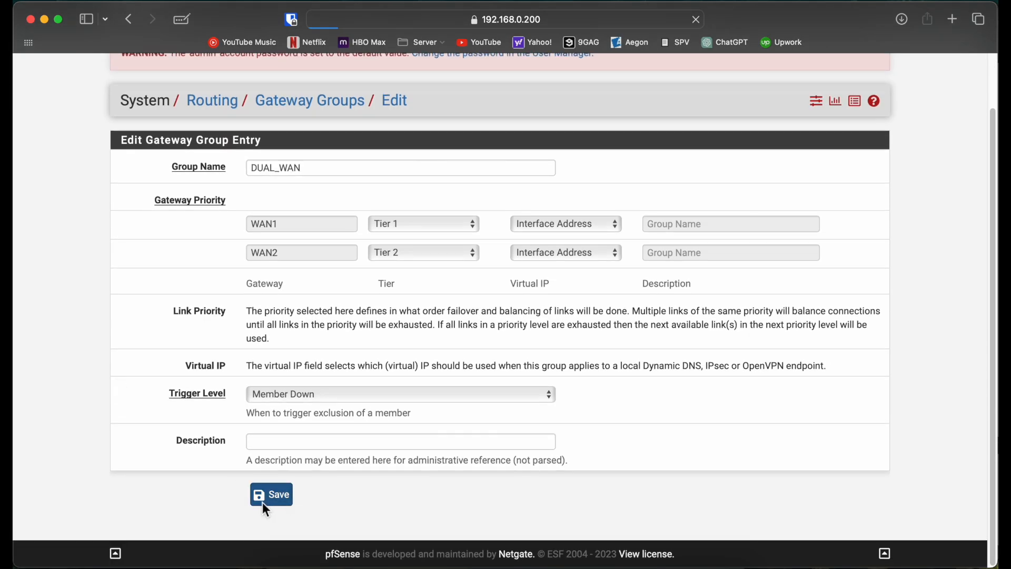
{"action": "left_click", "coordinate": [852, 216]}
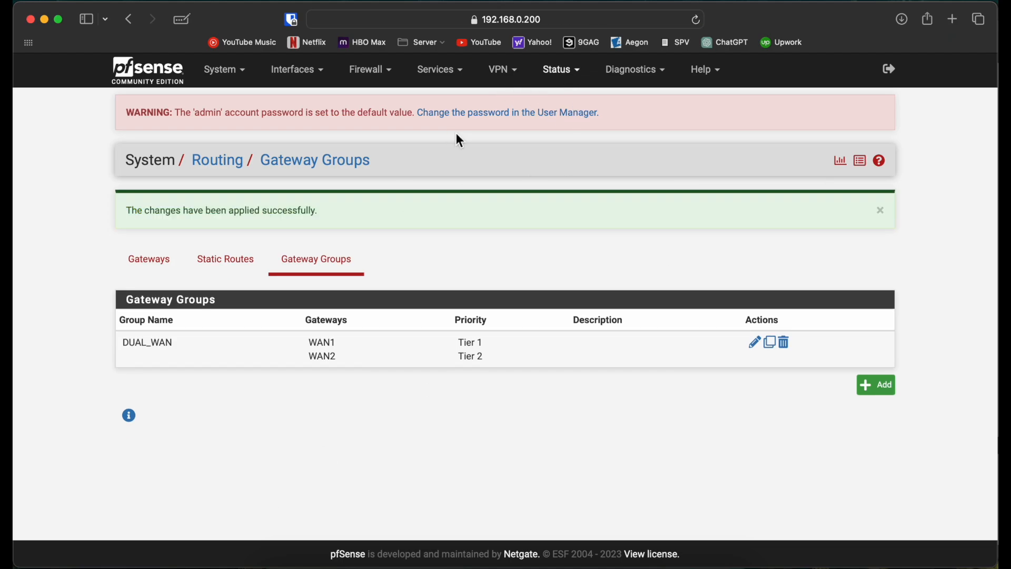
Return to the gateways list and open the WAN1 gateway's settings for editing.
{"action": "left_click", "coordinate": [152, 262]}
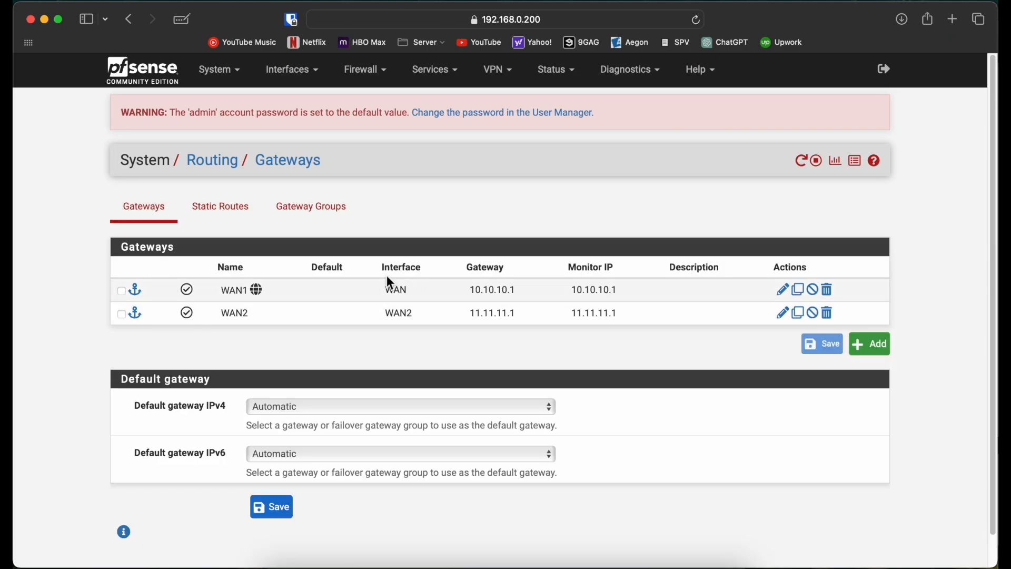
{"action": "double_click", "coordinate": [335, 289]}
{"action": "scroll", "coordinate": [263, 419], "scroll_direction": "down", "scroll_amount": 4}
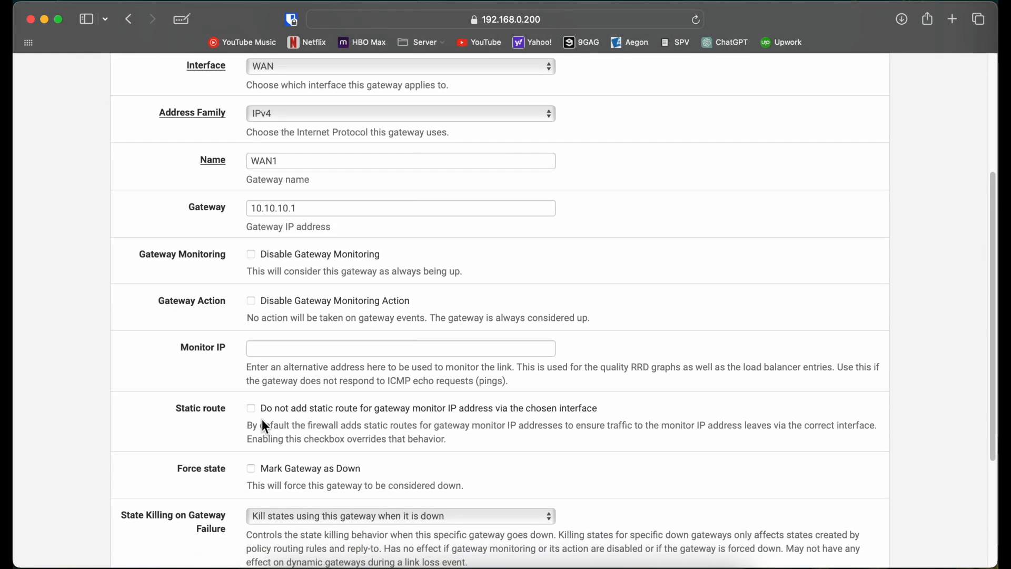
{"action": "scroll", "coordinate": [261, 418], "scroll_direction": "down", "scroll_amount": 3}
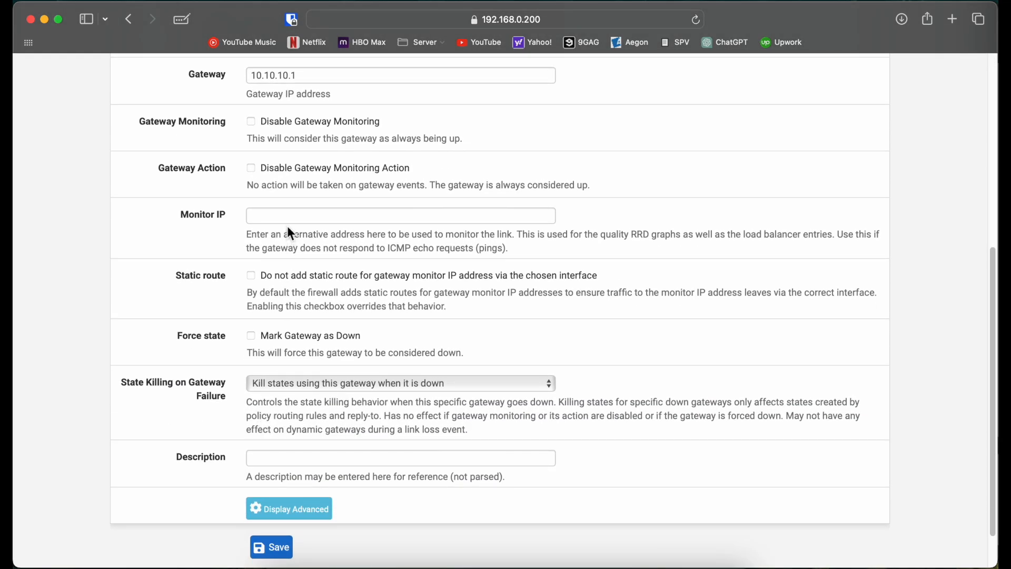
Enter 30.30.30.1 as the WAN1 gateway's Monitor IP.
{"action": "left_click", "coordinate": [286, 221]}
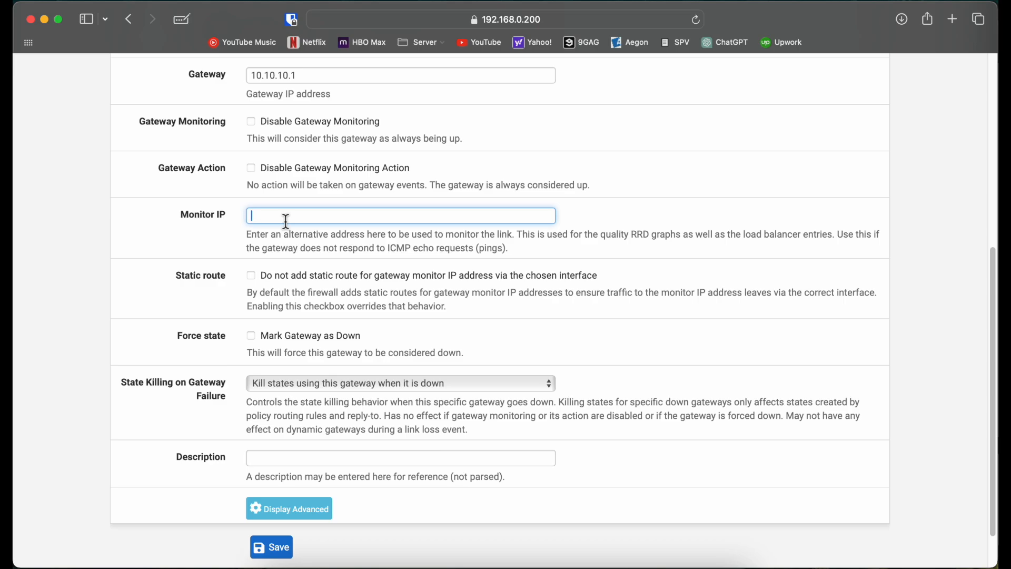
{"action": "type", "text": "30.30.30.1"}
{"action": "left_click", "coordinate": [83, 406]}
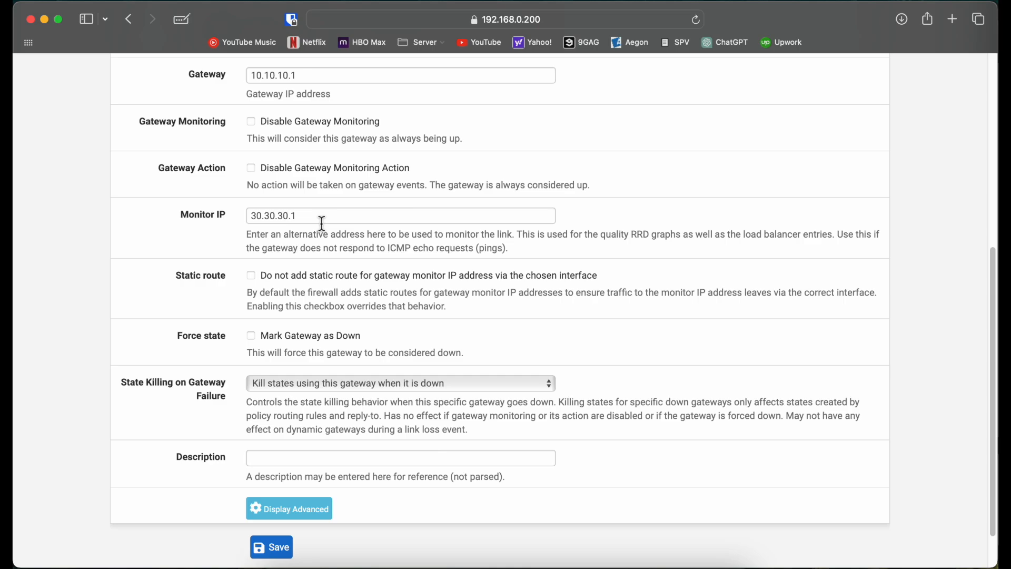
Replace the WAN1 gateway's Monitor IP with 20.20.20.1.
{"action": "left_click_drag", "start_coordinate": [322, 223], "coordinate": [244, 220]}
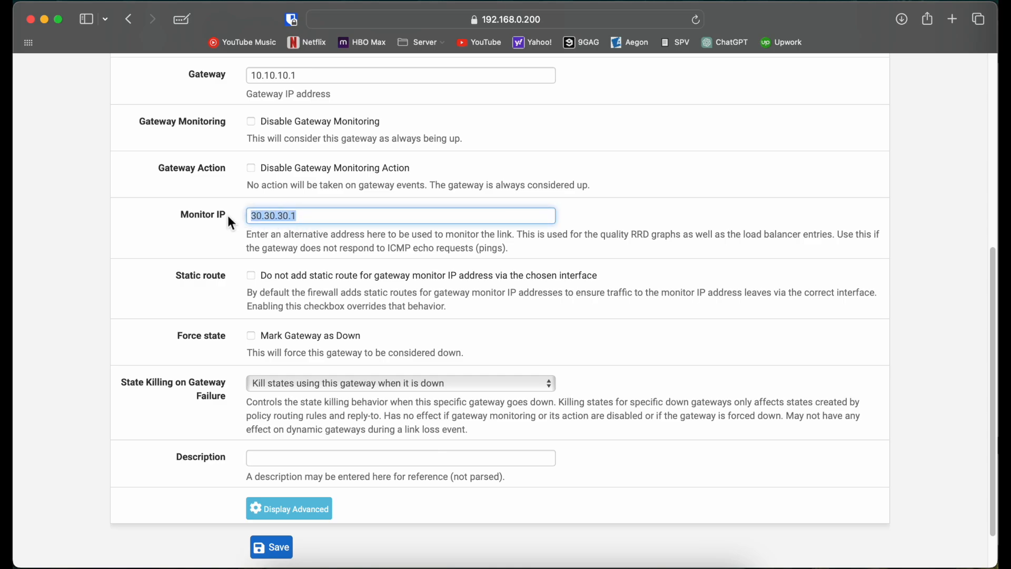
{"action": "type", "text": "20.20."}
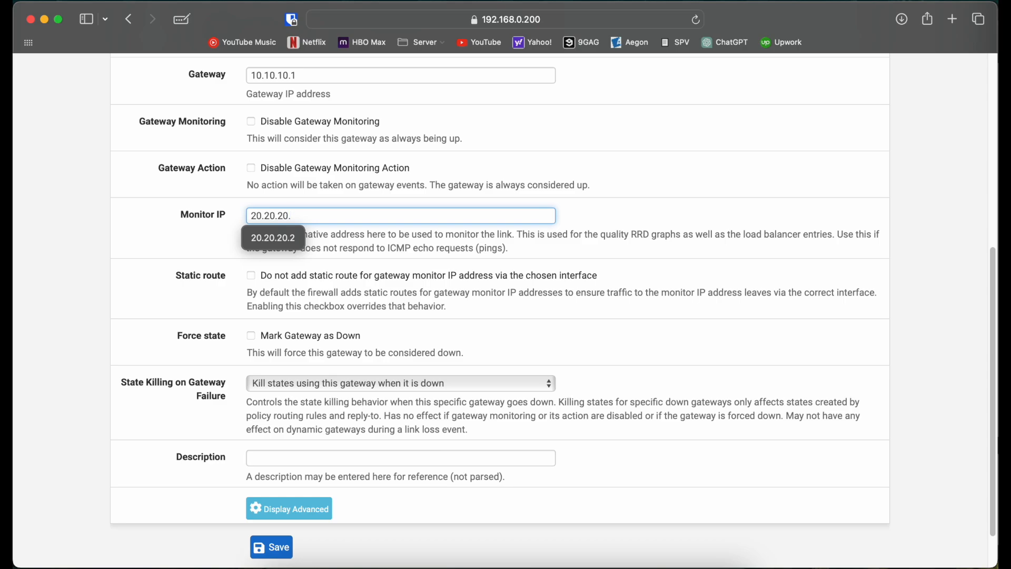
{"action": "type", "text": "20.1"}
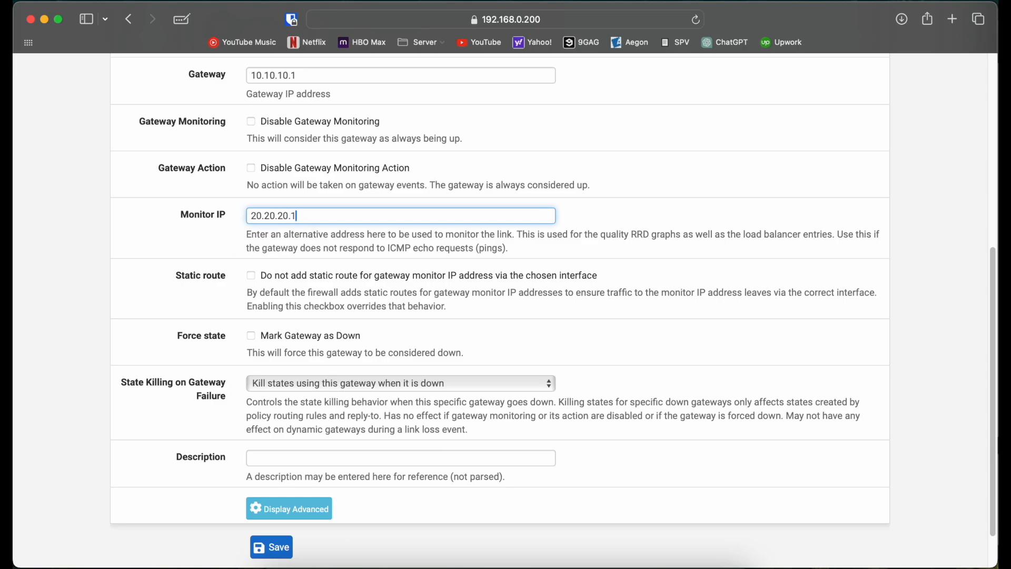
Check the topology in GNS3, return to the pfSense page, save the WAN1 gateway and apply the changes.
{"action": "left_click", "coordinate": [110, 236]}
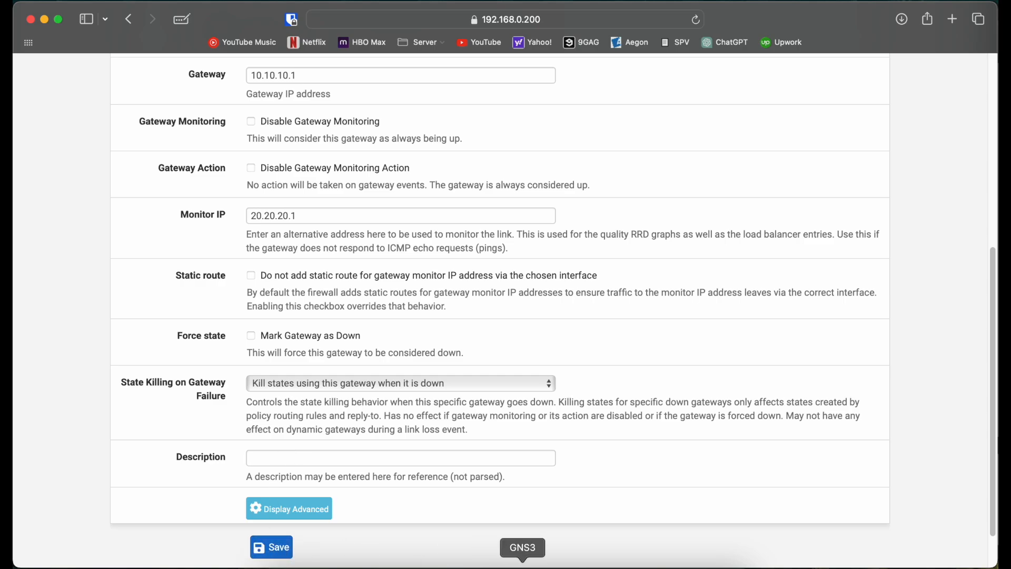
{"action": "left_click", "coordinate": [522, 565]}
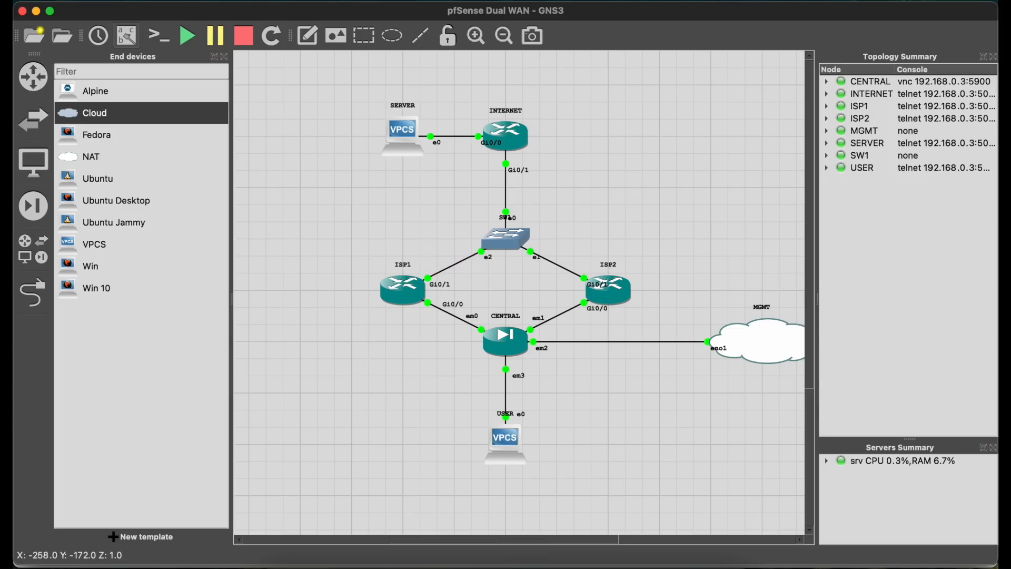
{"action": "left_click", "coordinate": [297, 565]}
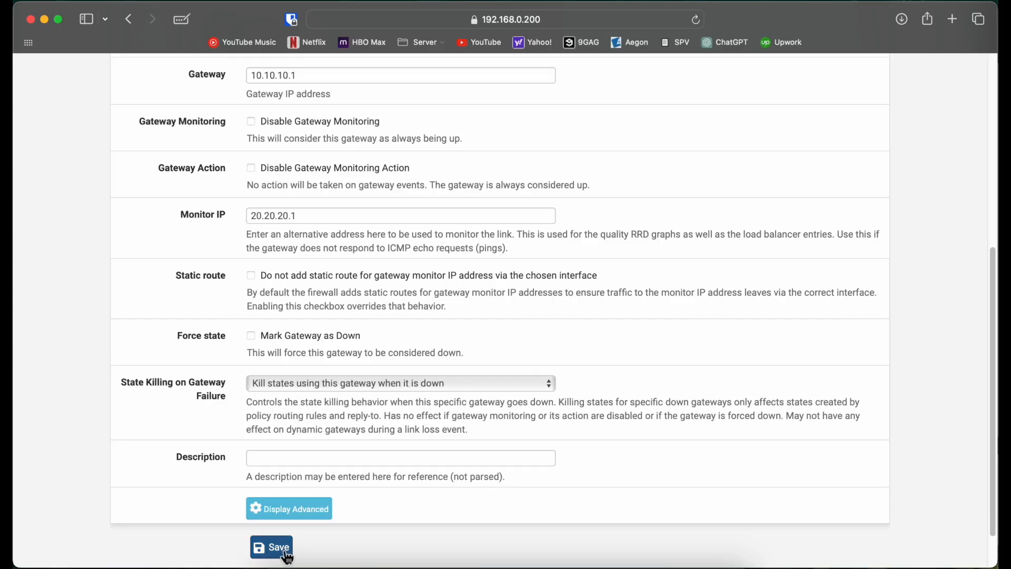
{"action": "left_click", "coordinate": [269, 547]}
{"action": "left_click", "coordinate": [842, 222]}
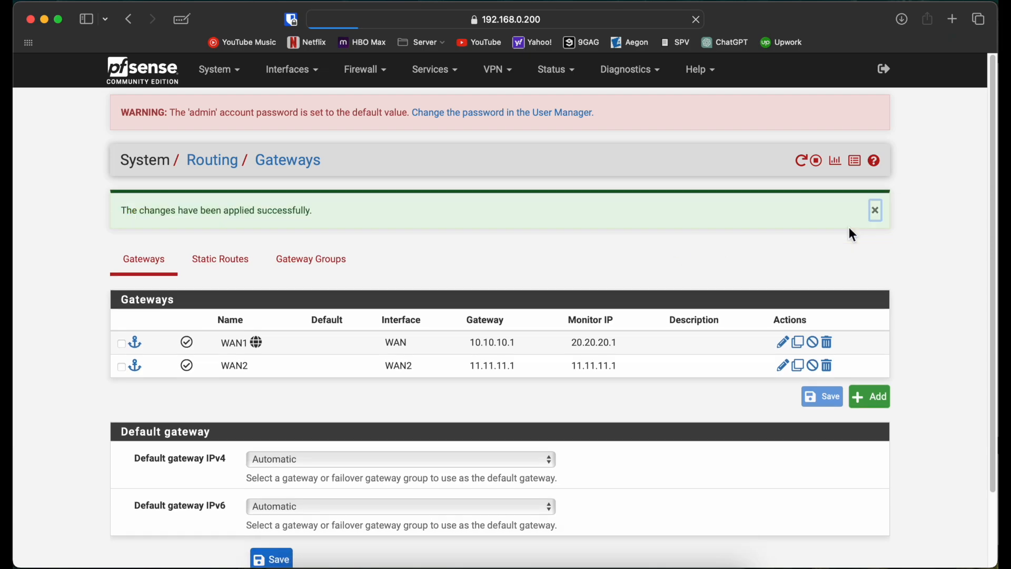
Set the WAN2 gateway's Monitor IP to 20.20.20.2, save it and apply the changes.
{"action": "double_click", "coordinate": [319, 367]}
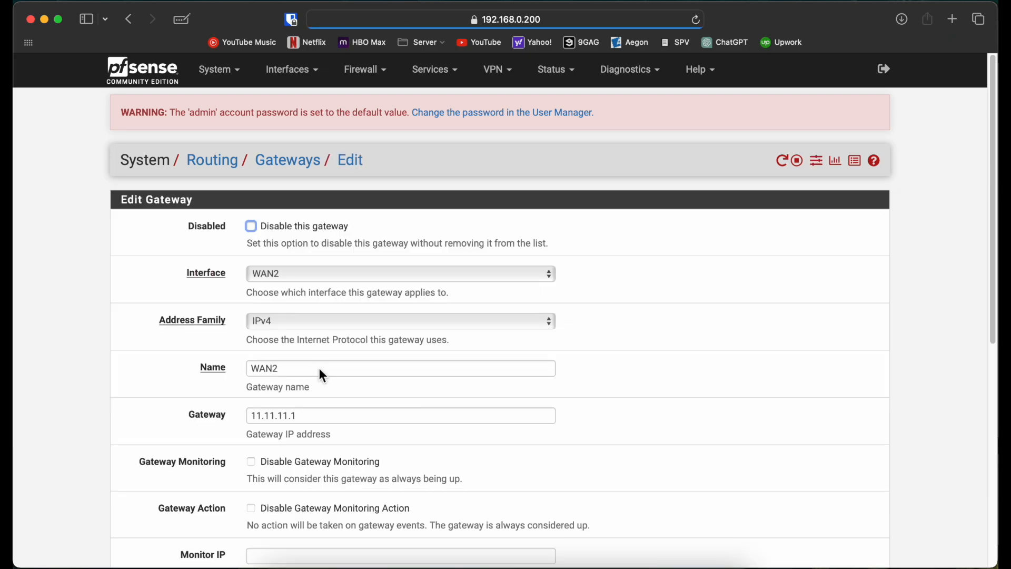
{"action": "scroll", "coordinate": [117, 387], "scroll_direction": "down", "scroll_amount": 5}
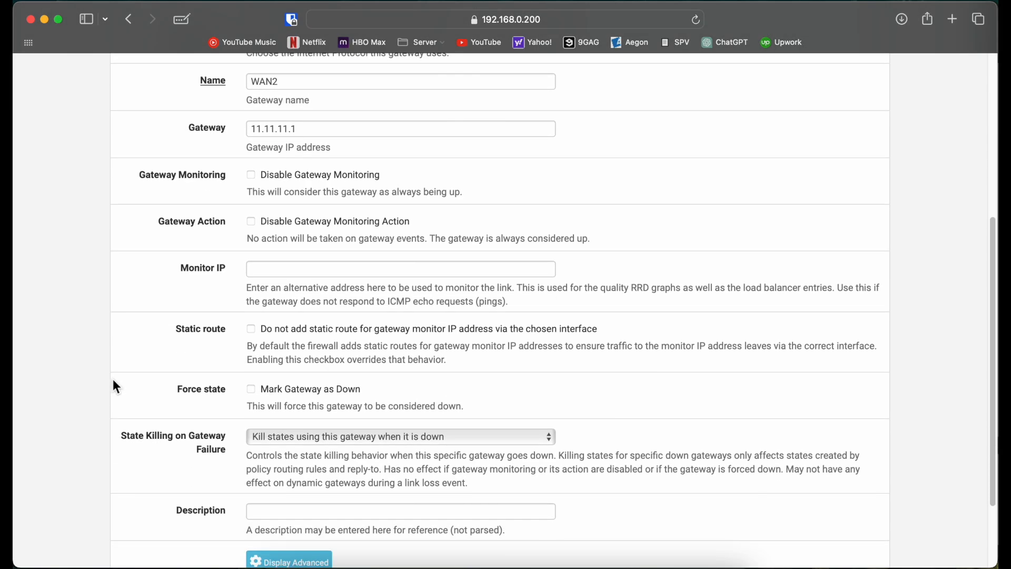
{"action": "left_click", "coordinate": [275, 270]}
{"action": "type", "text": "20.20.20.2"}
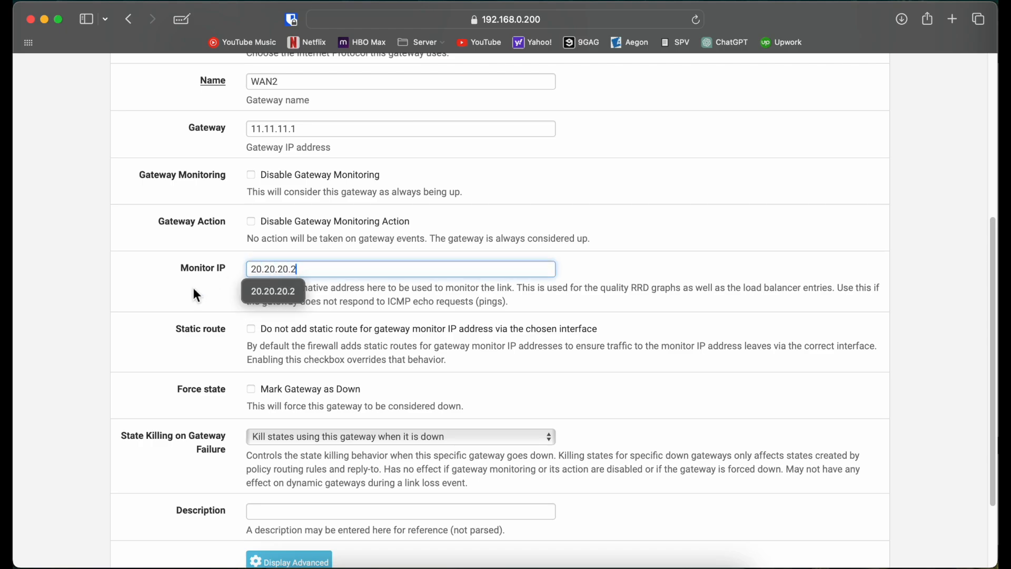
{"action": "left_click", "coordinate": [165, 314]}
{"action": "scroll", "coordinate": [164, 314], "scroll_direction": "down", "scroll_amount": 3}
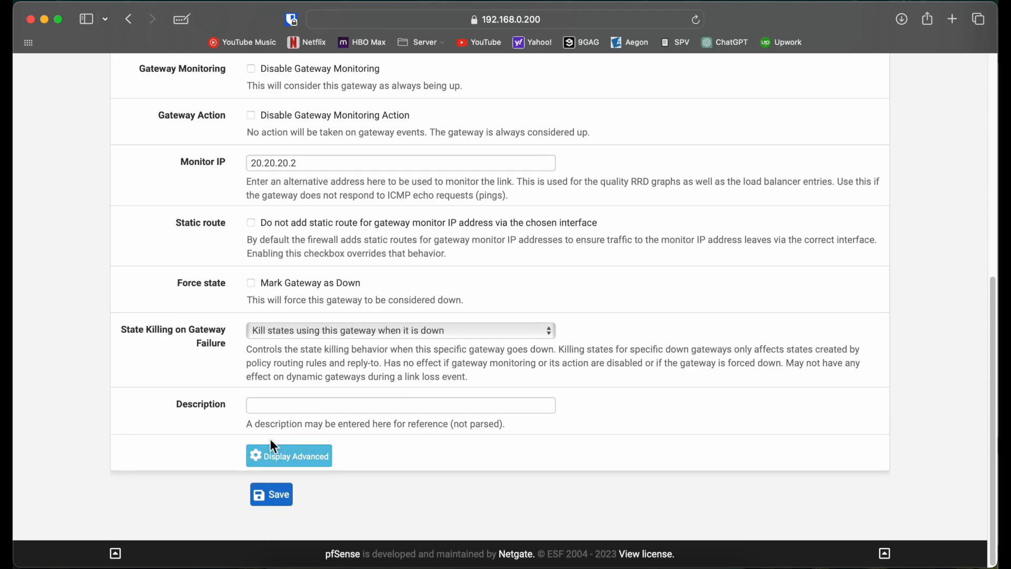
{"action": "left_click", "coordinate": [262, 492]}
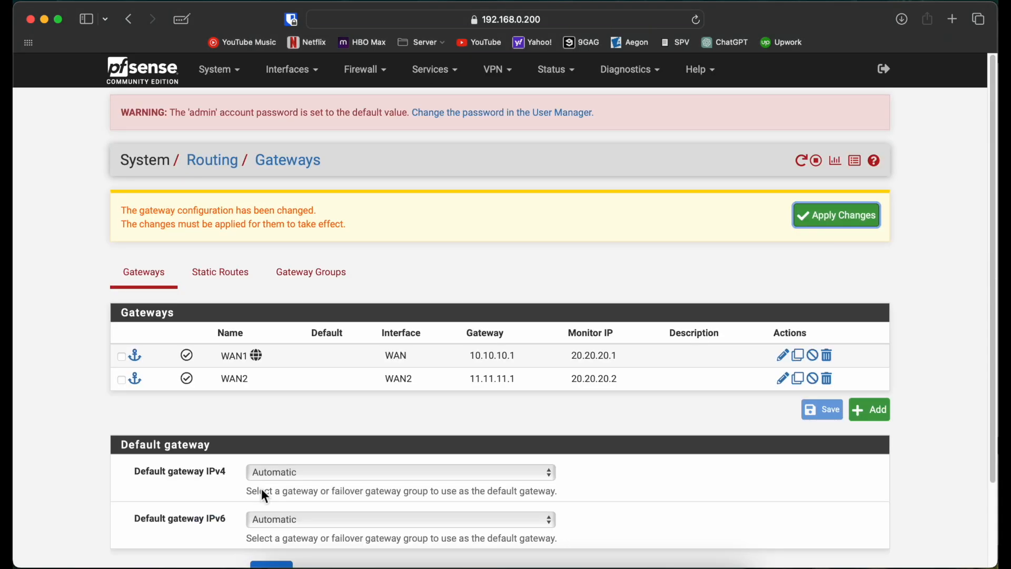
{"action": "left_click", "coordinate": [852, 221]}
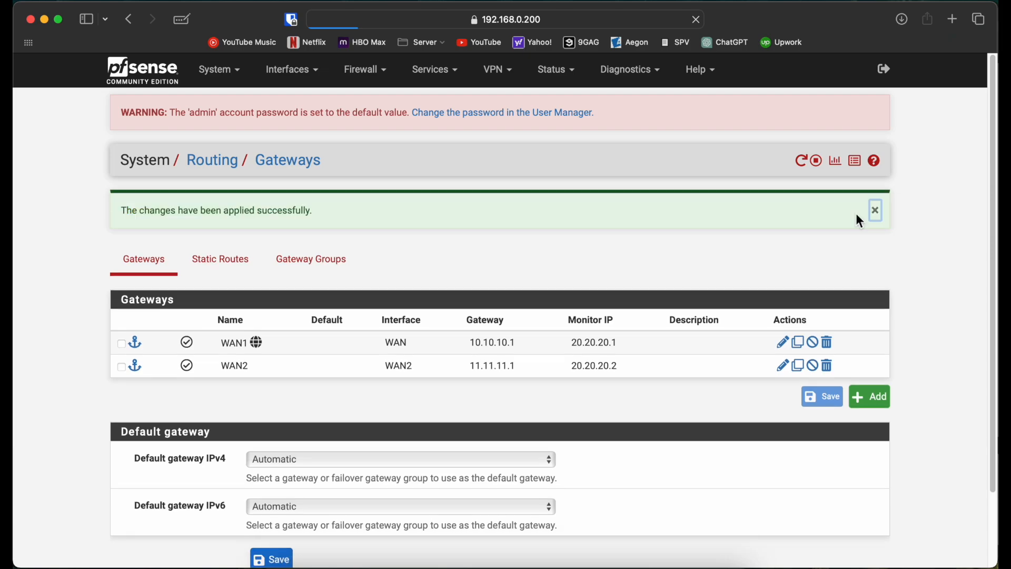
Check the gateways' status page, and suspend the link between ISP1 Gi0/1 and SW1 e2 in GNS3.
{"action": "left_click", "coordinate": [566, 74]}
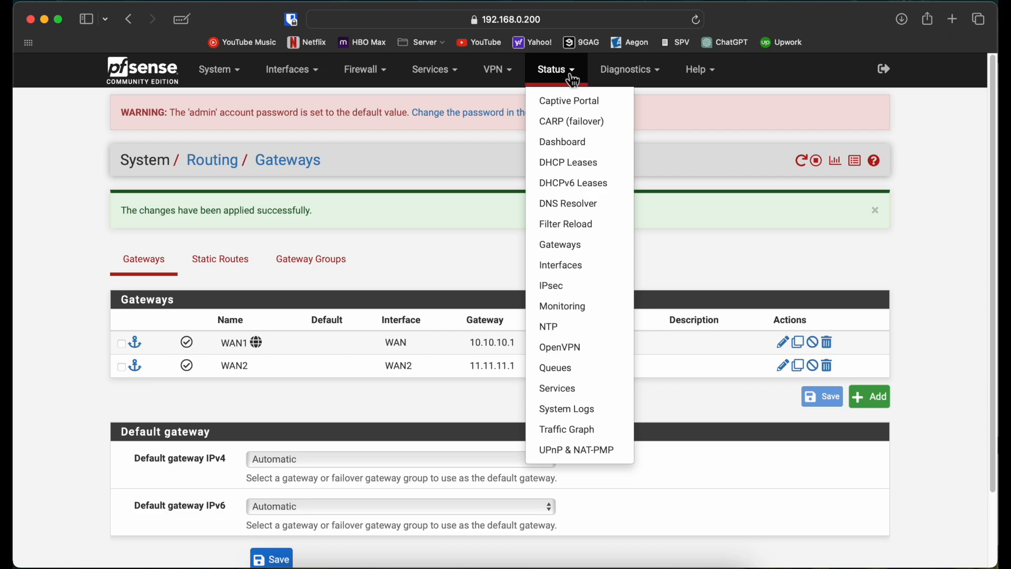
{"action": "left_click", "coordinate": [563, 245]}
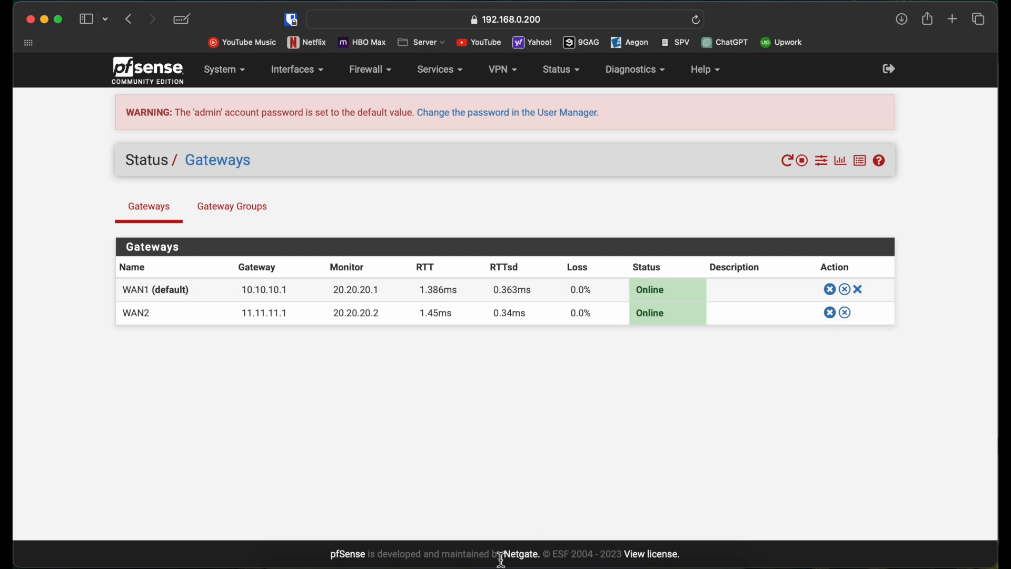
{"action": "left_click", "coordinate": [520, 566]}
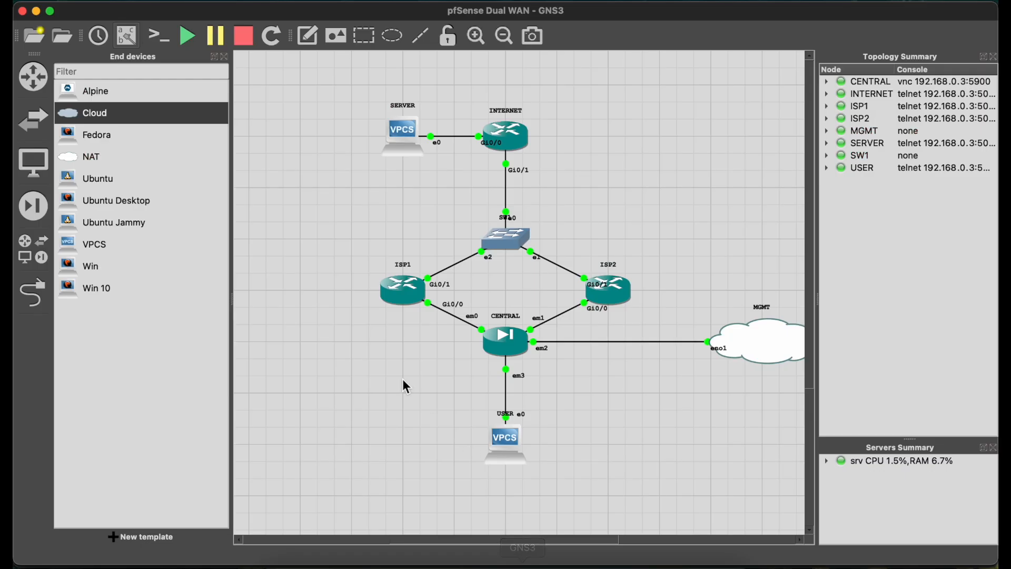
{"action": "right_click", "coordinate": [456, 264]}
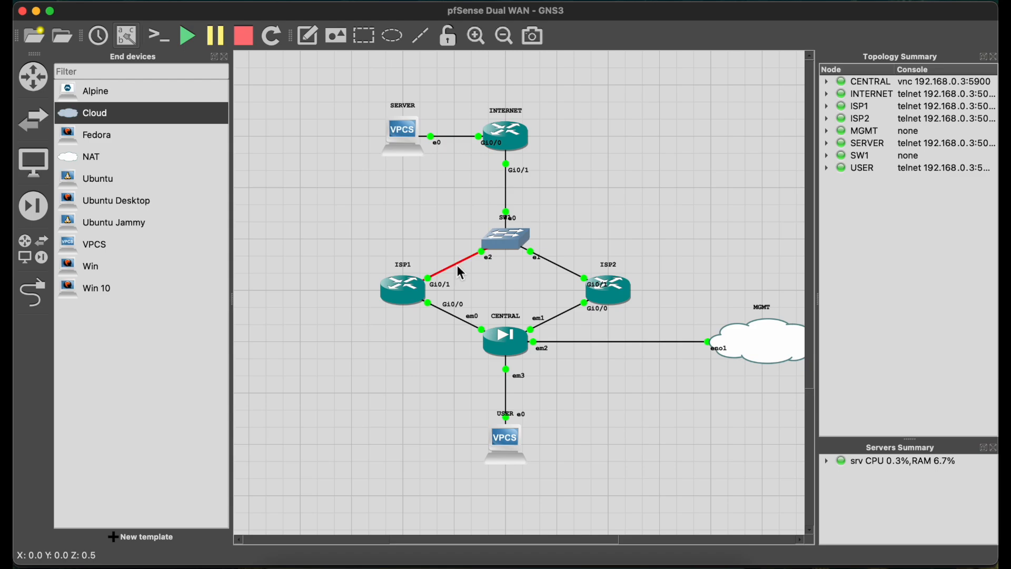
{"action": "left_click", "coordinate": [485, 310]}
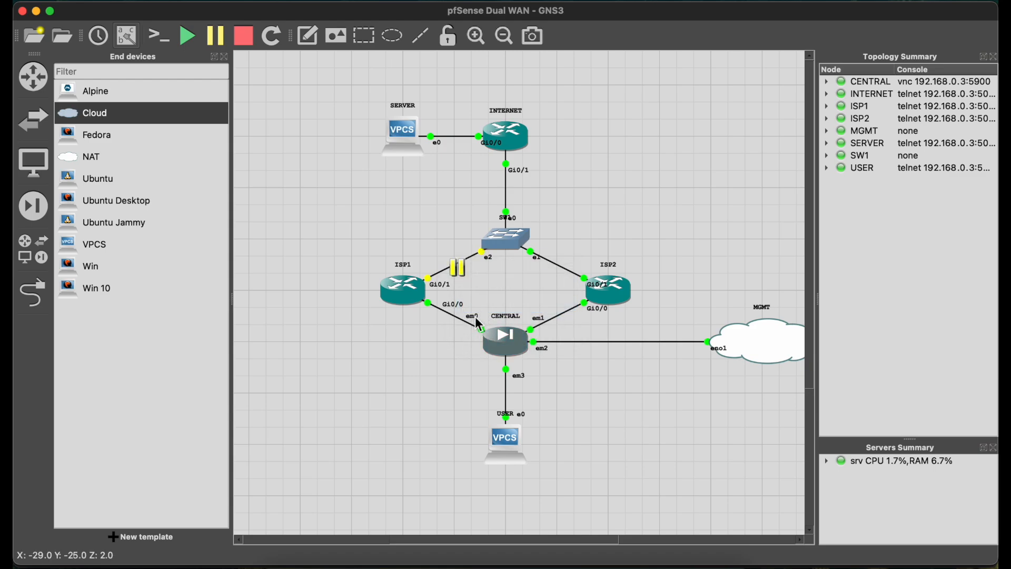
Return to the pfSense gateways' status and reload it repeatedly to watch packet loss and which gateway is the default.
{"action": "left_click", "coordinate": [297, 565]}
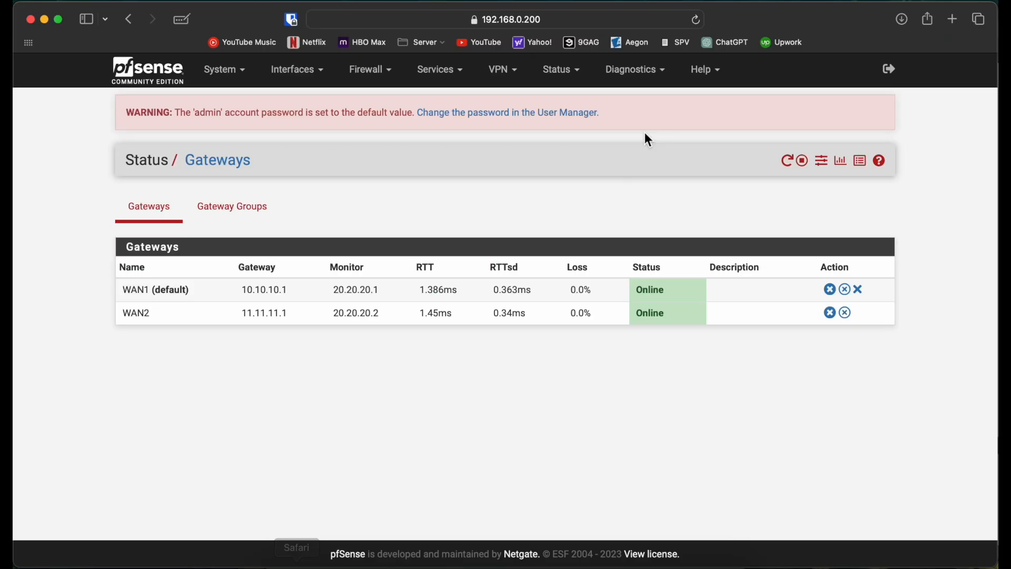
{"action": "left_click", "coordinate": [698, 23]}
{"action": "left_click", "coordinate": [698, 23]}
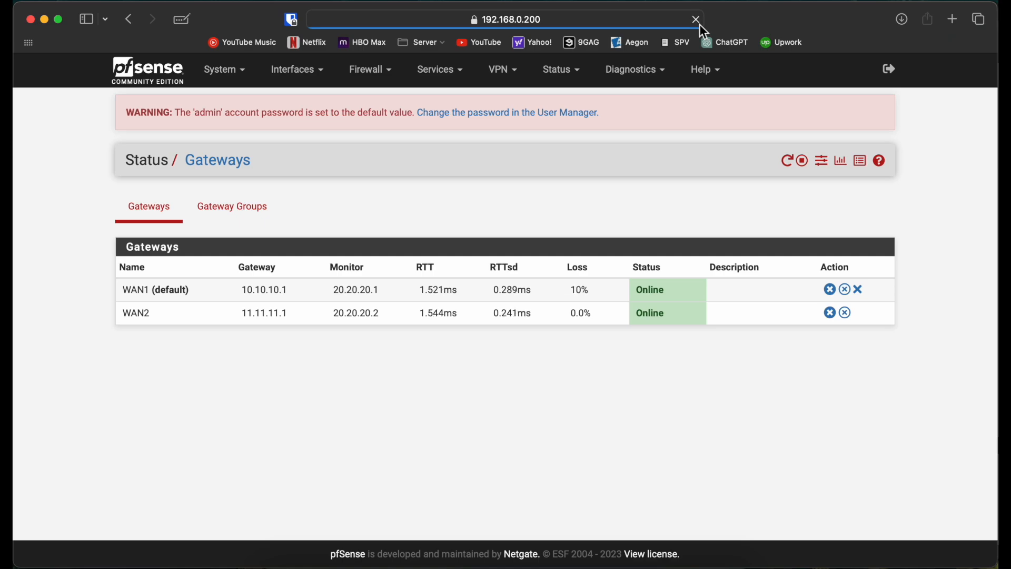
{"action": "left_click", "coordinate": [700, 23]}
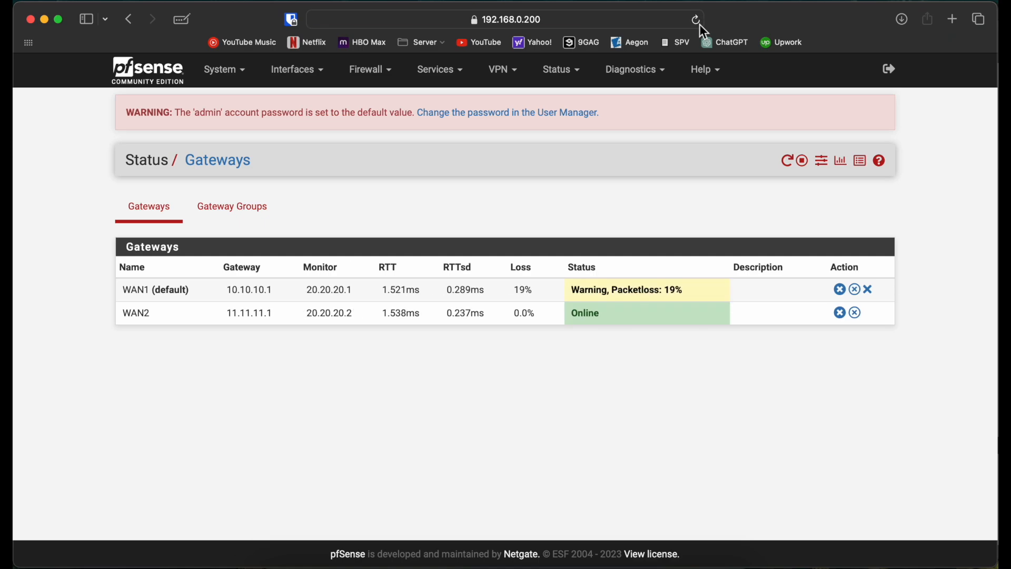
{"action": "left_click", "coordinate": [700, 23]}
{"action": "left_click", "coordinate": [699, 23]}
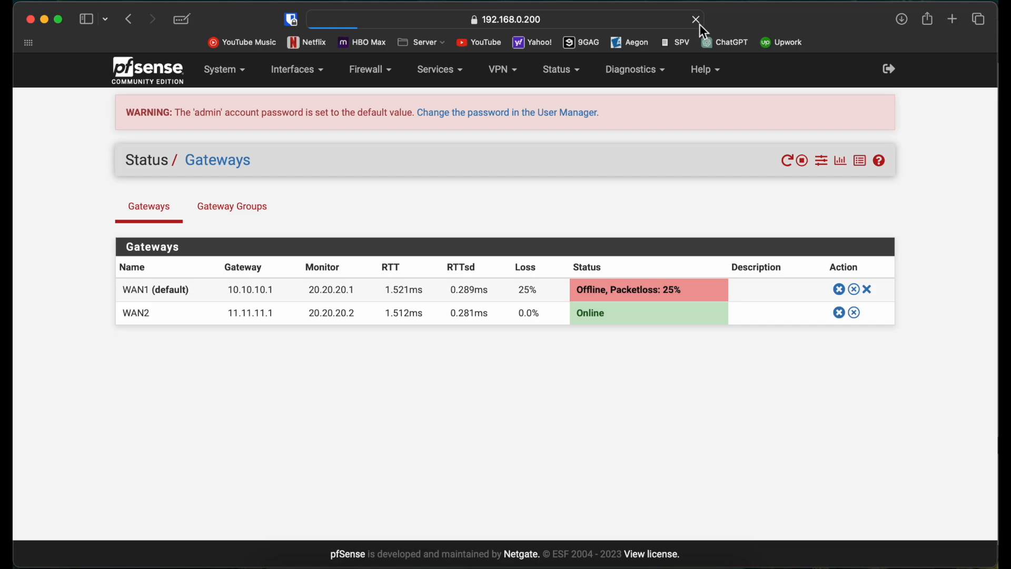
{"action": "left_click", "coordinate": [696, 23]}
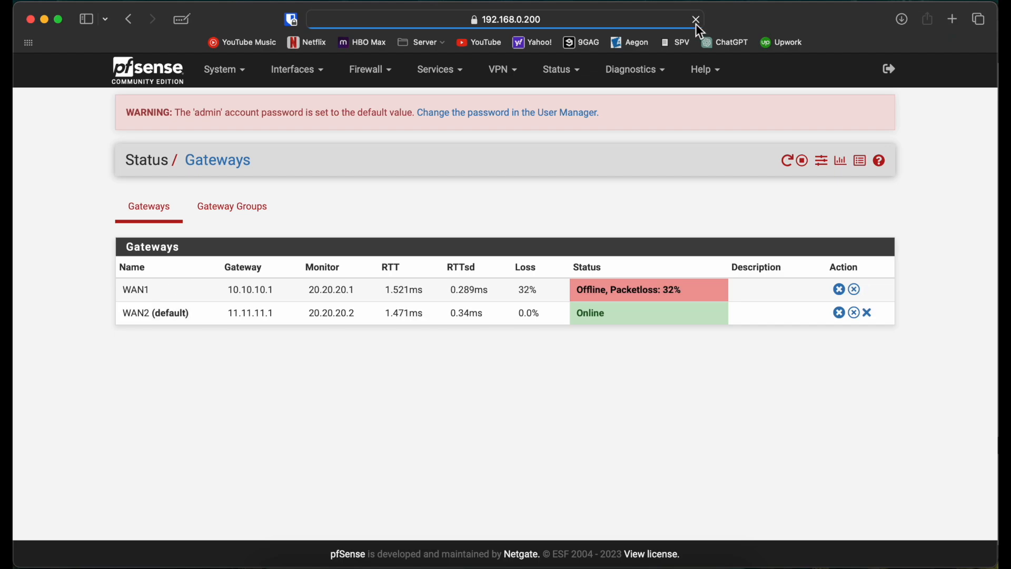
{"action": "left_click", "coordinate": [696, 23]}
{"action": "left_click", "coordinate": [696, 24]}
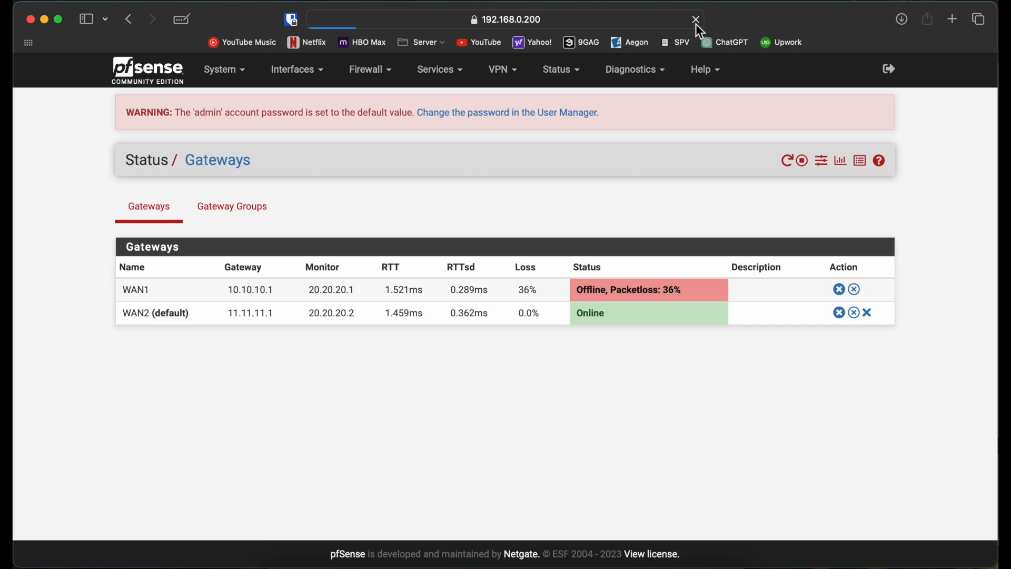
{"action": "left_click", "coordinate": [697, 23]}
{"action": "left_click", "coordinate": [696, 23]}
{"action": "left_click", "coordinate": [696, 23]}
Open the routing configuration and review the gateways list and the gateway groups.
{"action": "left_click", "coordinate": [226, 70]}
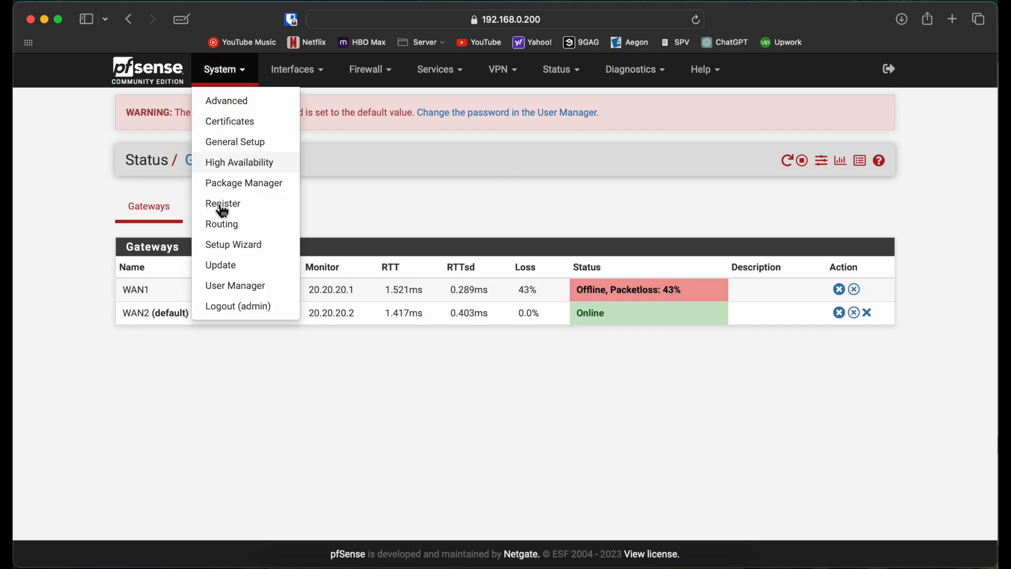
{"action": "left_click", "coordinate": [240, 271]}
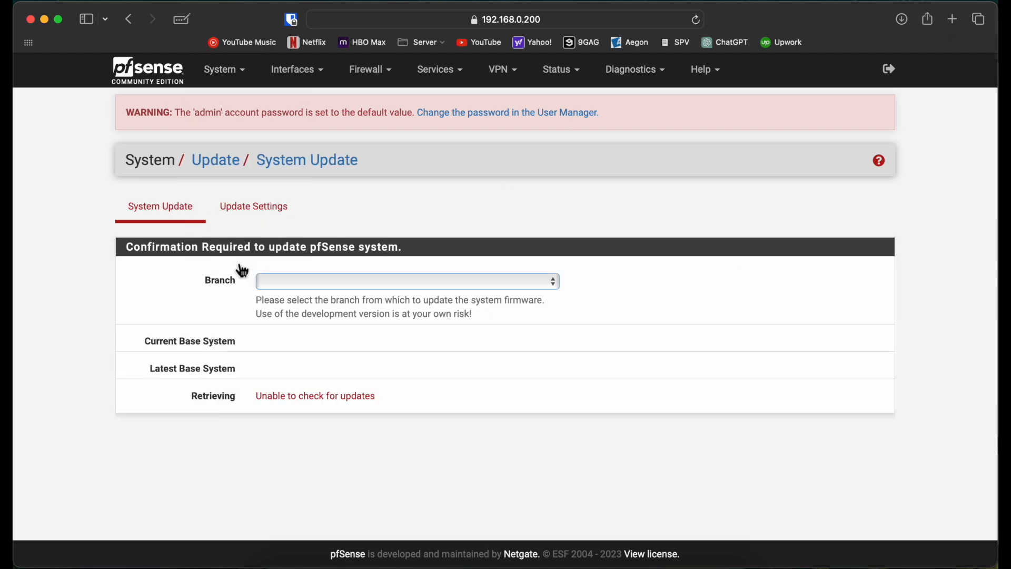
{"action": "left_click", "coordinate": [249, 66]}
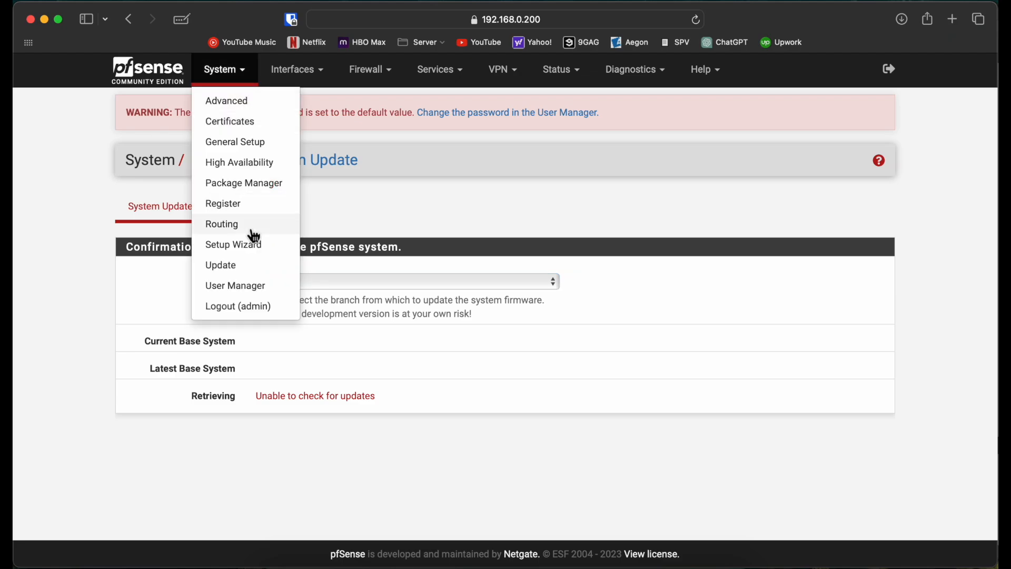
{"action": "left_click", "coordinate": [251, 228]}
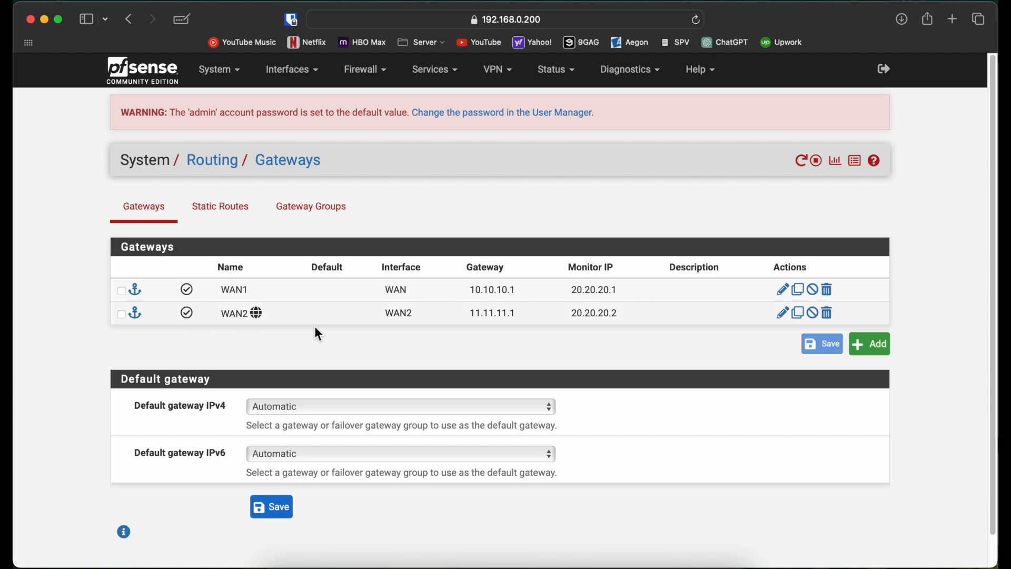
{"action": "left_click", "coordinate": [329, 221]}
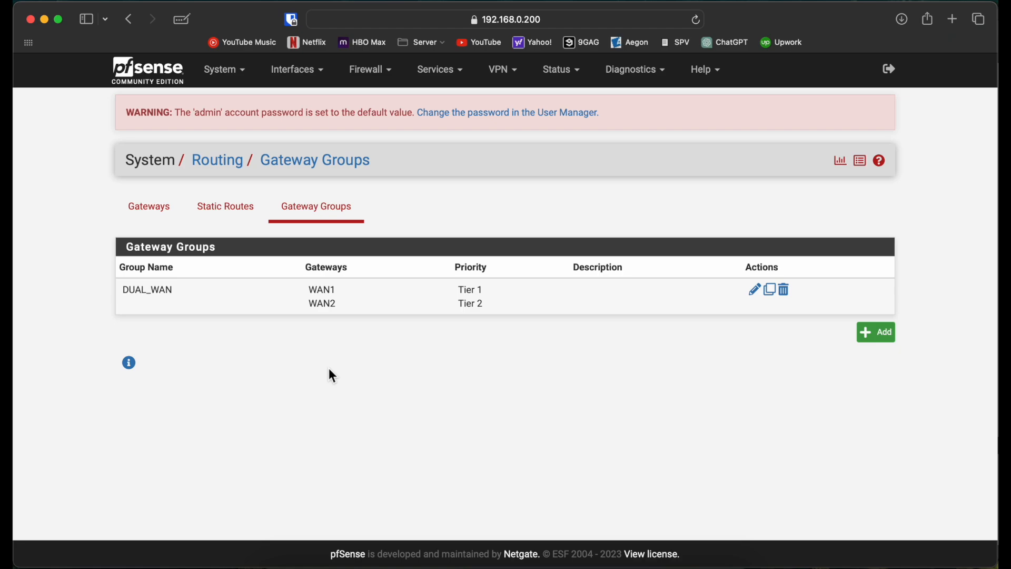
{"action": "left_click", "coordinate": [133, 220]}
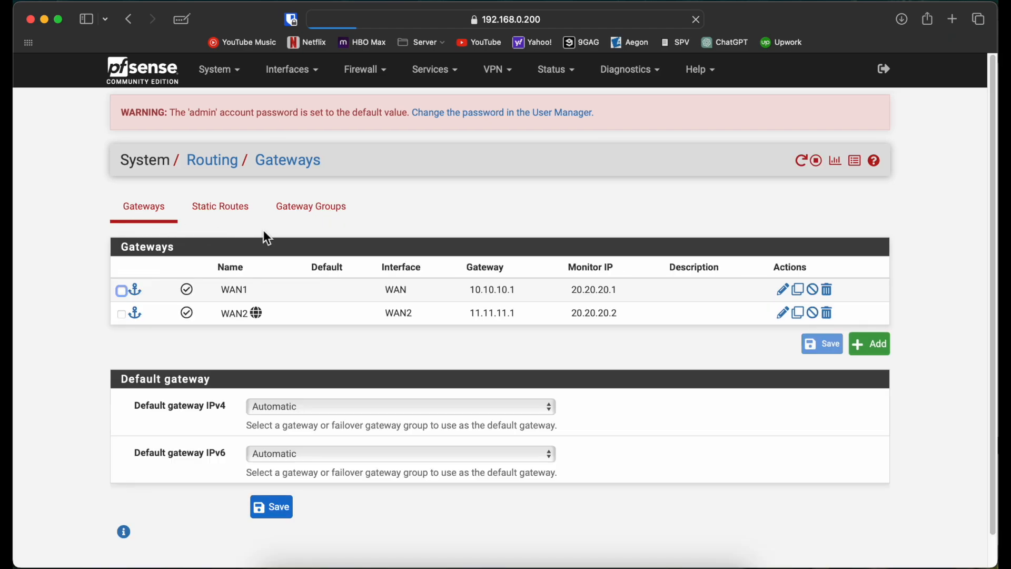
Set WAN2's priority to Tier 1 in the DUAL_WAN gateway group, save it and apply the changes.
{"action": "left_click", "coordinate": [331, 218]}
{"action": "double_click", "coordinate": [424, 296]}
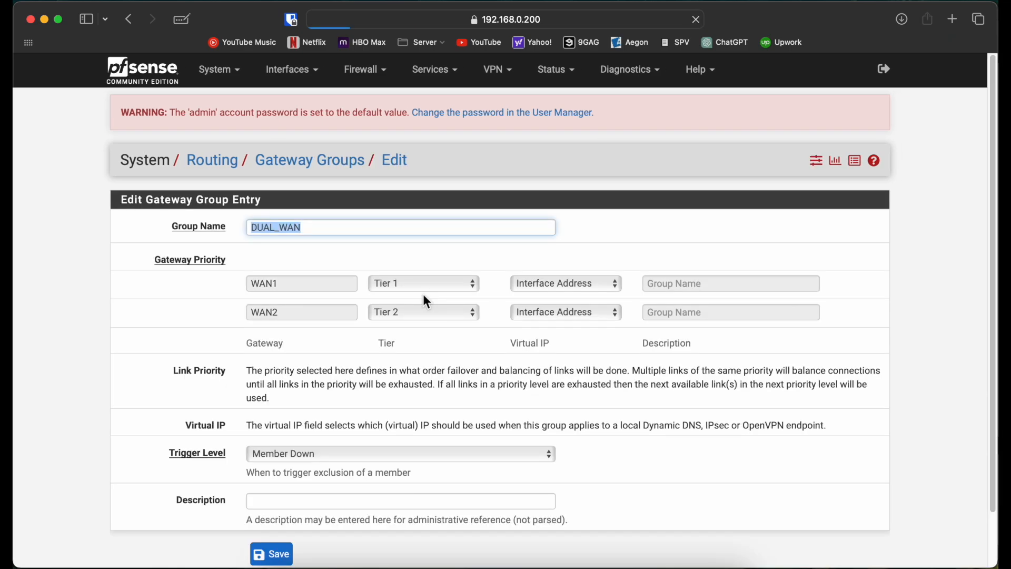
{"action": "left_click", "coordinate": [424, 312]}
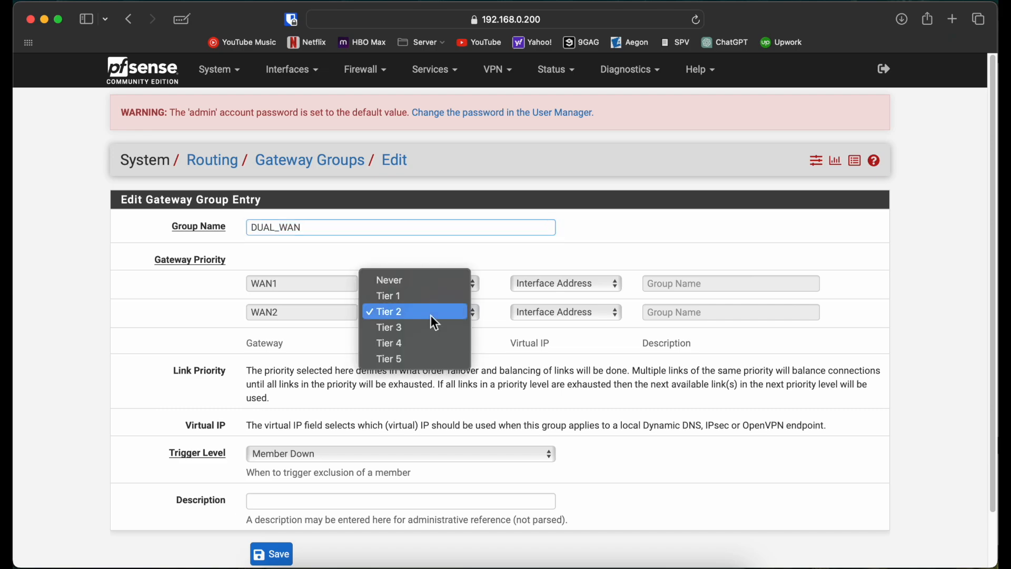
{"action": "left_click", "coordinate": [418, 299]}
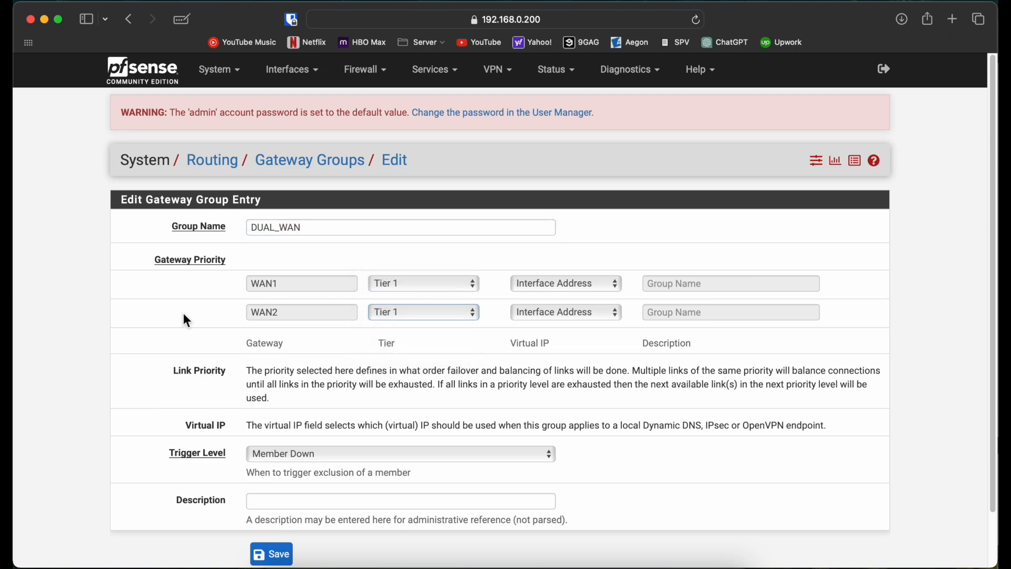
{"action": "scroll", "coordinate": [183, 312], "scroll_direction": "down", "scroll_amount": 2}
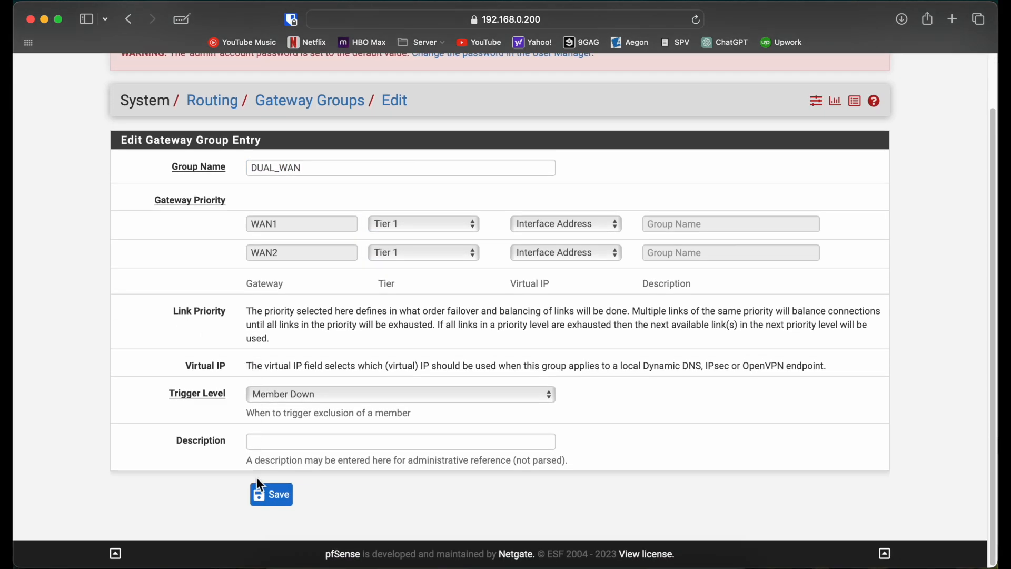
{"action": "left_click", "coordinate": [283, 496]}
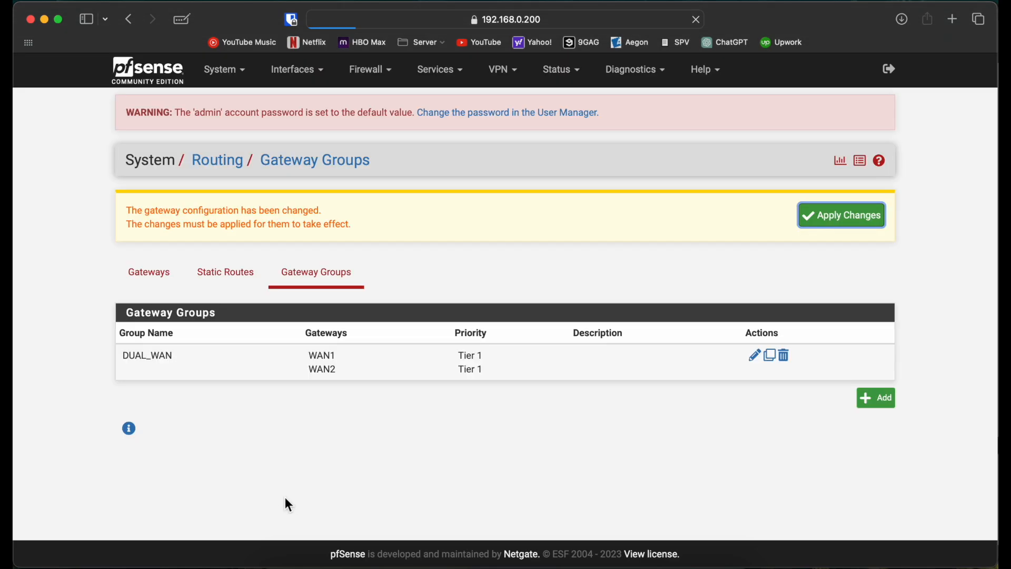
{"action": "left_click", "coordinate": [805, 221]}
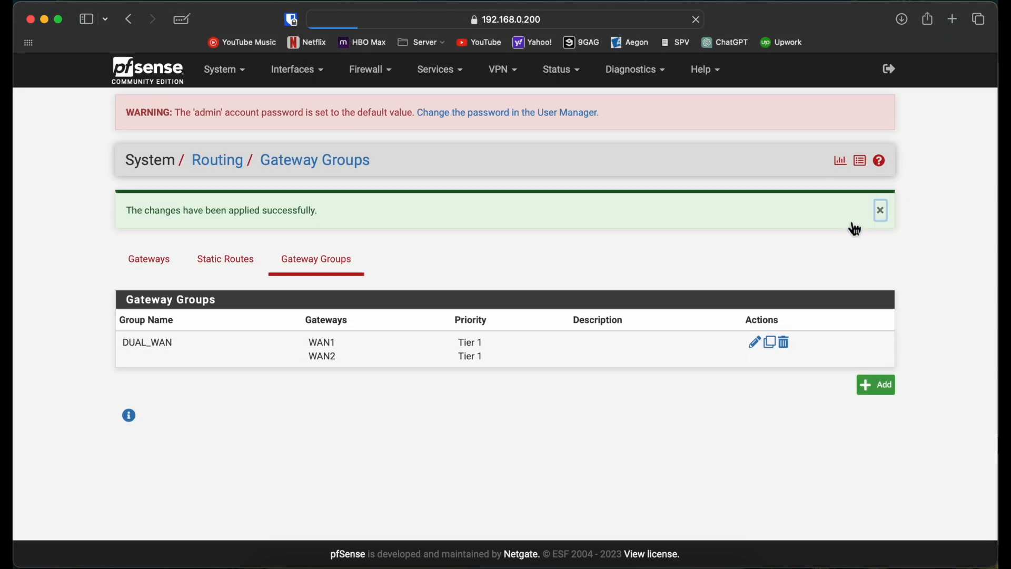
Review the configured gateways in the routing settings, and check the gateways' status page.
{"action": "left_click", "coordinate": [159, 261]}
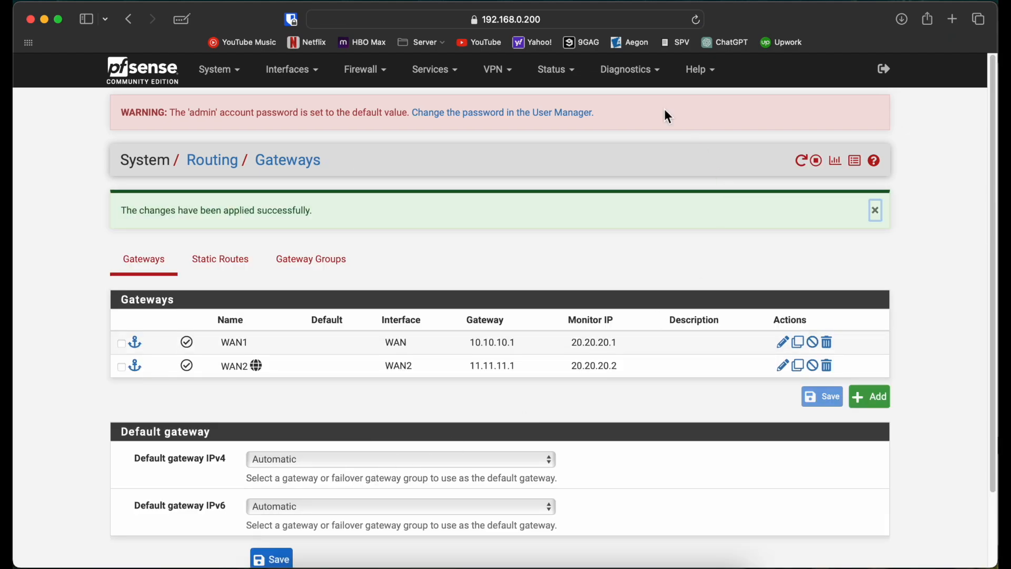
{"action": "left_click", "coordinate": [571, 71]}
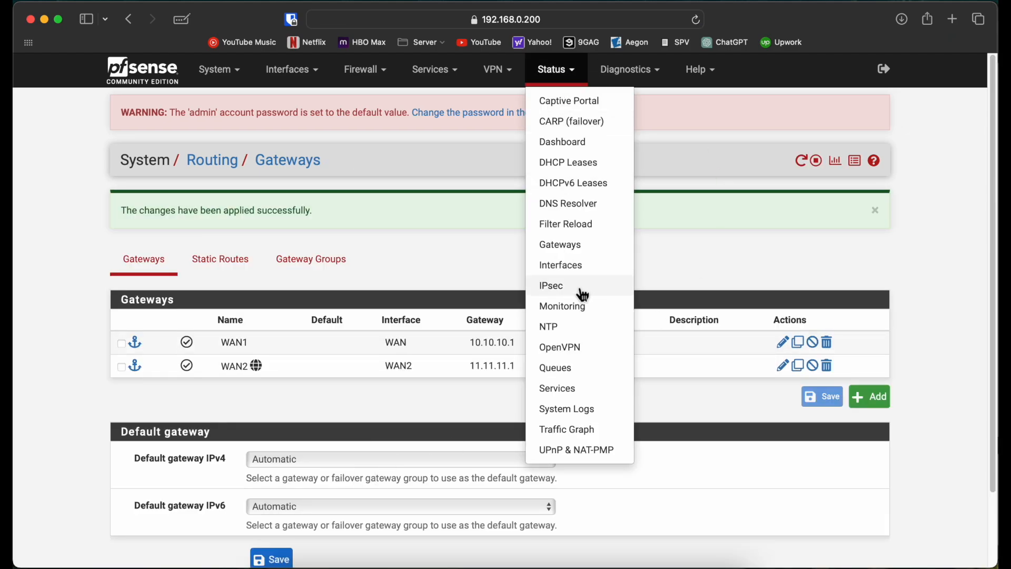
{"action": "left_click", "coordinate": [572, 251]}
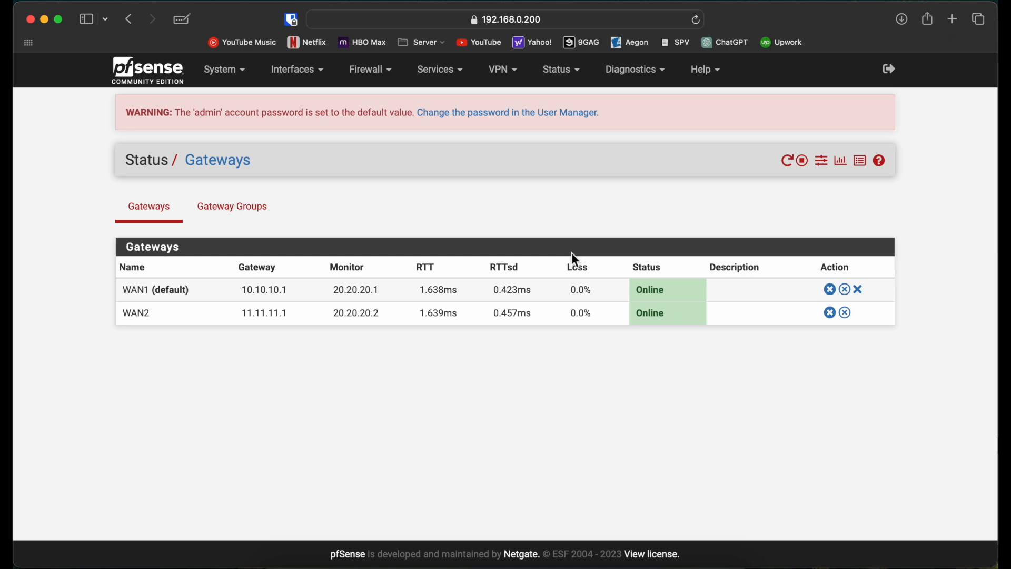
Open the "Default allow LAN to any rule" firewall rule on the LAN interface for editing.
{"action": "left_click", "coordinate": [385, 78]}
{"action": "left_click", "coordinate": [380, 123]}
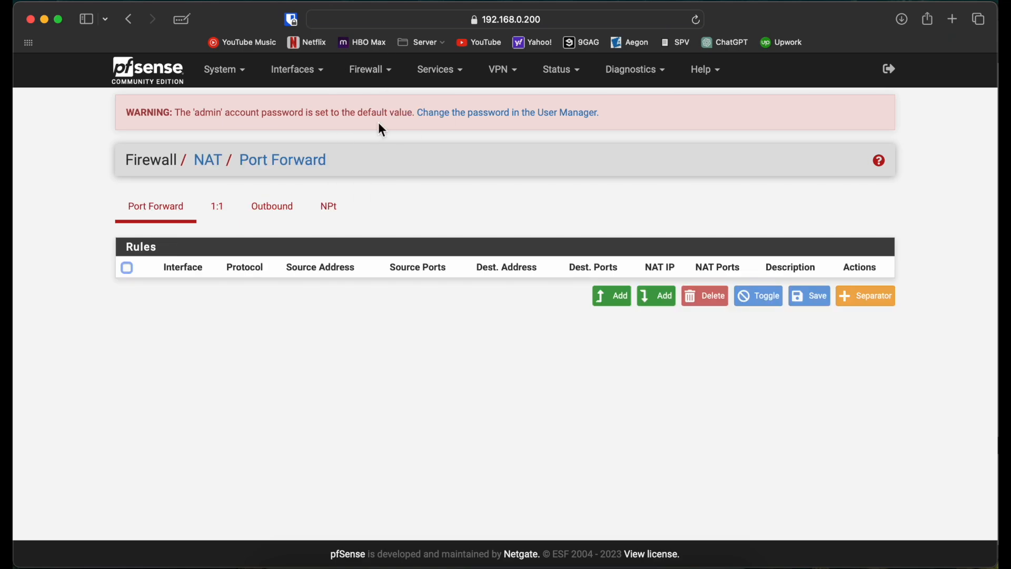
{"action": "left_click", "coordinate": [384, 74]}
{"action": "left_click", "coordinate": [388, 151]}
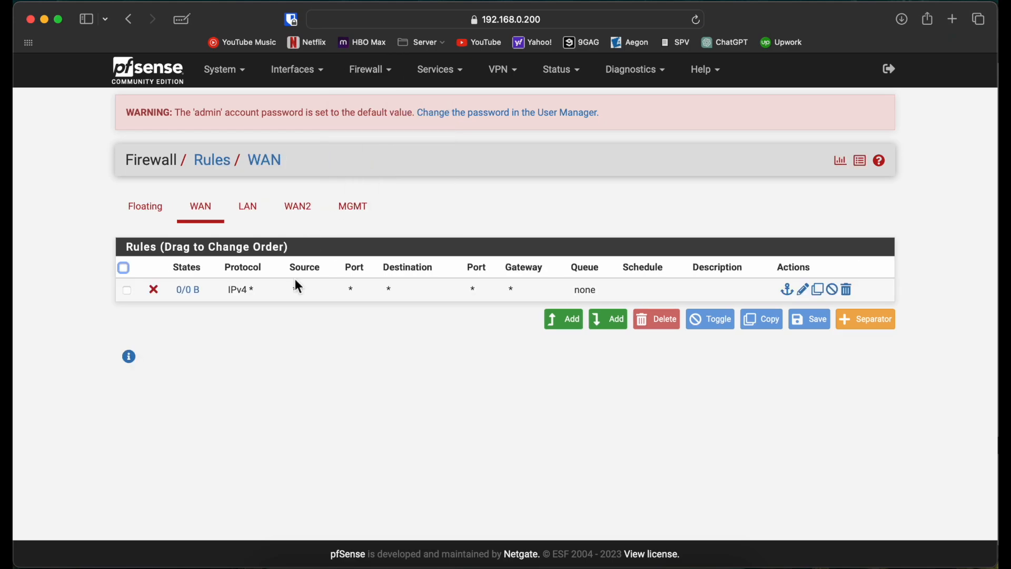
{"action": "left_click", "coordinate": [247, 215]}
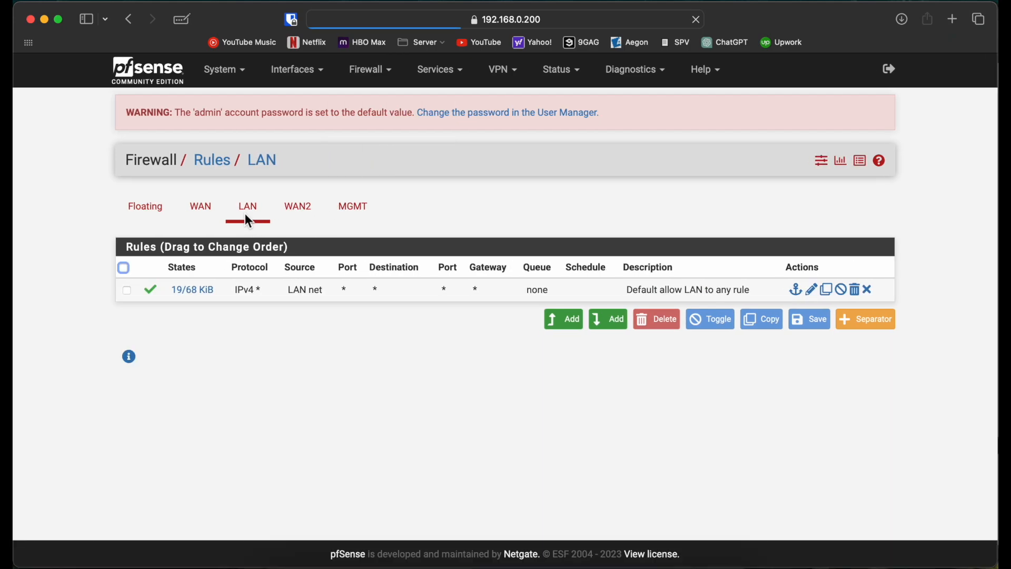
{"action": "double_click", "coordinate": [364, 301]}
Set the LAN rule's gateway to DUAL_WAN in its advanced options, save the rule and apply the changes.
{"action": "scroll", "coordinate": [128, 425], "scroll_direction": "down", "scroll_amount": 3}
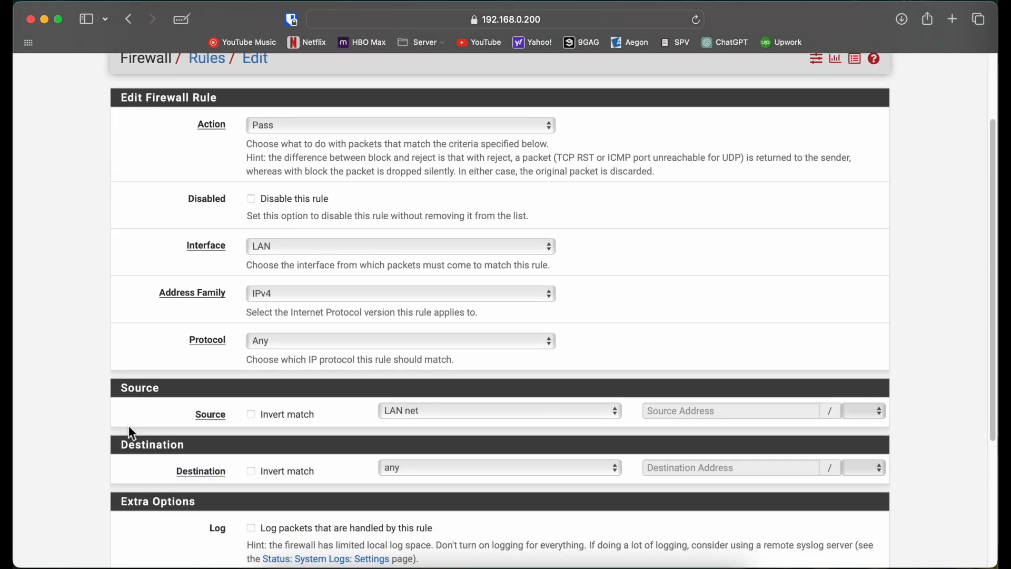
{"action": "scroll", "coordinate": [129, 422], "scroll_direction": "down", "scroll_amount": 5}
{"action": "left_click", "coordinate": [291, 464]}
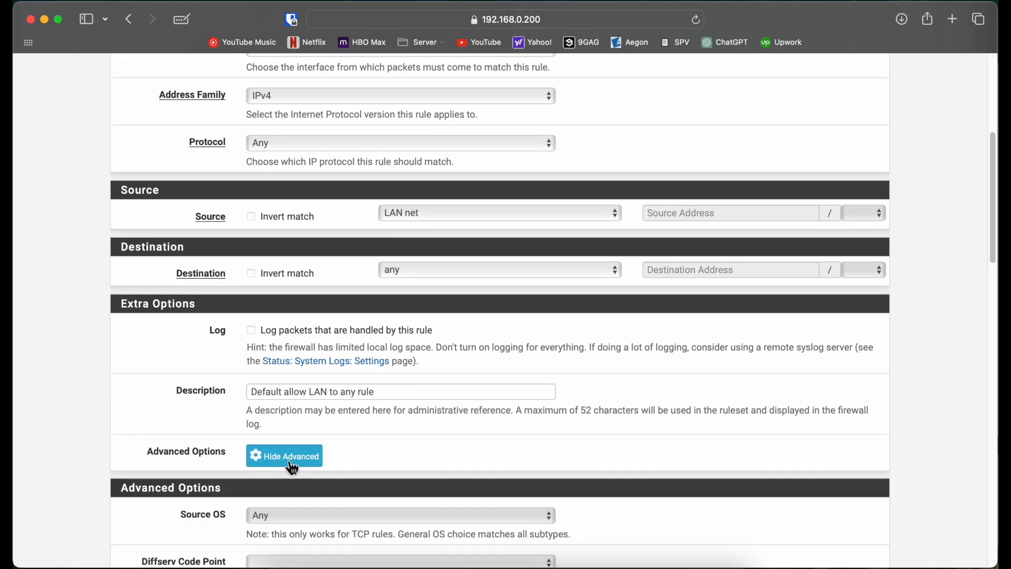
{"action": "scroll", "coordinate": [120, 403], "scroll_direction": "down", "scroll_amount": 5}
{"action": "scroll", "coordinate": [78, 363], "scroll_direction": "down", "scroll_amount": 10}
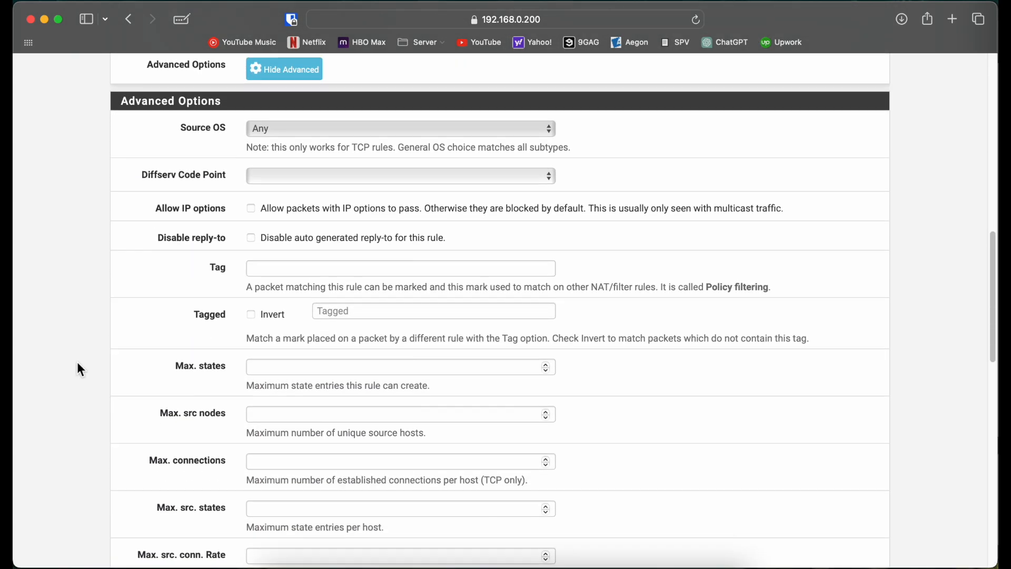
{"action": "scroll", "coordinate": [77, 361], "scroll_direction": "down", "scroll_amount": 8}
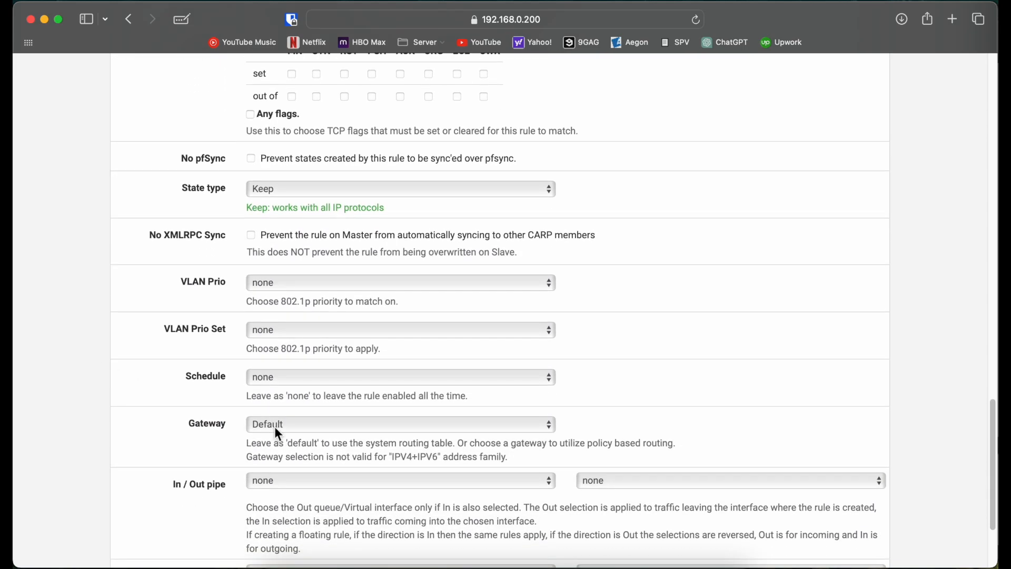
{"action": "left_click", "coordinate": [275, 426]}
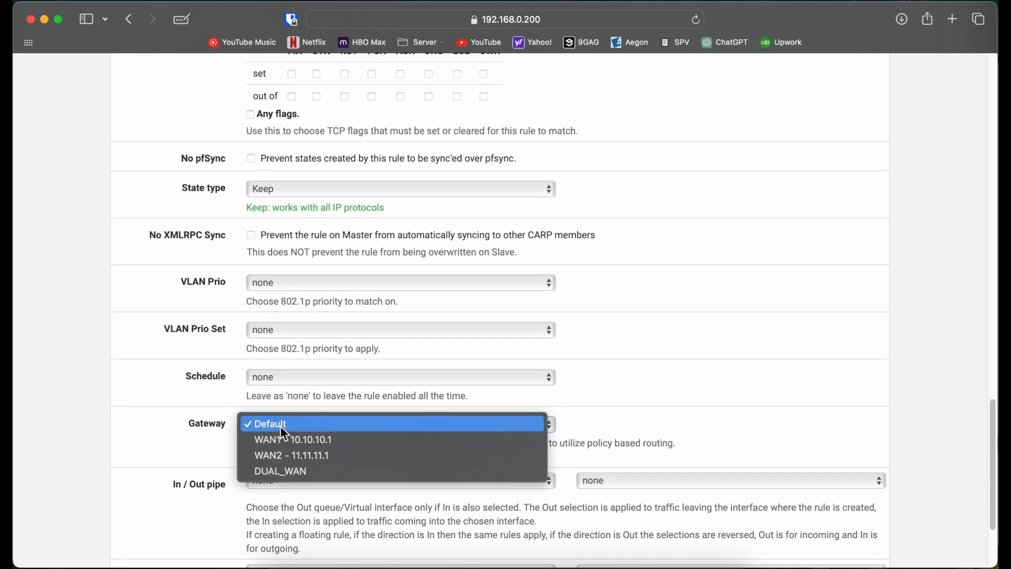
{"action": "left_click", "coordinate": [307, 485]}
{"action": "scroll", "coordinate": [198, 454], "scroll_direction": "down", "scroll_amount": 3}
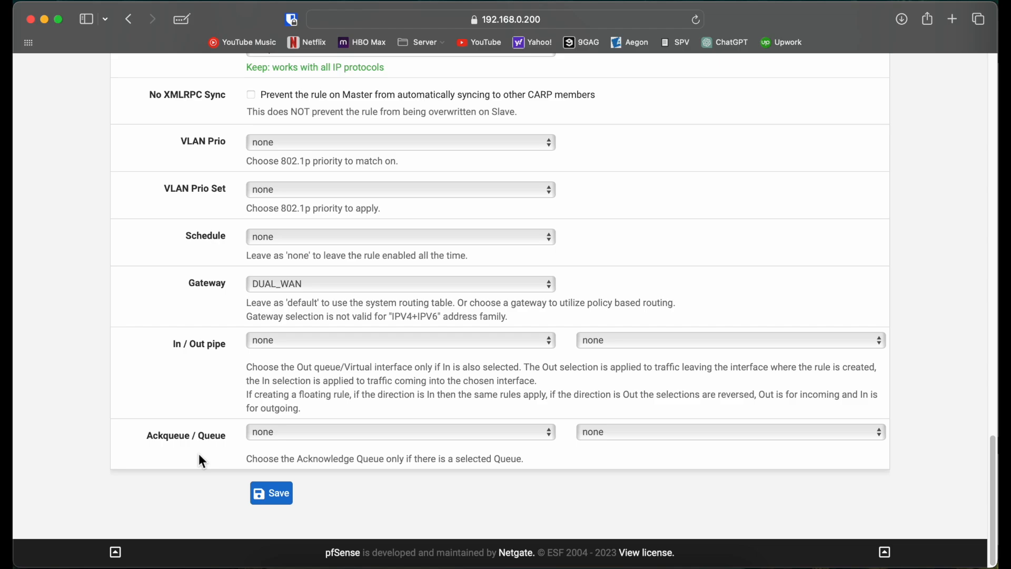
{"action": "left_click", "coordinate": [268, 502]}
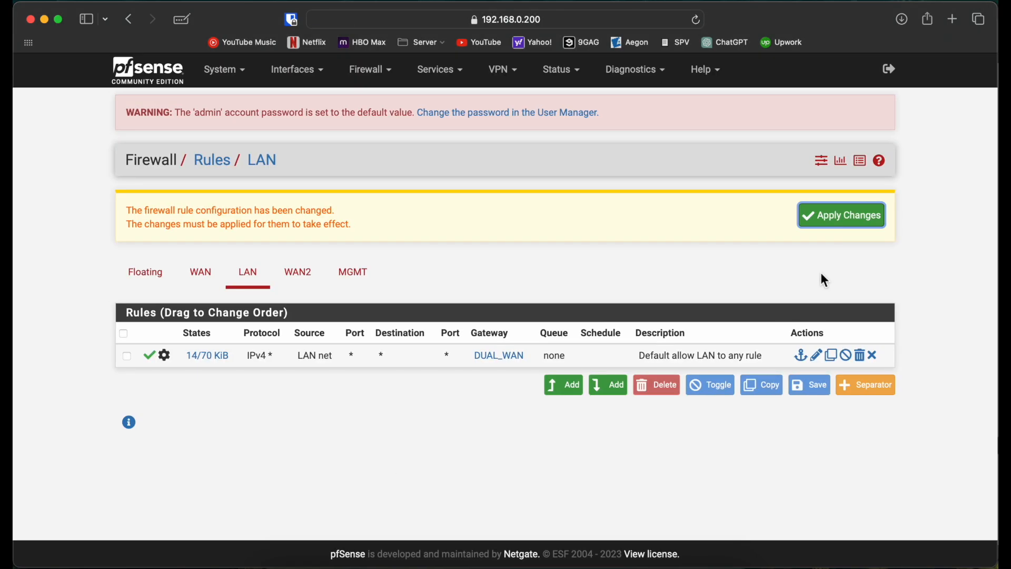
{"action": "left_click", "coordinate": [856, 217]}
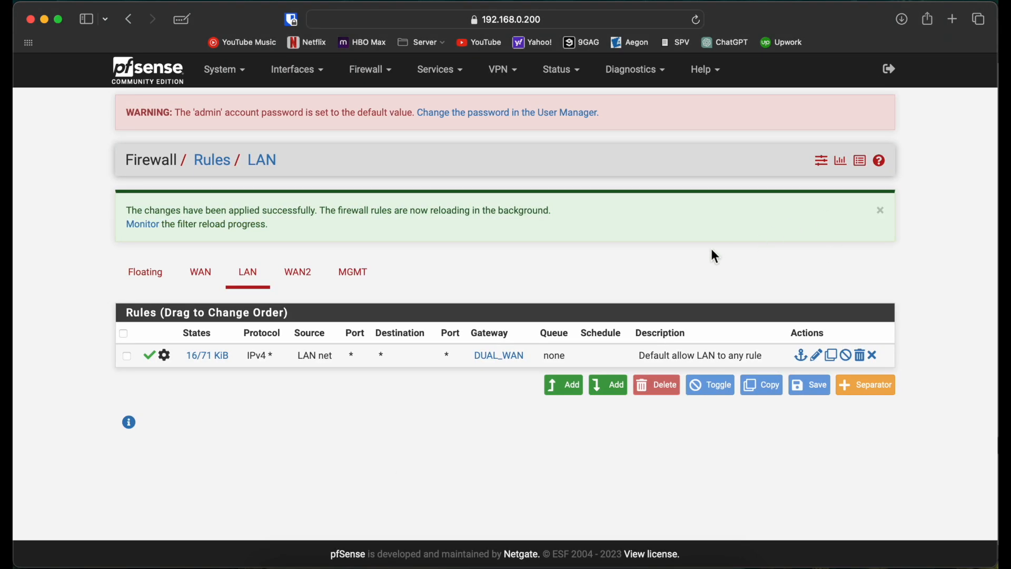
Switch to the USER console, stop the running ping and restart it with "ping 30.30.30.1 -t".
{"action": "key", "text": "ctrl+Right"}
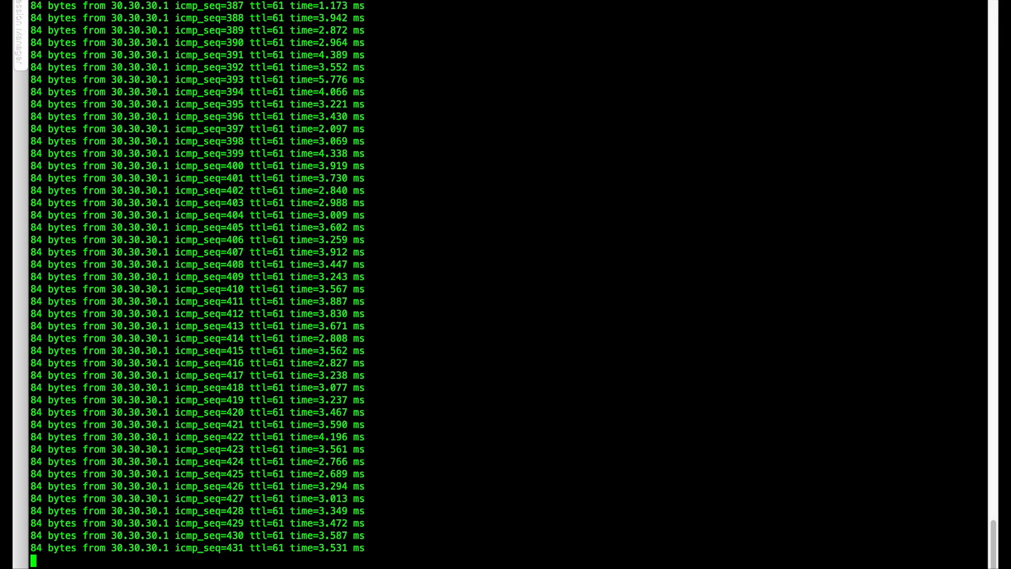
{"action": "key", "text": "ctrl+c"}
{"action": "key", "text": "Return"}
{"action": "key", "text": "Return"}
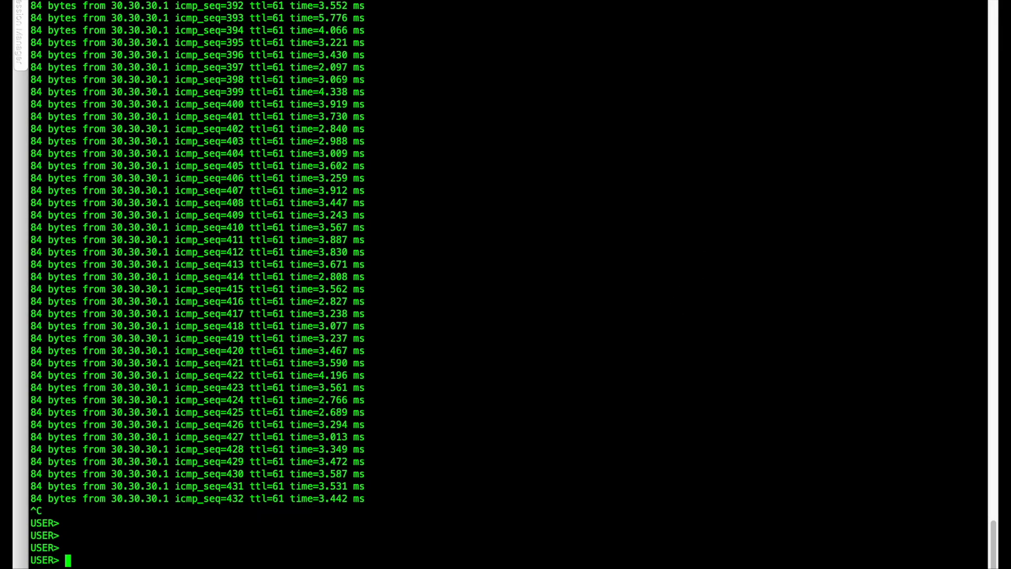
{"action": "key", "text": "Up"}
{"action": "key", "text": "Return"}
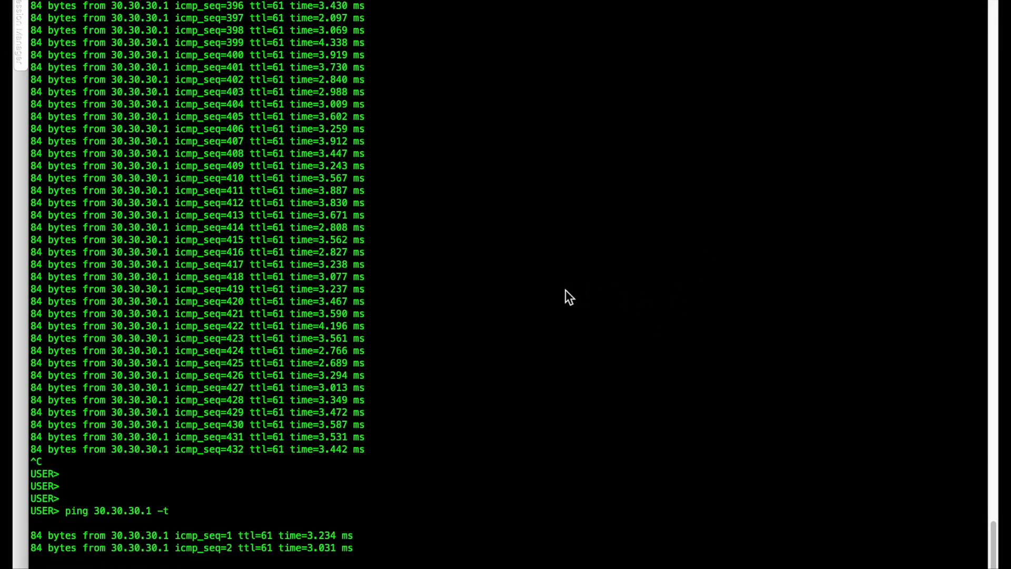
Switch to GNS3 and start a packet capture on the link between ISP1 Gi0/1 and SW1 e2.
{"action": "key", "text": "ctrl+Left"}
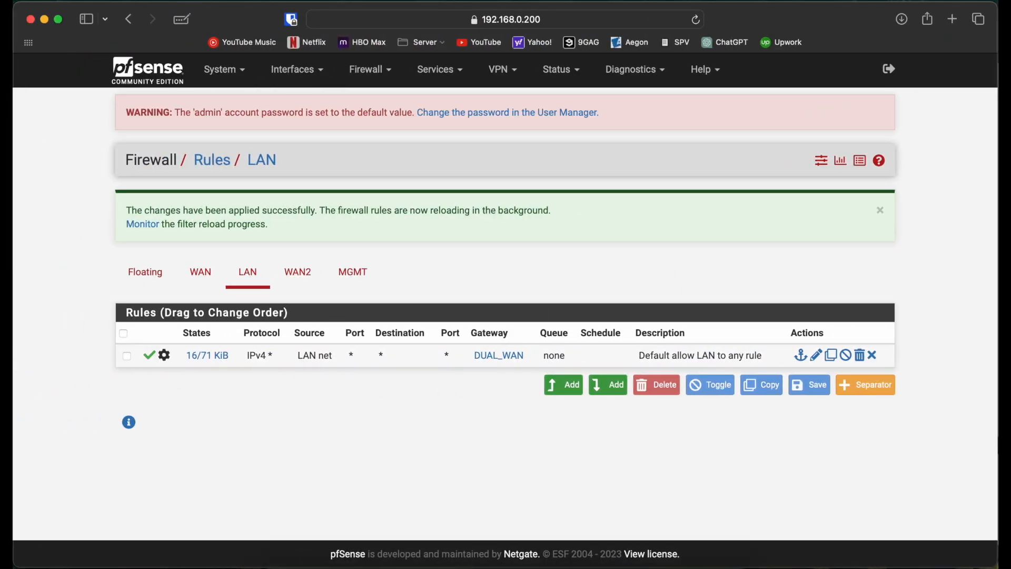
{"action": "left_click", "coordinate": [523, 567]}
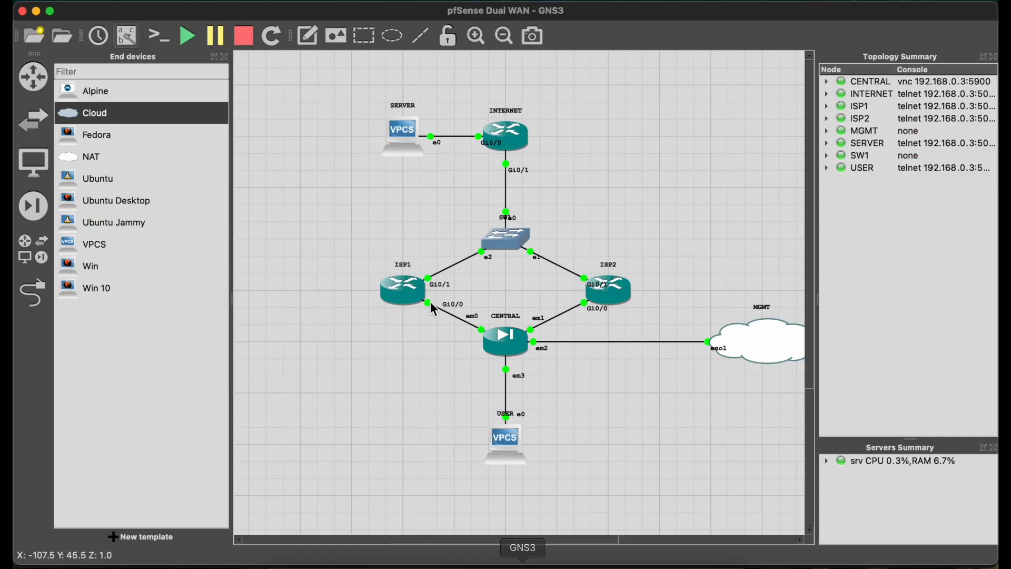
{"action": "right_click", "coordinate": [466, 271]}
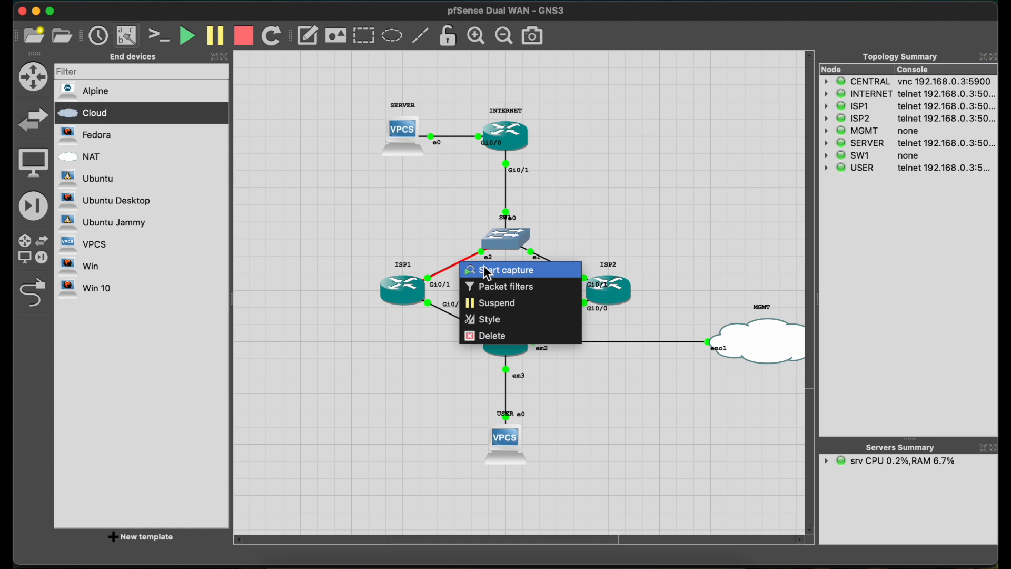
{"action": "left_click", "coordinate": [475, 270]}
{"action": "left_click", "coordinate": [631, 313]}
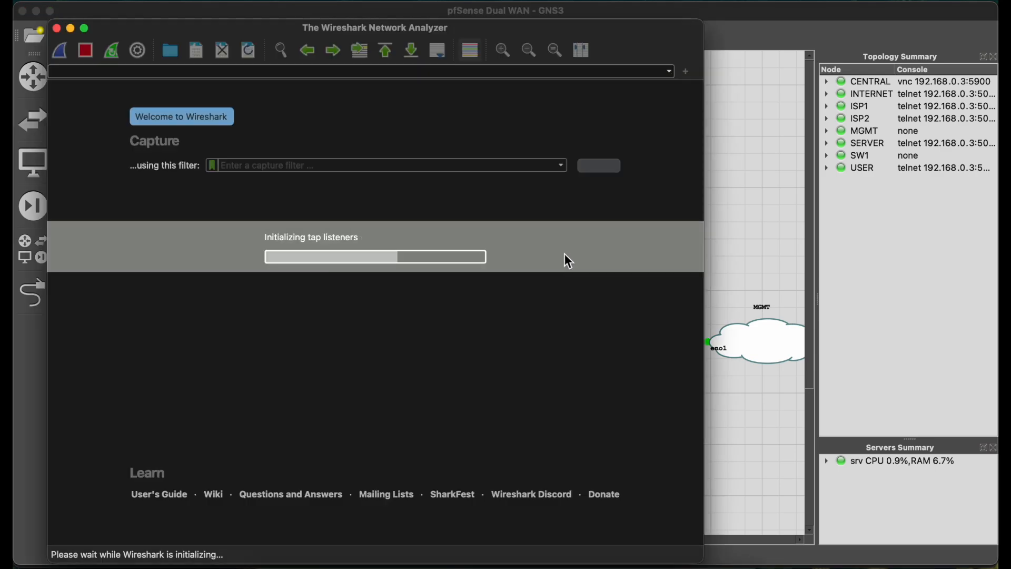
{"action": "left_click", "coordinate": [738, 248]}
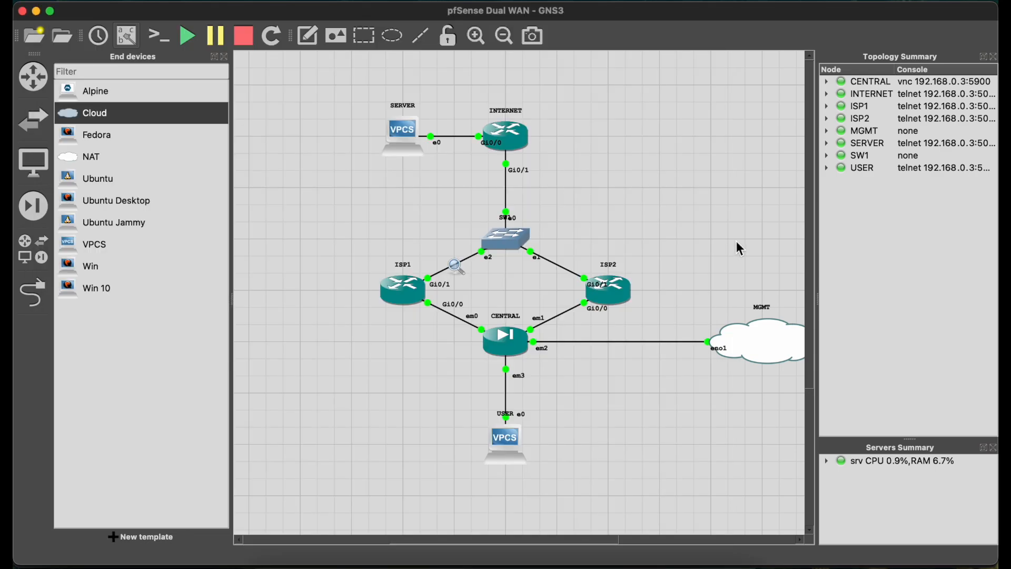
Start a packet capture on the link between ISP2 Gi0/1 and SW1 e1, and compare the ICMP traffic in both captures.
{"action": "right_click", "coordinate": [566, 269]}
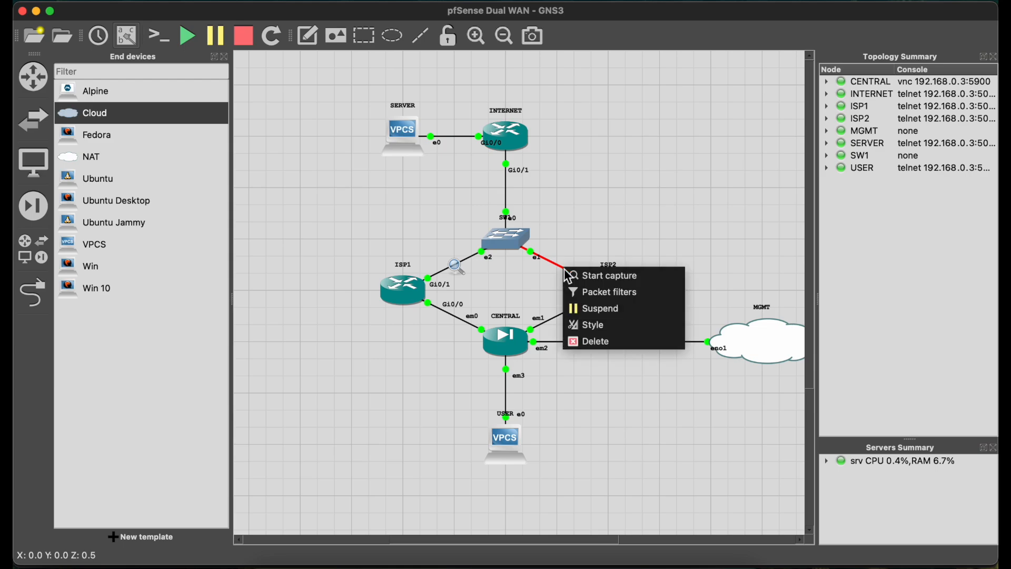
{"action": "left_click", "coordinate": [585, 274]}
{"action": "left_click", "coordinate": [634, 313]}
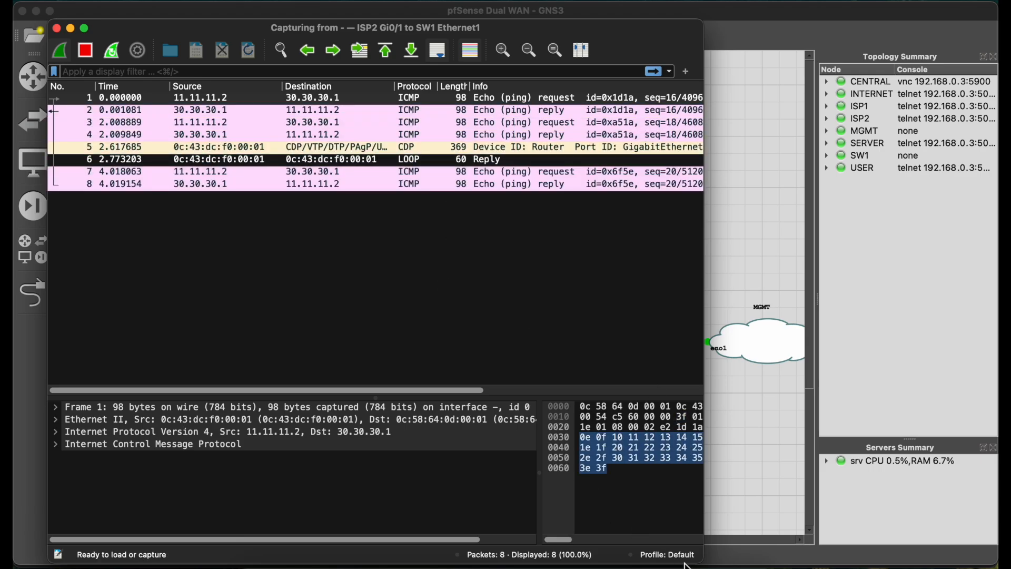
{"action": "left_click", "coordinate": [696, 566]}
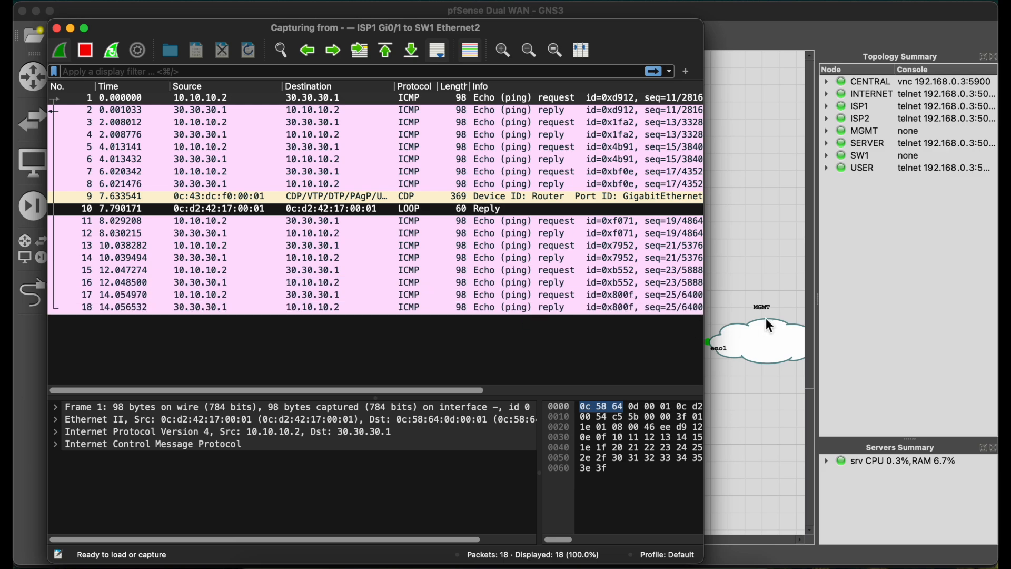
Suspend the link between ISP2 Gi0/1 and SW1 e1 in GNS3, and check the ISP1 capture and the USER ping.
{"action": "left_click", "coordinate": [737, 264]}
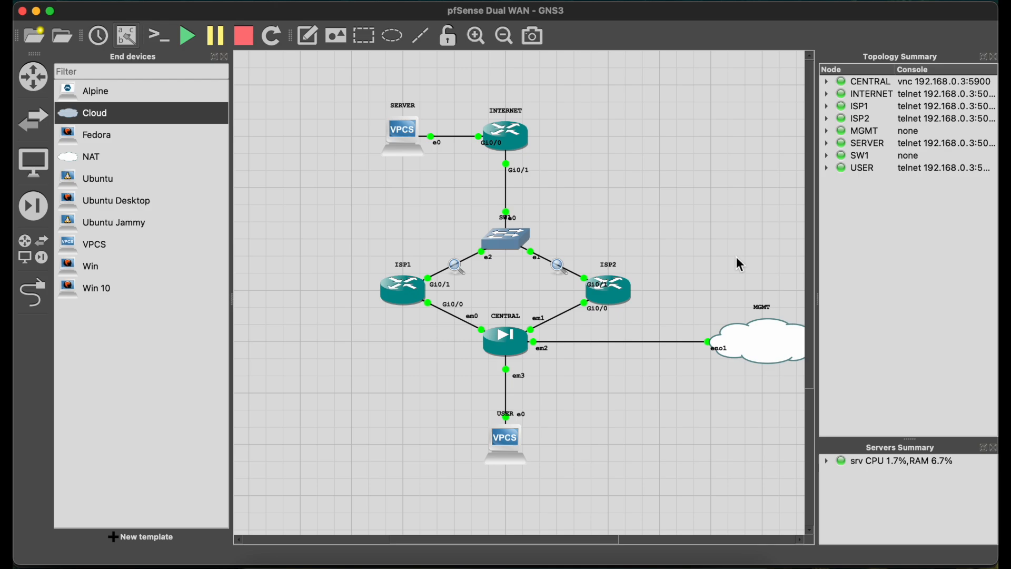
{"action": "right_click", "coordinate": [559, 271]}
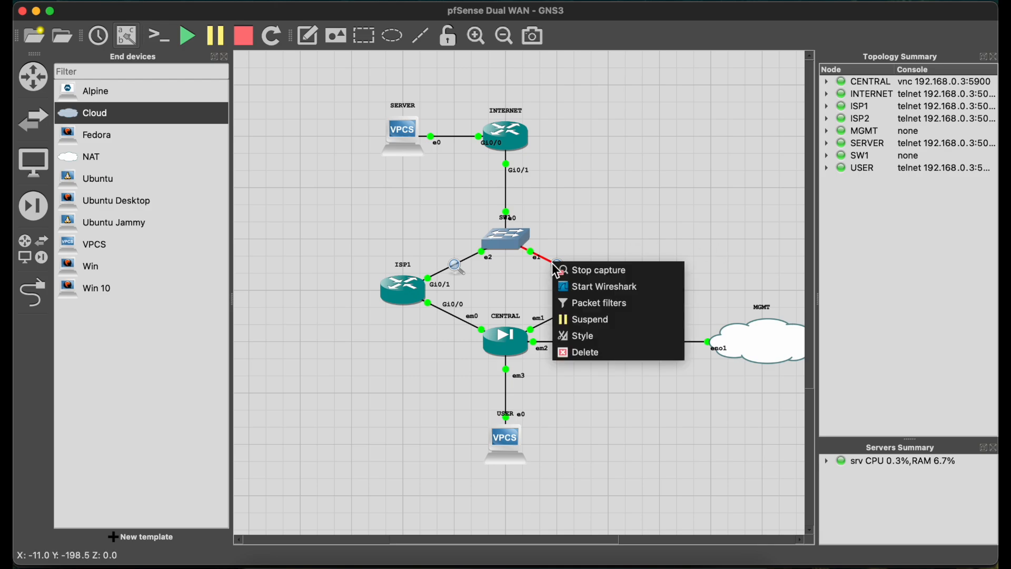
{"action": "left_click", "coordinate": [597, 330]}
{"action": "left_click", "coordinate": [693, 563]}
{"action": "left_click", "coordinate": [605, 333]}
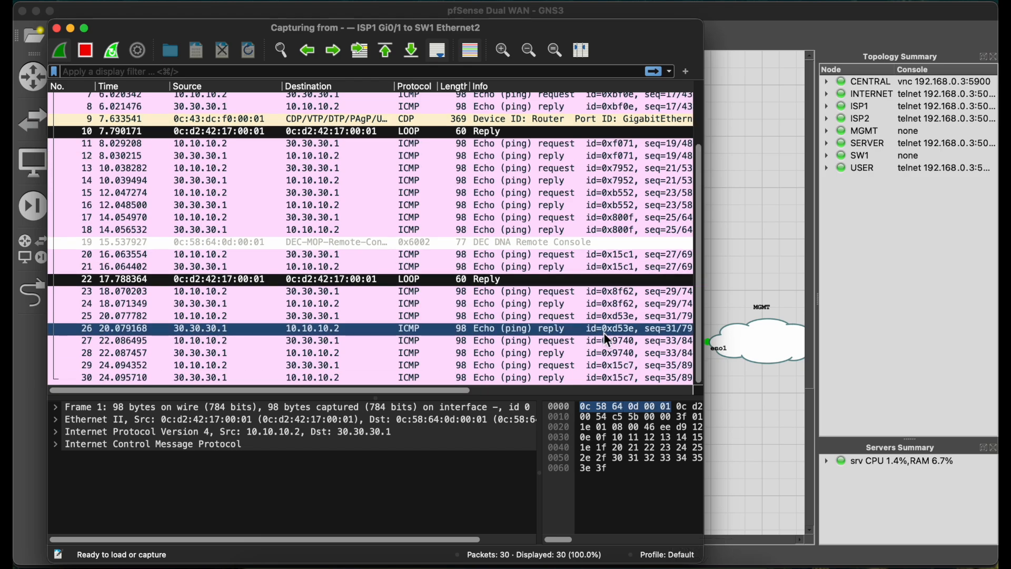
{"action": "key", "text": "ctrl+Right"}
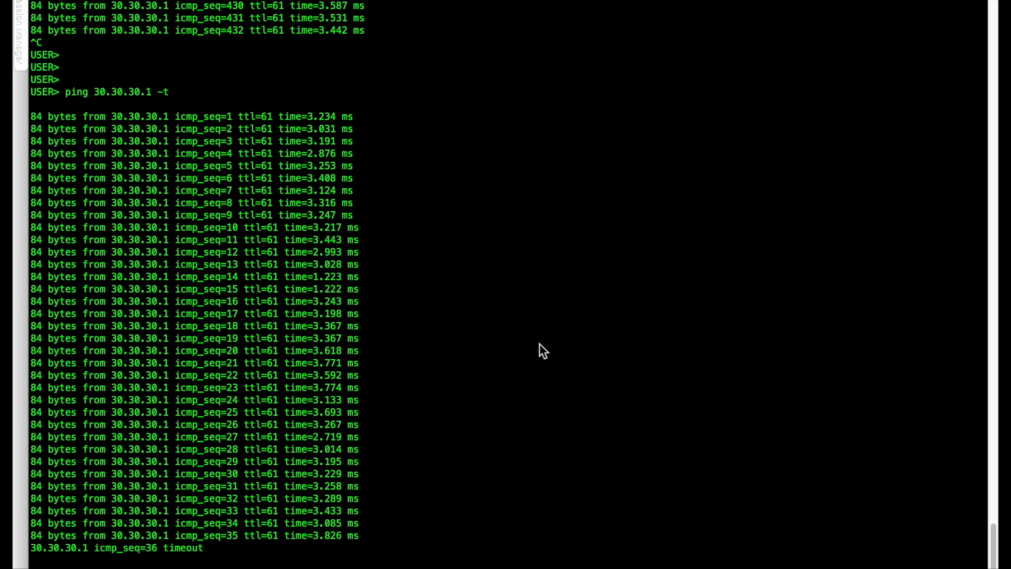
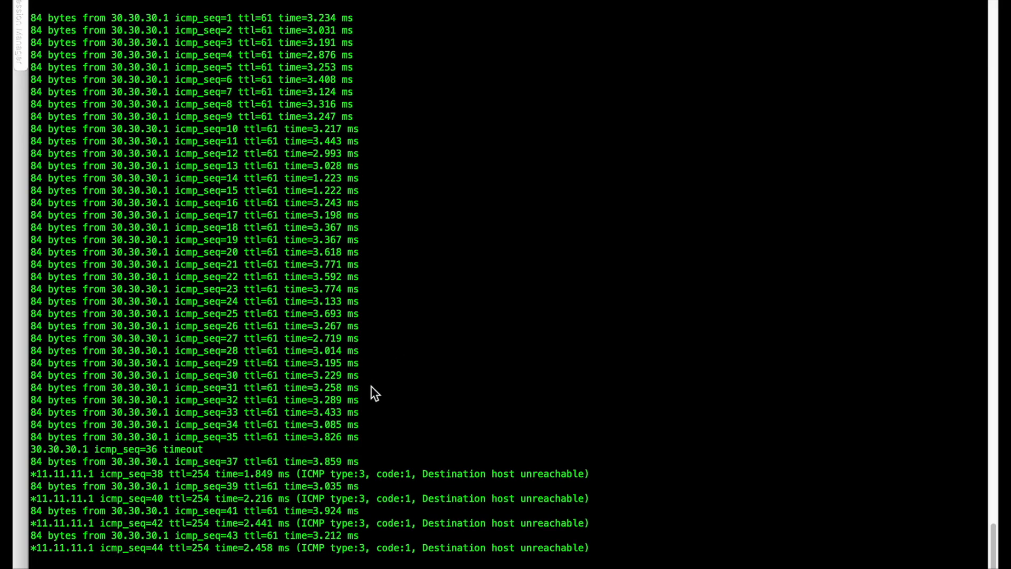
Compare the ISP1 capture and the GNS3 topology with the USER ping replies from 30.30.30.1 while the ISP2 link is suspended.
{"action": "key", "text": "ctrl+Left"}
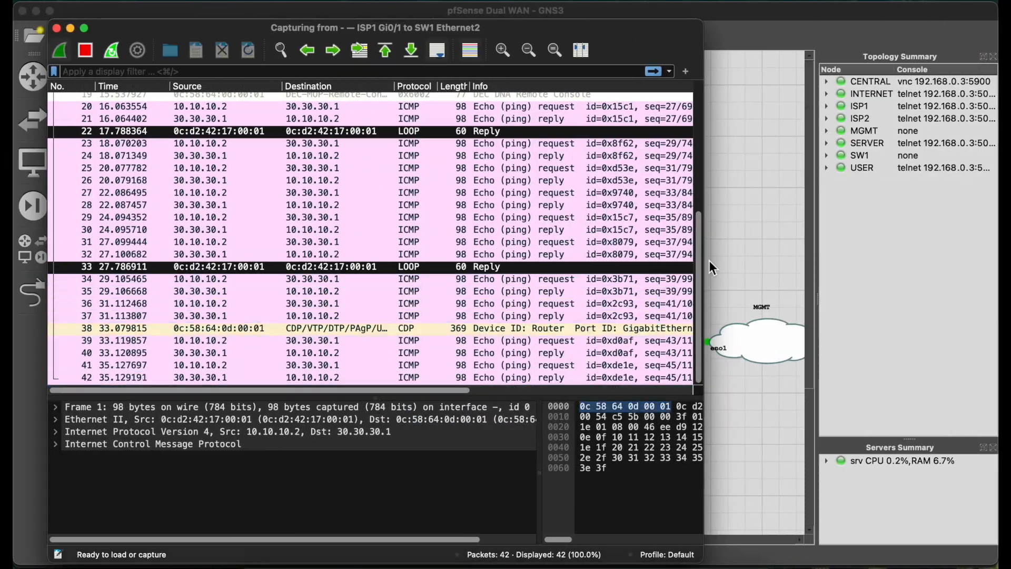
{"action": "left_click", "coordinate": [709, 260]}
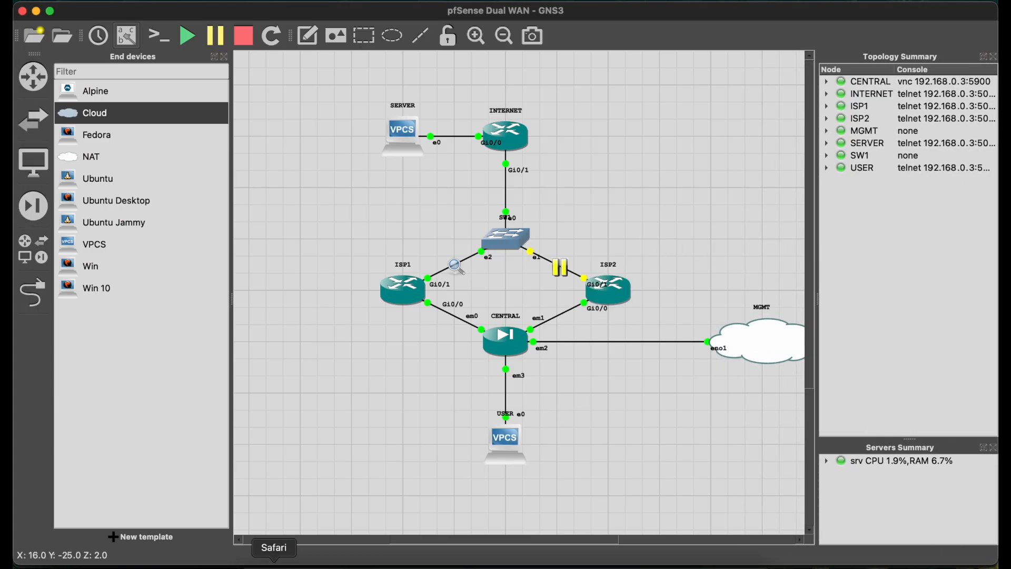
{"action": "key", "text": "ctrl+Right"}
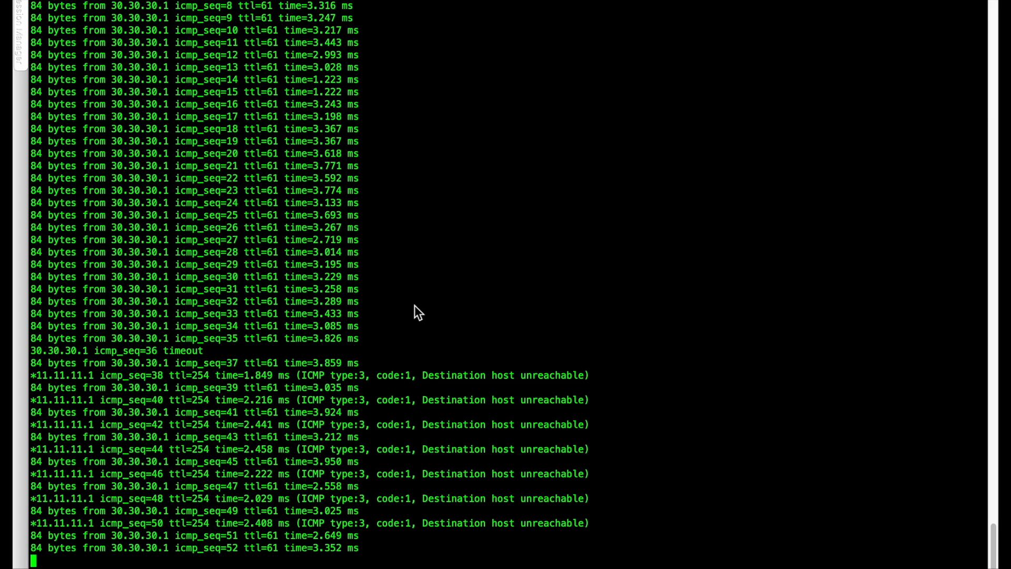
{"action": "key", "text": "ctrl+Left"}
{"action": "key", "text": "ctrl+Right"}
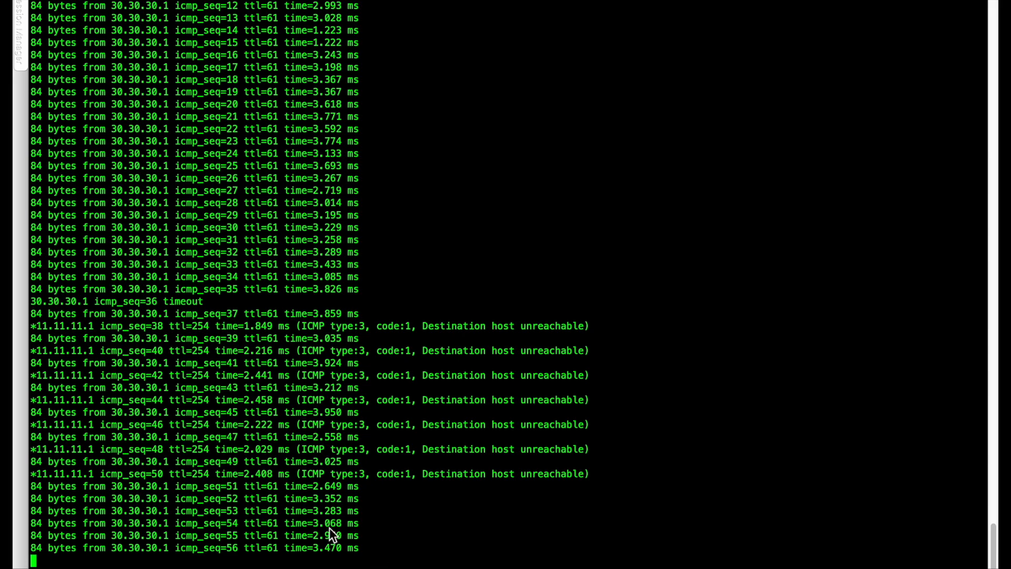
{"action": "left_click_drag", "start_coordinate": [364, 549], "coordinate": [14, 313]}
{"action": "left_click", "coordinate": [484, 338]}
Switch to pfSense in Safari and check the DUAL_WAN group's tiers, then the status of the WAN1 and WAN2 gateways.
{"action": "key", "text": "ctrl+Left"}
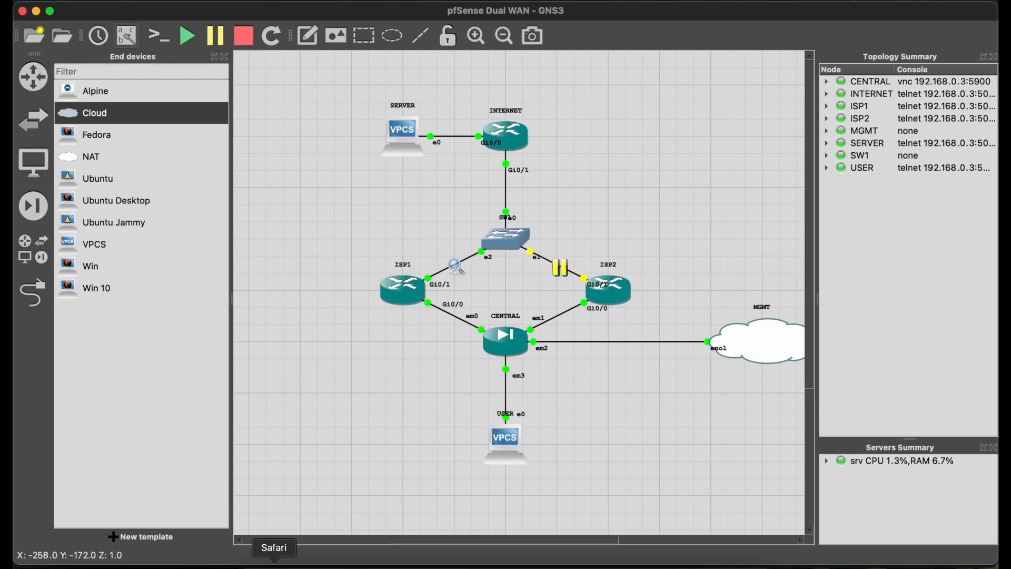
{"action": "left_click", "coordinate": [273, 565]}
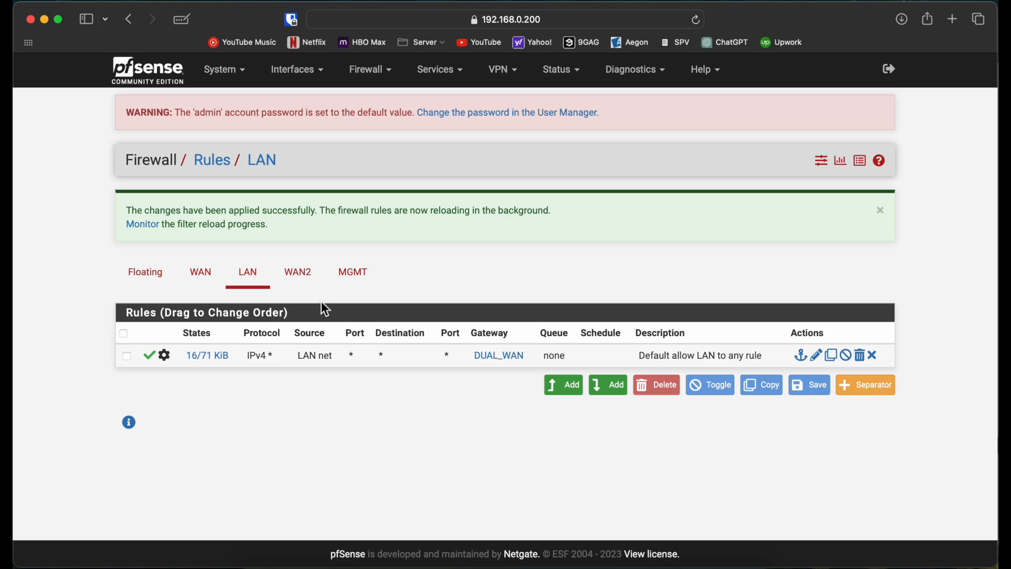
{"action": "left_click", "coordinate": [247, 80]}
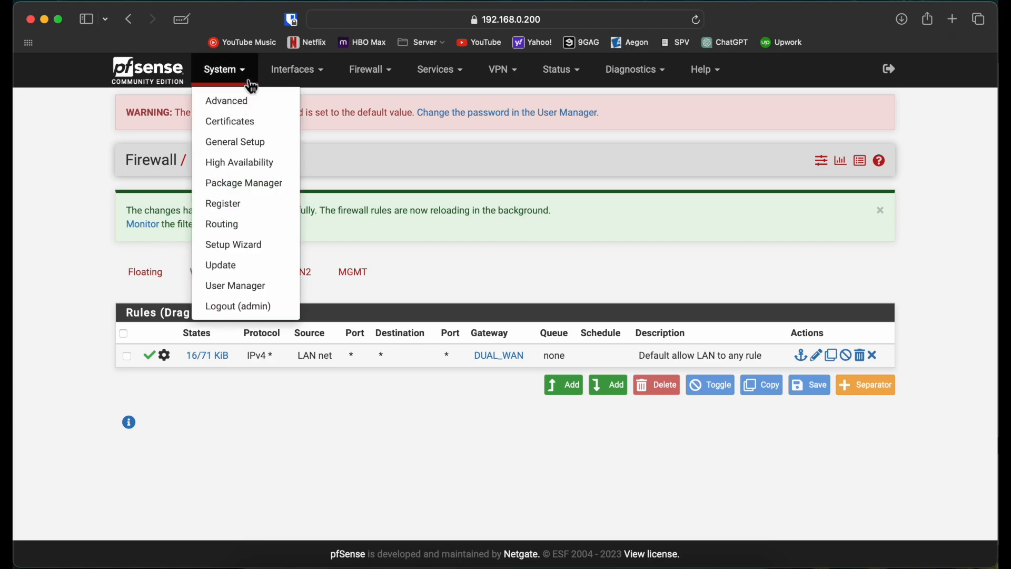
{"action": "left_click", "coordinate": [238, 227]}
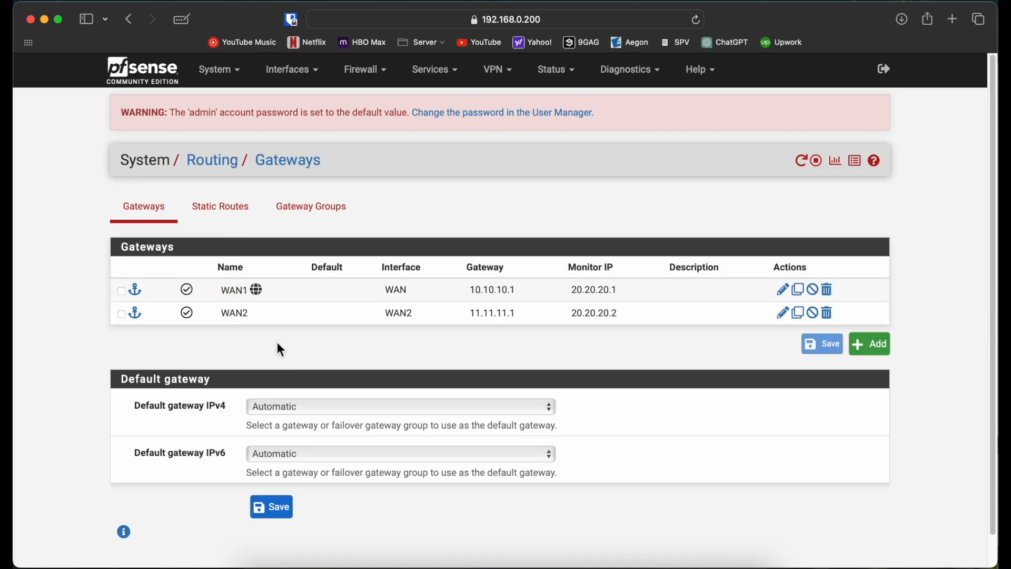
{"action": "left_click", "coordinate": [311, 209]}
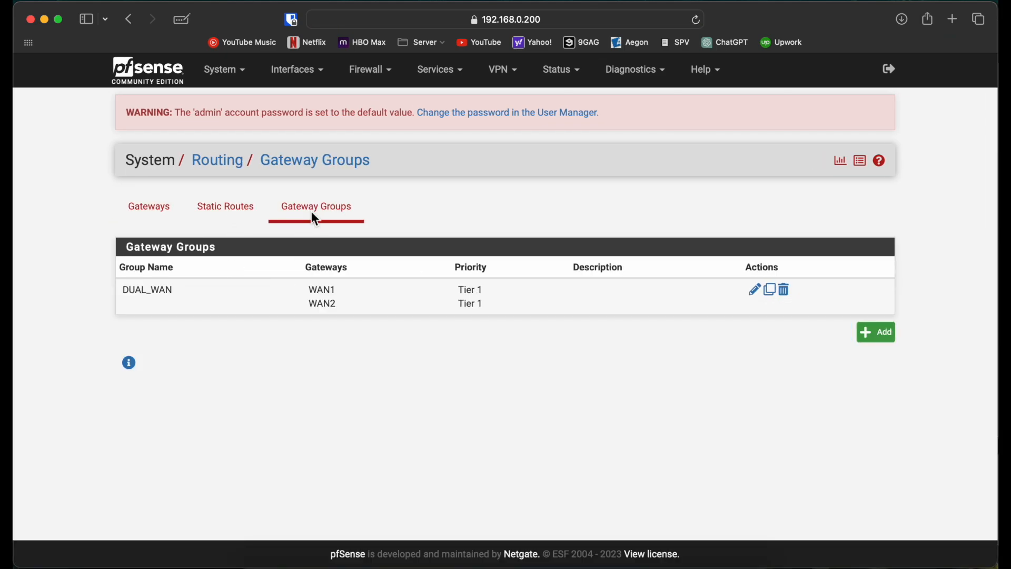
{"action": "left_click", "coordinate": [160, 211]}
{"action": "left_click", "coordinate": [337, 298]}
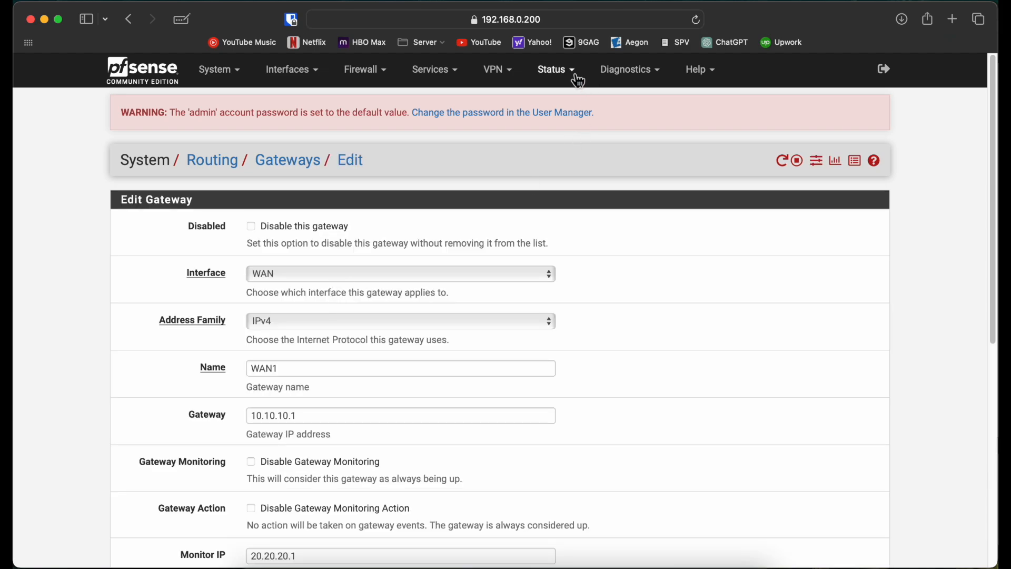
{"action": "left_click", "coordinate": [578, 80]}
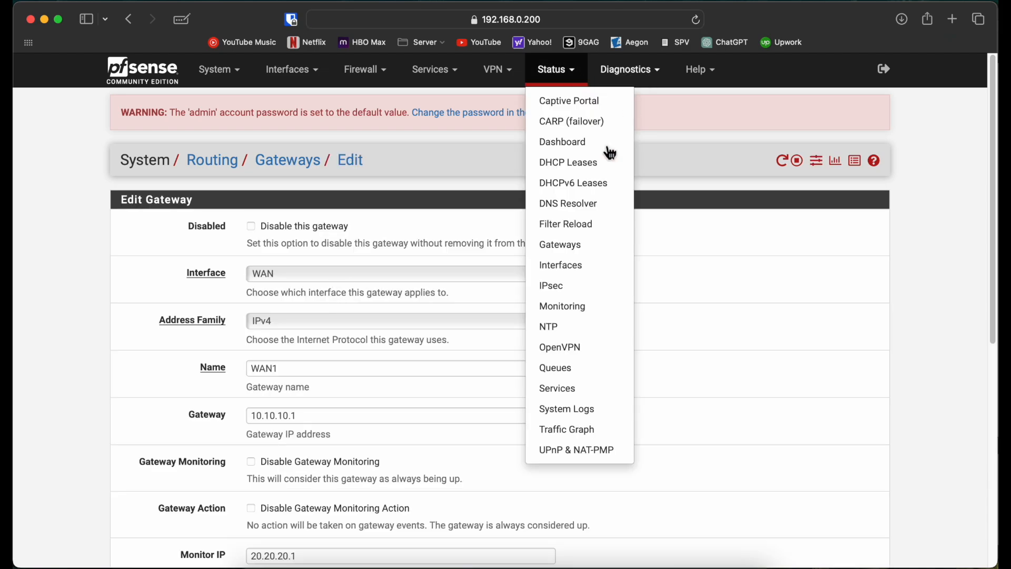
{"action": "left_click", "coordinate": [562, 245]}
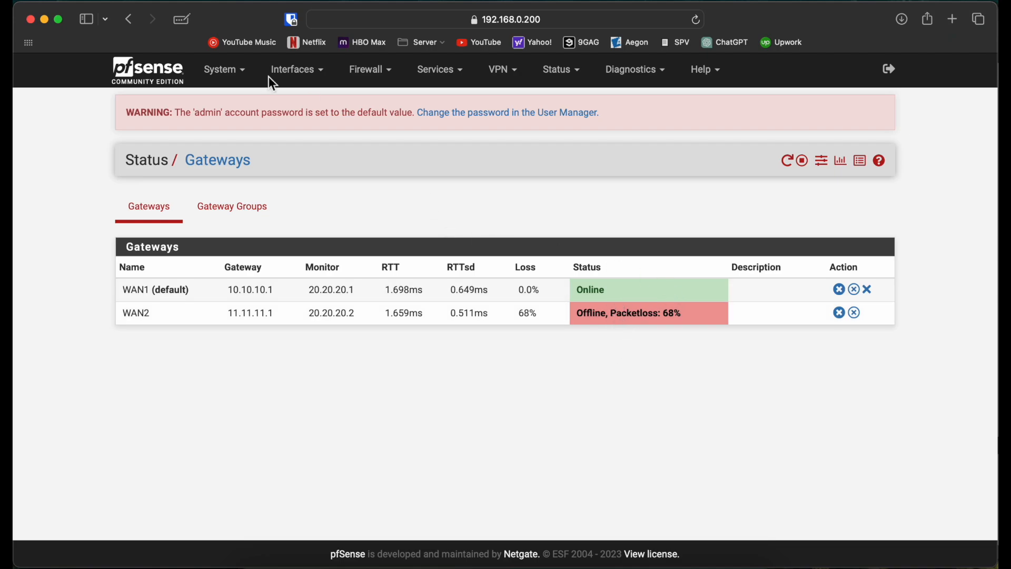
Open the WAN1 gateway's settings from the routing configuration and review its monitoring, force state and gateway failure options.
{"action": "left_click", "coordinate": [219, 76]}
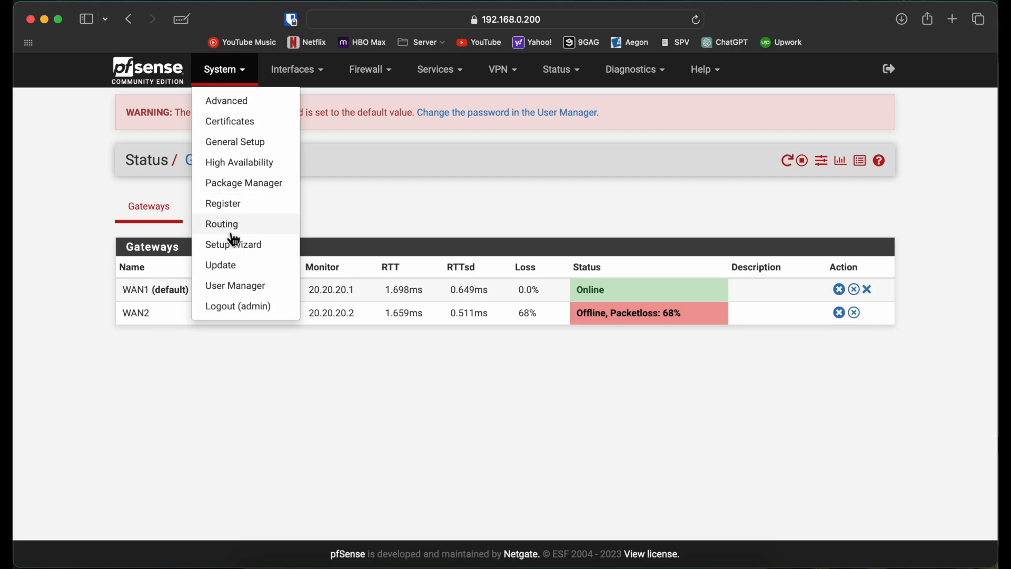
{"action": "left_click", "coordinate": [234, 233]}
{"action": "scroll", "coordinate": [71, 334], "scroll_direction": "down", "scroll_amount": 1}
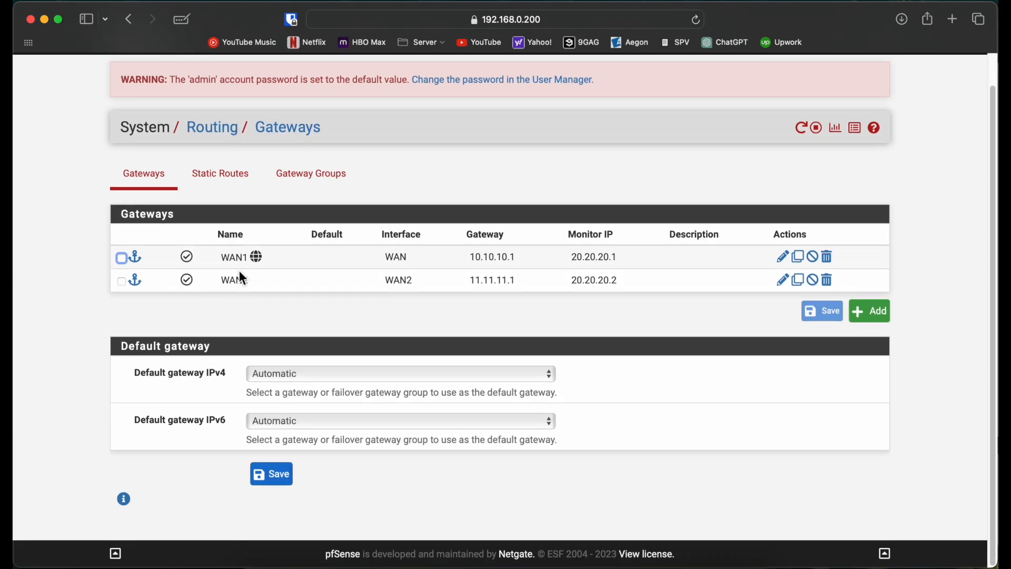
{"action": "double_click", "coordinate": [320, 257]}
{"action": "scroll", "coordinate": [111, 316], "scroll_direction": "down", "scroll_amount": 3}
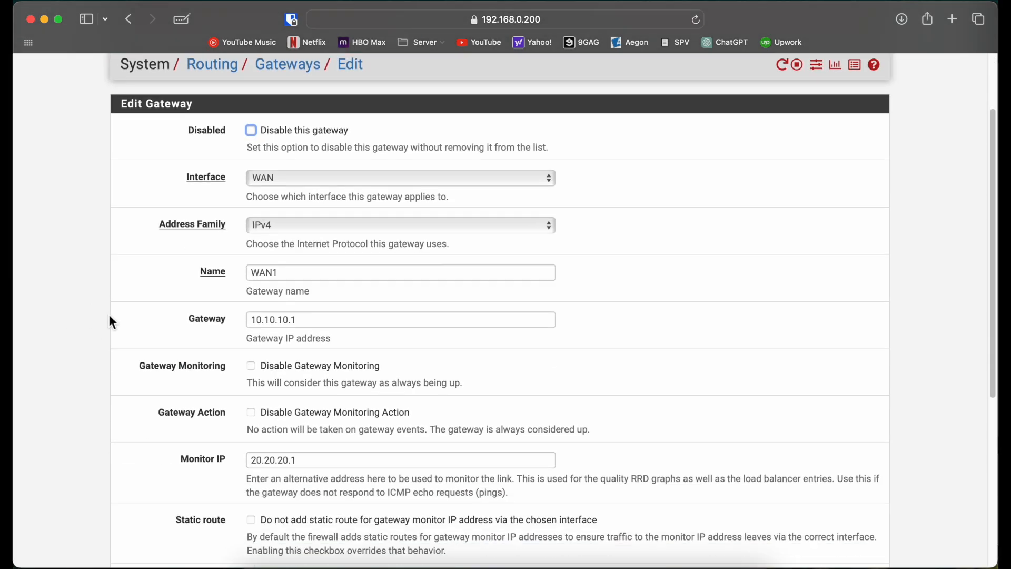
{"action": "scroll", "coordinate": [109, 316], "scroll_direction": "down", "scroll_amount": 8}
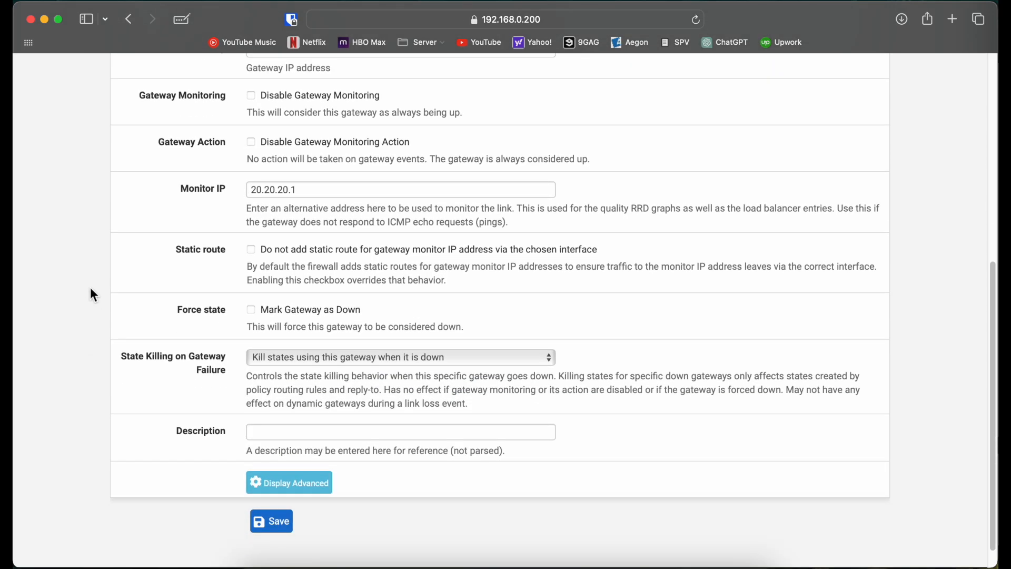
{"action": "scroll", "coordinate": [90, 290], "scroll_direction": "up", "scroll_amount": 1}
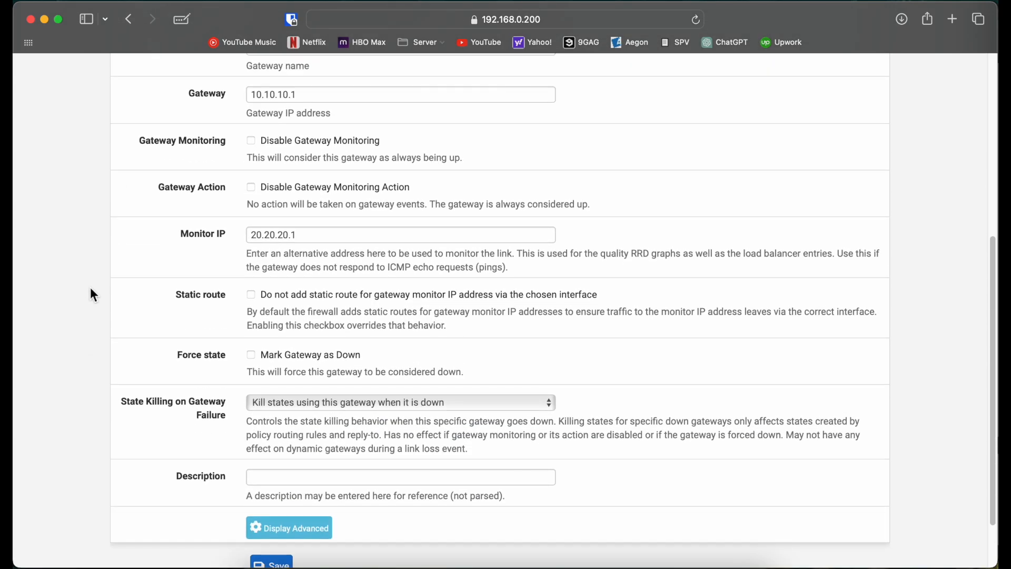
{"action": "scroll", "coordinate": [129, 285], "scroll_direction": "up", "scroll_amount": 2}
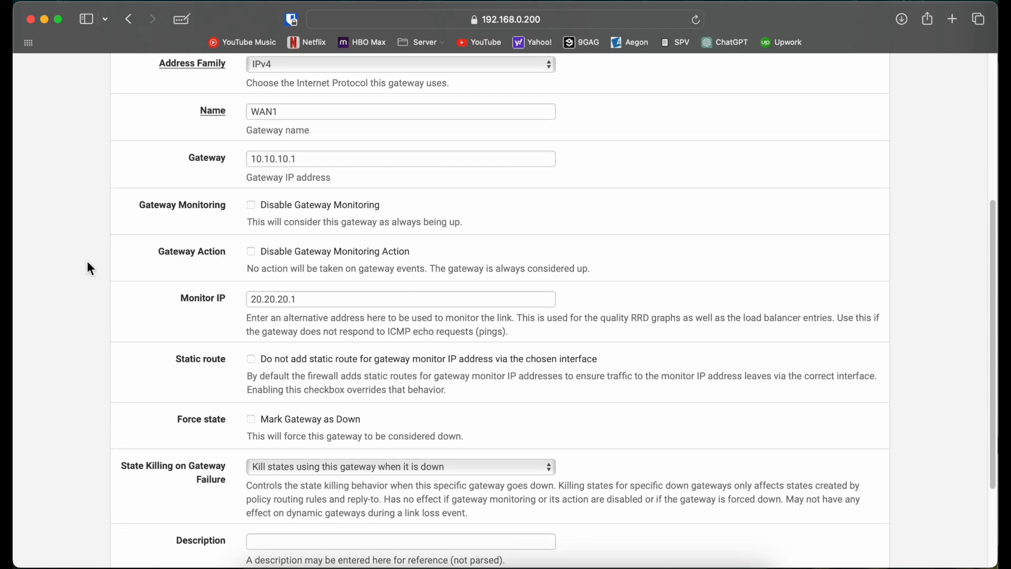
{"action": "scroll", "coordinate": [93, 223], "scroll_direction": "down", "scroll_amount": 4}
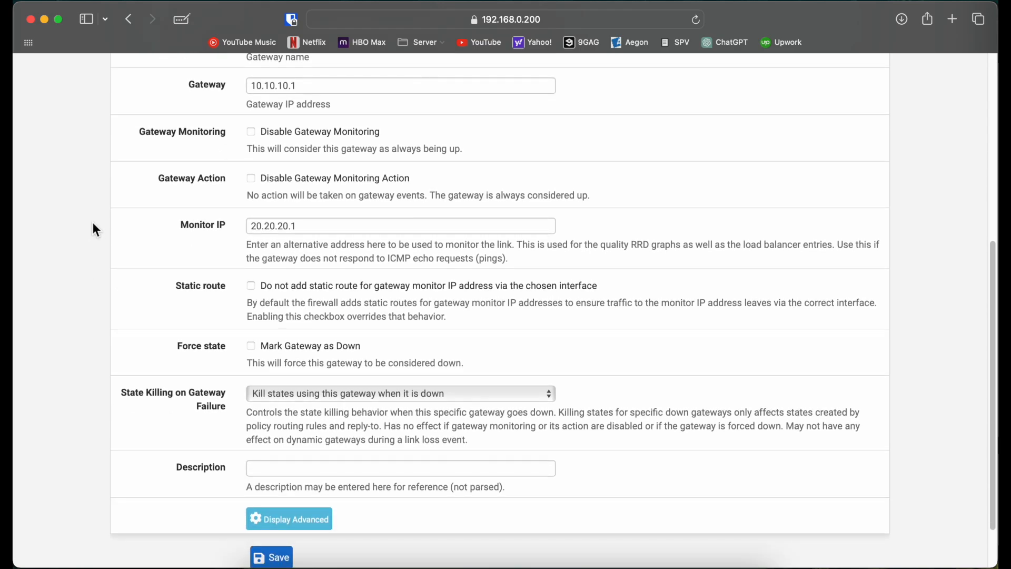
{"action": "scroll", "coordinate": [93, 222], "scroll_direction": "up", "scroll_amount": 3}
{"action": "scroll", "coordinate": [93, 222], "scroll_direction": "up", "scroll_amount": 6}
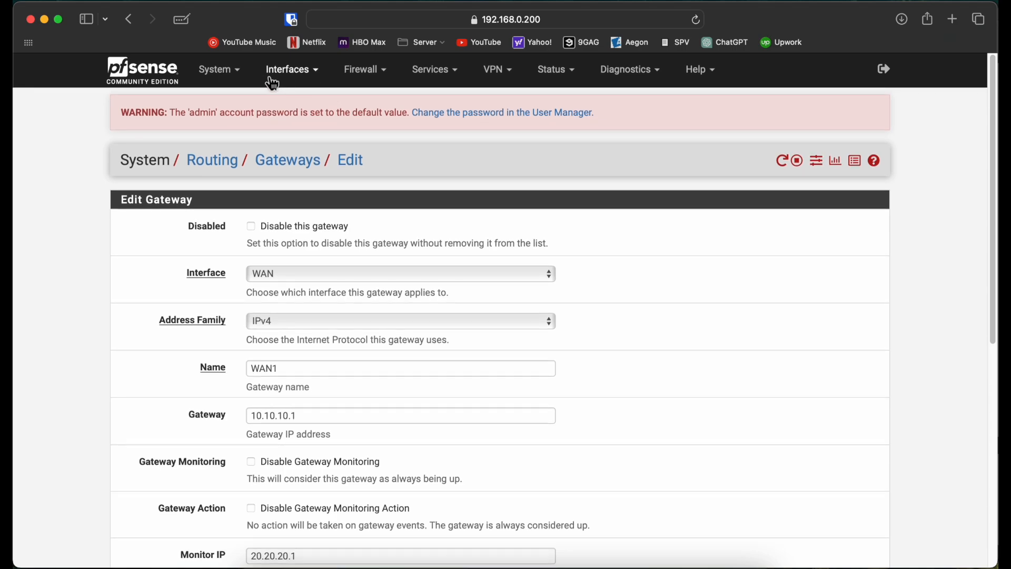
Check WAN1's State Killing on Gateway Failure choices, keeping "Kill states using this gateway when it is down" selected.
{"action": "scroll", "coordinate": [151, 389], "scroll_direction": "down", "scroll_amount": 1}
{"action": "scroll", "coordinate": [151, 389], "scroll_direction": "down", "scroll_amount": 5}
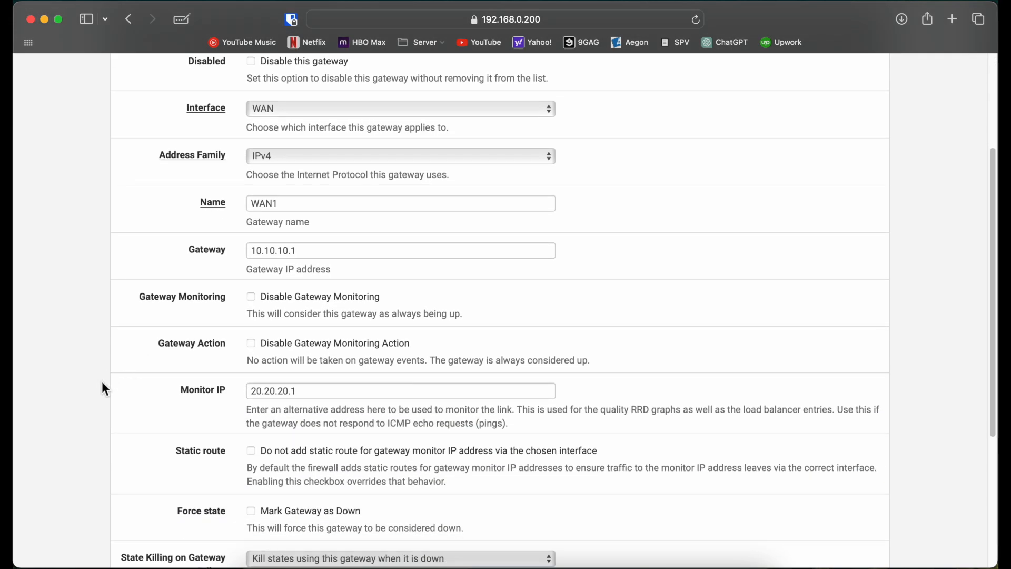
{"action": "scroll", "coordinate": [102, 388], "scroll_direction": "down", "scroll_amount": 4}
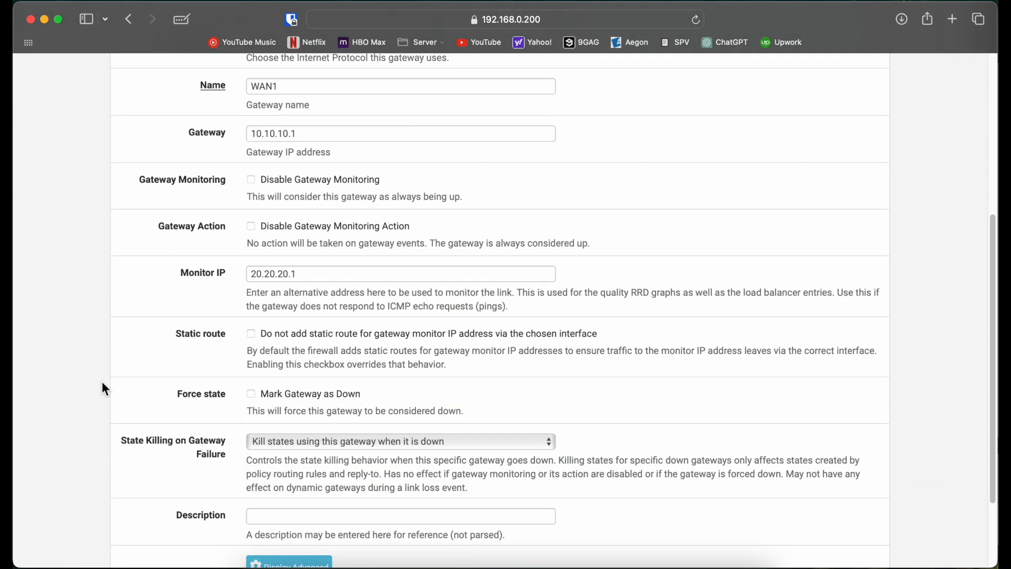
{"action": "left_click", "coordinate": [384, 442]}
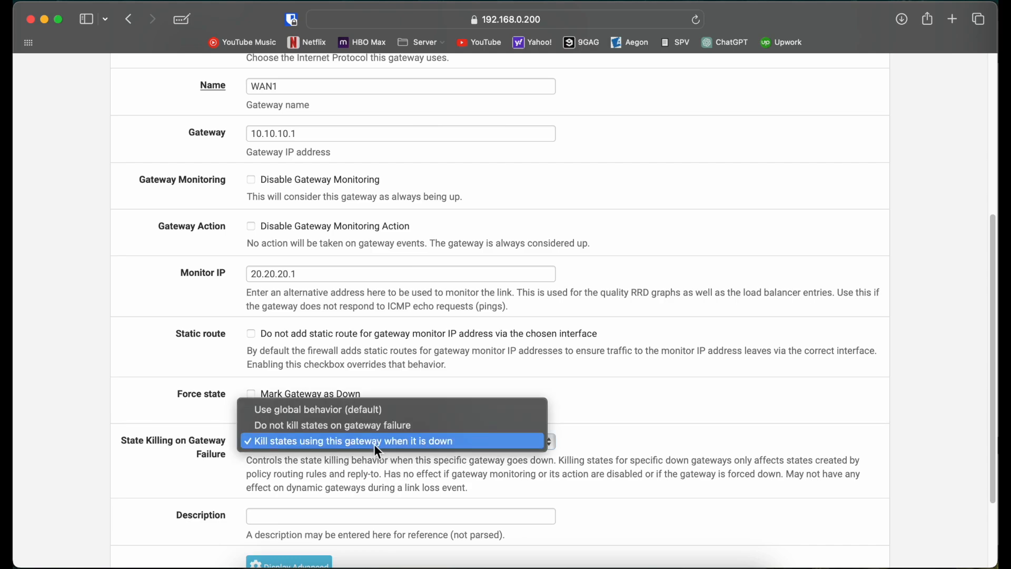
{"action": "left_click", "coordinate": [375, 446]}
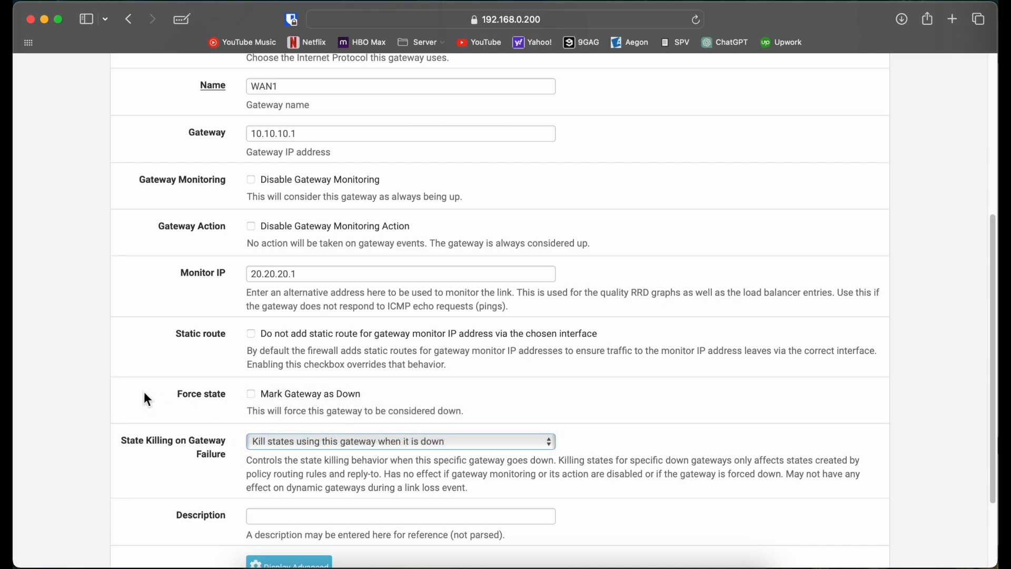
{"action": "scroll", "coordinate": [123, 367], "scroll_direction": "up", "scroll_amount": 5}
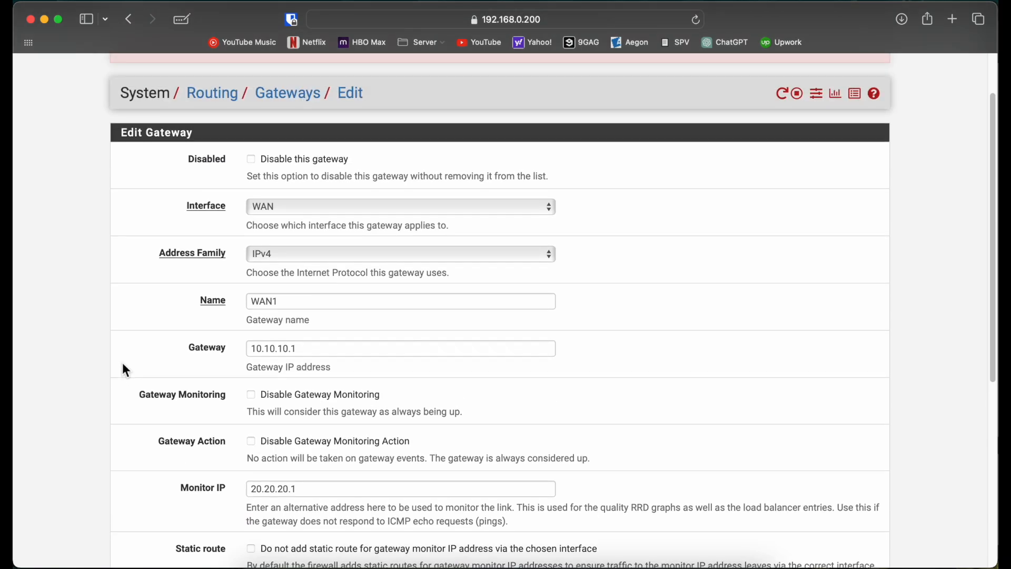
{"action": "scroll", "coordinate": [255, 118], "scroll_direction": "up", "scroll_amount": 2}
Open the DUAL_WAN gateway group for editing and set its trigger level to Packet Loss.
{"action": "left_click", "coordinate": [217, 71]}
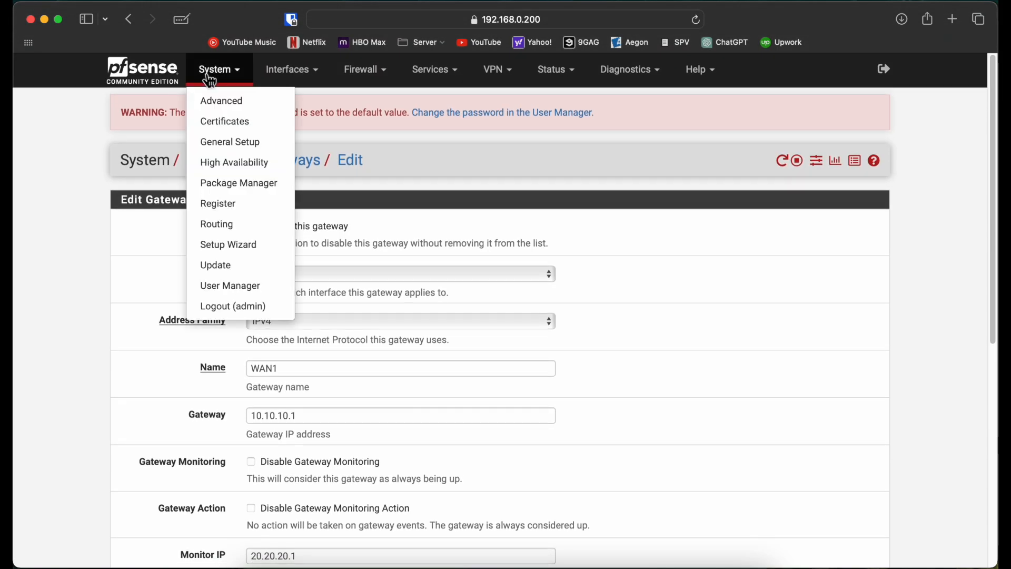
{"action": "left_click", "coordinate": [216, 224]}
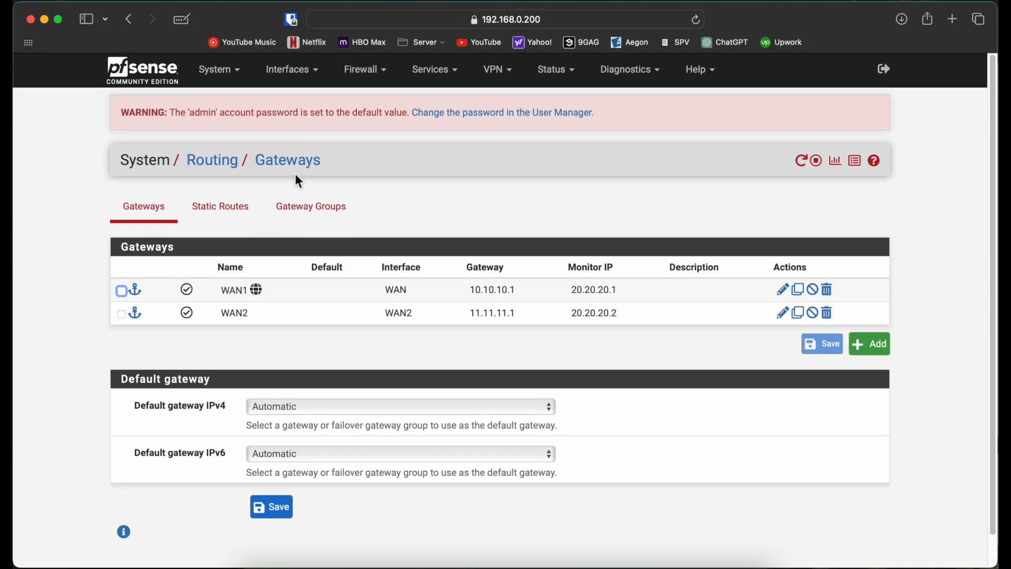
{"action": "left_click", "coordinate": [295, 208]}
{"action": "double_click", "coordinate": [421, 303]}
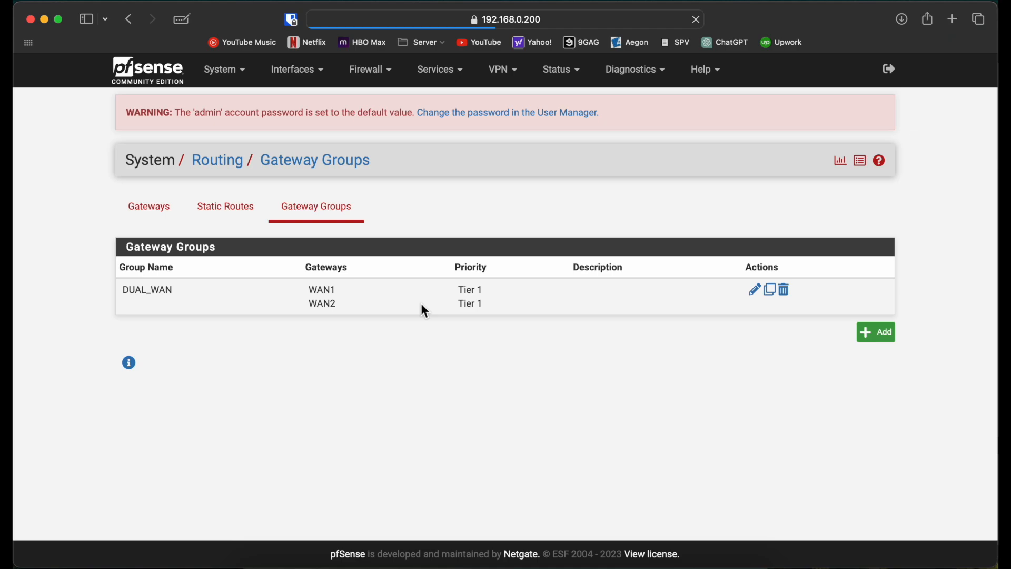
{"action": "scroll", "coordinate": [424, 310], "scroll_direction": "down", "scroll_amount": 2}
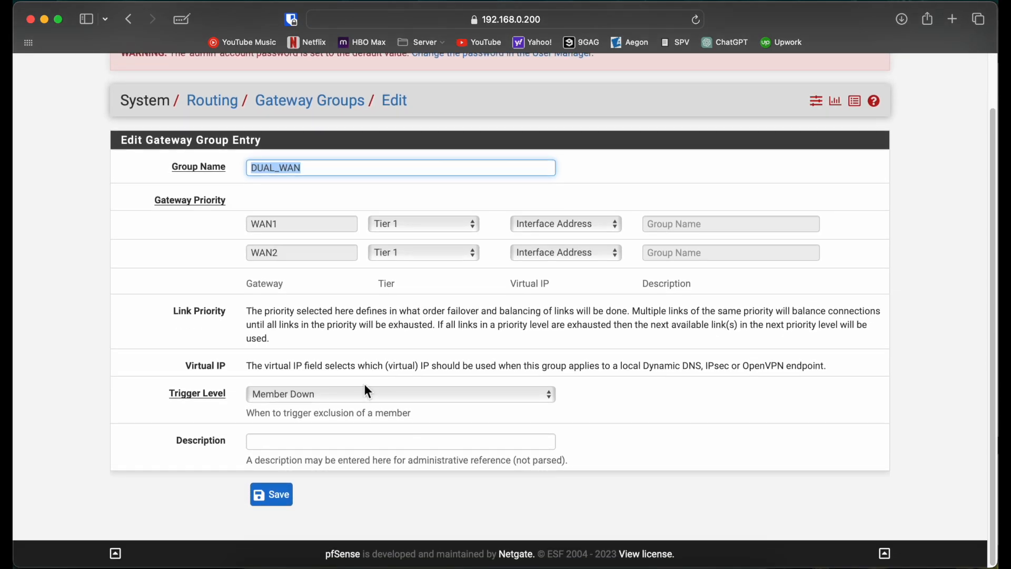
{"action": "left_click", "coordinate": [377, 395]}
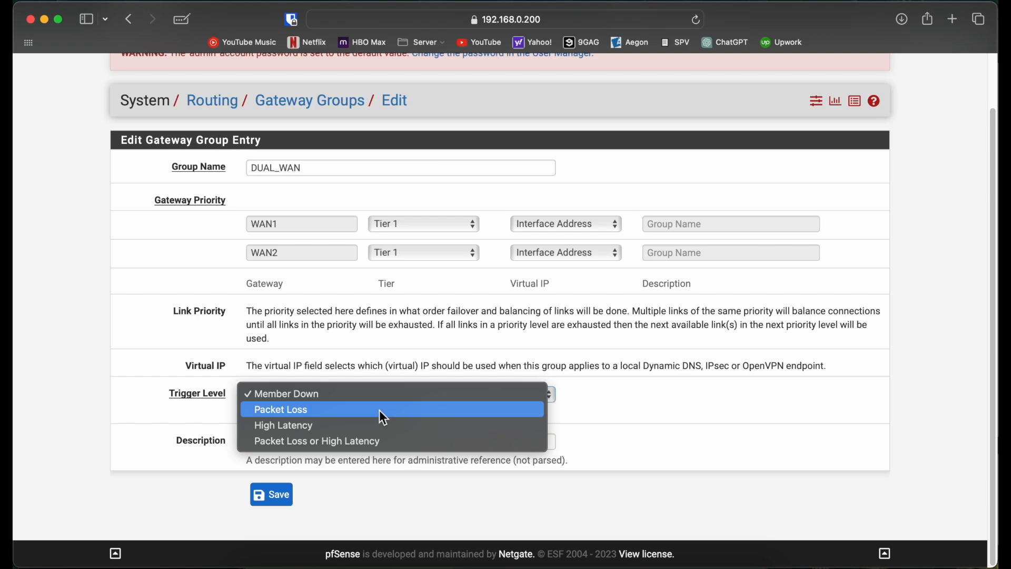
{"action": "left_click", "coordinate": [352, 442]}
{"action": "left_click", "coordinate": [331, 394]}
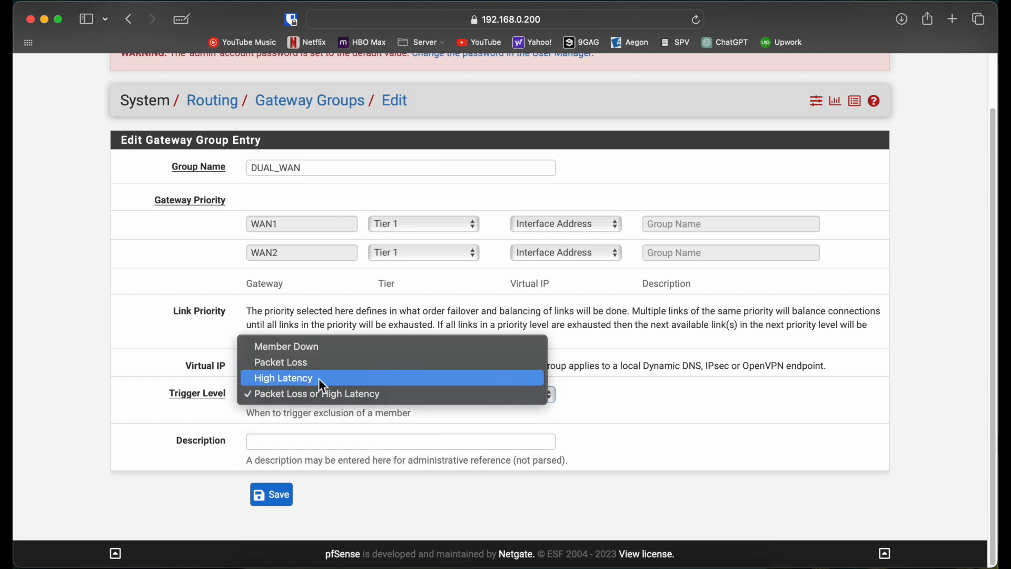
{"action": "left_click", "coordinate": [309, 364]}
{"action": "left_click", "coordinate": [133, 404]}
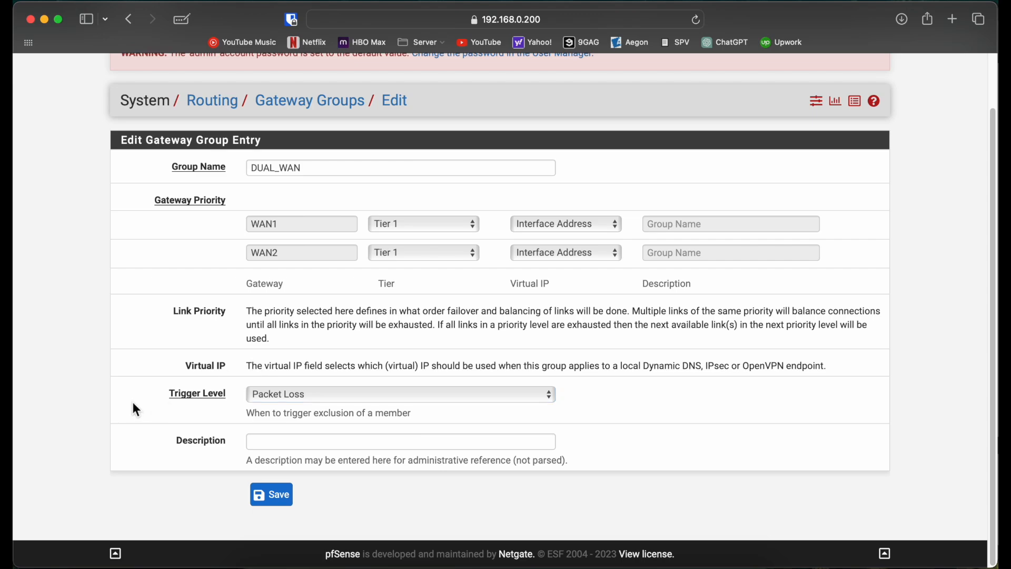
Save the DUAL_WAN gateway group and apply the changed gateway configuration.
{"action": "left_click", "coordinate": [276, 496]}
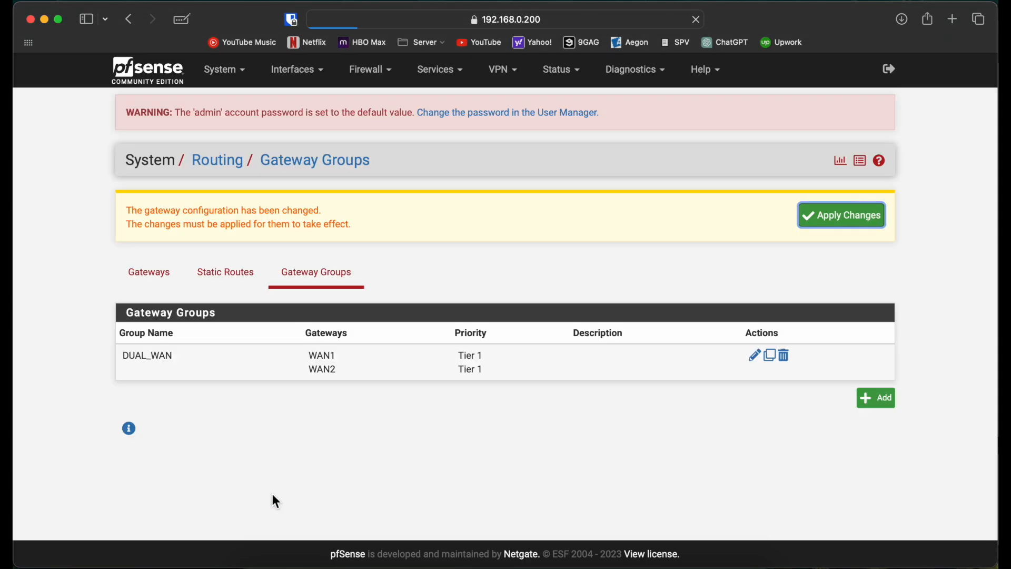
{"action": "left_click", "coordinate": [855, 224]}
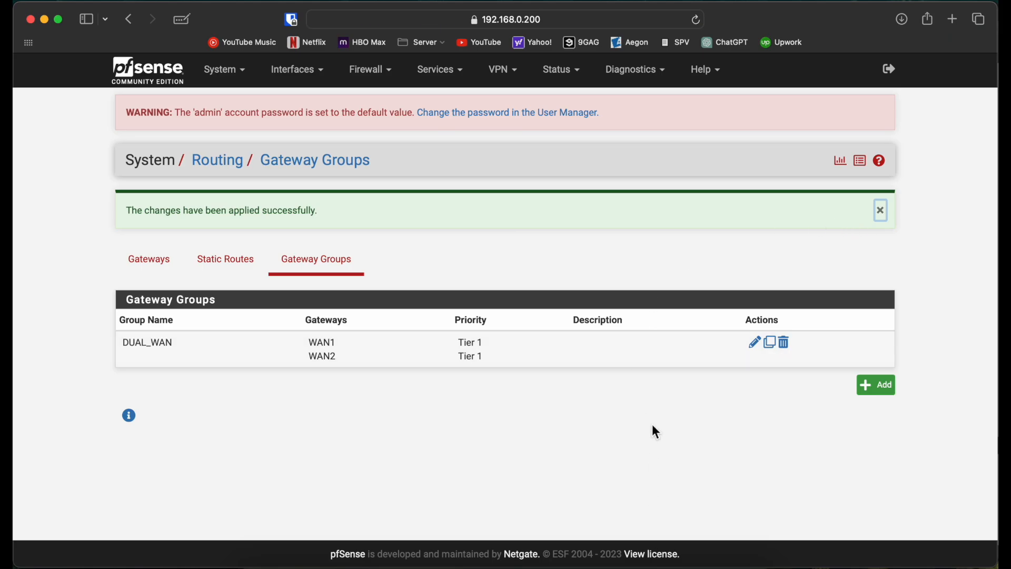
{"action": "key", "text": "ctrl+Right"}
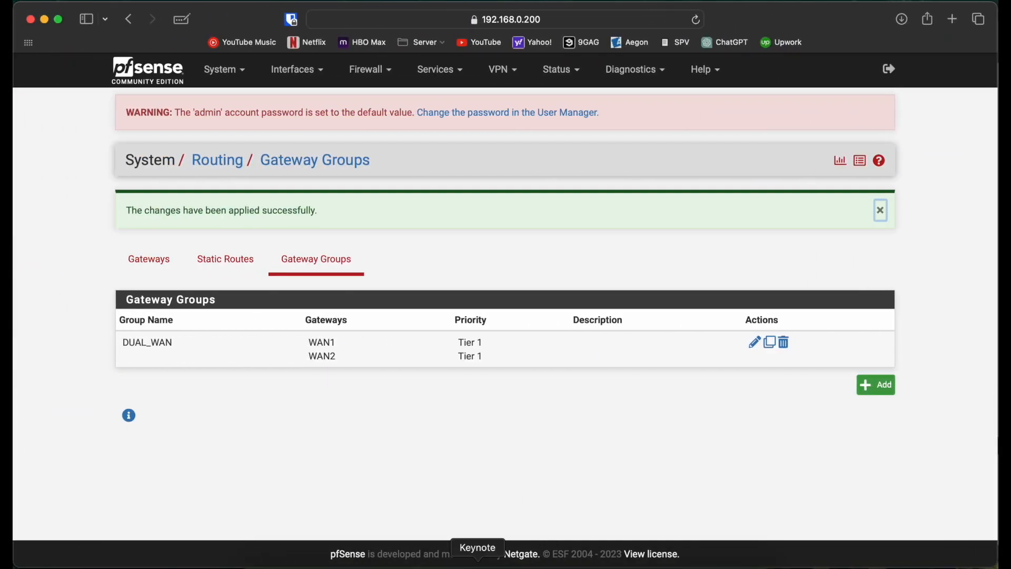
Switch to GNS3 and resume the suspended link between SW1 and ISP2.
{"action": "key", "text": "super+Tab"}
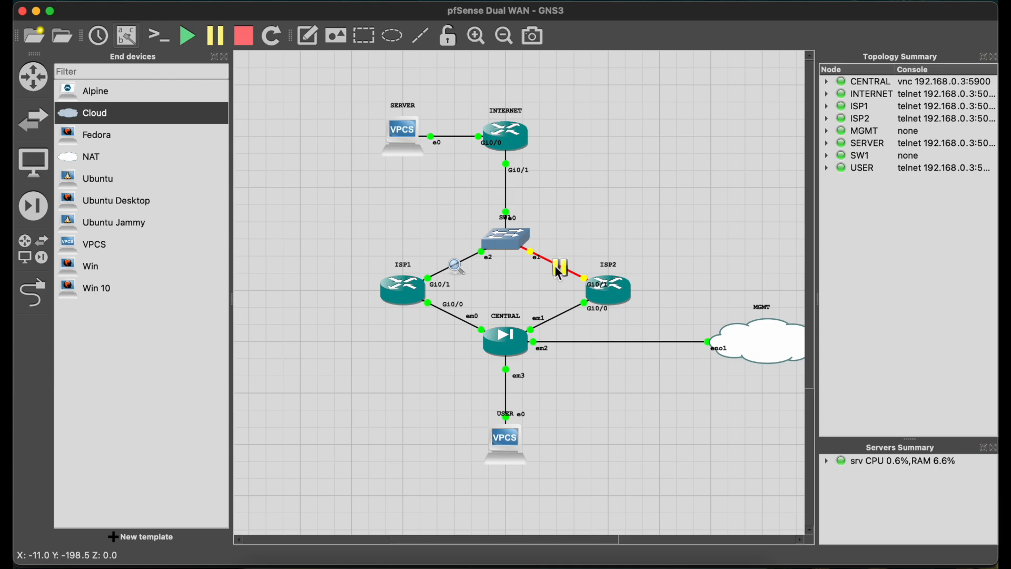
{"action": "right_click", "coordinate": [553, 263]}
{"action": "left_click", "coordinate": [583, 311]}
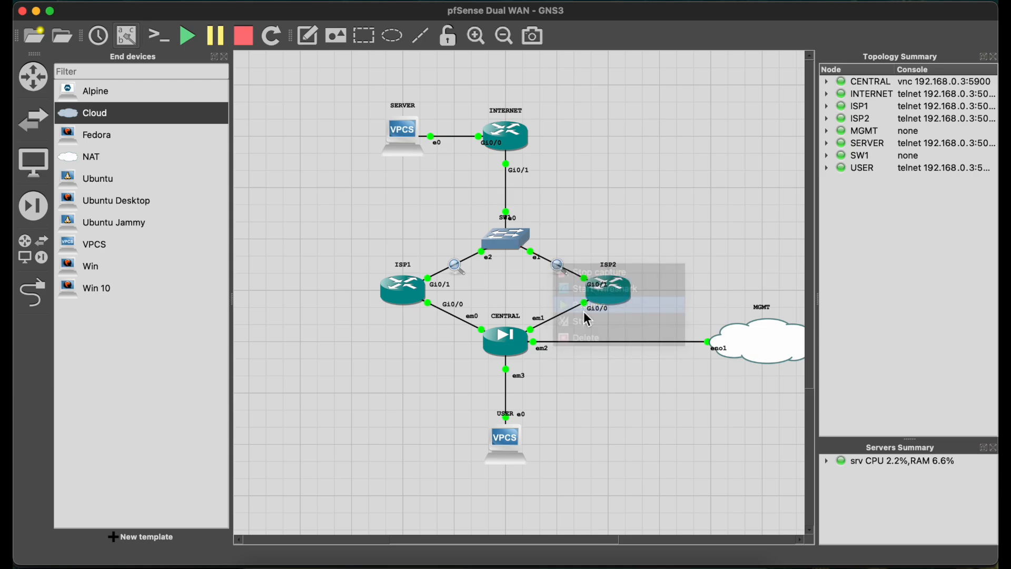
Check the running USER ping and the ISP2 and ISP1 Wireshark captures to see which link carries the echo traffic.
{"action": "key", "text": "ctrl+Right"}
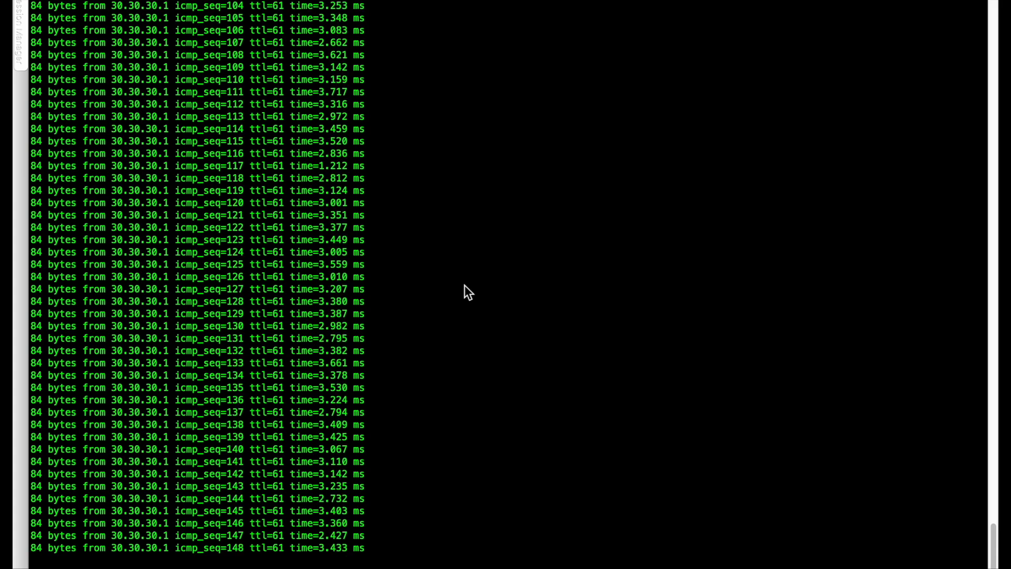
{"action": "key", "text": "ctrl+Left"}
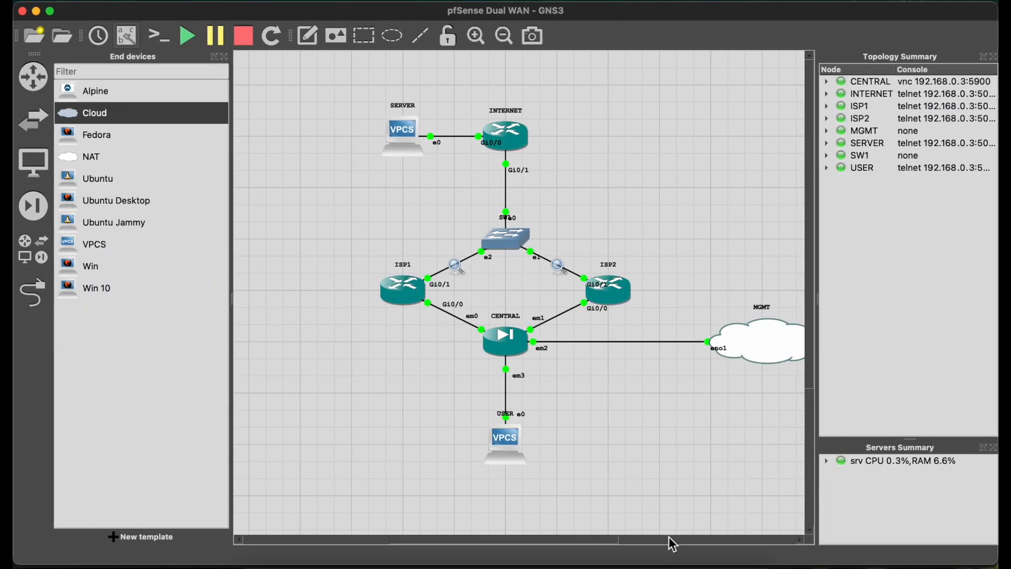
{"action": "left_click", "coordinate": [724, 565]}
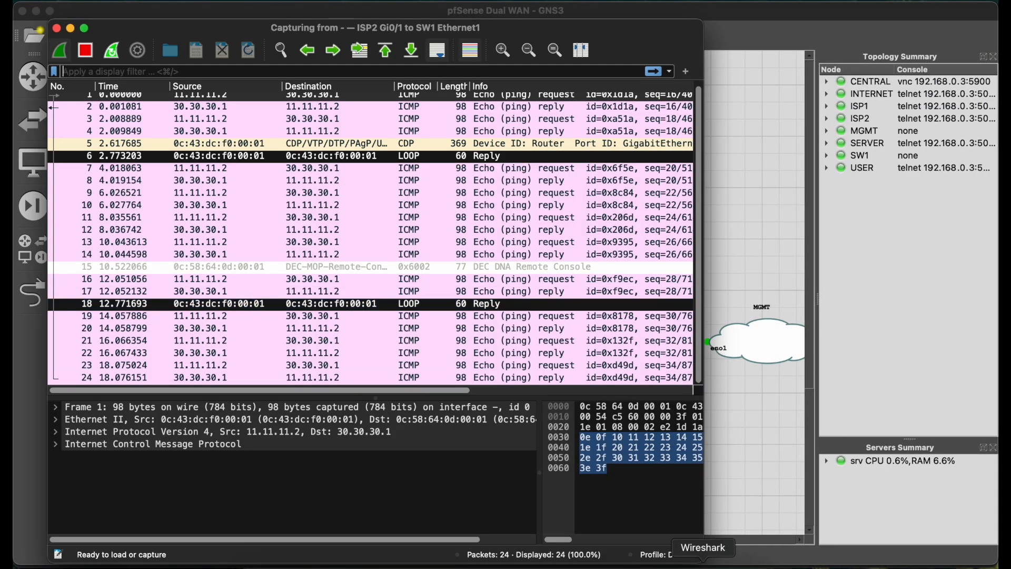
{"action": "left_click", "coordinate": [704, 564]}
{"action": "left_click", "coordinate": [520, 310]}
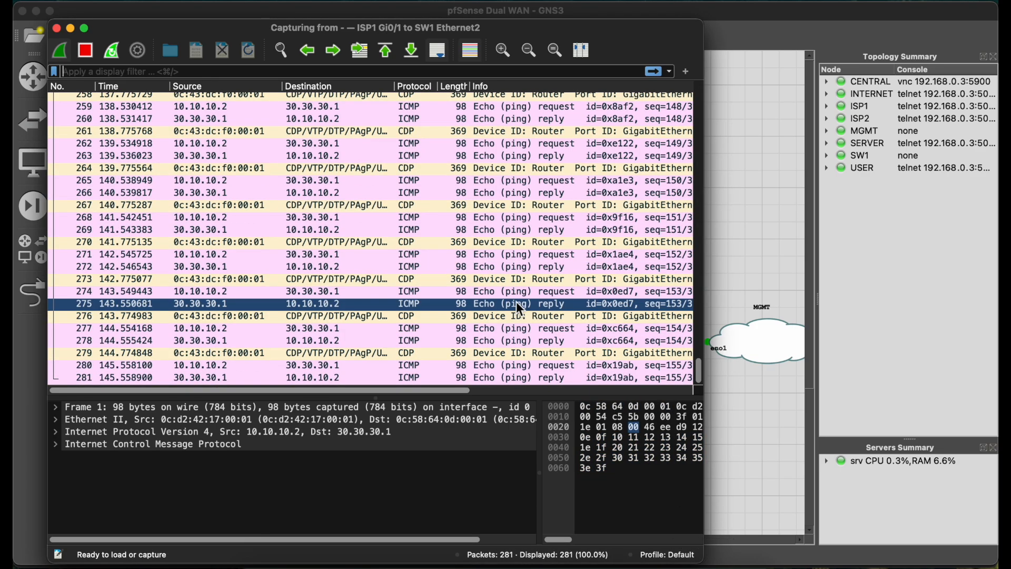
{"action": "left_click", "coordinate": [782, 436]}
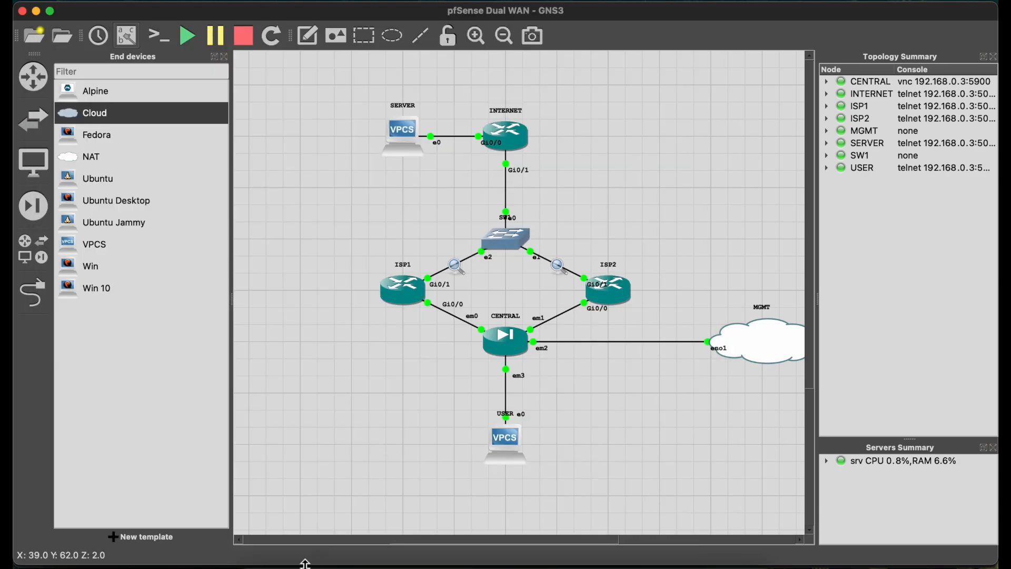
Switch to pfSense in the browser, open the gateway status and reload it repeatedly to monitor WAN2's packet loss.
{"action": "left_click", "coordinate": [275, 564]}
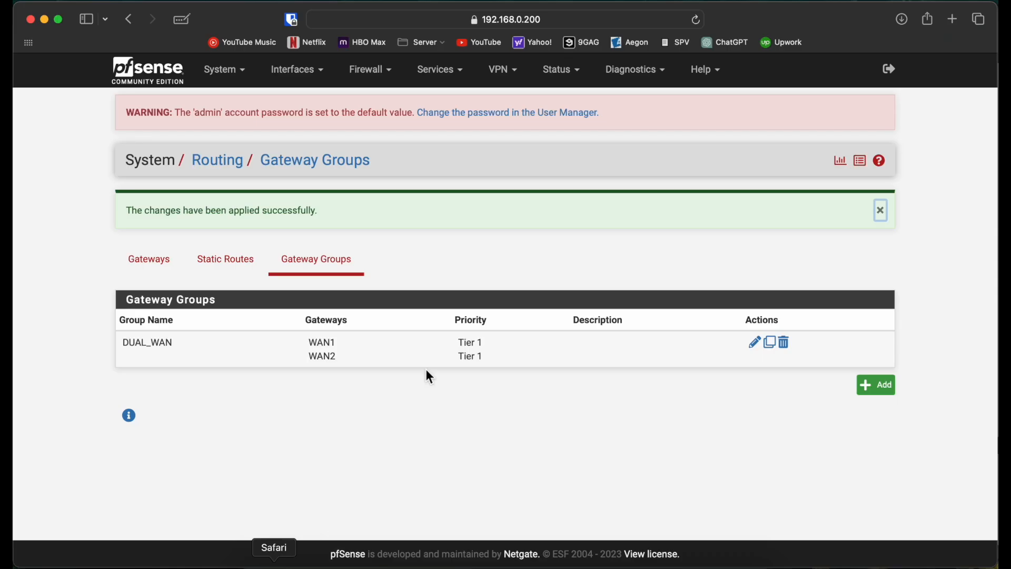
{"action": "left_click", "coordinate": [574, 84]}
{"action": "left_click", "coordinate": [568, 245]}
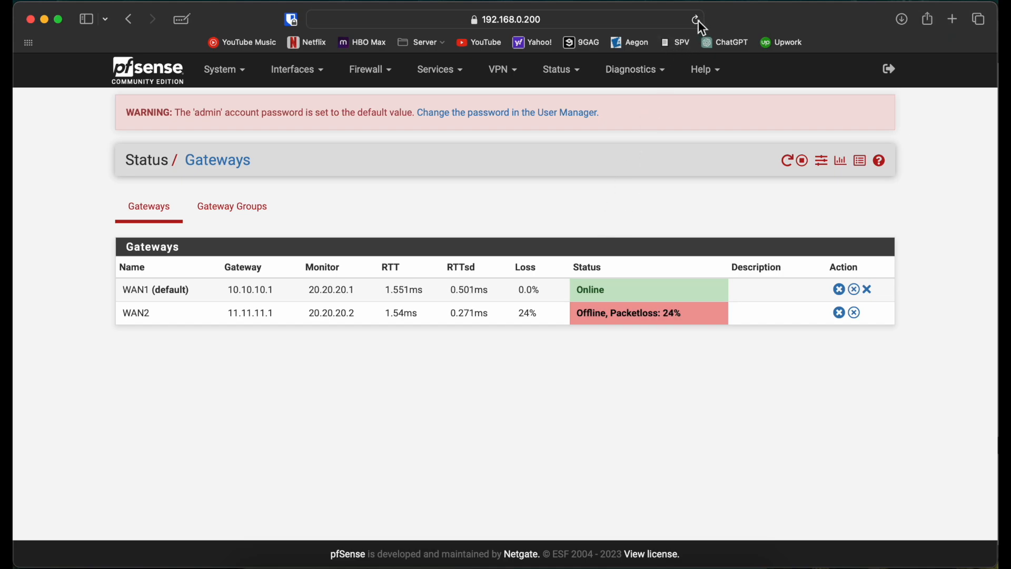
{"action": "left_click", "coordinate": [697, 20]}
{"action": "left_click", "coordinate": [697, 20]}
{"action": "left_click", "coordinate": [697, 20]}
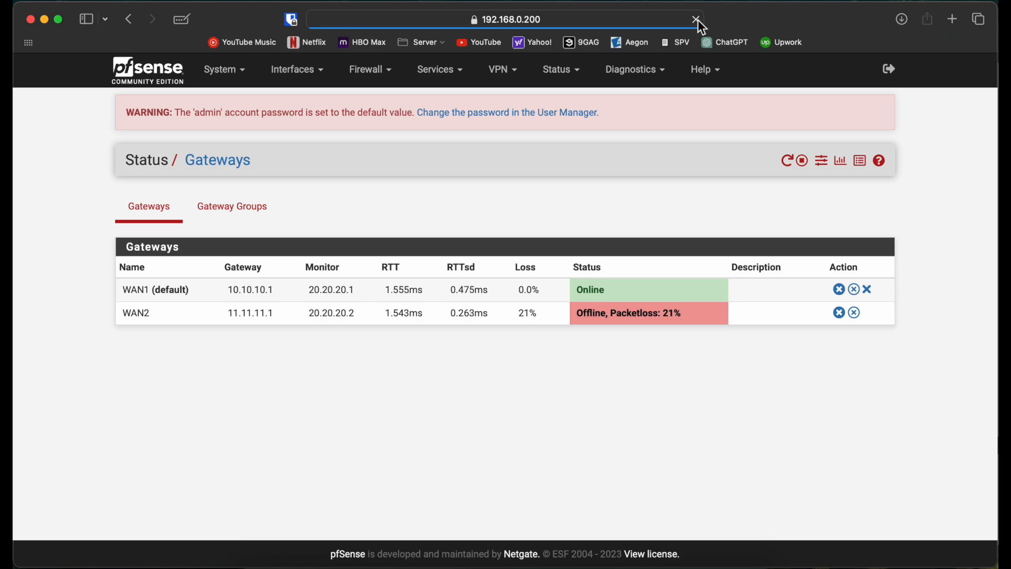
{"action": "left_click", "coordinate": [697, 20]}
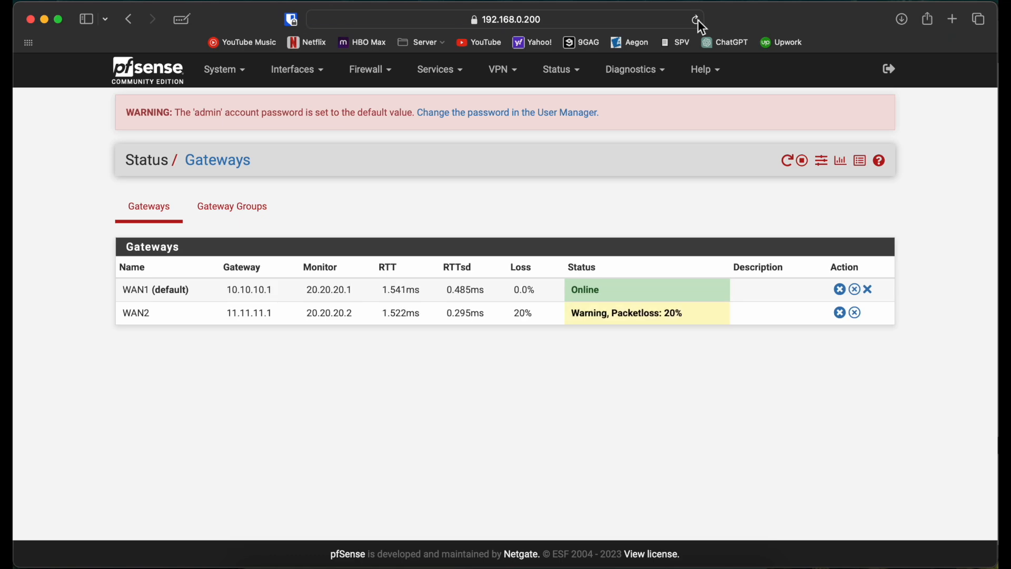
{"action": "left_click", "coordinate": [697, 20]}
{"action": "left_click", "coordinate": [697, 20]}
{"action": "left_click", "coordinate": [697, 20]}
{"action": "left_click", "coordinate": [697, 20]}
{"action": "left_click", "coordinate": [697, 20]}
{"action": "left_click", "coordinate": [697, 20]}
{"action": "left_click", "coordinate": [697, 20]}
{"action": "left_click", "coordinate": [697, 20]}
{"action": "left_click", "coordinate": [697, 20]}
{"action": "left_click", "coordinate": [697, 20]}
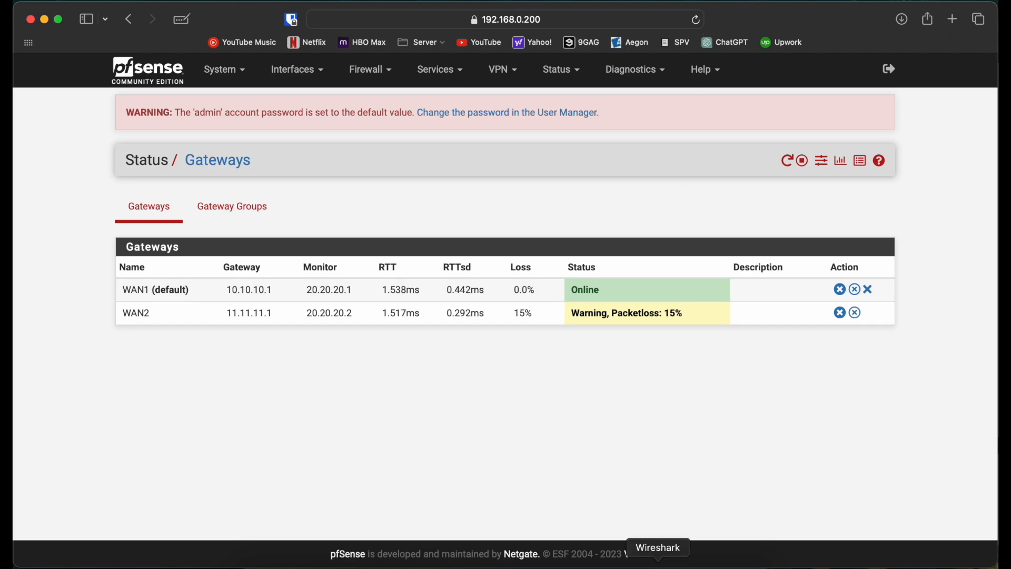
Inspect the ISP2 capture in Wireshark beside the gateway status, refreshing the status to check whether WAN2 has recovered.
{"action": "left_click", "coordinate": [658, 566]}
{"action": "left_click", "coordinate": [573, 330]}
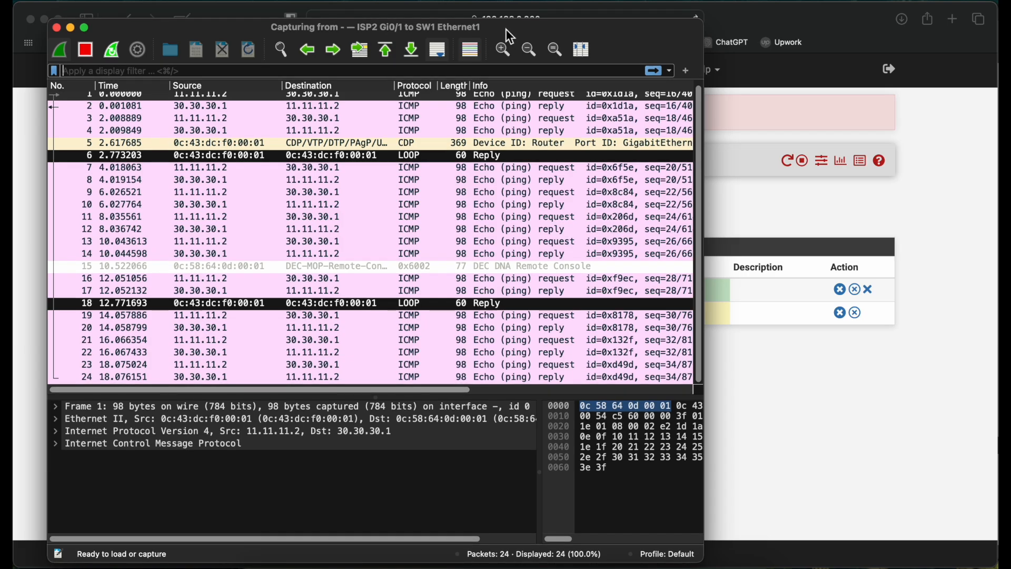
{"action": "left_click_drag", "start_coordinate": [505, 30], "coordinate": [300, 33]}
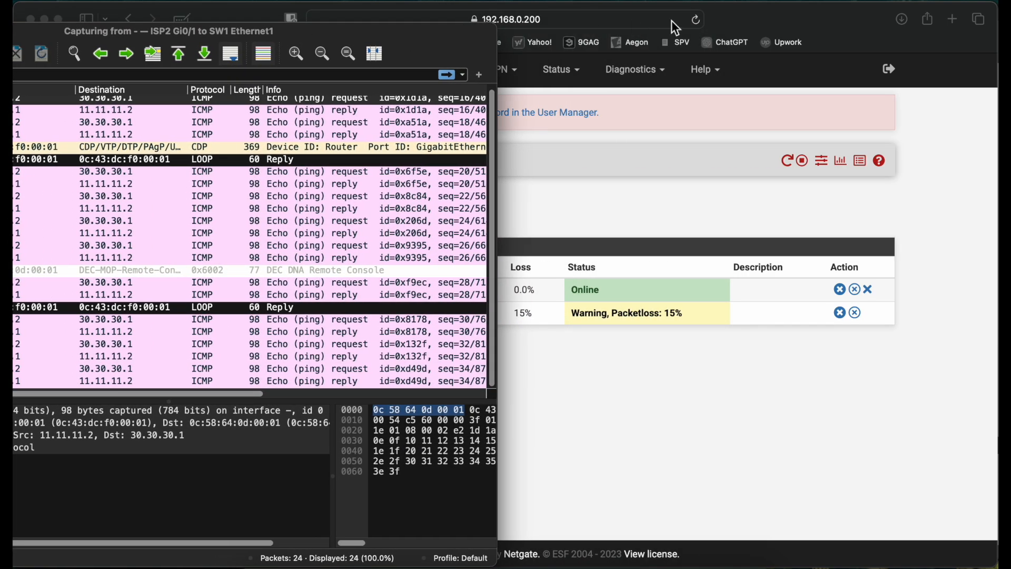
{"action": "left_click", "coordinate": [698, 21]}
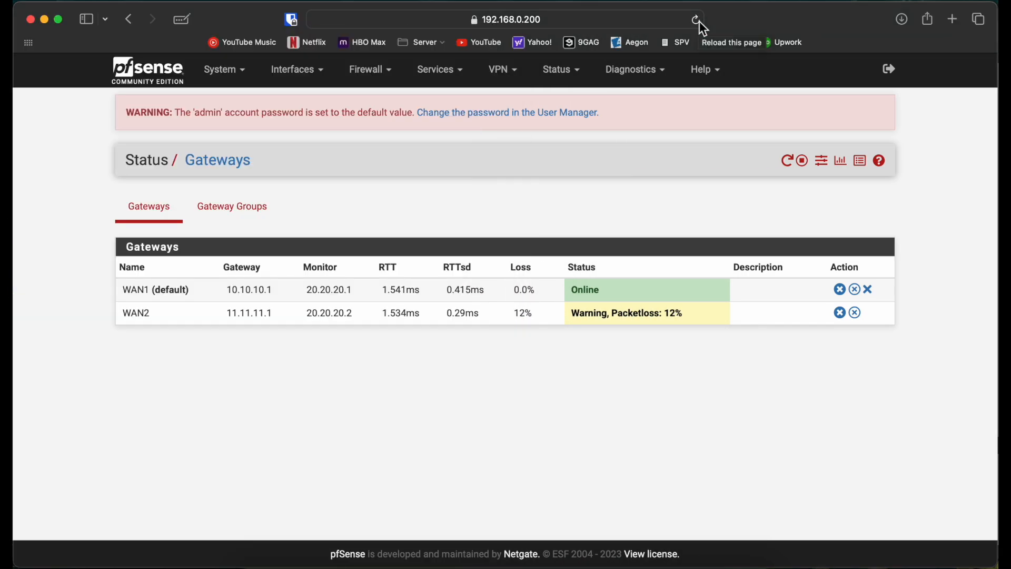
{"action": "left_click", "coordinate": [699, 21]}
{"action": "left_click", "coordinate": [710, 562]}
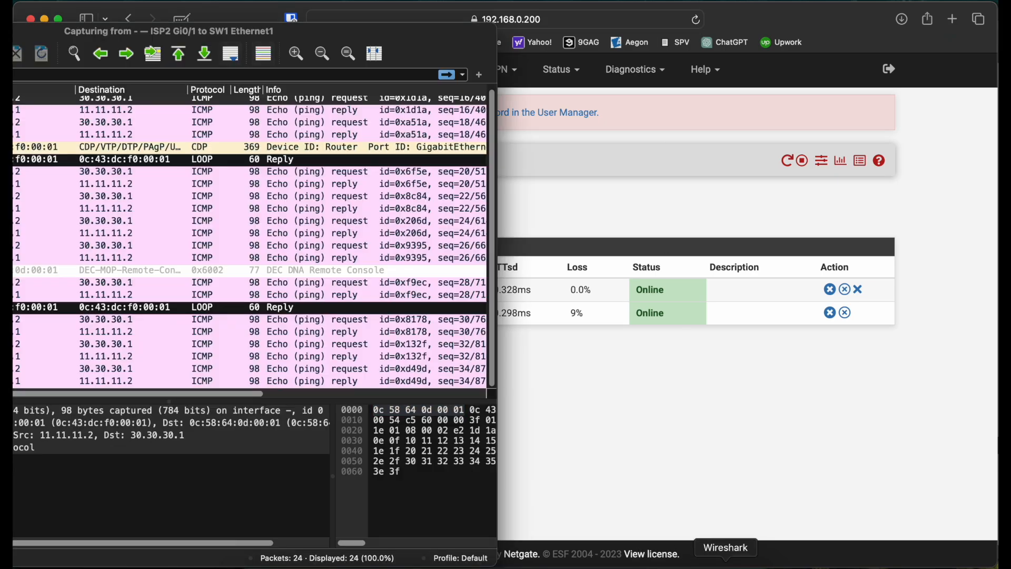
{"action": "left_click", "coordinate": [356, 295]}
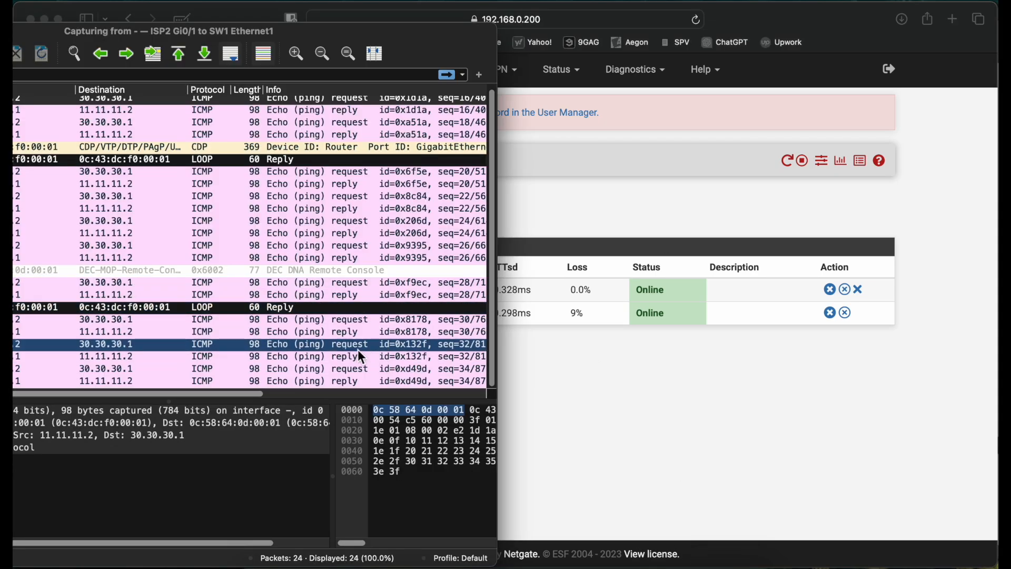
{"action": "left_click", "coordinate": [343, 349]}
Stop the running ping in the USER console and restart it with ping 30.30.30.1 -t.
{"action": "key", "text": "ctrl+Right"}
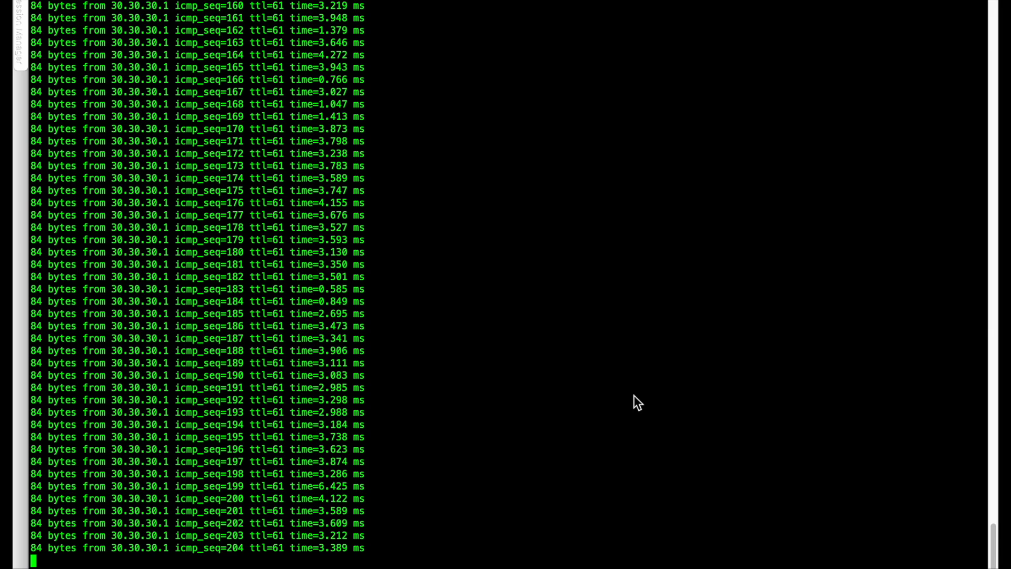
{"action": "key", "text": "ctrl+c"}
{"action": "key", "text": "Up"}
{"action": "key", "text": "Return"}
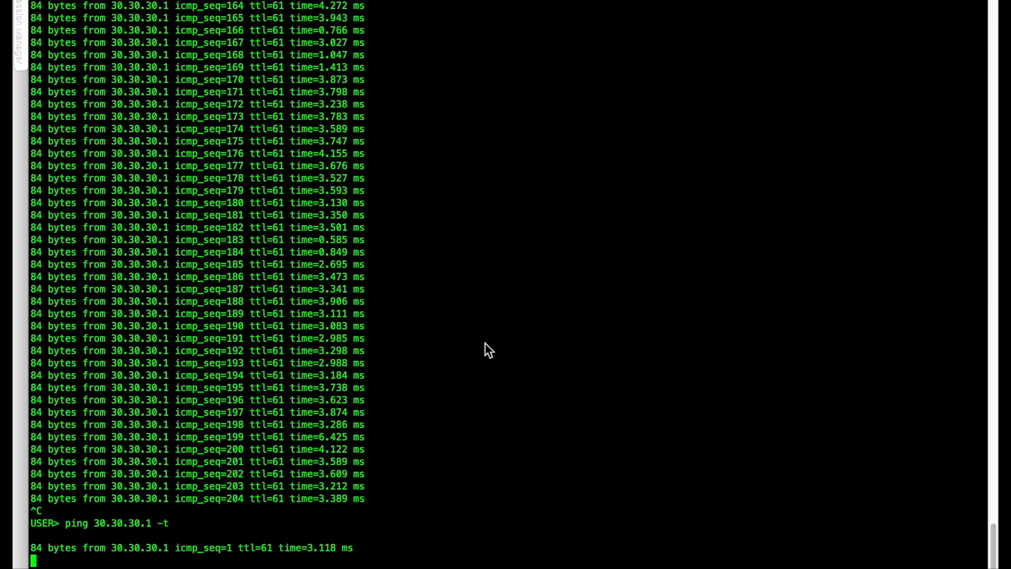
Compare the ISP2 and ISP1 captures against the restarted USER ping to see how its echo requests are distributed.
{"action": "key", "text": "ctrl+Left"}
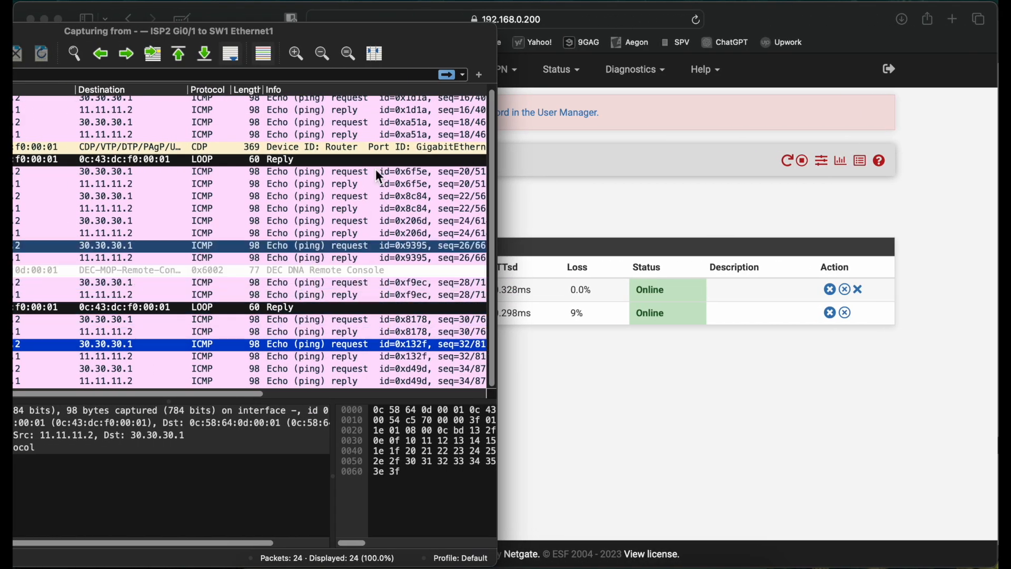
{"action": "left_click_drag", "start_coordinate": [372, 46], "coordinate": [749, 33]}
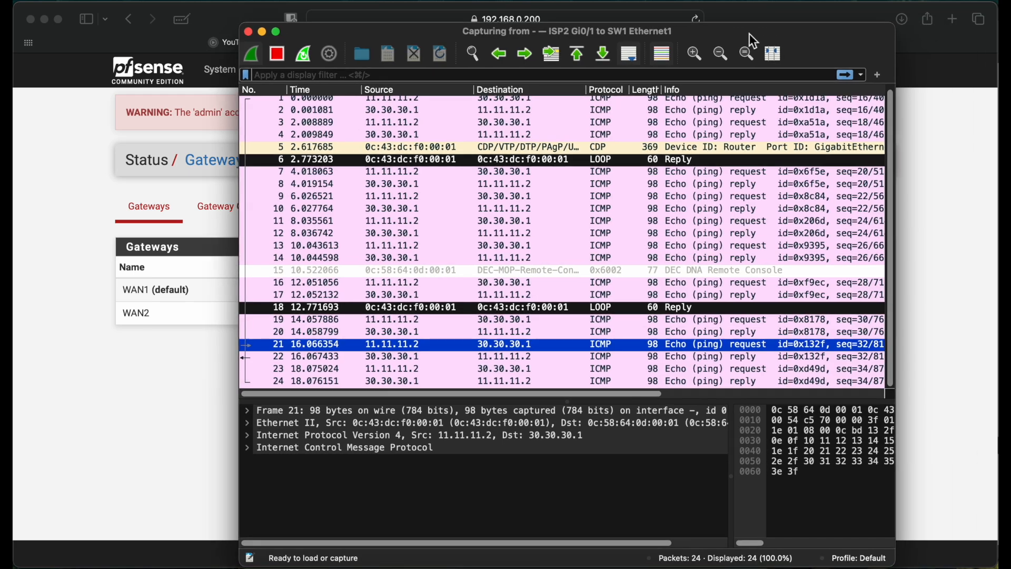
{"action": "left_click", "coordinate": [703, 566]}
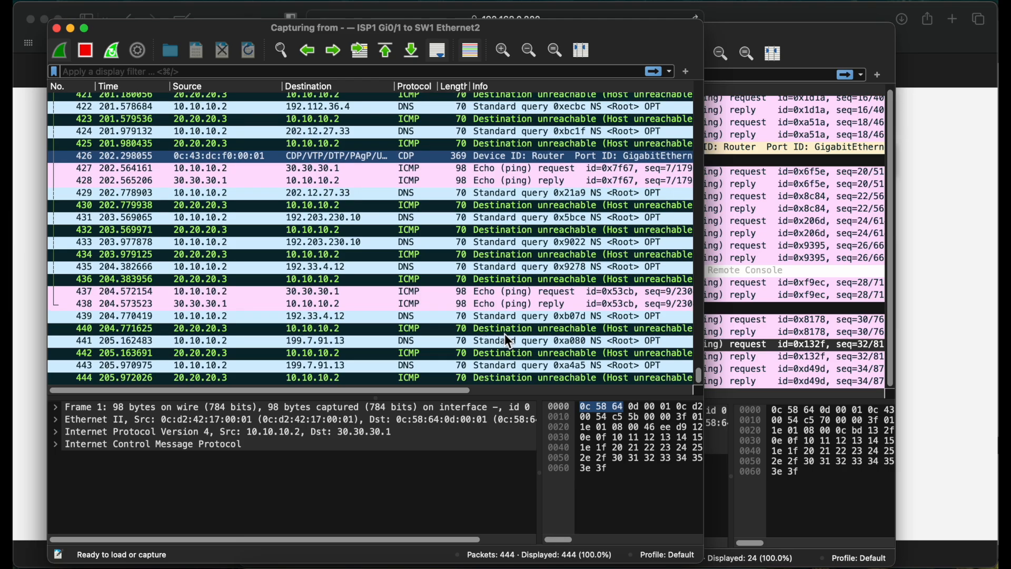
{"action": "key", "text": "ctrl+Right"}
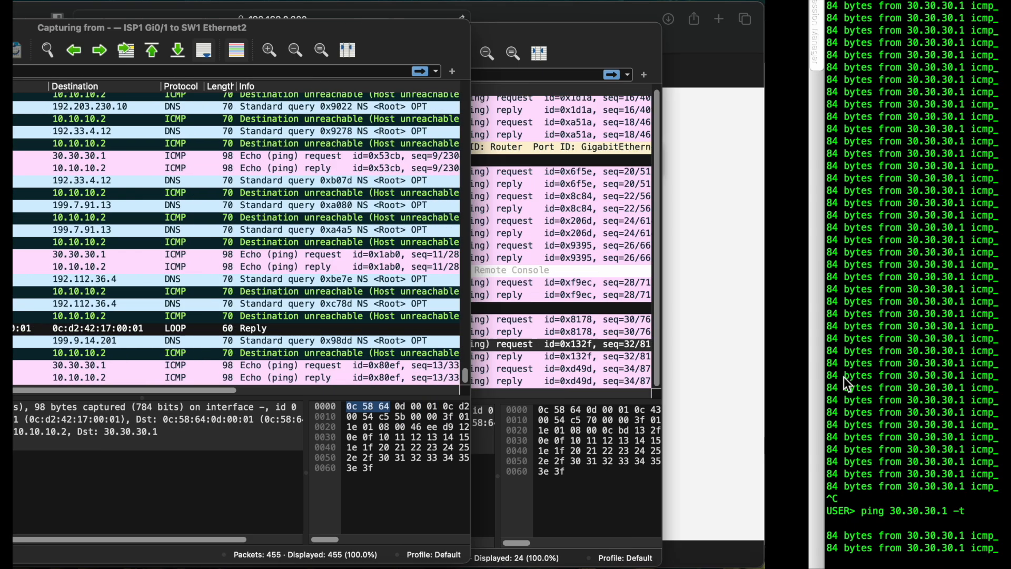
{"action": "key", "text": "ctrl+Left"}
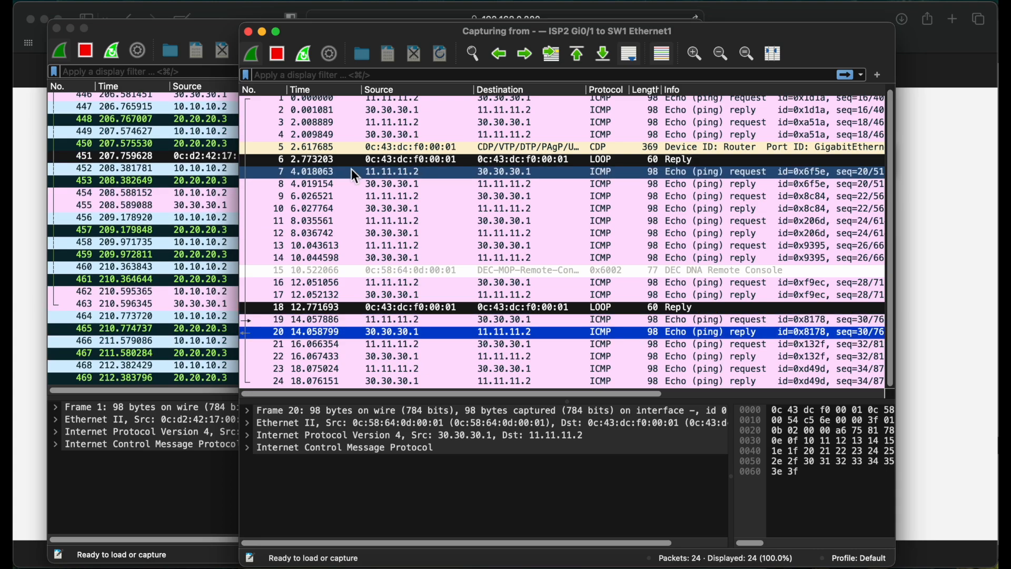
Stop and close the ISP2 and ISP1 Wireshark captures without saving their packets.
{"action": "left_click", "coordinate": [249, 32]}
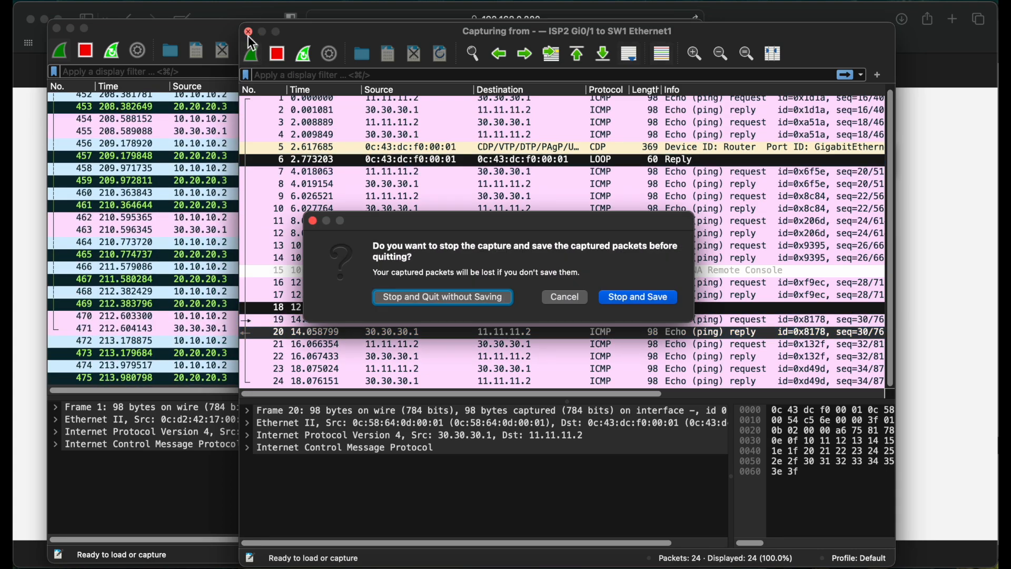
{"action": "left_click", "coordinate": [424, 305]}
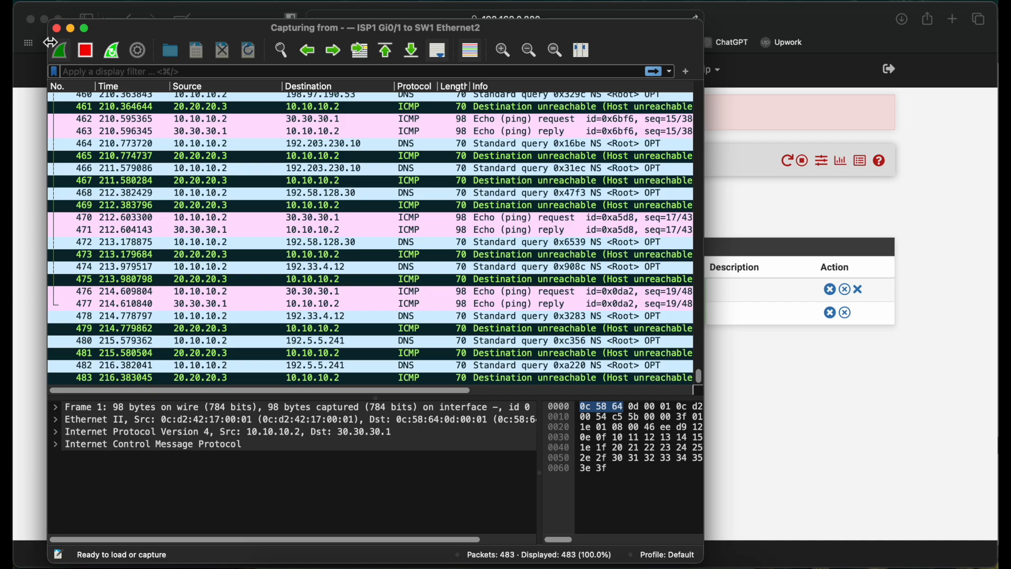
{"action": "left_click", "coordinate": [56, 28]}
{"action": "left_click", "coordinate": [652, 295]}
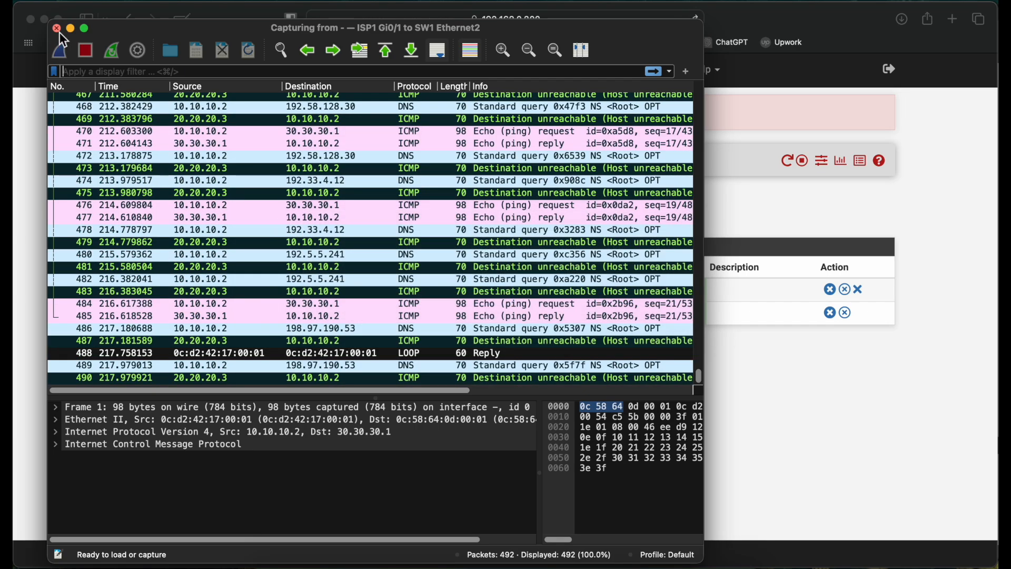
{"action": "left_click", "coordinate": [555, 391]}
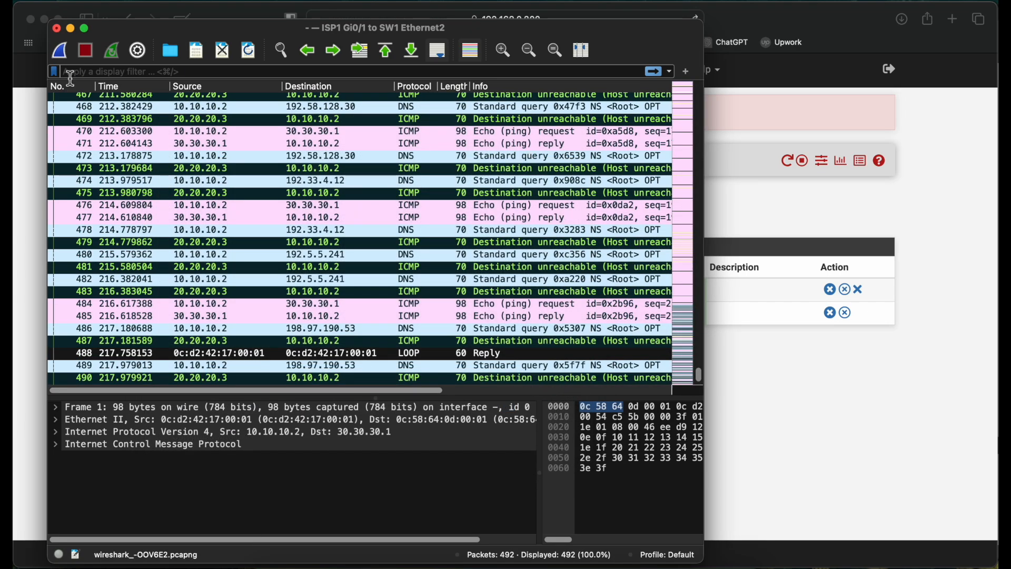
{"action": "left_click", "coordinate": [57, 29]}
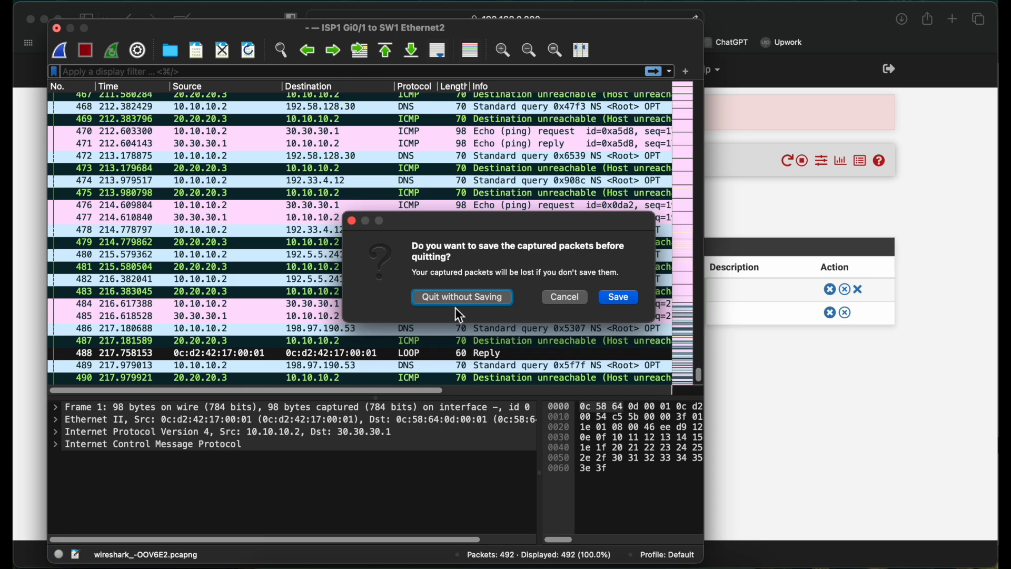
{"action": "left_click", "coordinate": [491, 303]}
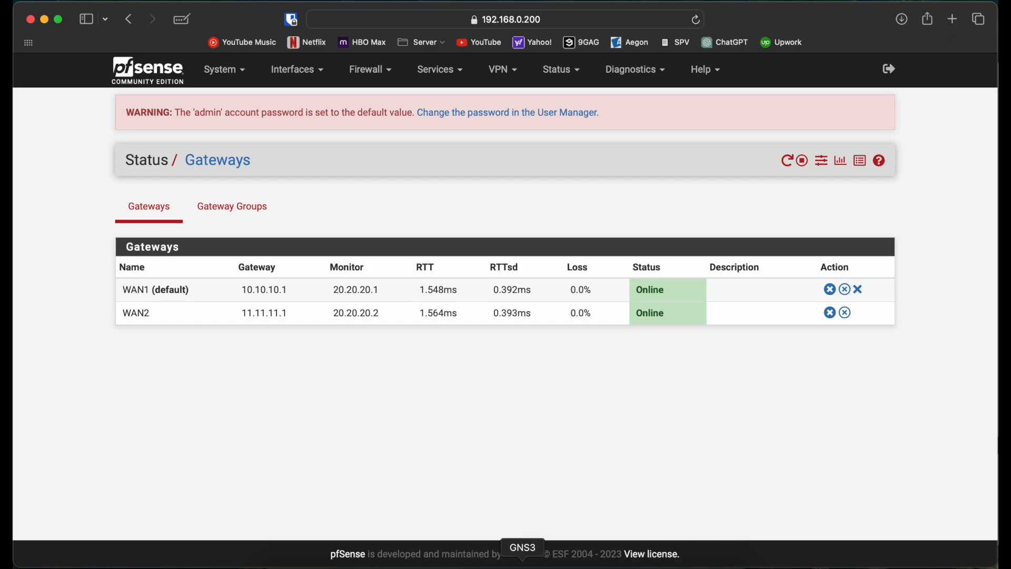
Switch to GNS3 and start Wireshark again on the link between SW1 and ISP2.
{"action": "left_click", "coordinate": [524, 562]}
{"action": "right_click", "coordinate": [566, 274]}
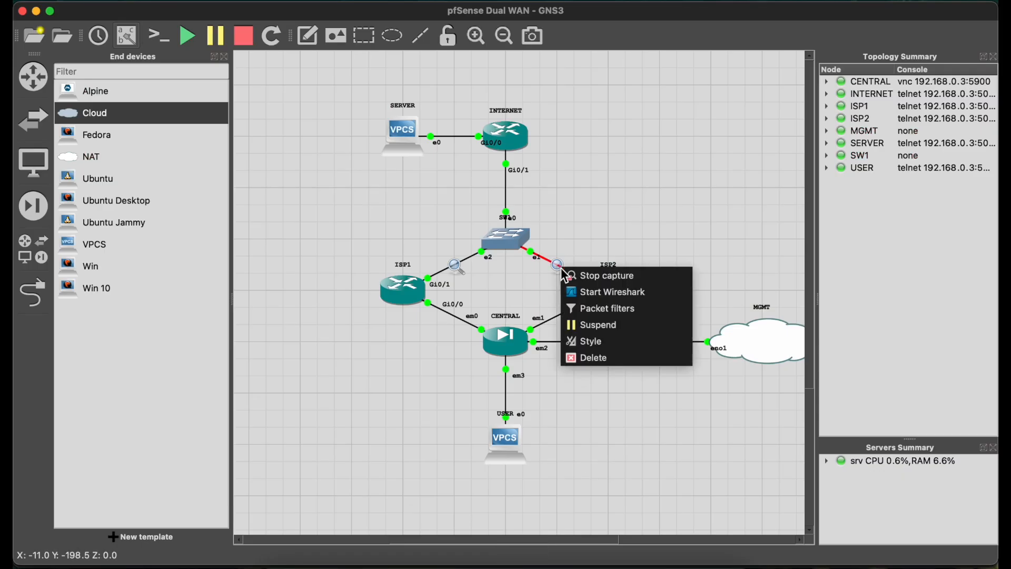
{"action": "left_click", "coordinate": [583, 290]}
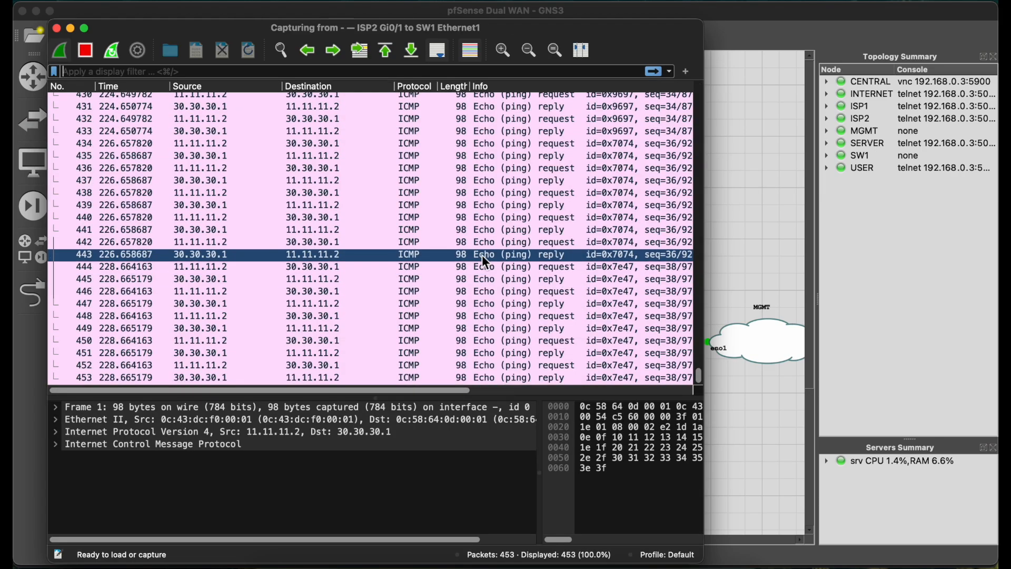
Stop the ping in the USER console and return to the ISP2 capture to examine its latest packets.
{"action": "key", "text": "ctrl+Right"}
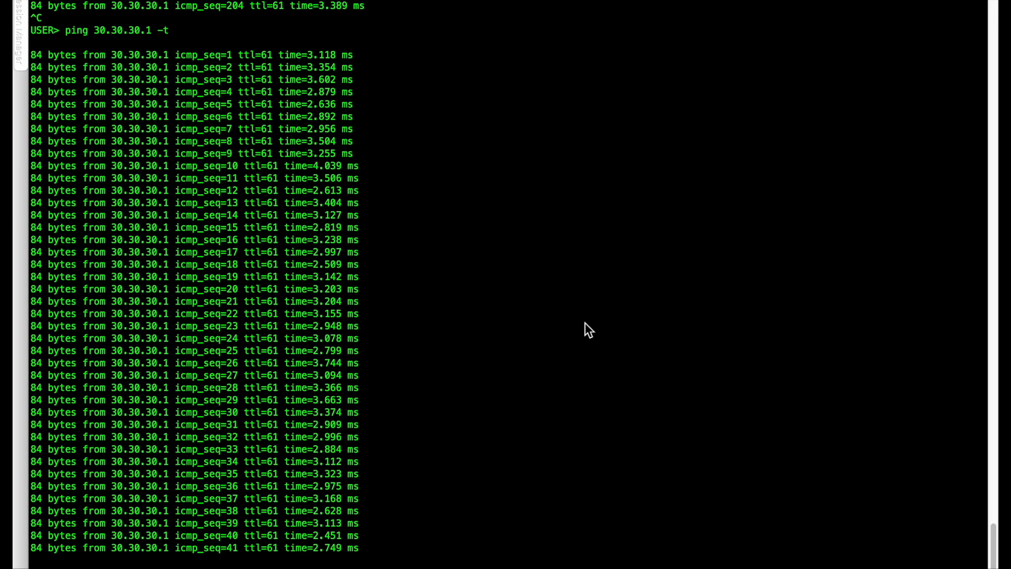
{"action": "key", "text": "ctrl+c"}
{"action": "key", "text": "Return"}
{"action": "key", "text": "Return"}
{"action": "key", "text": "Return"}
{"action": "key", "text": "Return"}
{"action": "key", "text": "Return"}
{"action": "key", "text": "Return"}
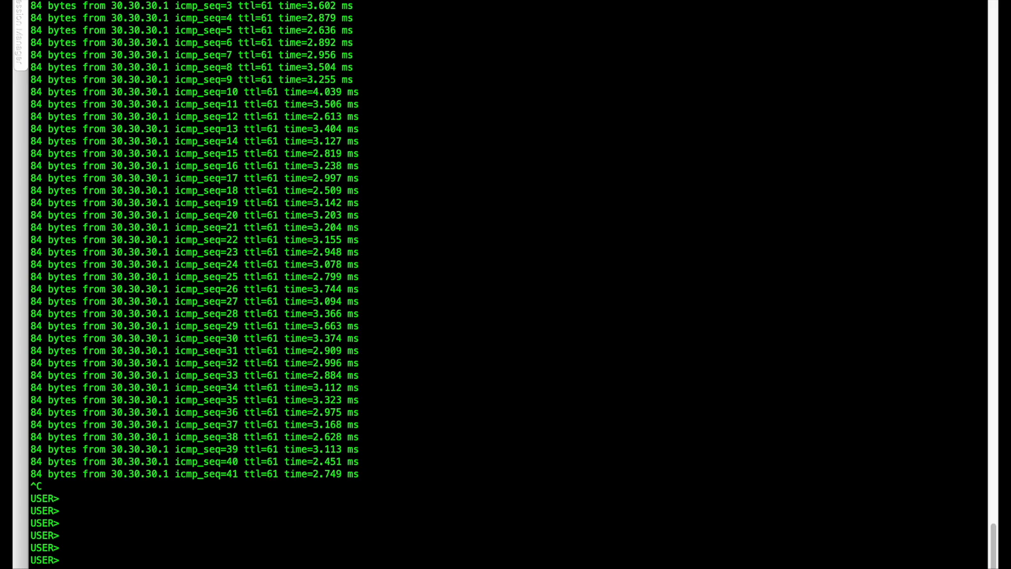
{"action": "key", "text": "ctrl+Left"}
{"action": "left_click", "coordinate": [554, 231]}
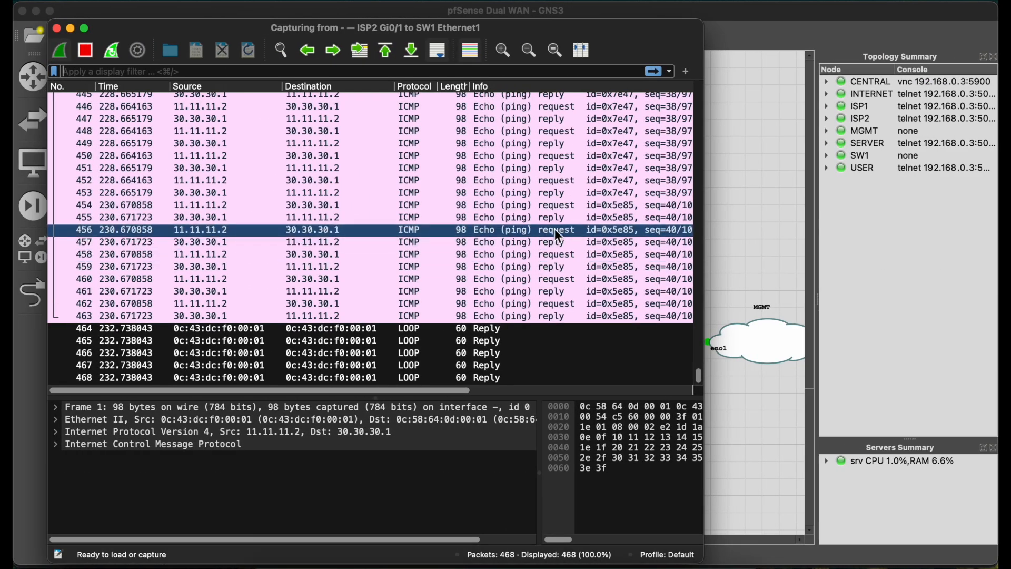
Restart the continuous ping to 30.30.30.1 in the USER console and examine its packets in the ISP2 capture.
{"action": "key", "text": "ctrl+Right"}
{"action": "key", "text": "Up"}
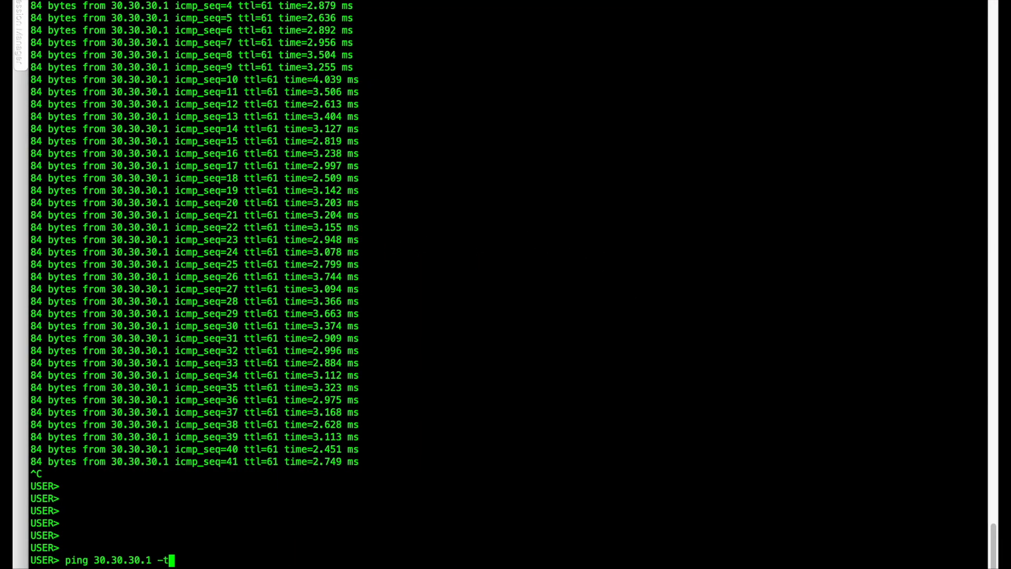
{"action": "key", "text": "Return"}
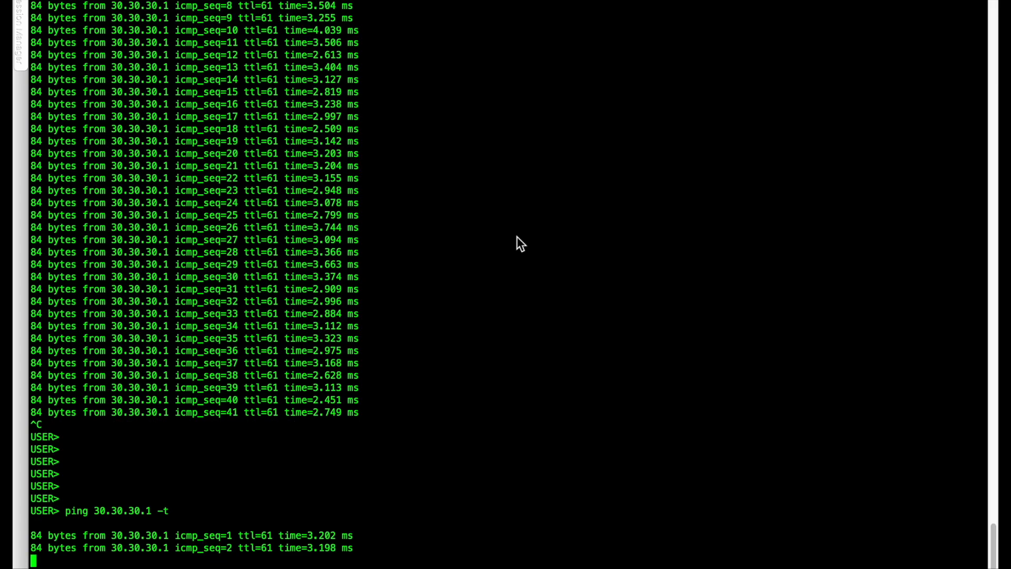
{"action": "key", "text": "ctrl+Left"}
{"action": "left_click", "coordinate": [528, 303]}
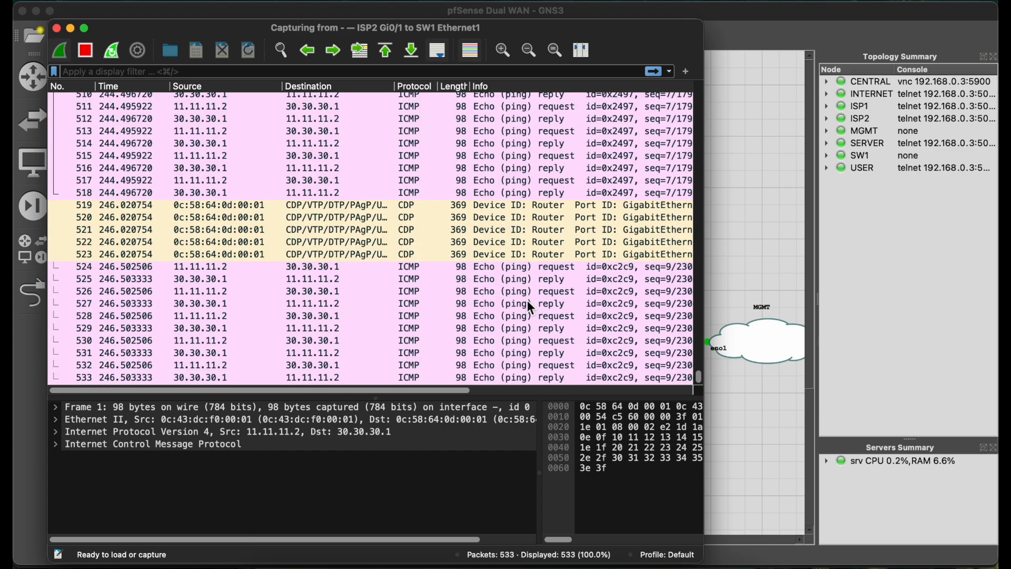
Start Wireshark on the link between ISP1 and SW1 in GNS3 and examine its echo requests.
{"action": "left_click", "coordinate": [748, 243]}
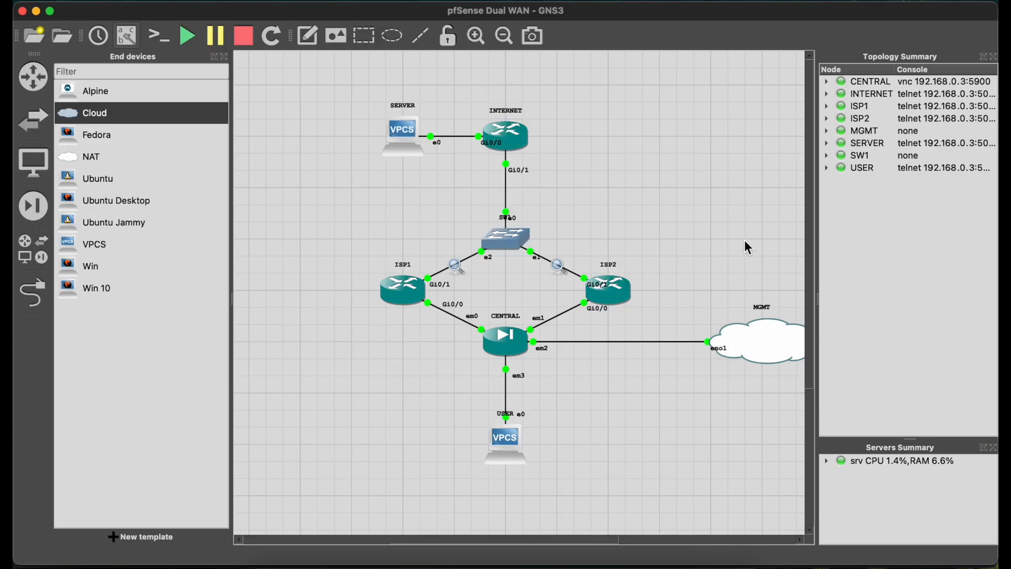
{"action": "right_click", "coordinate": [462, 262]}
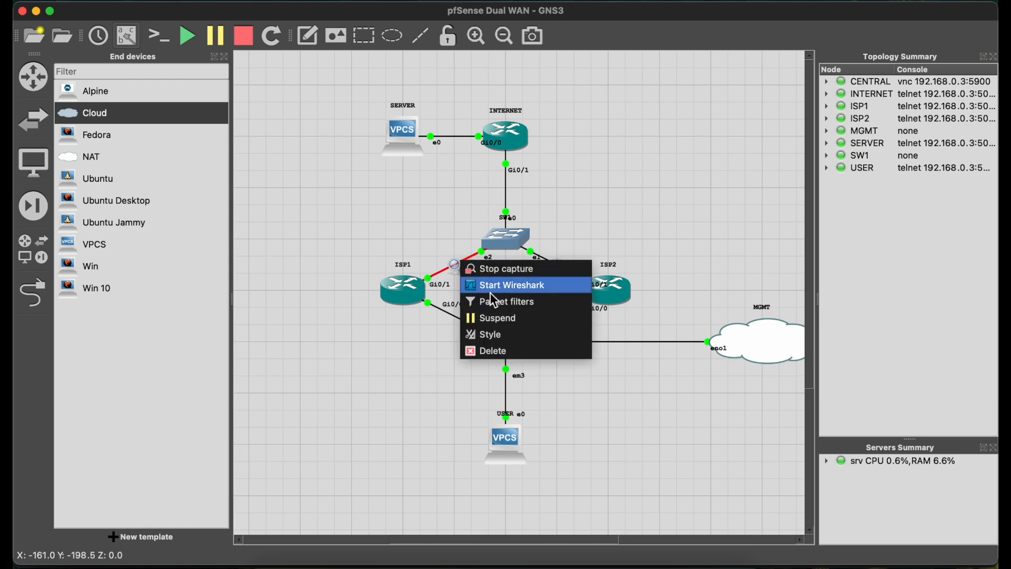
{"action": "left_click", "coordinate": [490, 286]}
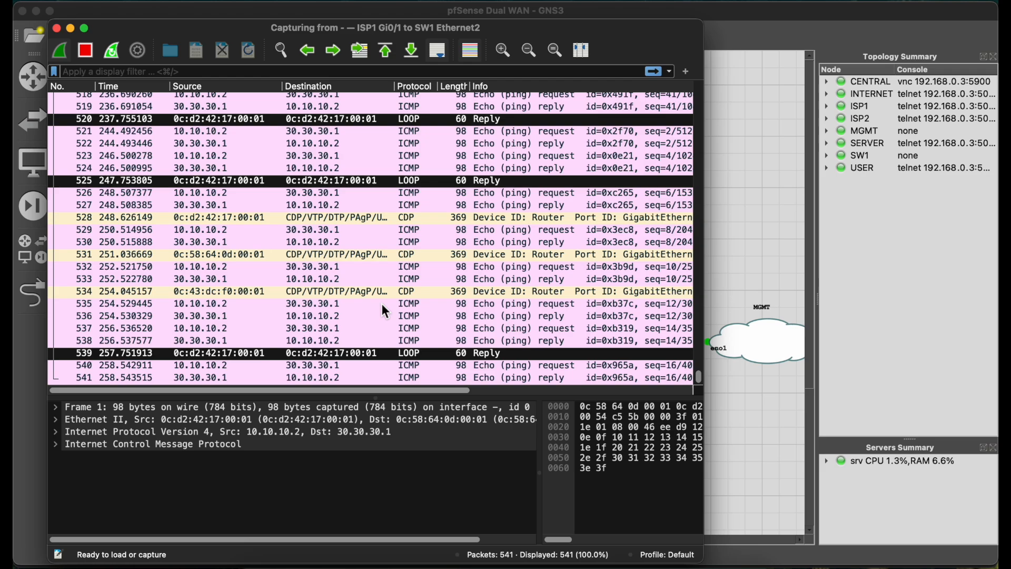
{"action": "left_click", "coordinate": [766, 239]}
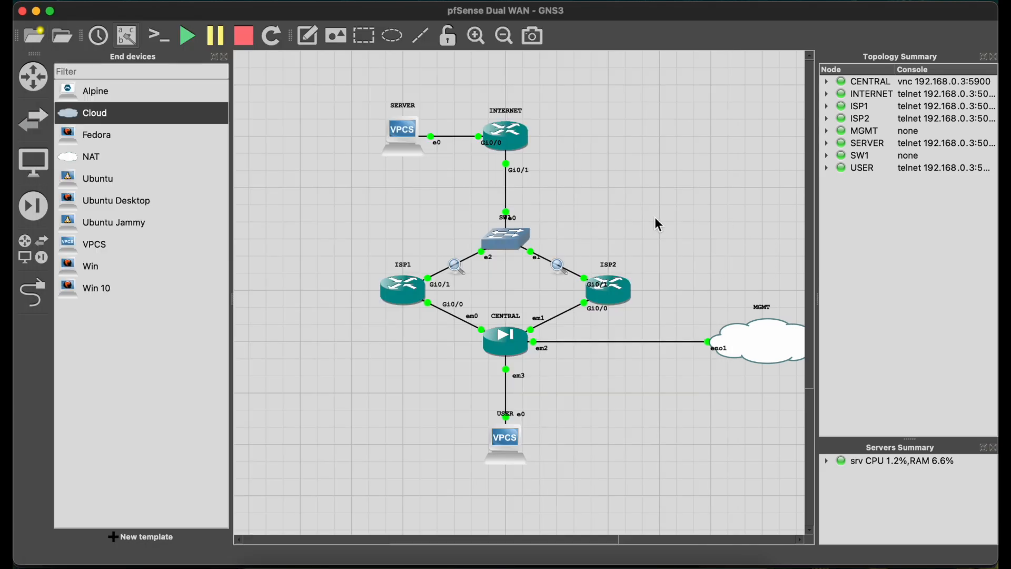
Suspend the link between SW1 and ISP2, and check the USER ping and the ISP1 capture.
{"action": "right_click", "coordinate": [565, 270]}
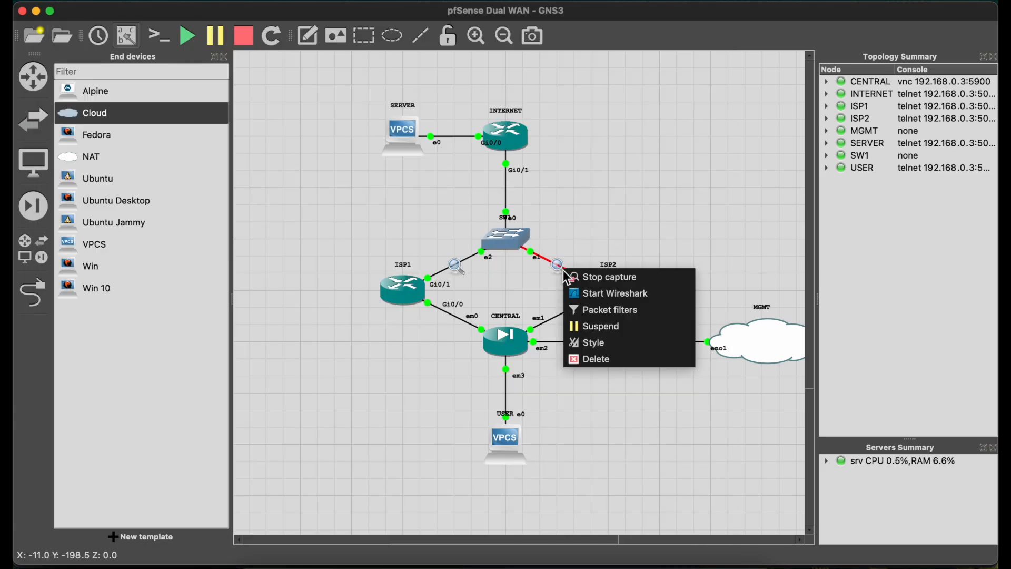
{"action": "left_click", "coordinate": [598, 335]}
{"action": "left_click", "coordinate": [274, 561]}
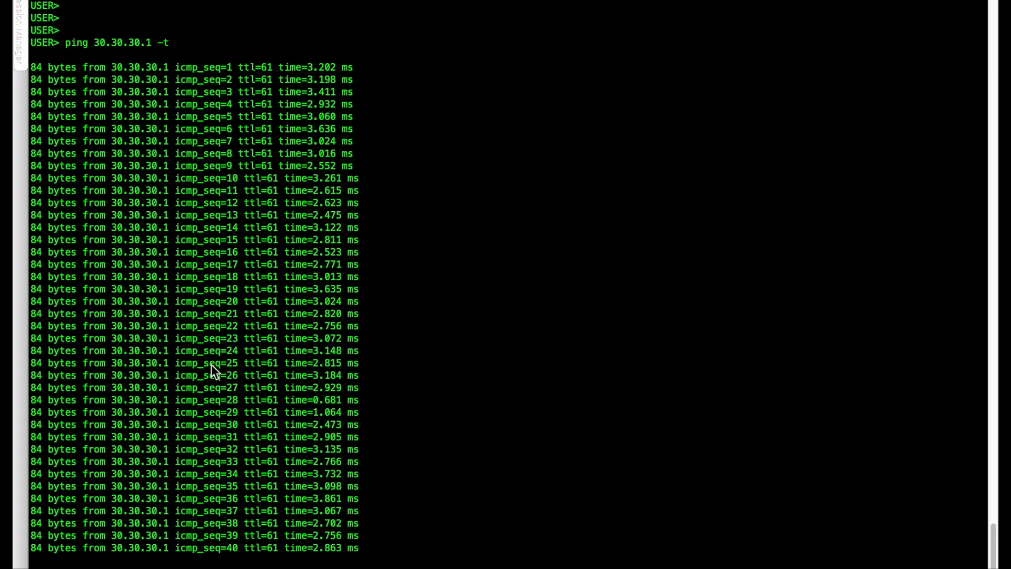
{"action": "key", "text": "ctrl+Left"}
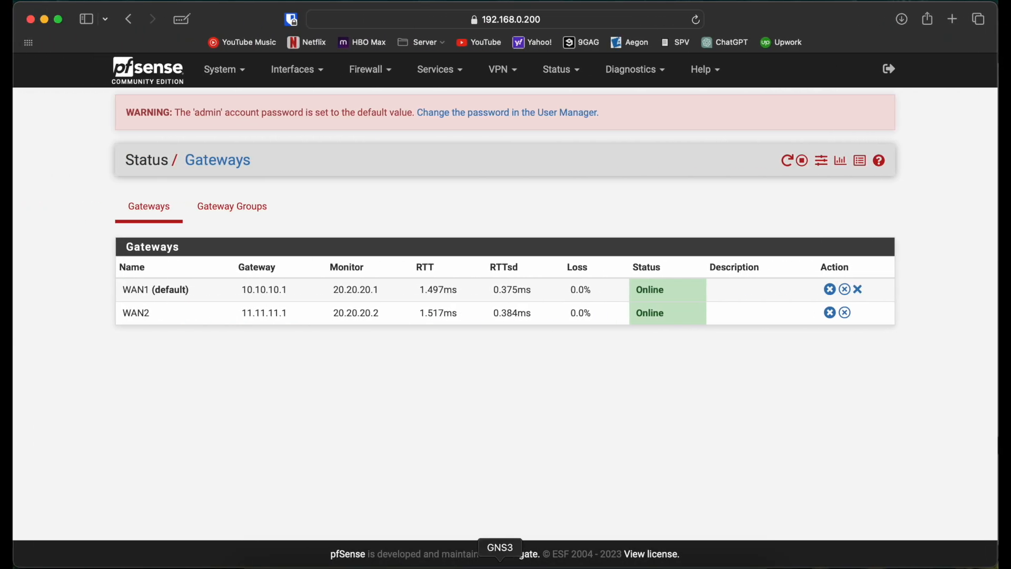
{"action": "left_click", "coordinate": [947, 561]}
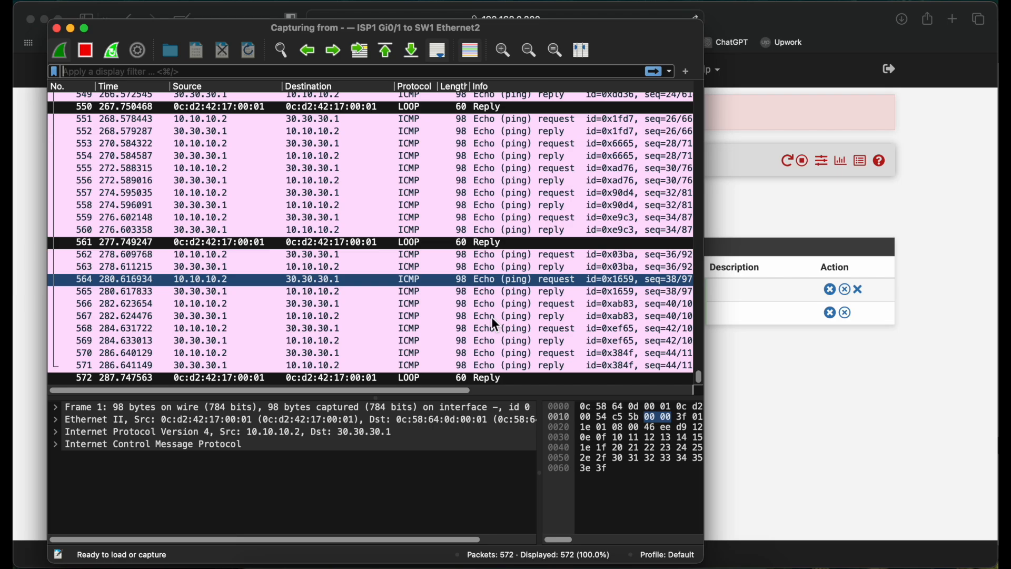
{"action": "left_click", "coordinate": [797, 387]}
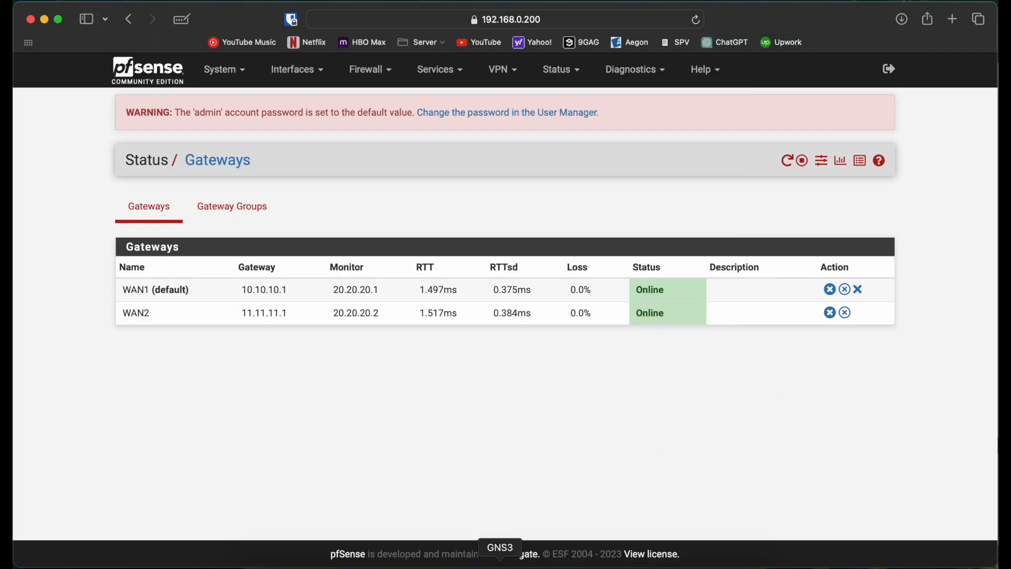
Dismiss the GNS3 wait dialog and recheck the USER ping and the pfSense gateway status.
{"action": "left_click", "coordinate": [500, 562]}
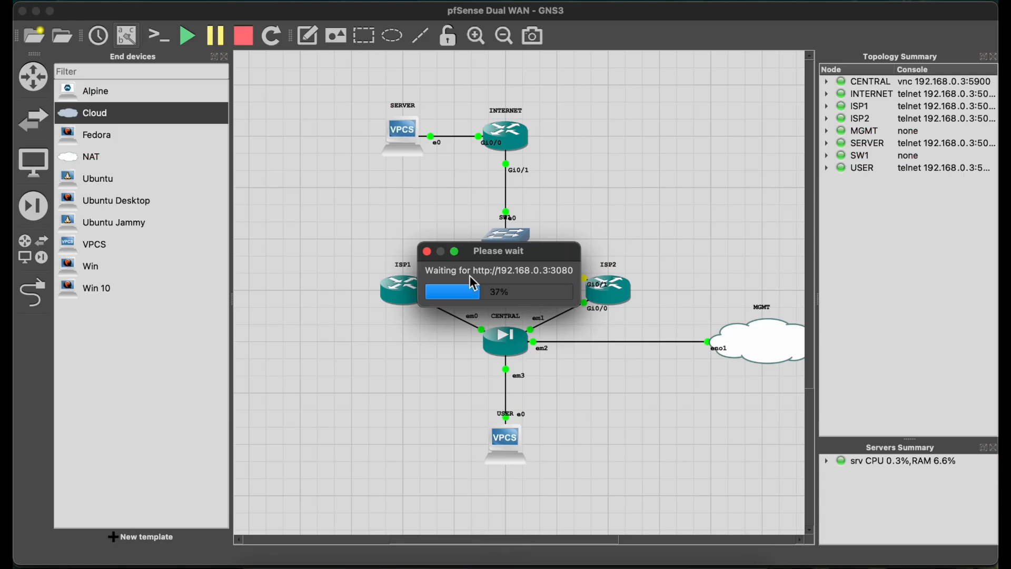
{"action": "left_click", "coordinate": [427, 252]}
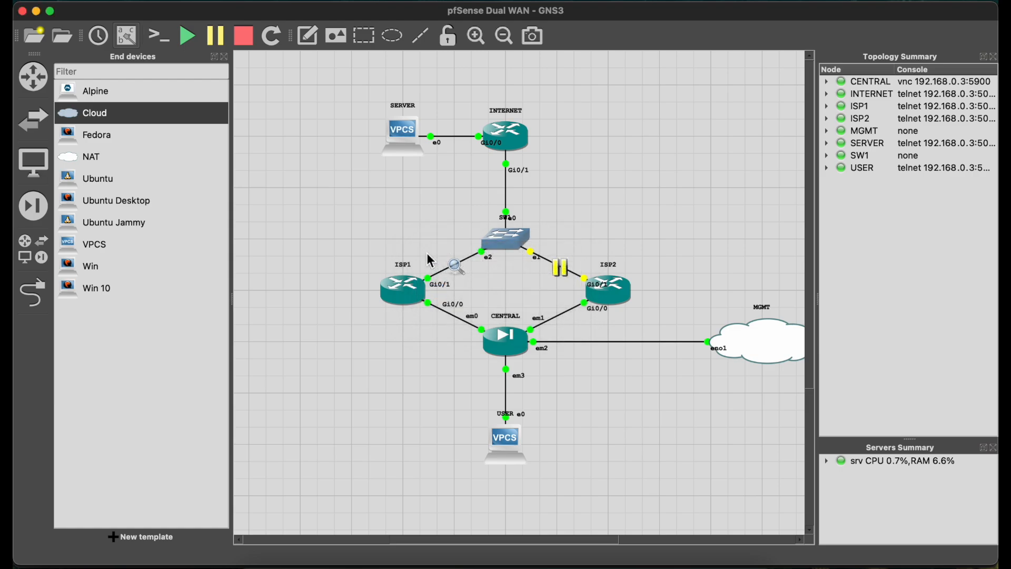
{"action": "key", "text": "ctrl+Right"}
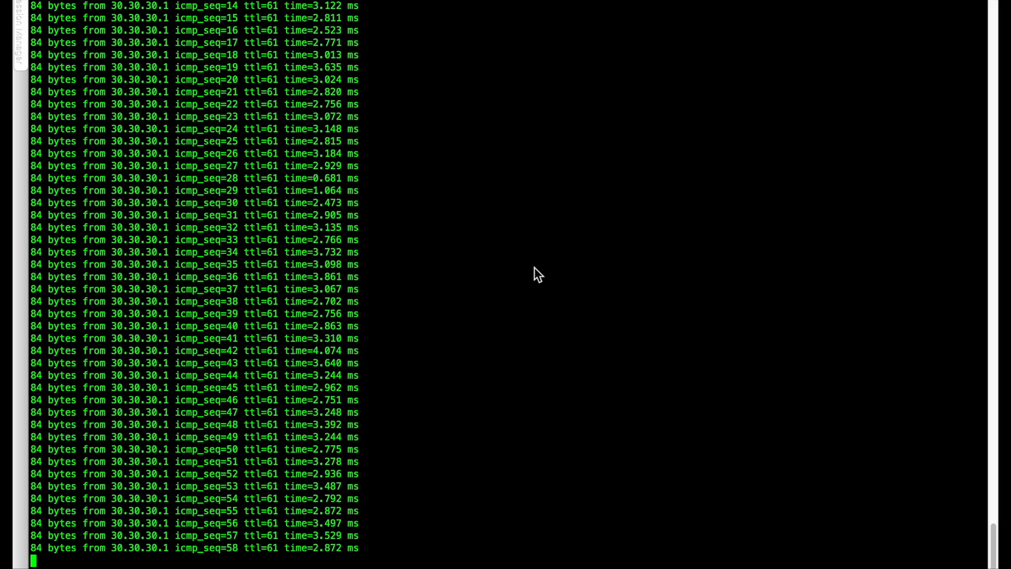
{"action": "key", "text": "ctrl+Left"}
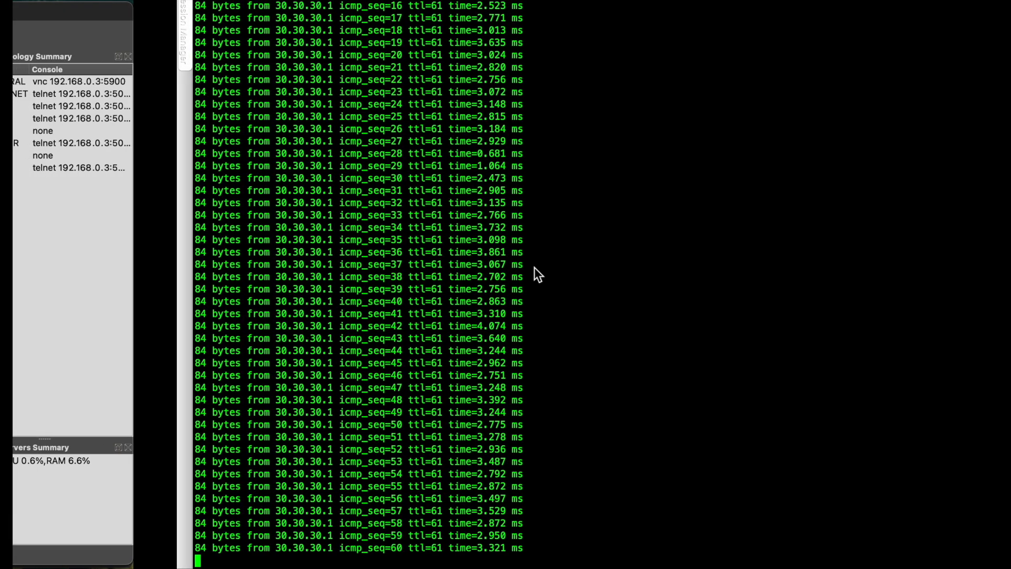
{"action": "left_click", "coordinate": [274, 559]}
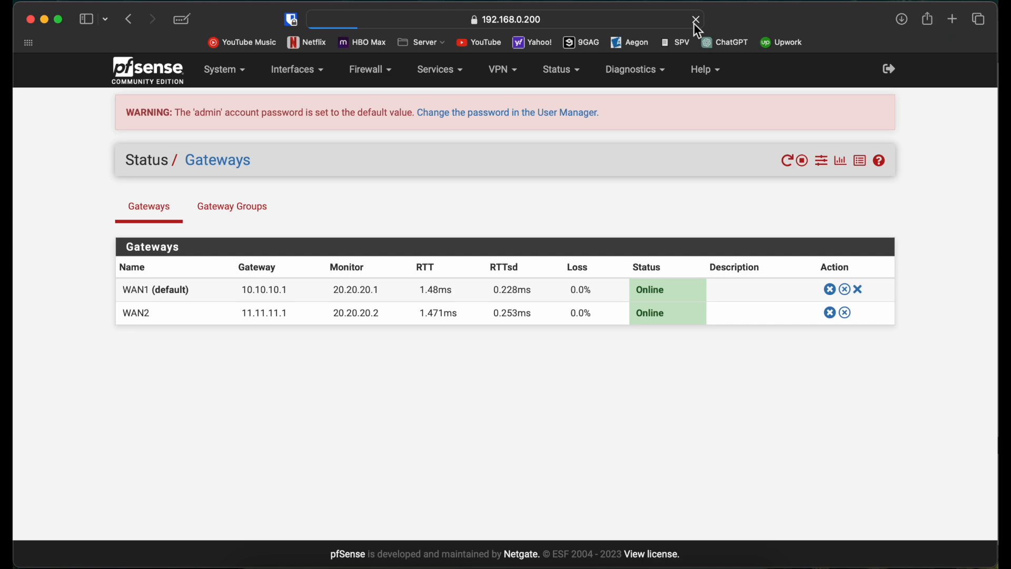
Try to resume the suspended link between SW1 and ISP2 in GNS3, dismissing the wait dialogs.
{"action": "left_click", "coordinate": [500, 558]}
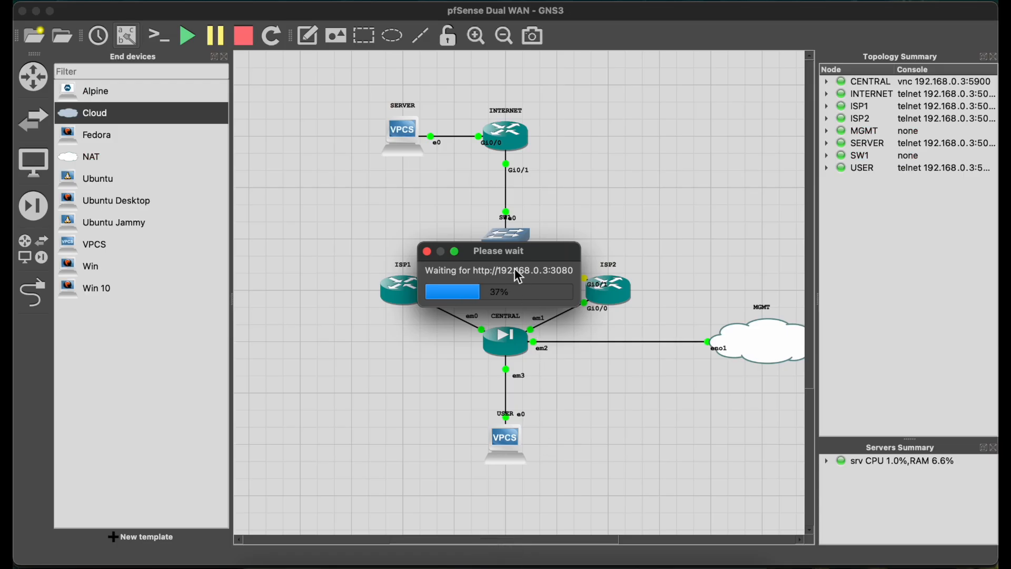
{"action": "left_click", "coordinate": [429, 251]}
{"action": "right_click", "coordinate": [570, 279]}
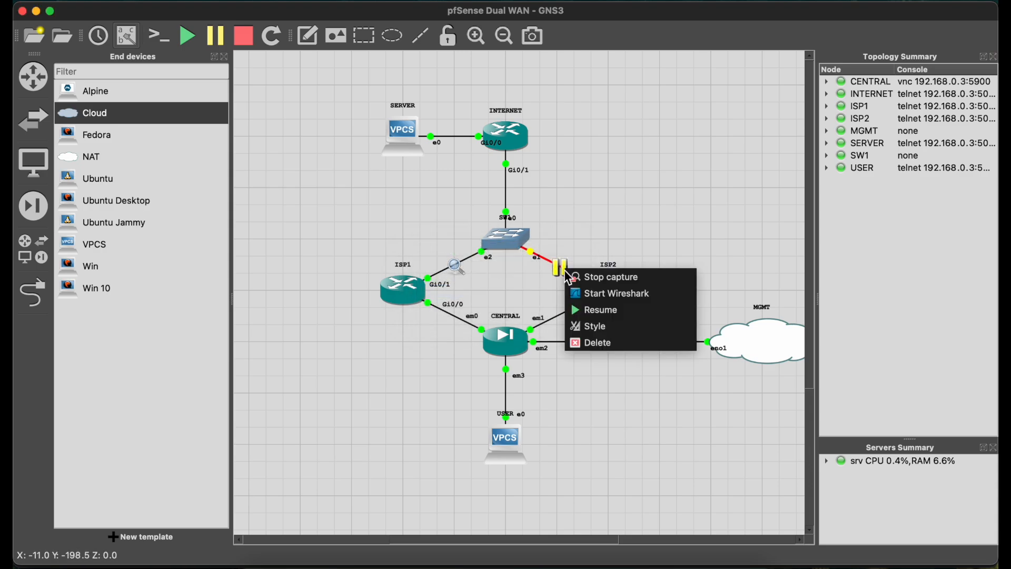
{"action": "left_click", "coordinate": [585, 309]}
{"action": "left_click", "coordinate": [428, 251]}
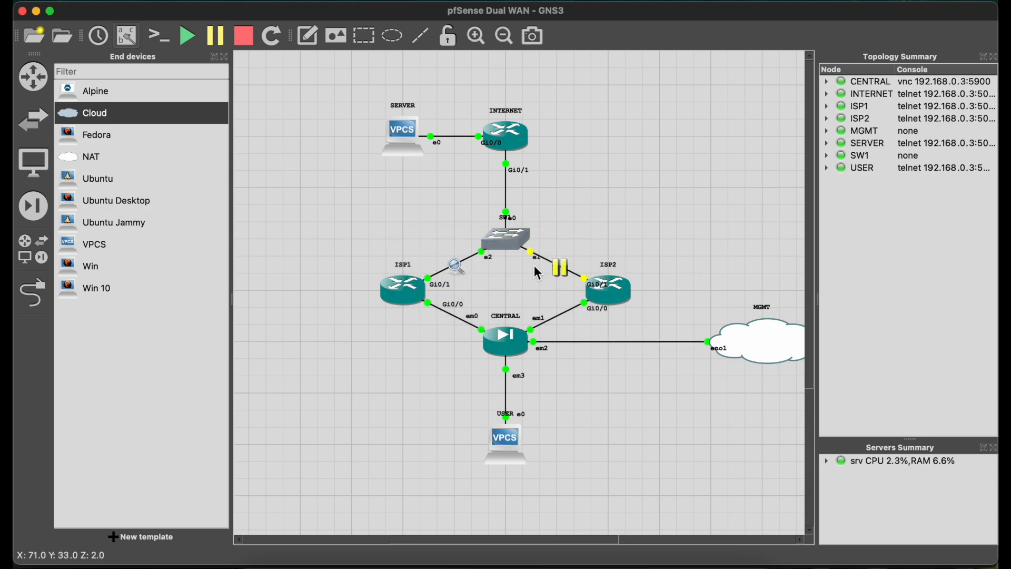
{"action": "right_click", "coordinate": [549, 260]}
{"action": "left_click", "coordinate": [579, 287]}
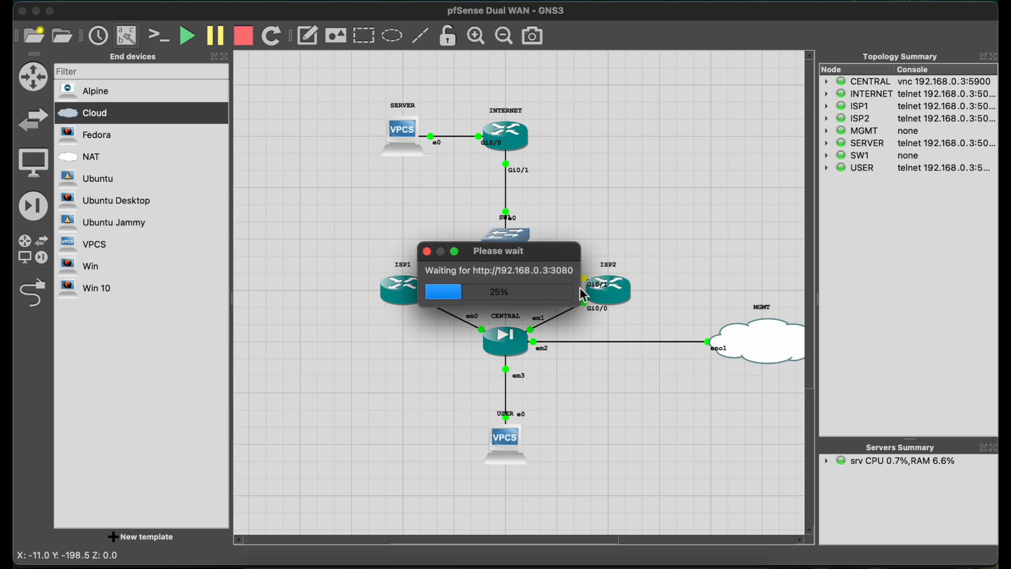
Quit GNS3, dismissing the wait dialog and confirming the exit, and launch it again.
{"action": "left_click", "coordinate": [55, 33]}
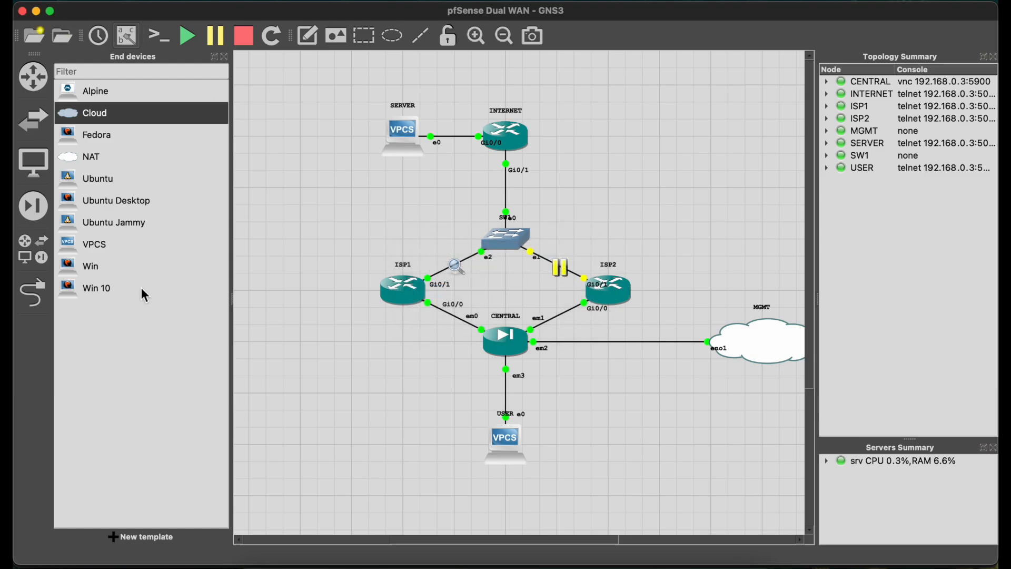
{"action": "left_click", "coordinate": [22, 12]}
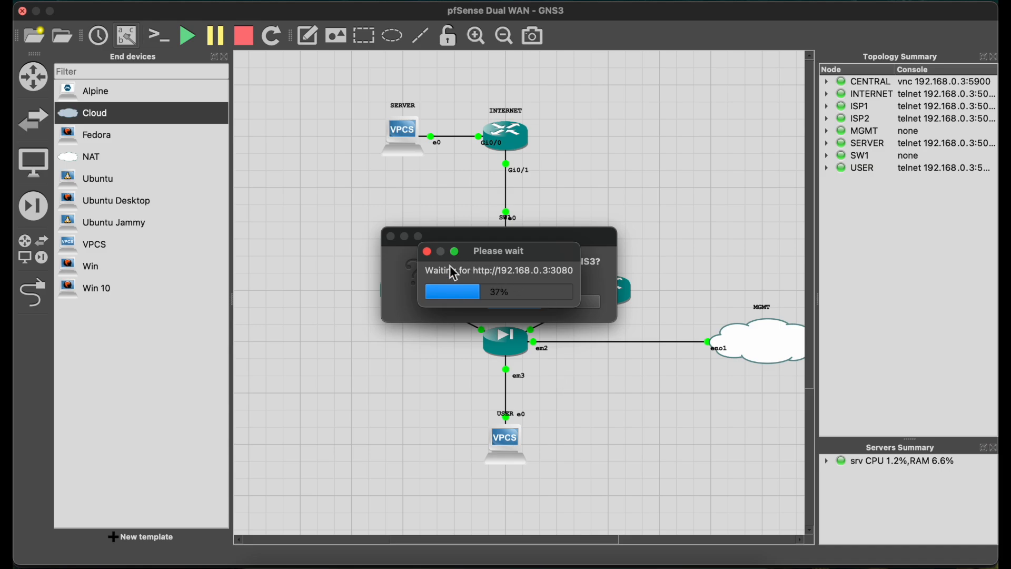
{"action": "left_click", "coordinate": [428, 252]}
{"action": "left_click", "coordinate": [559, 307]}
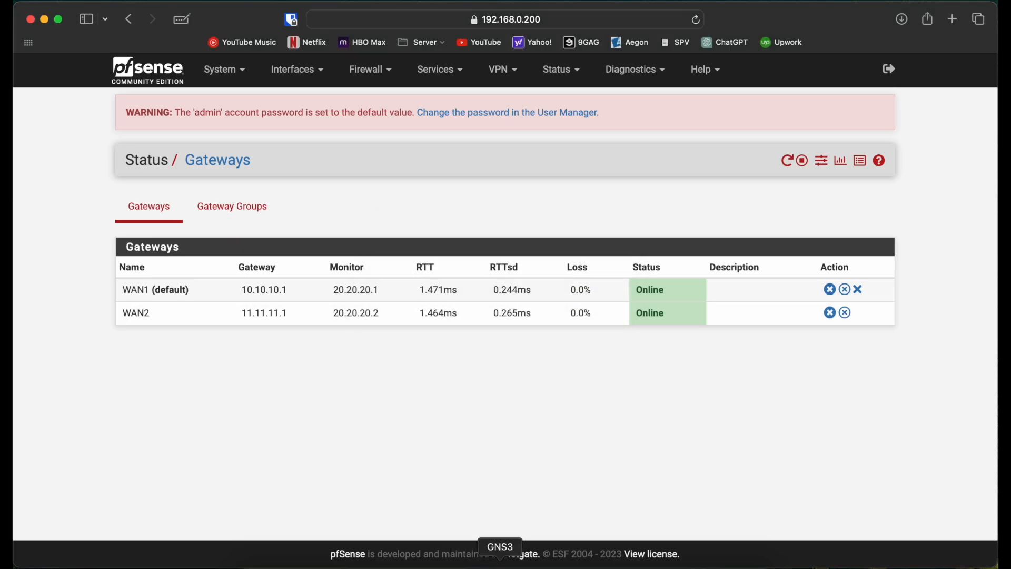
{"action": "left_click", "coordinate": [502, 567]}
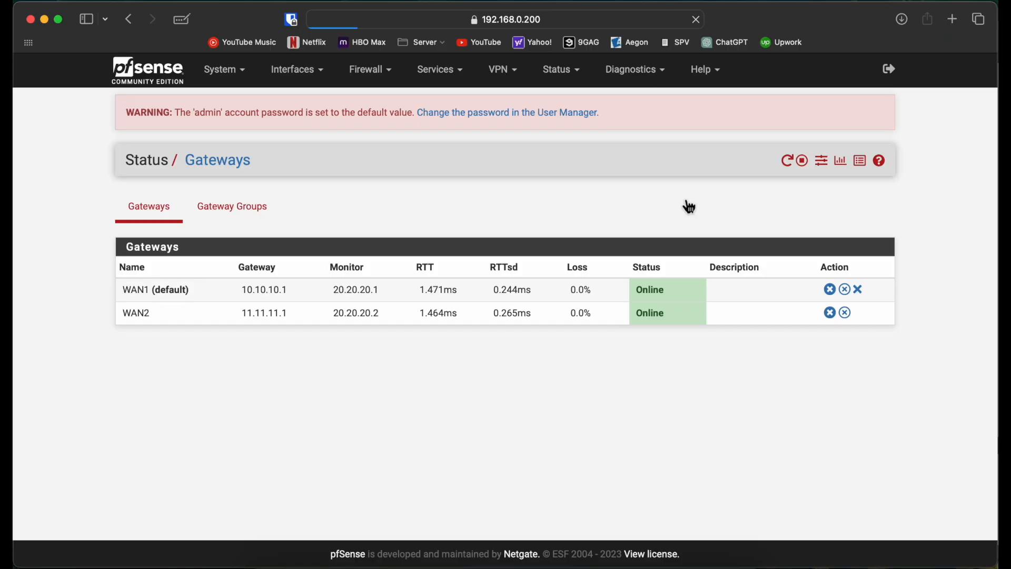
Start a continuous ping to 30.30.30.1 in the restarted USER console and return to Safari.
{"action": "key", "text": "ctrl+Right"}
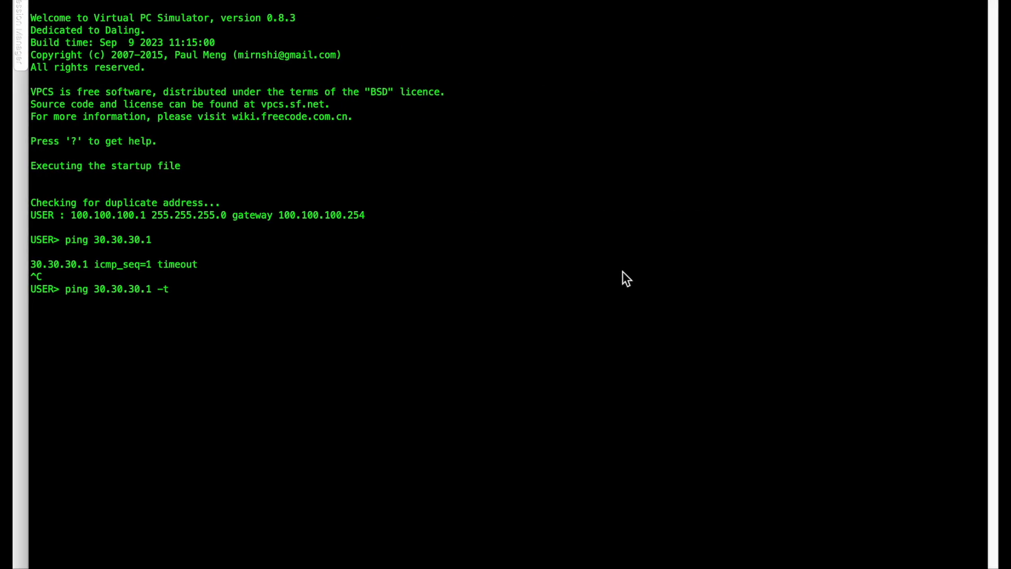
{"action": "key", "text": "Return"}
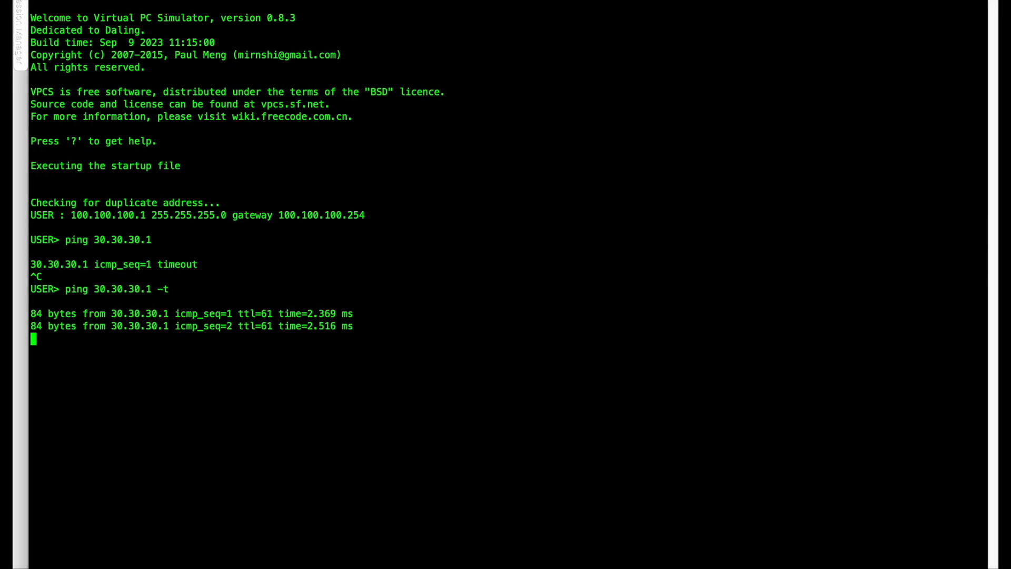
{"action": "key", "text": "ctrl+Left"}
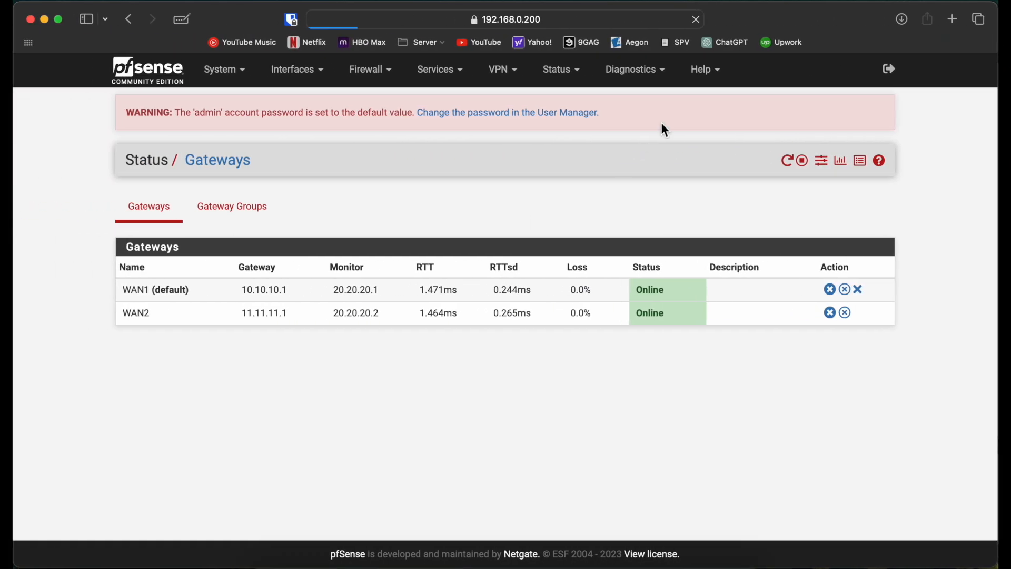
{"action": "left_click", "coordinate": [668, 19]}
{"action": "key", "text": "Right"}
{"action": "key", "text": "BackSpace"}
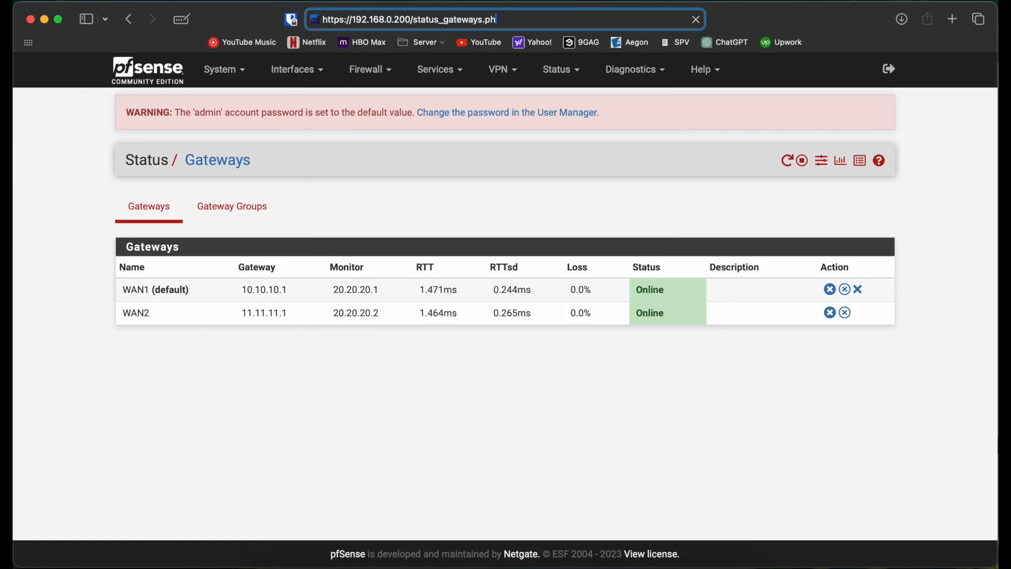
{"action": "key", "text": "BackSpace"}
{"action": "key", "text": "BackSpace"}
{"action": "key", "text": "BackSpace"}
{"action": "key", "text": "BackSpace"}
{"action": "key", "text": "BackSpace"}
{"action": "key", "text": "BackSpace"}
{"action": "key", "text": "BackSpace"}
{"action": "key", "text": "BackSpace"}
{"action": "key", "text": "BackSpace"}
{"action": "key", "text": "BackSpace"}
{"action": "key", "text": "BackSpace"}
{"action": "key", "text": "BackSpace"}
{"action": "key", "text": "BackSpace"}
{"action": "key", "text": "BackSpace"}
{"action": "key", "text": "BackSpace"}
{"action": "key", "text": "BackSpace"}
{"action": "key", "text": "BackSpace"}
{"action": "key", "text": "BackSpace"}
{"action": "key", "text": "BackSpace"}
{"action": "key", "text": "BackSpace"}
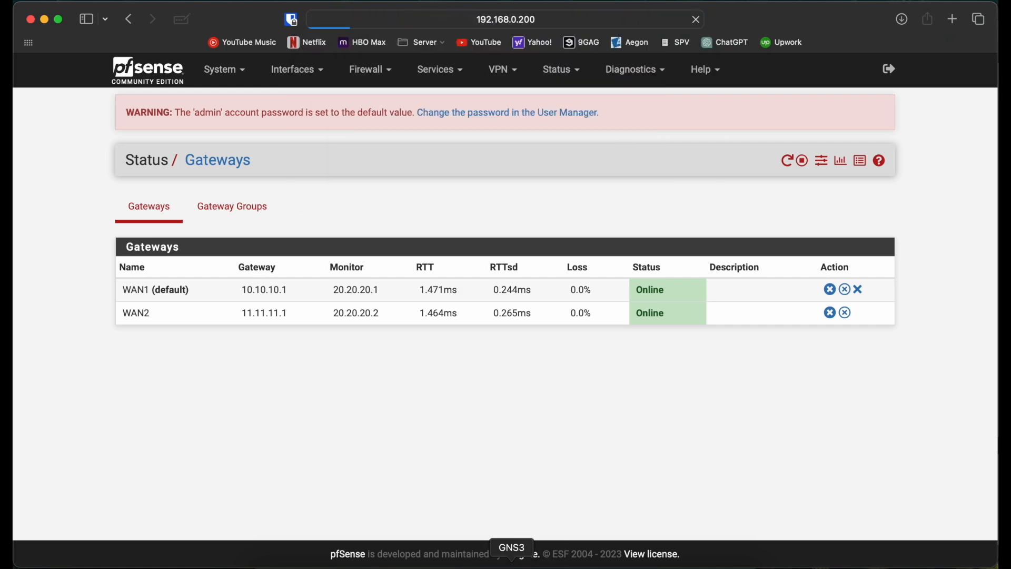
Open the CENTRAL console from GNS3, check pfSense's boot progress without the encryption notice, and close the viewer.
{"action": "left_click", "coordinate": [510, 561]}
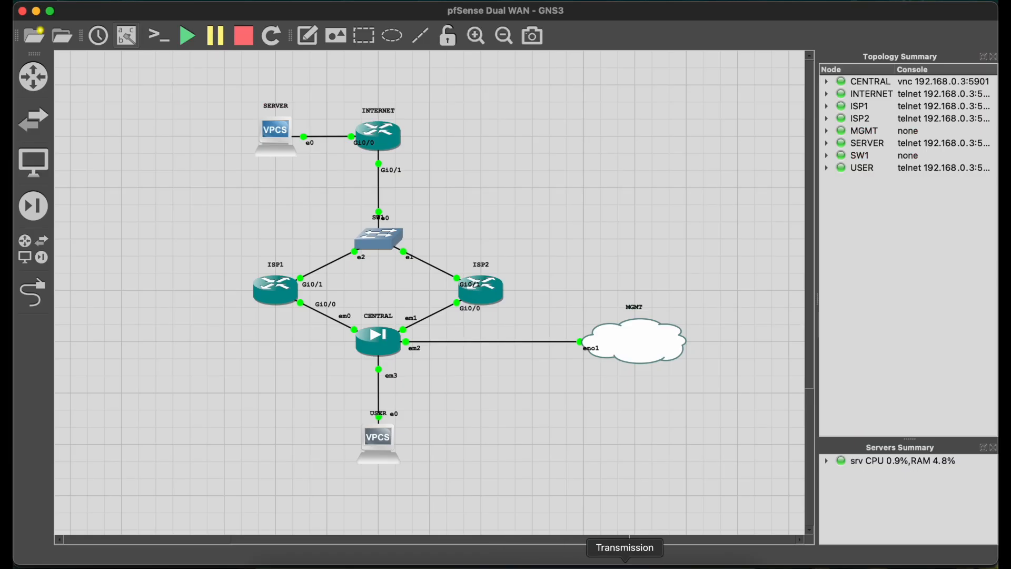
{"action": "double_click", "coordinate": [380, 360]}
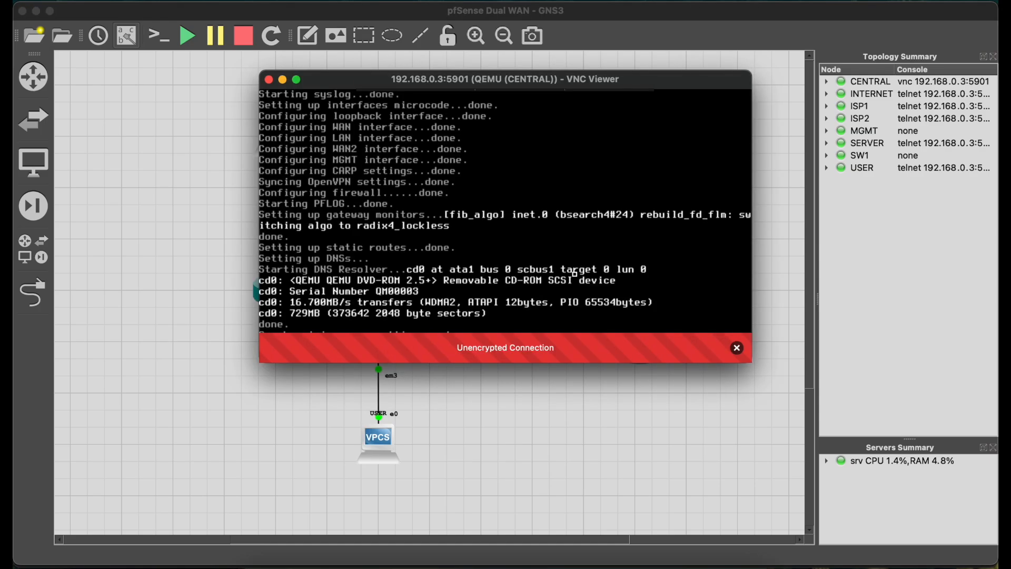
{"action": "left_click", "coordinate": [736, 347]}
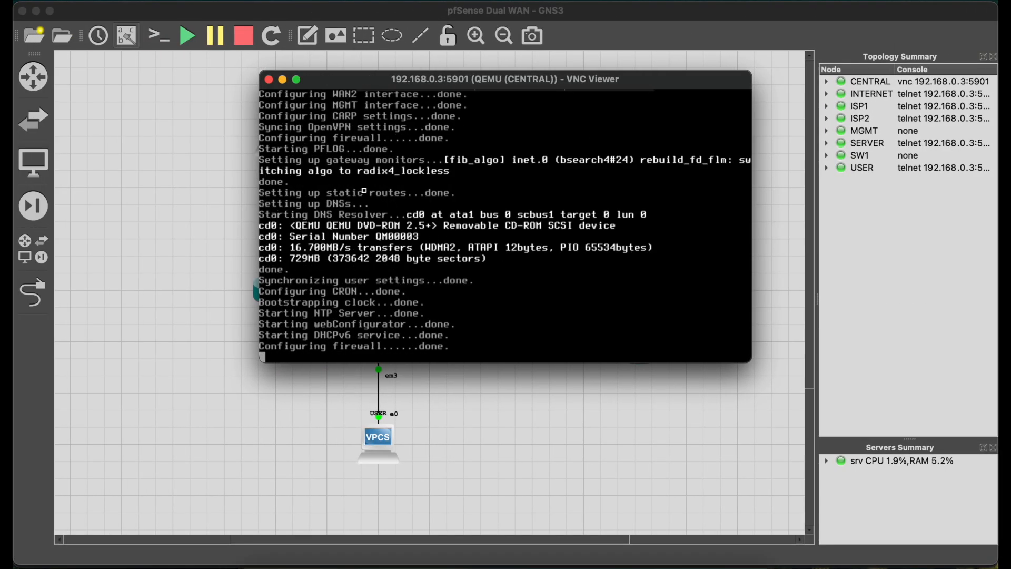
{"action": "left_click", "coordinate": [269, 79]}
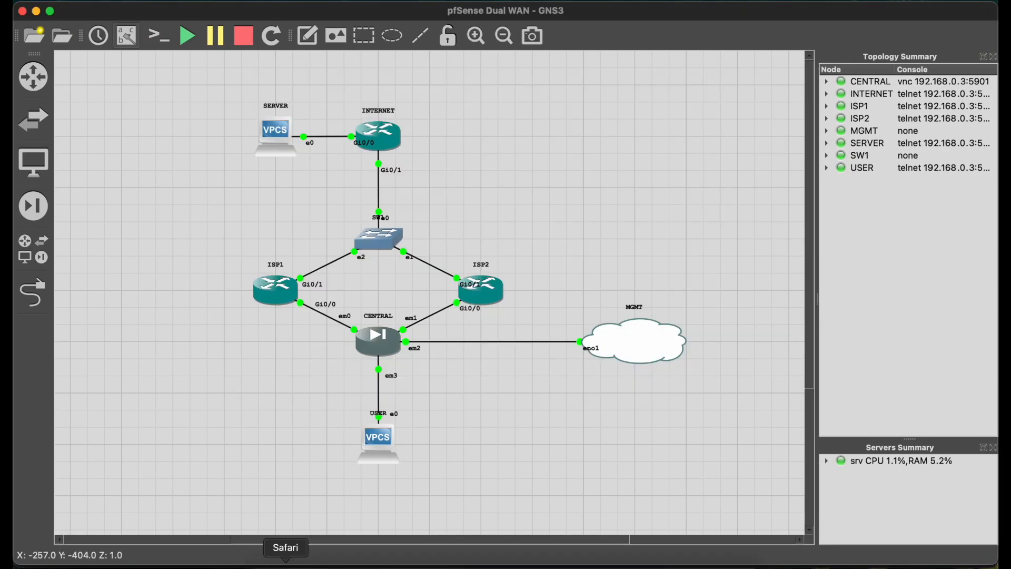
{"action": "left_click", "coordinate": [286, 561]}
{"action": "left_click", "coordinate": [652, 19]}
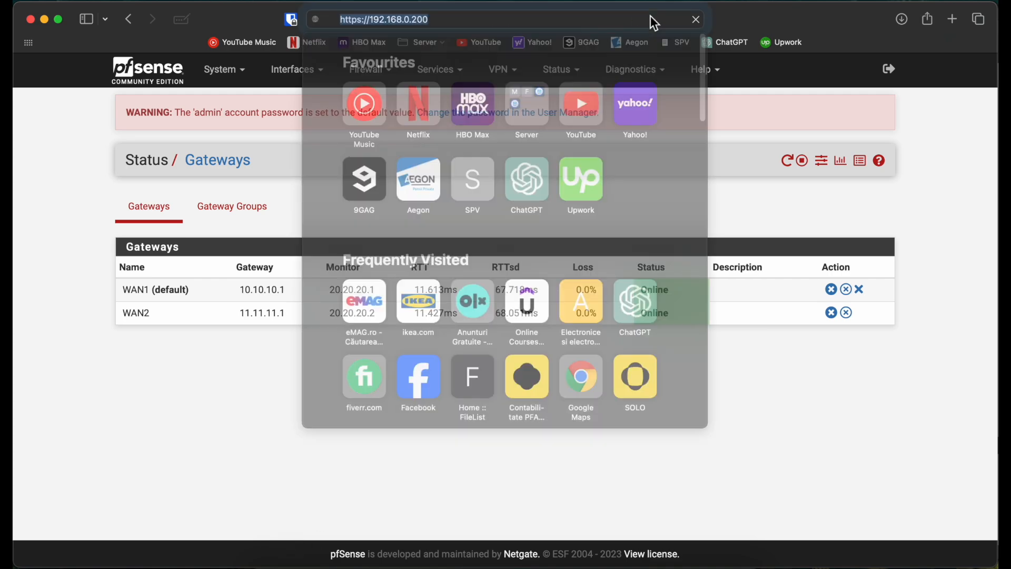
{"action": "key", "text": "Return"}
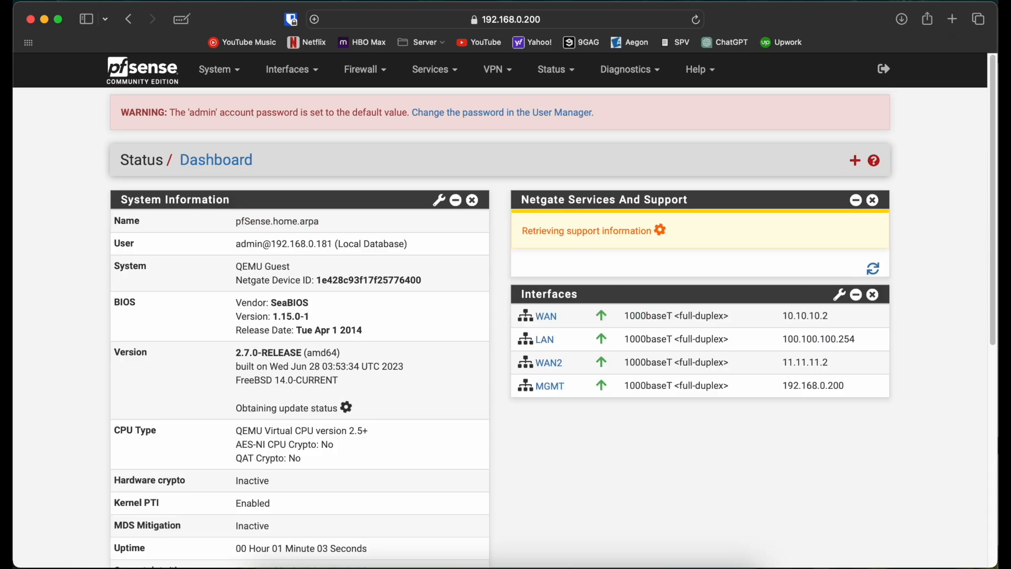
{"action": "left_click", "coordinate": [556, 69]}
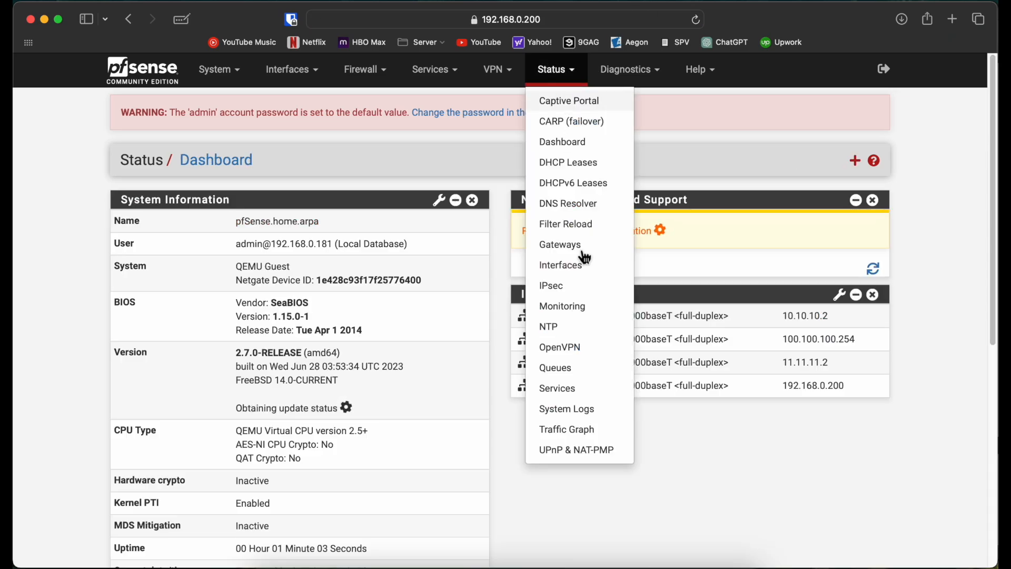
{"action": "left_click", "coordinate": [563, 246]}
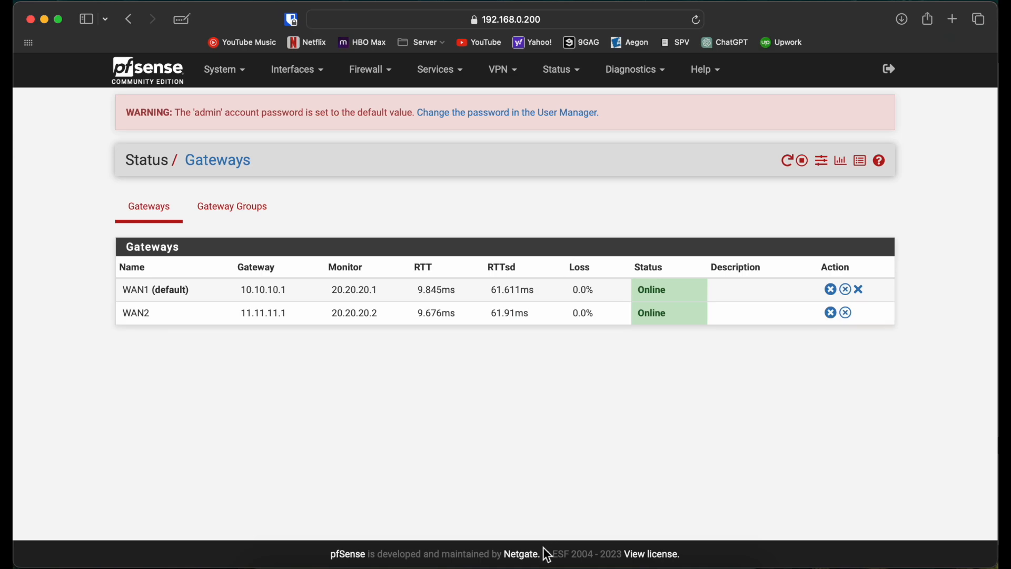
Switch to GNS3 and suspend the link between SW1 and ISP2.
{"action": "left_click", "coordinate": [512, 560]}
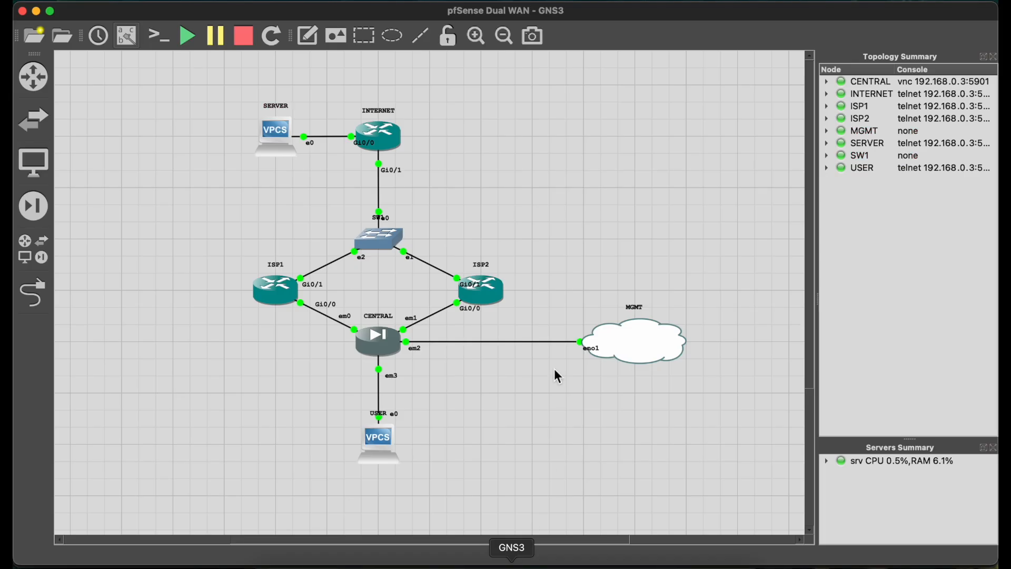
{"action": "right_click", "coordinate": [434, 274]}
{"action": "left_click", "coordinate": [449, 302]}
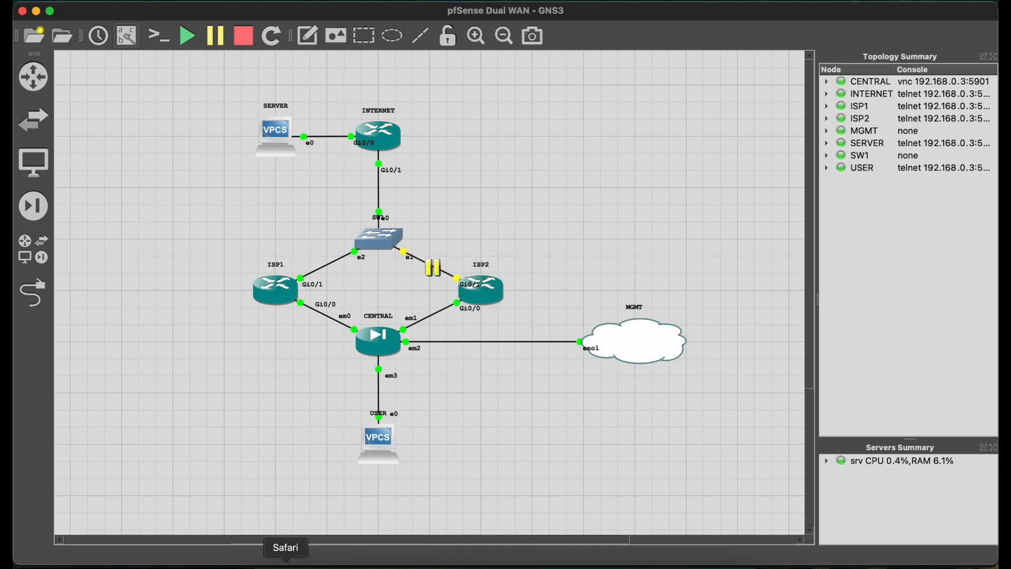
Return to Safari and reload the gateway status page repeatedly to monitor WAN2's packet loss and status.
{"action": "left_click", "coordinate": [286, 565]}
{"action": "left_click", "coordinate": [696, 20]}
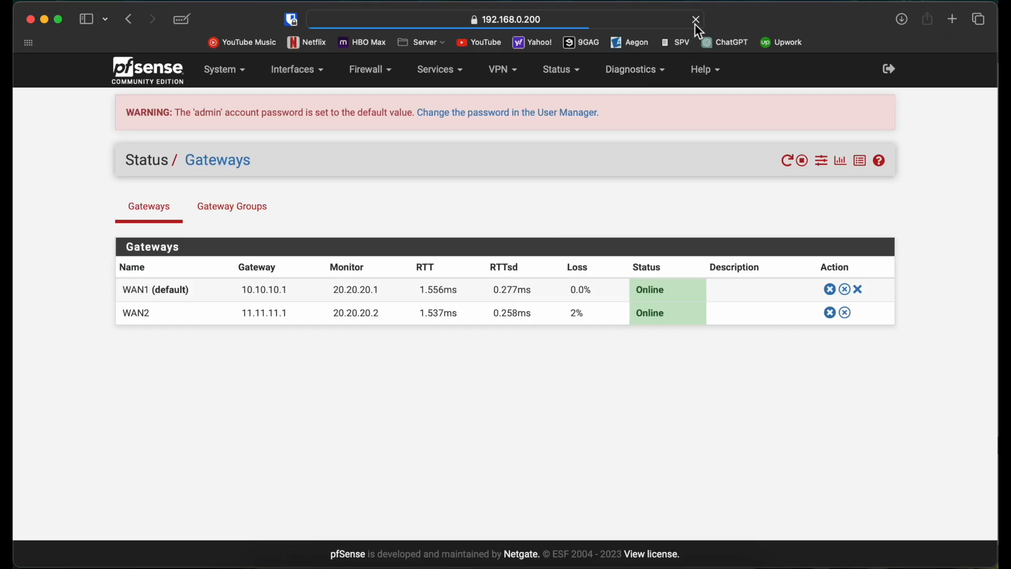
{"action": "left_click", "coordinate": [696, 20]}
{"action": "left_click", "coordinate": [694, 23]}
{"action": "left_click", "coordinate": [695, 23]}
{"action": "left_click", "coordinate": [694, 23]}
{"action": "left_click", "coordinate": [694, 24]}
{"action": "left_click", "coordinate": [694, 24]}
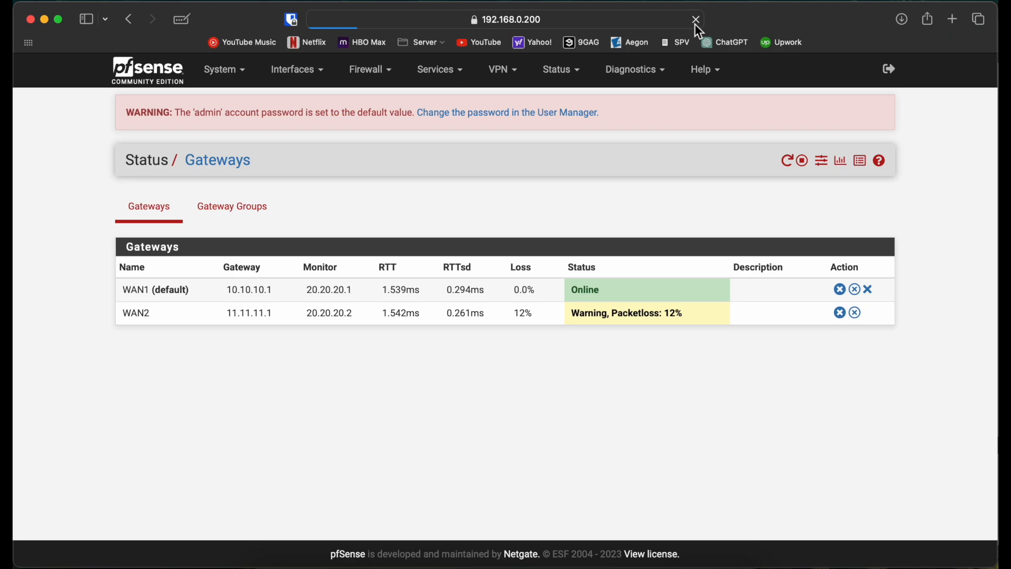
Check the USER console's continuous ping replies from 30.30.30.1 and return to the pfSense gateway status page.
{"action": "key", "text": "ctrl+Right"}
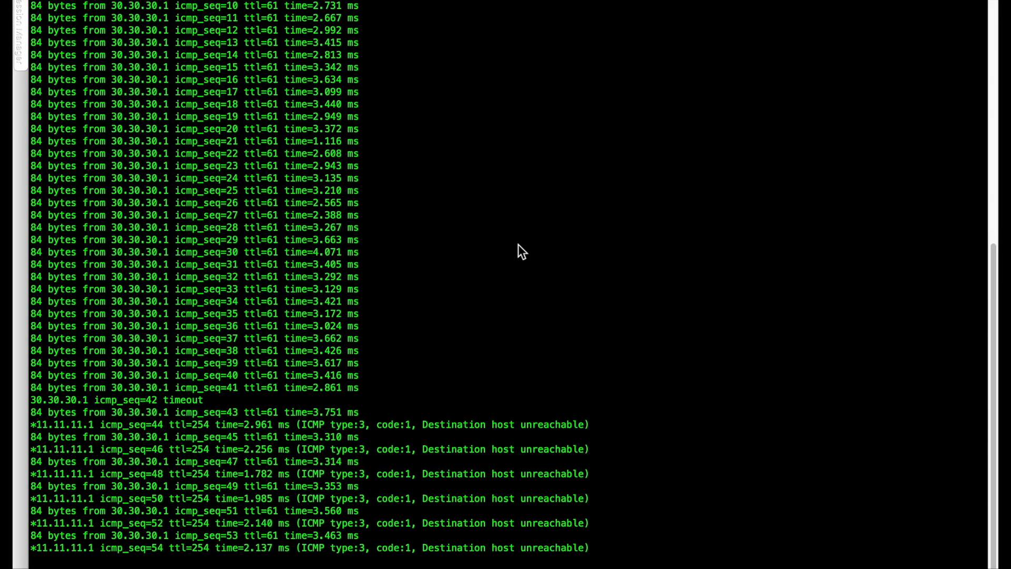
{"action": "key", "text": "ctrl+Left"}
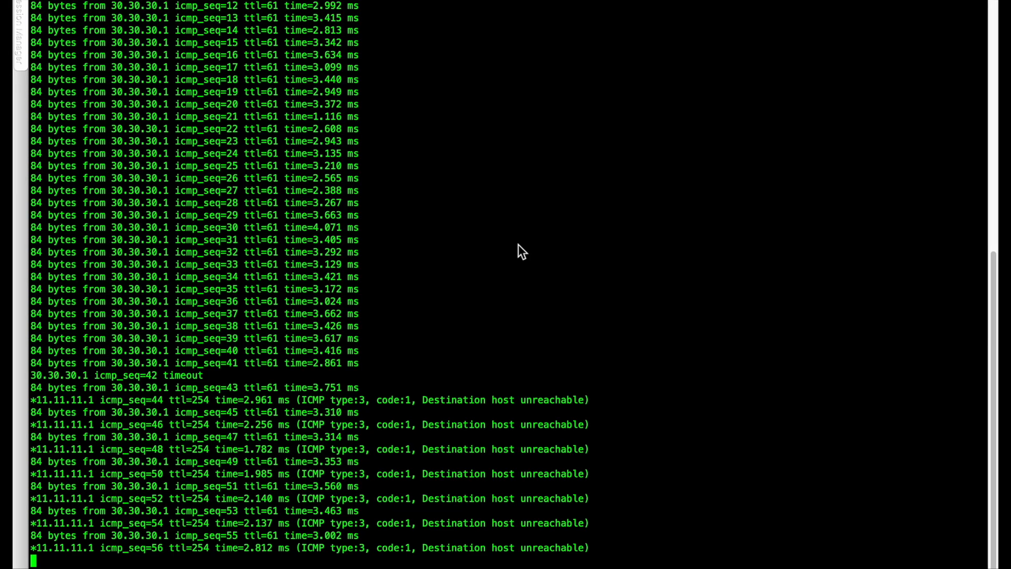
{"action": "key", "text": "ctrl+Left"}
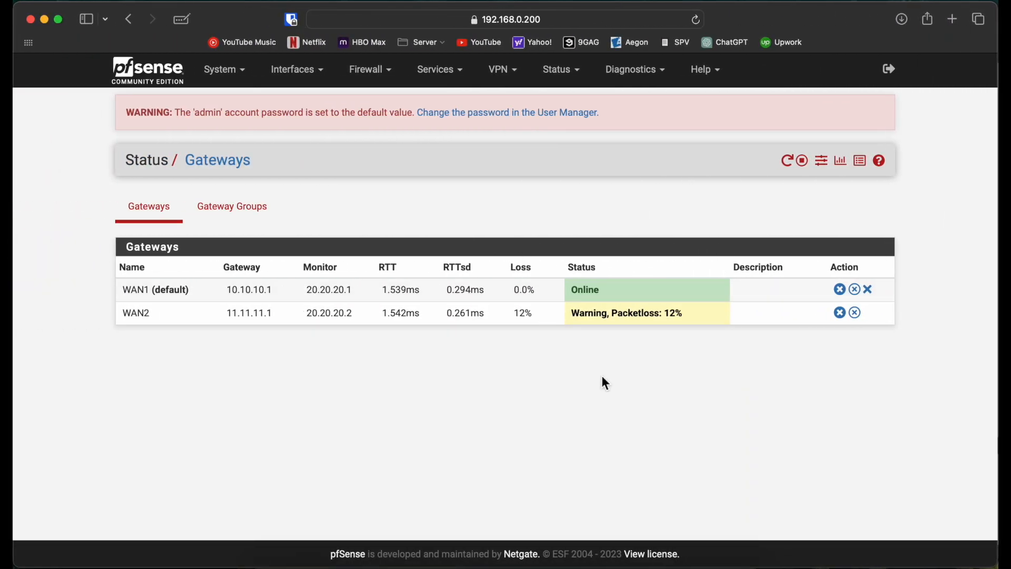
Resume the suspended link between SW1 and ISP2 in GNS3 and minimize its window.
{"action": "left_click", "coordinate": [509, 559]}
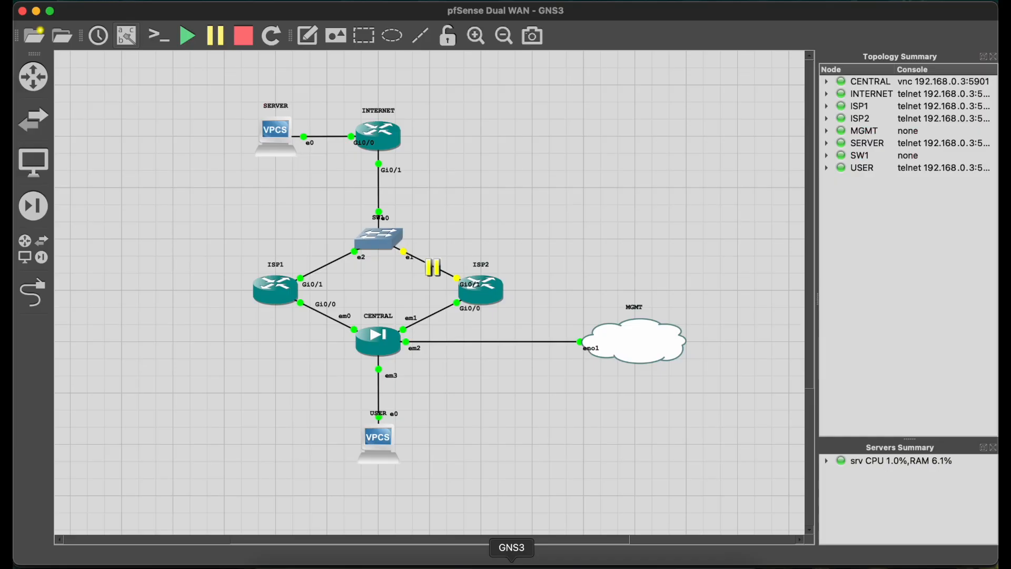
{"action": "right_click", "coordinate": [432, 266]}
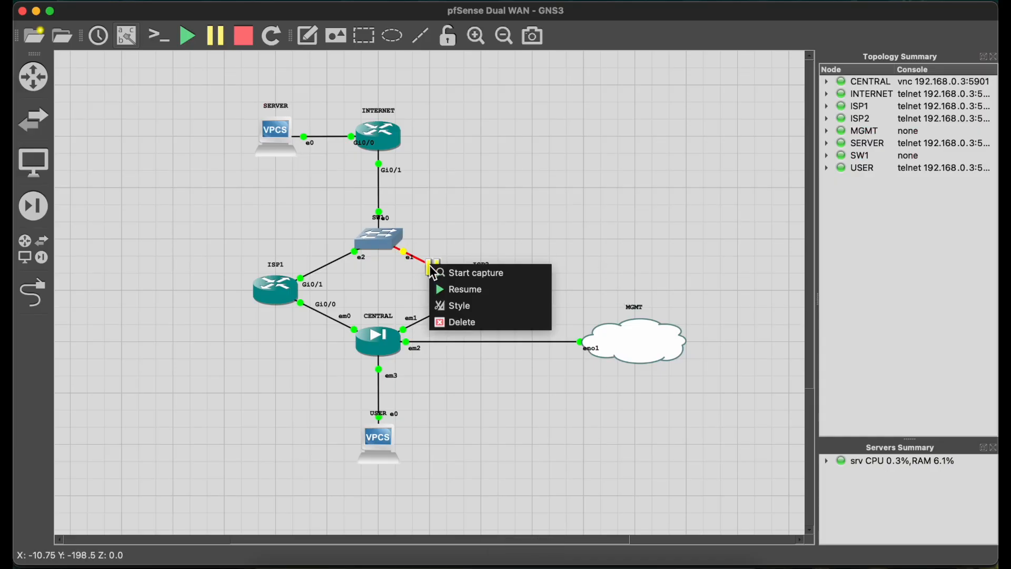
{"action": "left_click", "coordinate": [450, 301]}
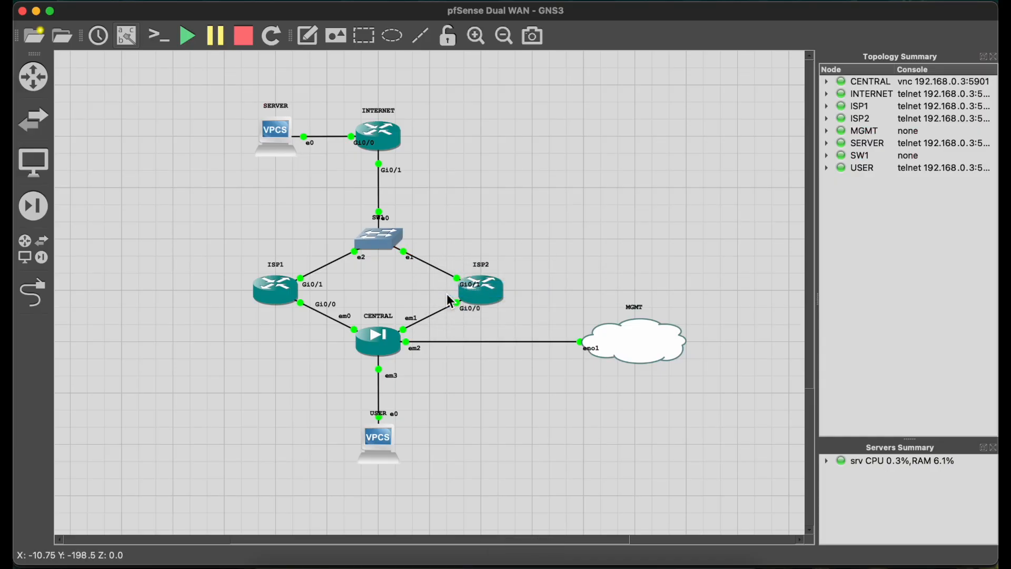
{"action": "left_click", "coordinate": [36, 11]}
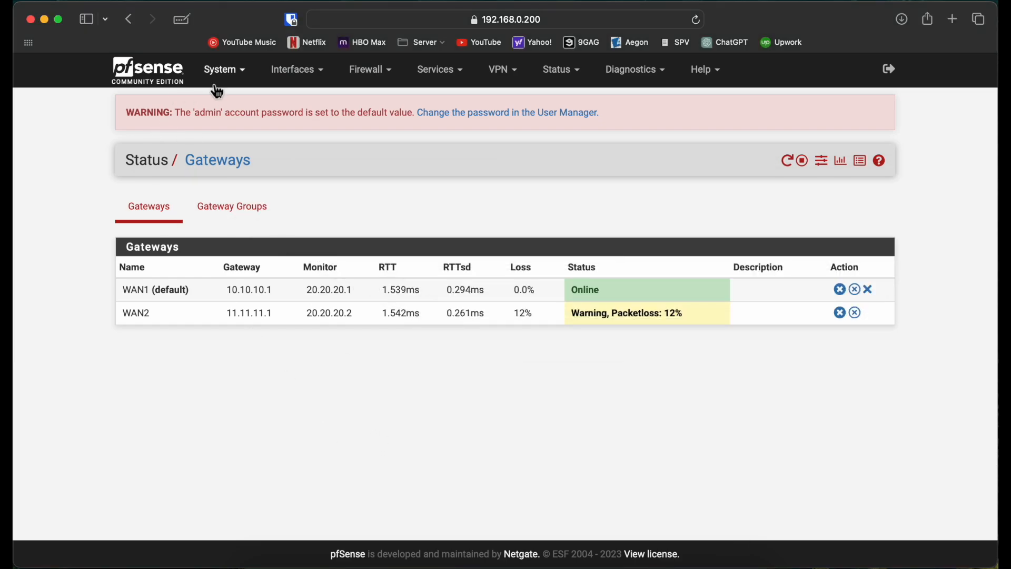
Open the WAN1 gateway for editing from pfSense's routing settings and display its advanced monitoring options.
{"action": "left_click", "coordinate": [236, 76]}
{"action": "left_click", "coordinate": [244, 226]}
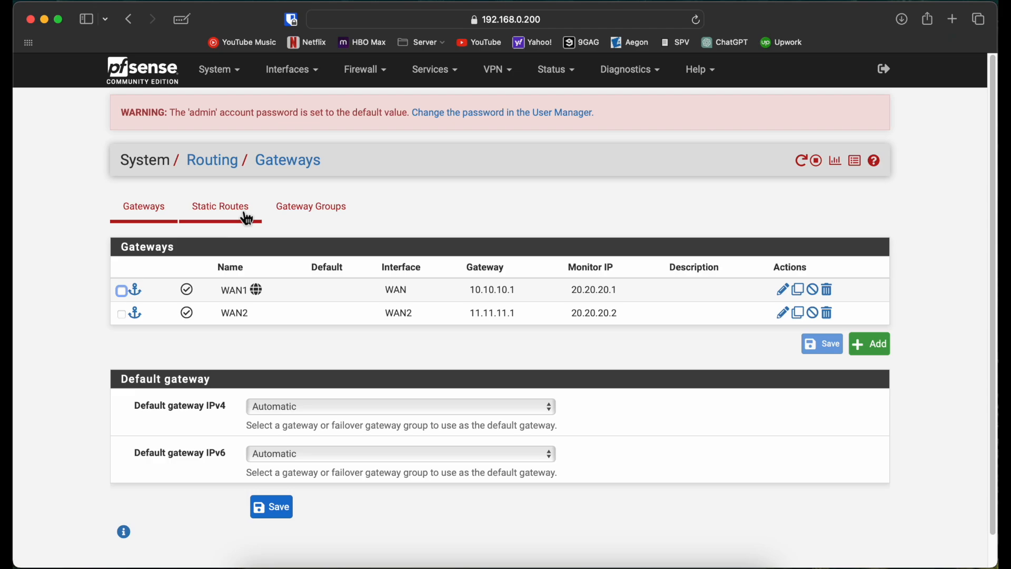
{"action": "double_click", "coordinate": [303, 290]}
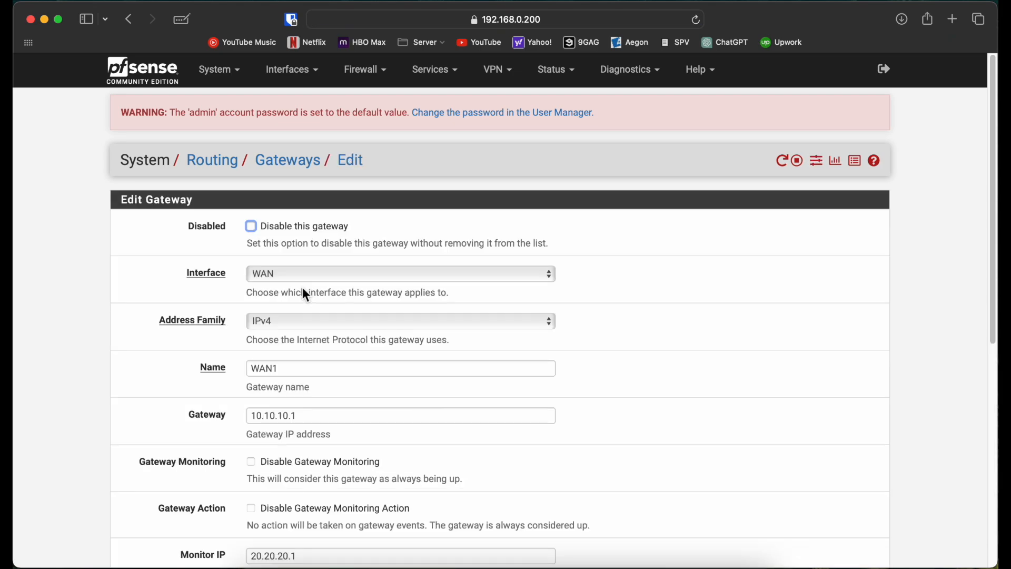
{"action": "scroll", "coordinate": [305, 291], "scroll_direction": "down", "scroll_amount": 5}
{"action": "scroll", "coordinate": [93, 279], "scroll_direction": "down", "scroll_amount": 5}
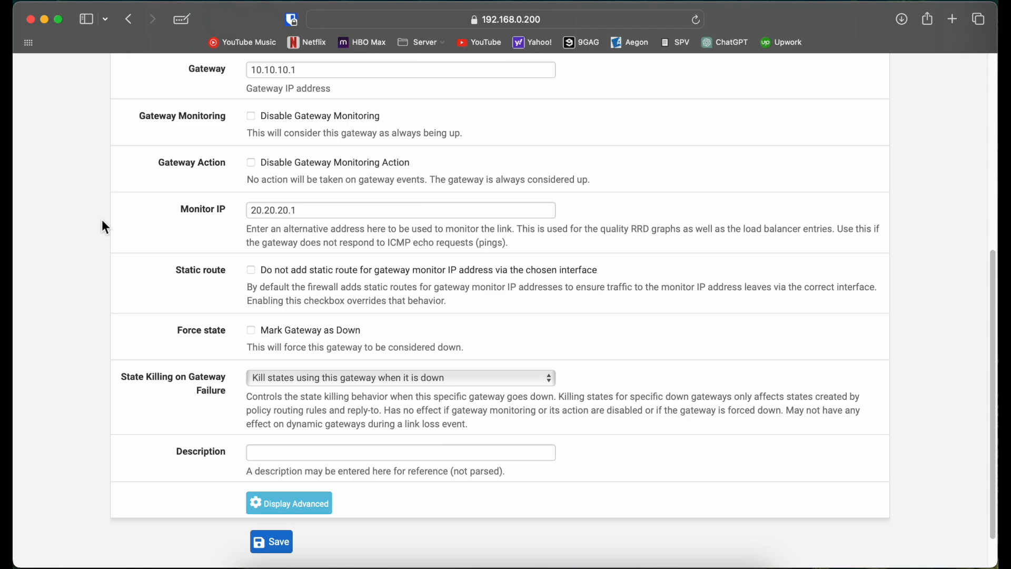
{"action": "left_click", "coordinate": [299, 516]}
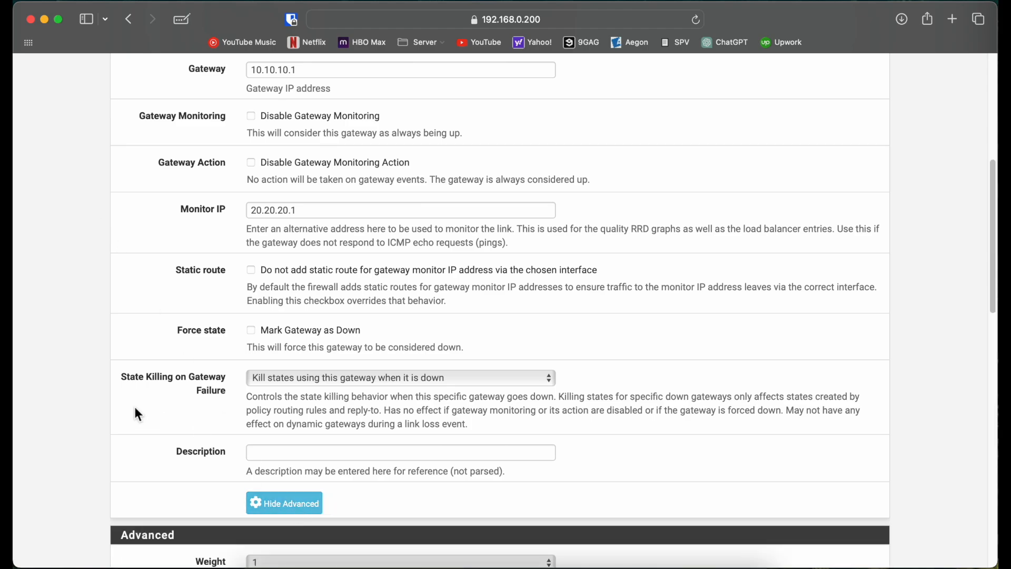
{"action": "scroll", "coordinate": [135, 405], "scroll_direction": "down", "scroll_amount": 5}
{"action": "scroll", "coordinate": [138, 414], "scroll_direction": "down", "scroll_amount": 2}
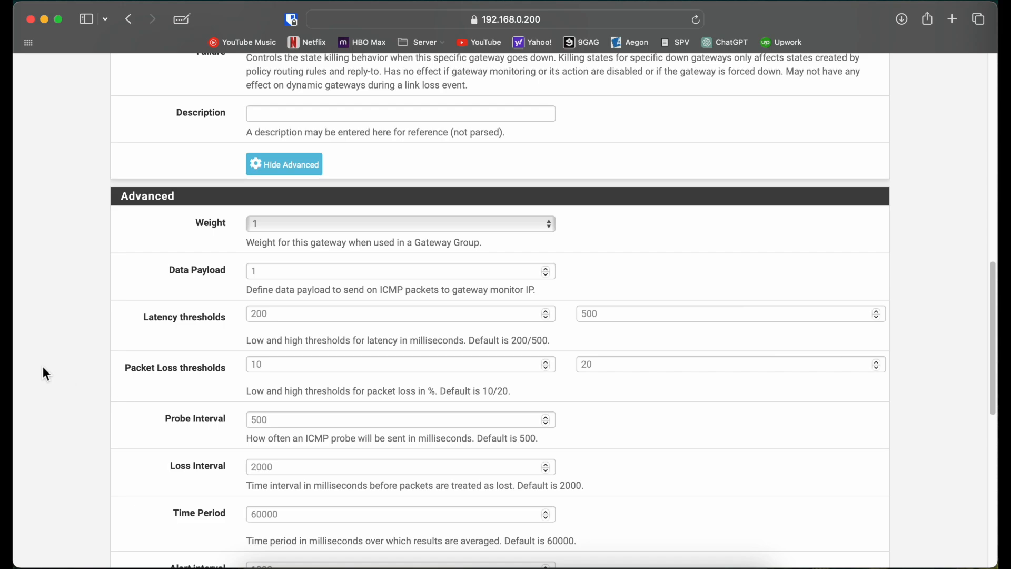
{"action": "scroll", "coordinate": [69, 377], "scroll_direction": "down", "scroll_amount": 3}
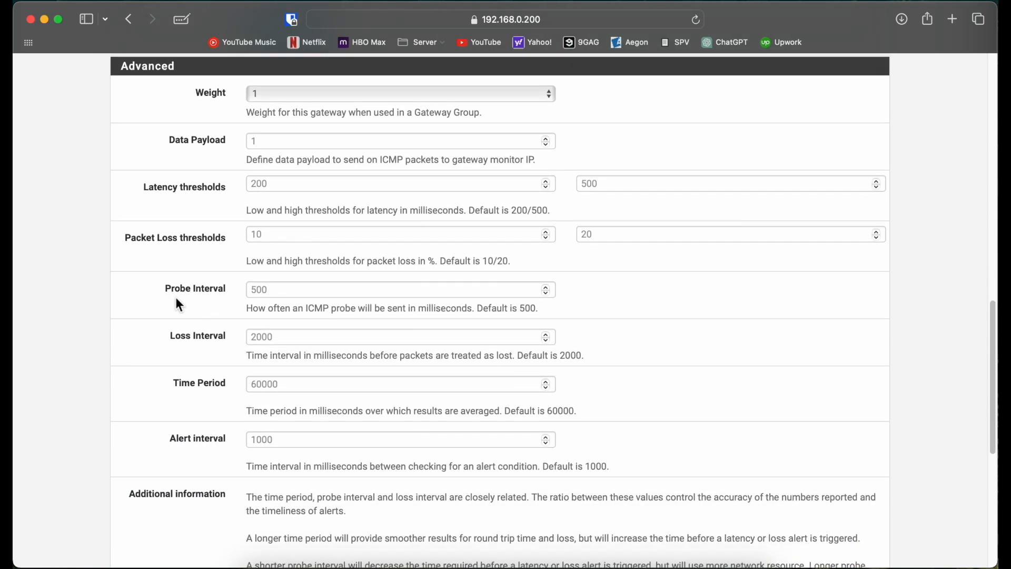
{"action": "scroll", "coordinate": [130, 331], "scroll_direction": "down", "scroll_amount": 1}
Set WAN1's alert interval, time period and loss interval to 500 ms each and try to save the gateway.
{"action": "left_click", "coordinate": [307, 284]}
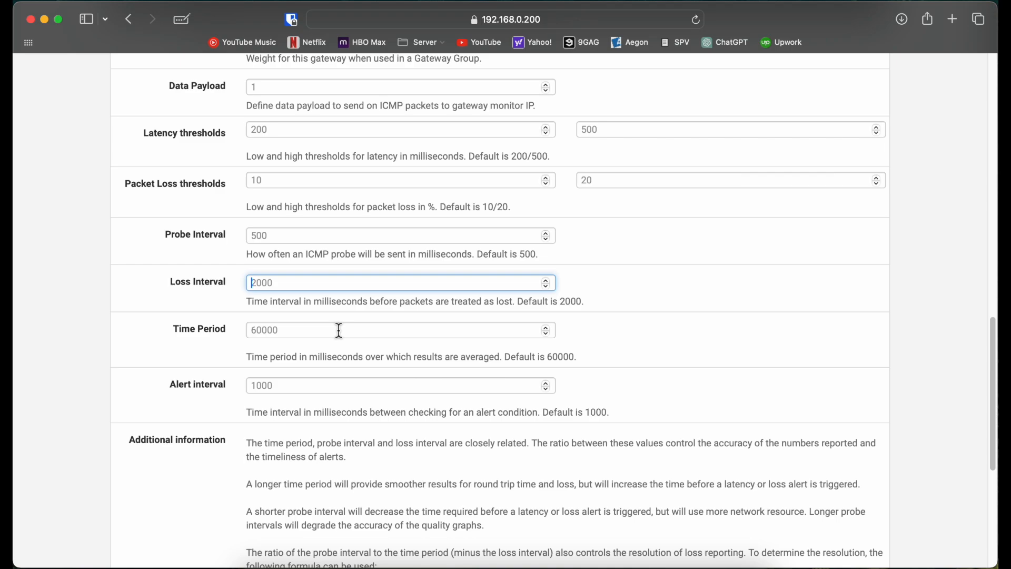
{"action": "left_click", "coordinate": [360, 391]}
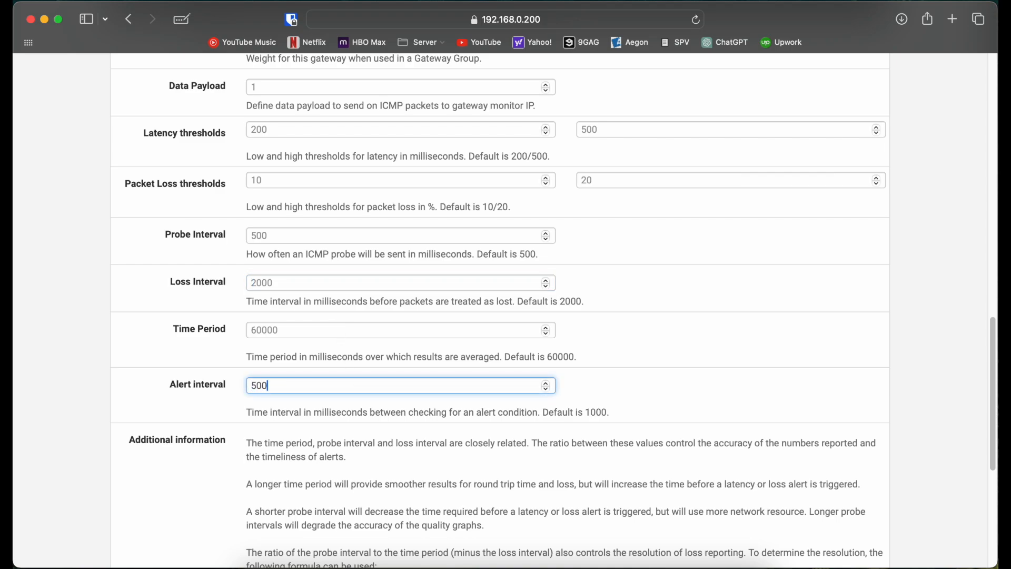
{"action": "left_click", "coordinate": [321, 332]}
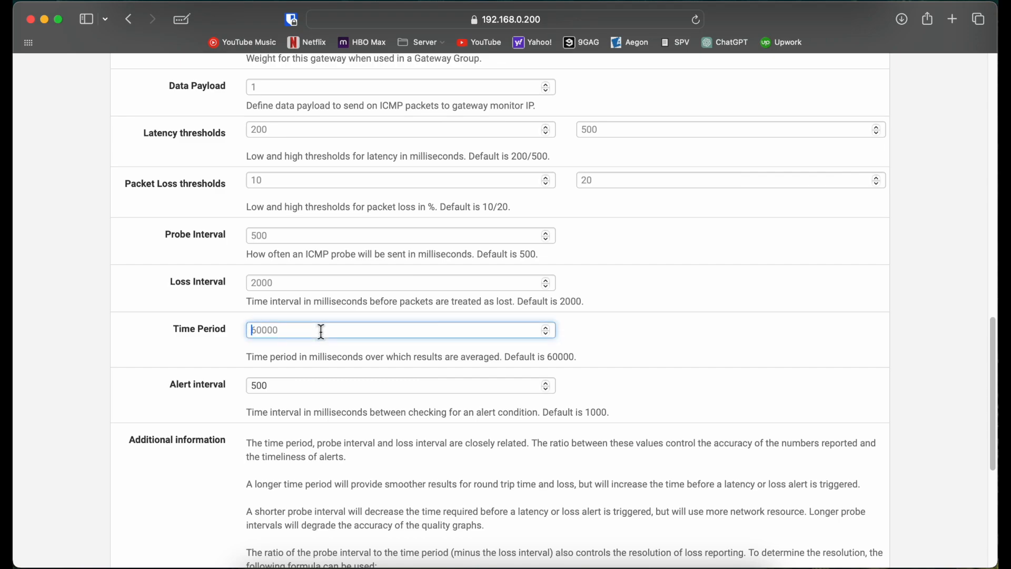
{"action": "type", "text": "500"}
{"action": "left_click", "coordinate": [290, 287]}
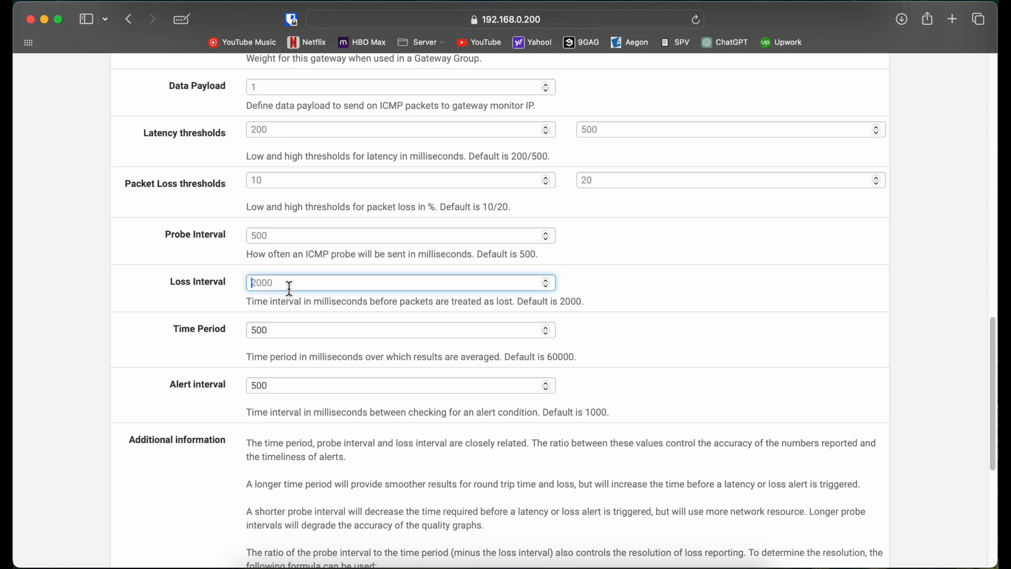
{"action": "type", "text": "500"}
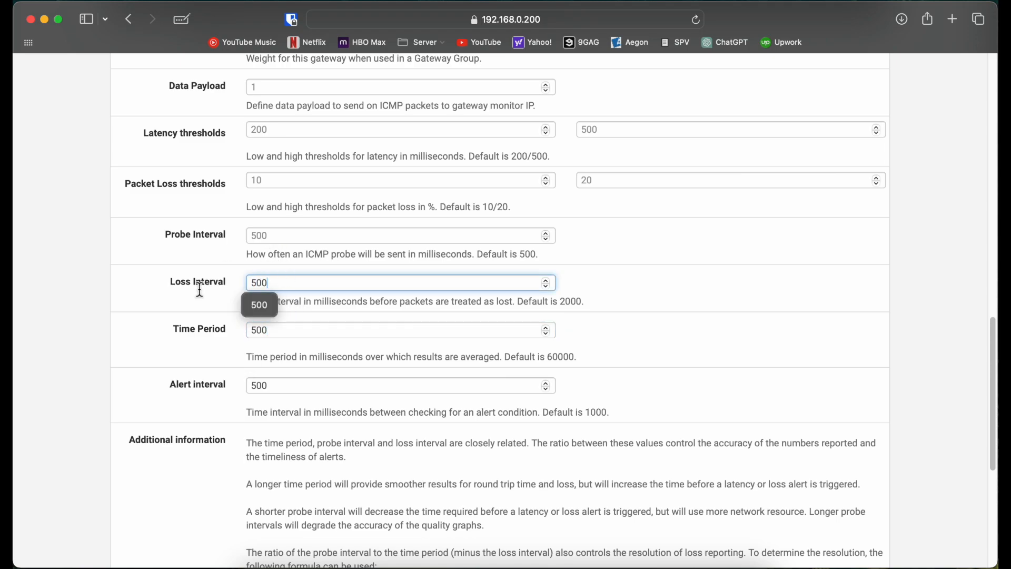
{"action": "left_click", "coordinate": [125, 350]}
{"action": "scroll", "coordinate": [125, 349], "scroll_direction": "down", "scroll_amount": 5}
{"action": "scroll", "coordinate": [158, 431], "scroll_direction": "down", "scroll_amount": 3}
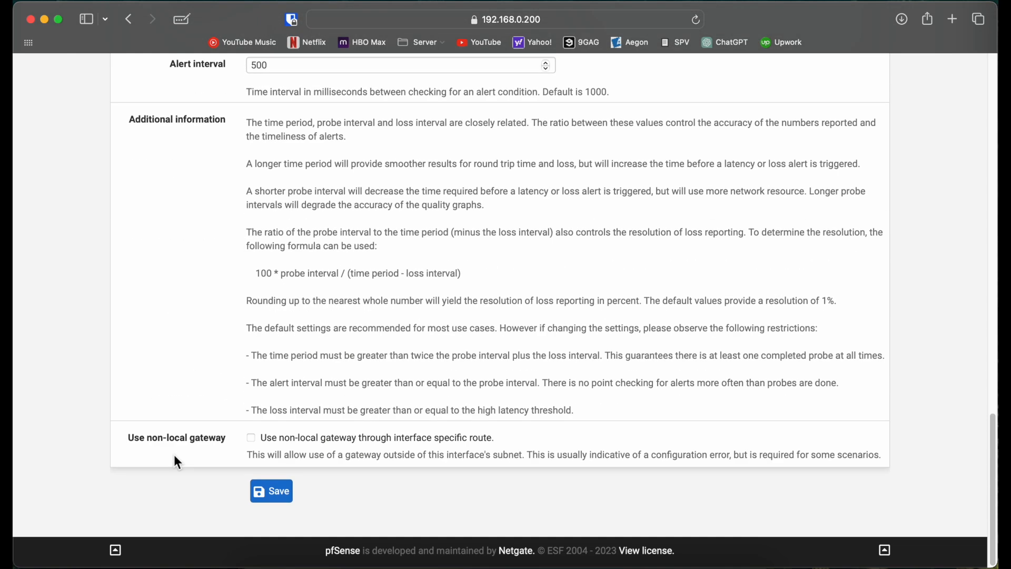
{"action": "left_click", "coordinate": [270, 498]}
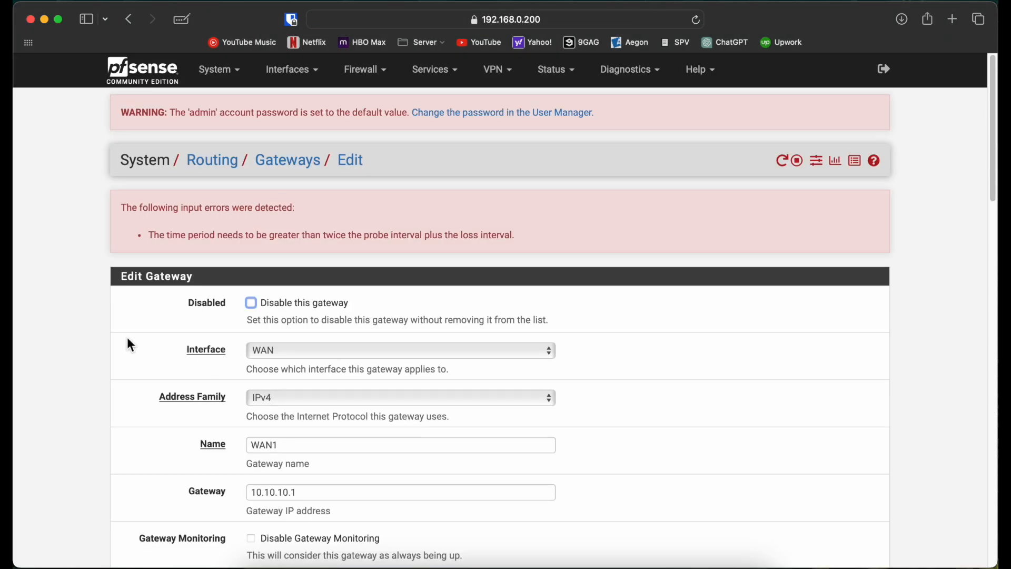
Set WAN1's time period to 1500 ms and try saving the gateway again.
{"action": "scroll", "coordinate": [86, 356], "scroll_direction": "down", "scroll_amount": 2}
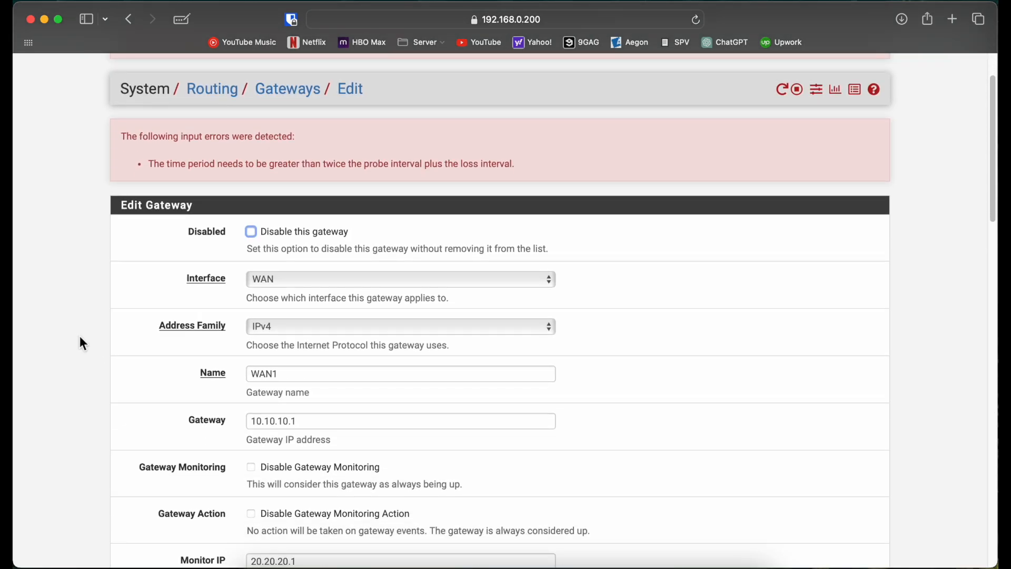
{"action": "scroll", "coordinate": [84, 338], "scroll_direction": "down", "scroll_amount": 1}
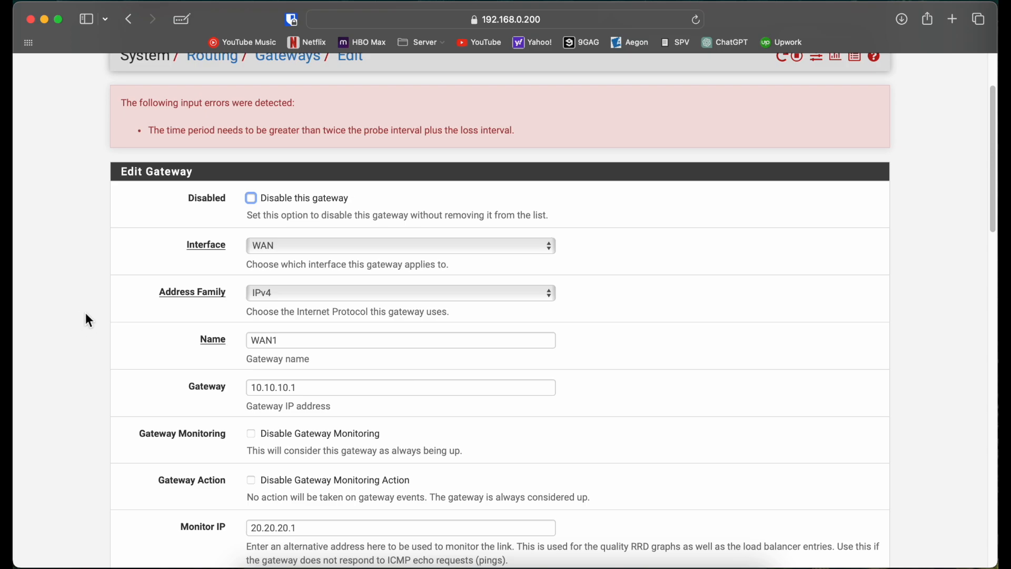
{"action": "scroll", "coordinate": [85, 316], "scroll_direction": "down", "scroll_amount": 10}
{"action": "scroll", "coordinate": [89, 293], "scroll_direction": "down", "scroll_amount": 10}
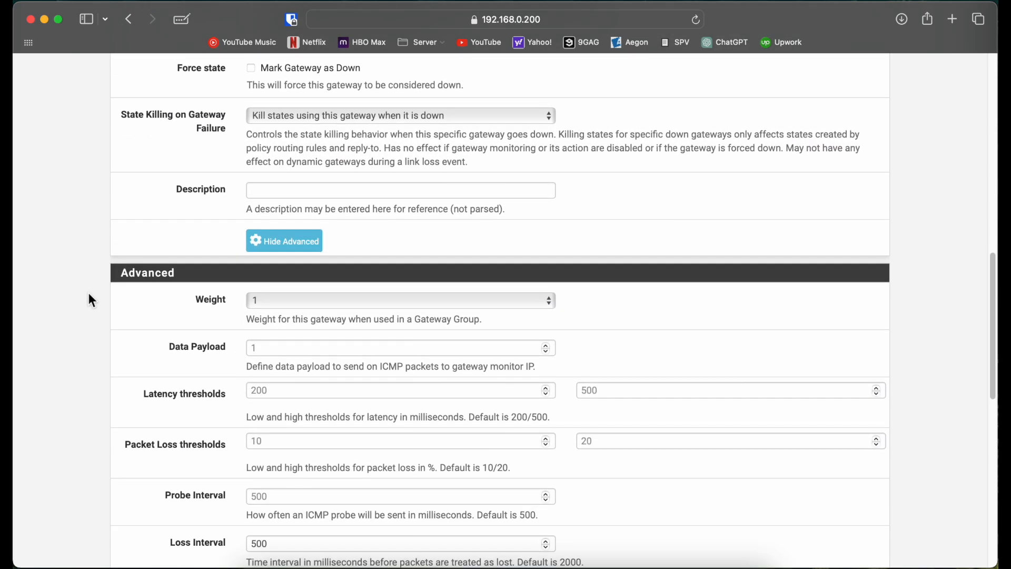
{"action": "scroll", "coordinate": [134, 322], "scroll_direction": "down", "scroll_amount": 2}
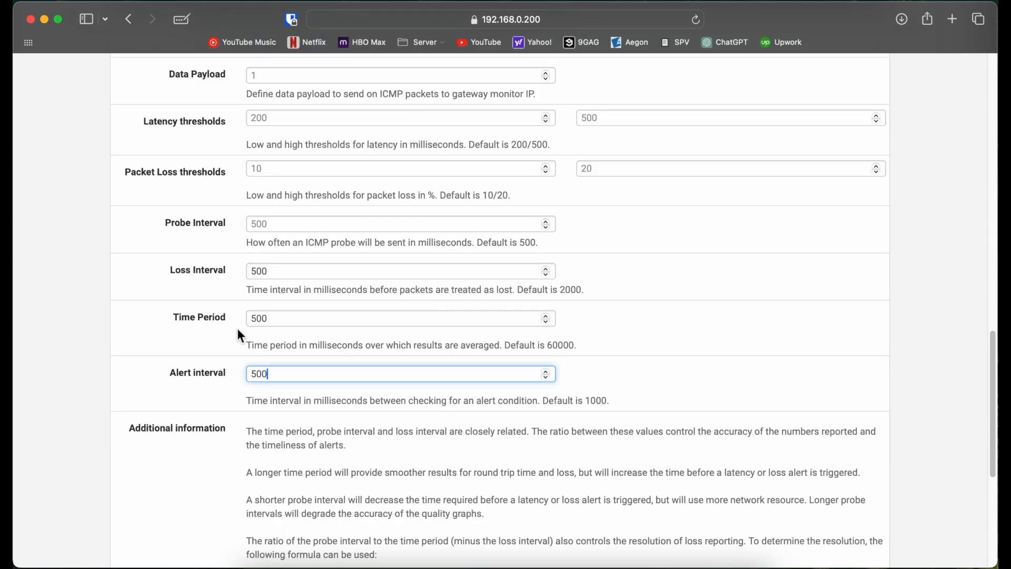
{"action": "left_click", "coordinate": [291, 318]}
{"action": "key", "text": "super+a"}
{"action": "type", "text": "1500"}
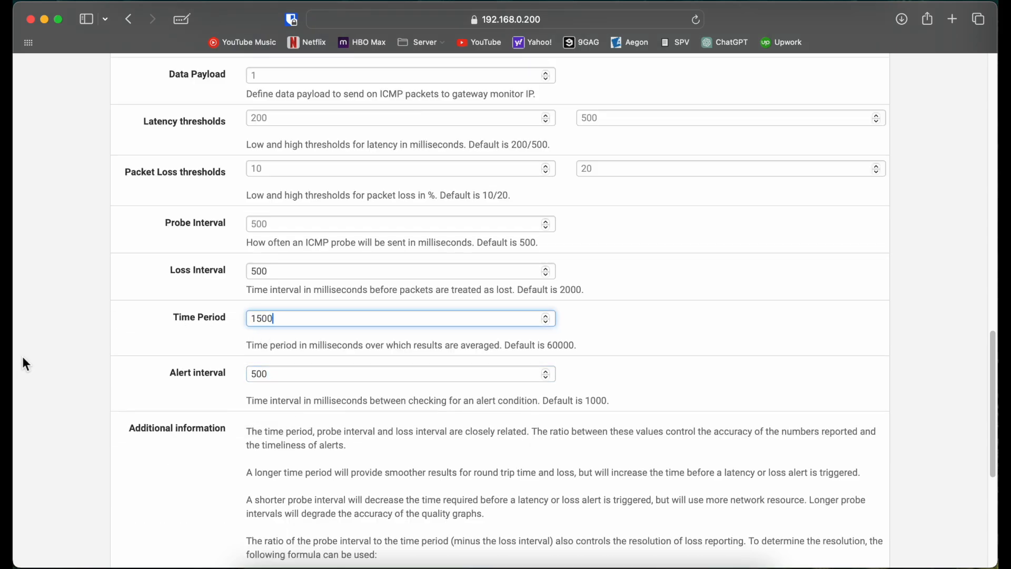
{"action": "left_click", "coordinate": [22, 356]}
{"action": "scroll", "coordinate": [19, 361], "scroll_direction": "down", "scroll_amount": 6}
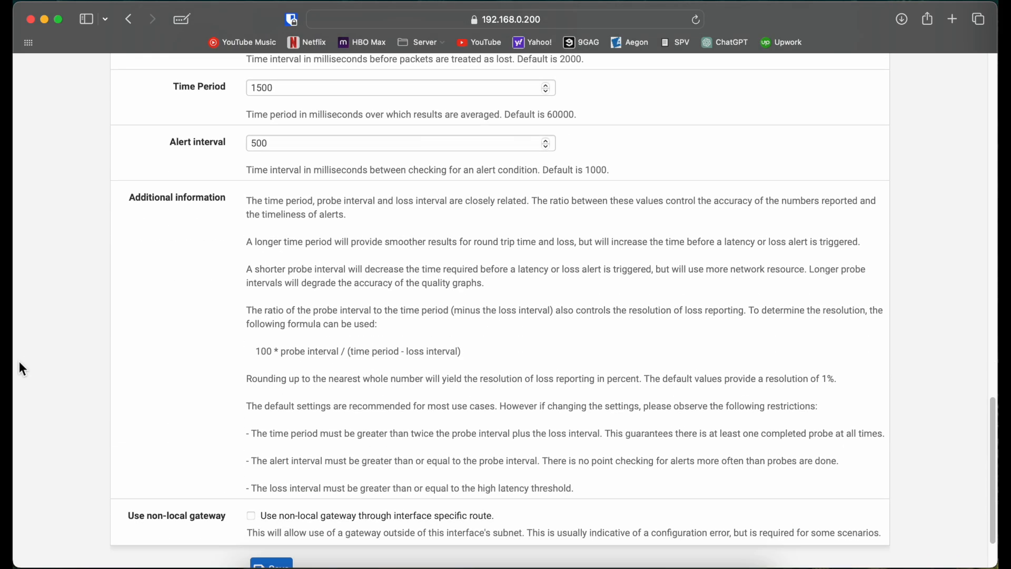
{"action": "left_click", "coordinate": [270, 563]}
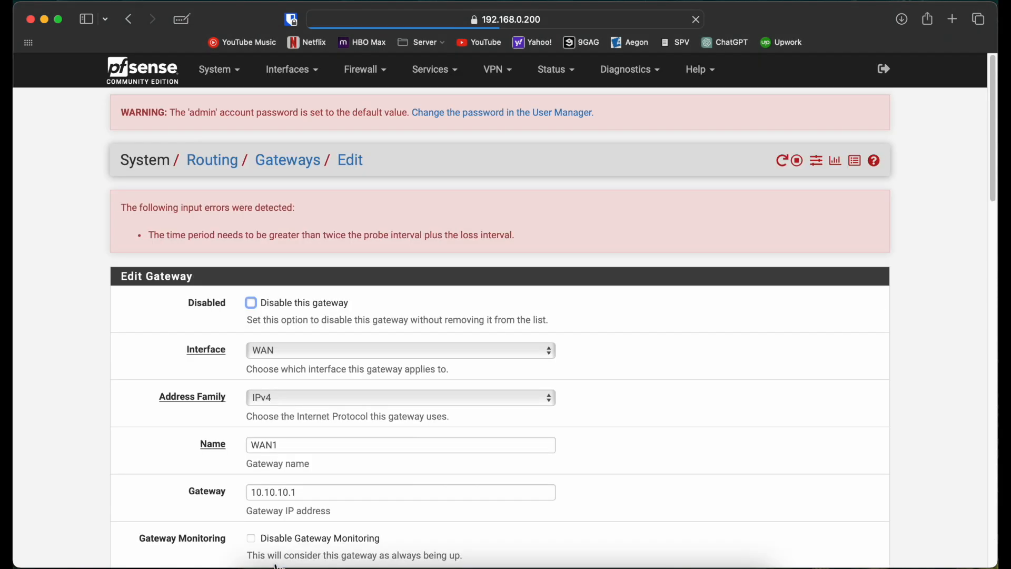
Set WAN1's time period to 2000 ms, save the gateway and apply the changes.
{"action": "scroll", "coordinate": [89, 382], "scroll_direction": "down", "scroll_amount": 20}
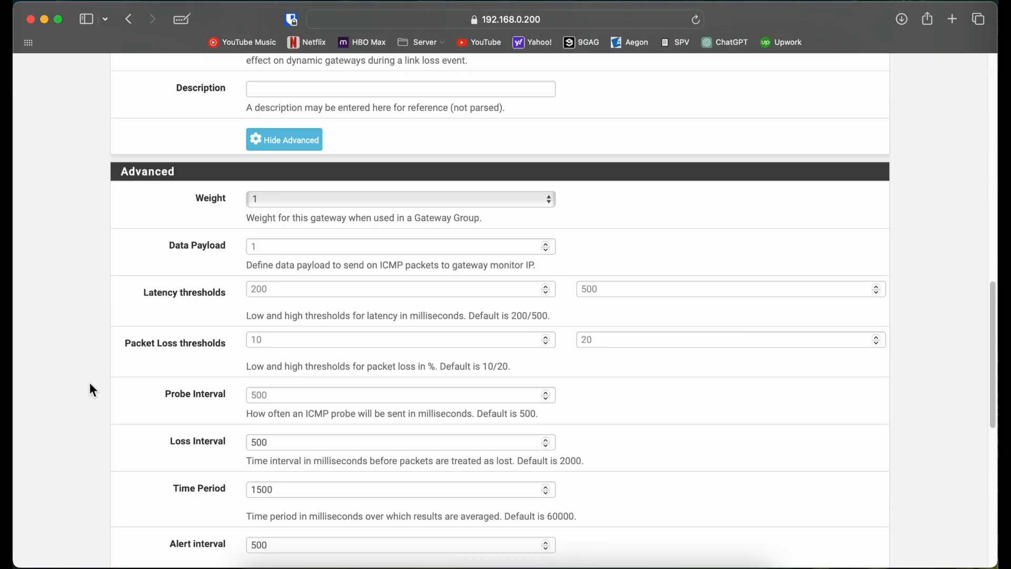
{"action": "double_click", "coordinate": [290, 373]}
{"action": "type", "text": "2"}
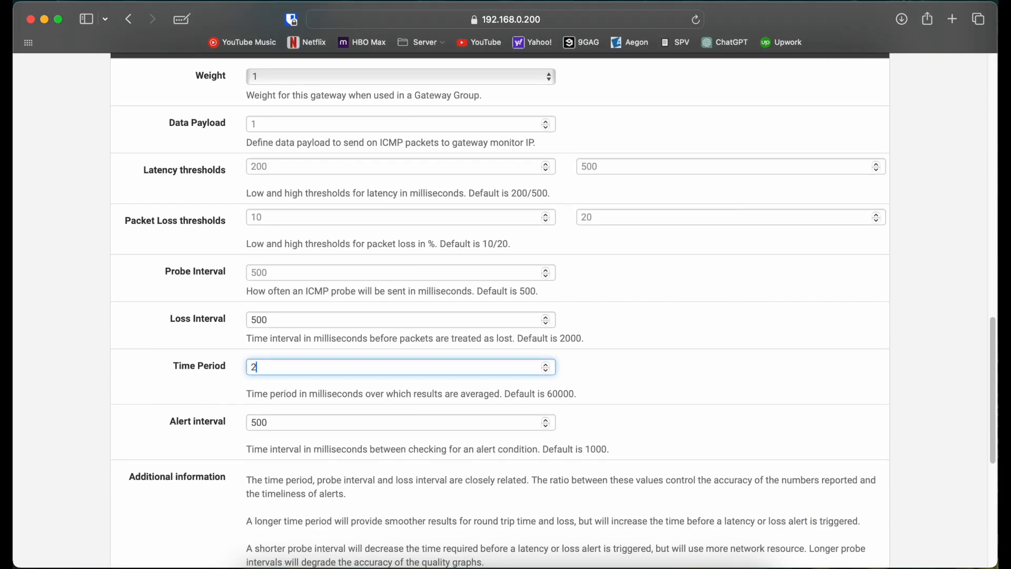
{"action": "type", "text": "0000"}
{"action": "scroll", "coordinate": [282, 474], "scroll_direction": "down", "scroll_amount": 10}
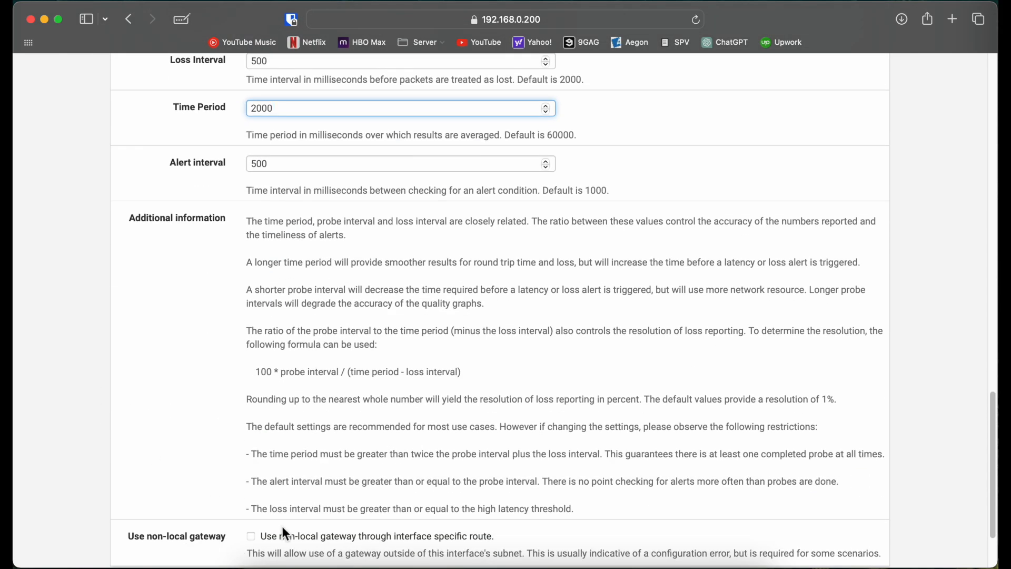
{"action": "left_click", "coordinate": [281, 497]}
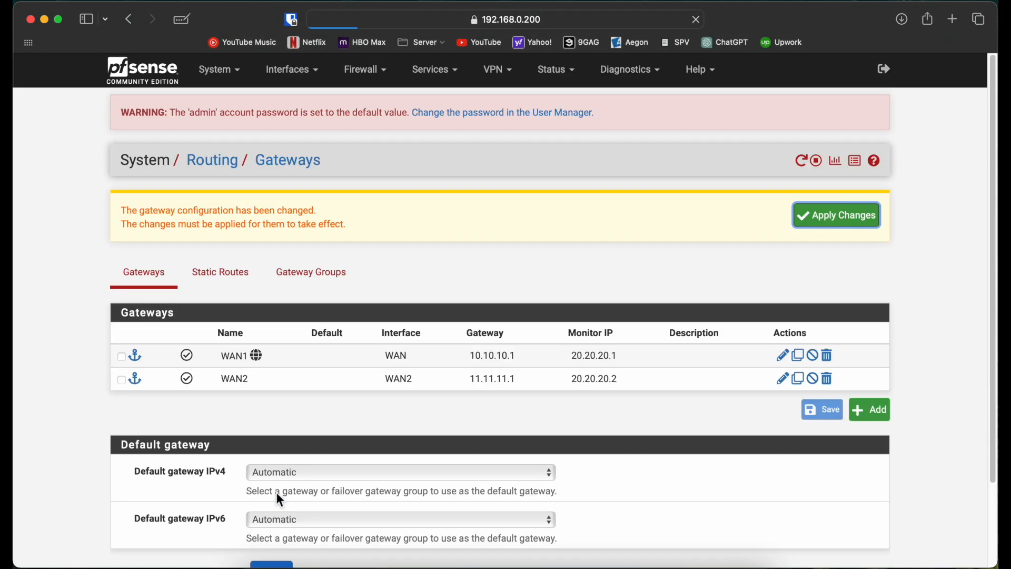
{"action": "left_click", "coordinate": [822, 223]}
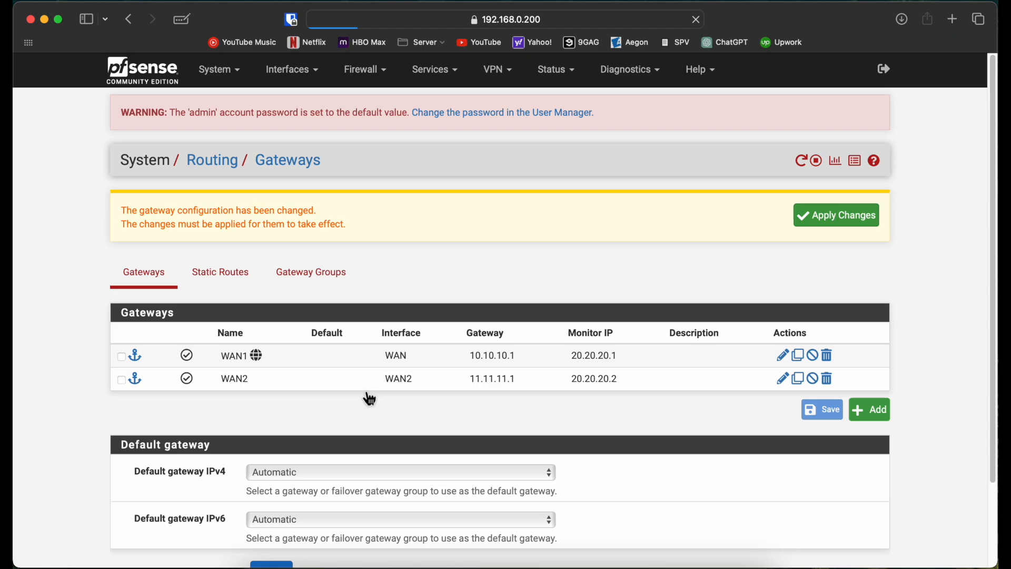
Open the WAN2 gateway for editing and display its advanced monitoring options.
{"action": "double_click", "coordinate": [298, 372]}
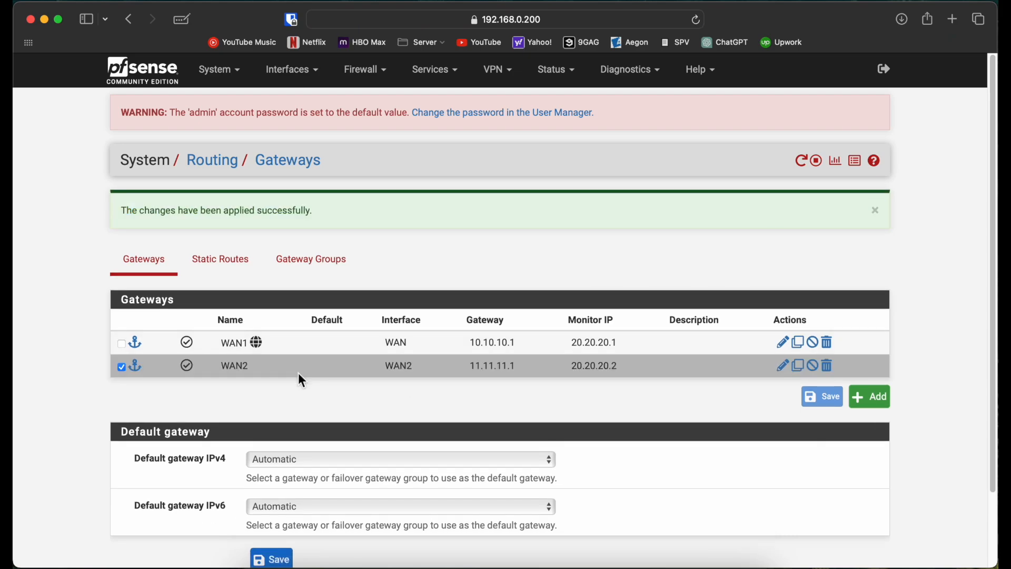
{"action": "scroll", "coordinate": [298, 372], "scroll_direction": "down", "scroll_amount": 10}
{"action": "scroll", "coordinate": [302, 380], "scroll_direction": "up", "scroll_amount": 5}
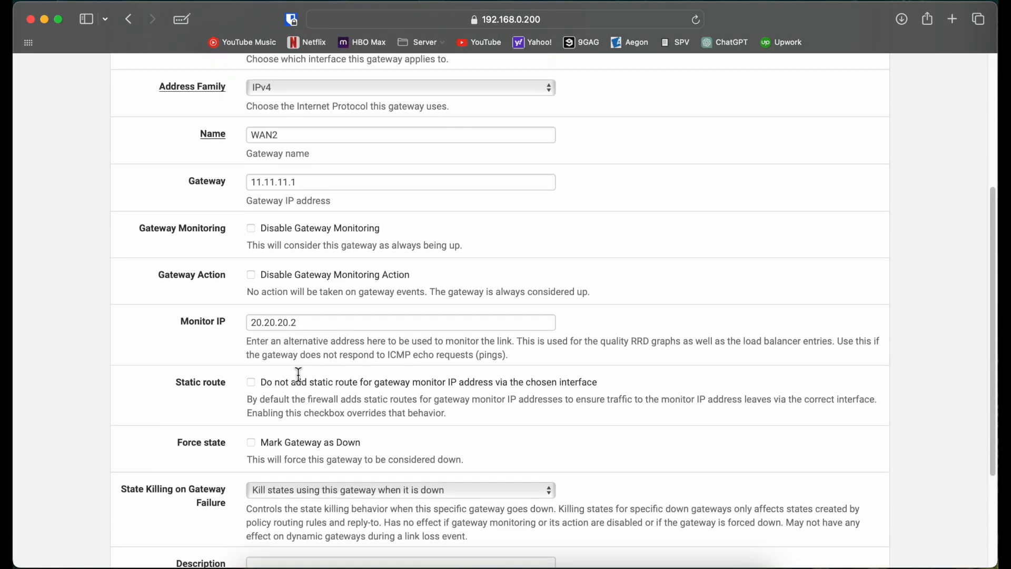
{"action": "scroll", "coordinate": [302, 381], "scroll_direction": "down", "scroll_amount": 5}
{"action": "left_click", "coordinate": [293, 456]}
{"action": "scroll", "coordinate": [102, 425], "scroll_direction": "down", "scroll_amount": 10}
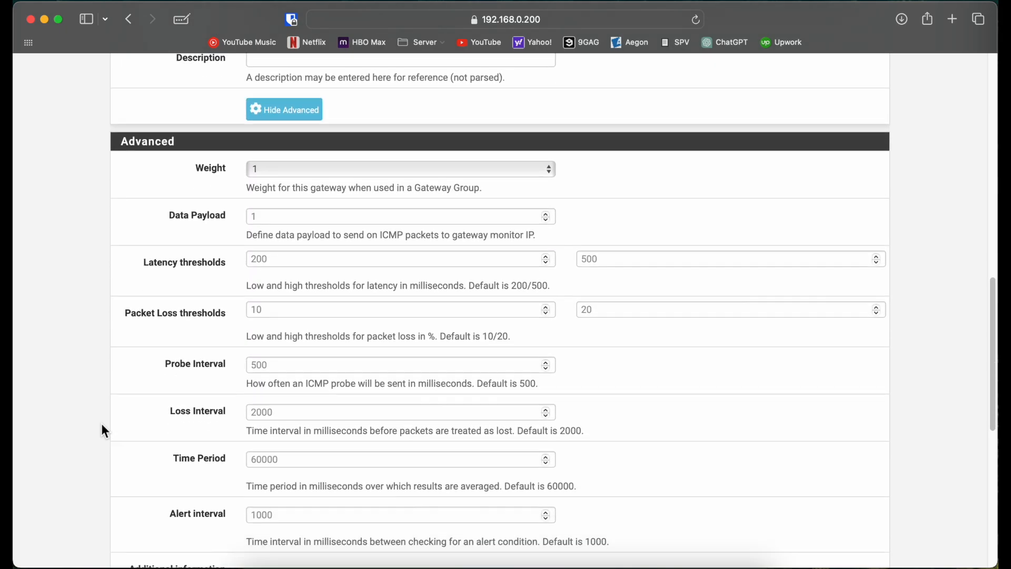
Set WAN2's time period to 2000 ms and its loss, probe and alert intervals to 500 ms each.
{"action": "left_click", "coordinate": [299, 254]}
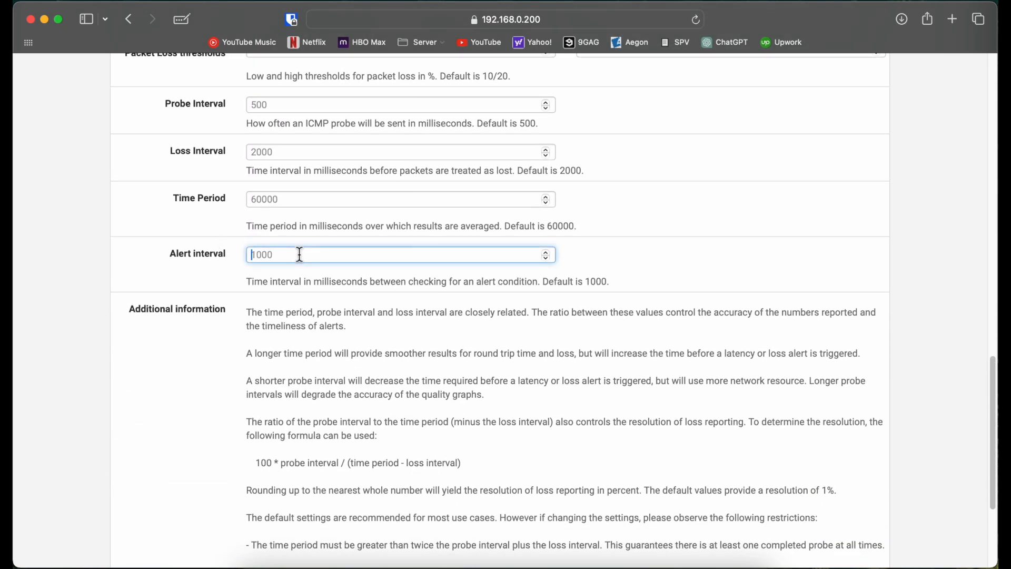
{"action": "left_click", "coordinate": [286, 201]}
{"action": "type", "text": "2000"}
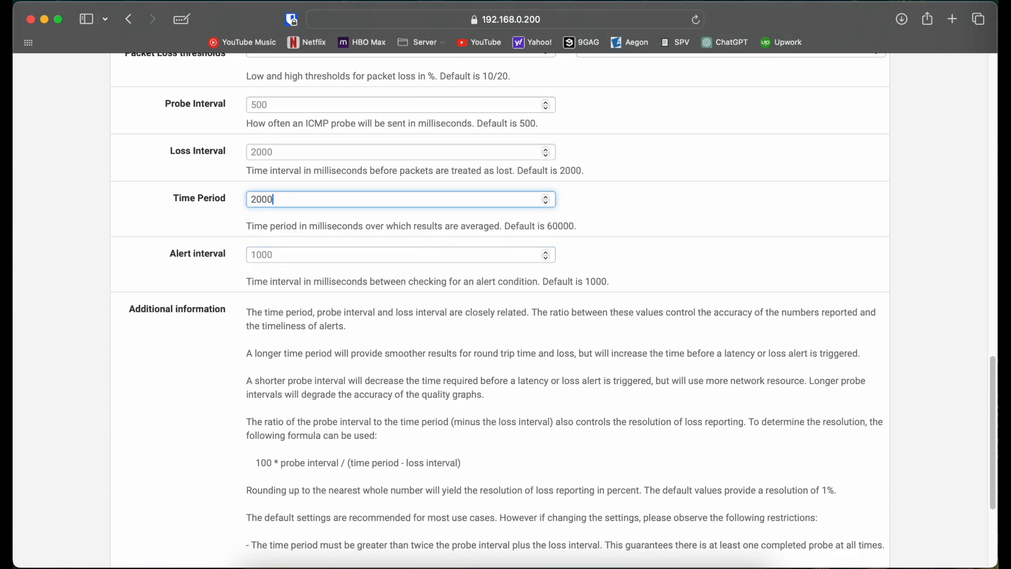
{"action": "left_click", "coordinate": [279, 154]}
{"action": "type", "text": "500"}
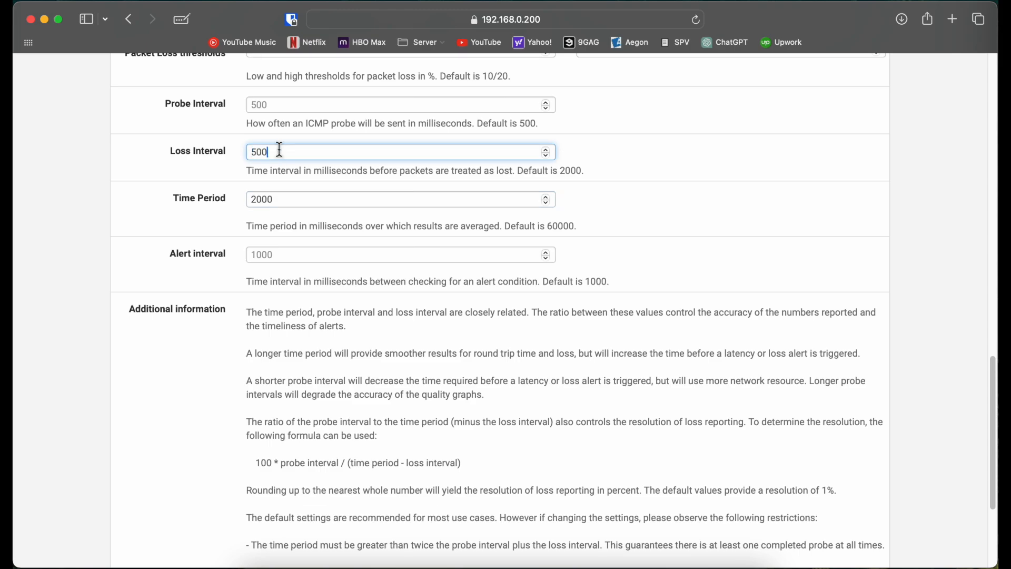
{"action": "left_click", "coordinate": [276, 108]}
{"action": "type", "text": "500"}
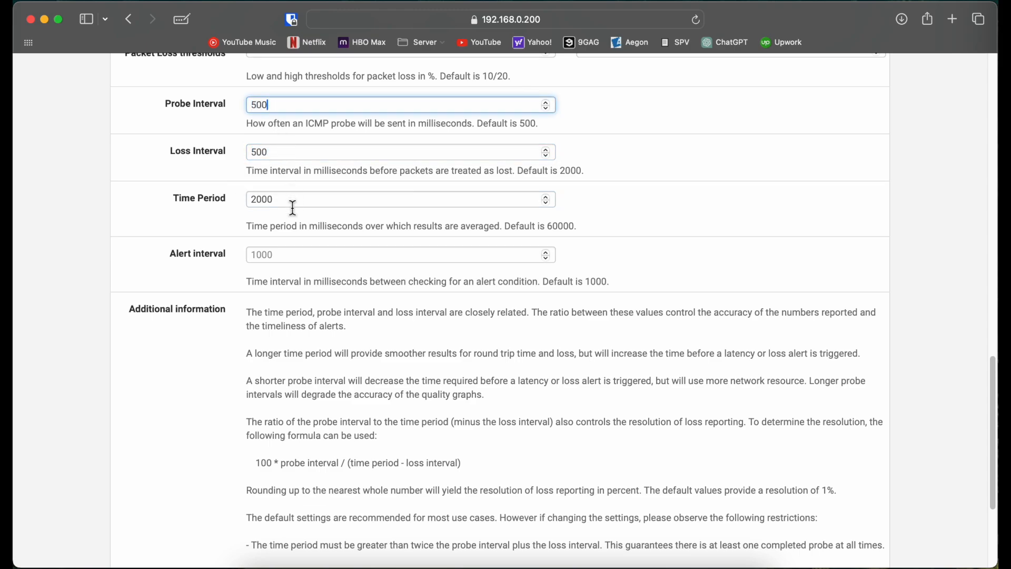
{"action": "left_click", "coordinate": [295, 255]}
{"action": "type", "text": "500"}
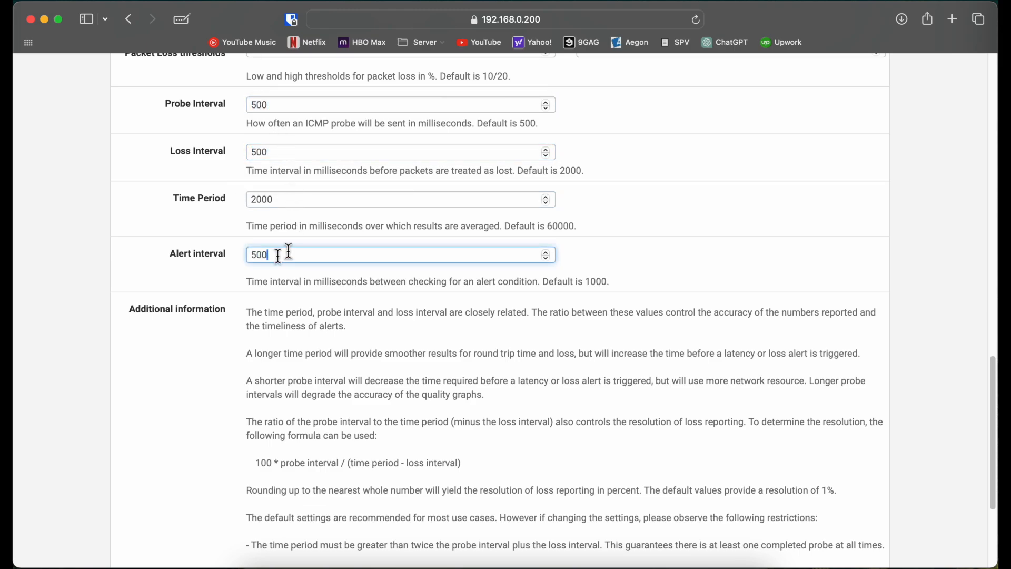
Save the WAN2 gateway and apply the gateway configuration changes.
{"action": "scroll", "coordinate": [151, 365], "scroll_direction": "down", "scroll_amount": 4}
{"action": "left_click", "coordinate": [273, 497]}
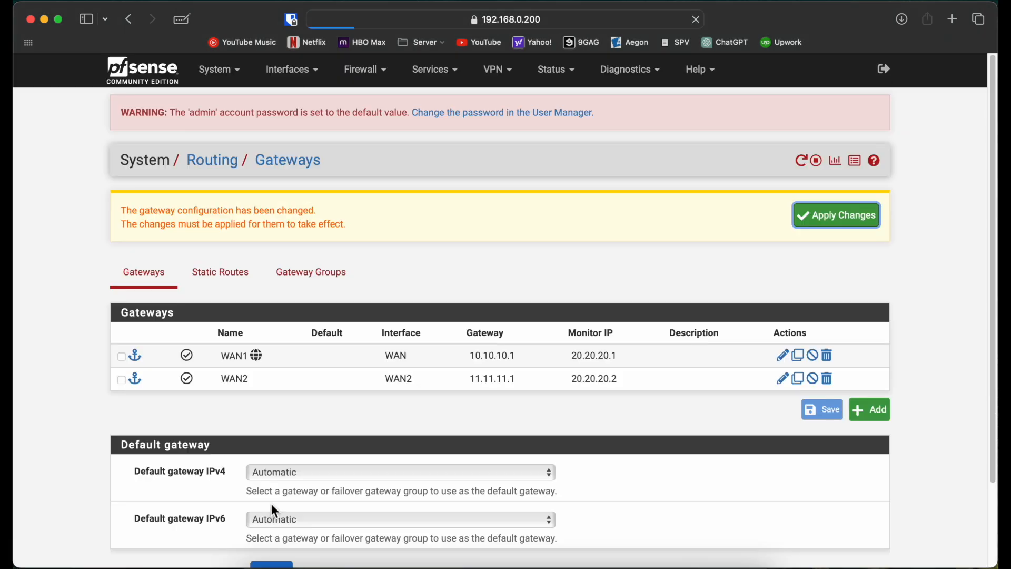
{"action": "left_click", "coordinate": [815, 223]}
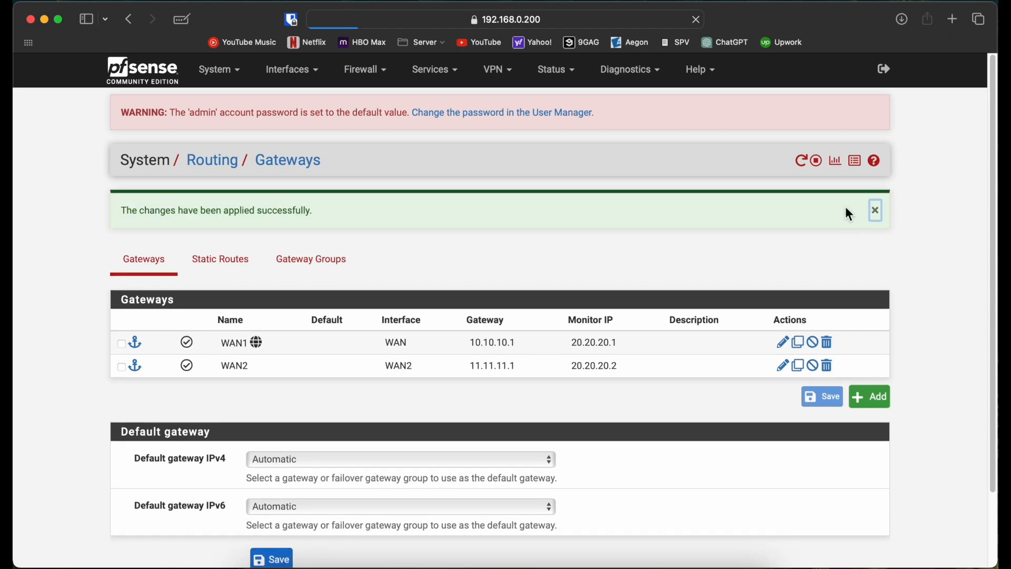
Reopen the WAN1 gateway and review its advanced monitoring intervals.
{"action": "double_click", "coordinate": [313, 348]}
{"action": "scroll", "coordinate": [295, 452], "scroll_direction": "down", "scroll_amount": 15}
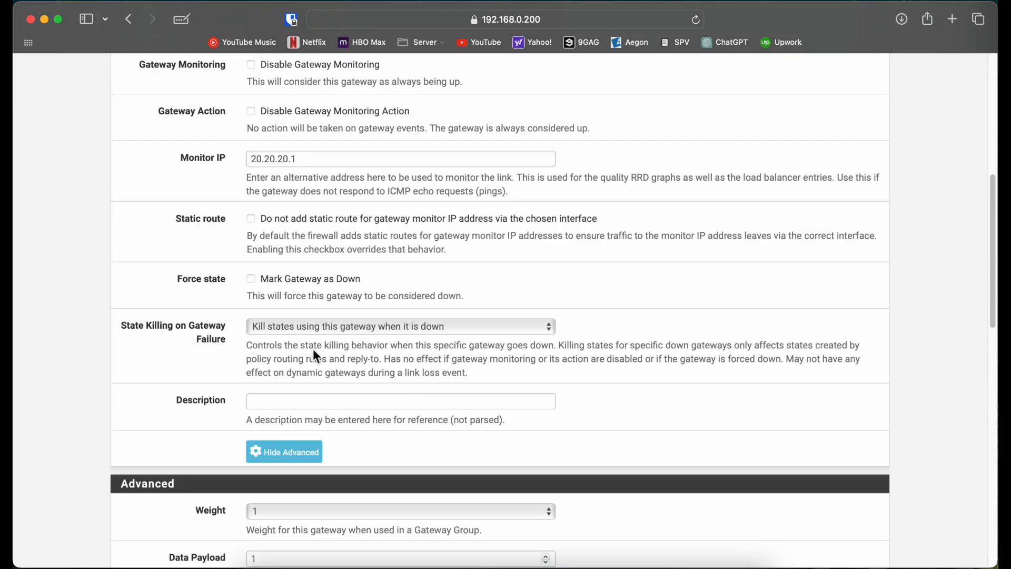
{"action": "scroll", "coordinate": [295, 451], "scroll_direction": "up", "scroll_amount": 6}
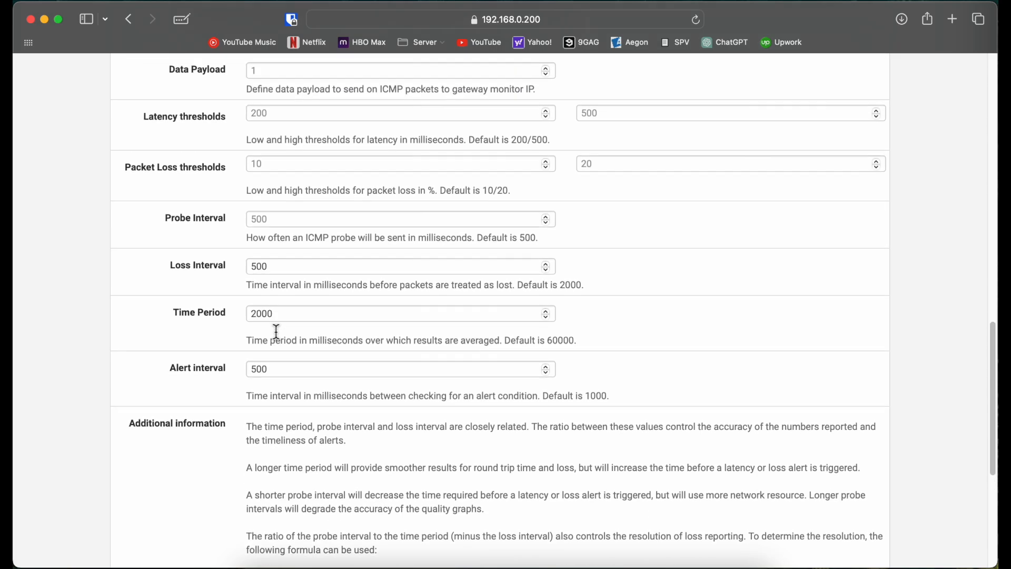
{"action": "scroll", "coordinate": [277, 337], "scroll_direction": "up", "scroll_amount": 15}
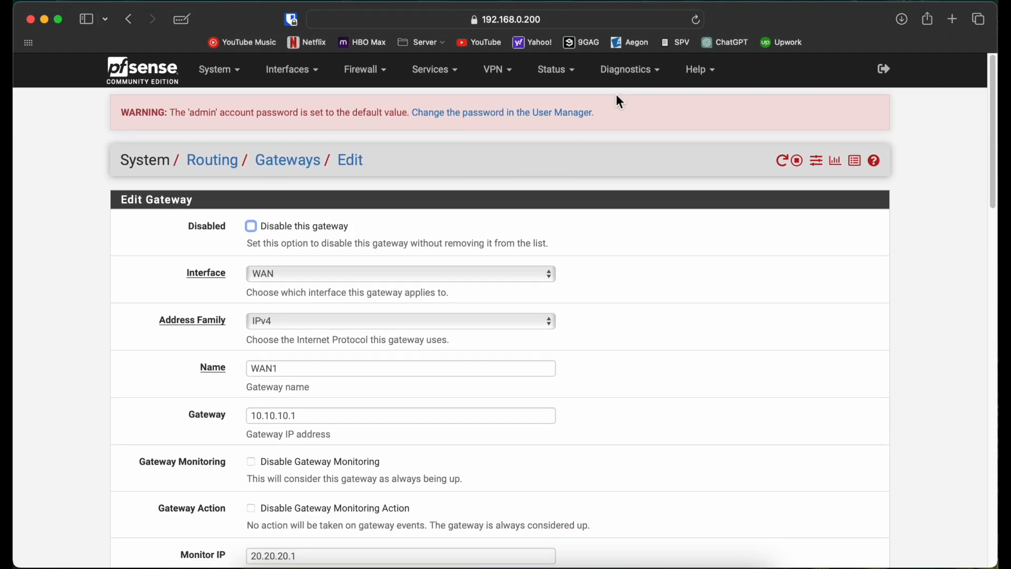
{"action": "left_click", "coordinate": [630, 72]}
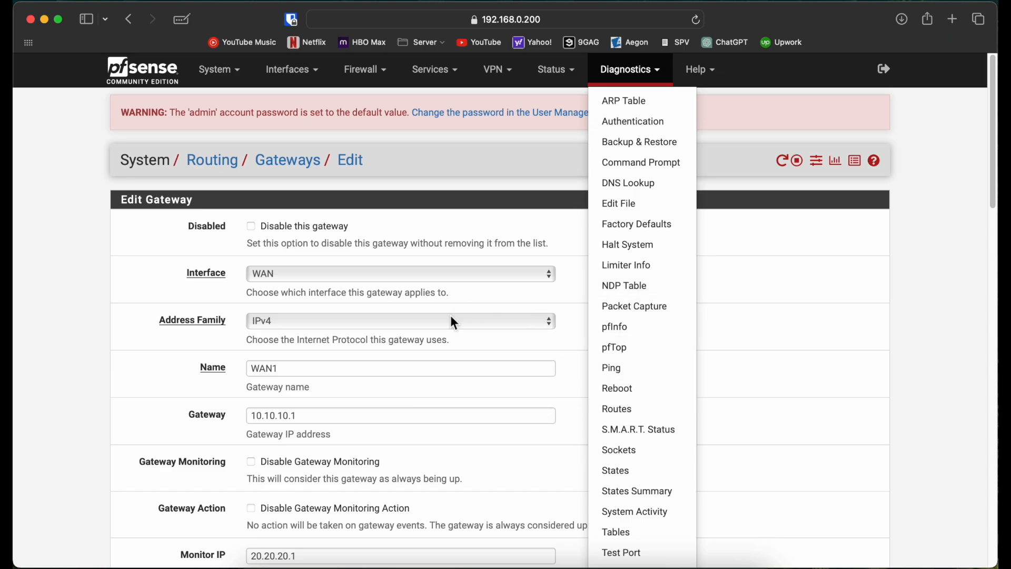
{"action": "left_click", "coordinate": [384, 363]}
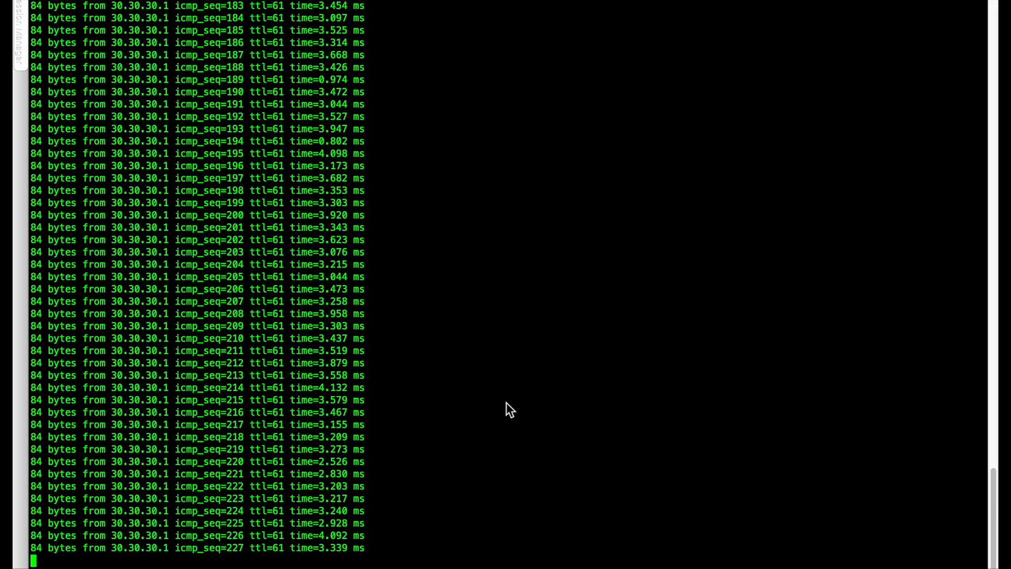
Switch to the USER console, stop the running ping and start a fresh one with "ping 30.30.30.1 -t".
{"action": "key", "text": "ctrl+c"}
{"action": "key", "text": "Return"}
{"action": "key", "text": "Return"}
{"action": "key", "text": "Return"}
{"action": "key", "text": "Return"}
{"action": "key", "text": "Return"}
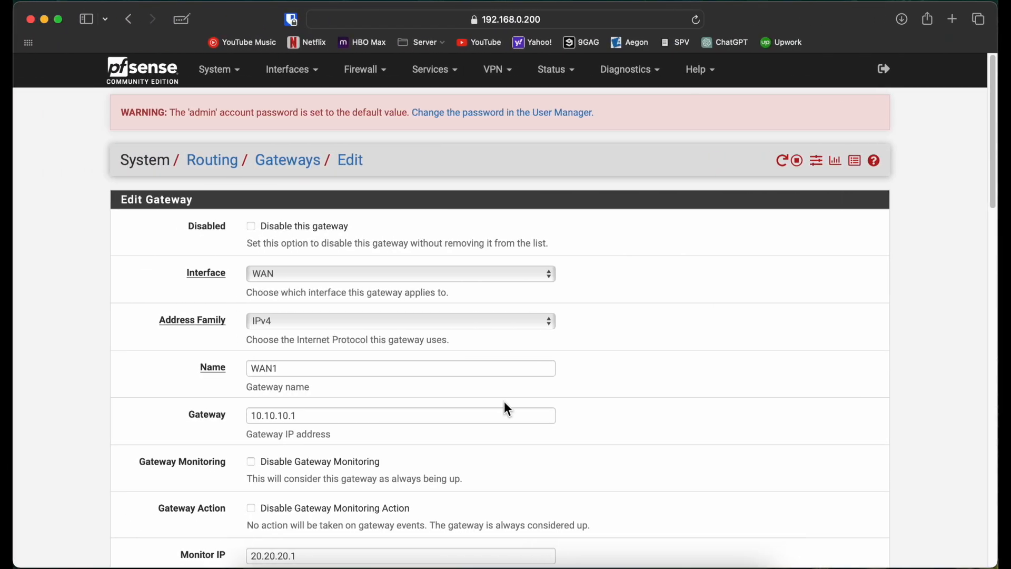
{"action": "type", "text": "ping 30.30.30.1 -t"}
{"action": "key", "text": "Return"}
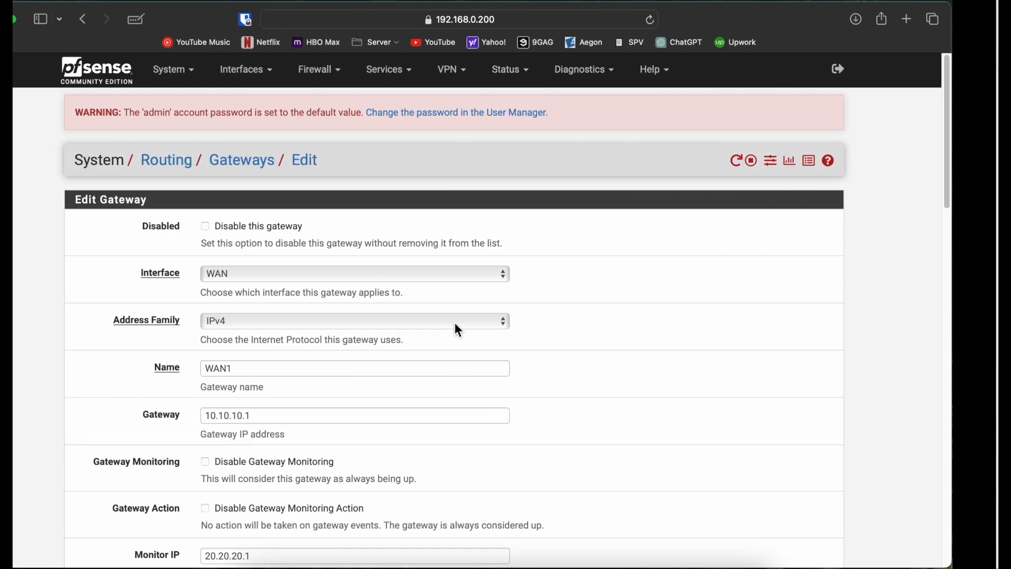
Switch to GNS3 and suspend the link between SW1 and ISP2.
{"action": "left_click", "coordinate": [508, 560]}
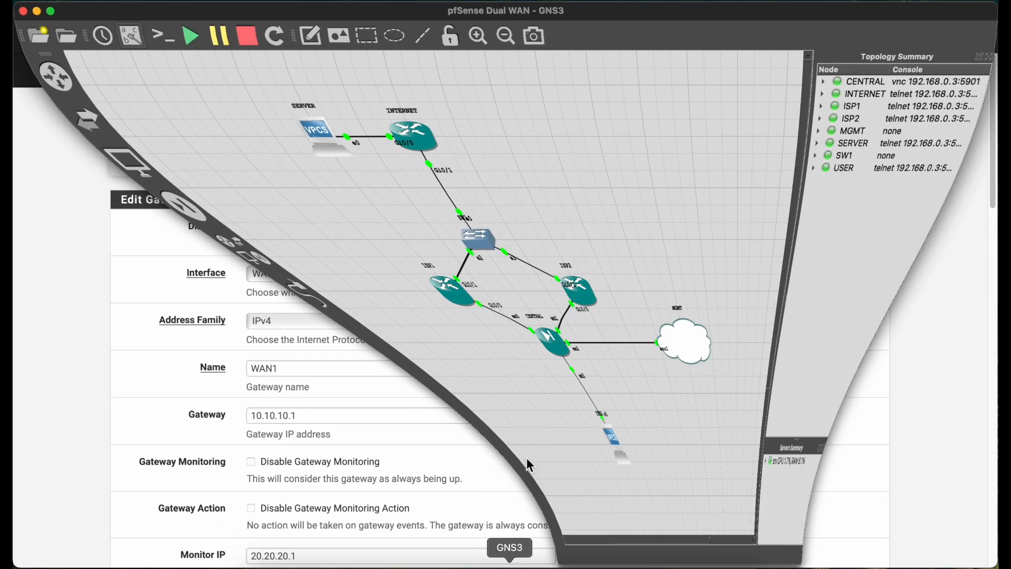
{"action": "right_click", "coordinate": [439, 273]}
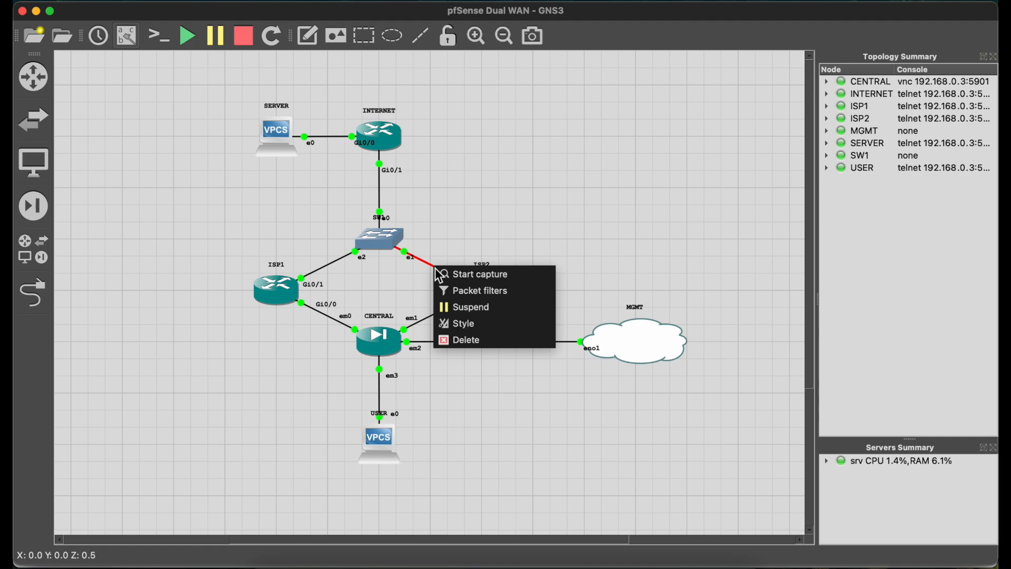
{"action": "left_click", "coordinate": [464, 302]}
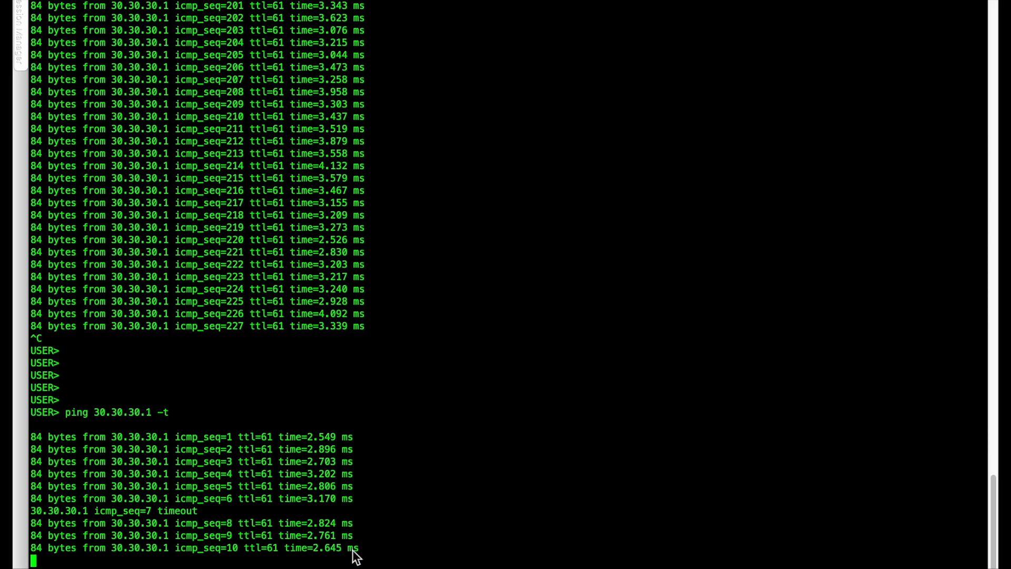
Examine the ping replies to 30.30.30.1 in the USER console for lost packets during failover.
{"action": "left_click_drag", "start_coordinate": [370, 557], "coordinate": [52, 423]}
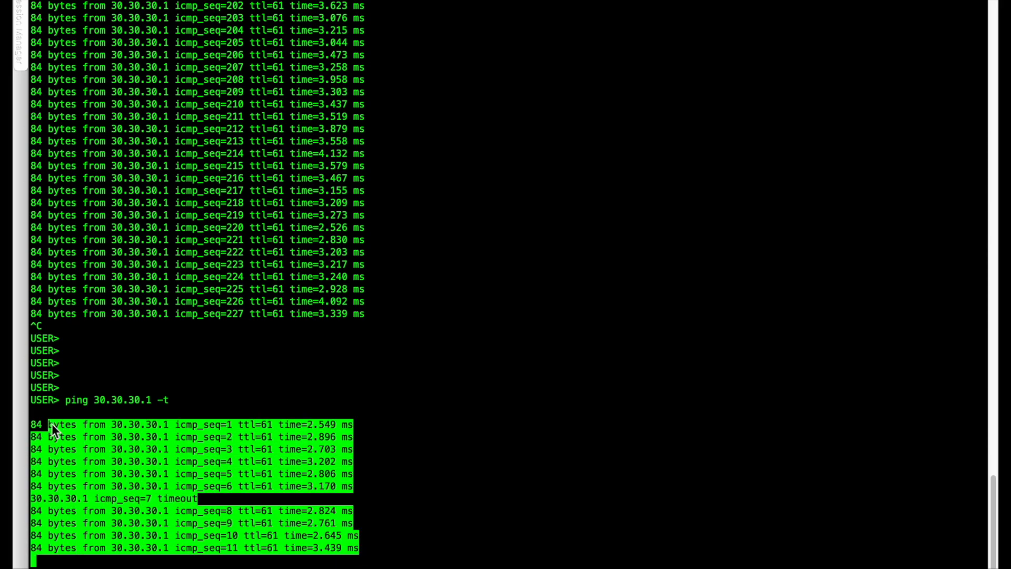
{"action": "left_click", "coordinate": [418, 454]}
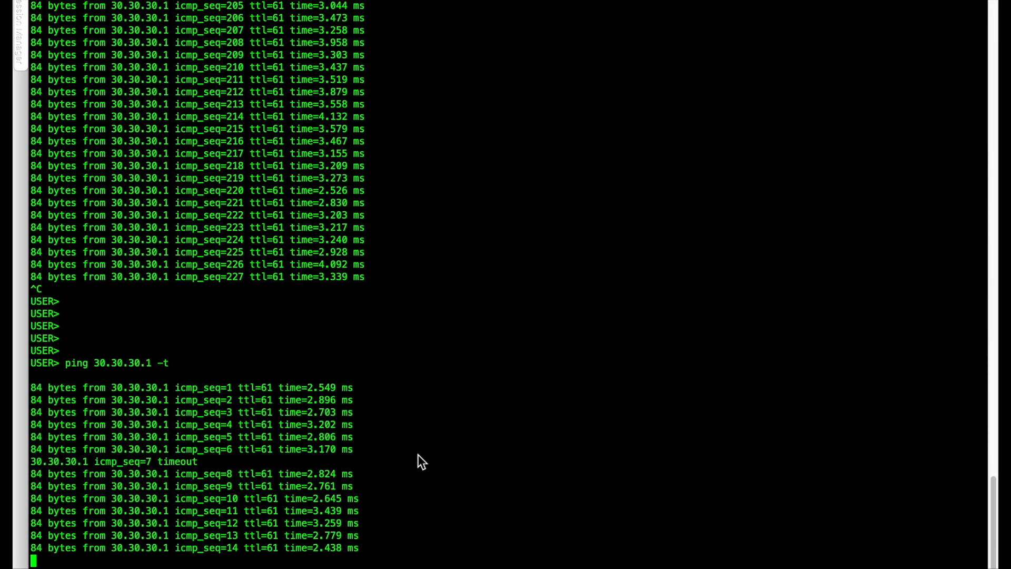
{"action": "key", "text": "ctrl+Left"}
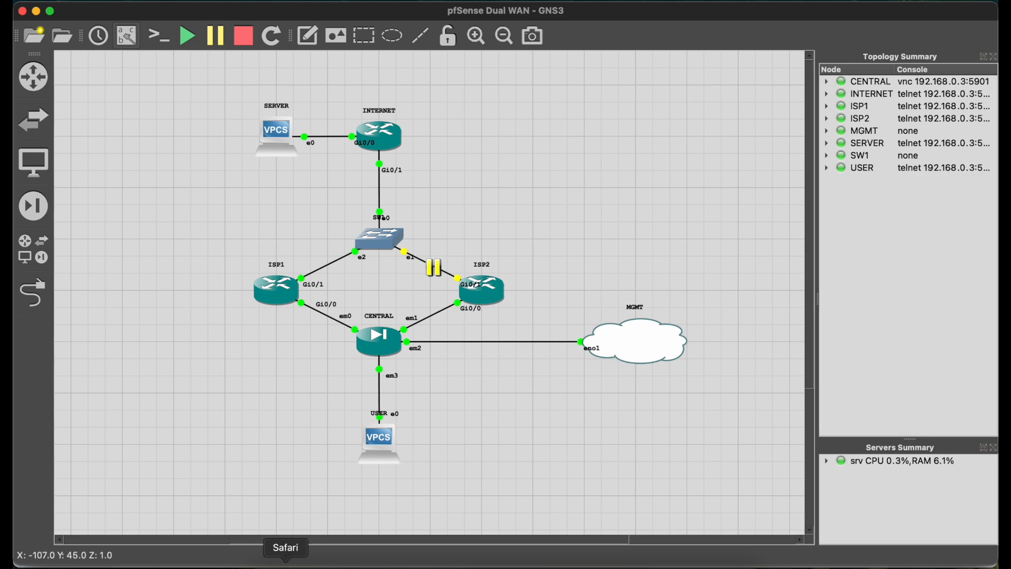
Switch to Safari, open the pfSense dashboard and look through its status widgets.
{"action": "left_click", "coordinate": [285, 564]}
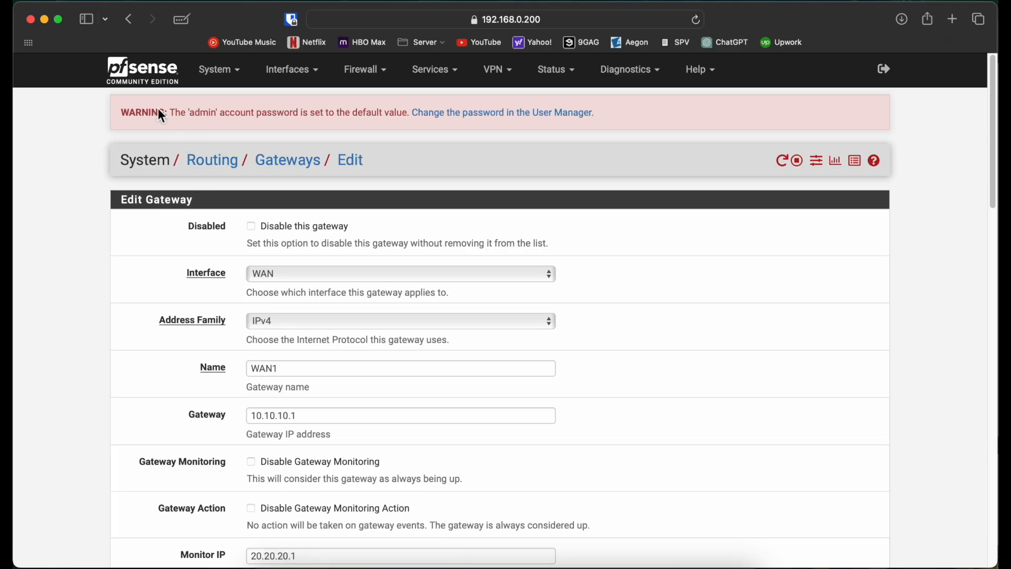
{"action": "left_click", "coordinate": [146, 73]}
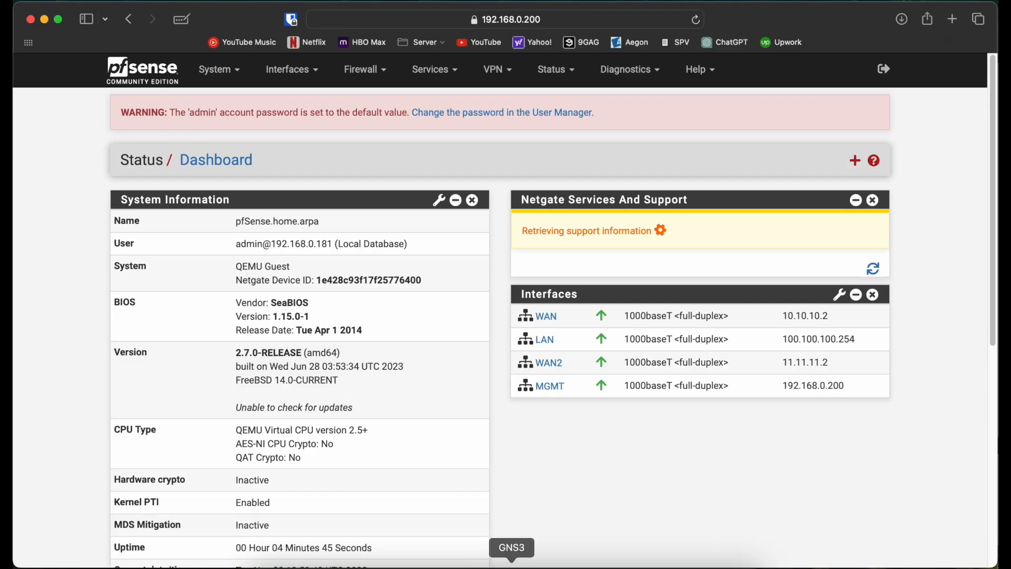
{"action": "scroll", "coordinate": [535, 466], "scroll_direction": "down", "scroll_amount": 5}
{"action": "scroll", "coordinate": [535, 464], "scroll_direction": "down", "scroll_amount": 1}
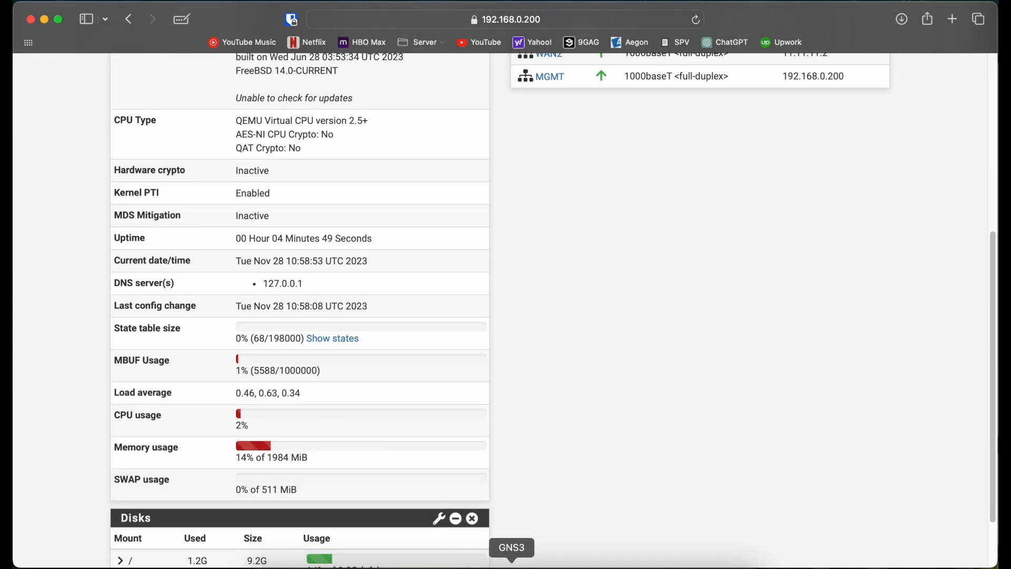
Resume the suspended link between SW1 and ISP2 in GNS3 and check the running ping in the USER console.
{"action": "left_click", "coordinate": [512, 562]}
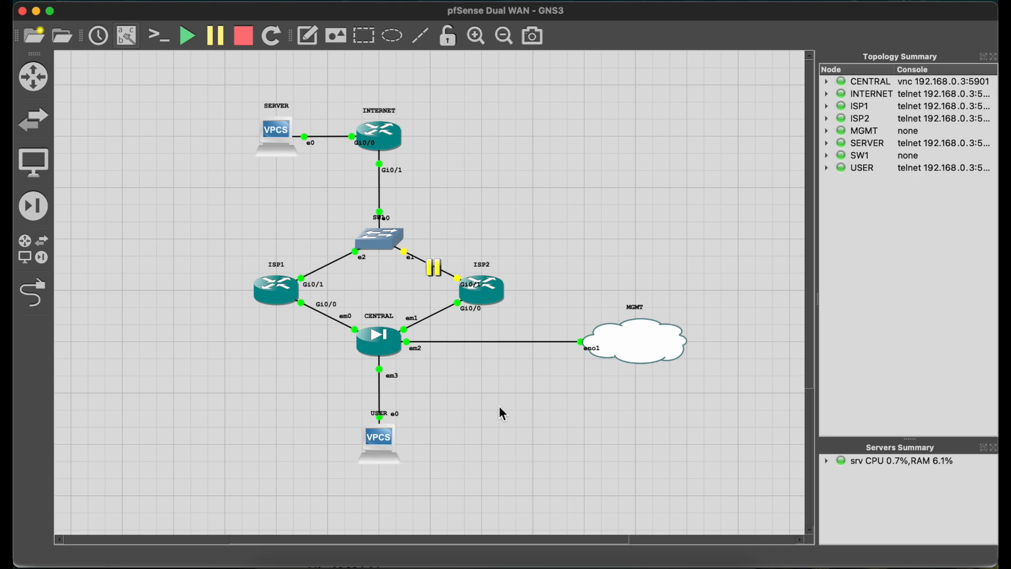
{"action": "right_click", "coordinate": [436, 271]}
{"action": "left_click", "coordinate": [462, 298]}
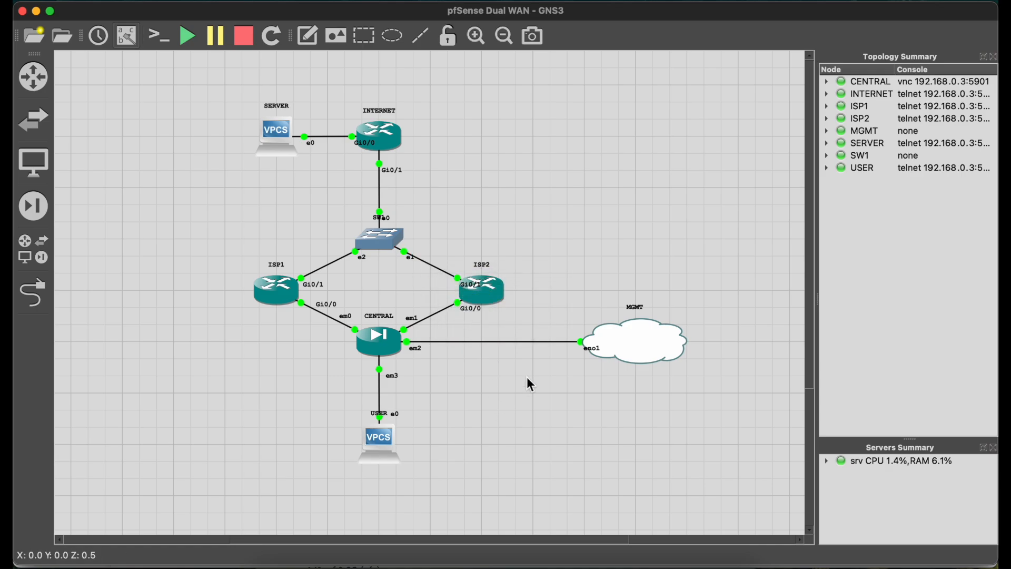
{"action": "key", "text": "ctrl+Right"}
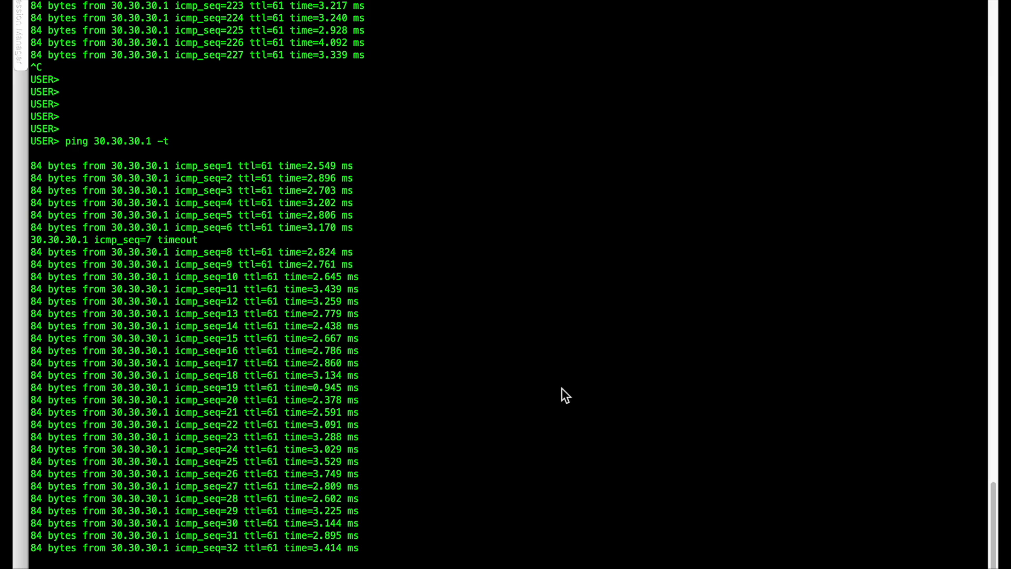
{"action": "key", "text": "ctrl+Left"}
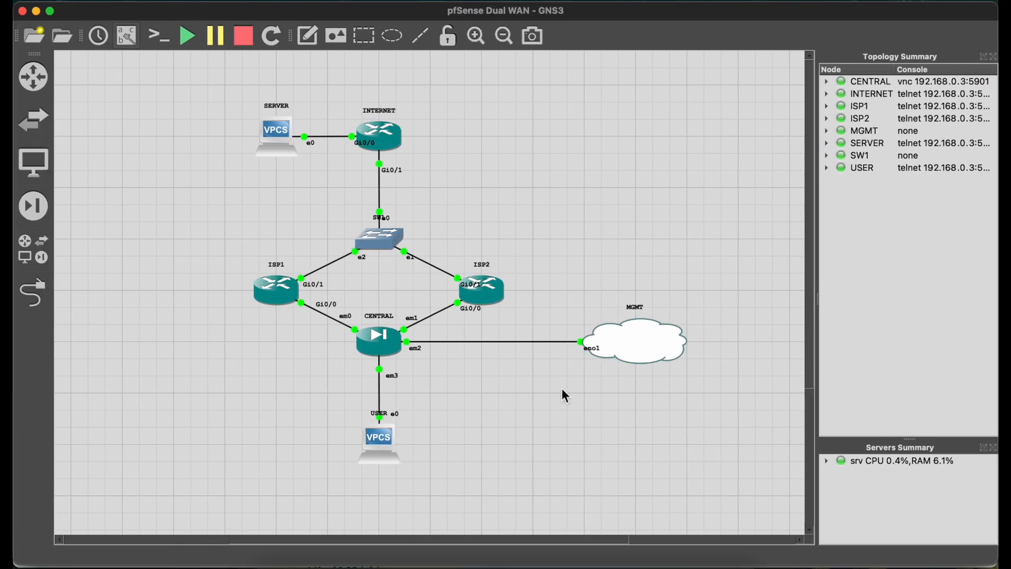